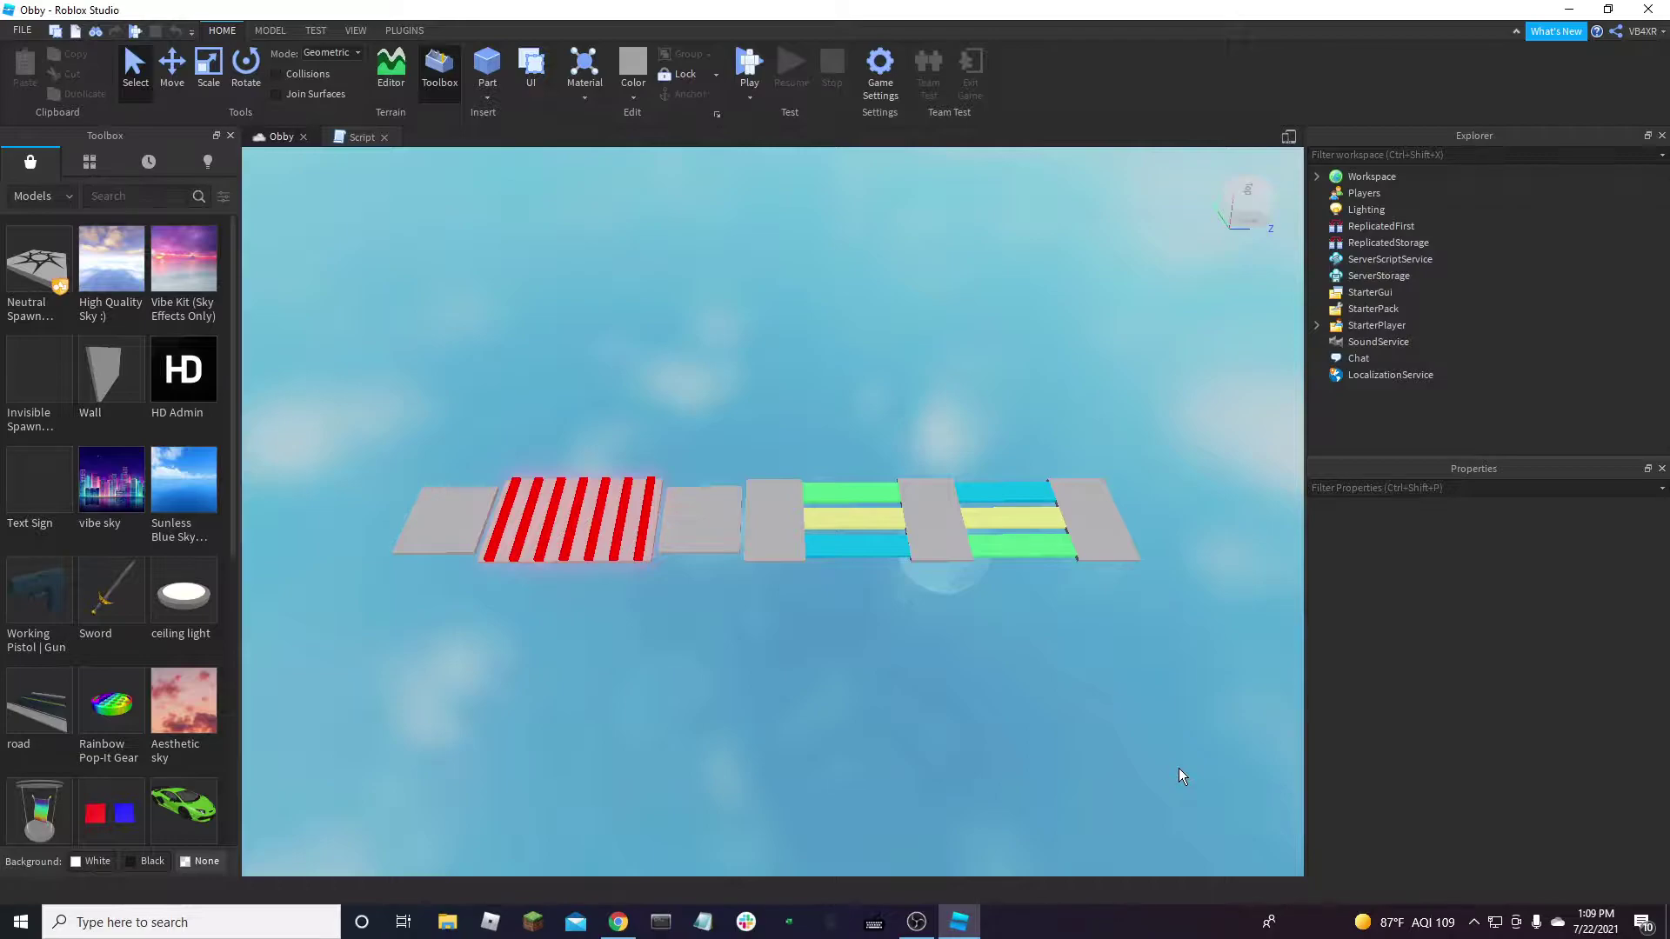
# Delete the SpawnLocation from the SpawnPoint 1 model
pyautogui.scroll(-3, 1179, 769)
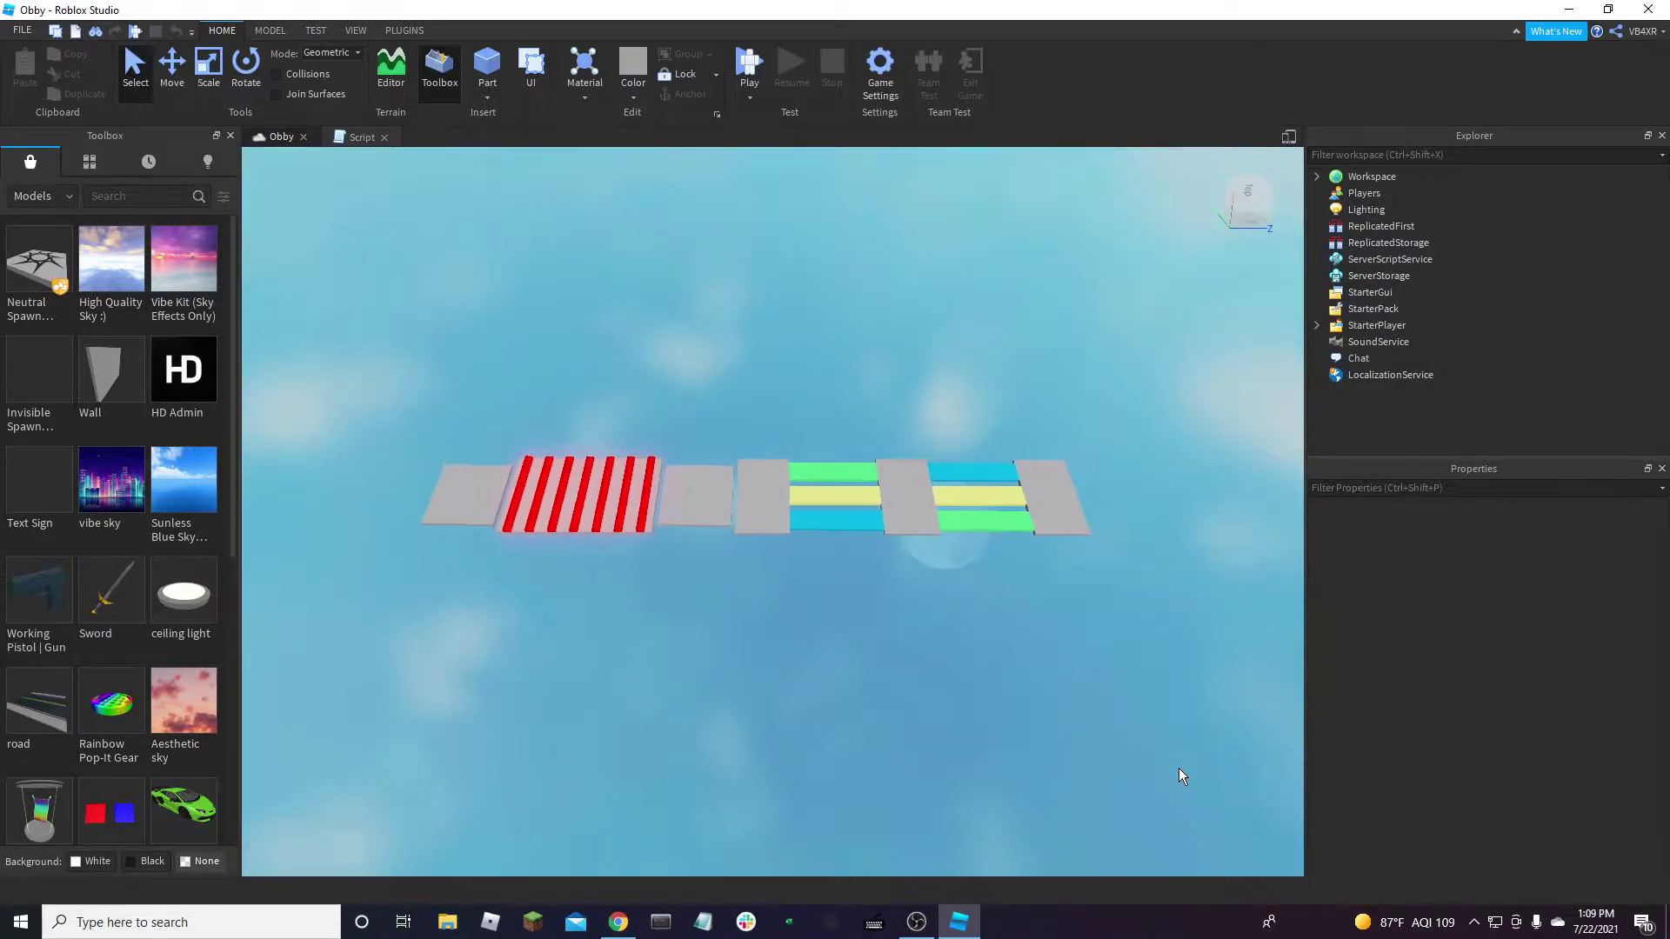
pyautogui.moveTo(1177, 769); pyautogui.dragTo(1177, 769, button='right')
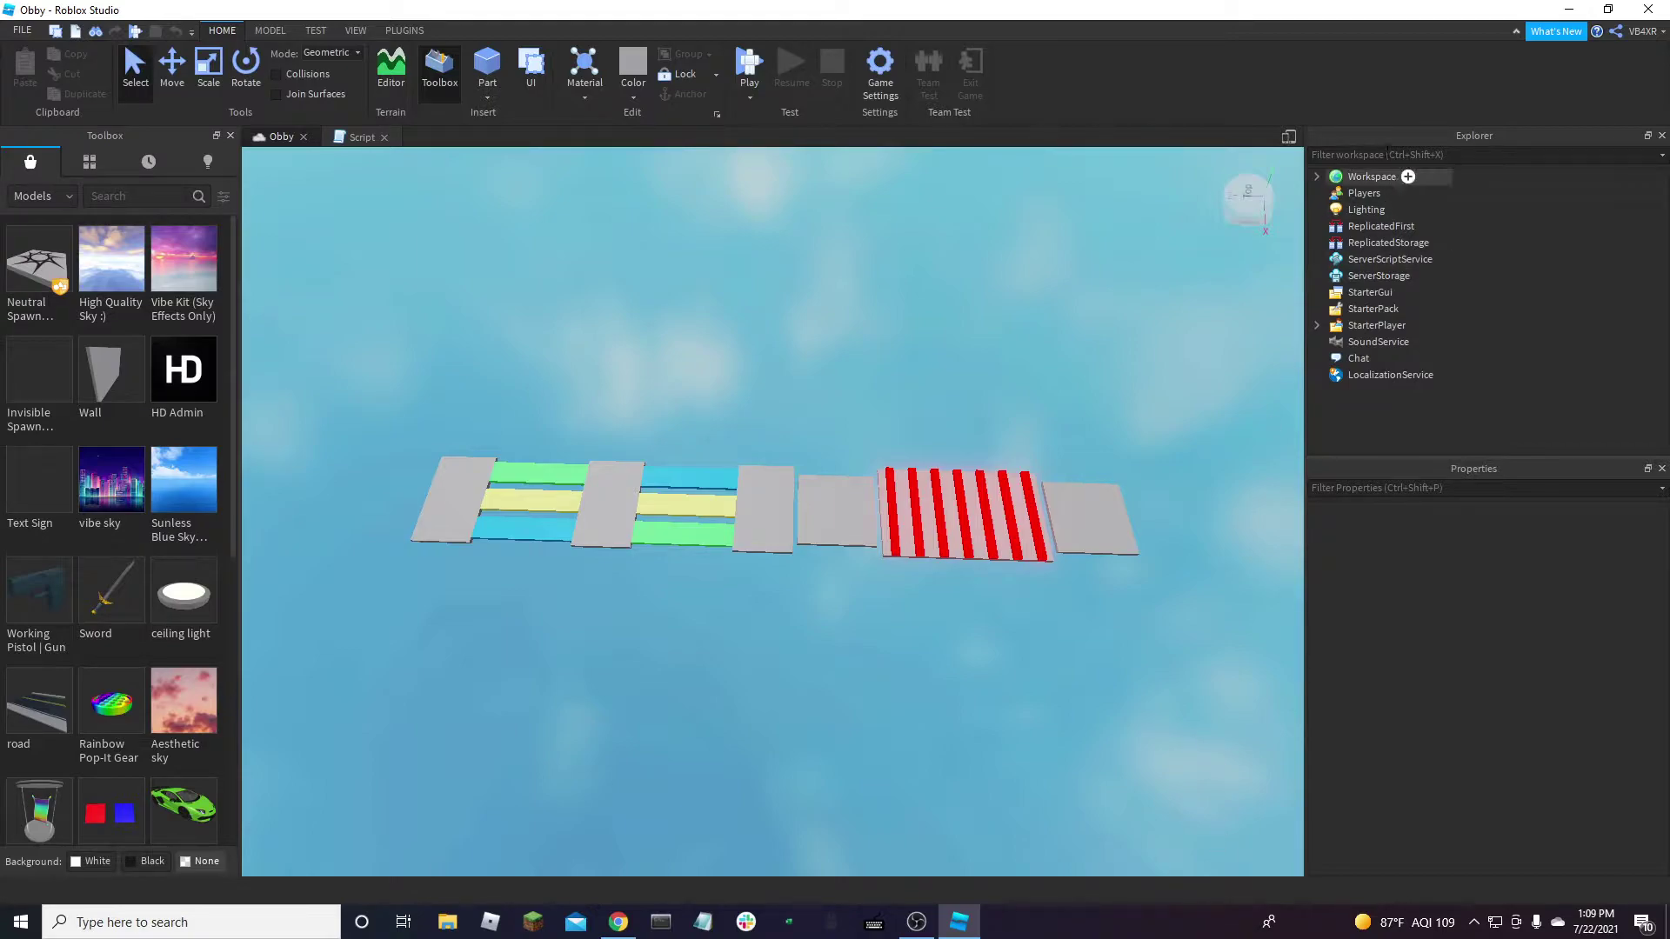
pyautogui.click(1096, 496)
pyautogui.scroll(5, 1104, 696)
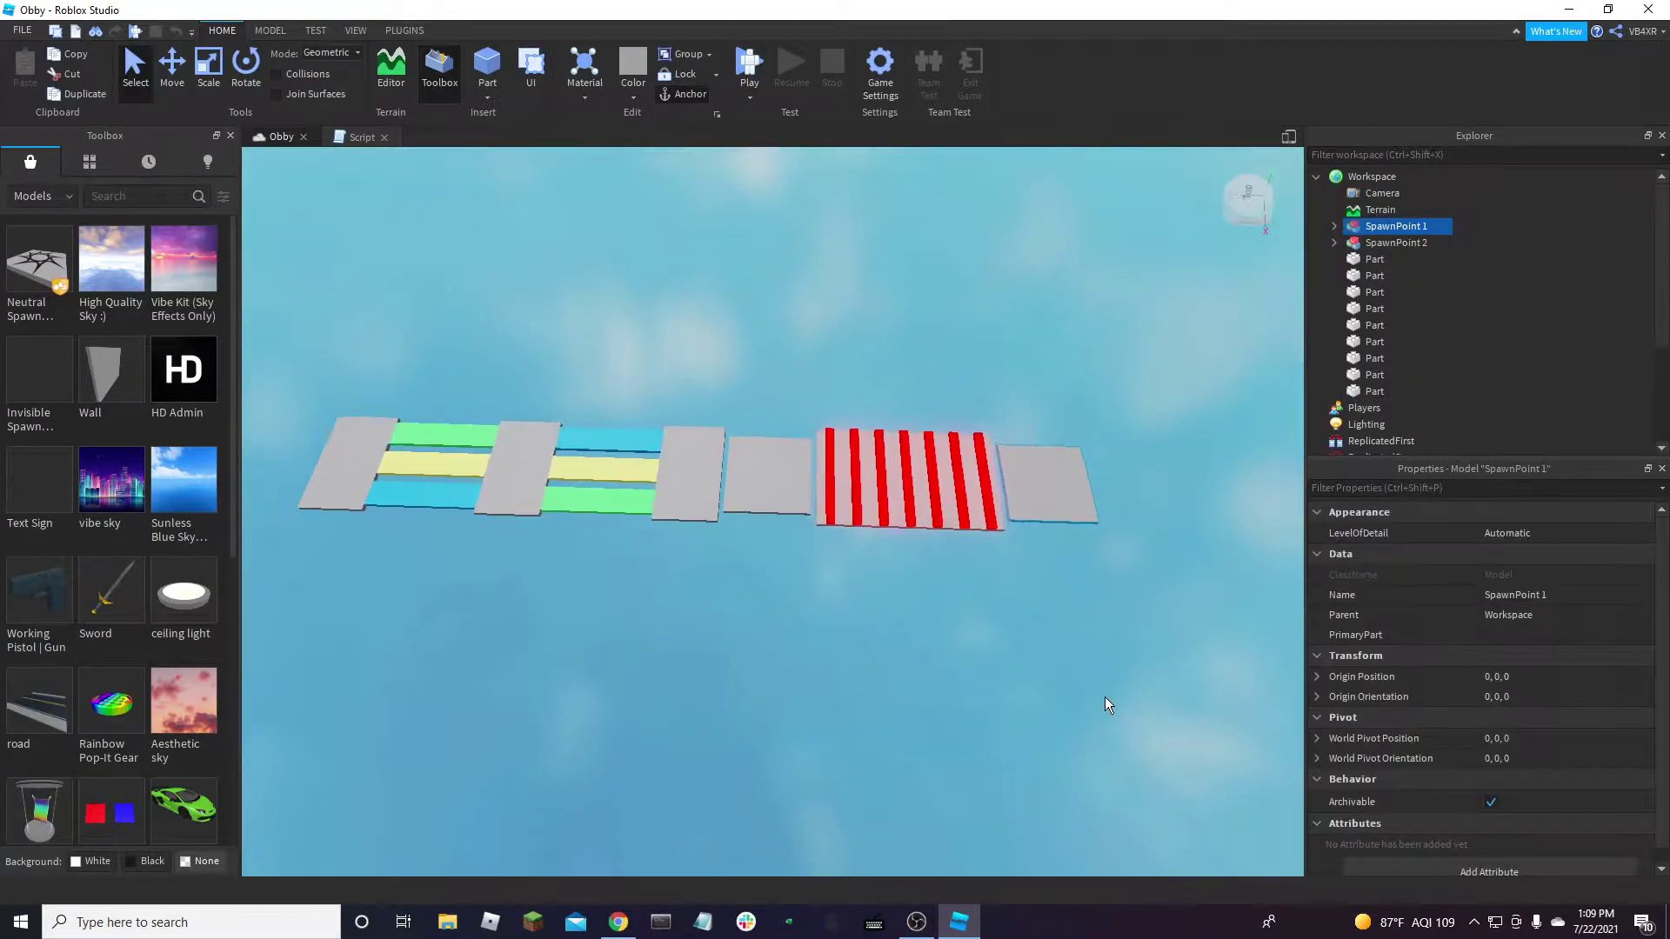
pyautogui.click(1334, 226)
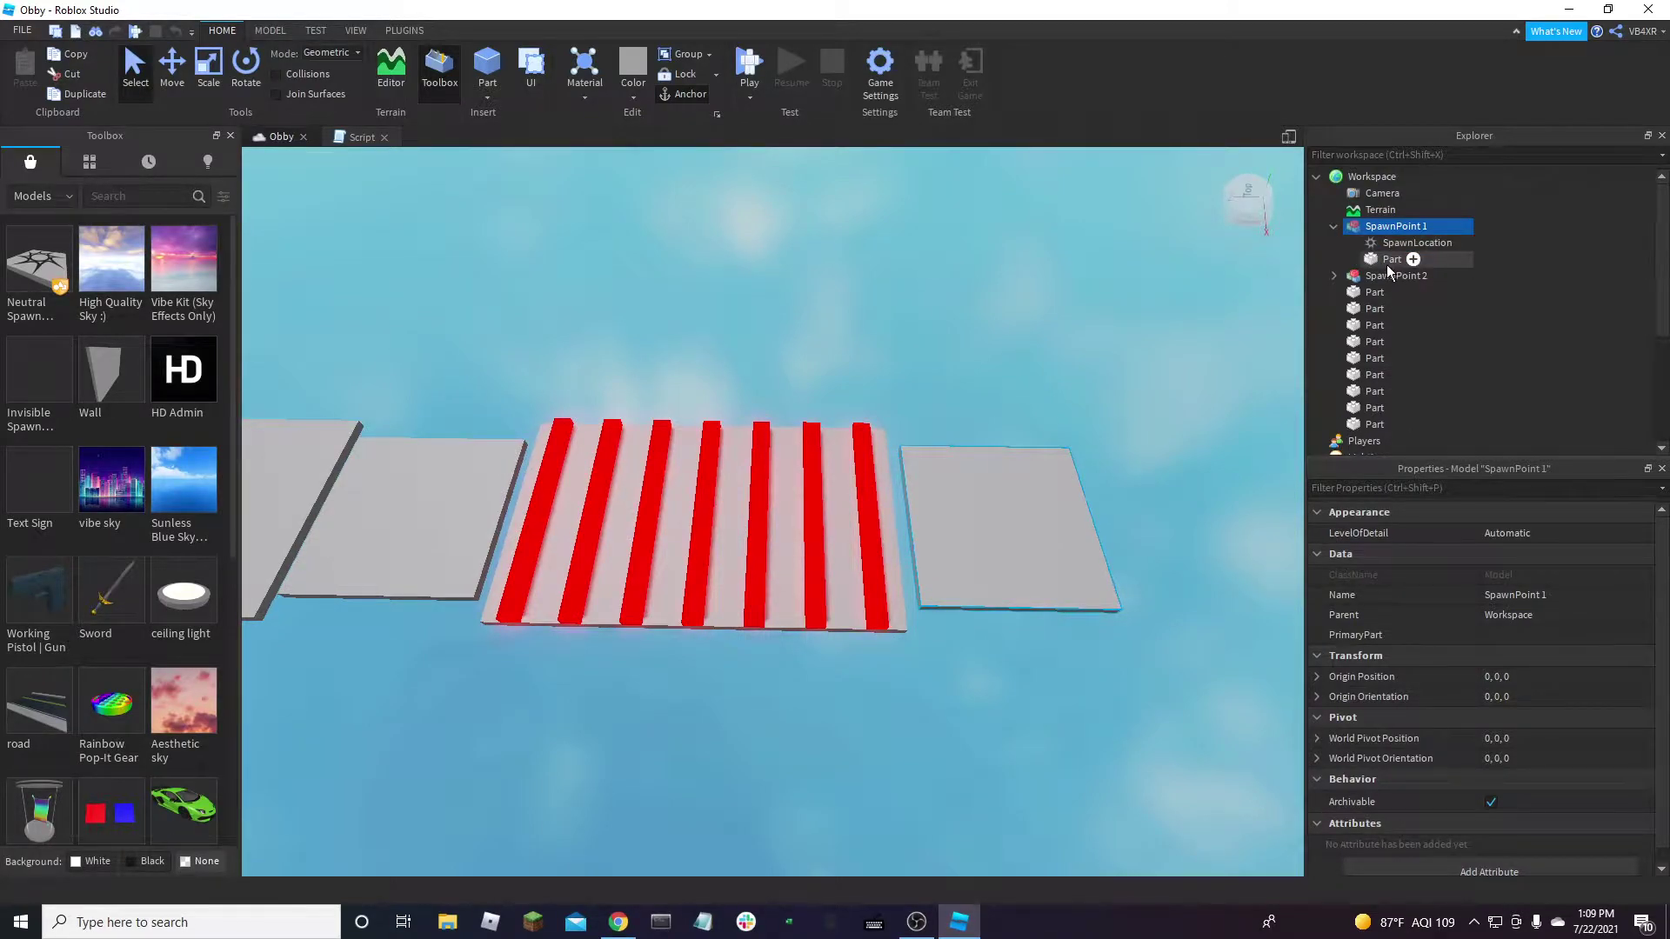
pyautogui.click(1389, 245)
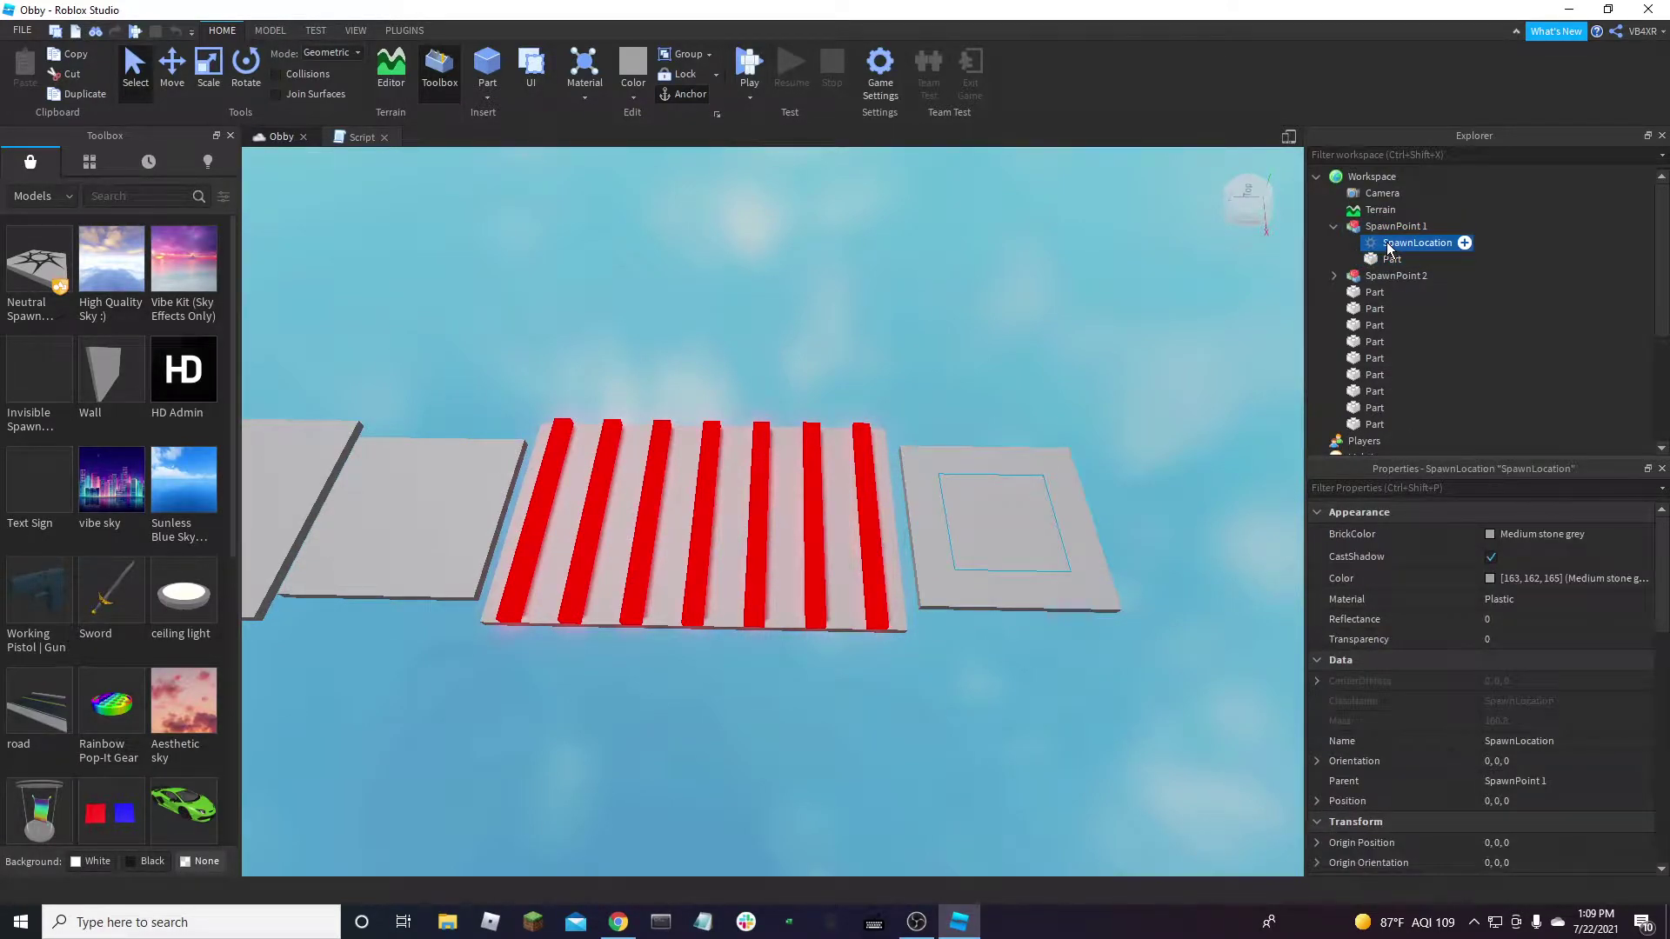
pyautogui.press('Delete')
# Move the Stage 1 model out of SpawnPoint 2 so it sits directly under Workspace
pyautogui.click(1336, 260)
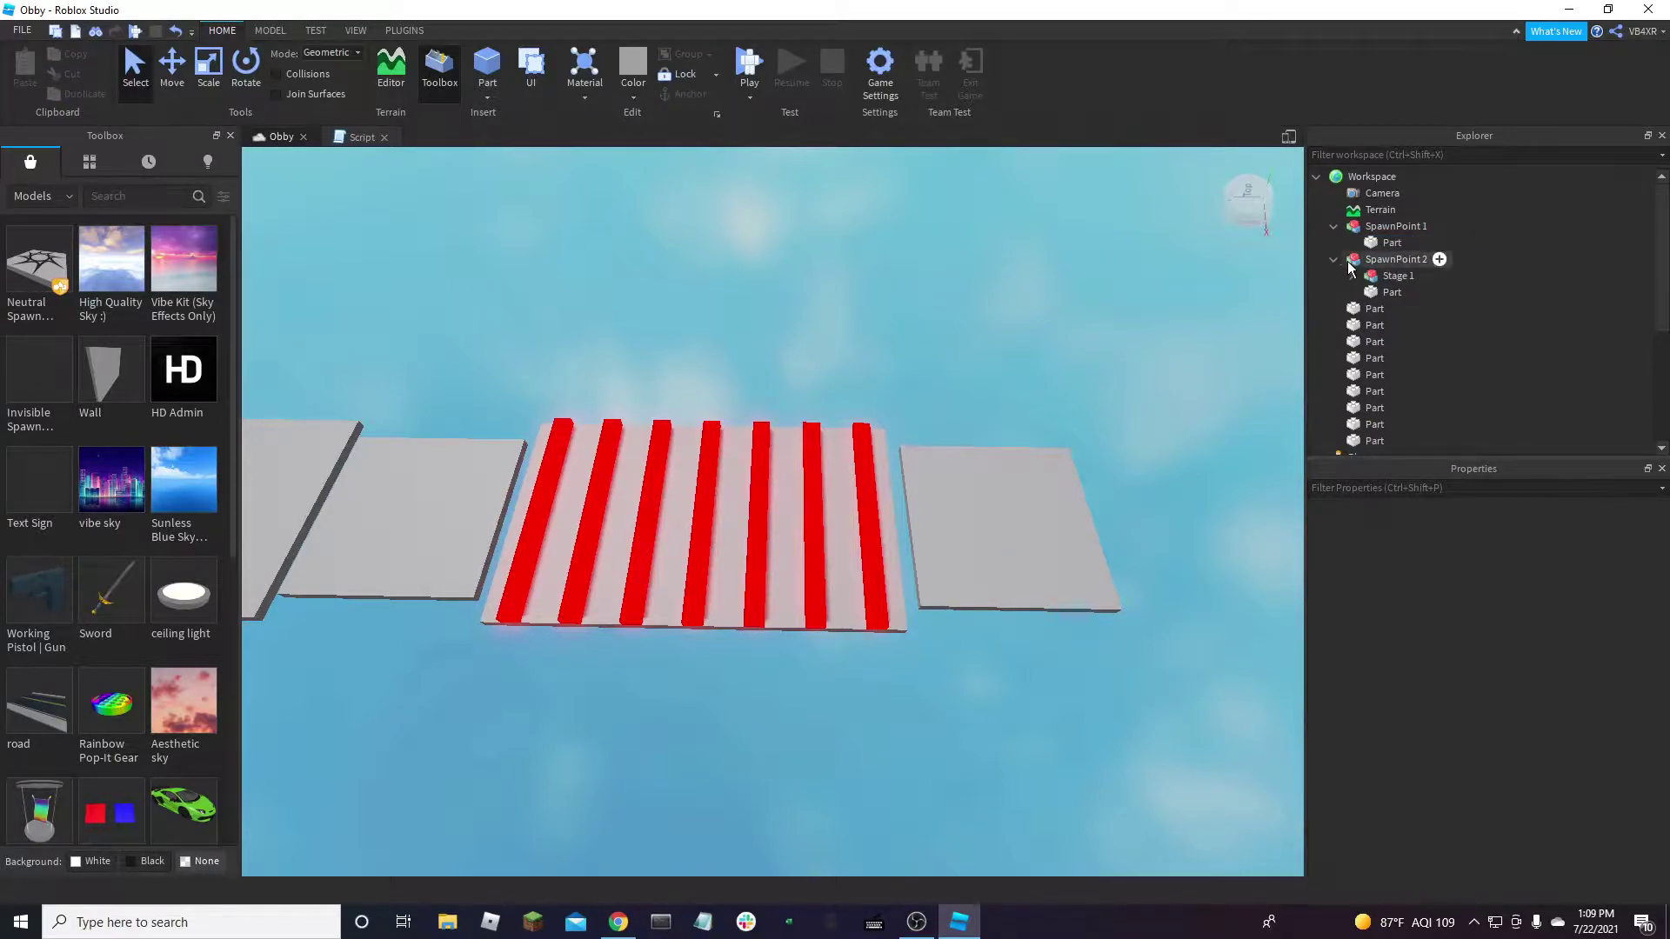
pyautogui.click(1350, 276)
pyautogui.click(1361, 276)
pyautogui.press('f')
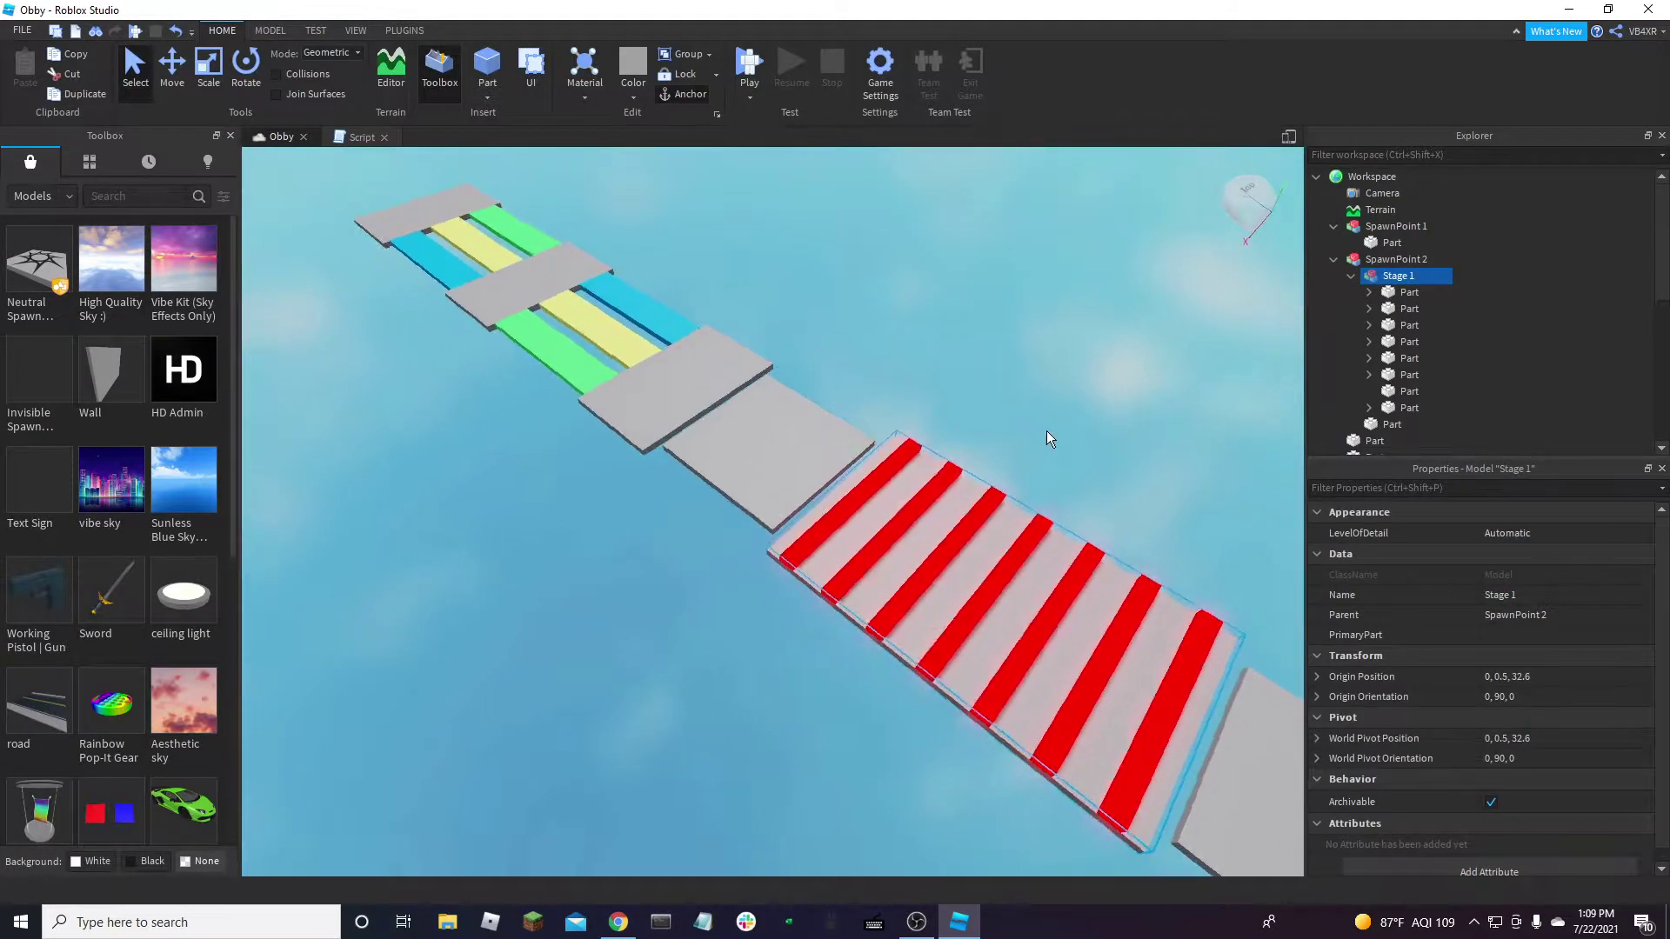
pyautogui.click(1366, 260)
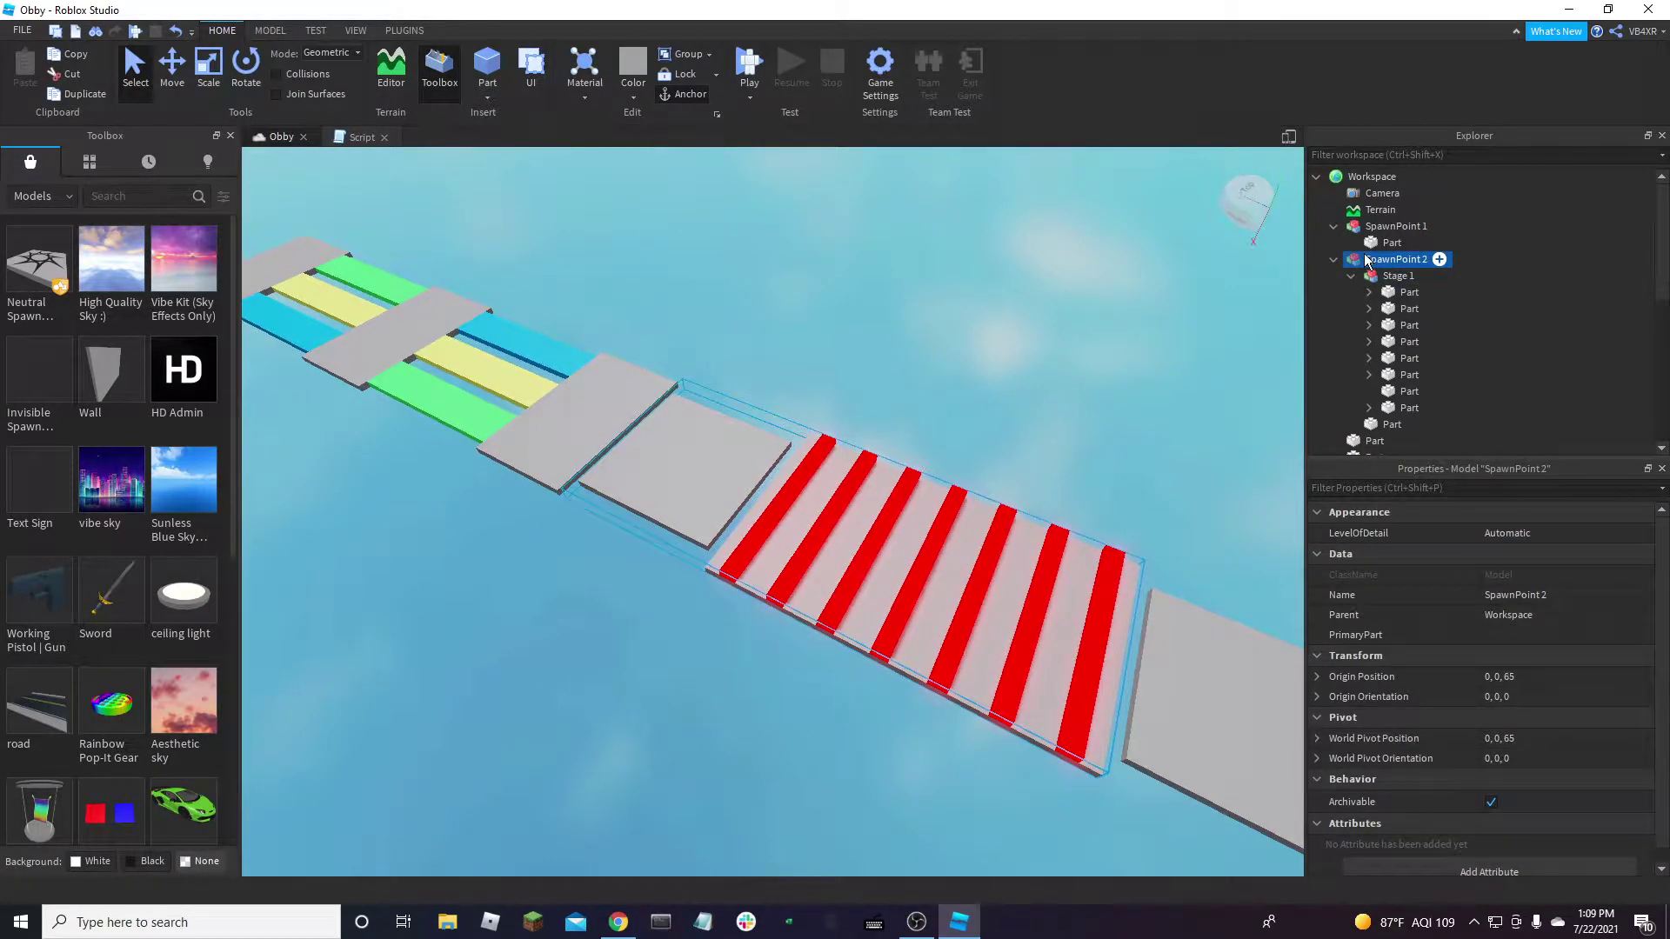
pyautogui.click(1333, 260)
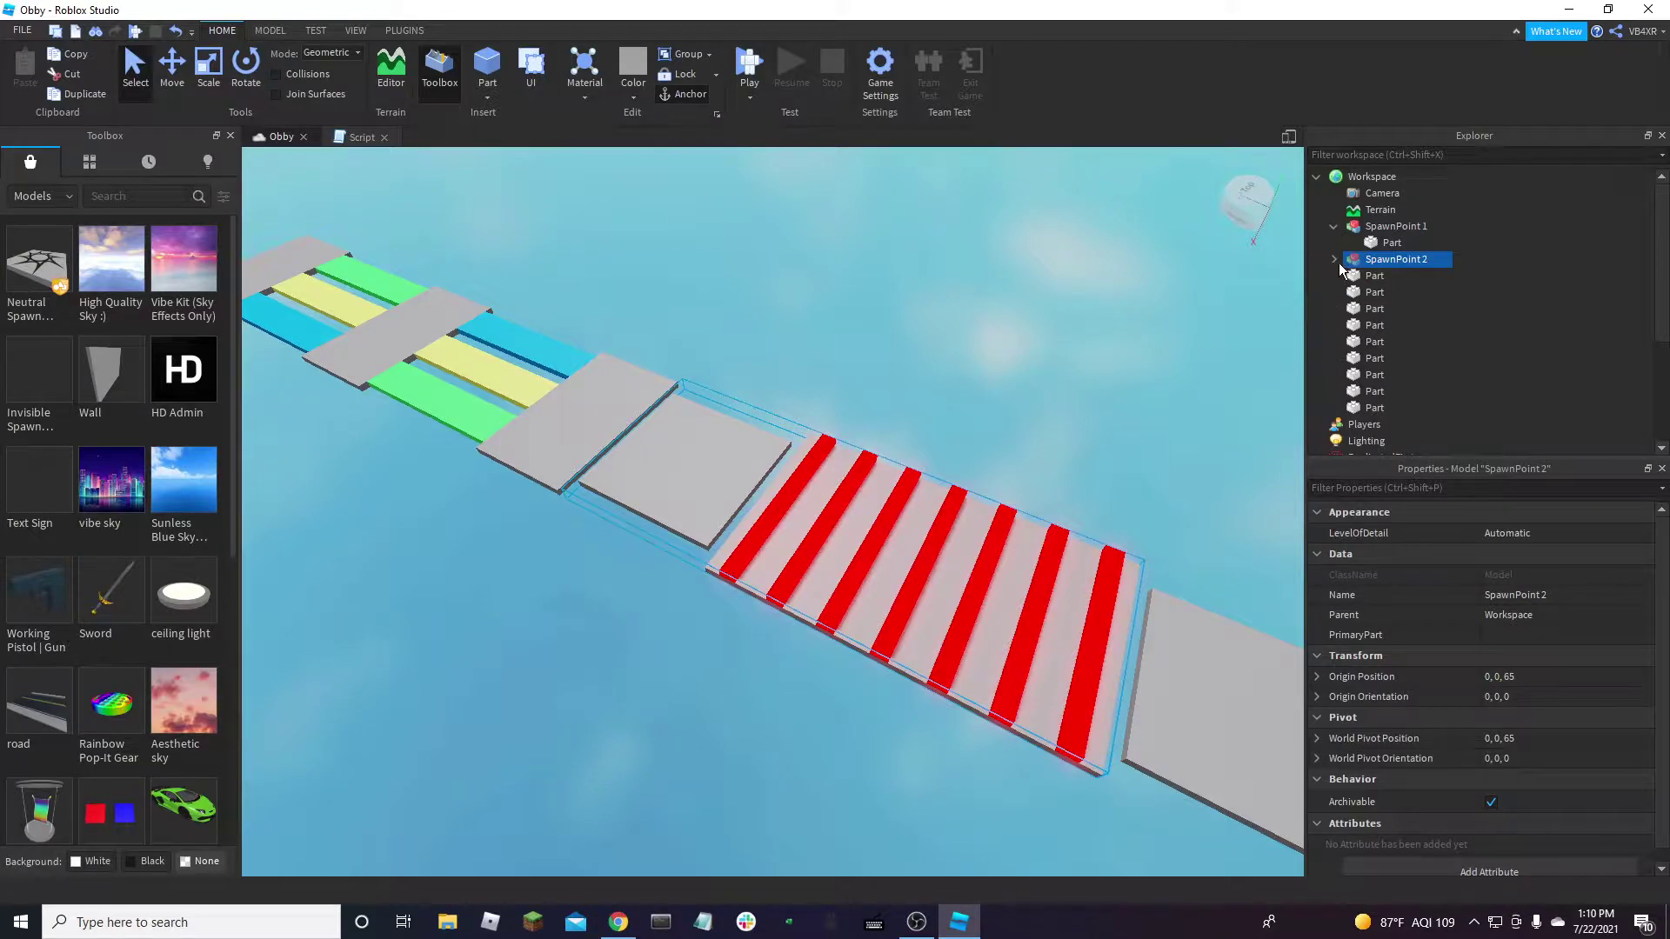
pyautogui.click(1337, 261)
pyautogui.moveTo(1374, 280); pyautogui.dragTo(1377, 192)
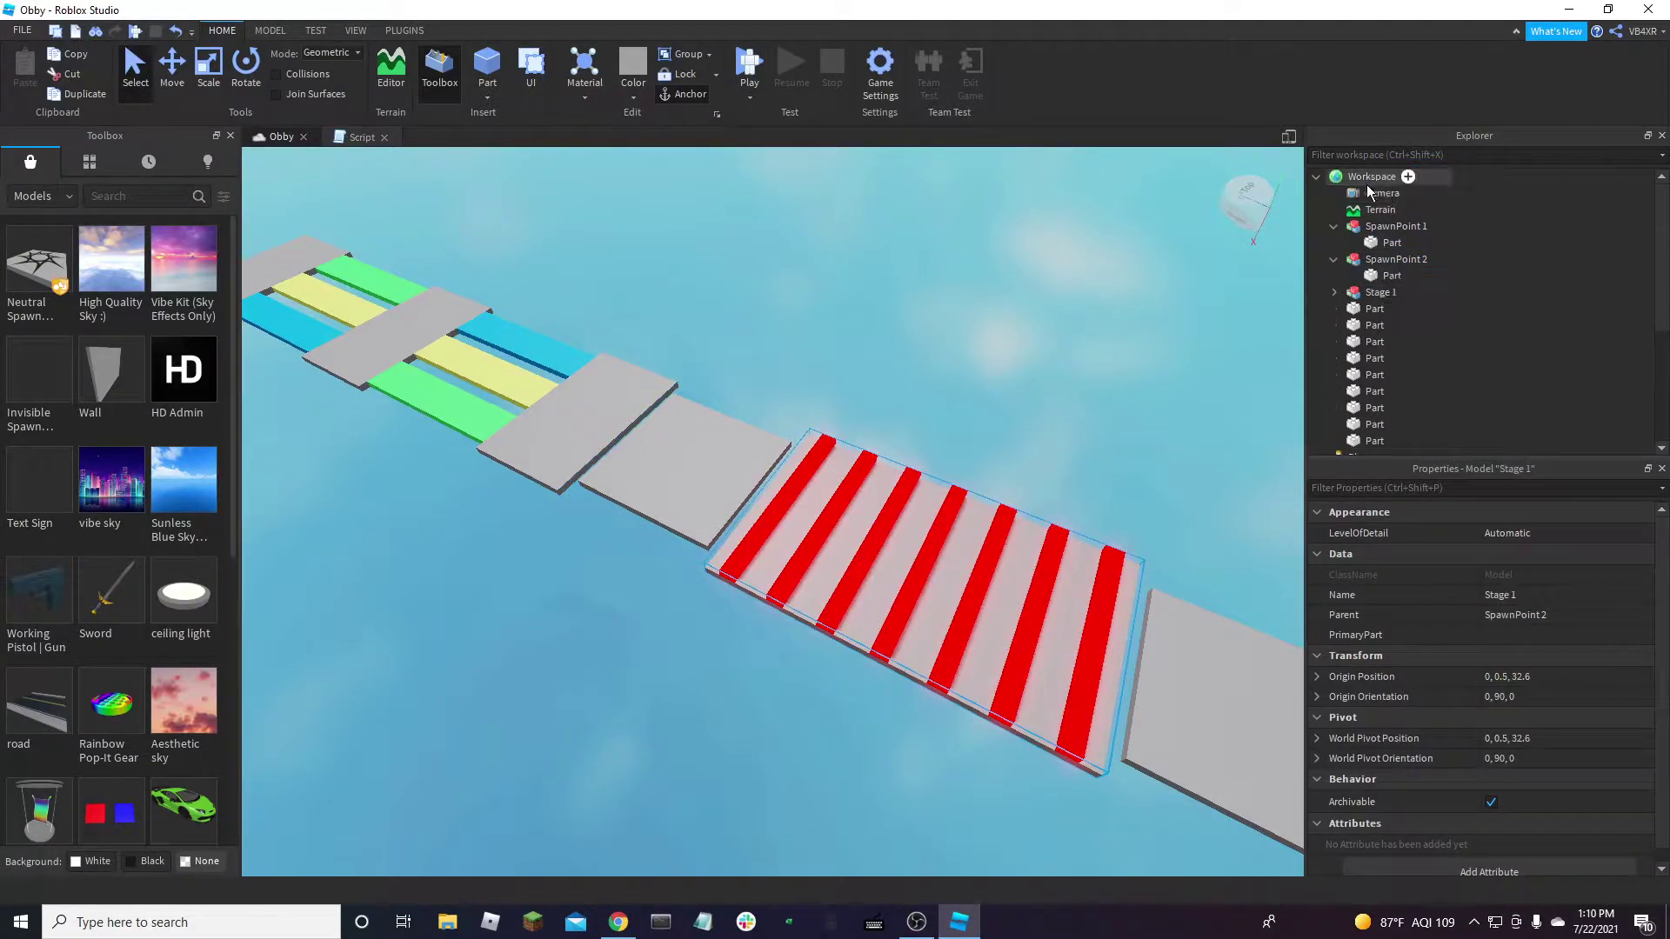
pyautogui.click(1333, 226)
pyautogui.click(1333, 243)
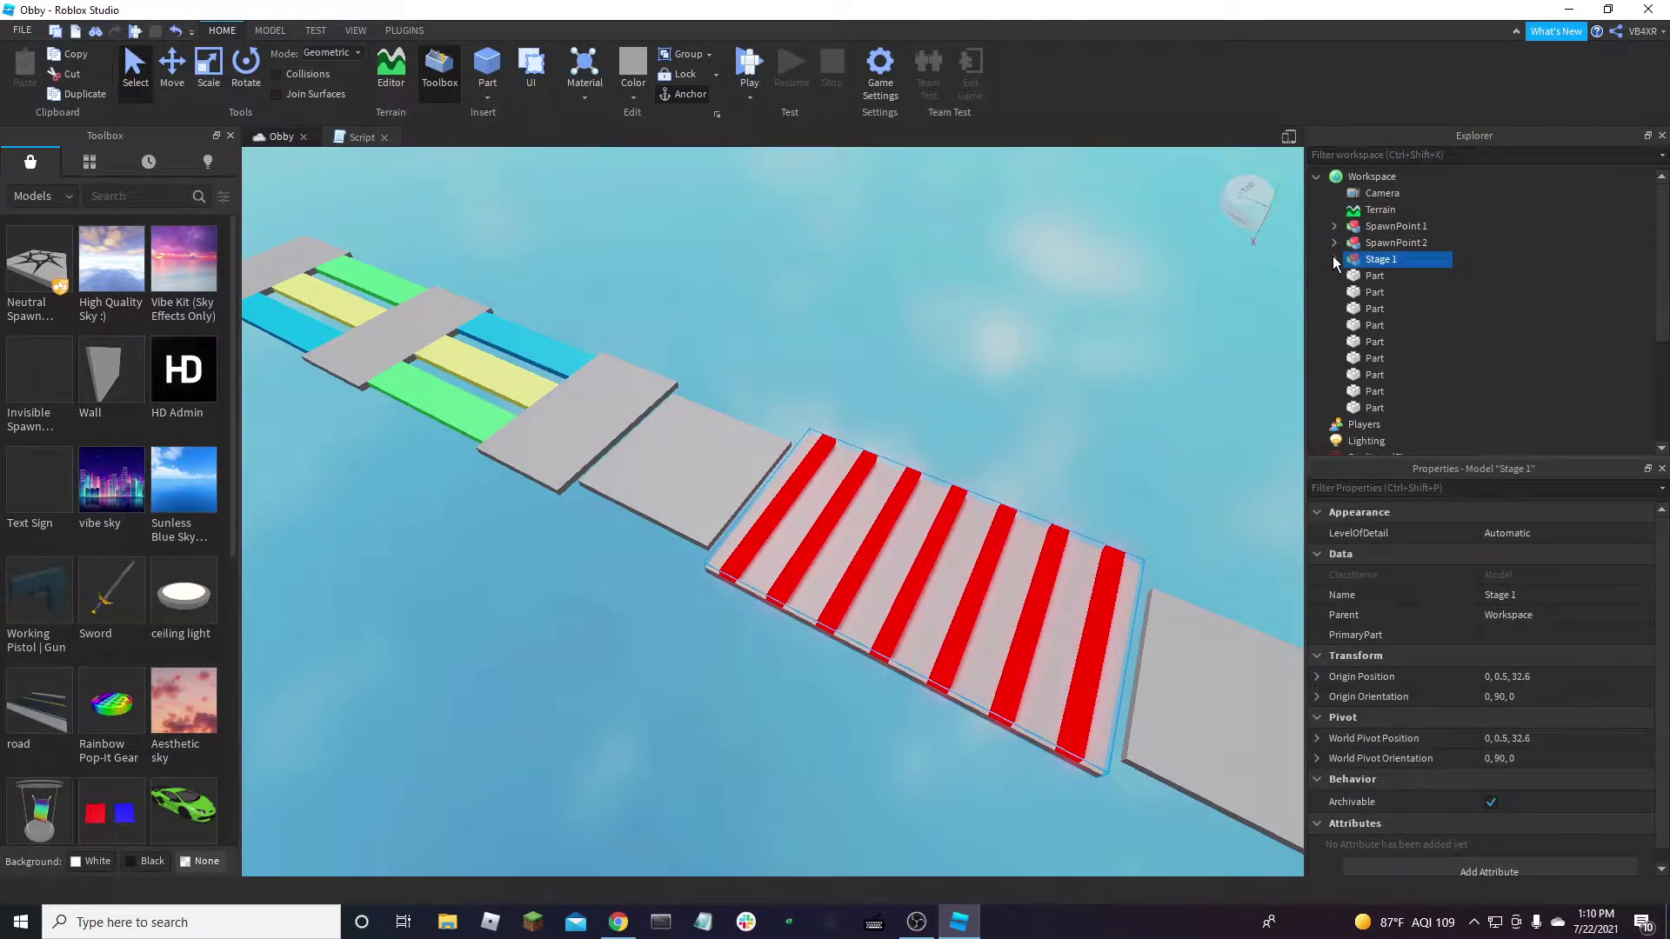
pyautogui.click(1334, 260)
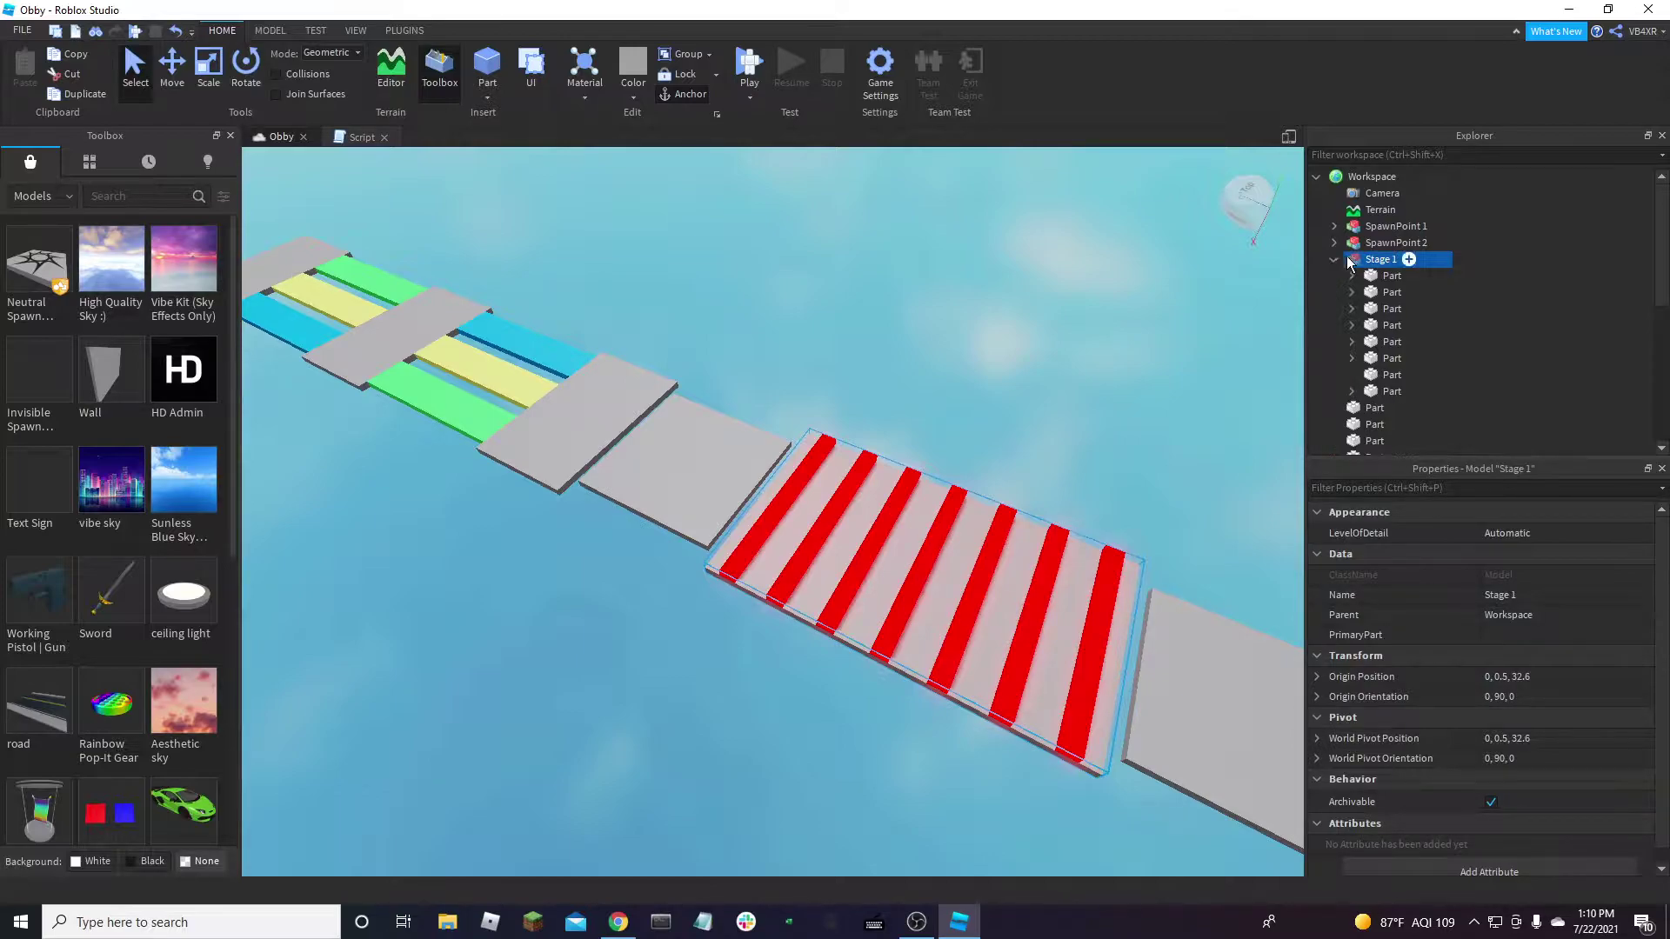
# Add a folder to Workspace and name it Checkpoints
pyautogui.moveTo(1409, 177)
pyautogui.click(1407, 176)
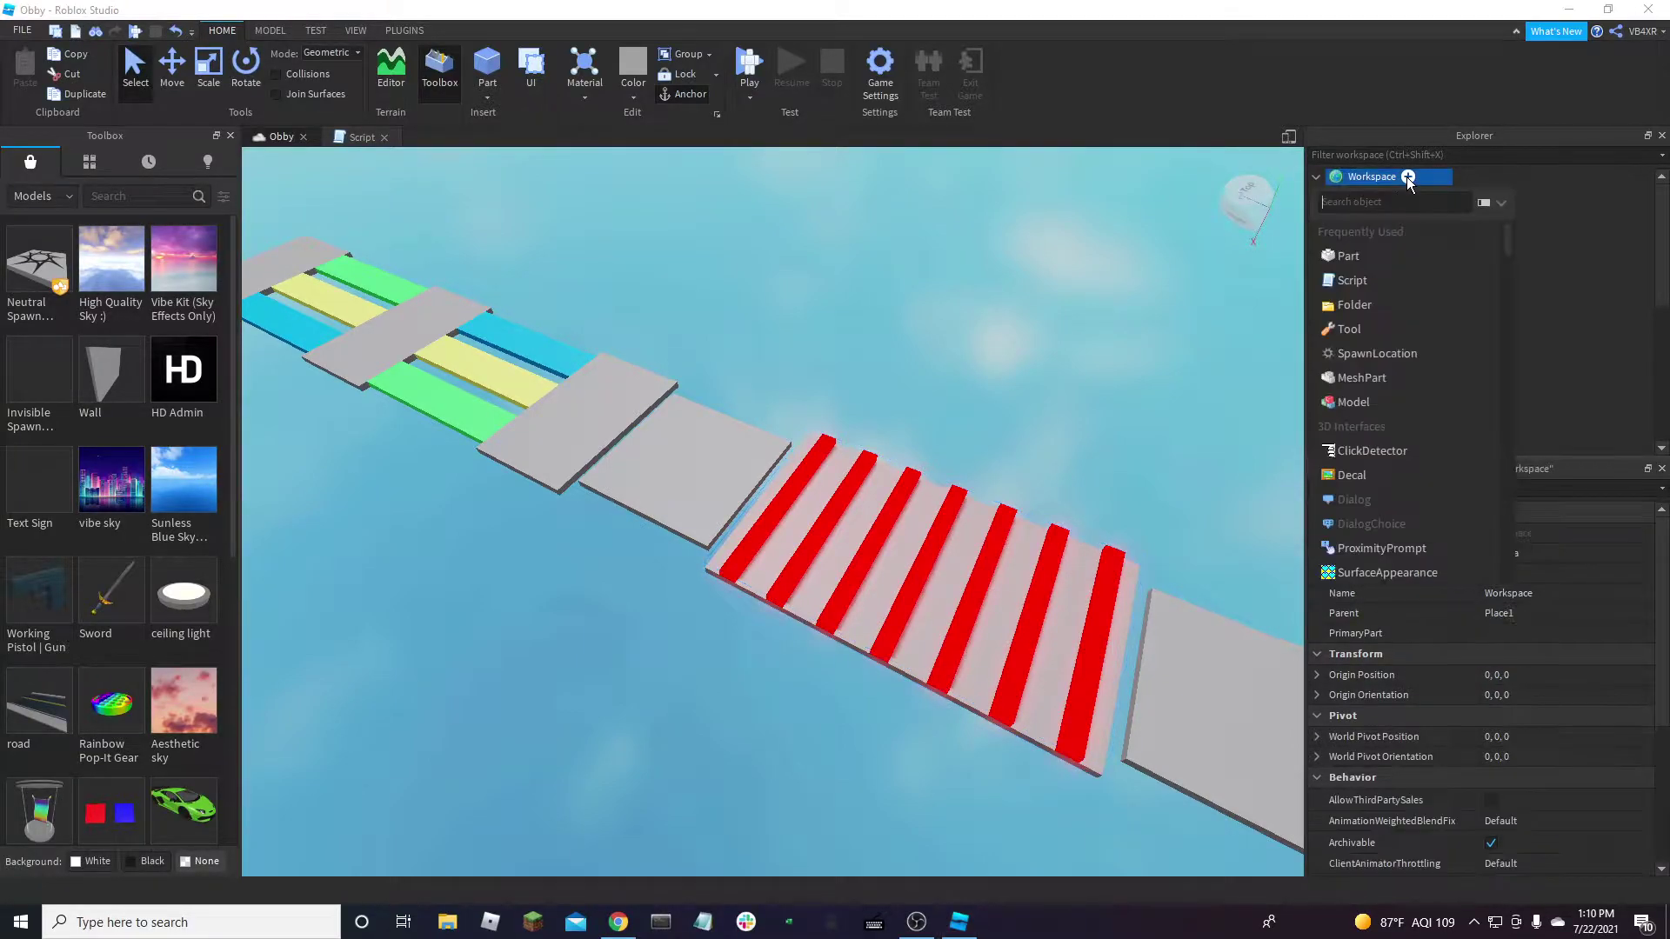
pyautogui.click(1380, 304)
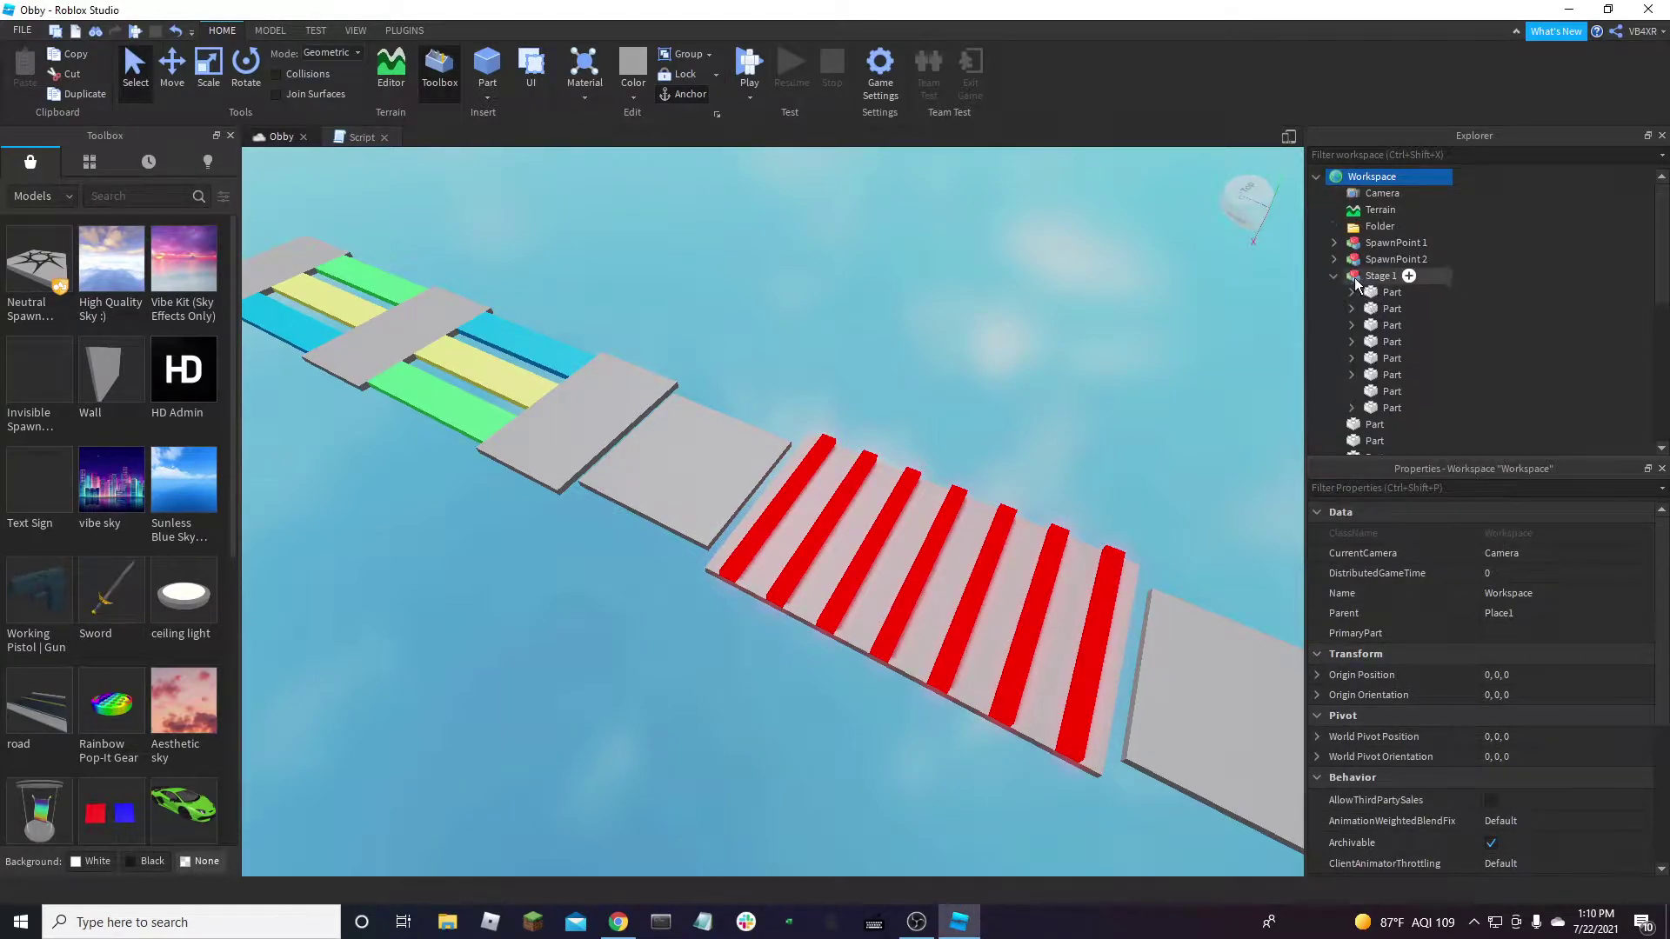
pyautogui.click(1363, 229)
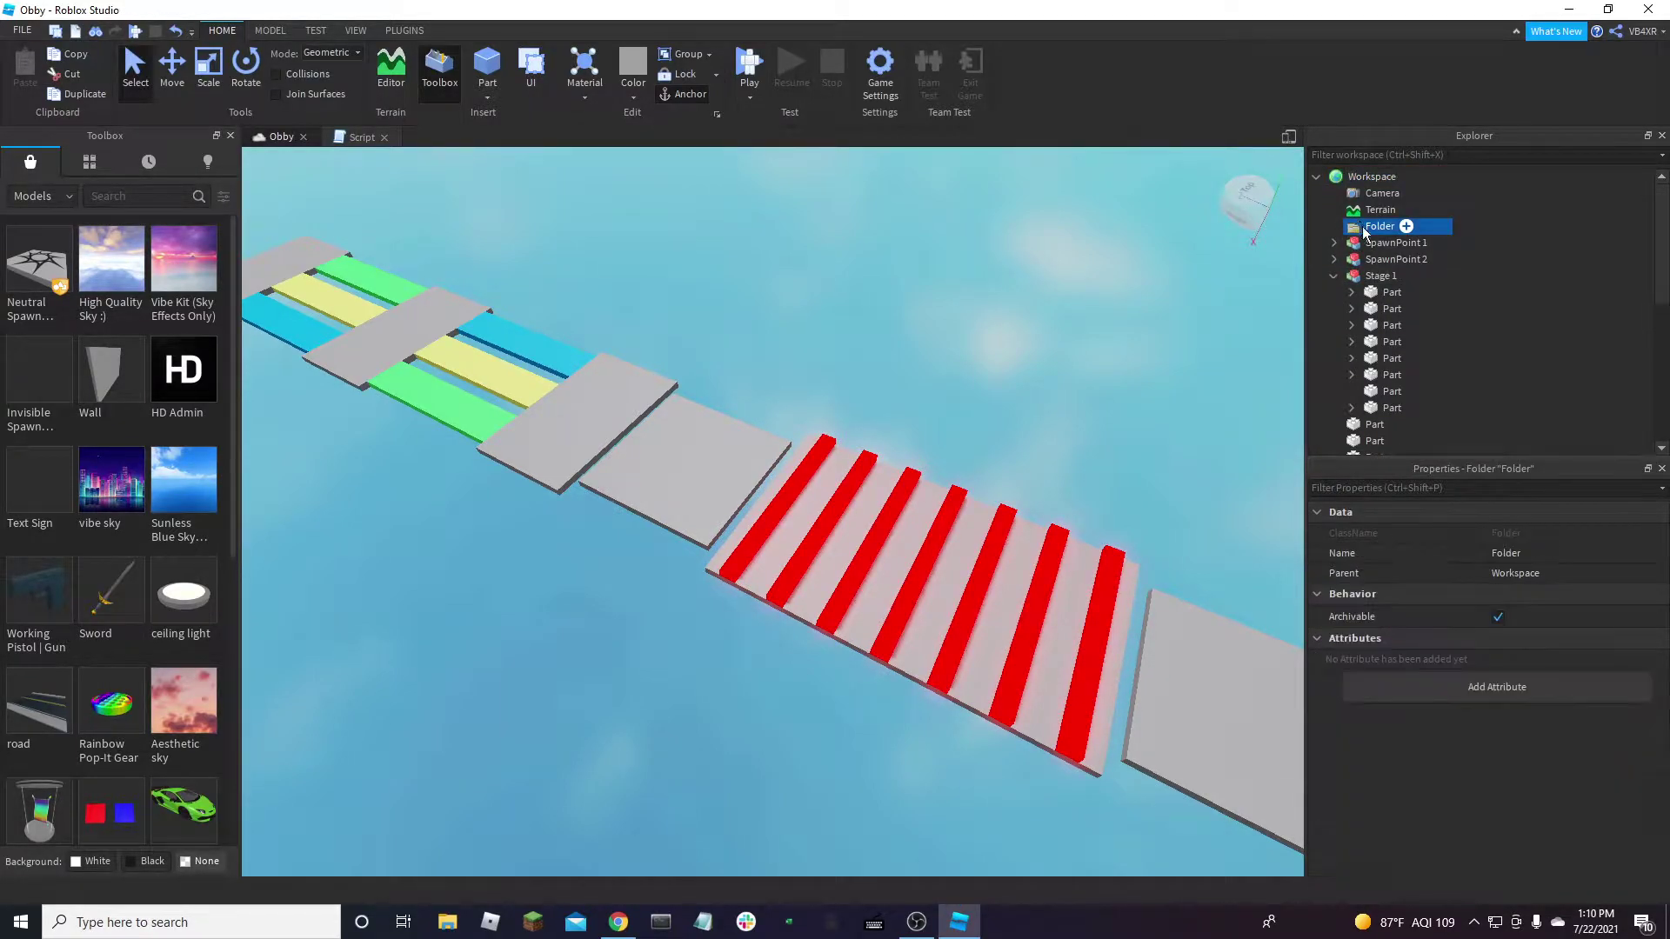
pyautogui.click(1541, 553)
pyautogui.write('Check')
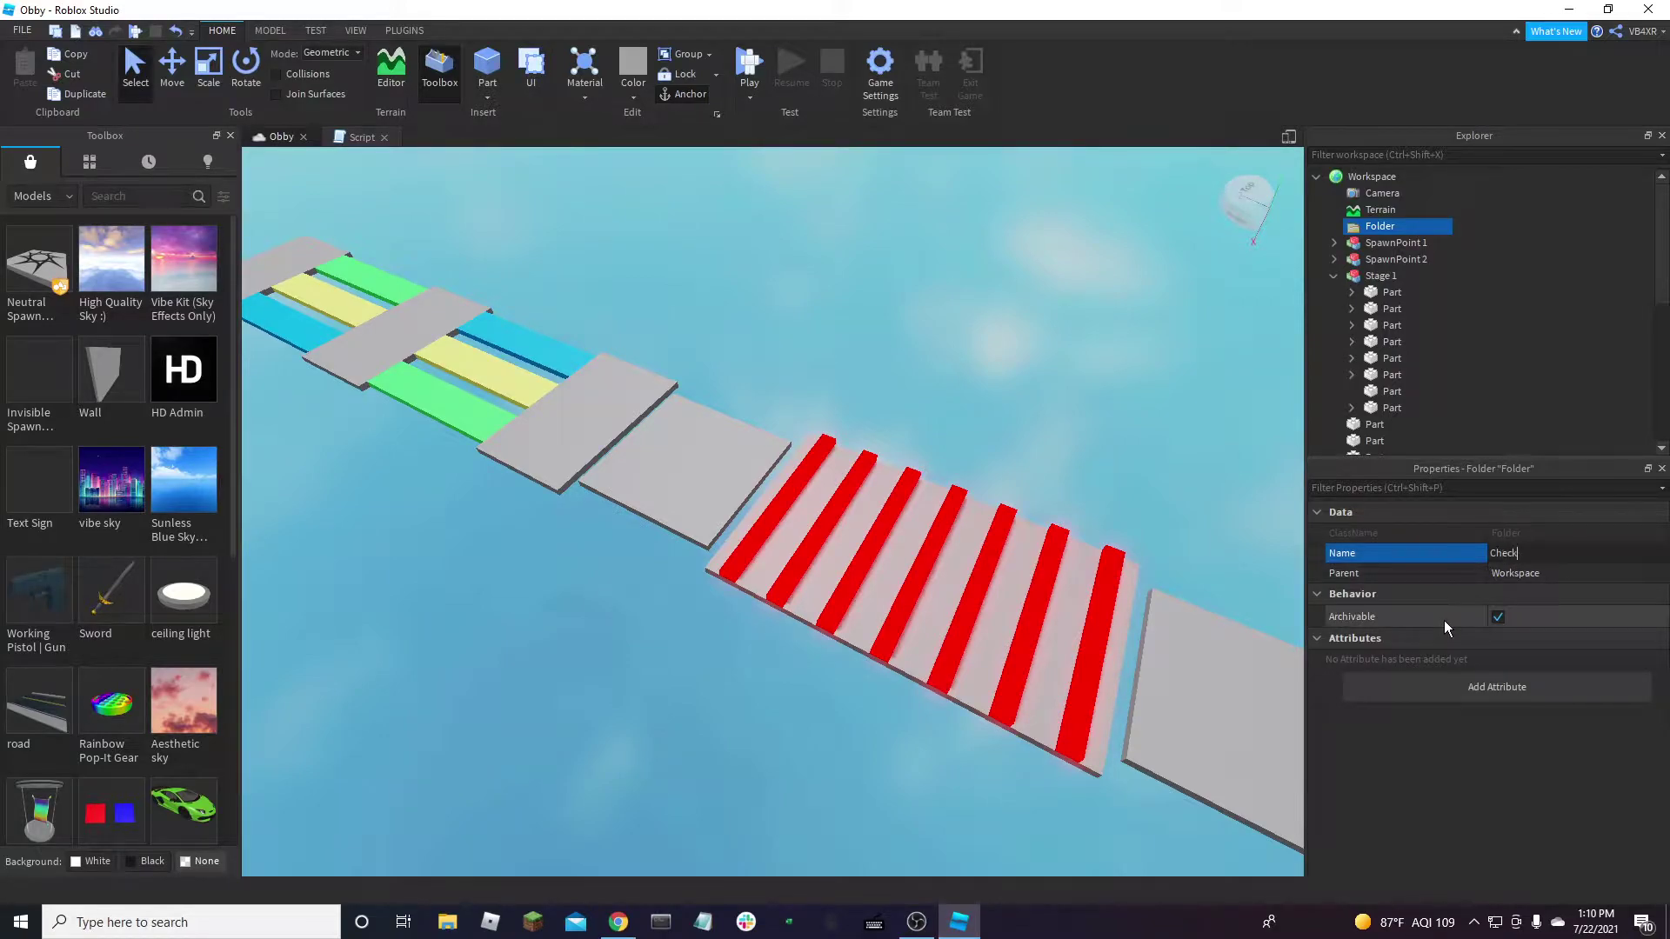
pyautogui.write('points')
pyautogui.press('Return')
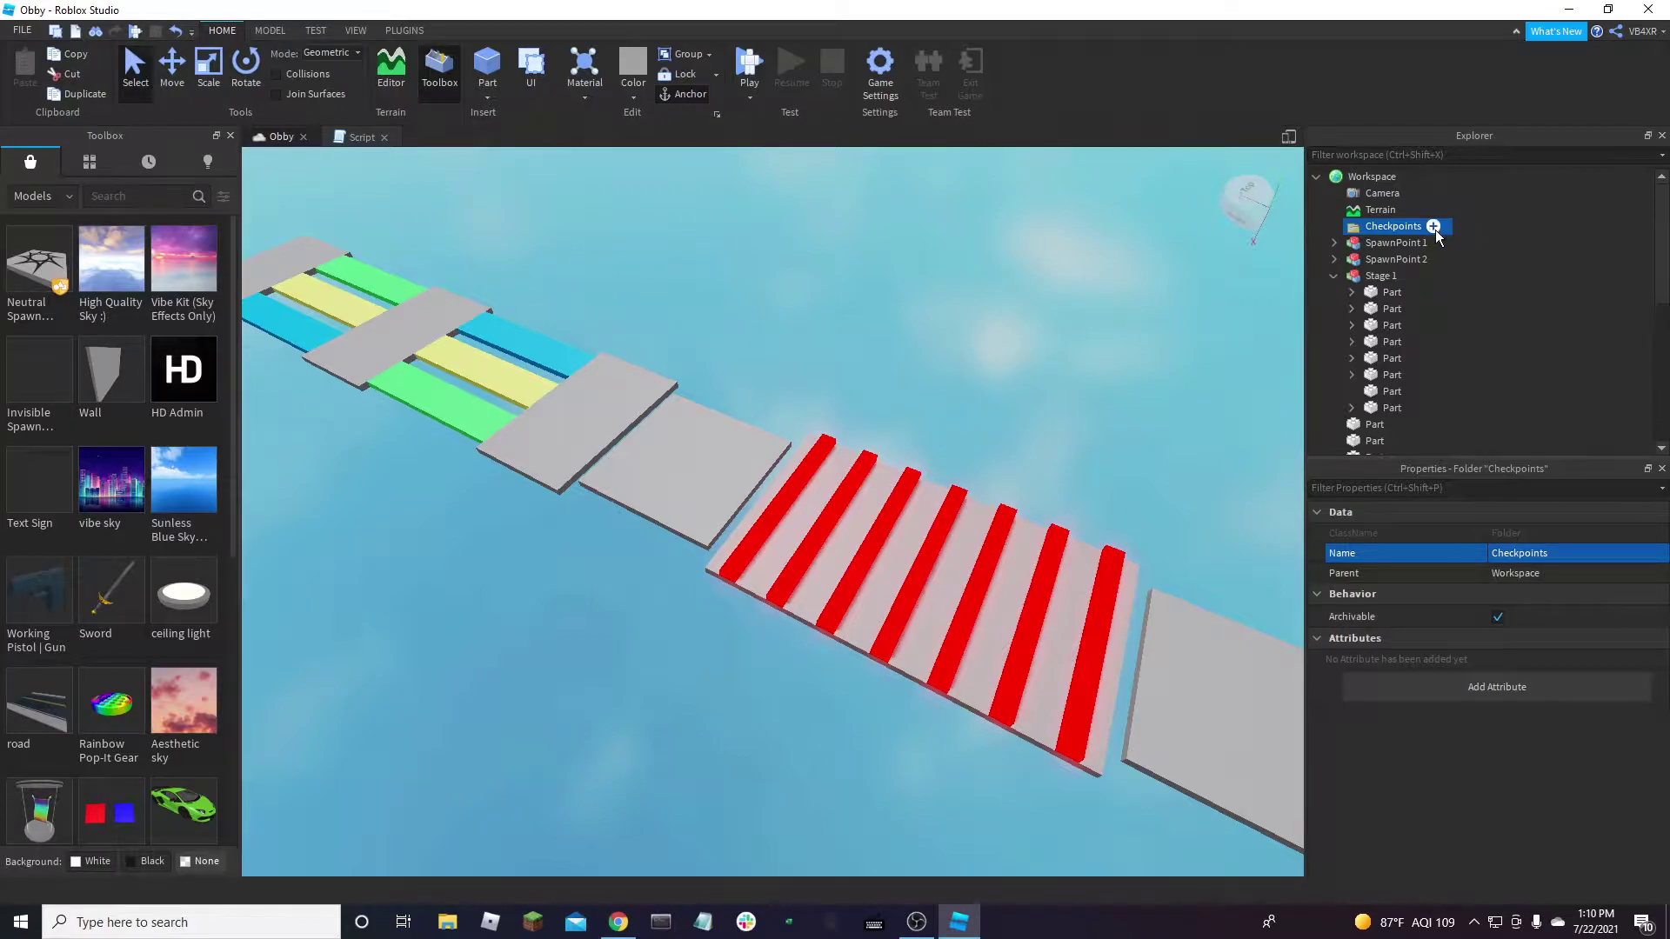
# Insert a block part and place it near the centre of the starting platform, at about 0.2, 1, 0
pyautogui.moveTo(988, 204); pyautogui.dragTo(1000, 203, button='right')
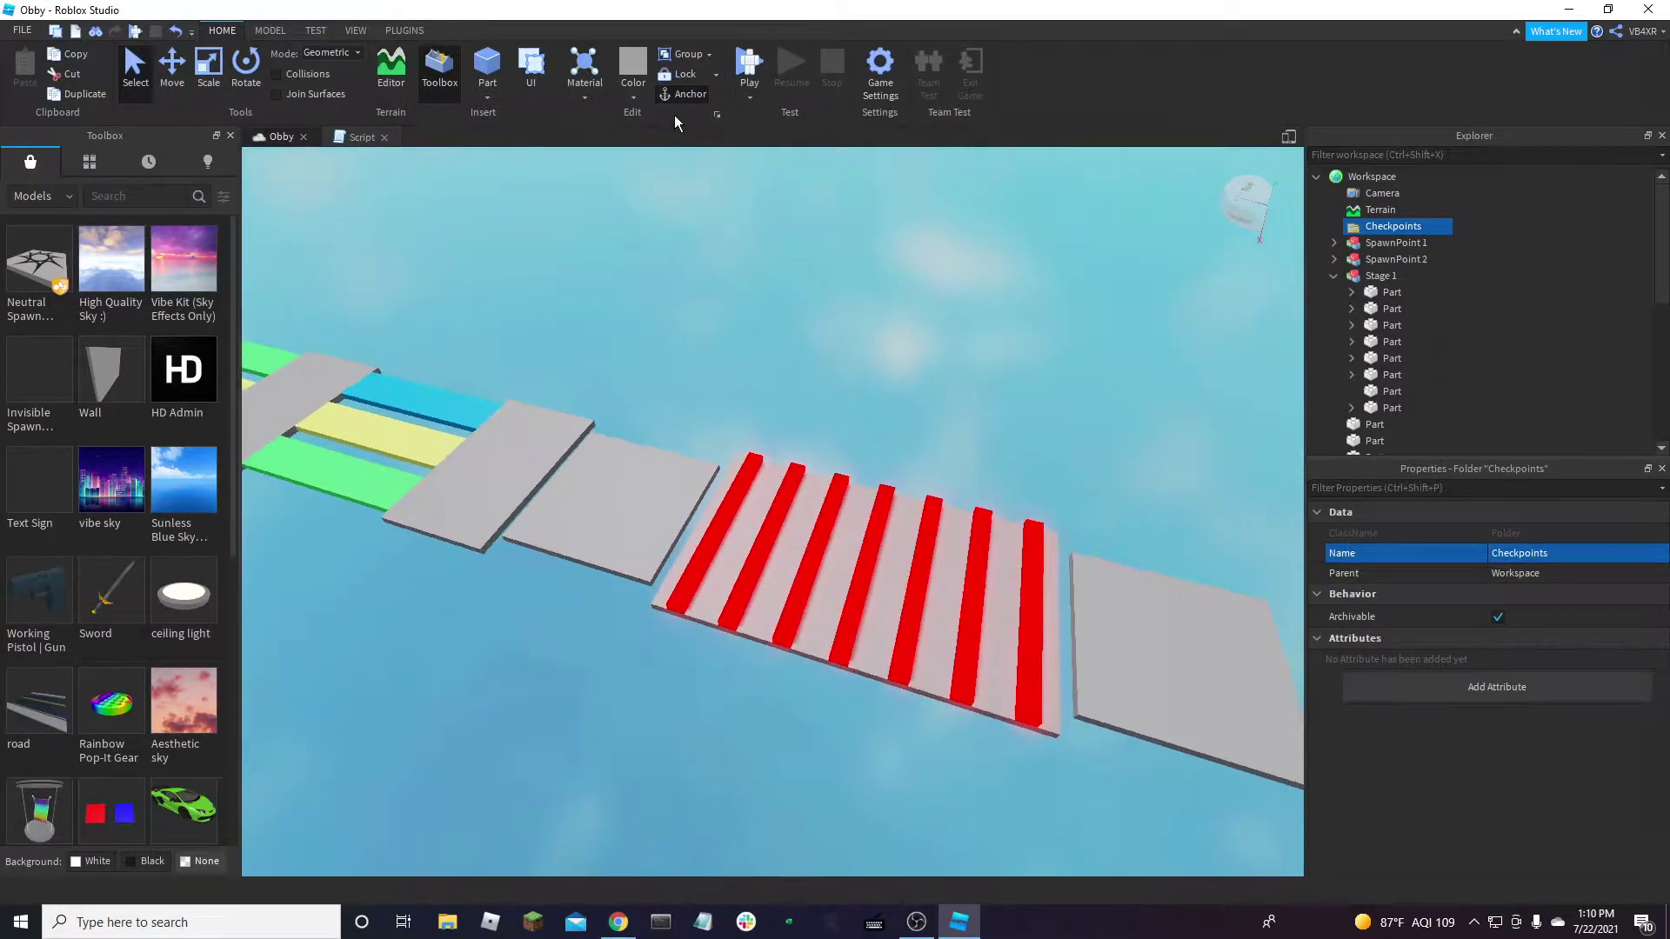
pyautogui.click(485, 66)
pyautogui.scroll(5, 827, 427)
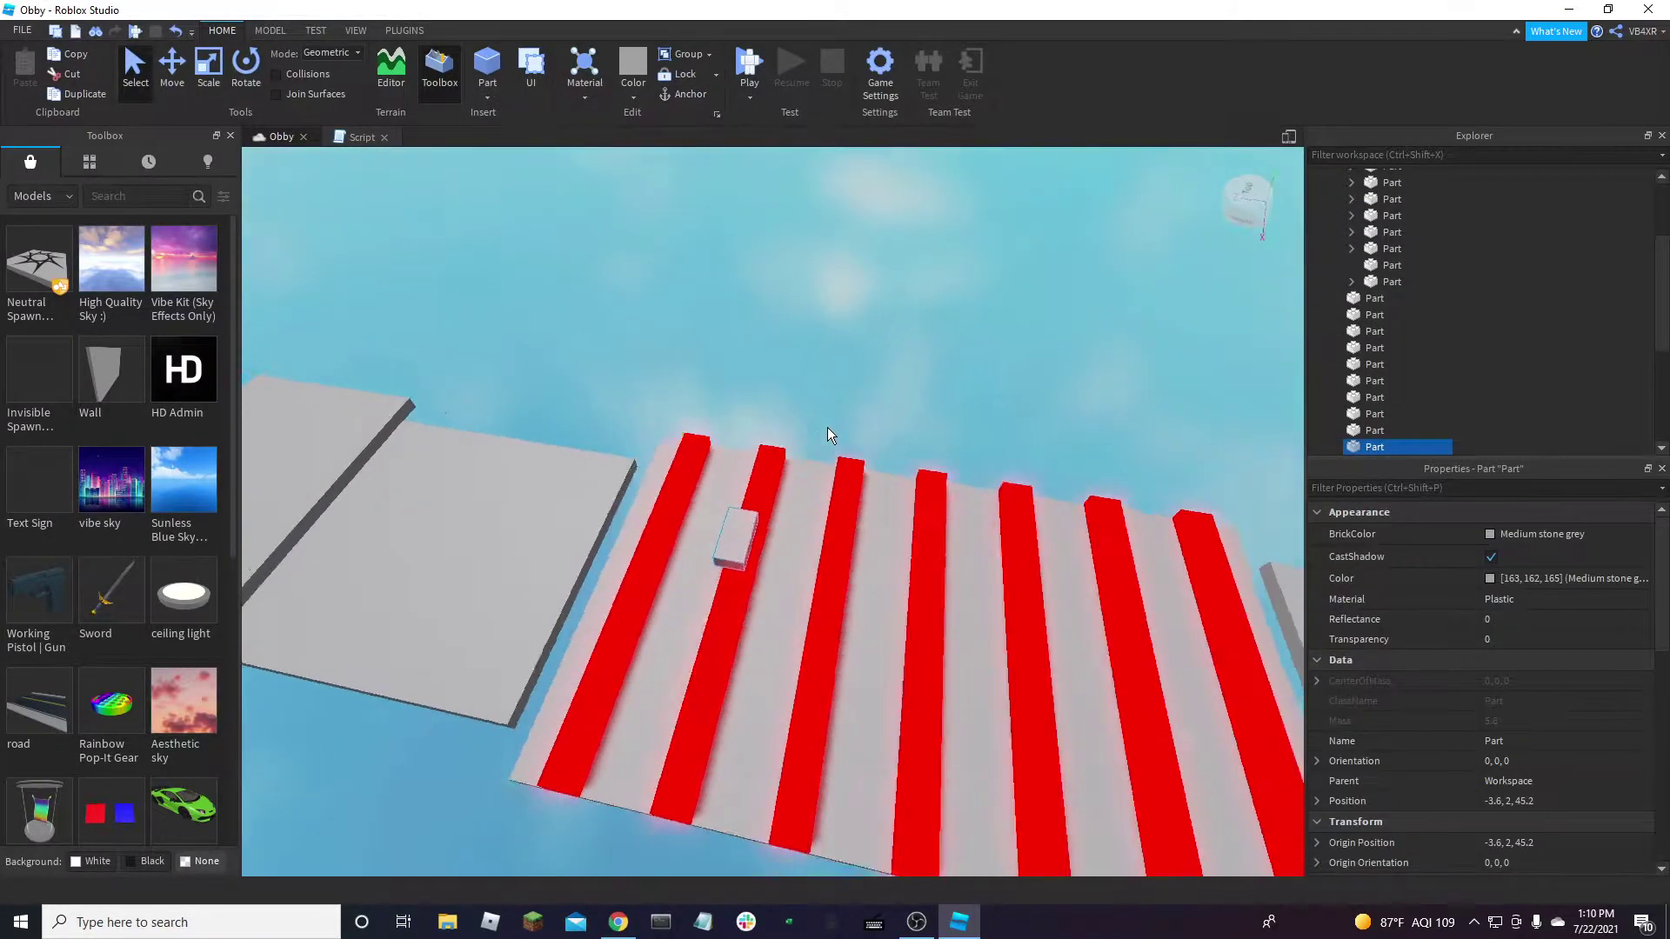
pyautogui.moveTo(795, 513); pyautogui.dragTo(770, 548)
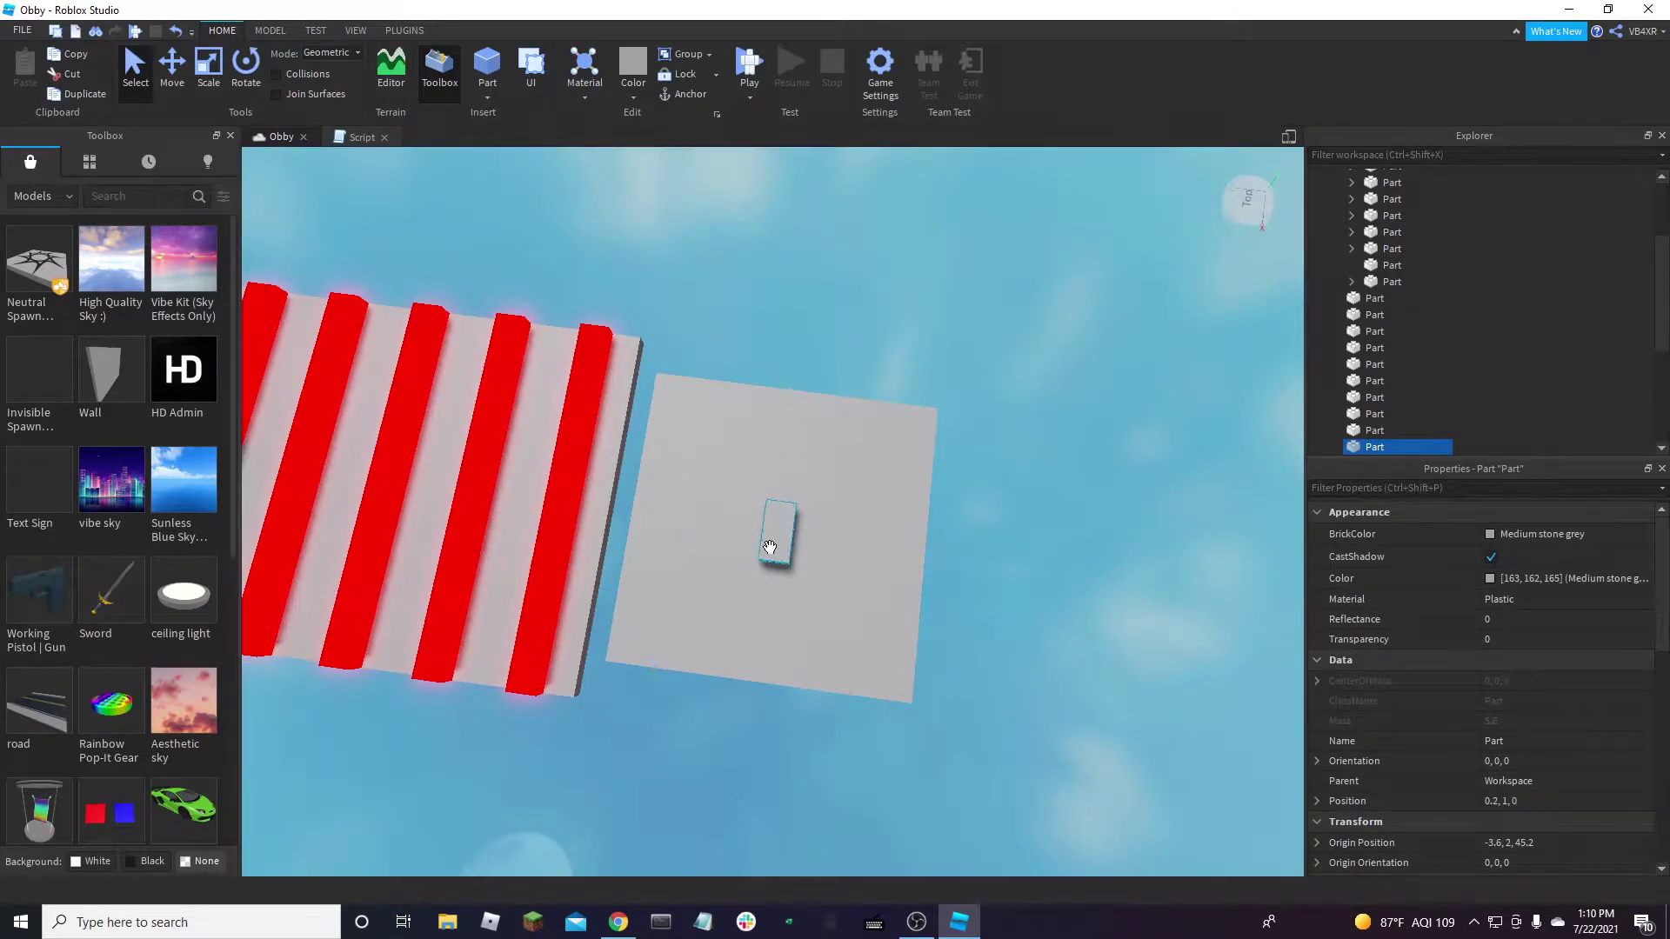
# Set the new part's position to 0, 0, 0
pyautogui.scroll(-3, 1529, 649)
pyautogui.scroll(-4, 1524, 735)
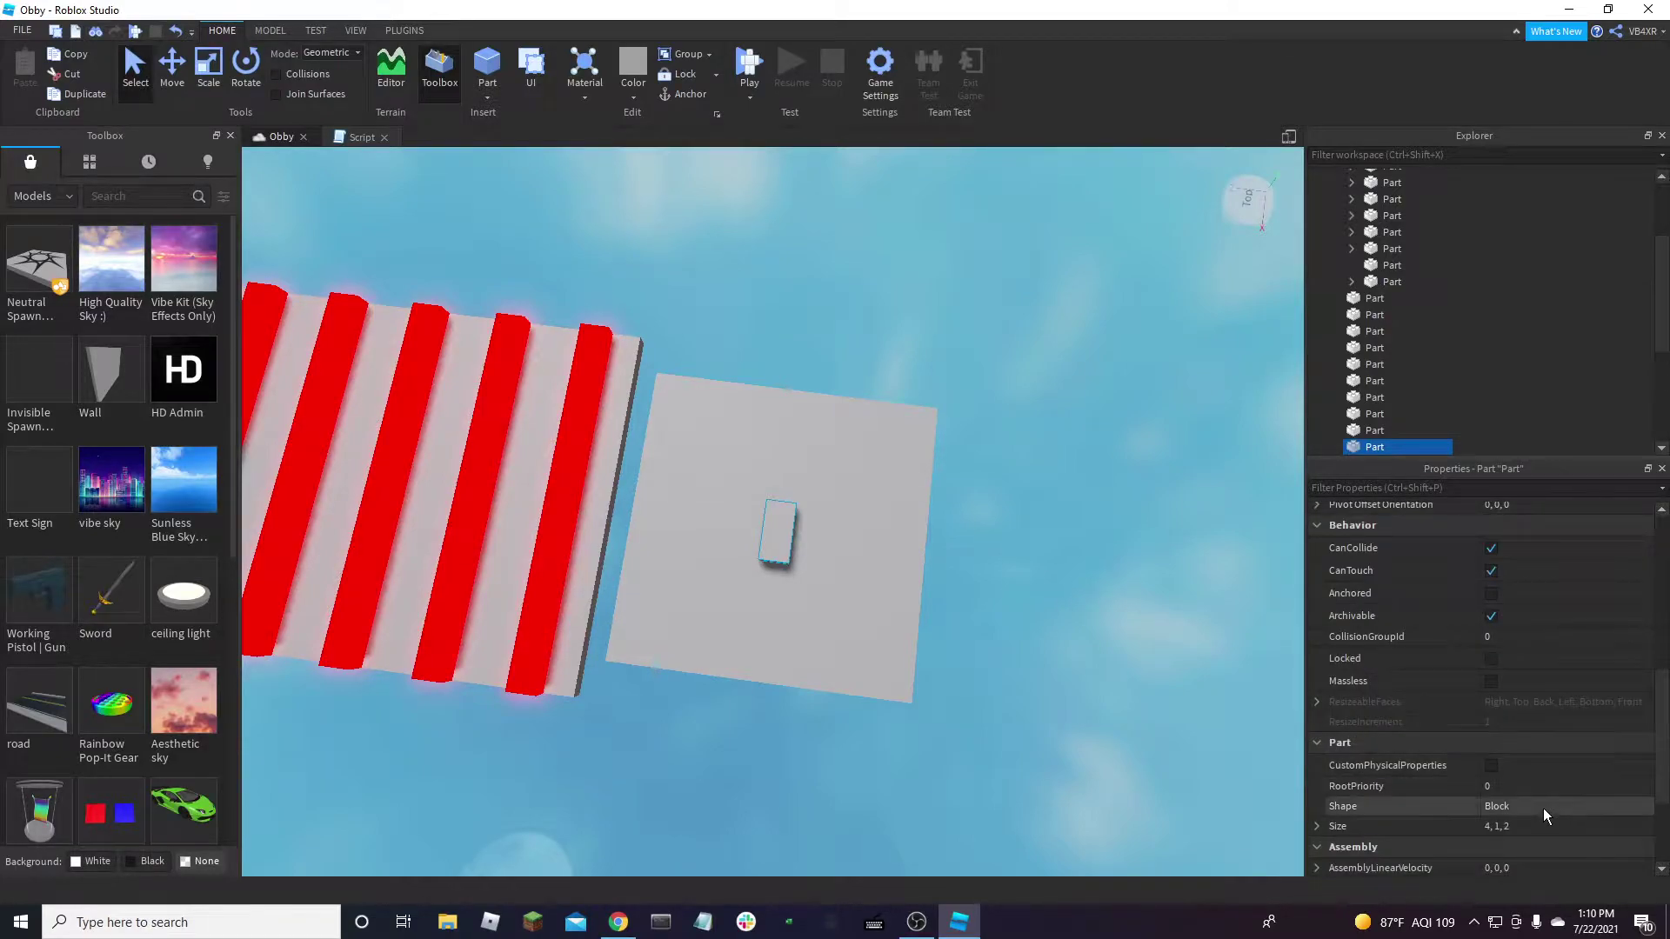
pyautogui.scroll(5, 854, 626)
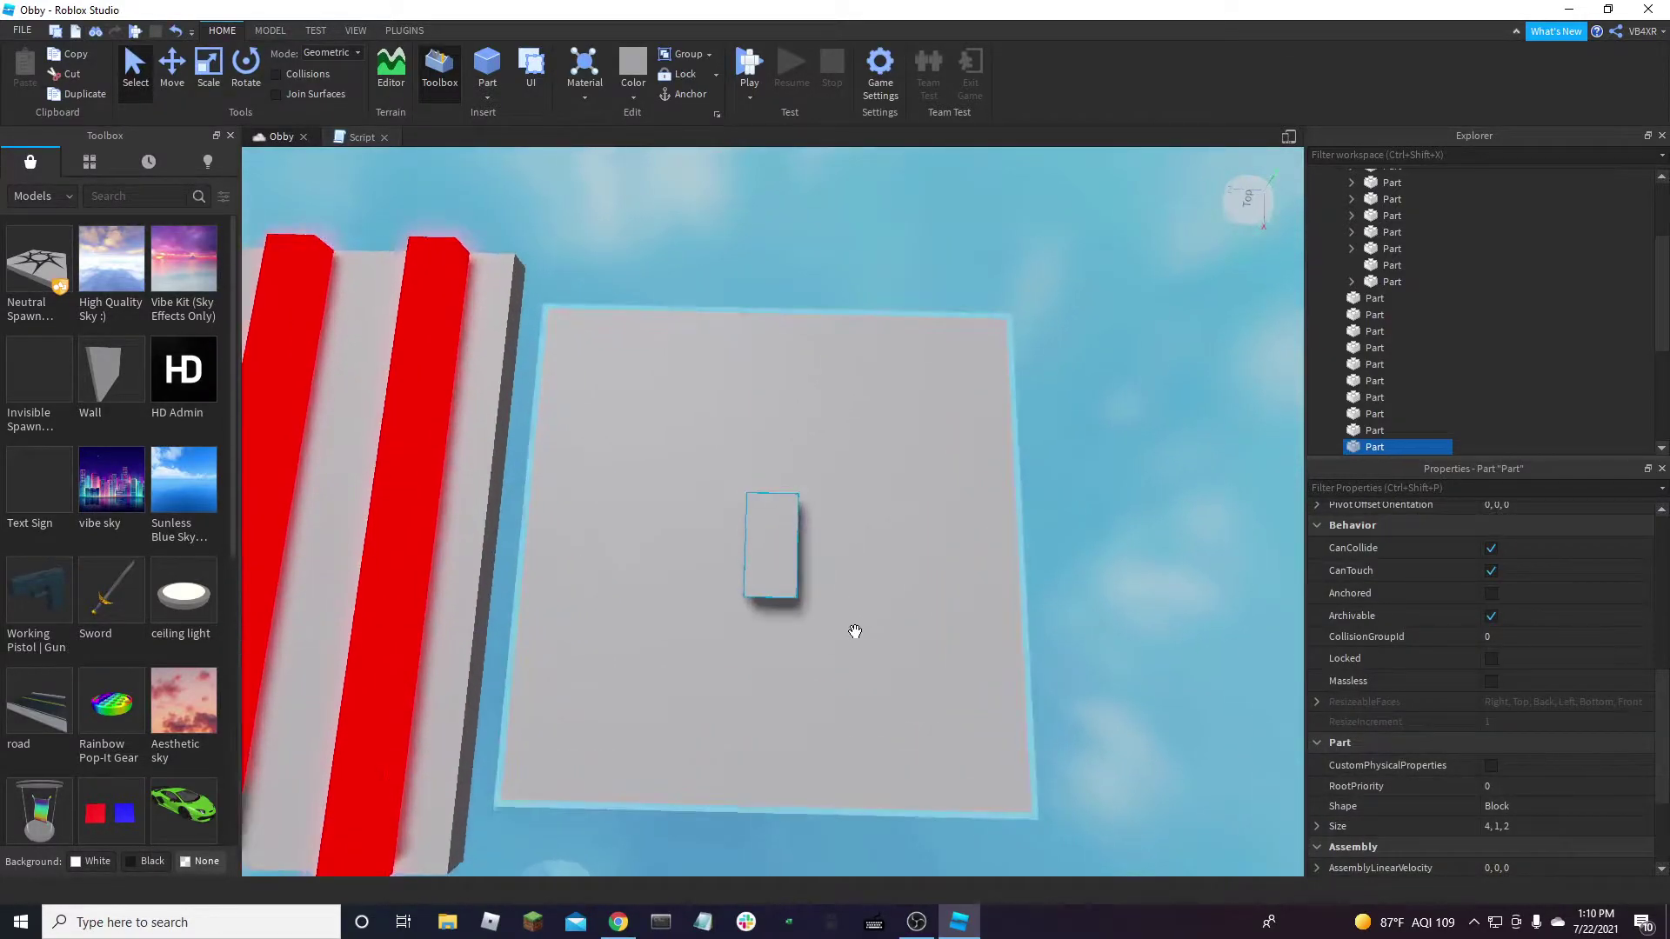
pyautogui.scroll(-5, 853, 631)
pyautogui.scroll(-2, 1535, 761)
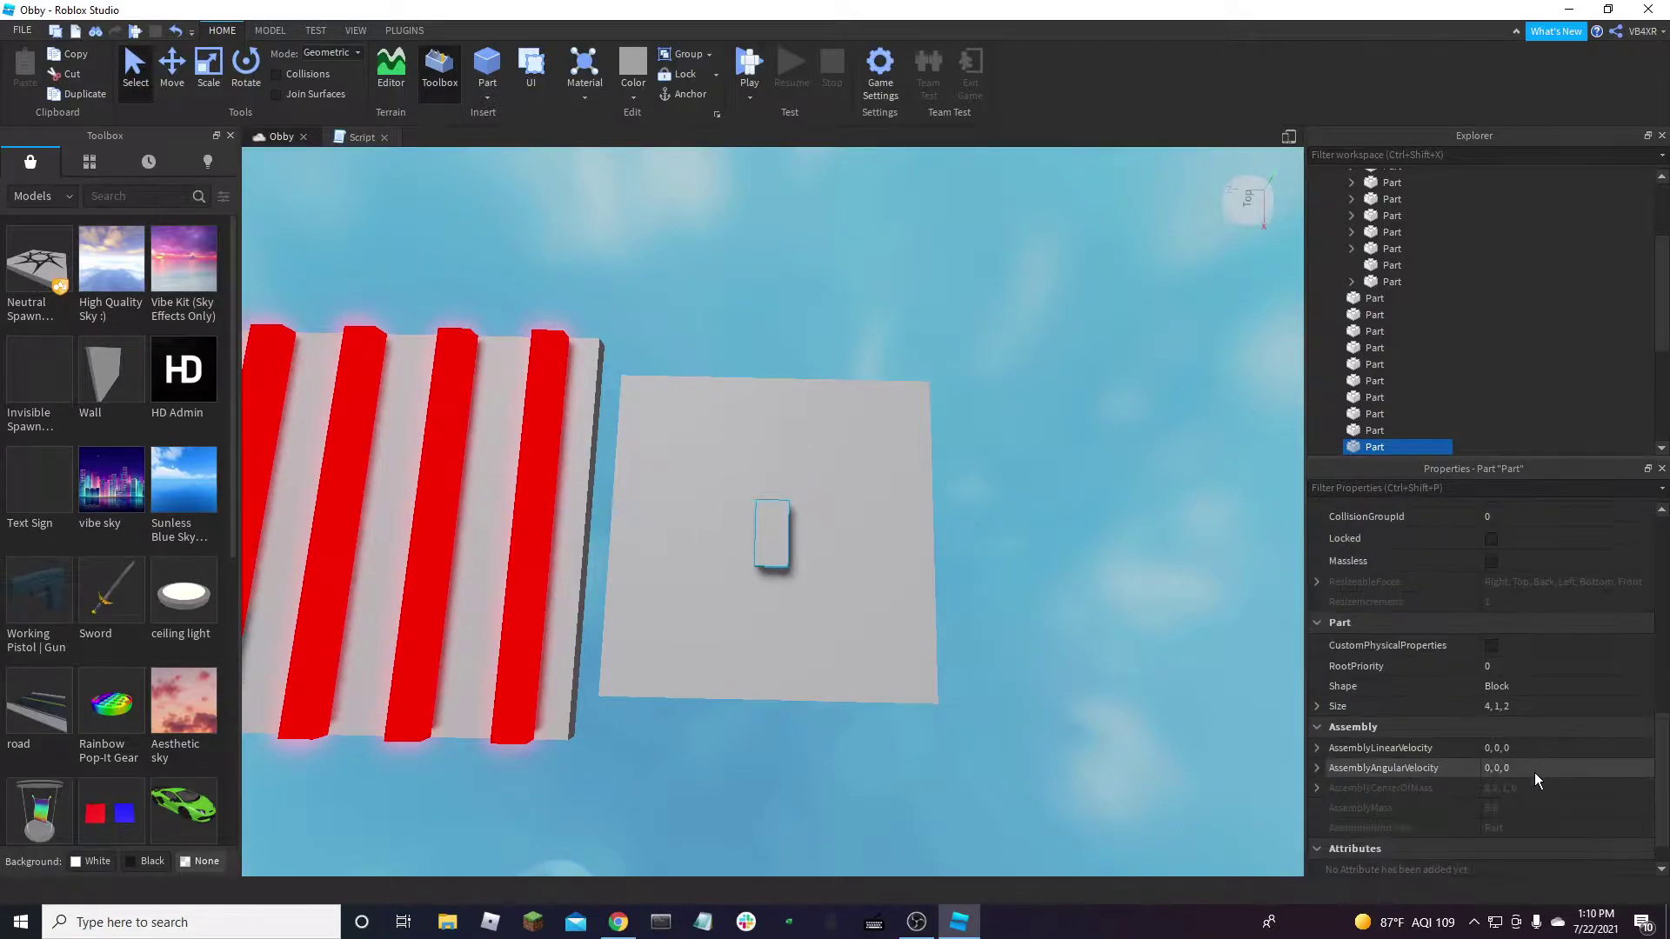
pyautogui.scroll(1, 1535, 737)
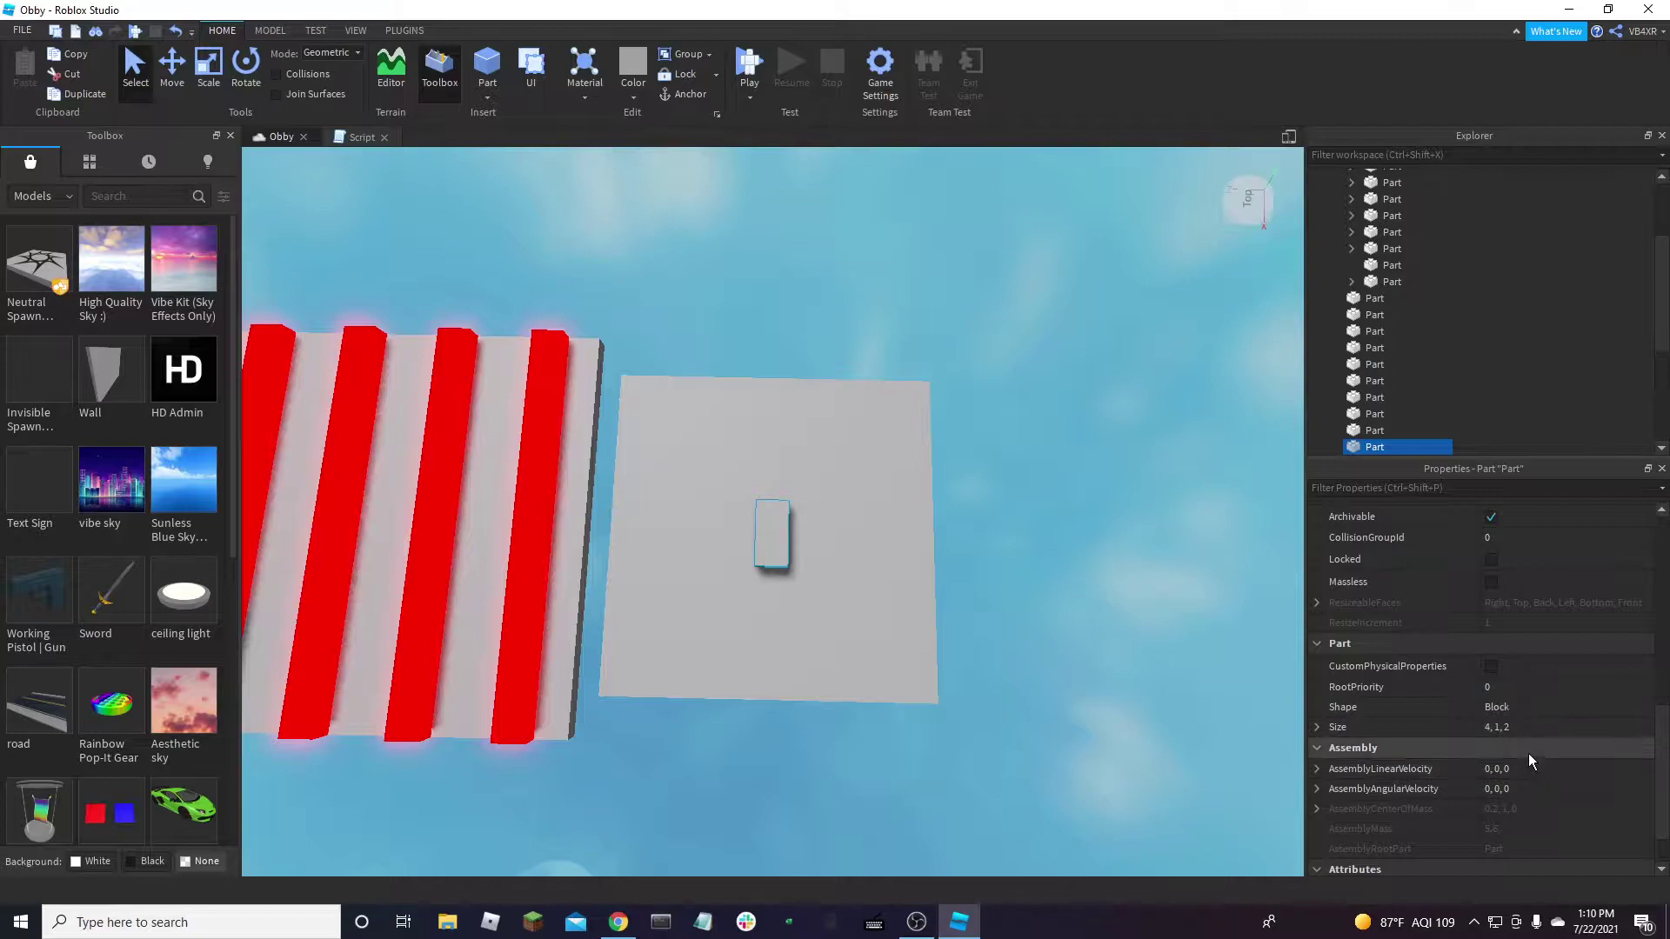
pyautogui.scroll(3, 1529, 753)
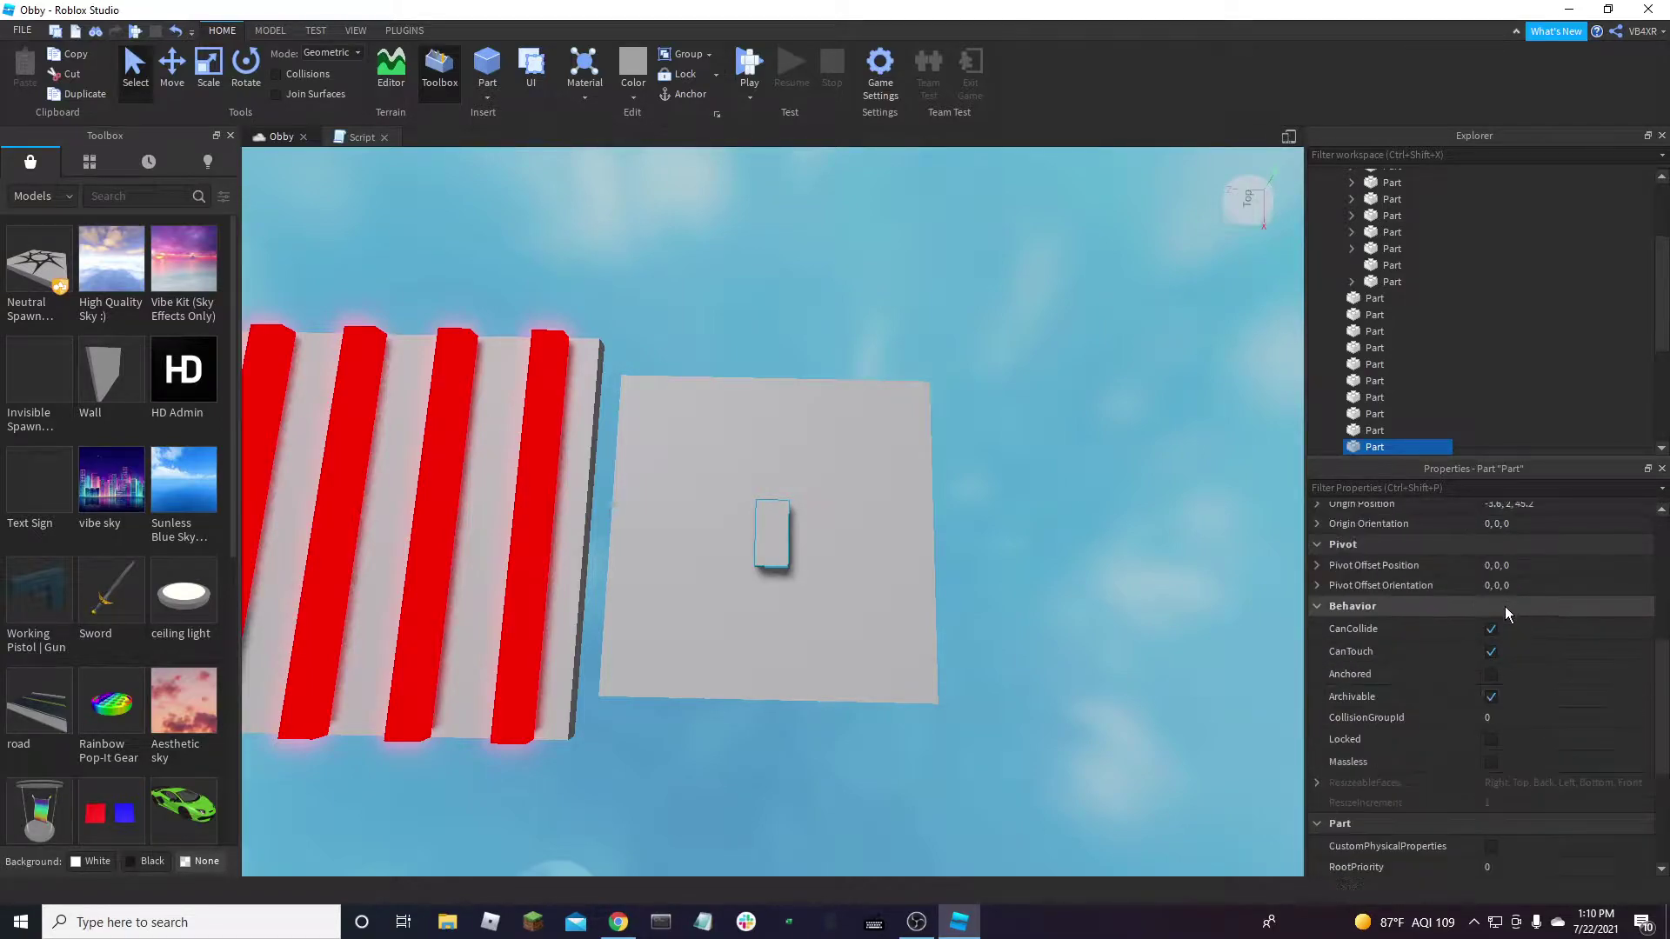
pyautogui.scroll(3, 1528, 593)
pyautogui.click(1526, 521)
pyautogui.click(1525, 527)
pyautogui.write('0, 0')
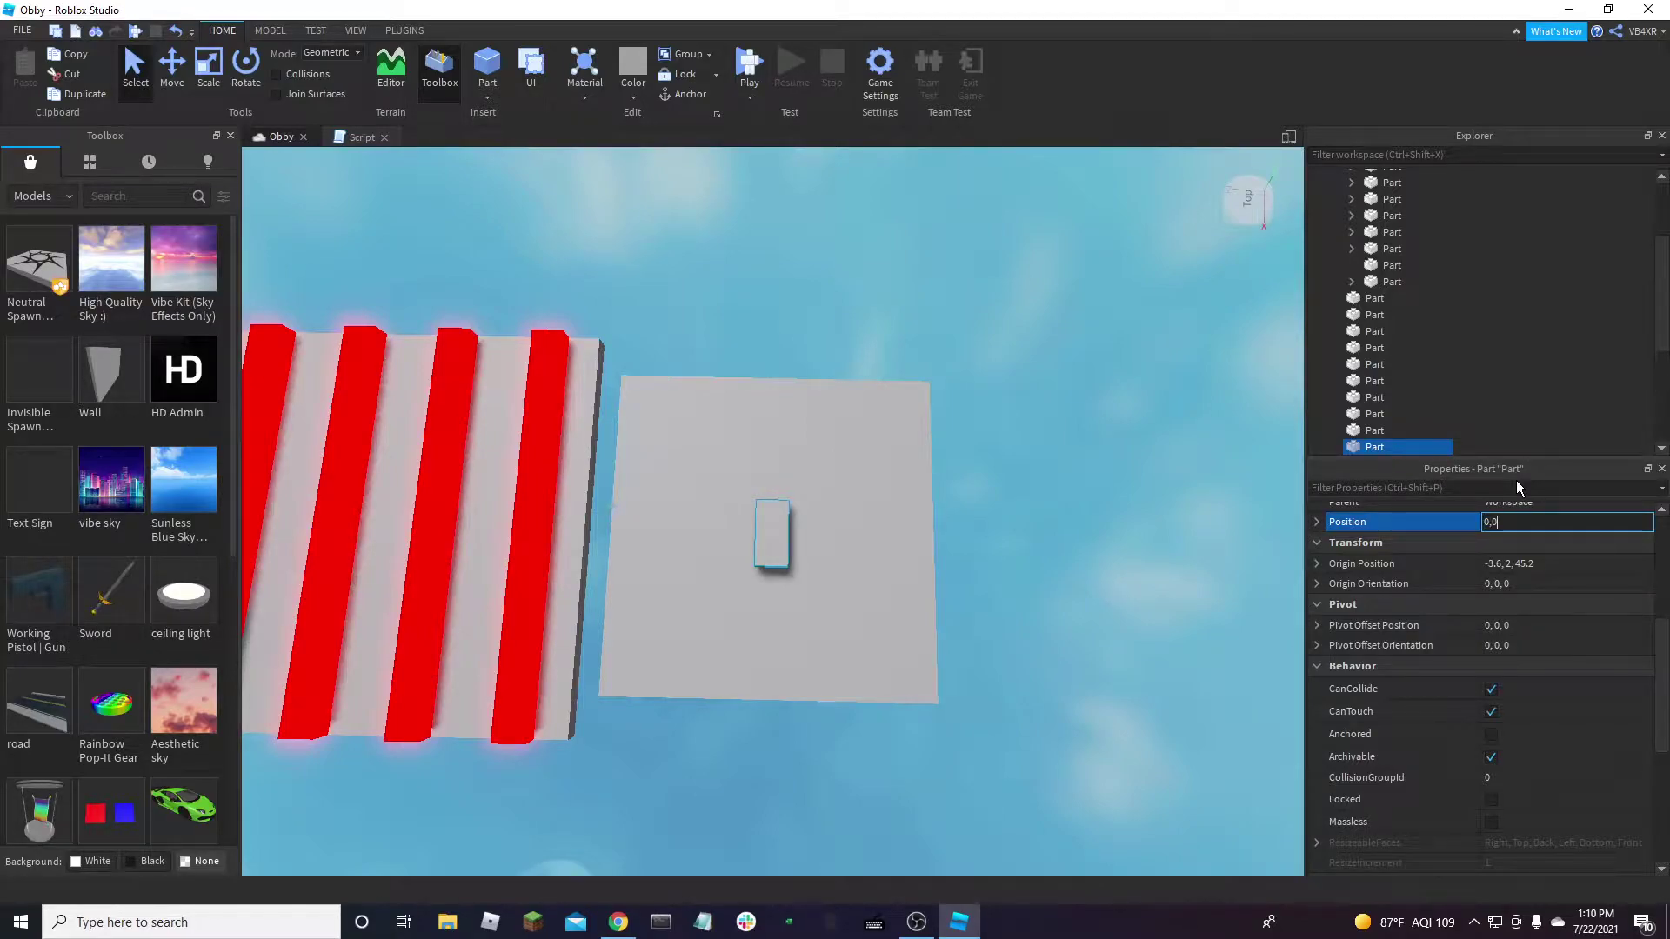
pyautogui.write(', 0')
pyautogui.press('Return')
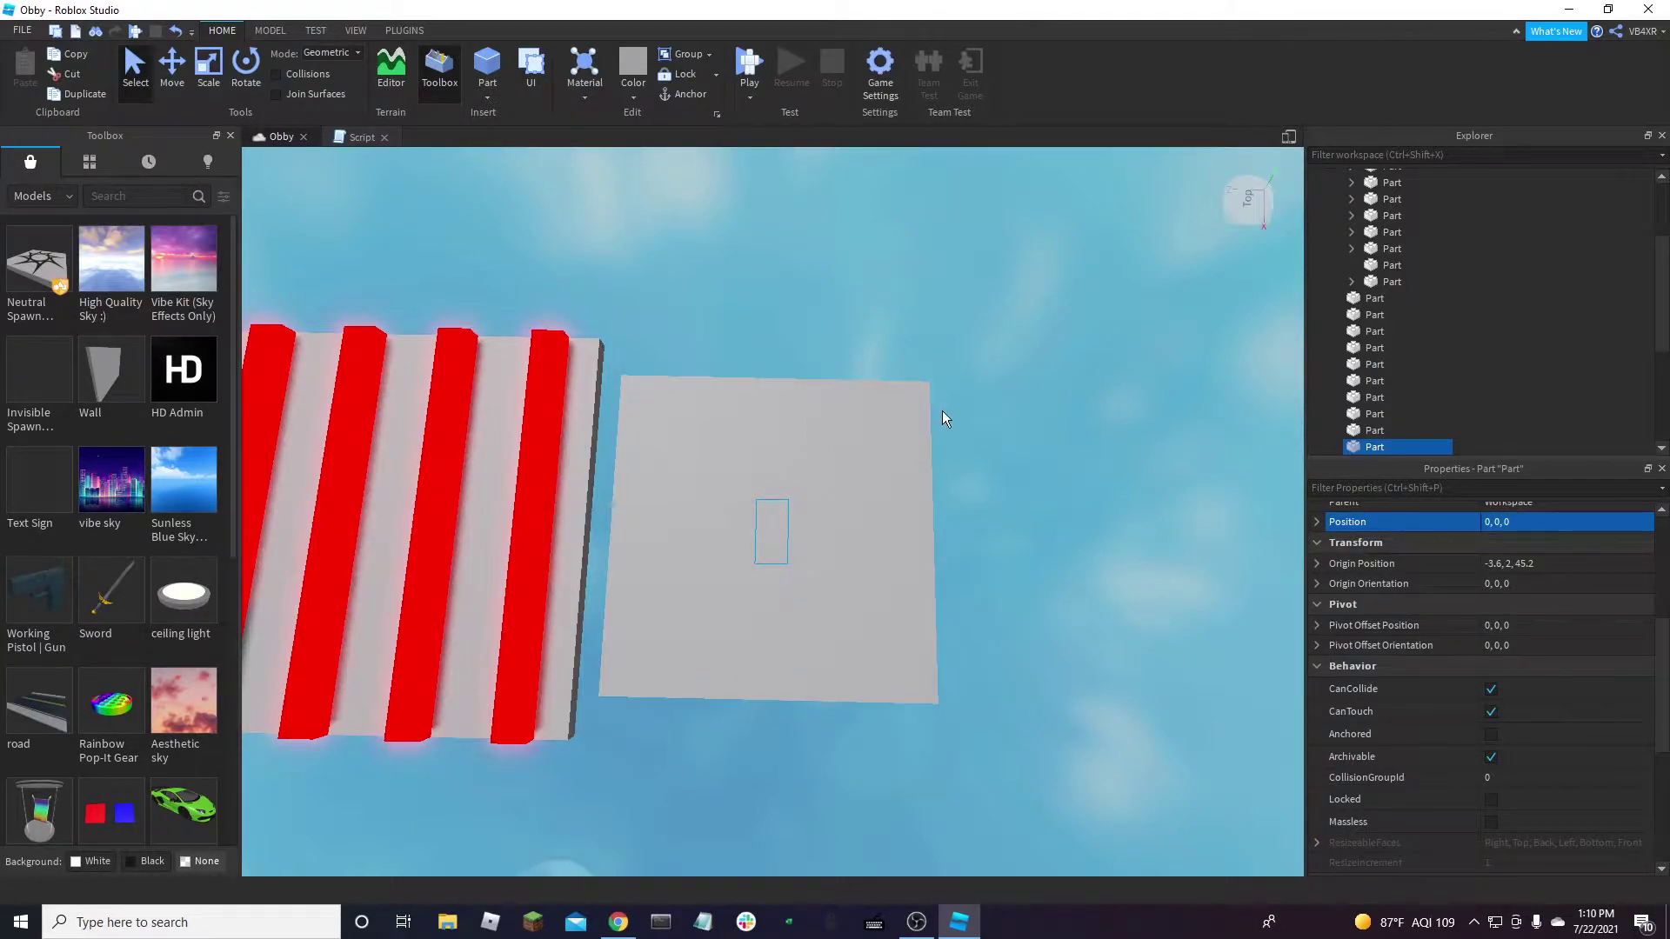
# Move the new medium stone grey part from Workspace into the Checkpoints folder
pyautogui.click(1080, 583)
pyautogui.scroll(-3, 1155, 490)
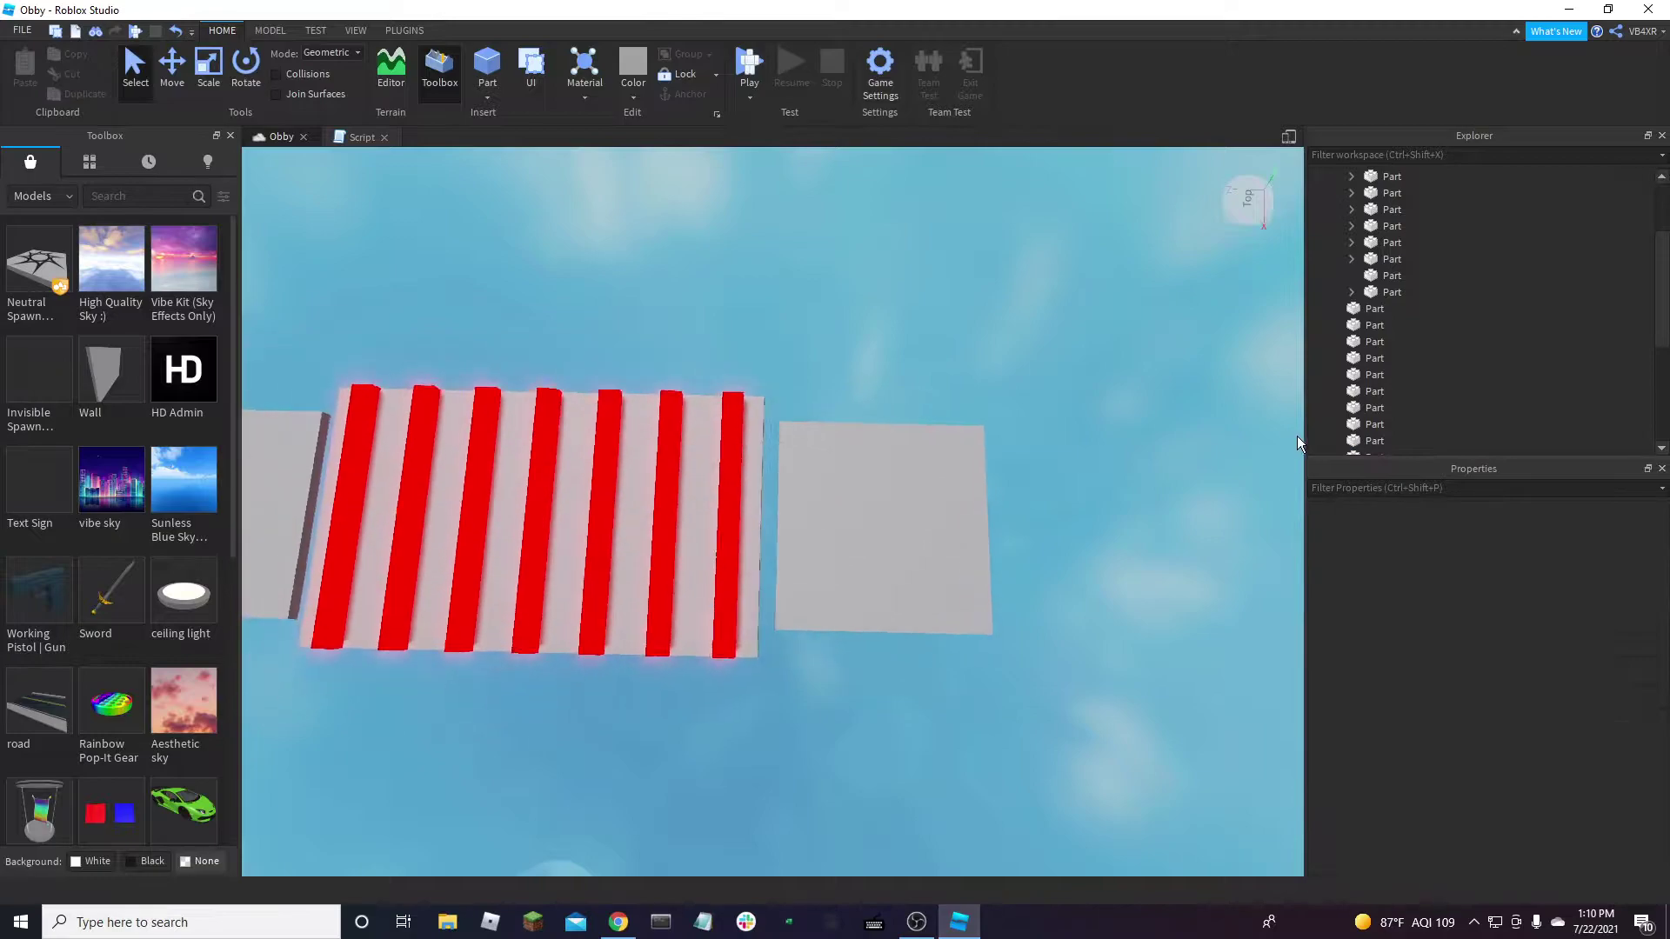
pyautogui.scroll(1, 882, 520)
pyautogui.click(1374, 443)
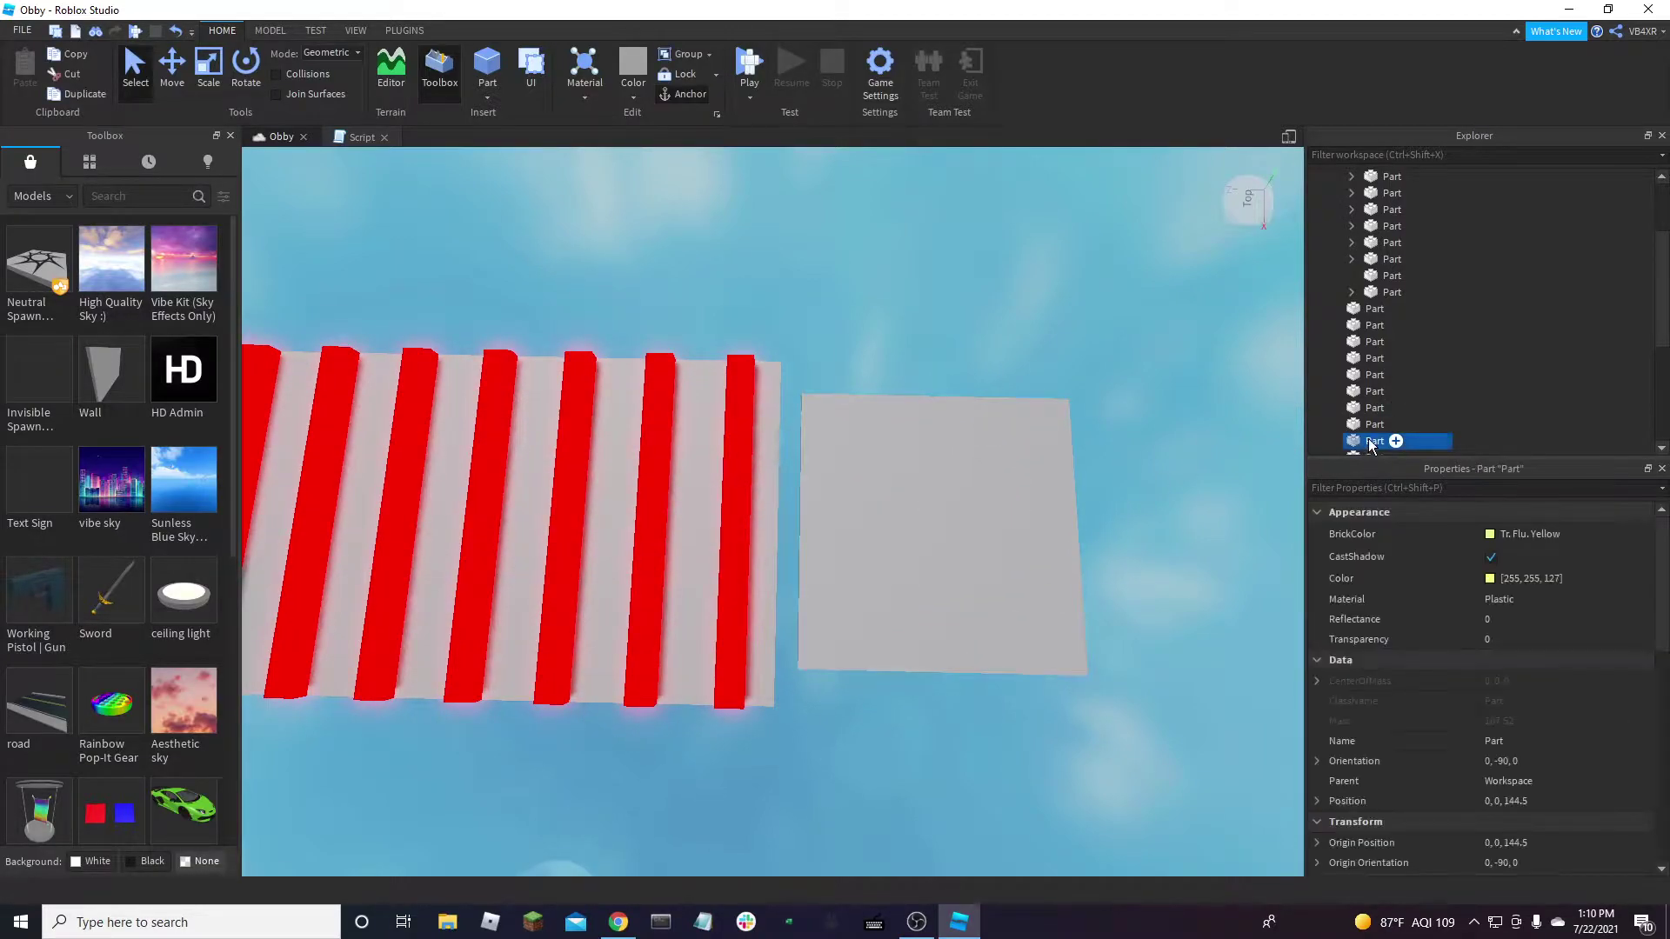
pyautogui.scroll(-1, 1365, 426)
pyautogui.click(1372, 410)
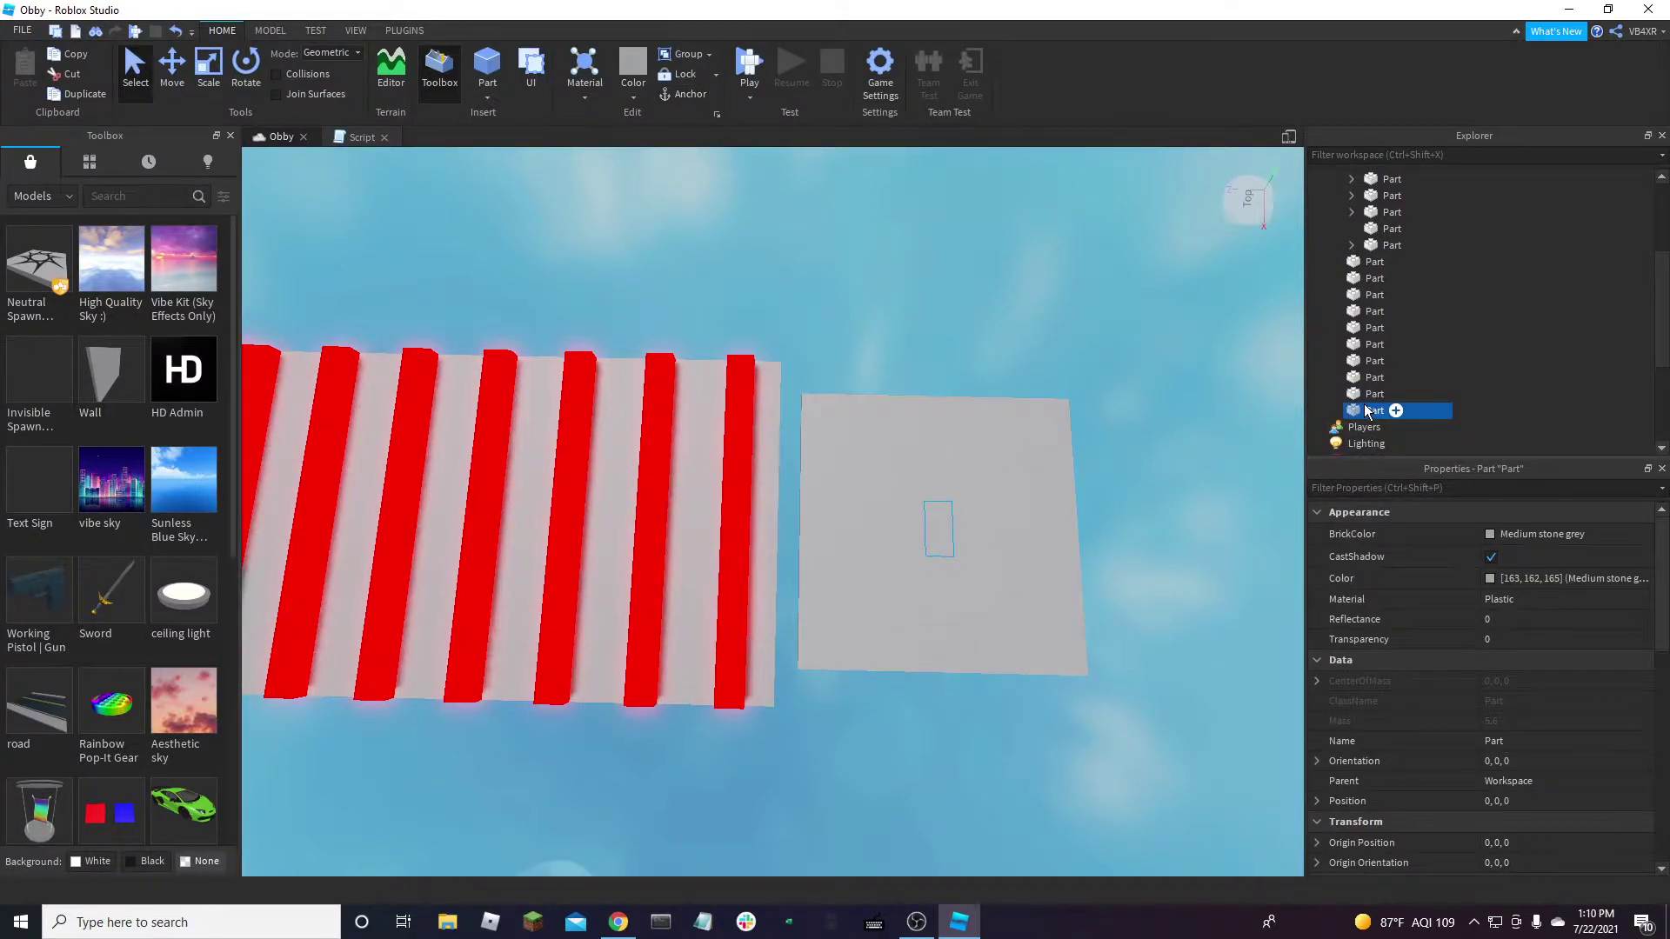
pyautogui.moveTo(1360, 411); pyautogui.dragTo(1388, 227)
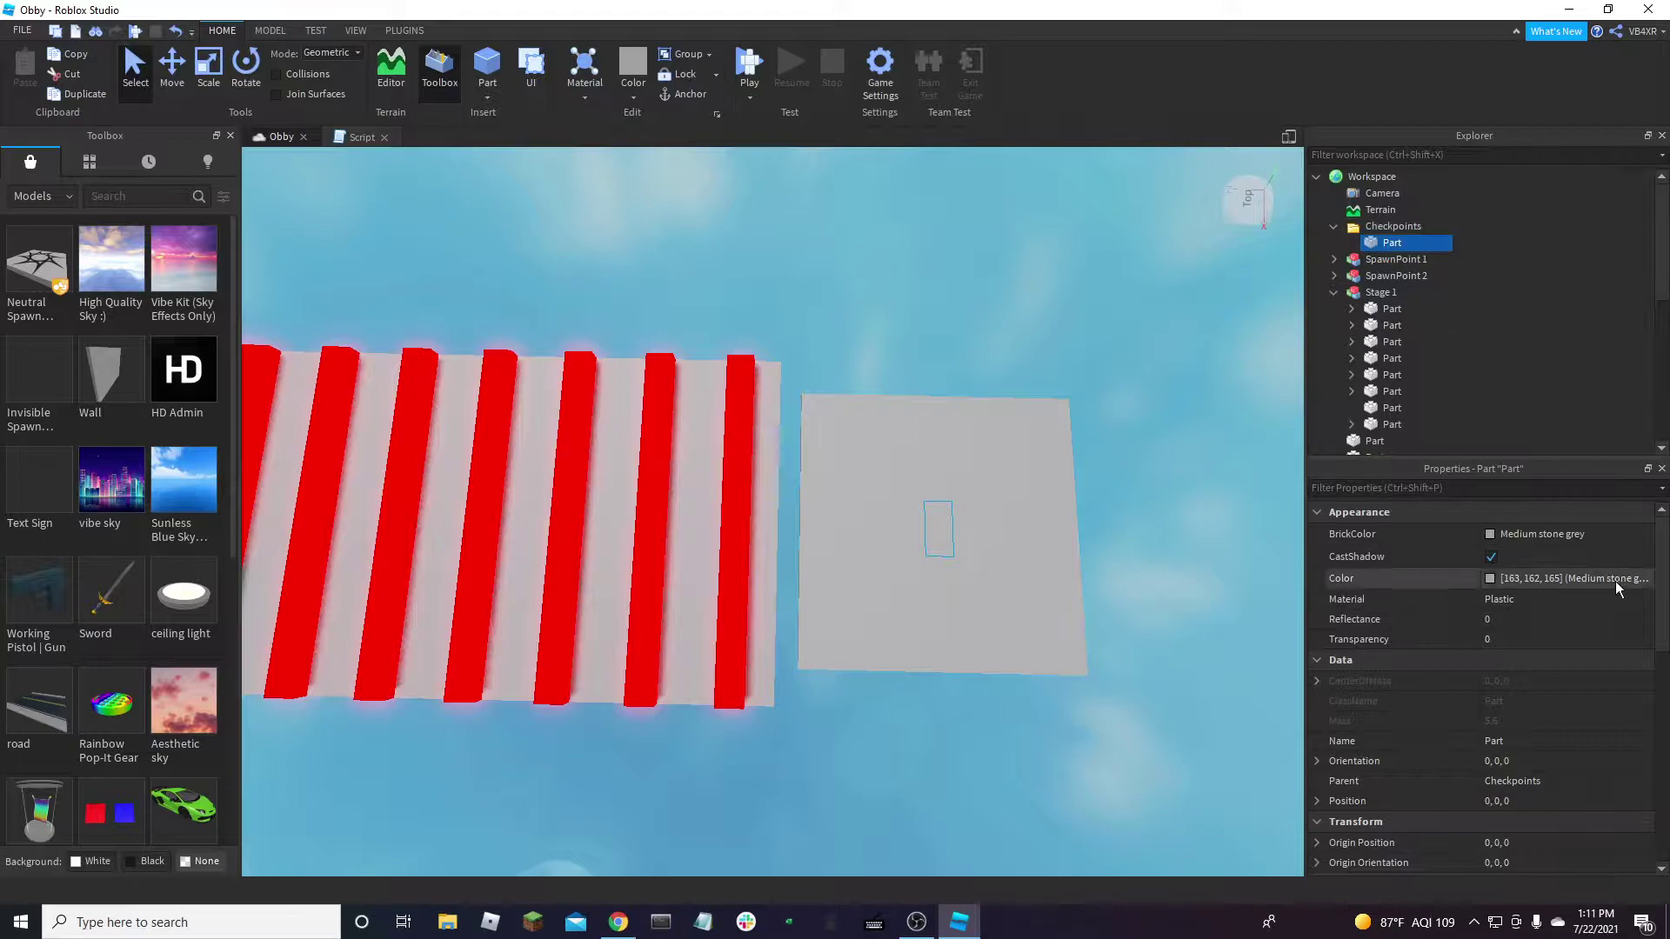
# Rename the part in the Checkpoints folder to 1
pyautogui.scroll(-2, 1579, 677)
pyautogui.scroll(3, 1566, 668)
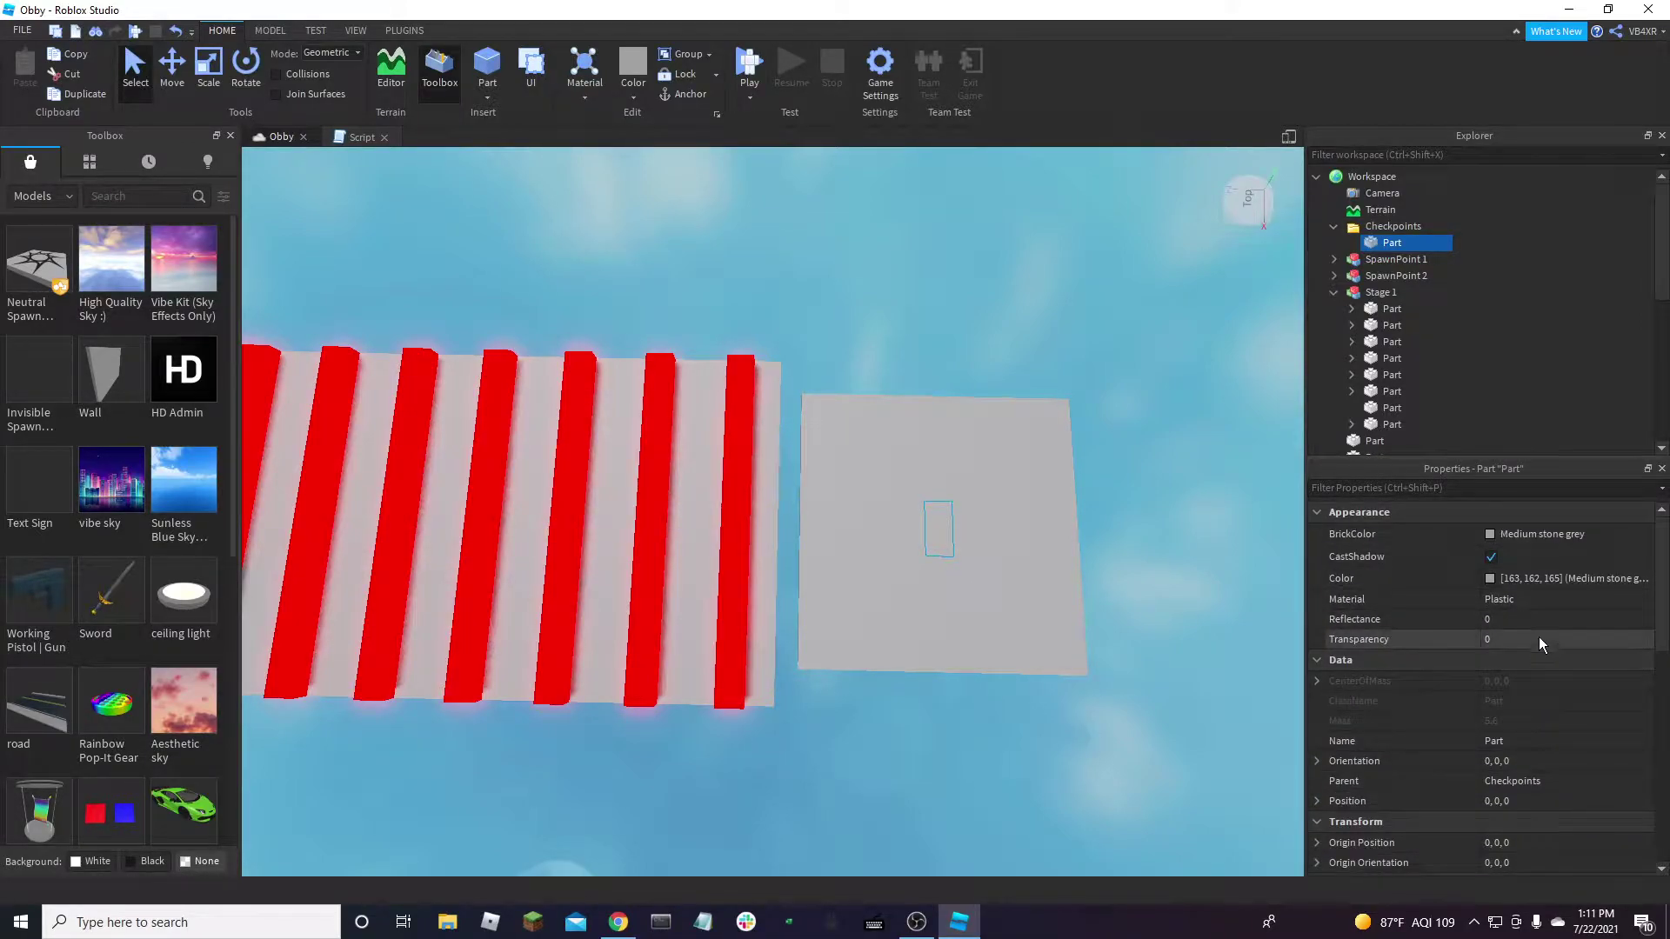
pyautogui.click(1529, 742)
pyautogui.write('1')
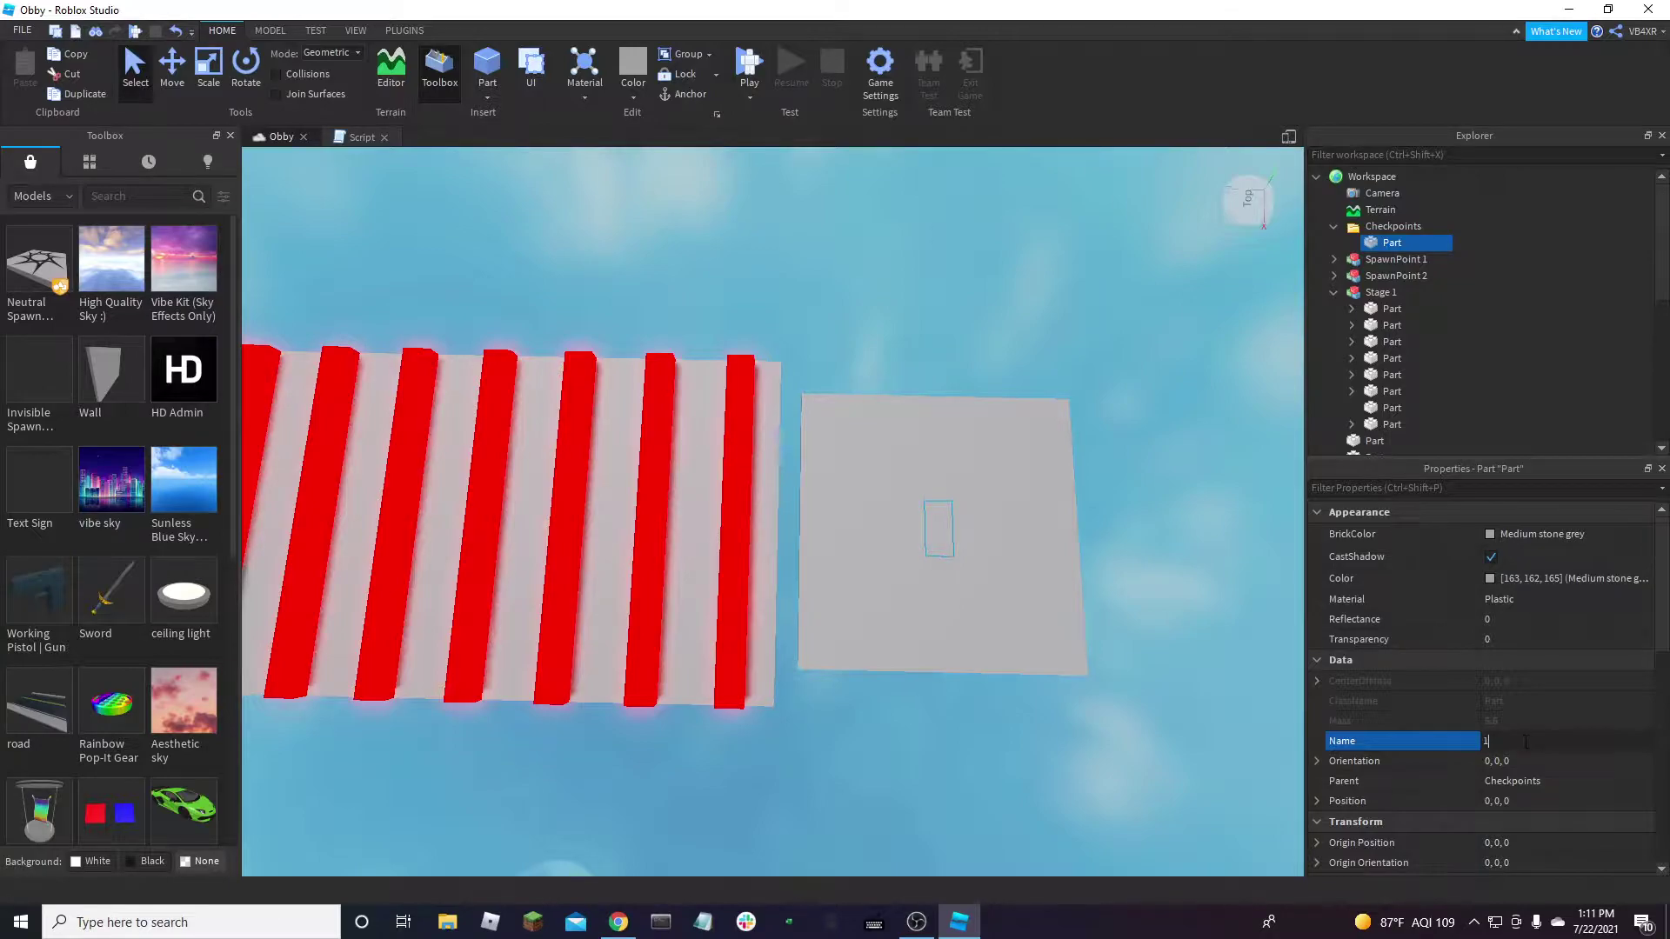
pyautogui.press('Return')
# Delete the SpawnPoint 2 platform between the red-striped stage and the coloured-plank section
pyautogui.moveTo(984, 708); pyautogui.dragTo(887, 658, button='middle')
pyautogui.scroll(-2, 887, 658)
pyautogui.press('a')
pyautogui.click(731, 543)
pyautogui.moveTo(759, 544); pyautogui.dragTo(773, 553, button='right')
pyautogui.press('d')
pyautogui.scroll(3, 824, 620)
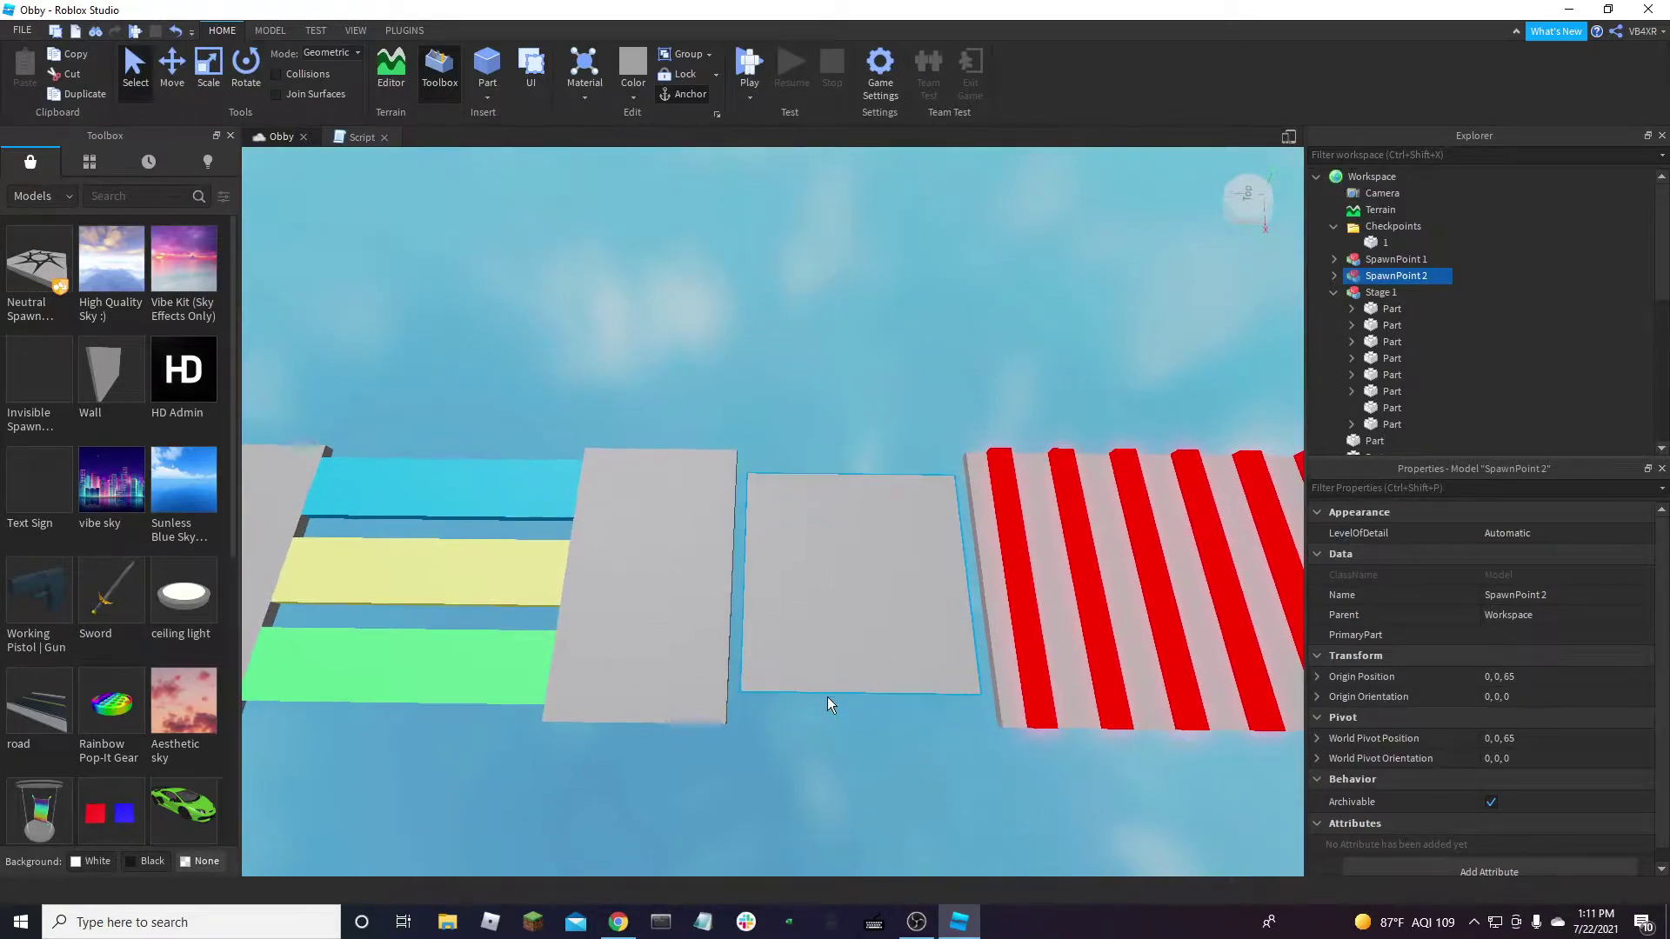
pyautogui.press('Delete')
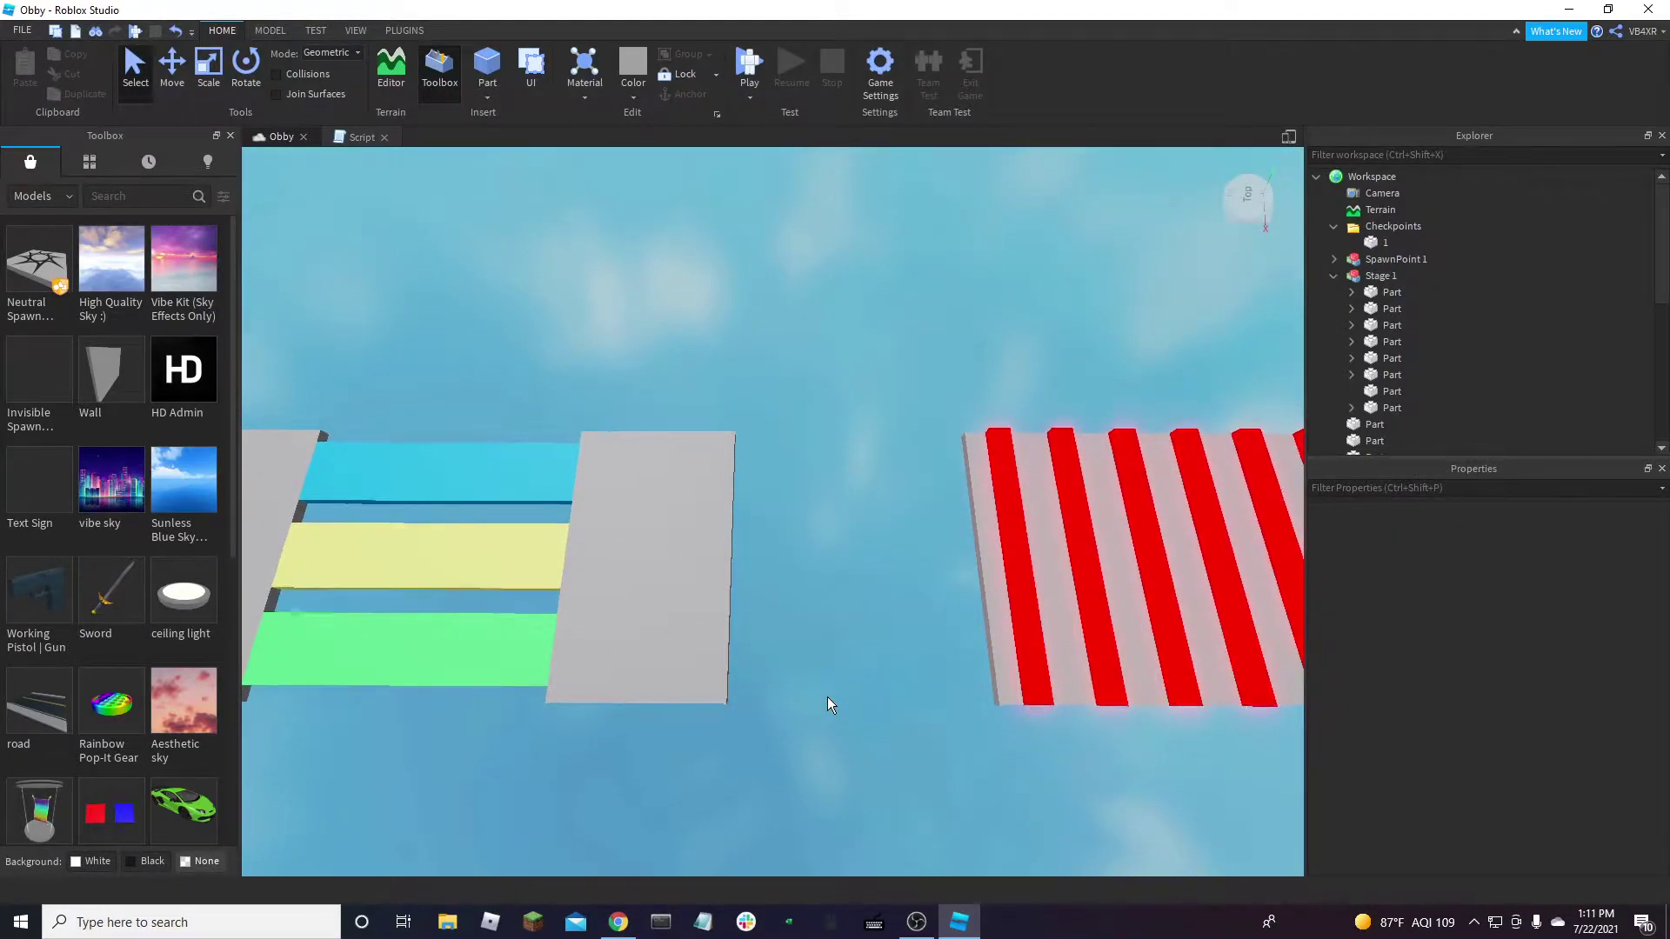
# Duplicate the SpawnPoint 1 platform together with checkpoint part 1 and move the copies to 0, 0, 65, between the red-striped stage and the coloured planks
pyautogui.press('d')
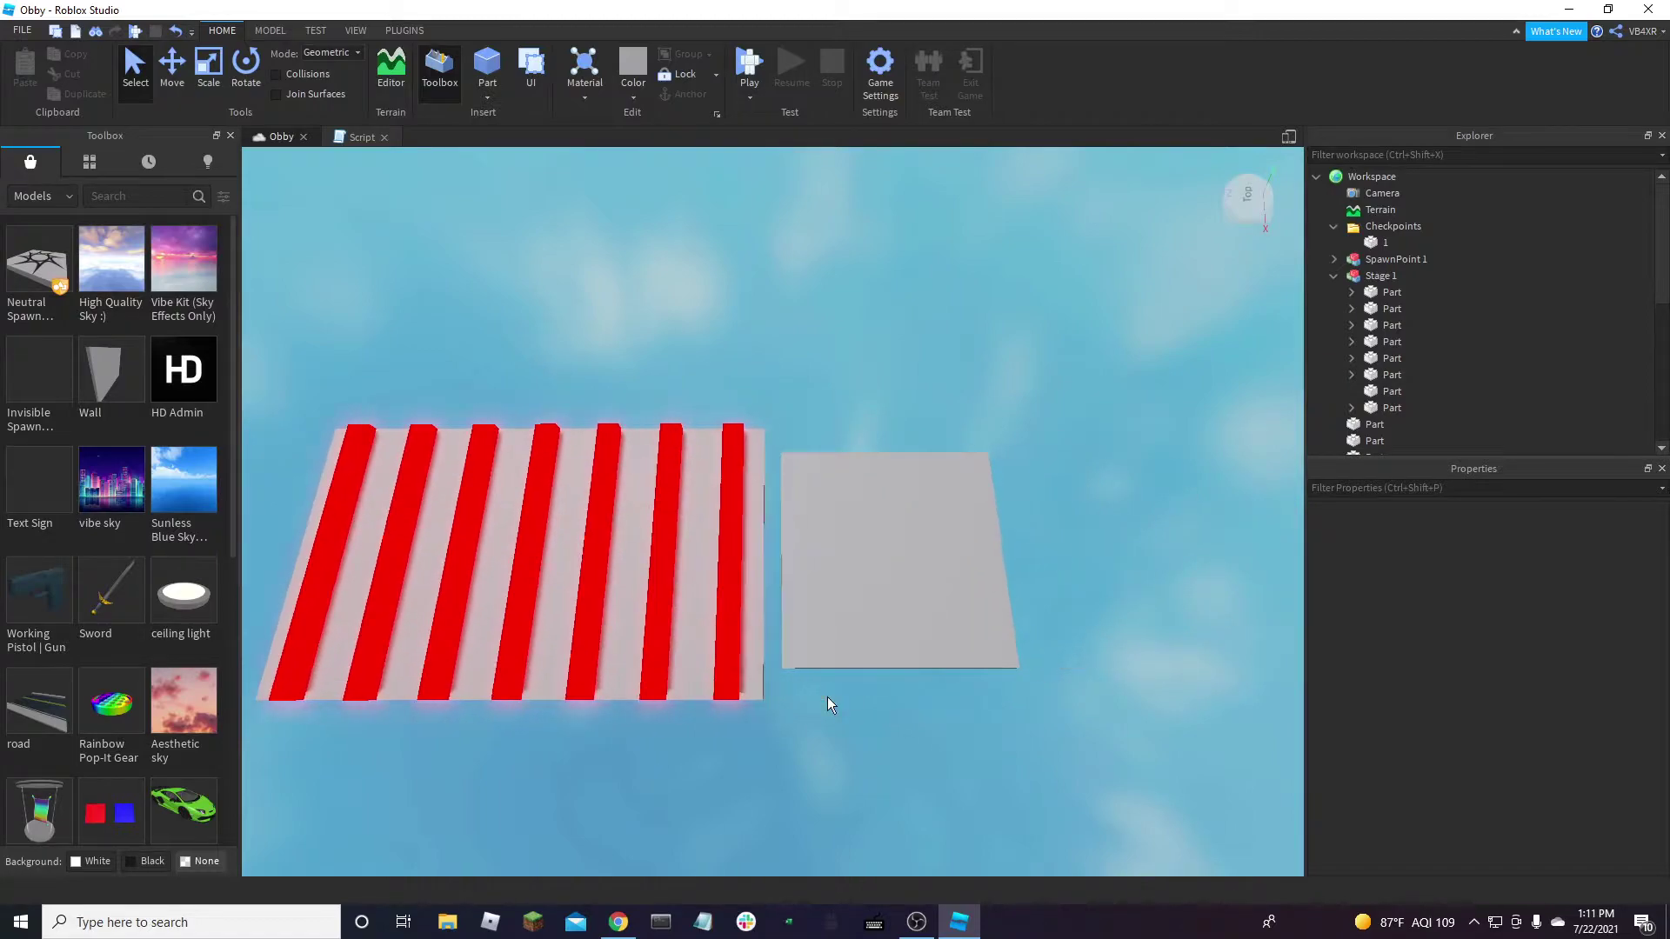
pyautogui.click(858, 588)
pyautogui.press('w')
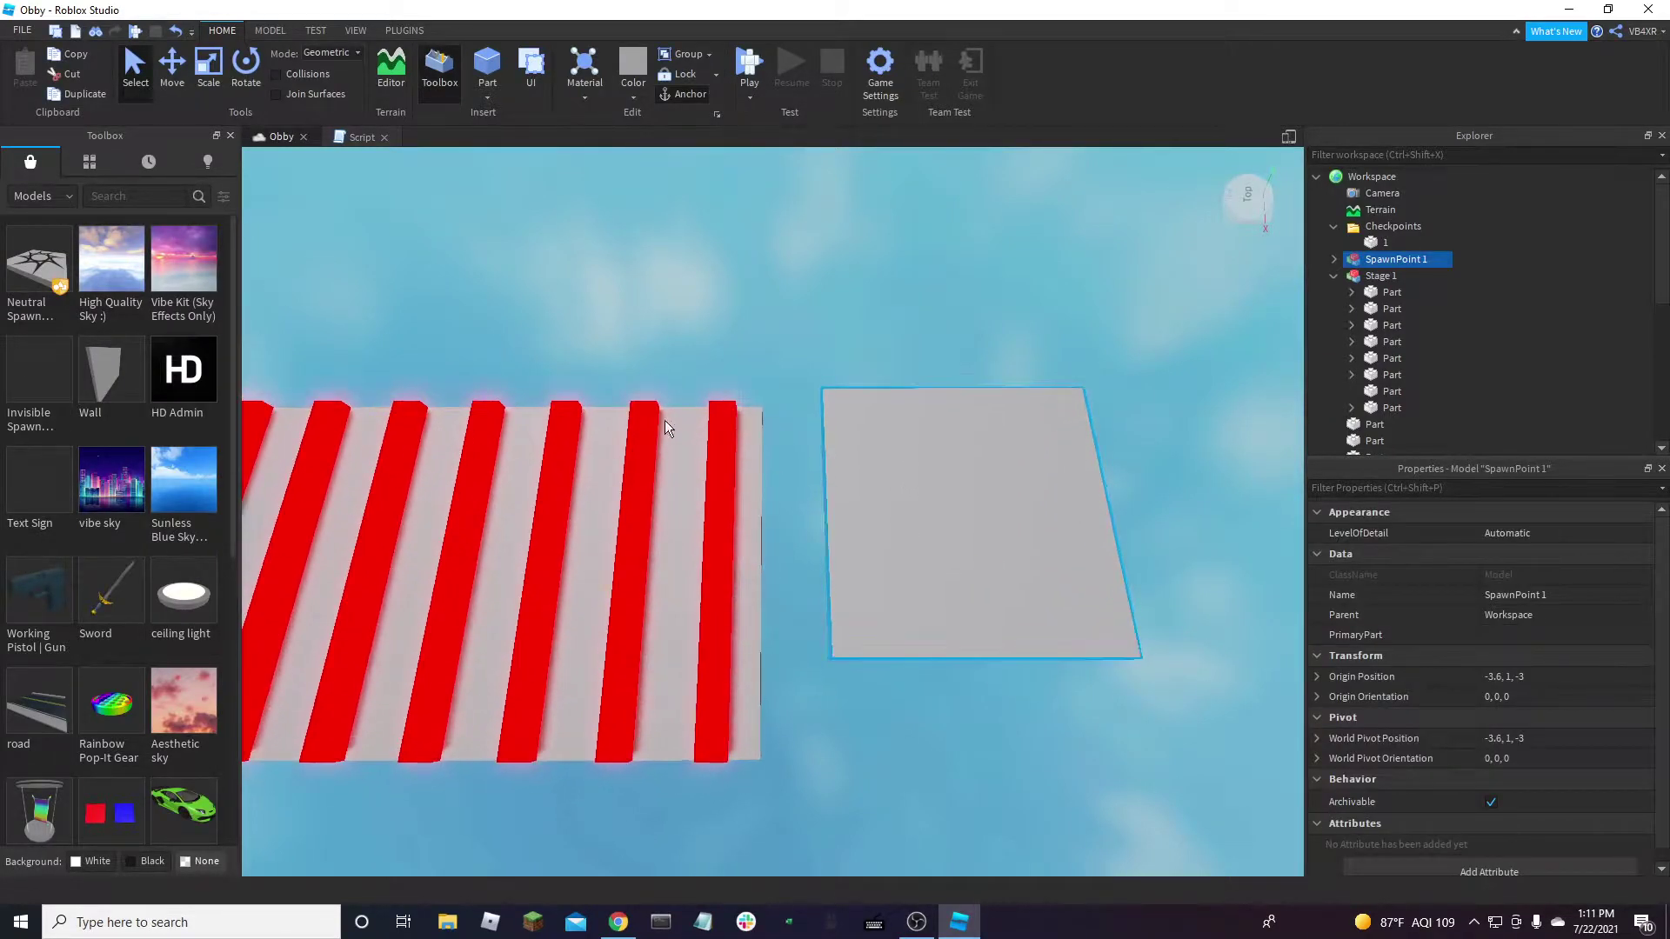
pyautogui.click(176, 33)
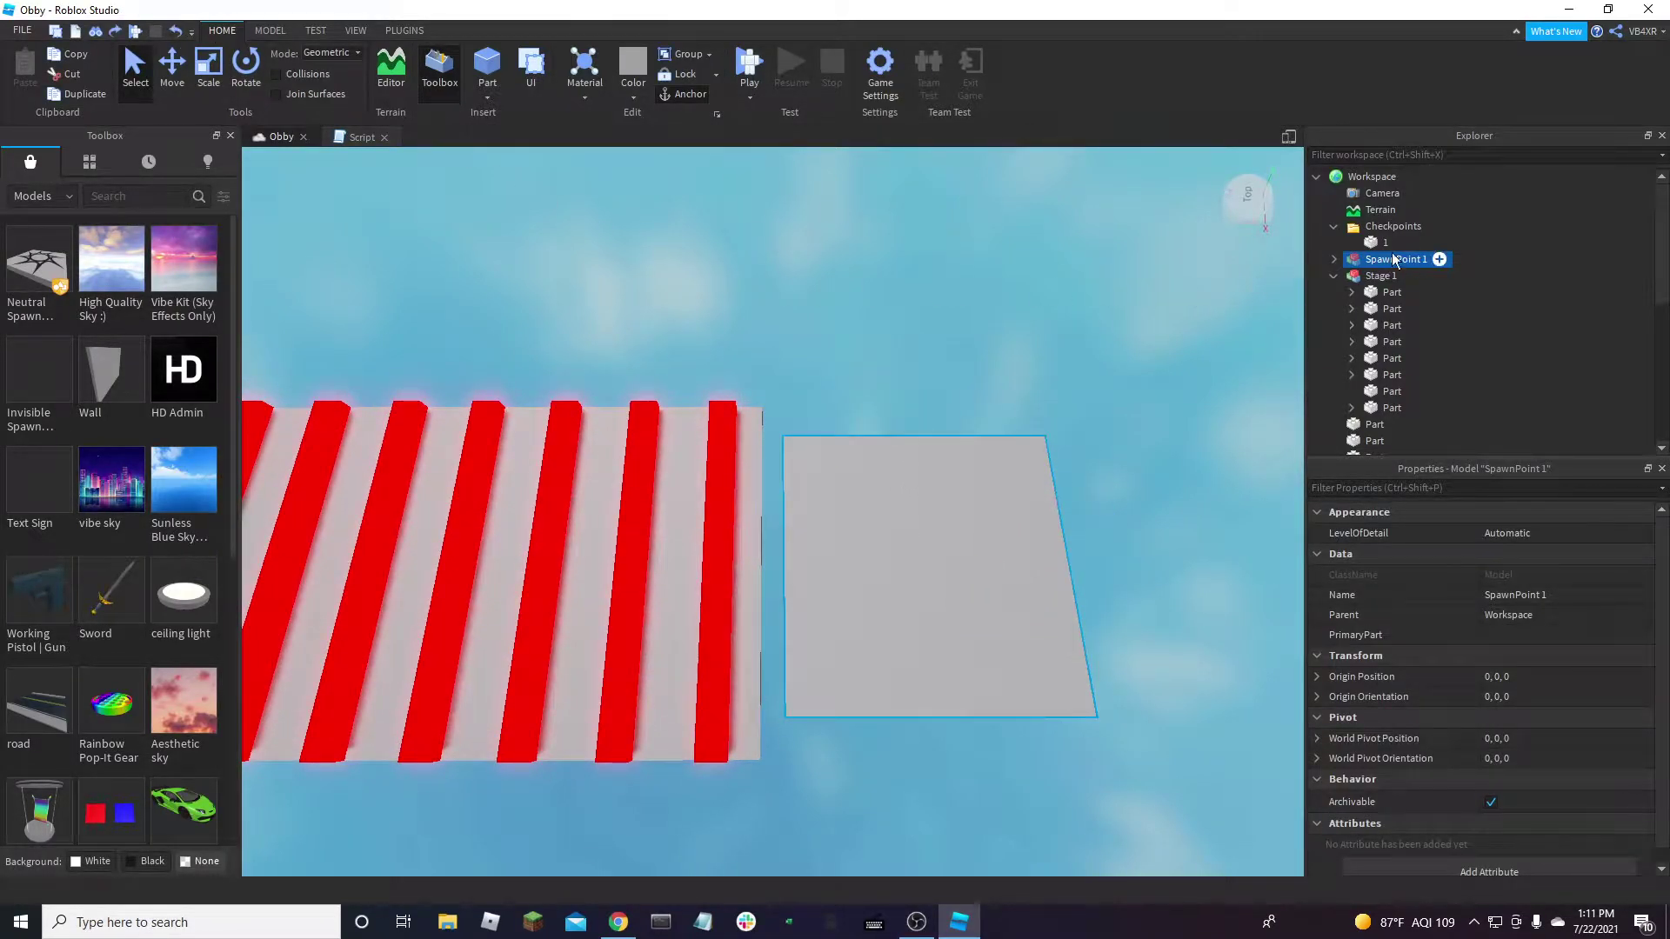
pyautogui.click(1334, 259)
pyautogui.moveTo(1381, 260)
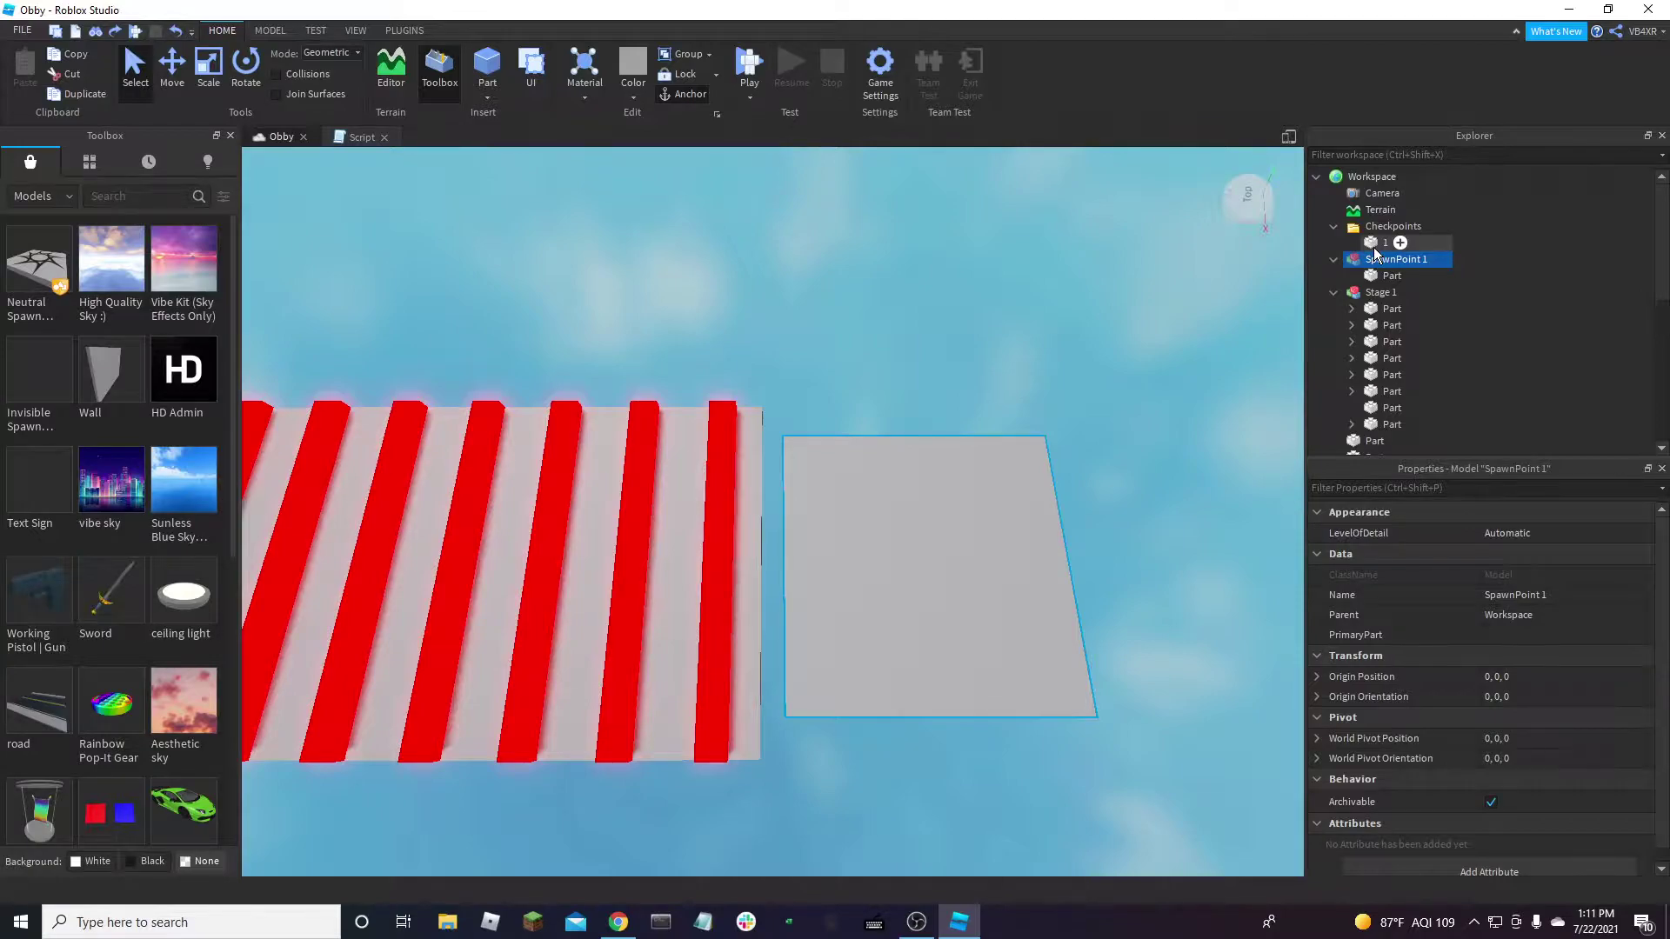
pyautogui.keyDown('ctrl'); pyautogui.click(1375, 247); pyautogui.keyUp('ctrl')
pyautogui.hotkey('ctrl', 'd')
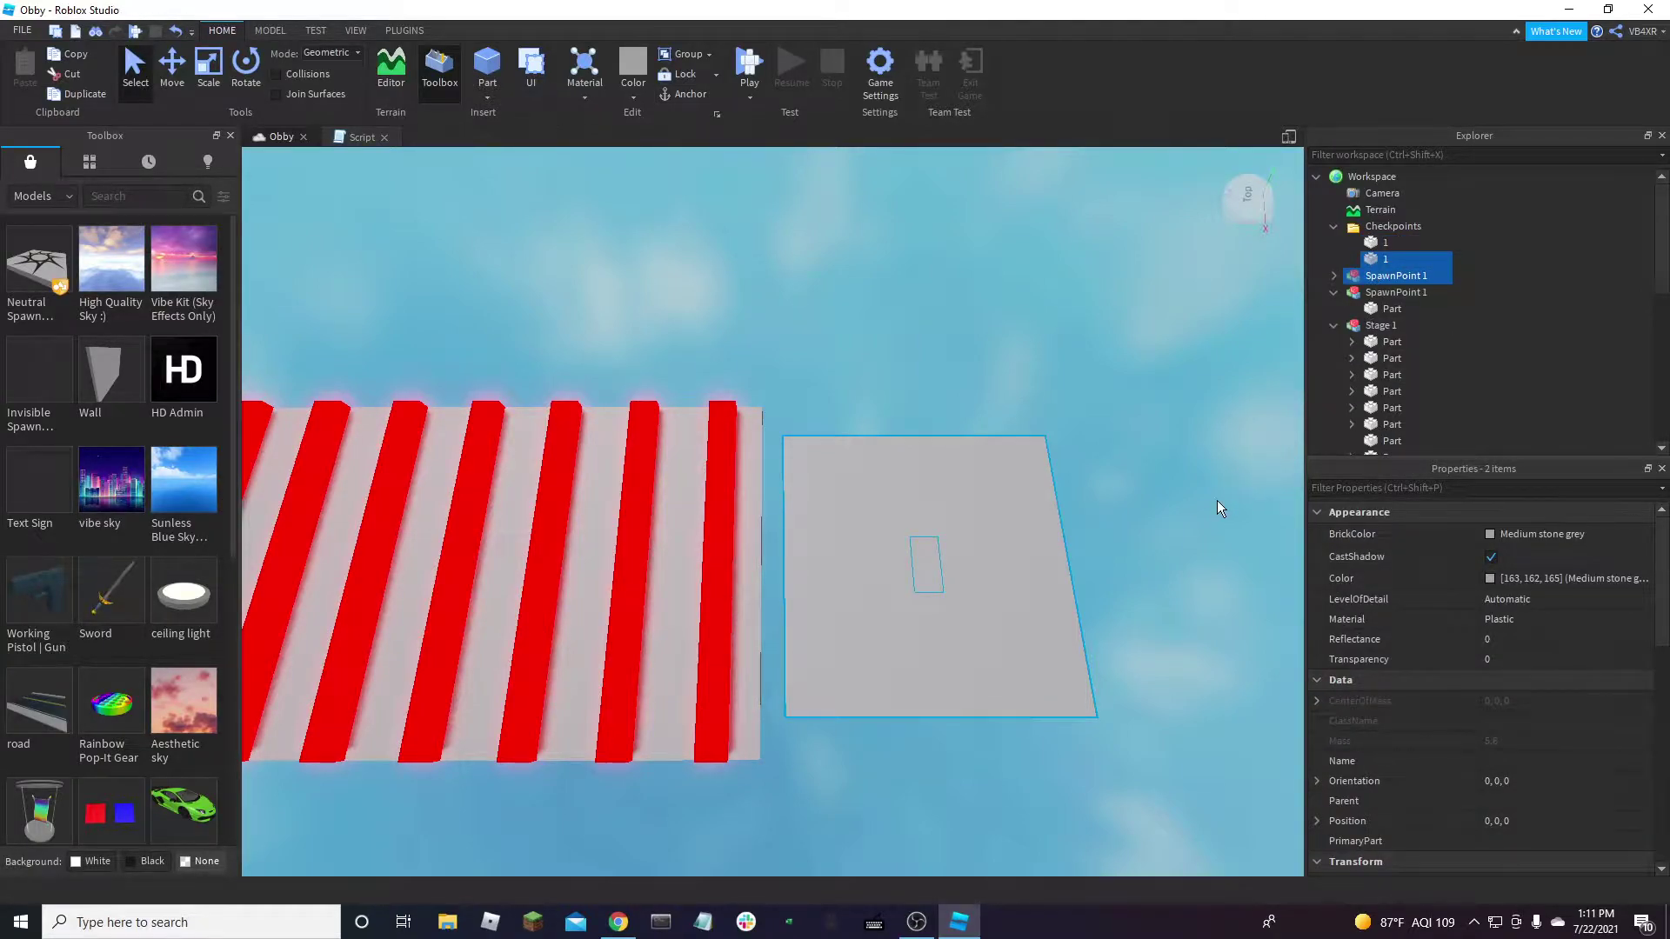
pyautogui.hotkey('ctrl', '2')
pyautogui.moveTo(1130, 565); pyautogui.dragTo(974, 549)
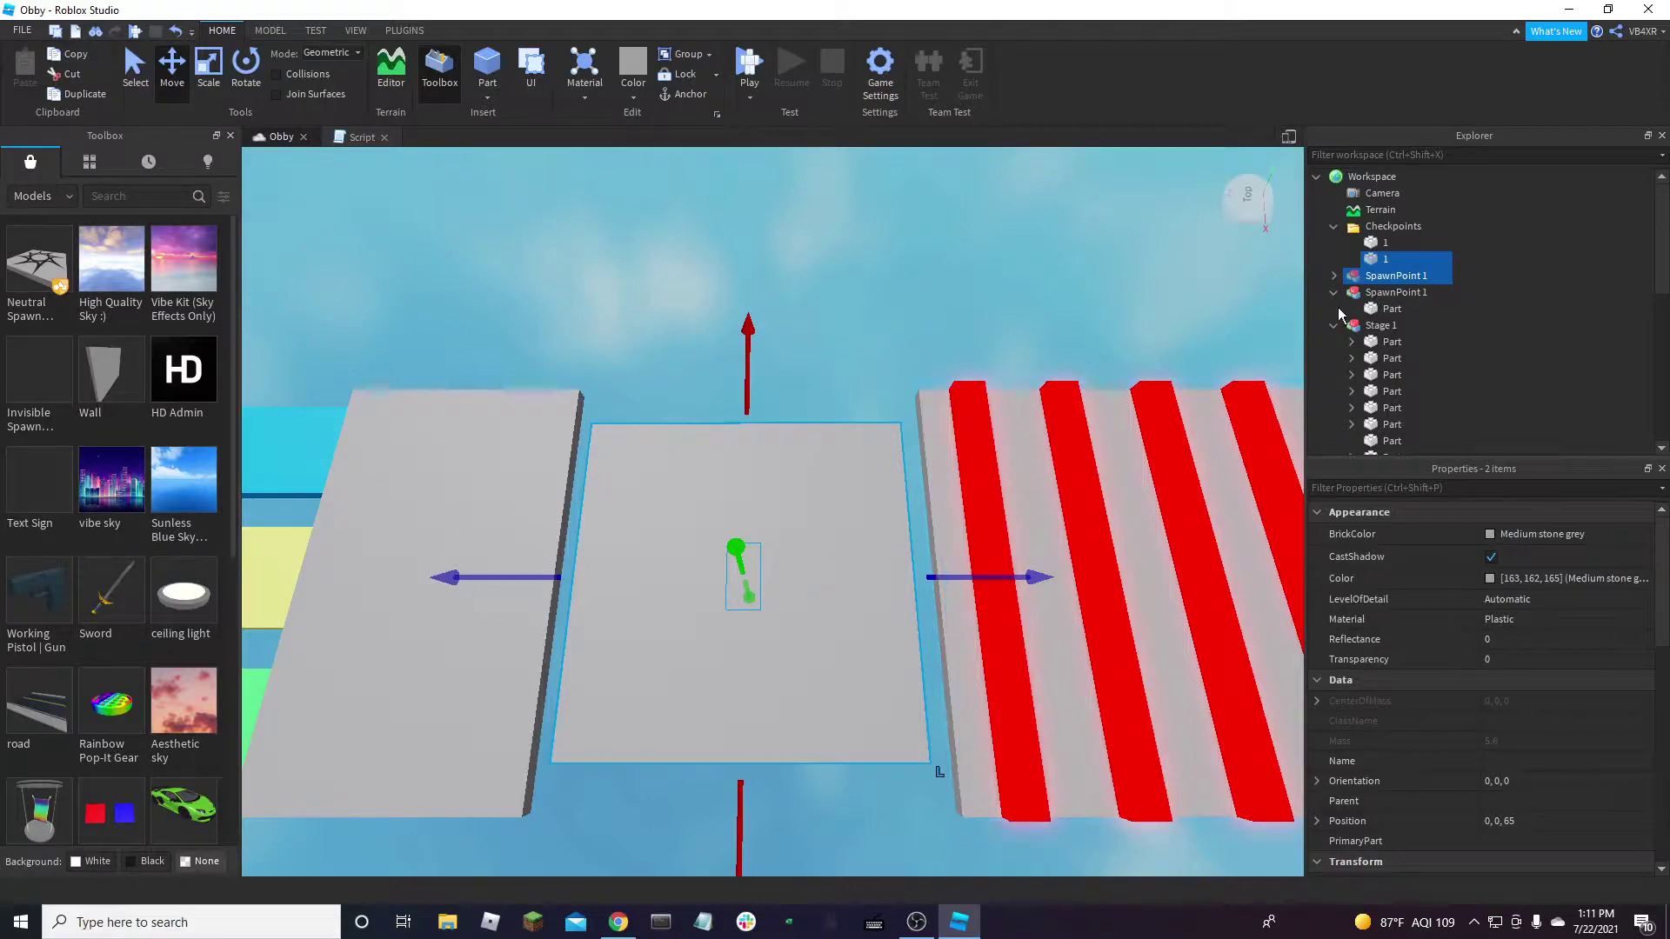
# Rename the copied part in the Checkpoints folder to 2
pyautogui.click(1392, 259)
pyautogui.click(1392, 259)
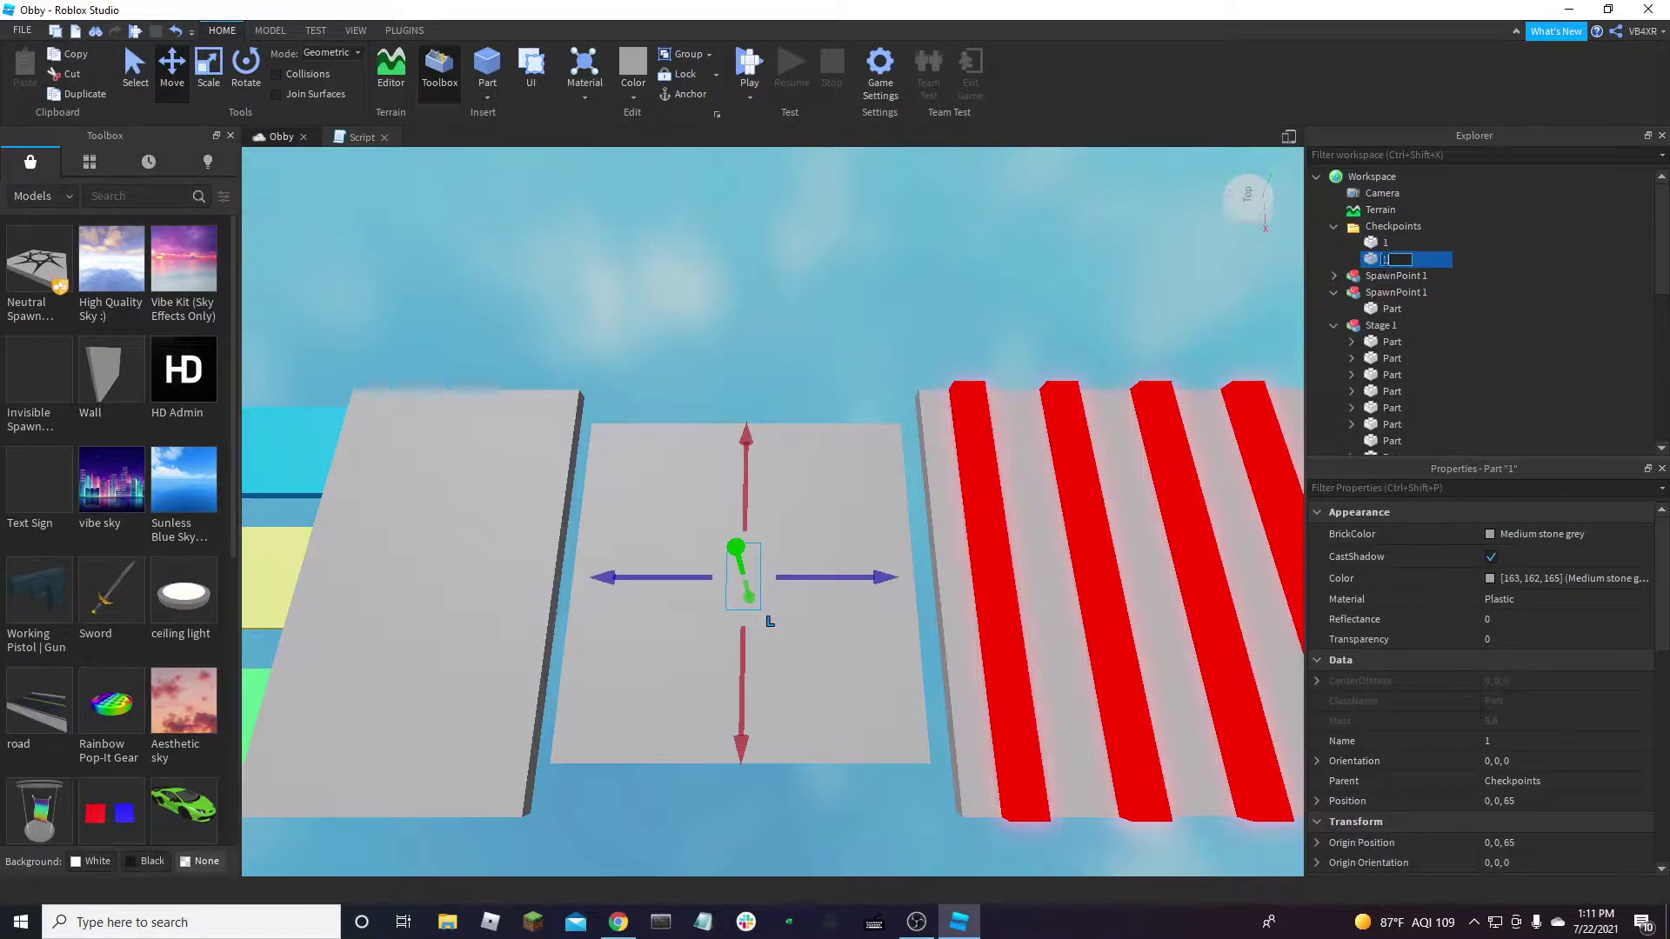
pyautogui.click(1407, 293)
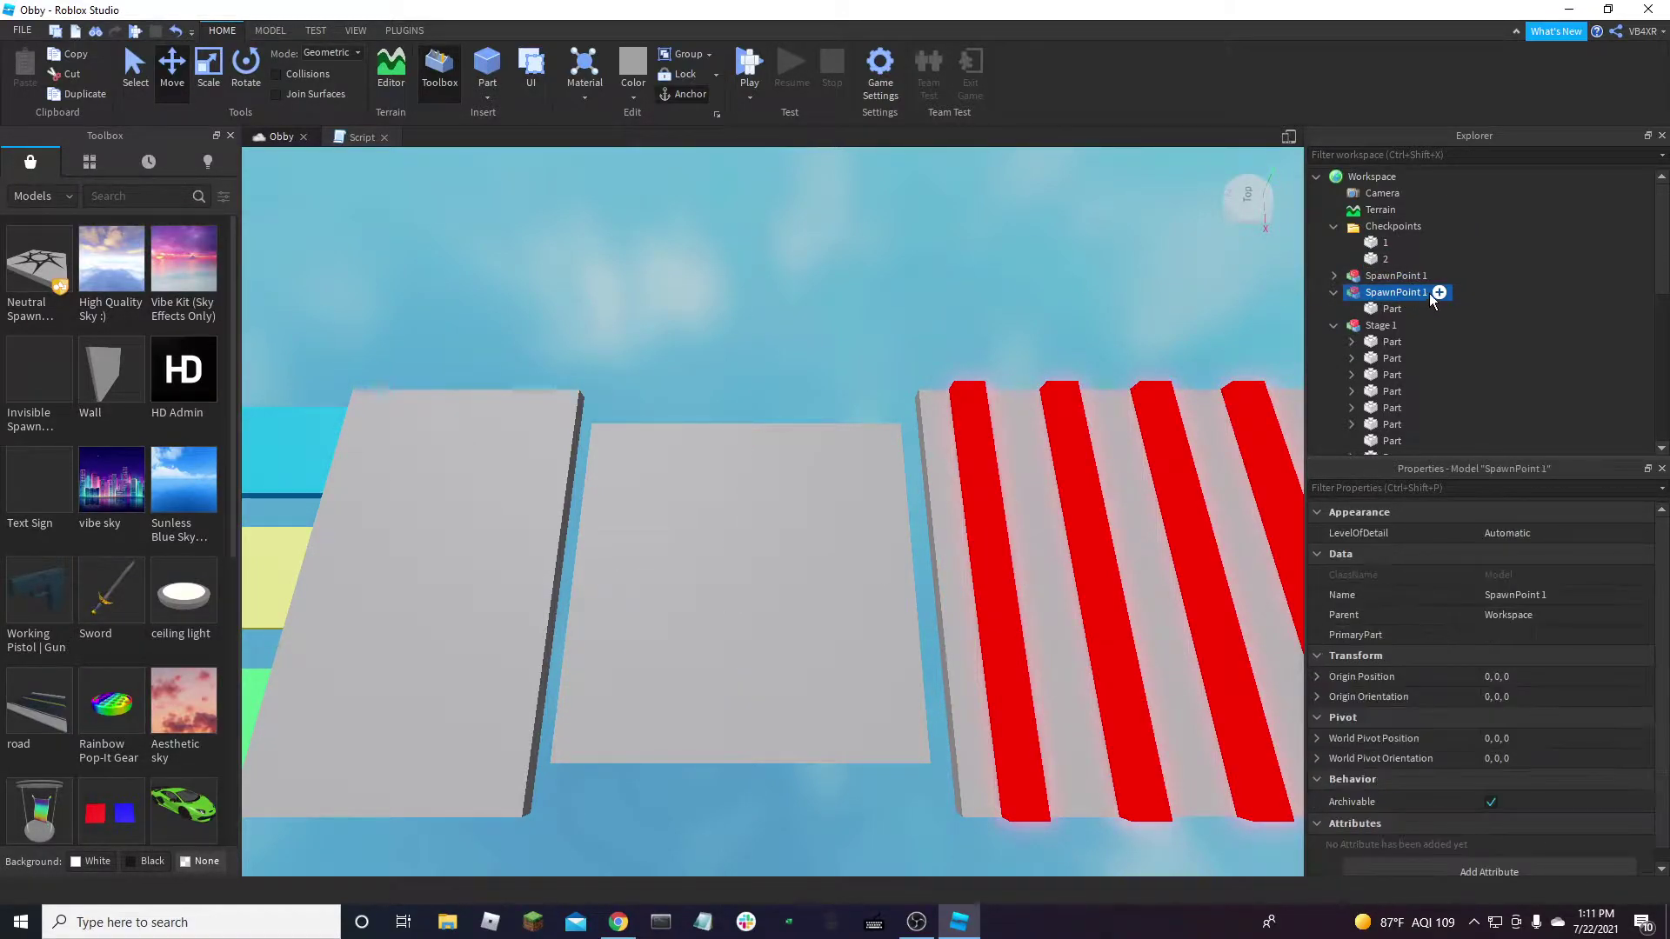
# Rename the copied platform model between the striped stage and the planks to SpawnPoint 2
pyautogui.click(1409, 277)
pyautogui.click(1440, 275)
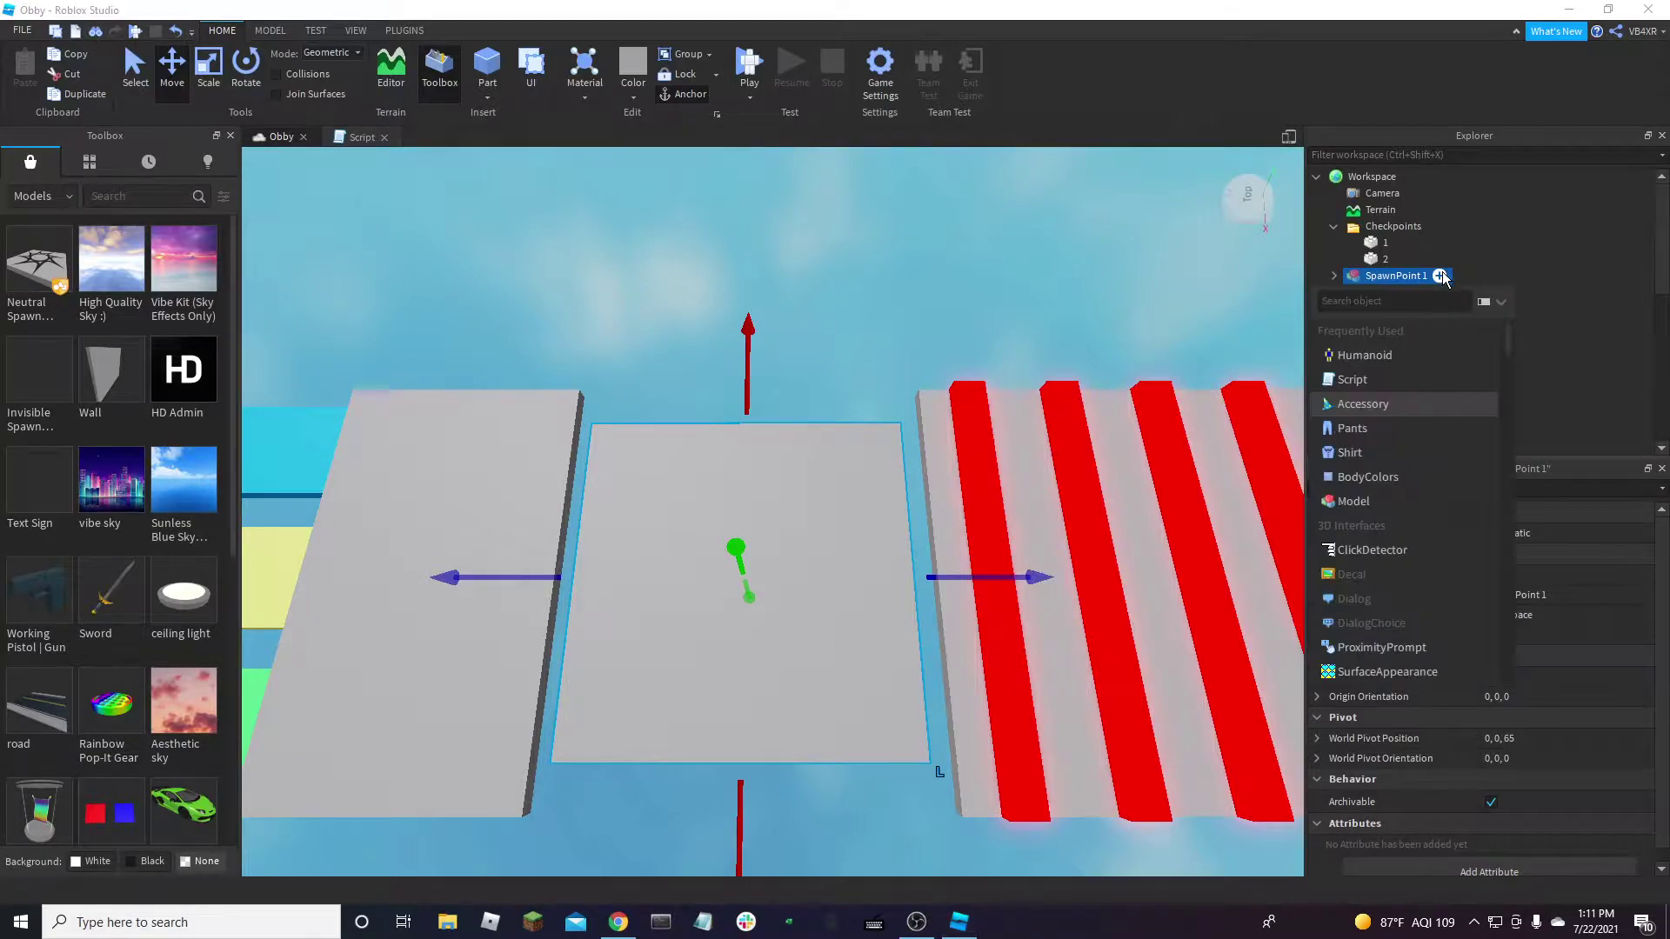
pyautogui.click(1407, 274)
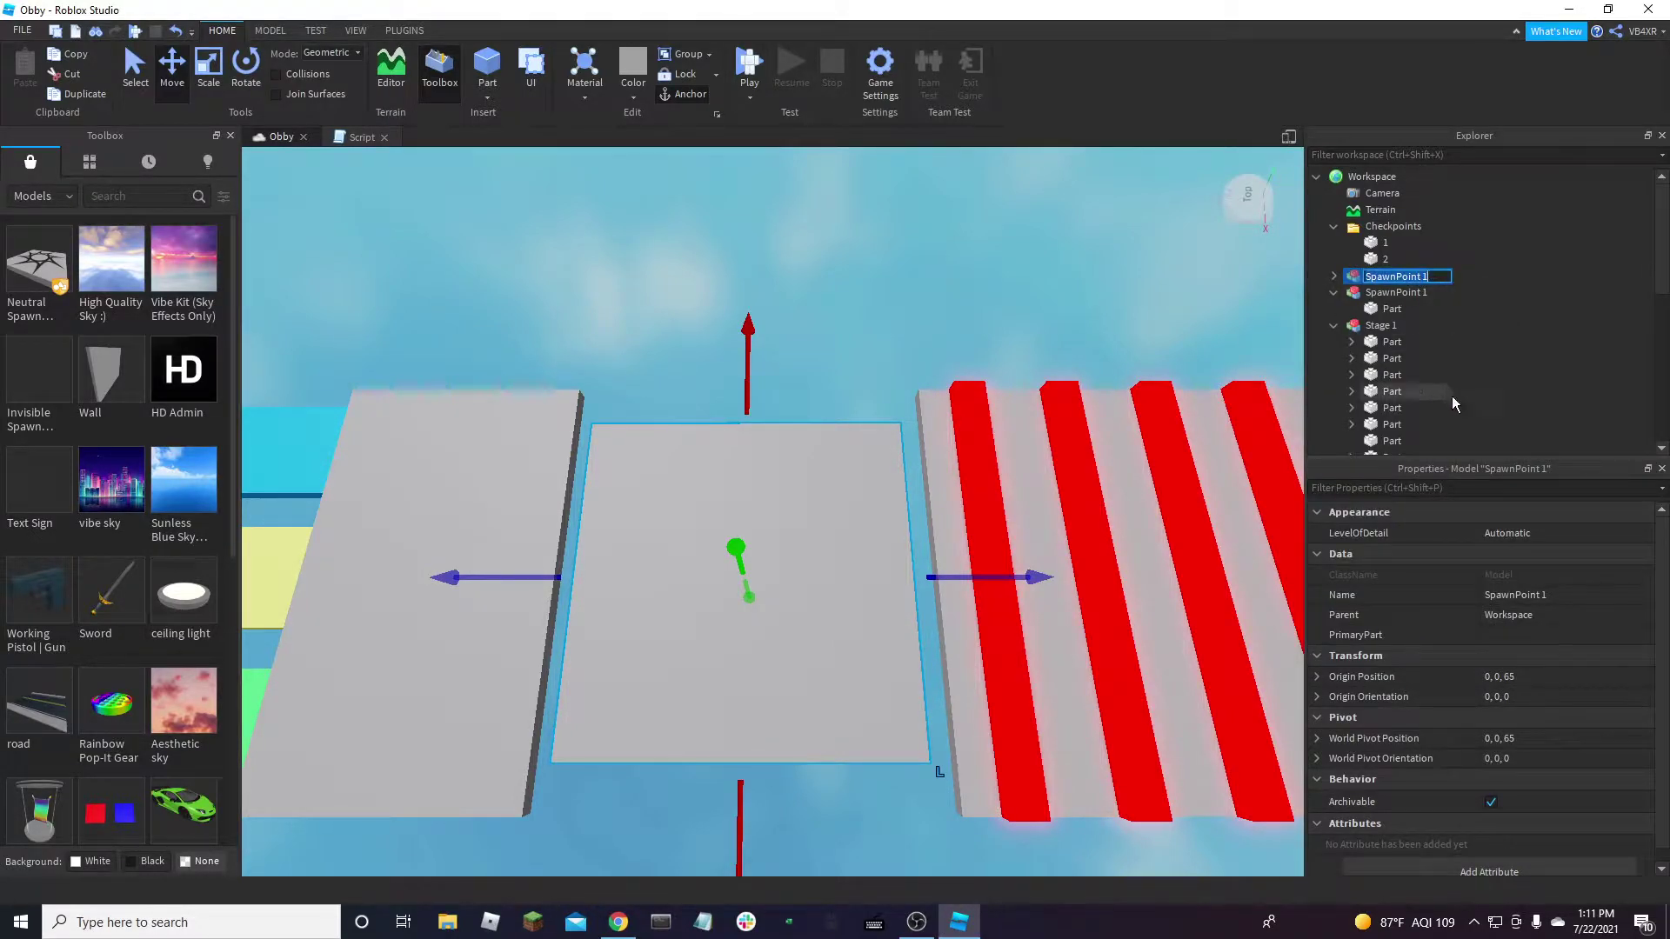
pyautogui.click(1563, 599)
pyautogui.click(1549, 598)
pyautogui.press('BackSpace')
pyautogui.write('2')
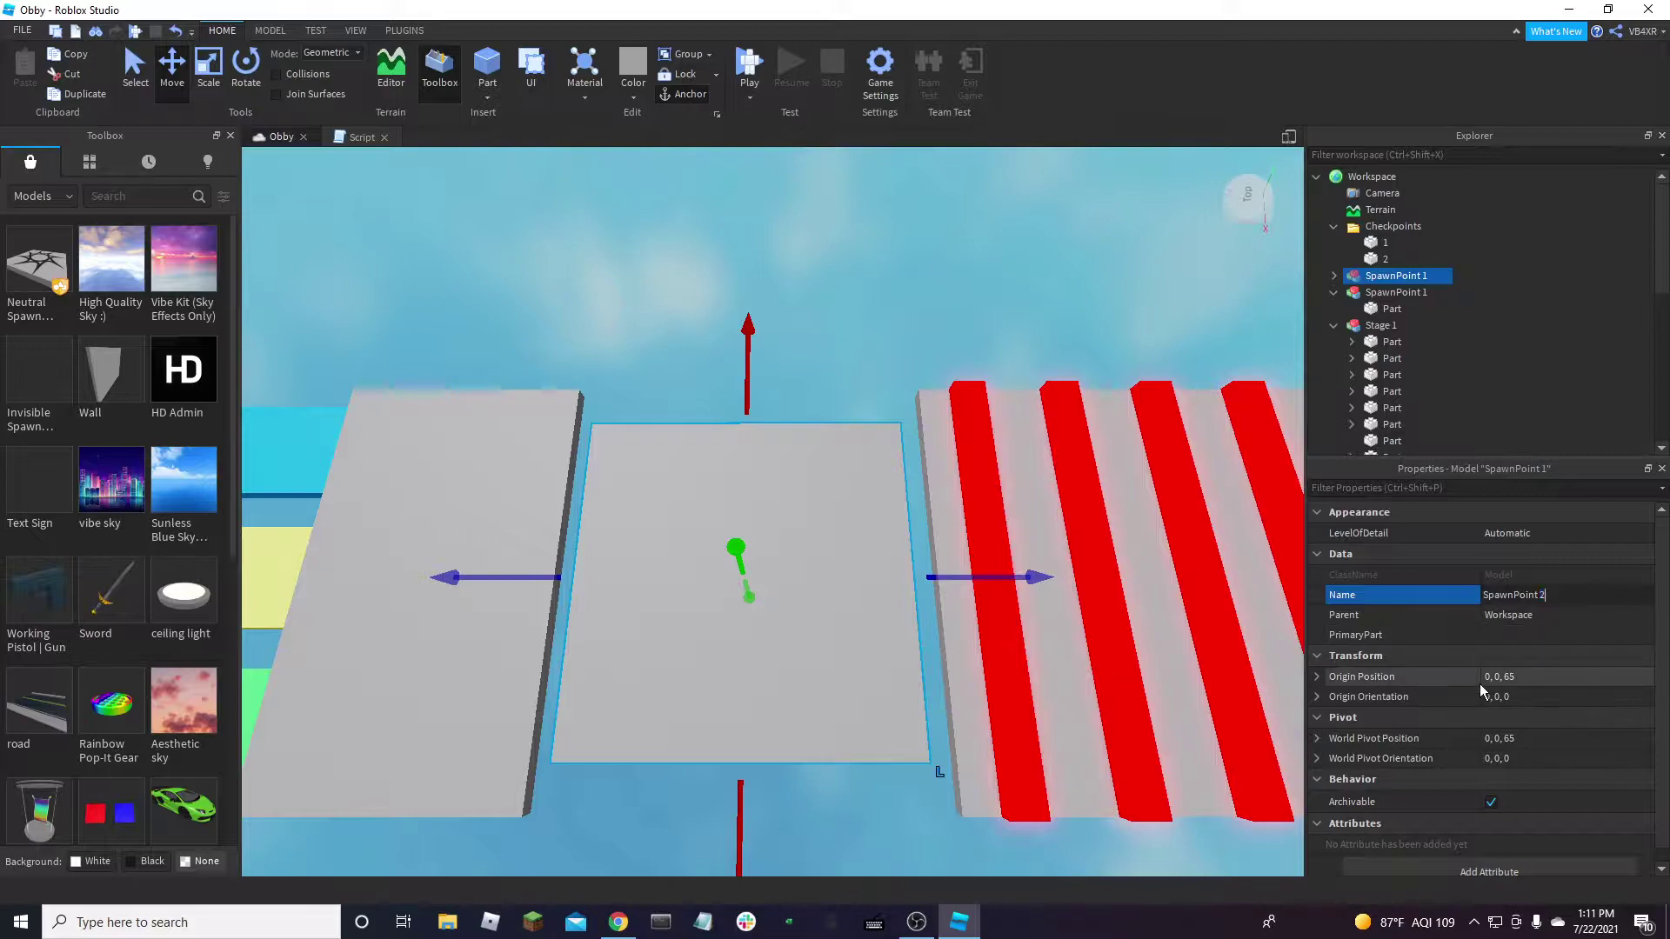
pyautogui.press('Return')
# Duplicate checkpoint part 2 together with SpawnPoint 2 and move the copies to 0, 0, 183, beyond the far end of the coloured-plank section
pyautogui.moveTo(1019, 451); pyautogui.dragTo(1017, 467, button='right')
pyautogui.scroll(-2, 1017, 467)
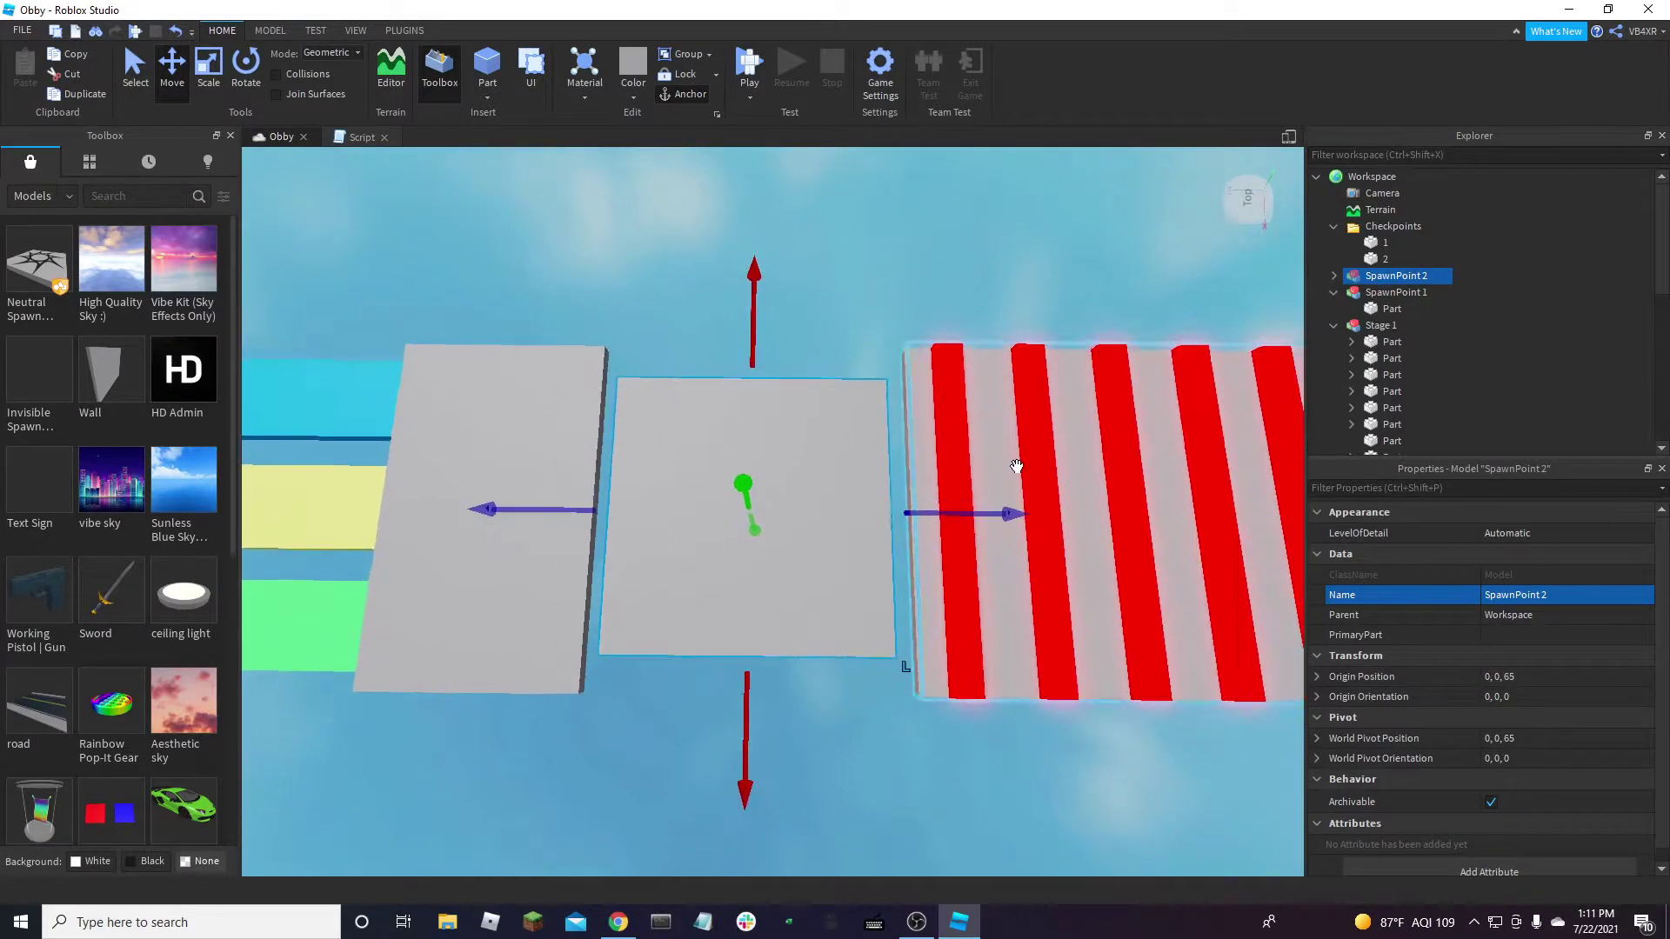
pyautogui.scroll(1, 1019, 467)
pyautogui.keyDown('ctrl'); pyautogui.click(1385, 258); pyautogui.keyUp('ctrl')
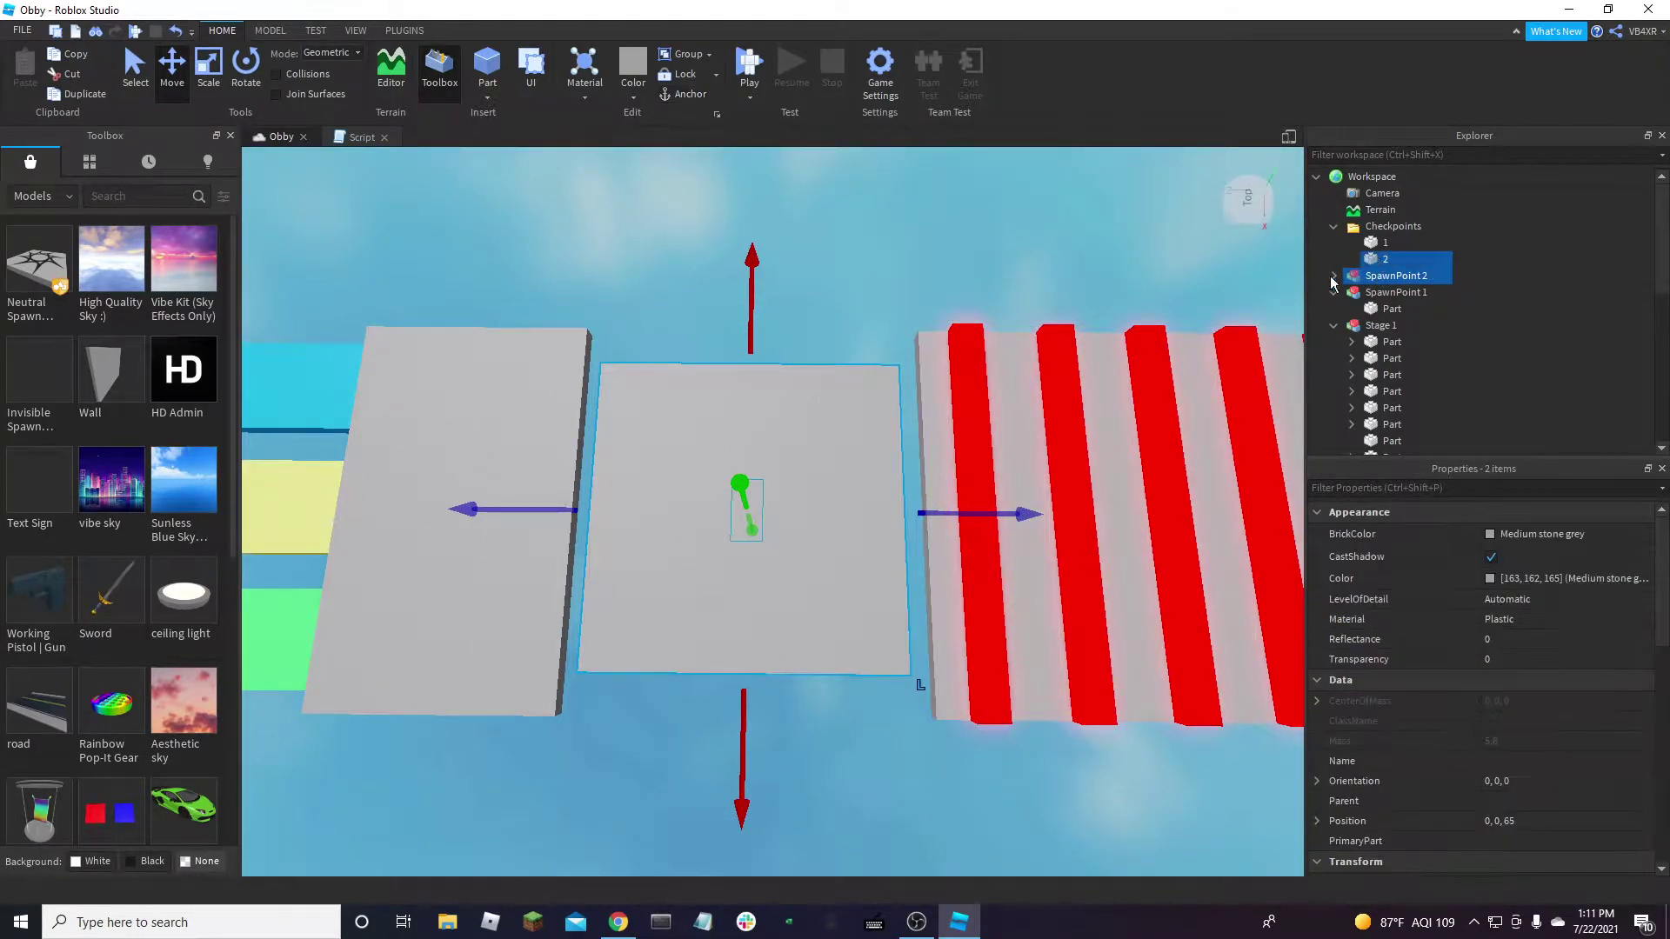
pyautogui.hotkey('ctrl', 'd')
pyautogui.moveTo(1026, 514); pyautogui.dragTo(918, 489)
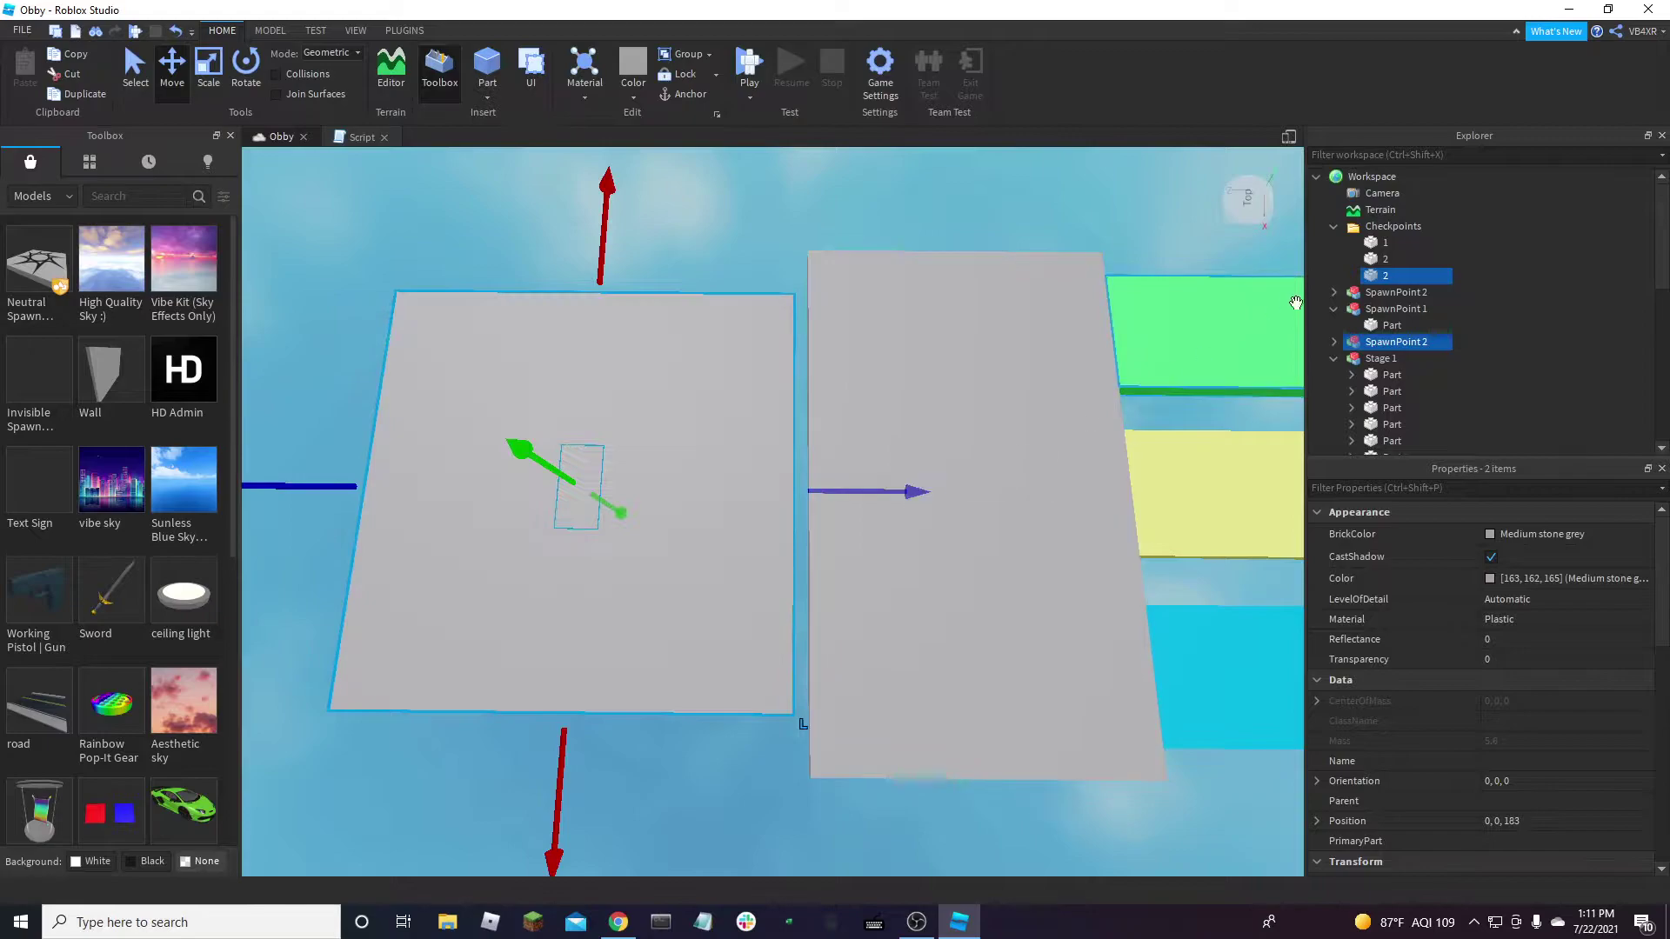
# Rename the newest part in the Checkpoints folder to 3 and its platform model to SpawnPoint 3
pyautogui.click(1387, 276)
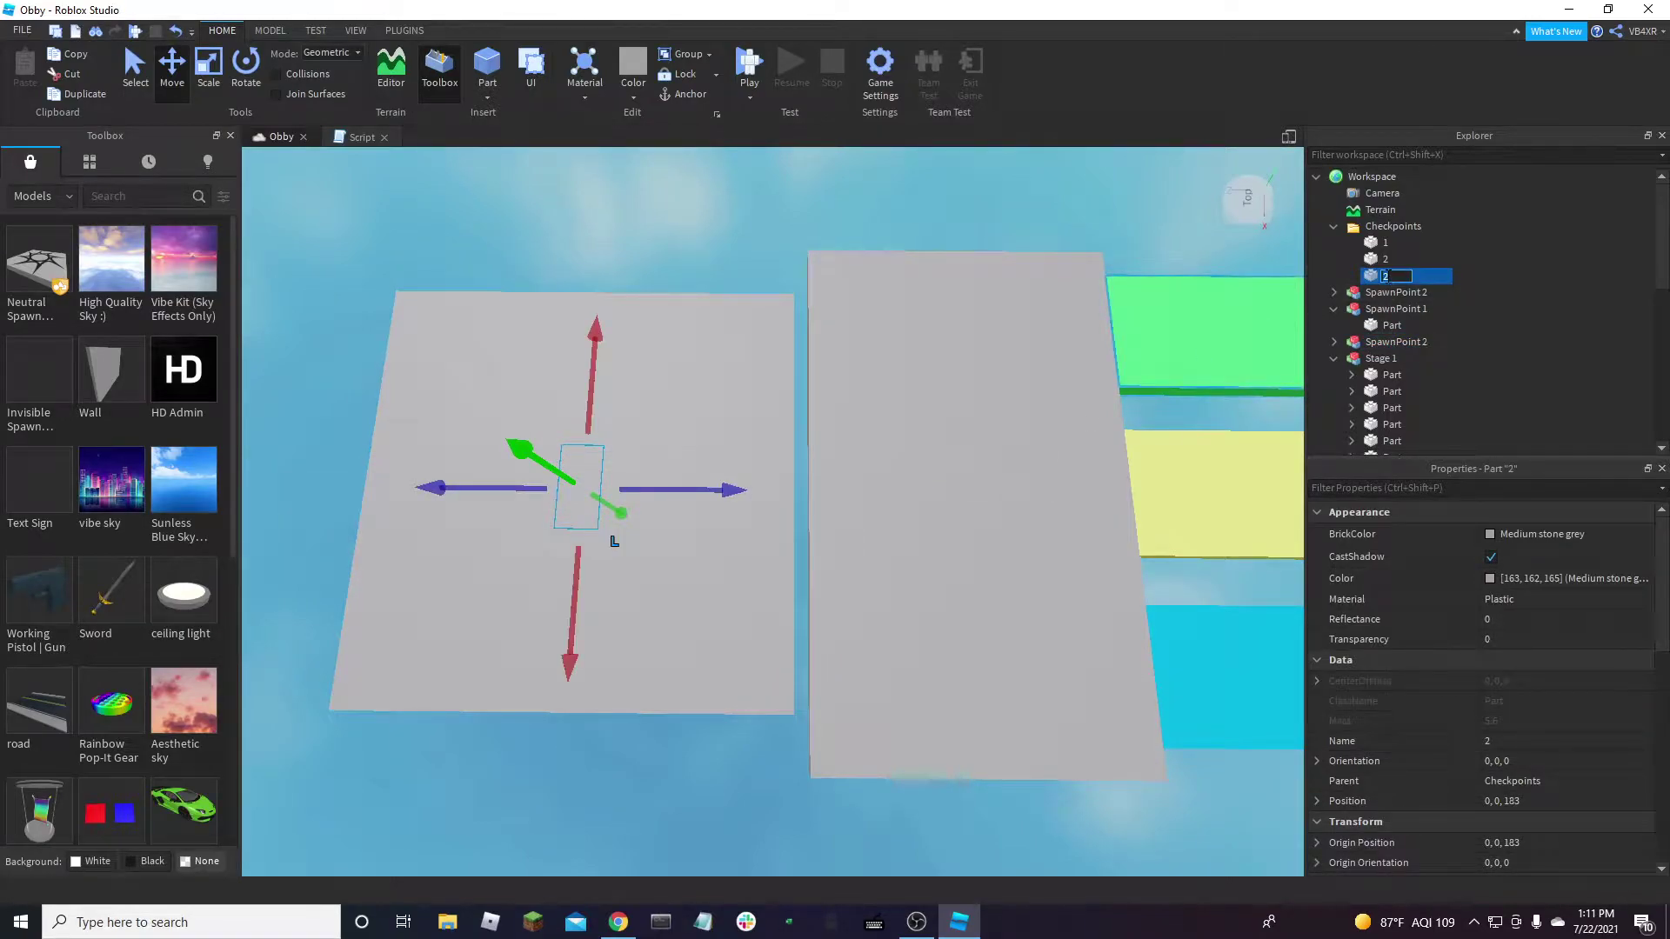
pyautogui.write('3')
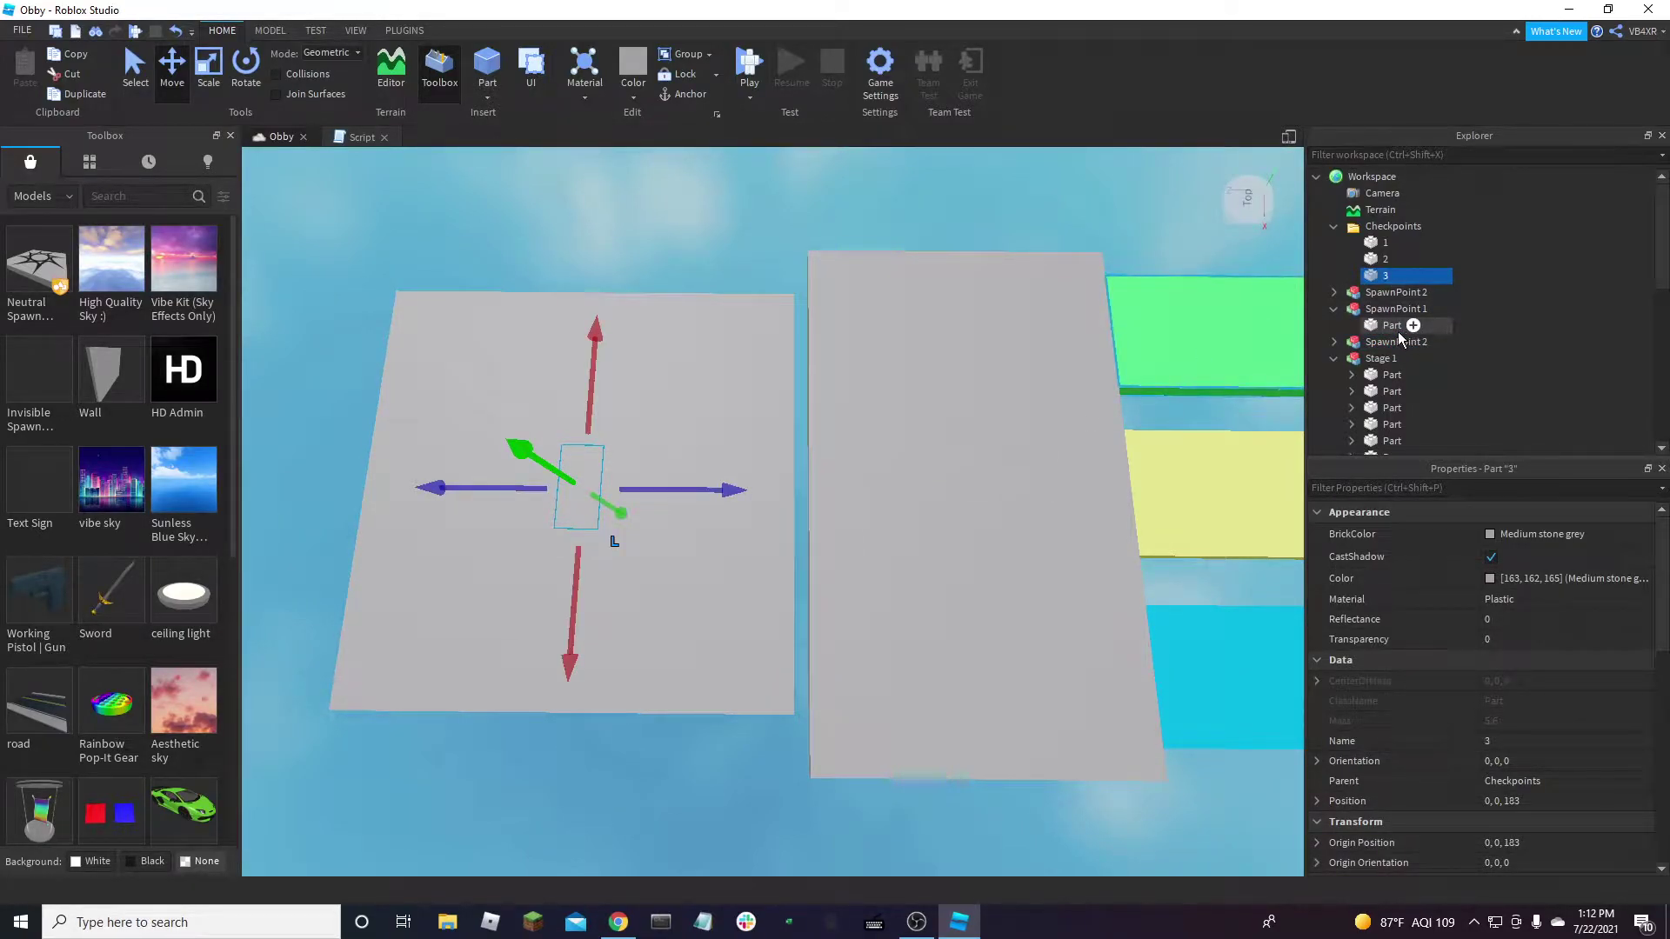
pyautogui.click(1395, 342)
pyautogui.click(1552, 597)
pyautogui.press('BackSpace')
pyautogui.write('3')
pyautogui.press('Return')
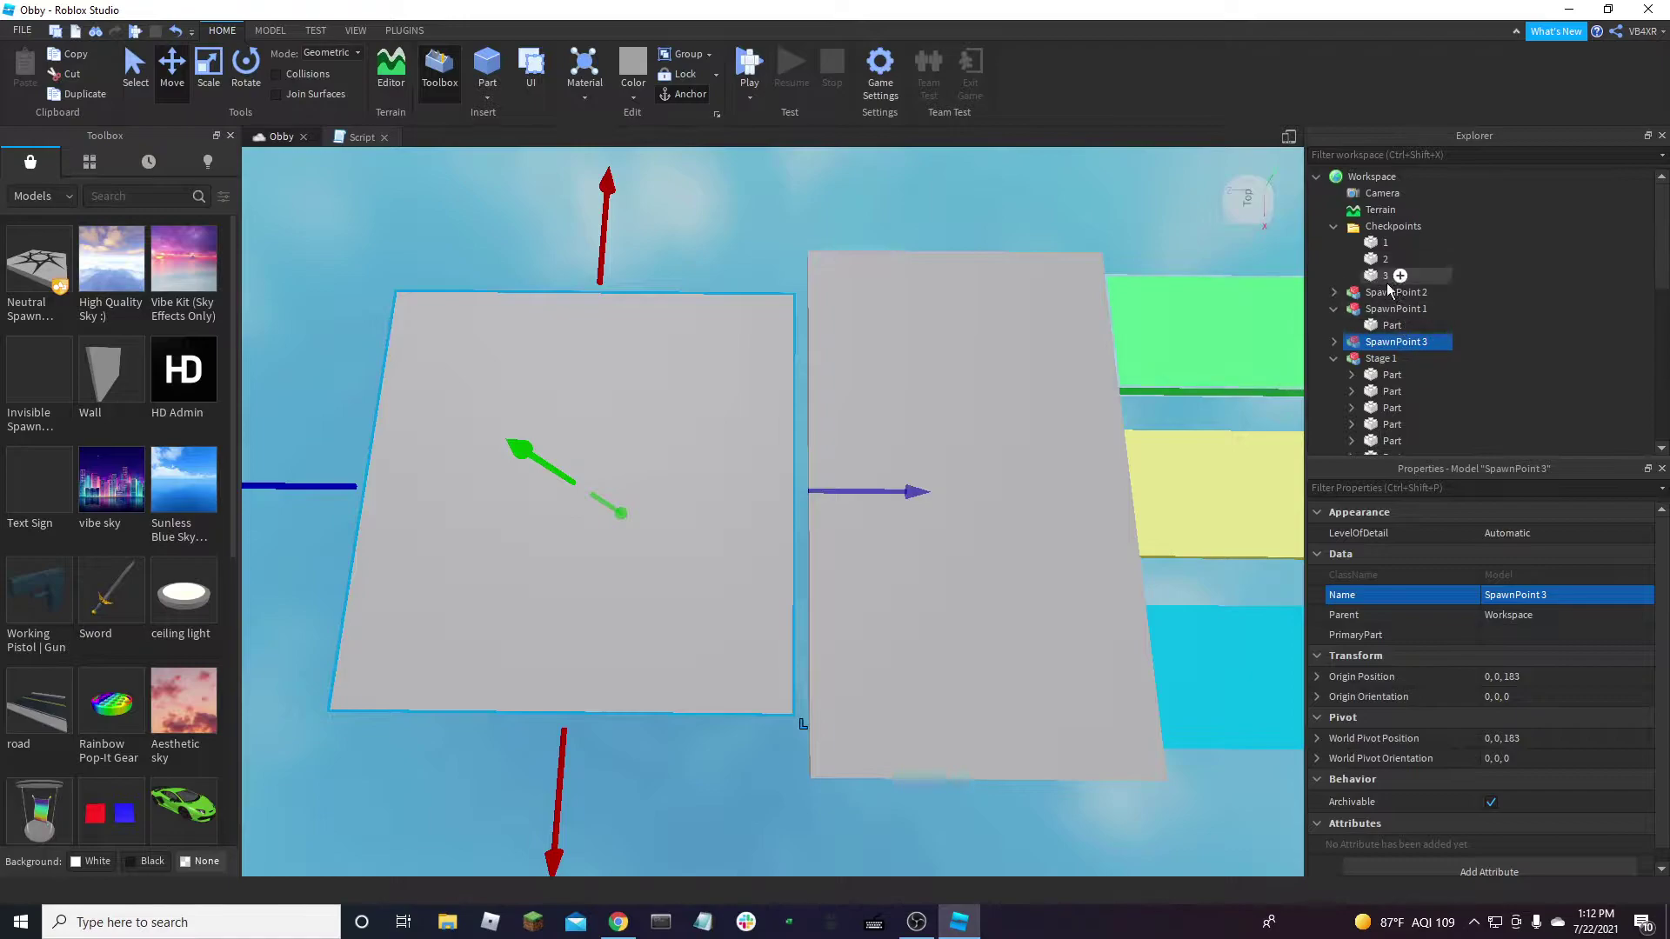
pyautogui.moveTo(1170, 459); pyautogui.dragTo(1170, 468, button='right')
pyautogui.scroll(-10, 1166, 585)
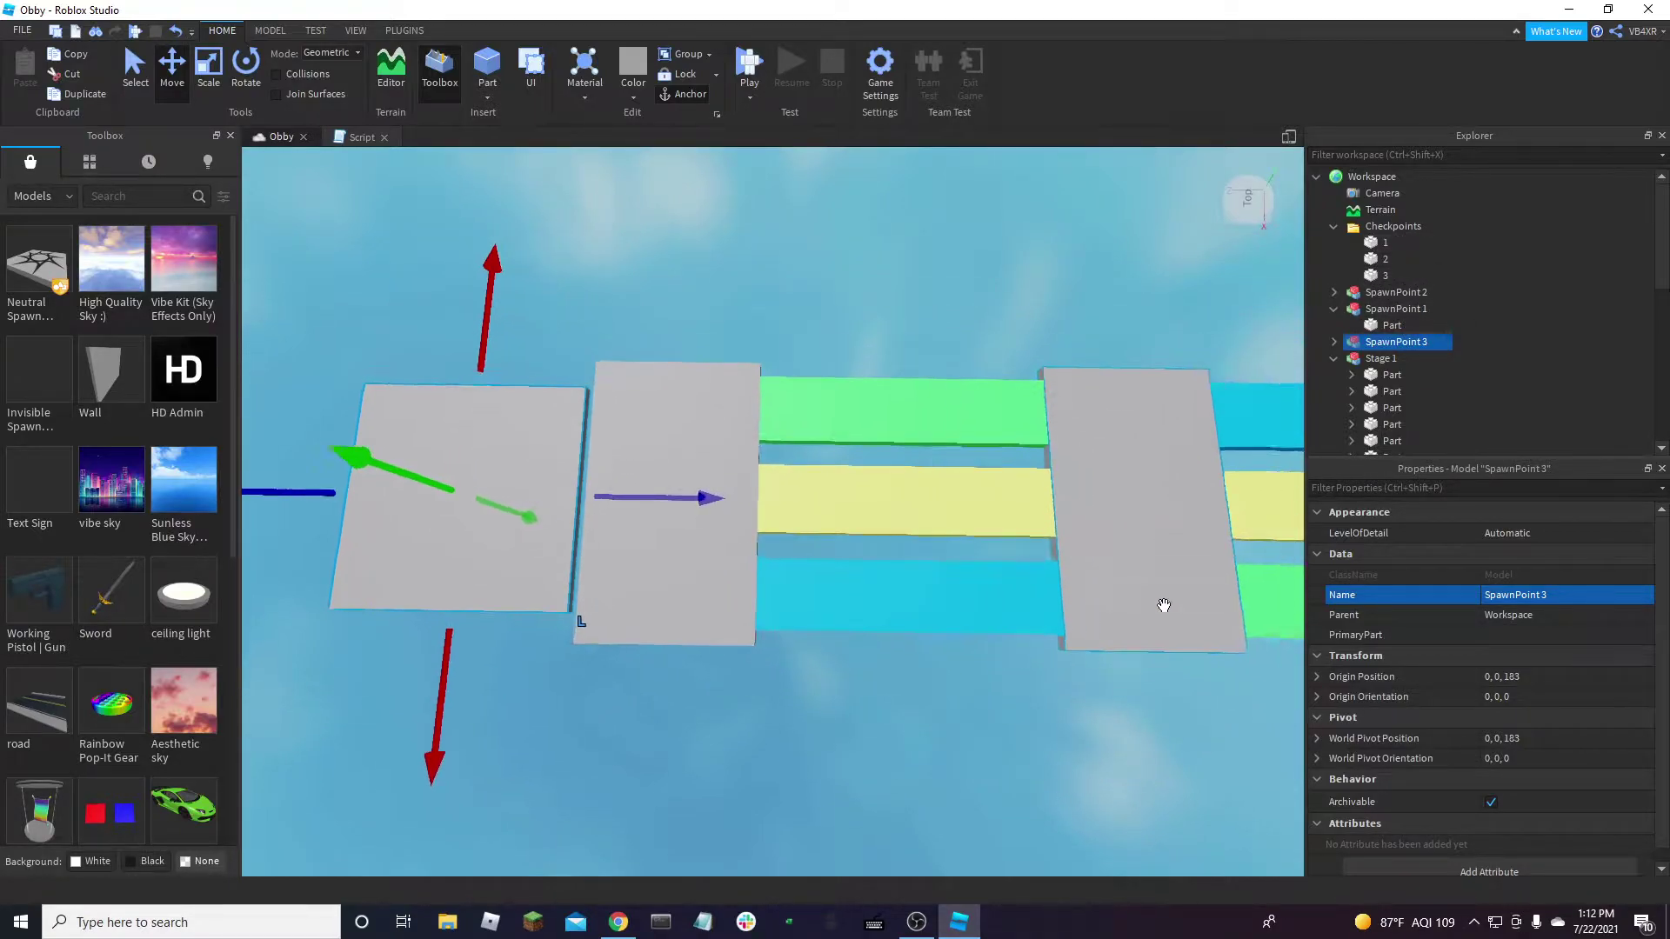
pyautogui.click(1061, 732)
pyautogui.scroll(-2, 1061, 732)
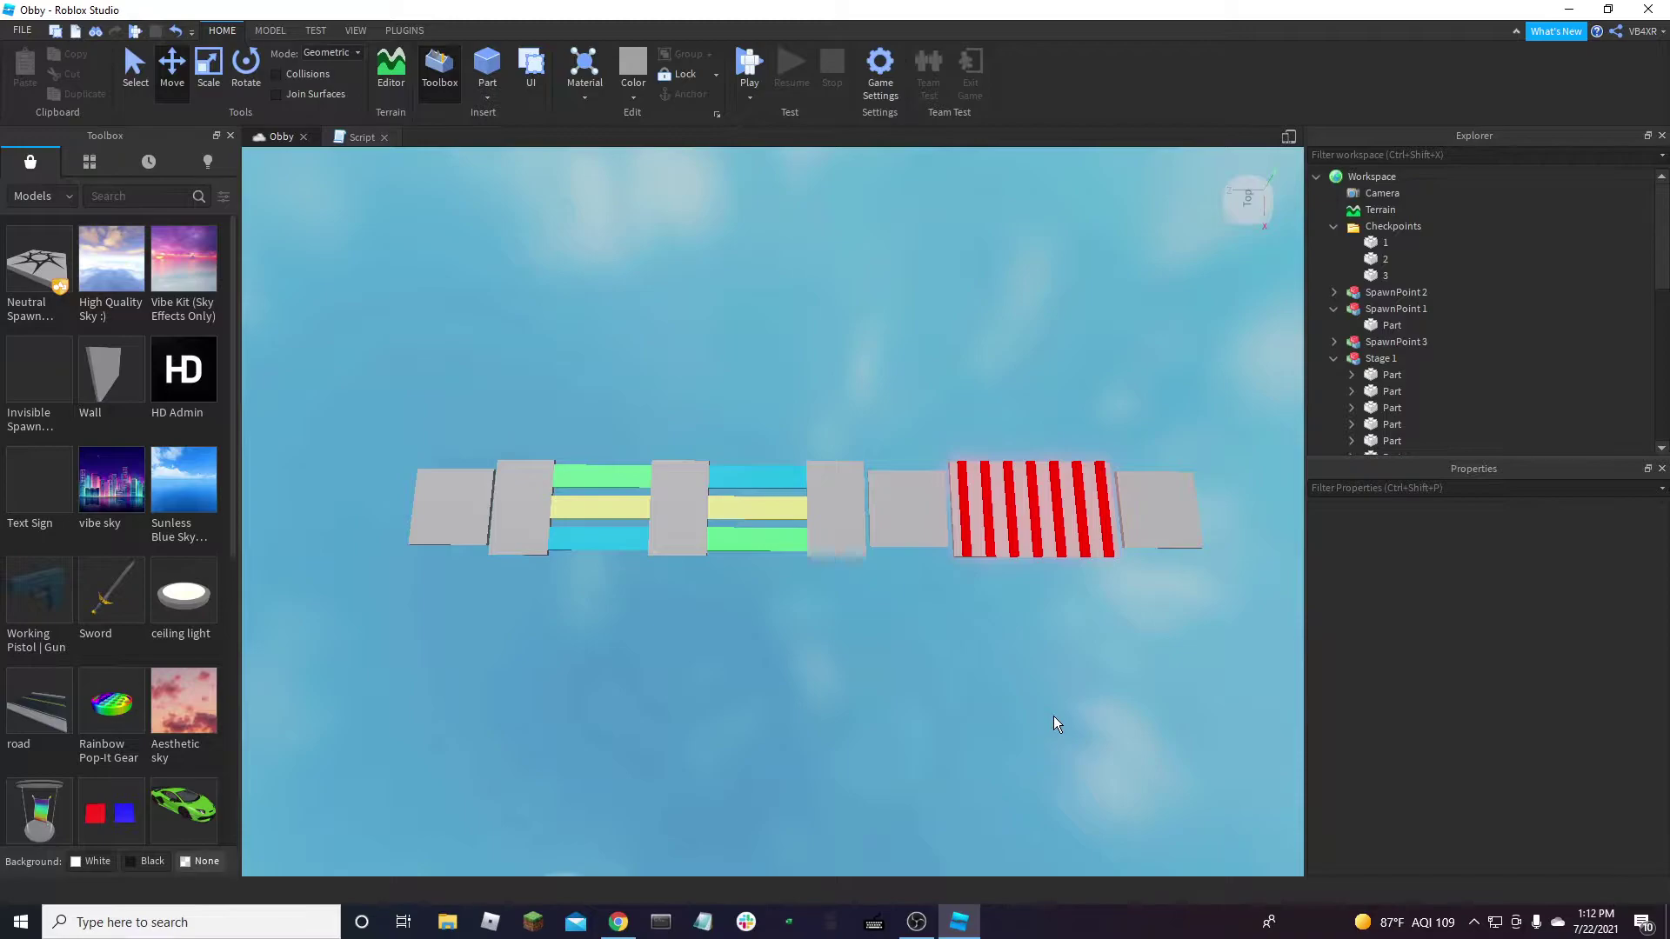
pyautogui.press('d')
pyautogui.press('a')
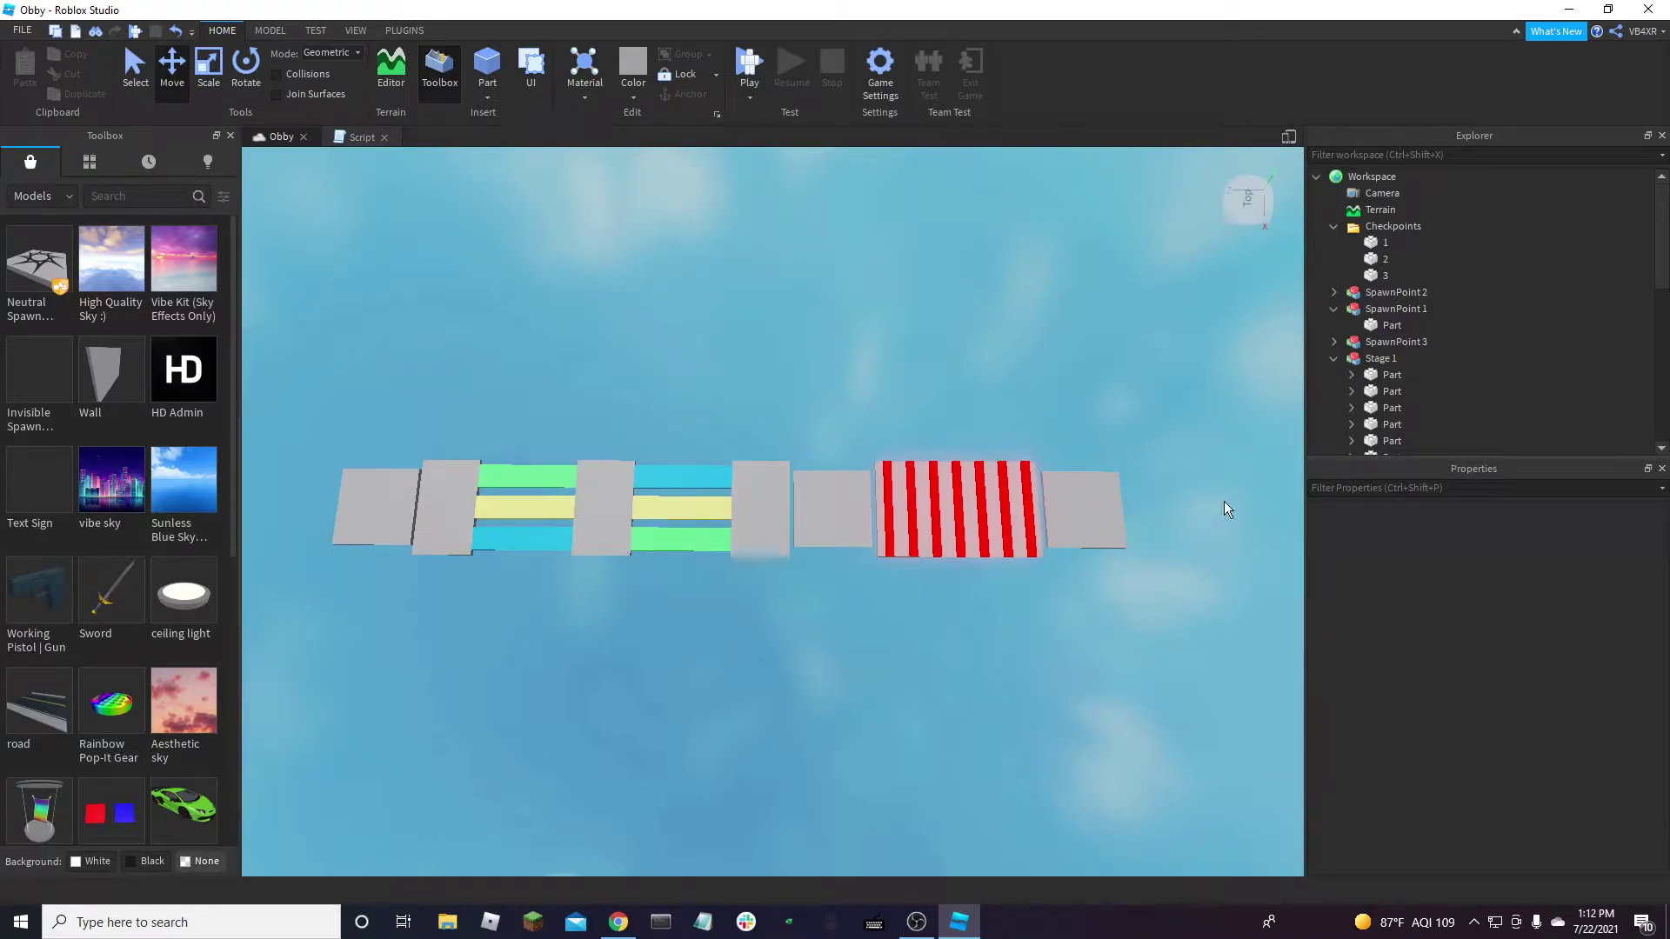
# Add a Script to ServerScriptService and remove its default Hello world line
pyautogui.scroll(-6, 1329, 378)
pyautogui.scroll(-1, 1409, 348)
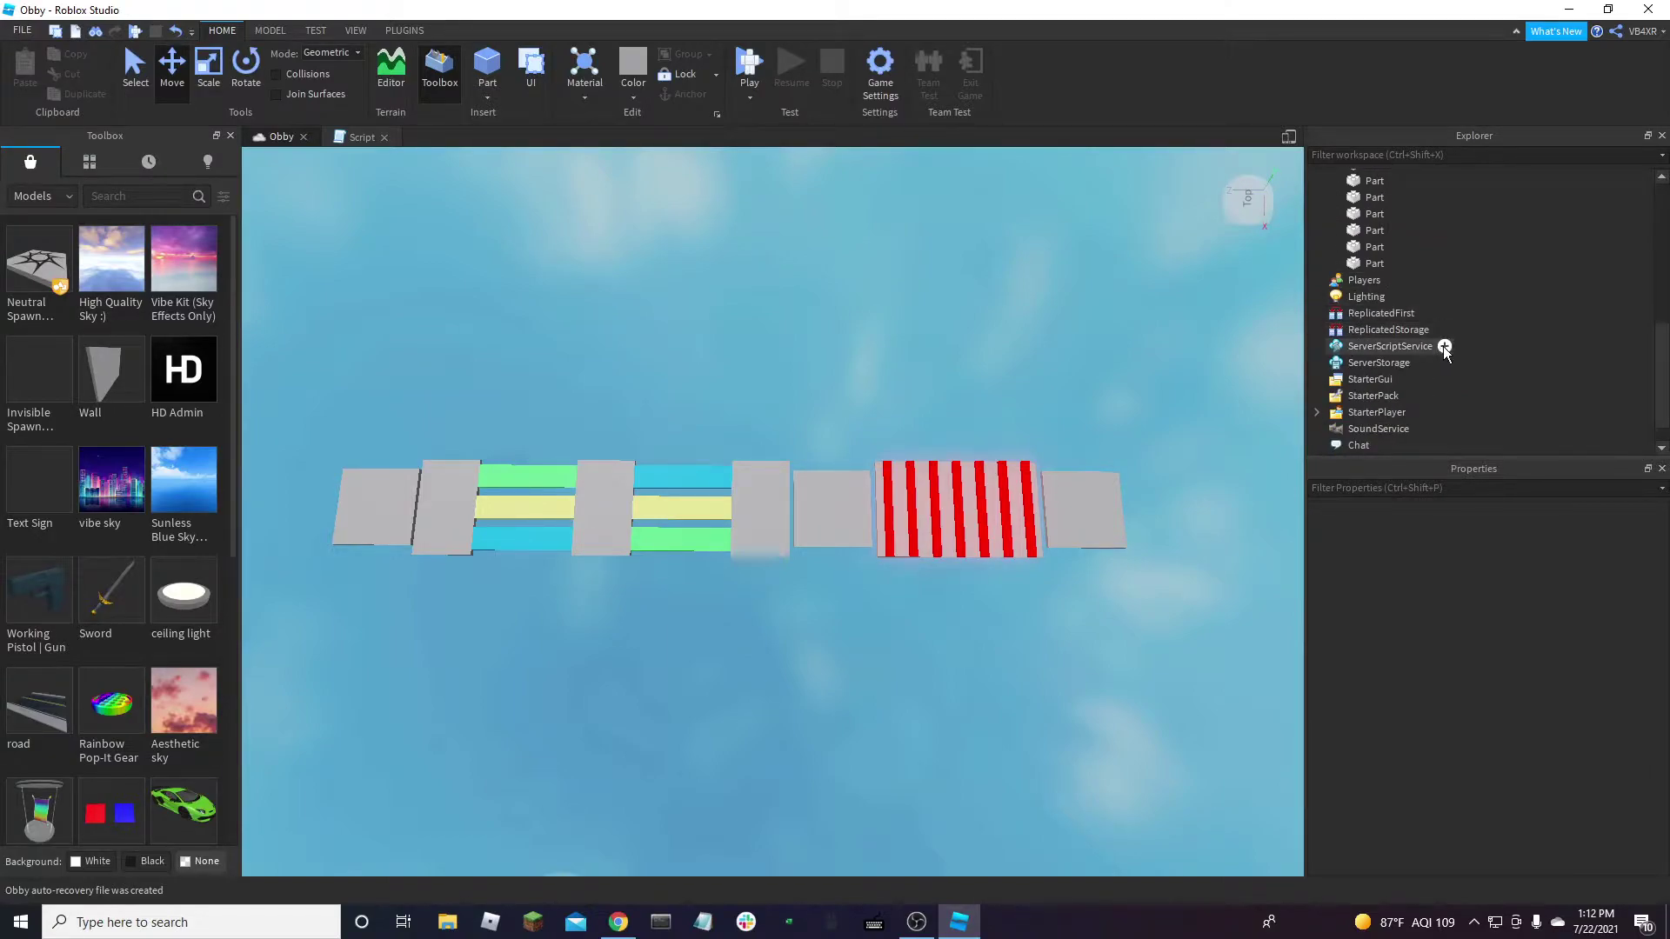
pyautogui.click(1445, 347)
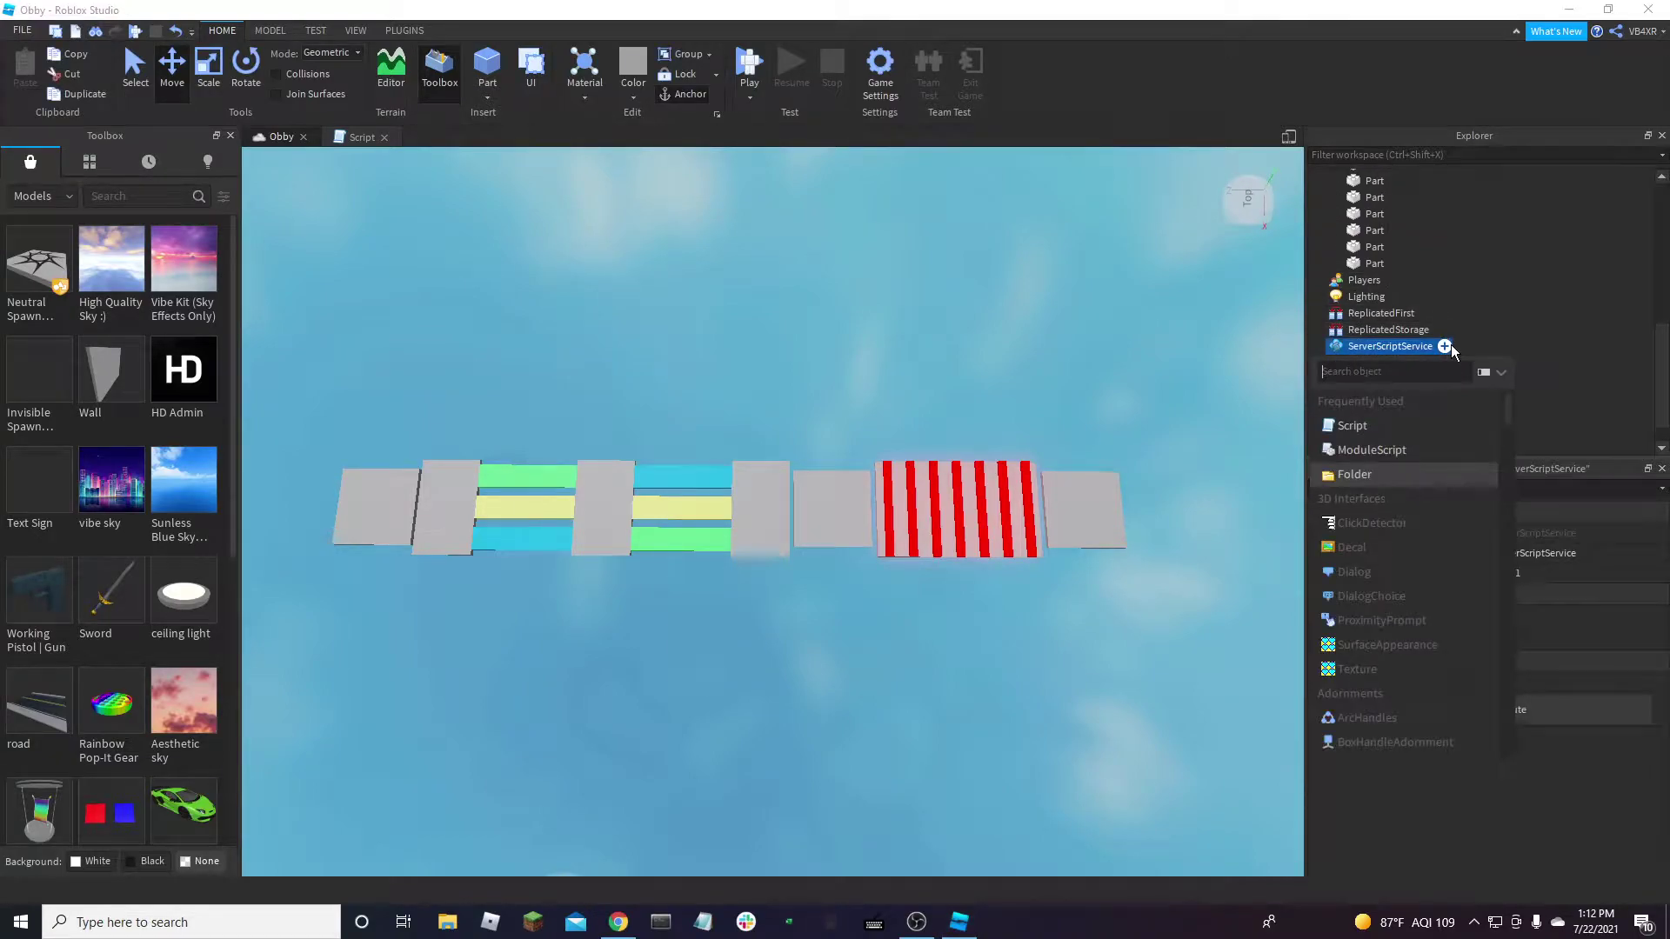
pyautogui.click(1430, 428)
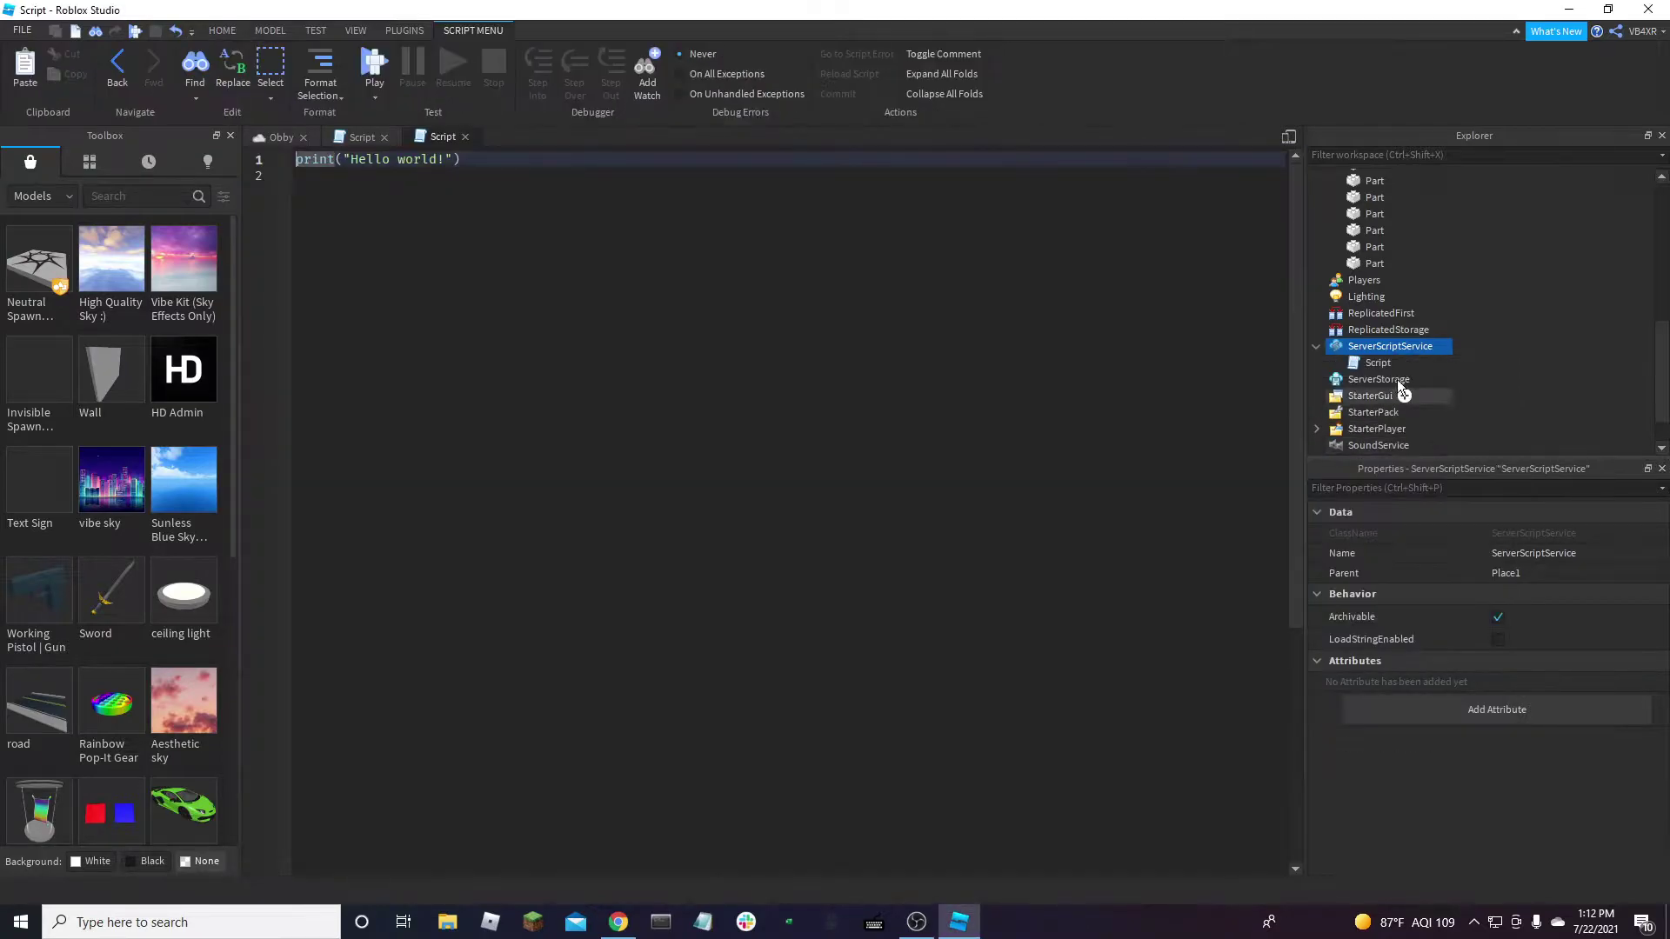
pyautogui.moveTo(272, 201); pyautogui.dragTo(279, 155)
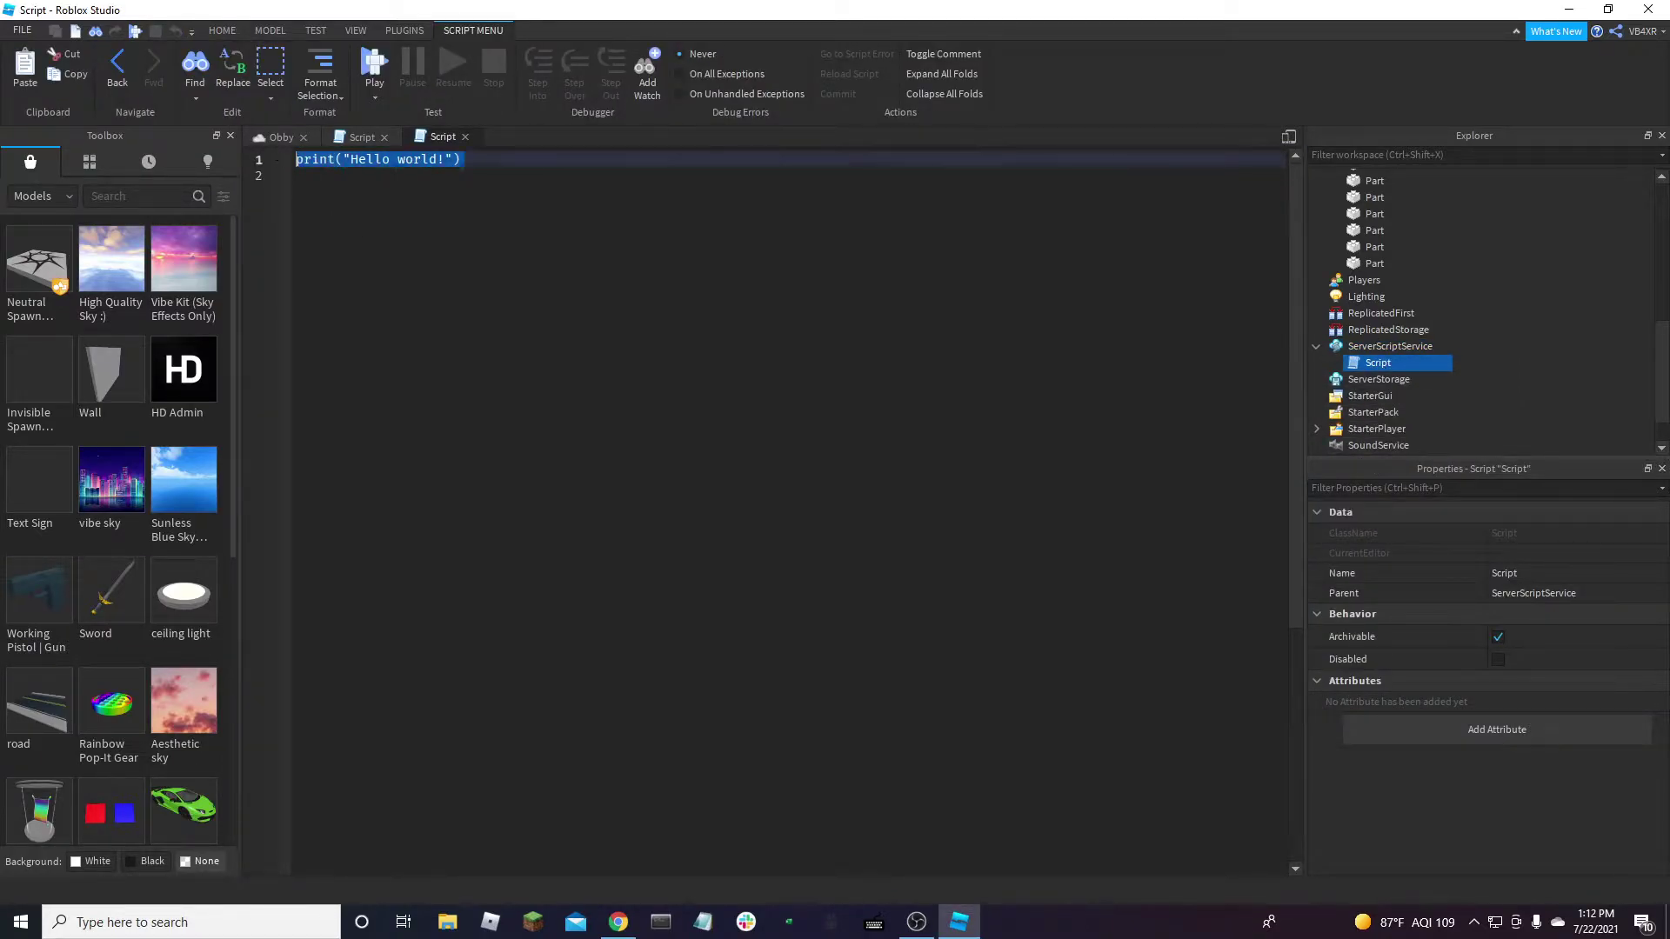
pyautogui.press('BackSpace')
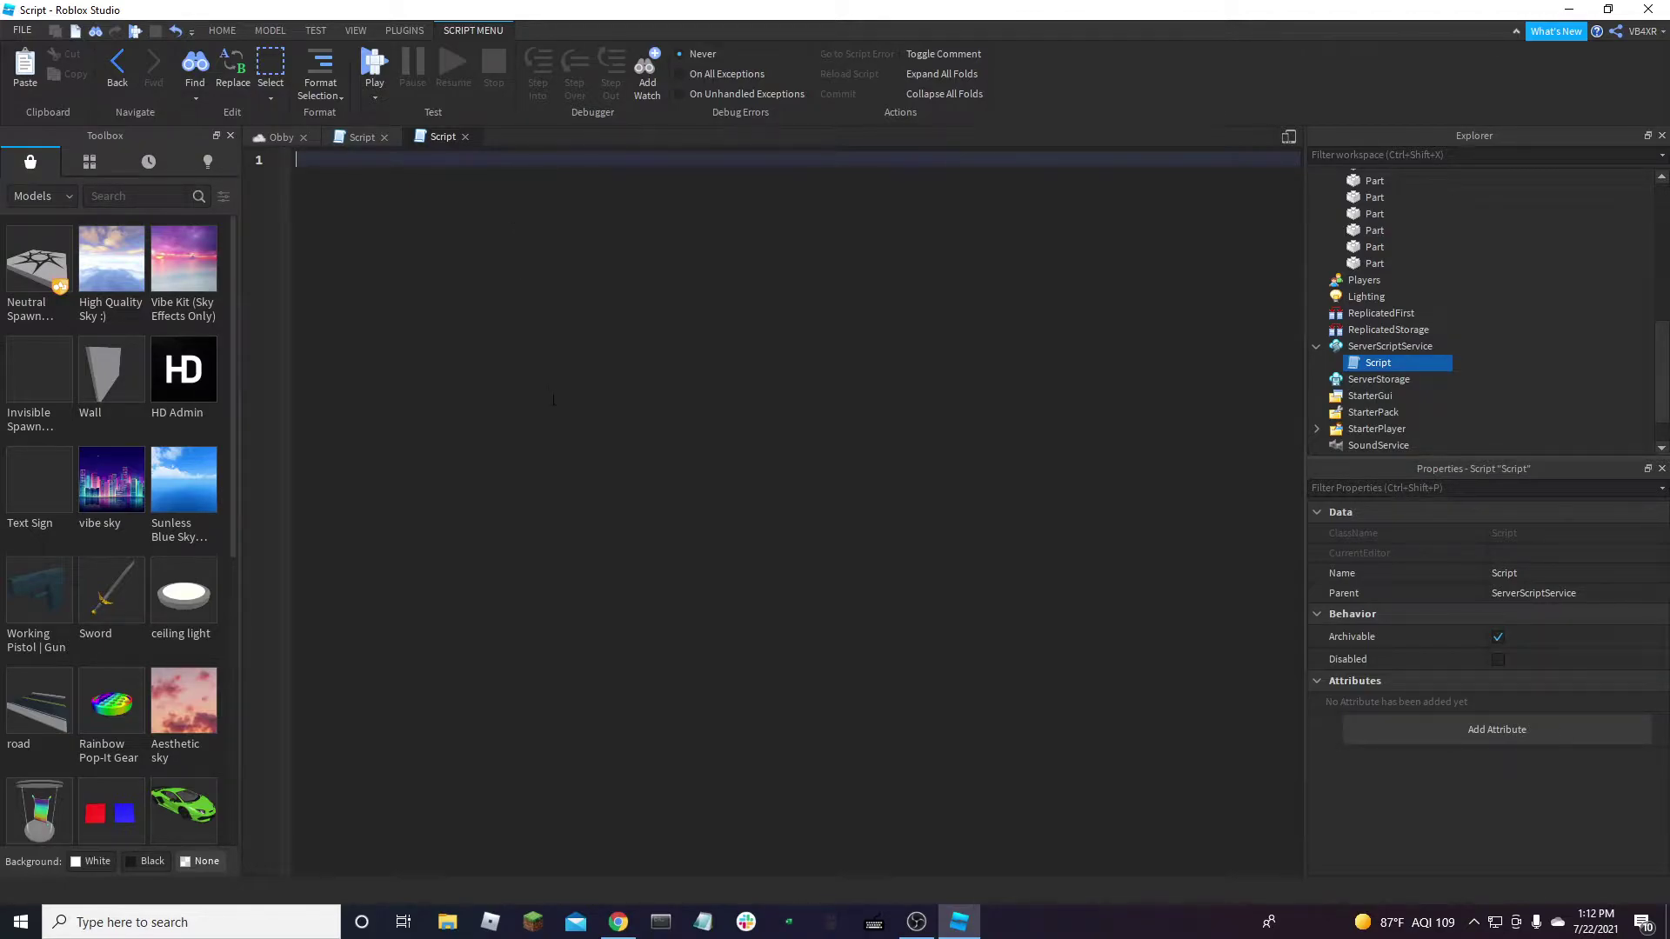
# Declare the checkpoints variable in the script as local checkpoints = workspace:WaitForChild("Checkpoints")
pyautogui.write('local check')
pyautogui.write('po')
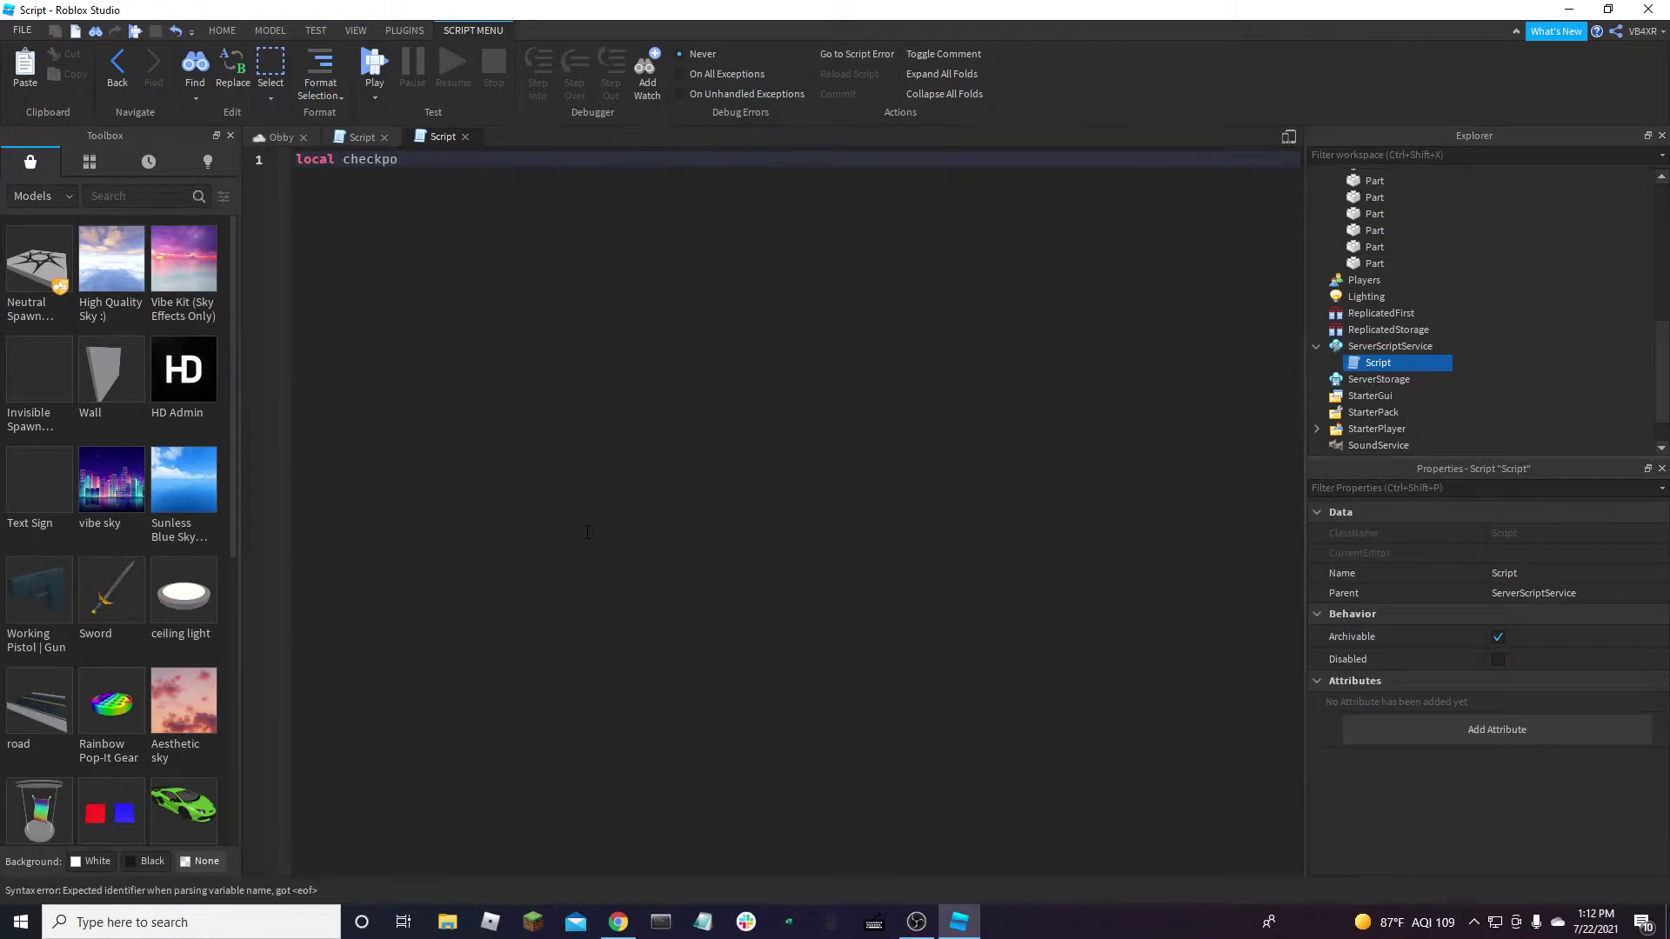
pyautogui.write('ints = workspace')
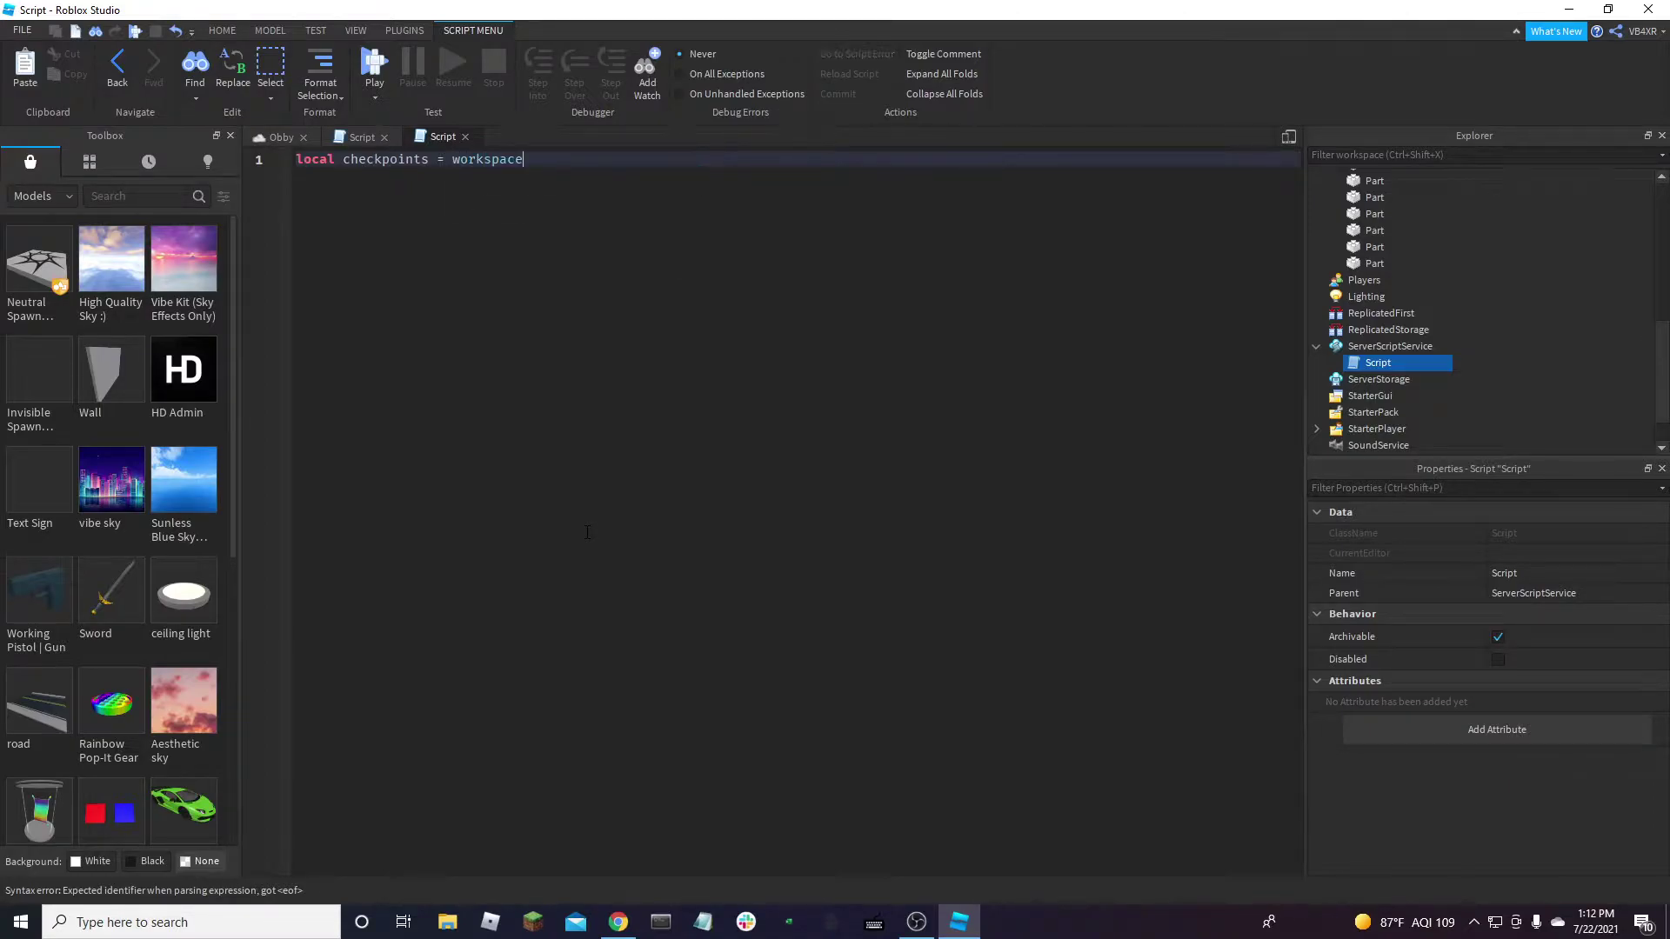
pyautogui.write(':WaitForChild()')
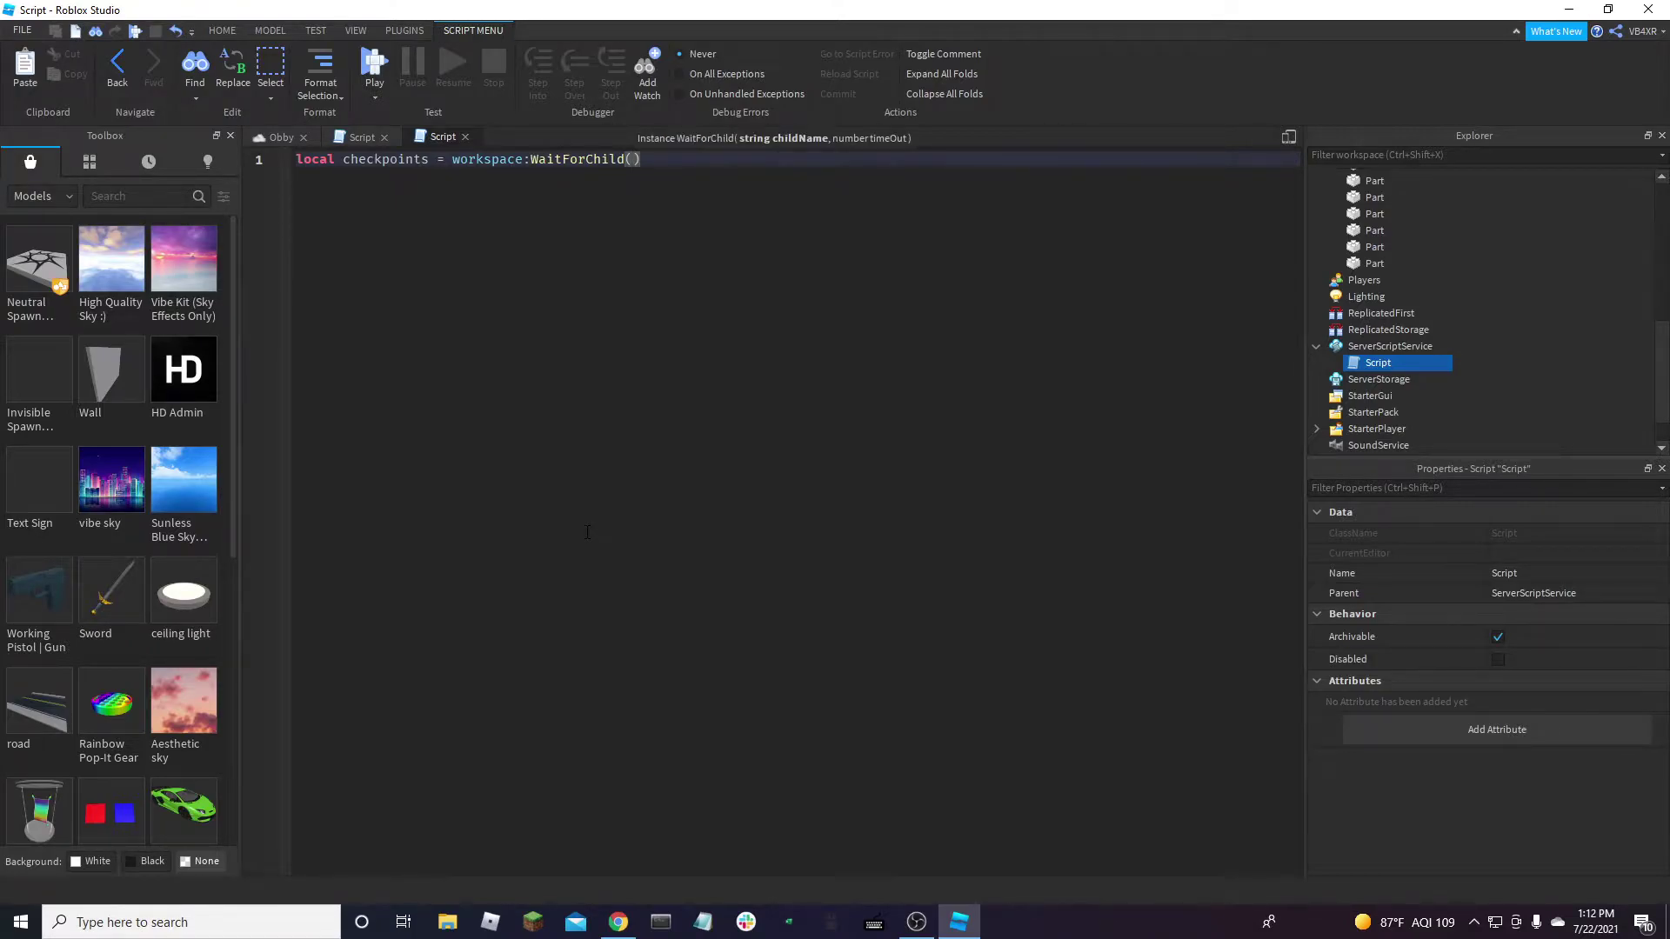
pyautogui.write('"')
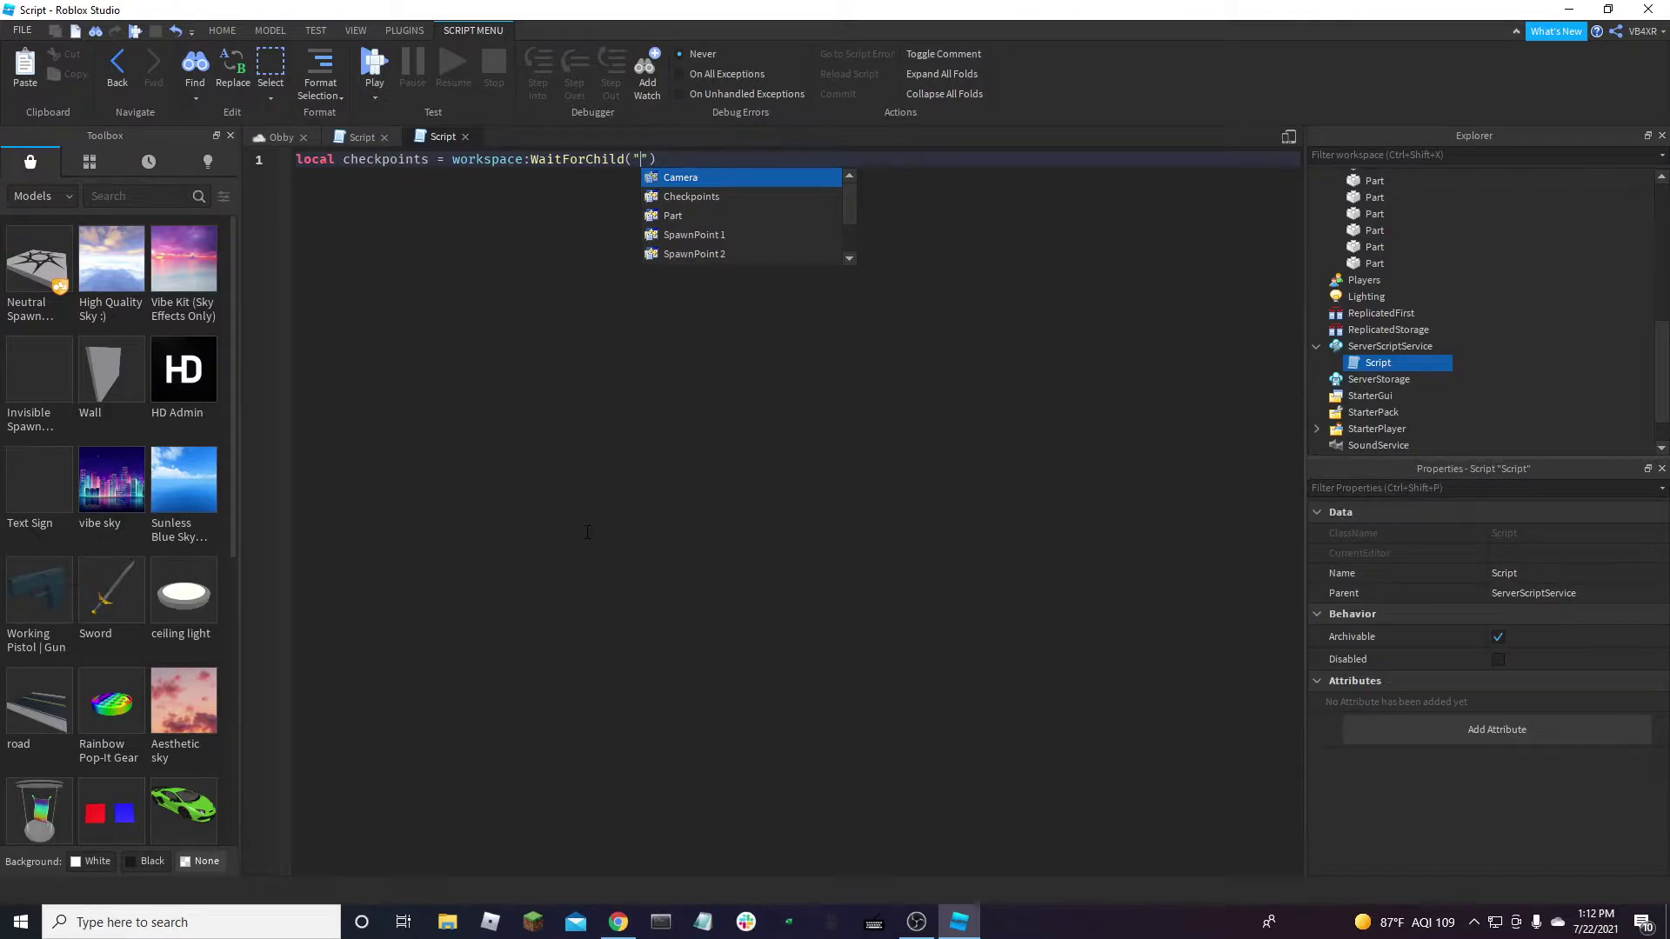
pyautogui.write('che')
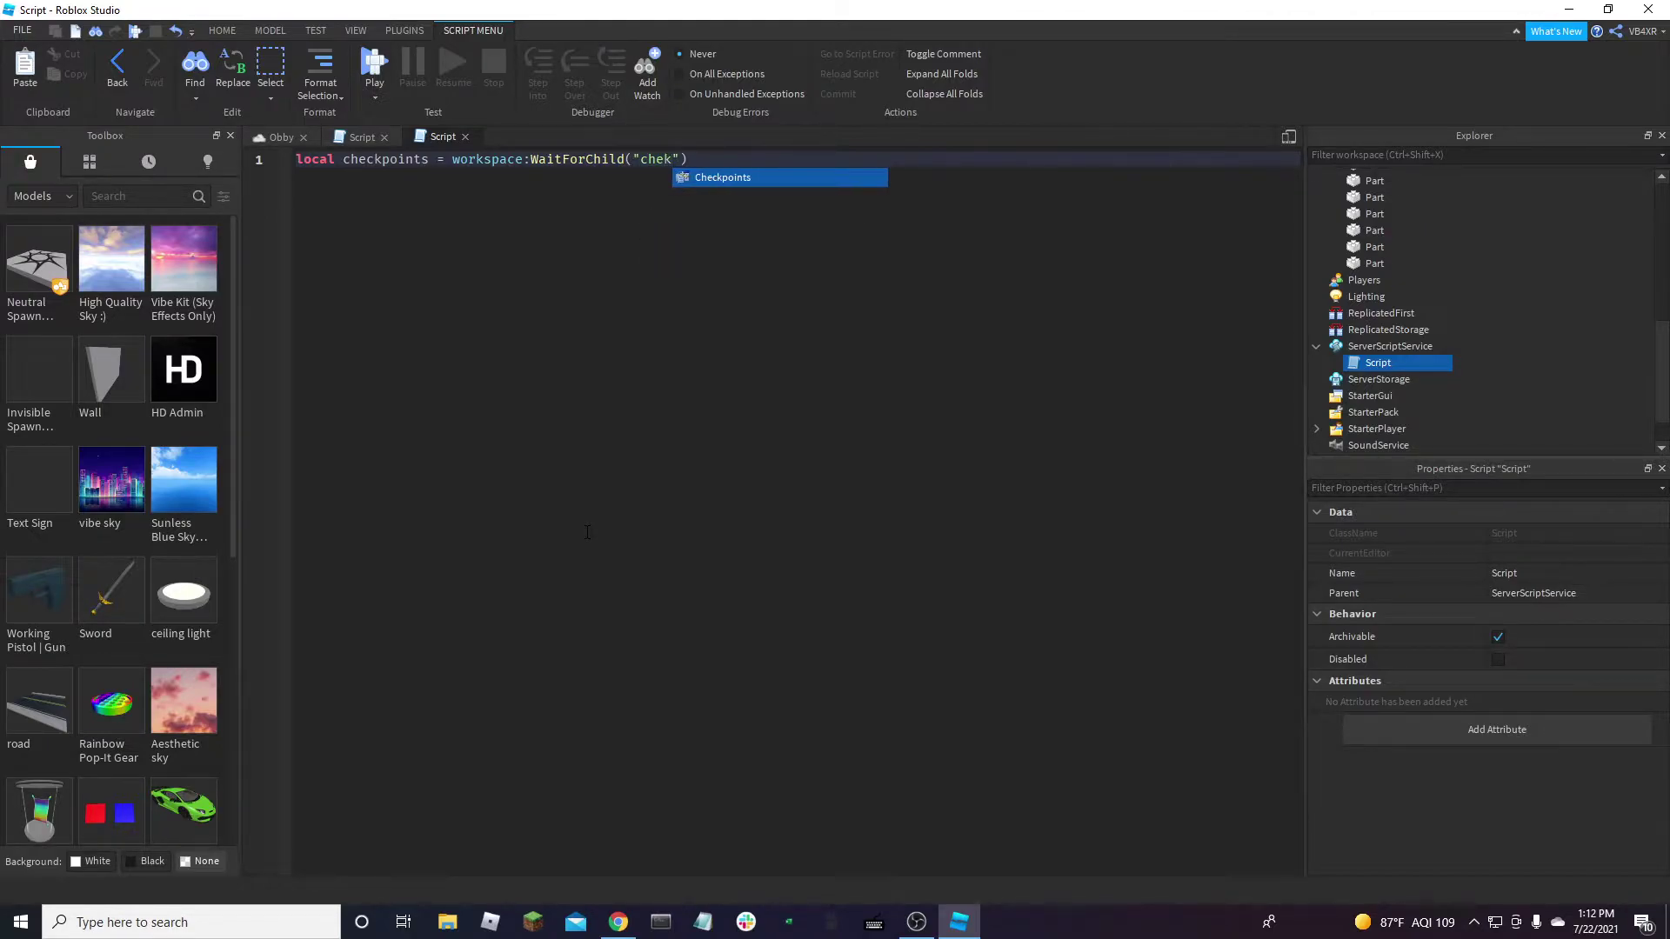
pyautogui.press('Tab')
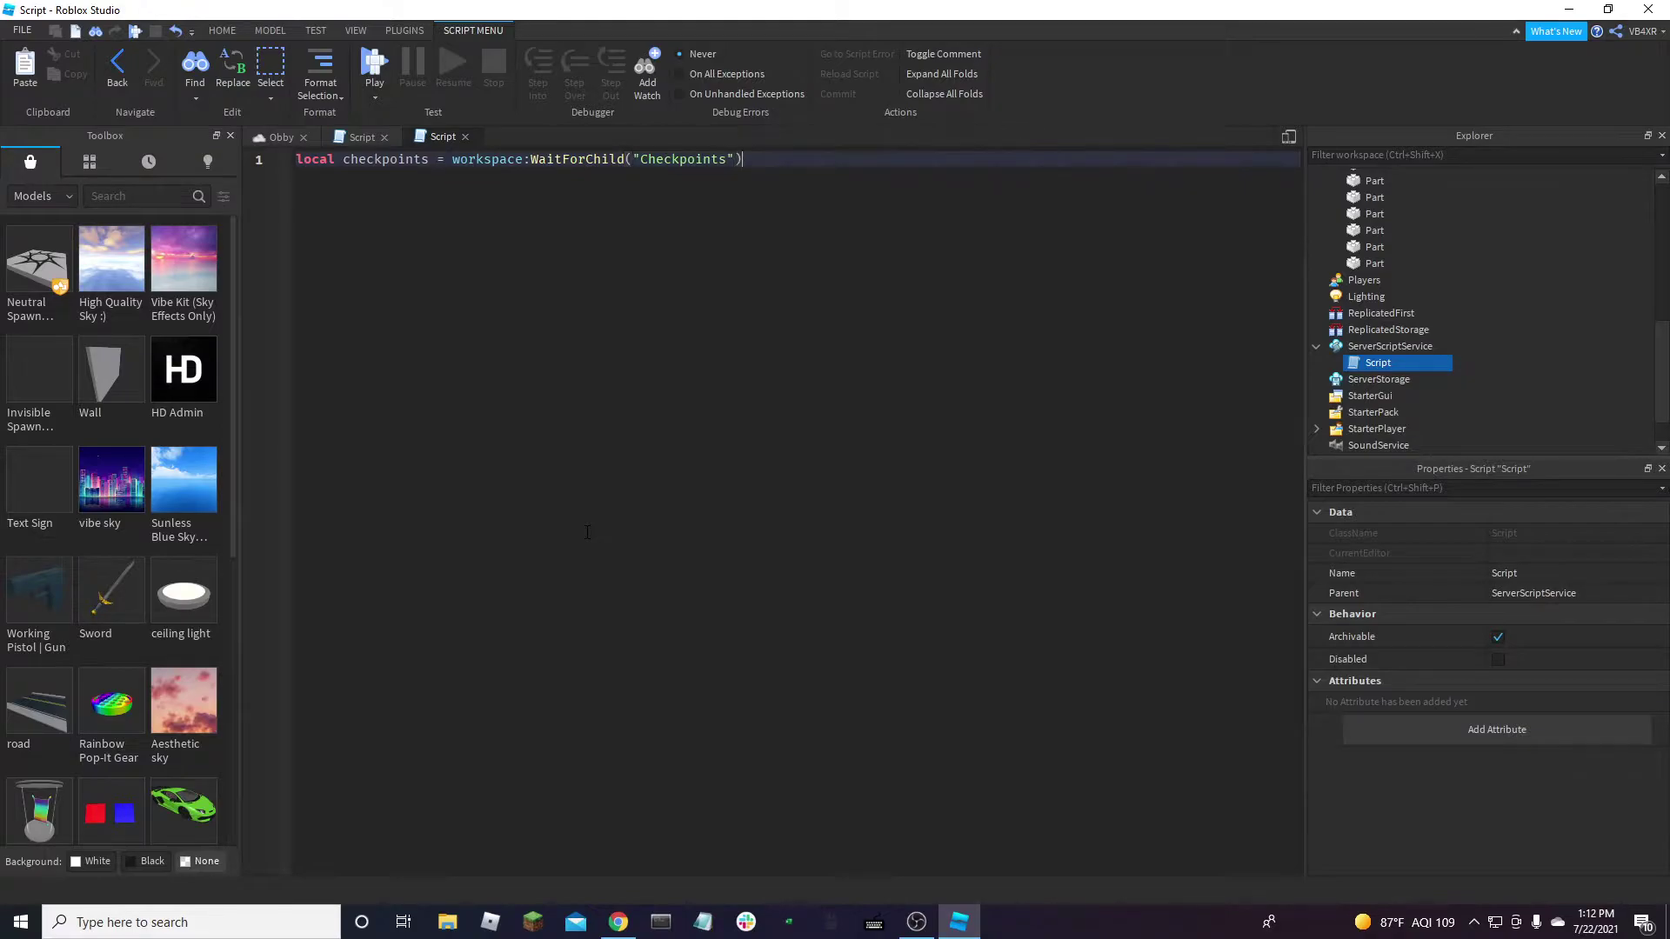
# Below the checkpoints variable, add a game.Players.PlayerAdded:Connect handler with an empty function taking plr
pyautogui.press('Return')
pyautogui.press('Return')
pyautogui.write('game.Pla')
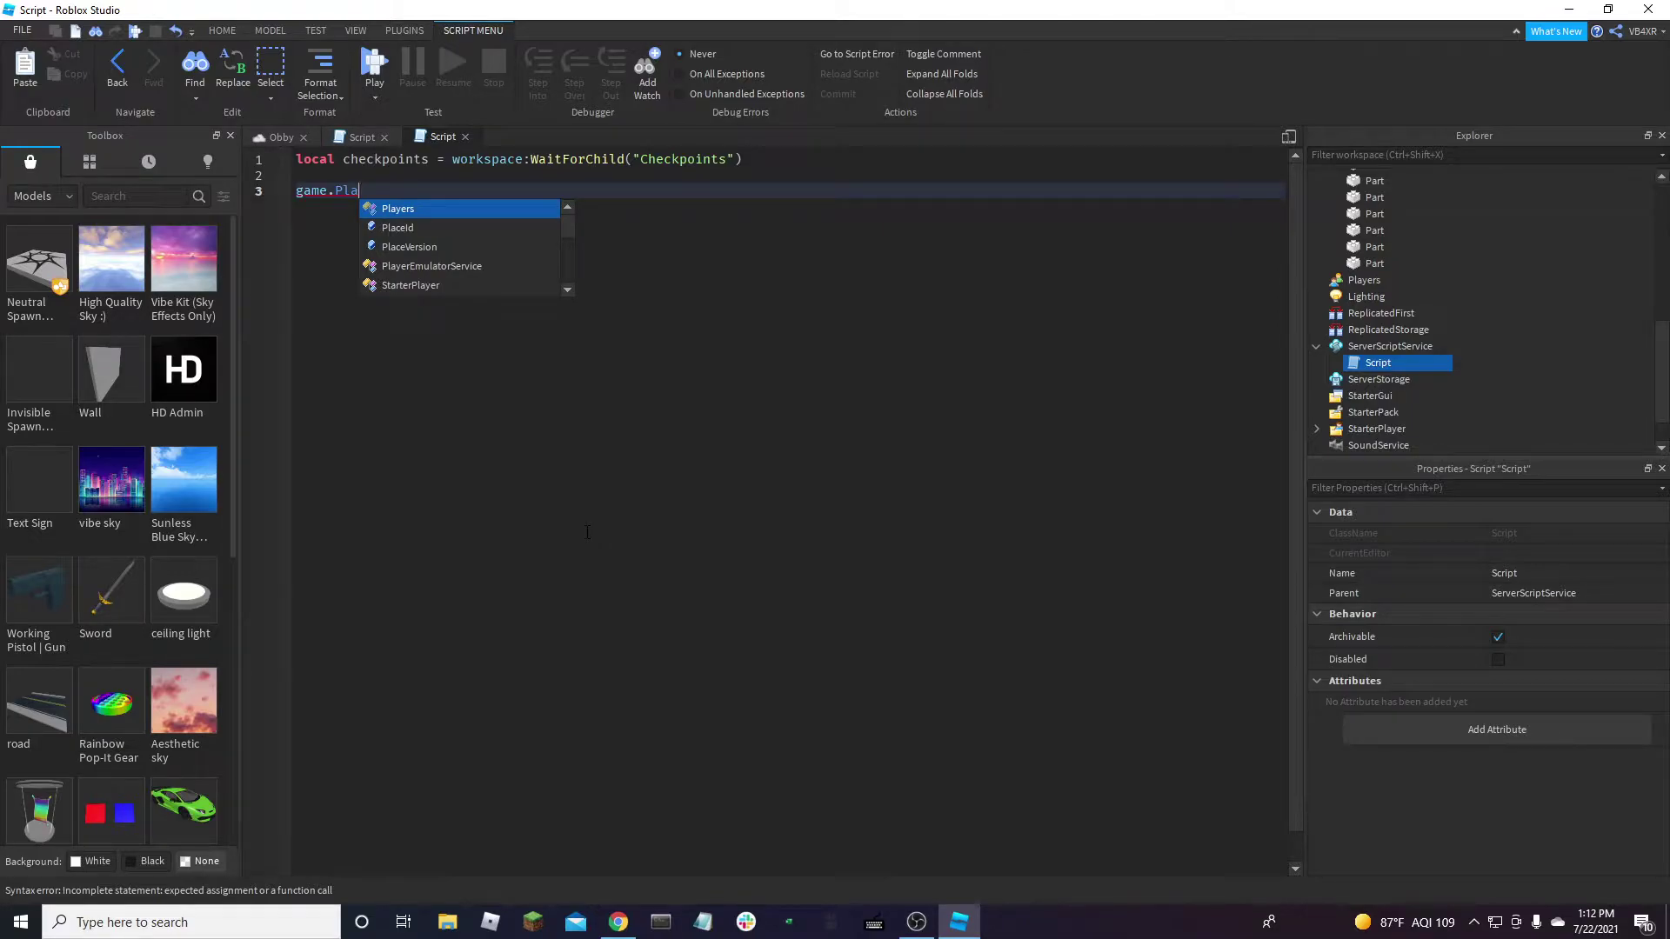
pyautogui.press('Tab')
pyautogui.write('.Pla')
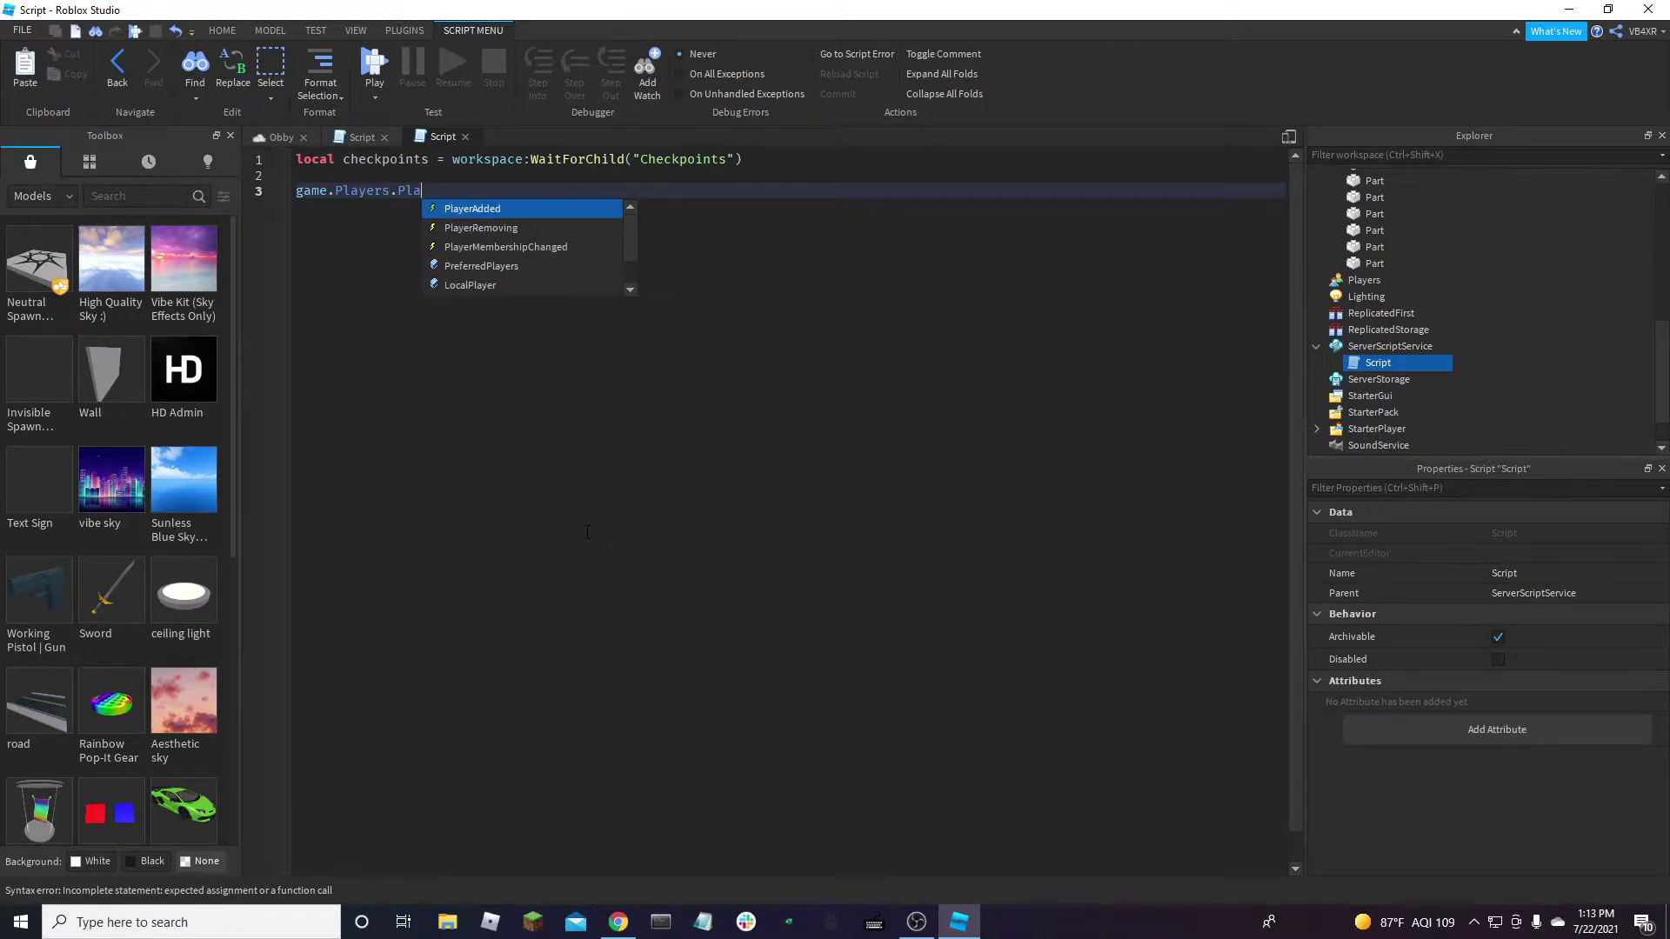
pyautogui.press('Tab')
pyautogui.write(':')
pyautogui.press('Tab')
pyautogui.write('(function')
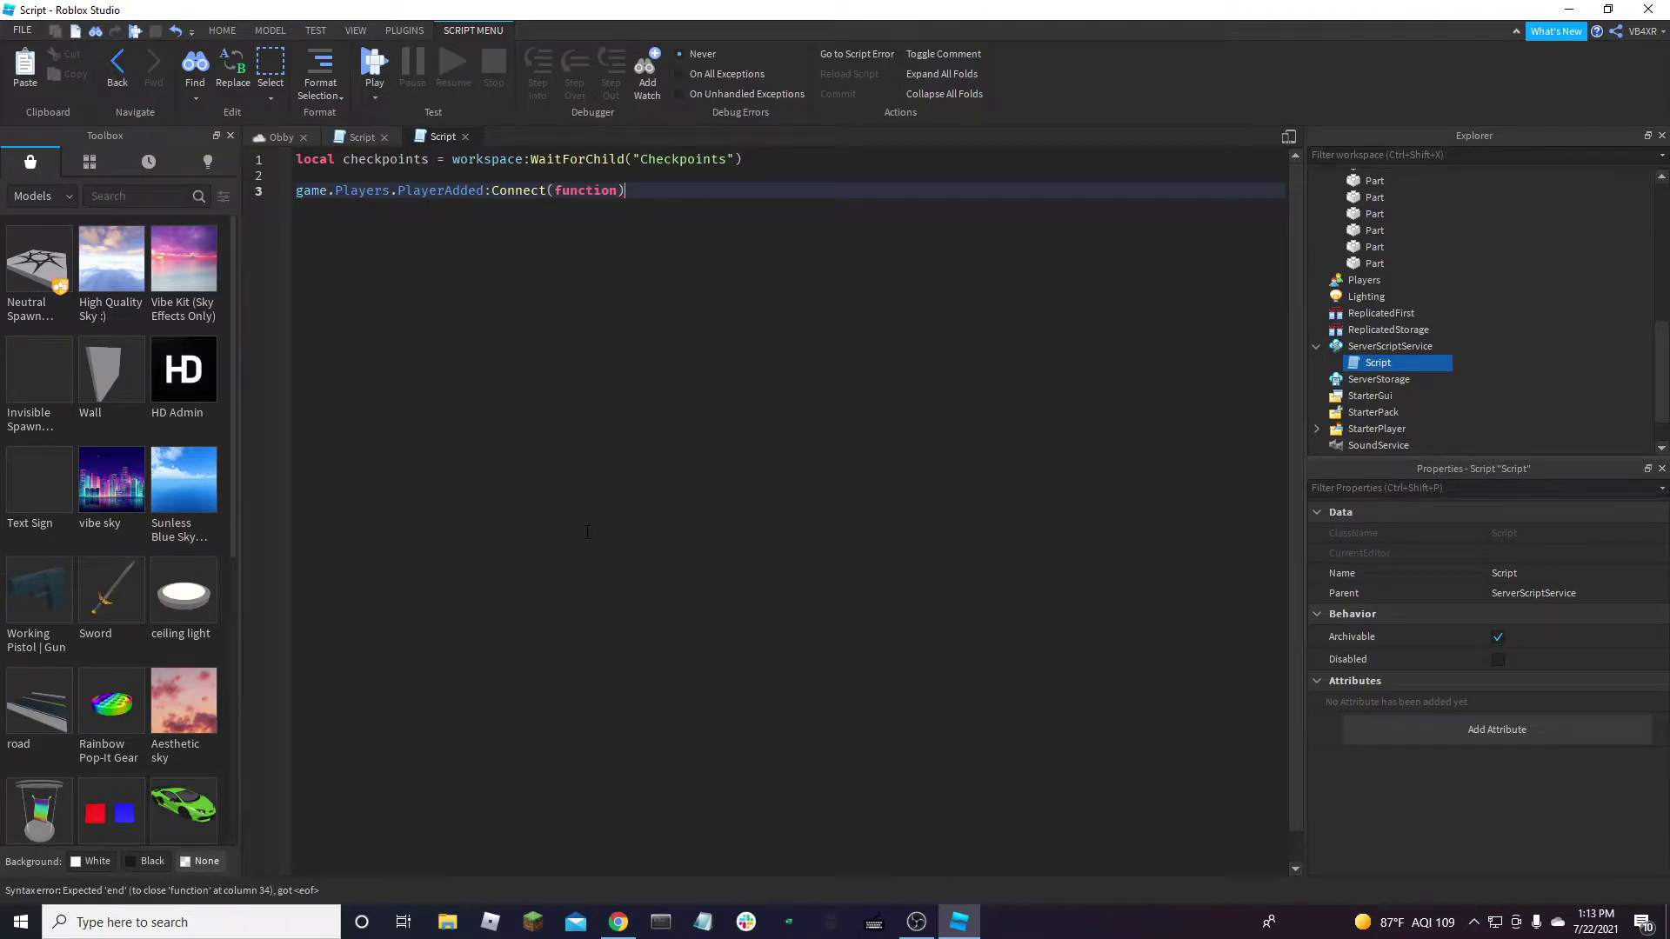
pyautogui.write('(')
pyautogui.write('plr')
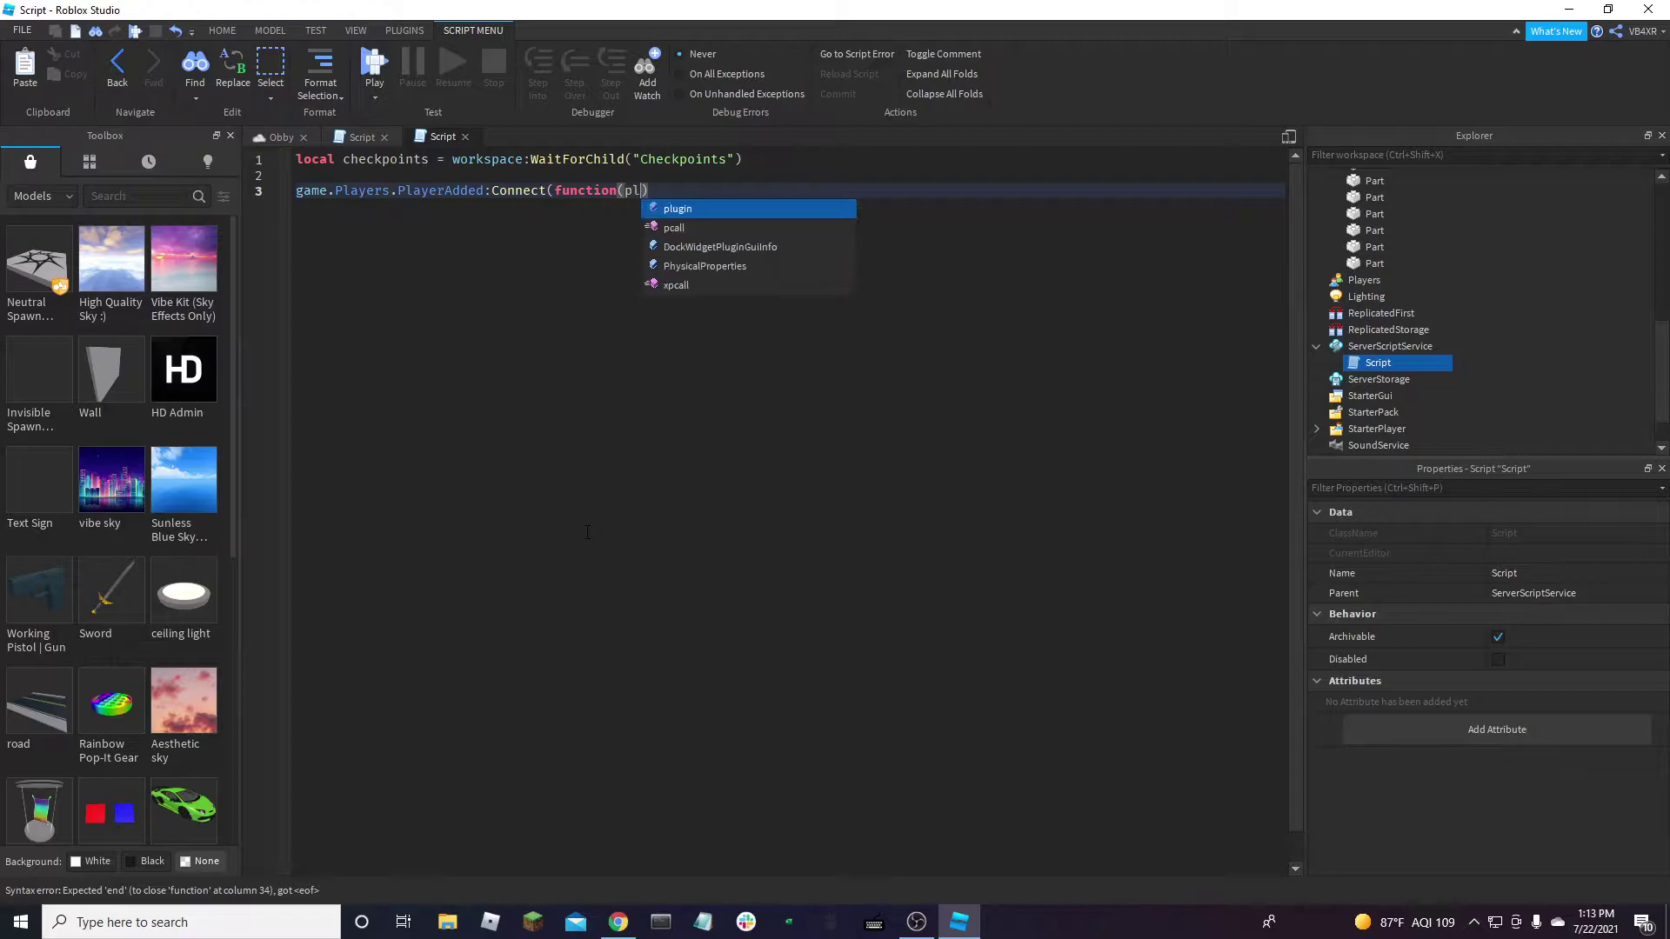
pyautogui.press('Right')
pyautogui.press('Return')
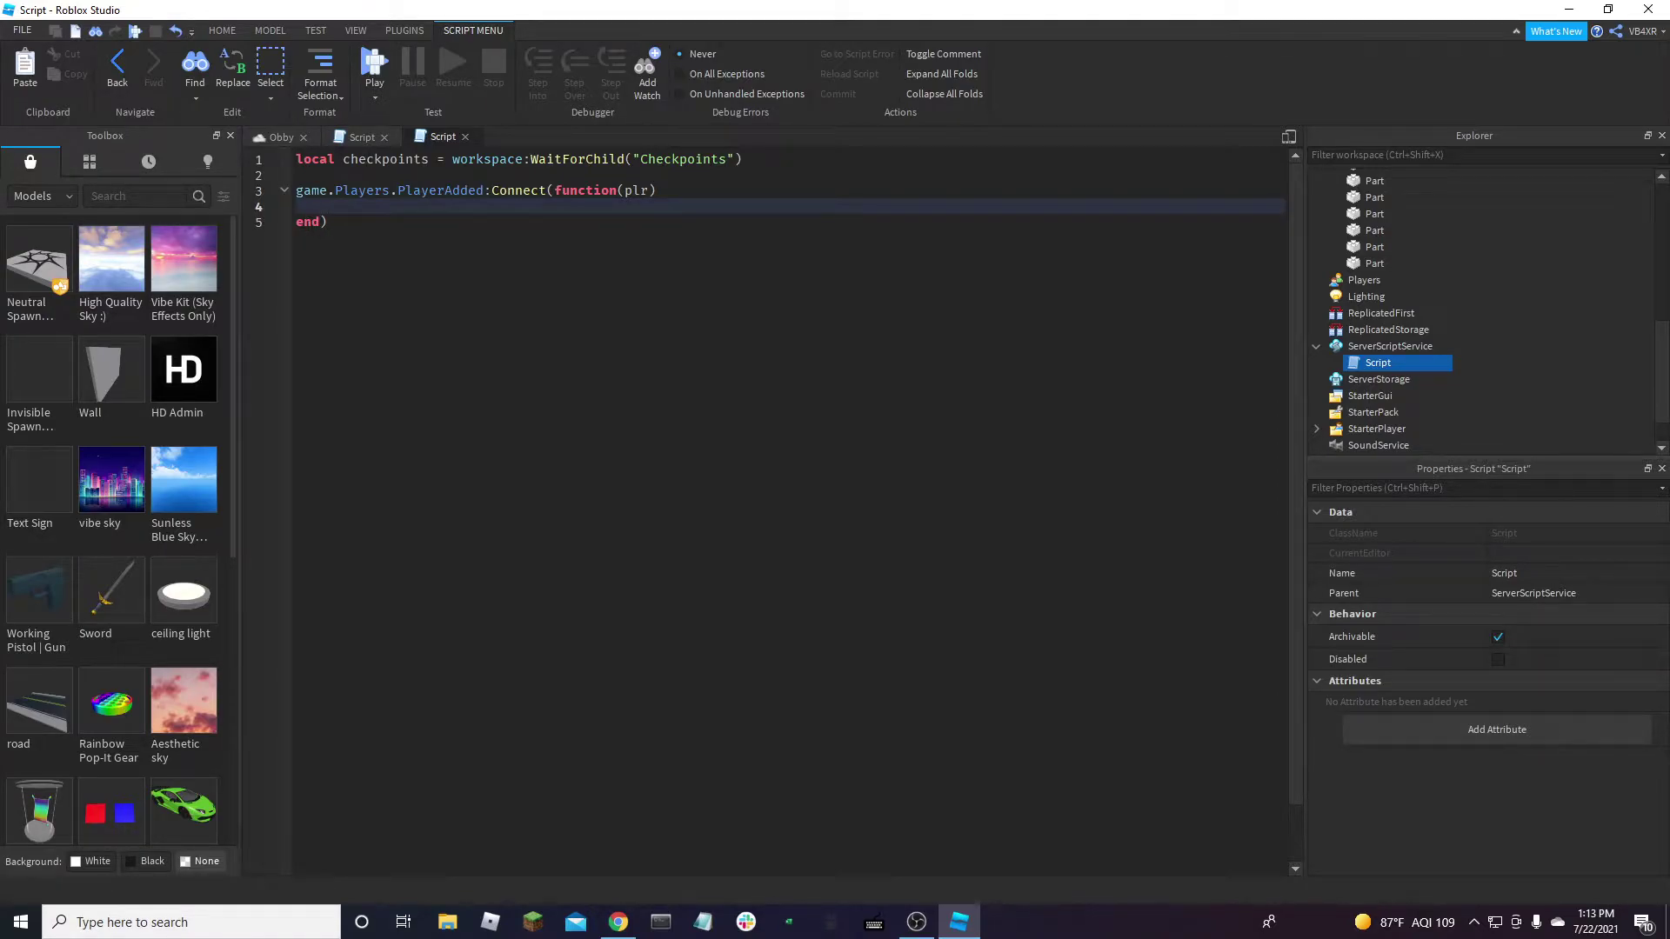
# Inside the PlayerAdded function, declare local leaderstats = Instance.new("Folder")
pyautogui.write('local leaderstats = inst')
pyautogui.press('Tab')
pyautogui.write('.new(')
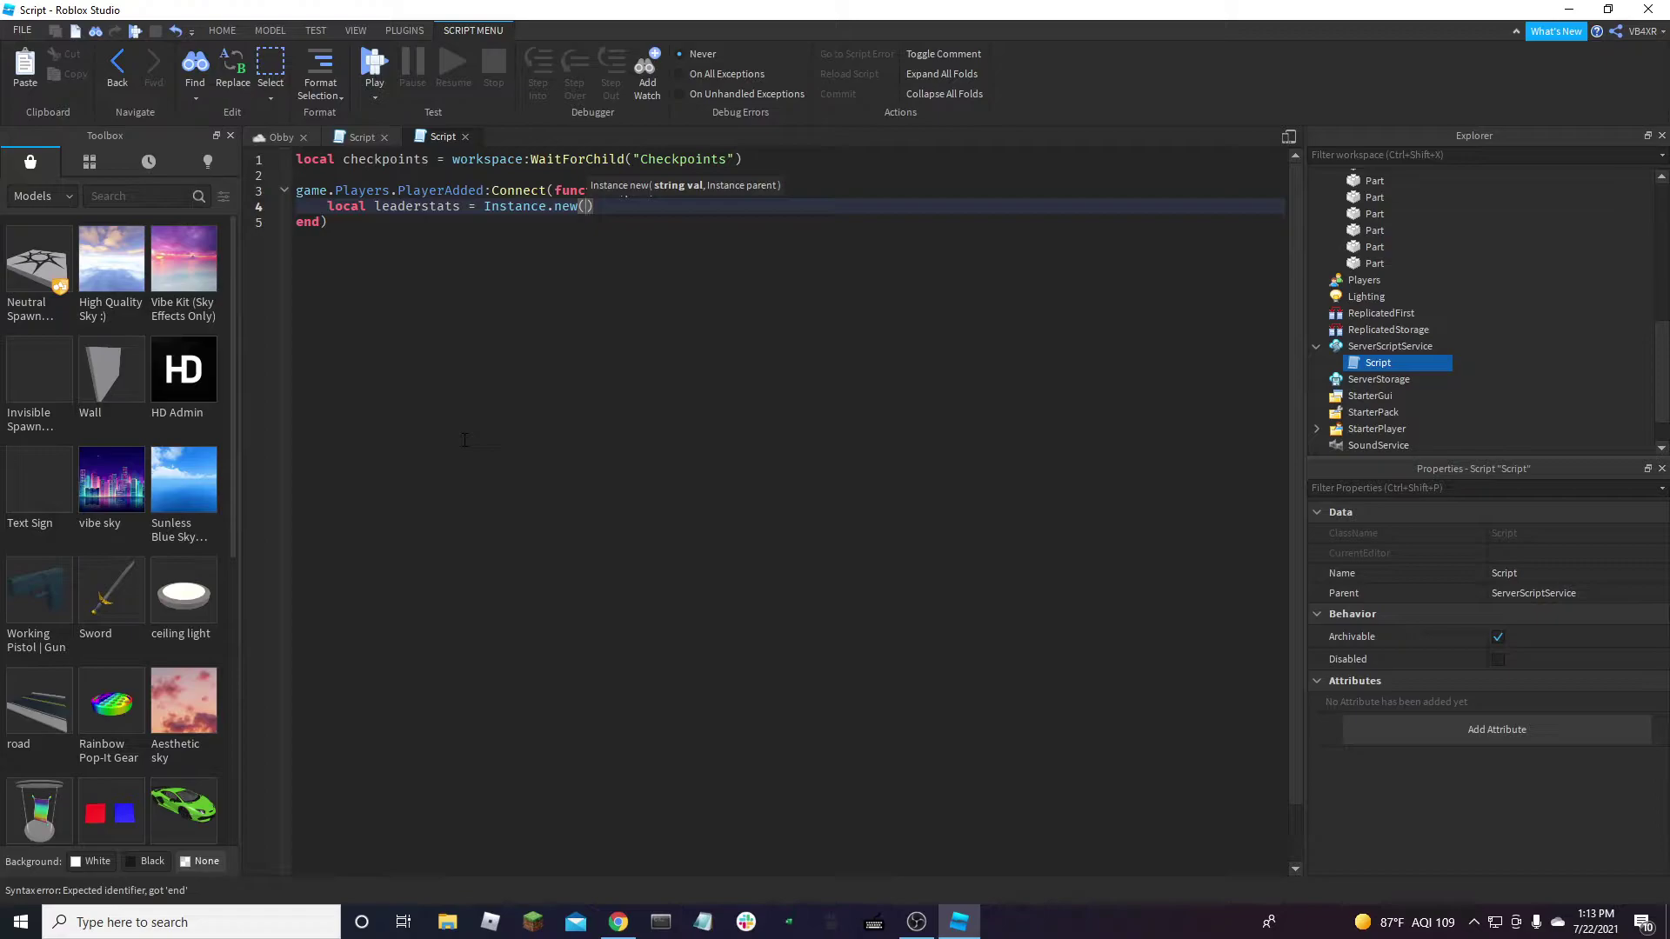
pyautogui.write('"Folder')
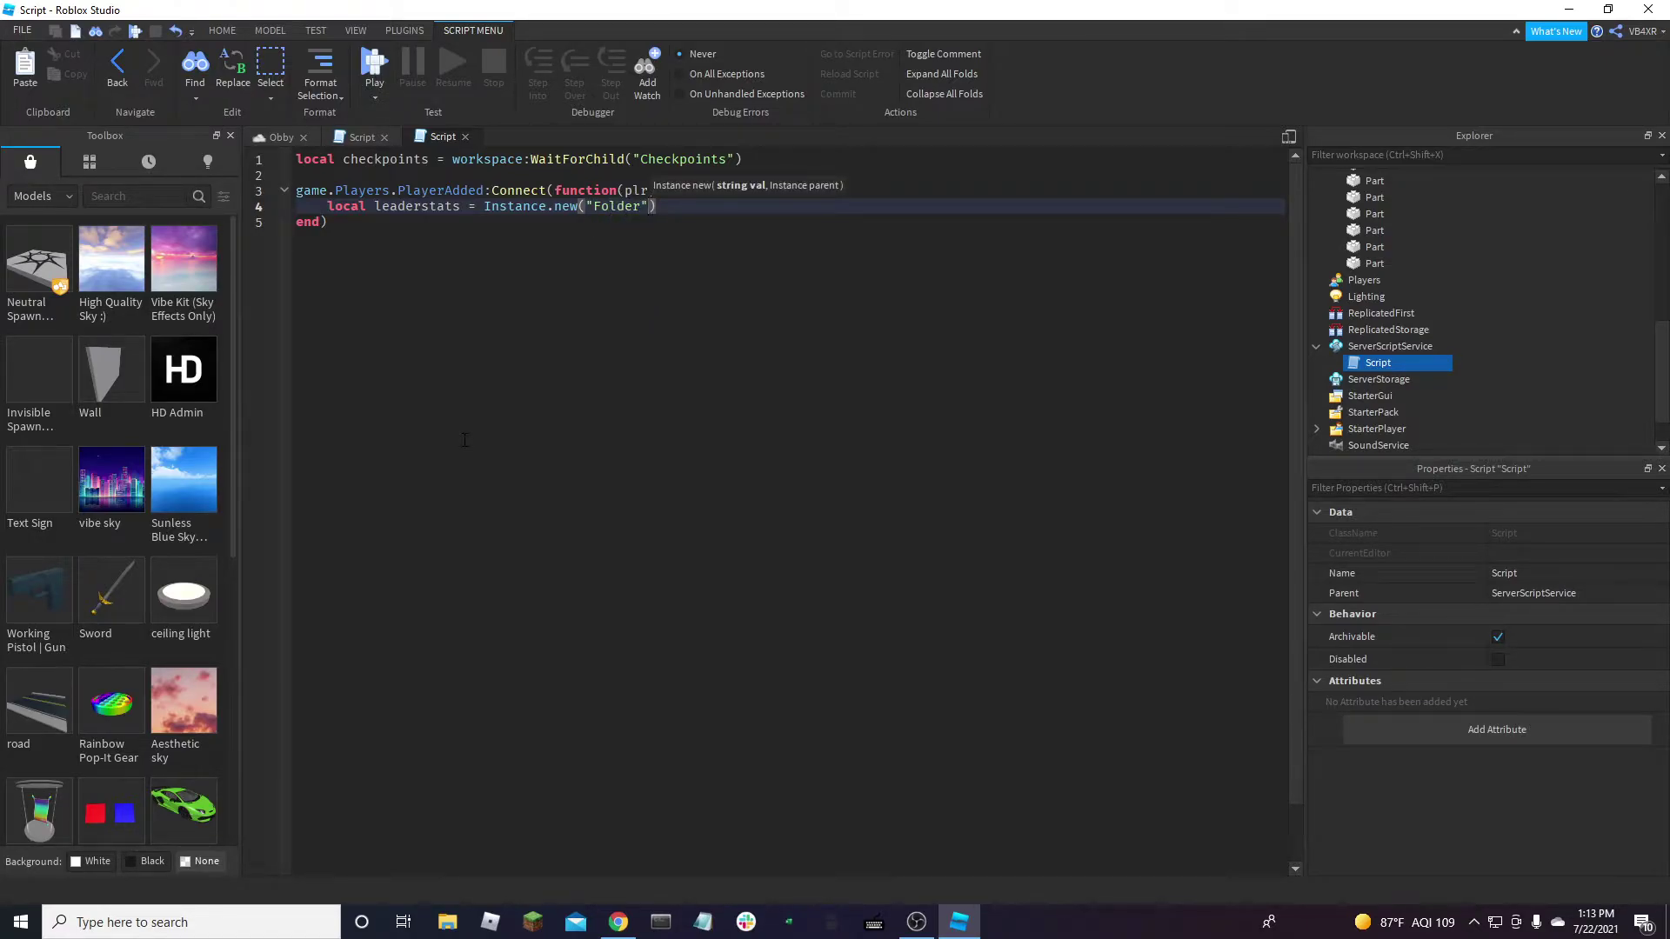
pyautogui.press('Right')
pyautogui.press('Return')
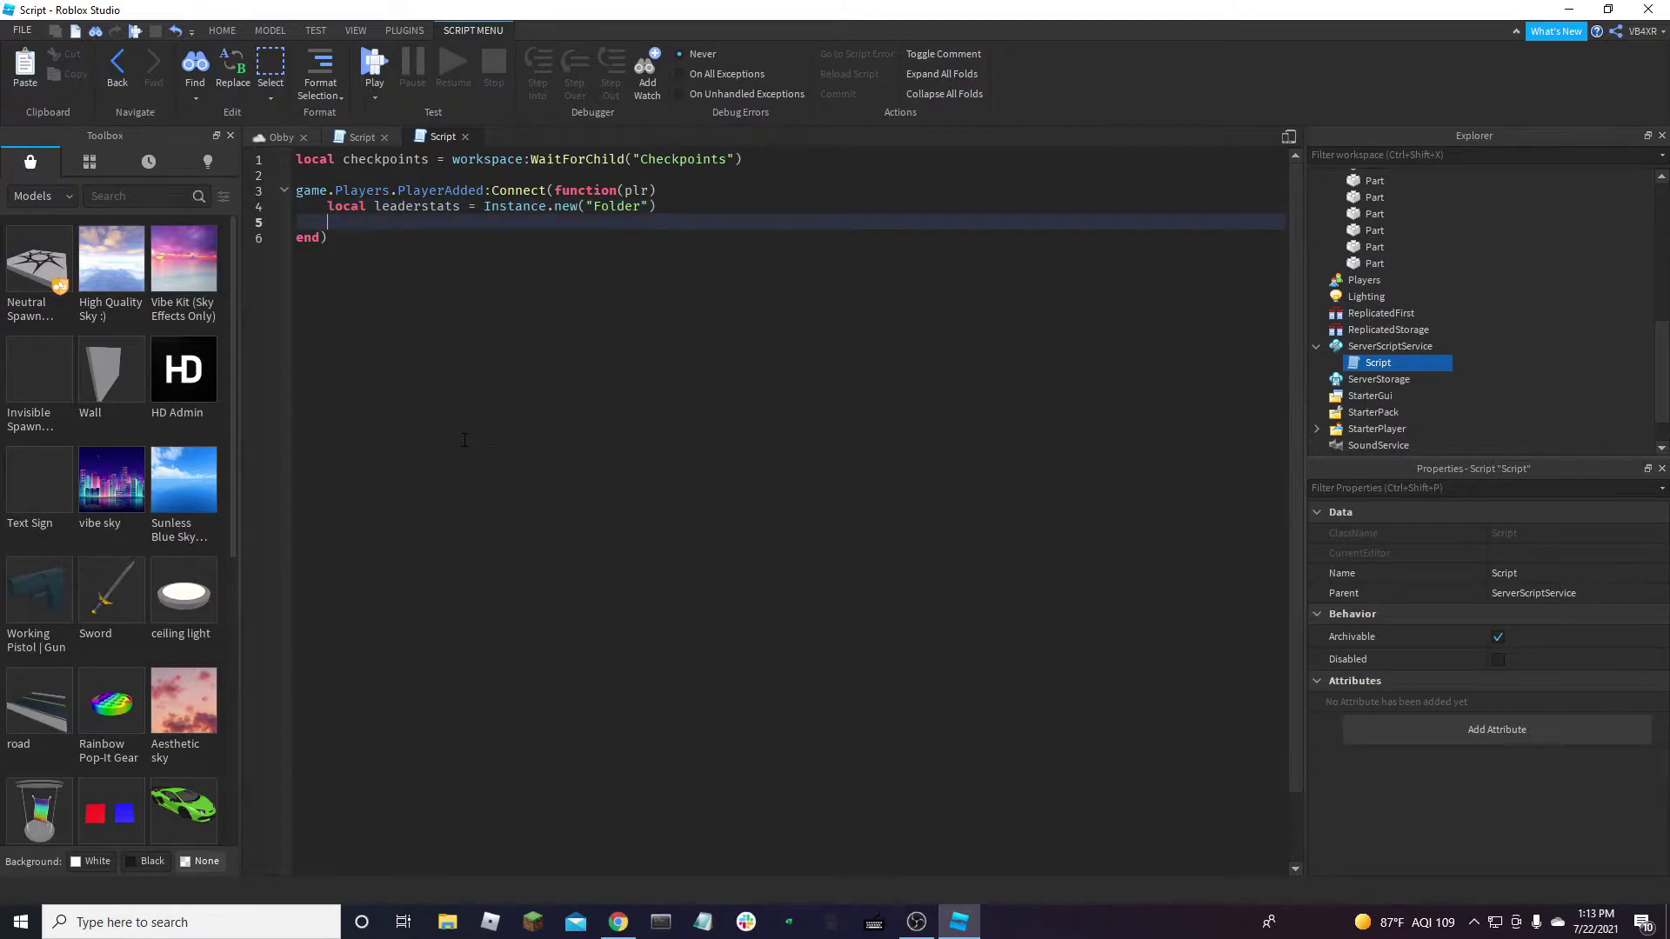
# Set leaderstats.Name to "leaderstats" and leaderstats.Parent to plr
pyautogui.write('leaderstats')
pyautogui.write('.Name')
pyautogui.write(' = ""')
pyautogui.write('leaderst')
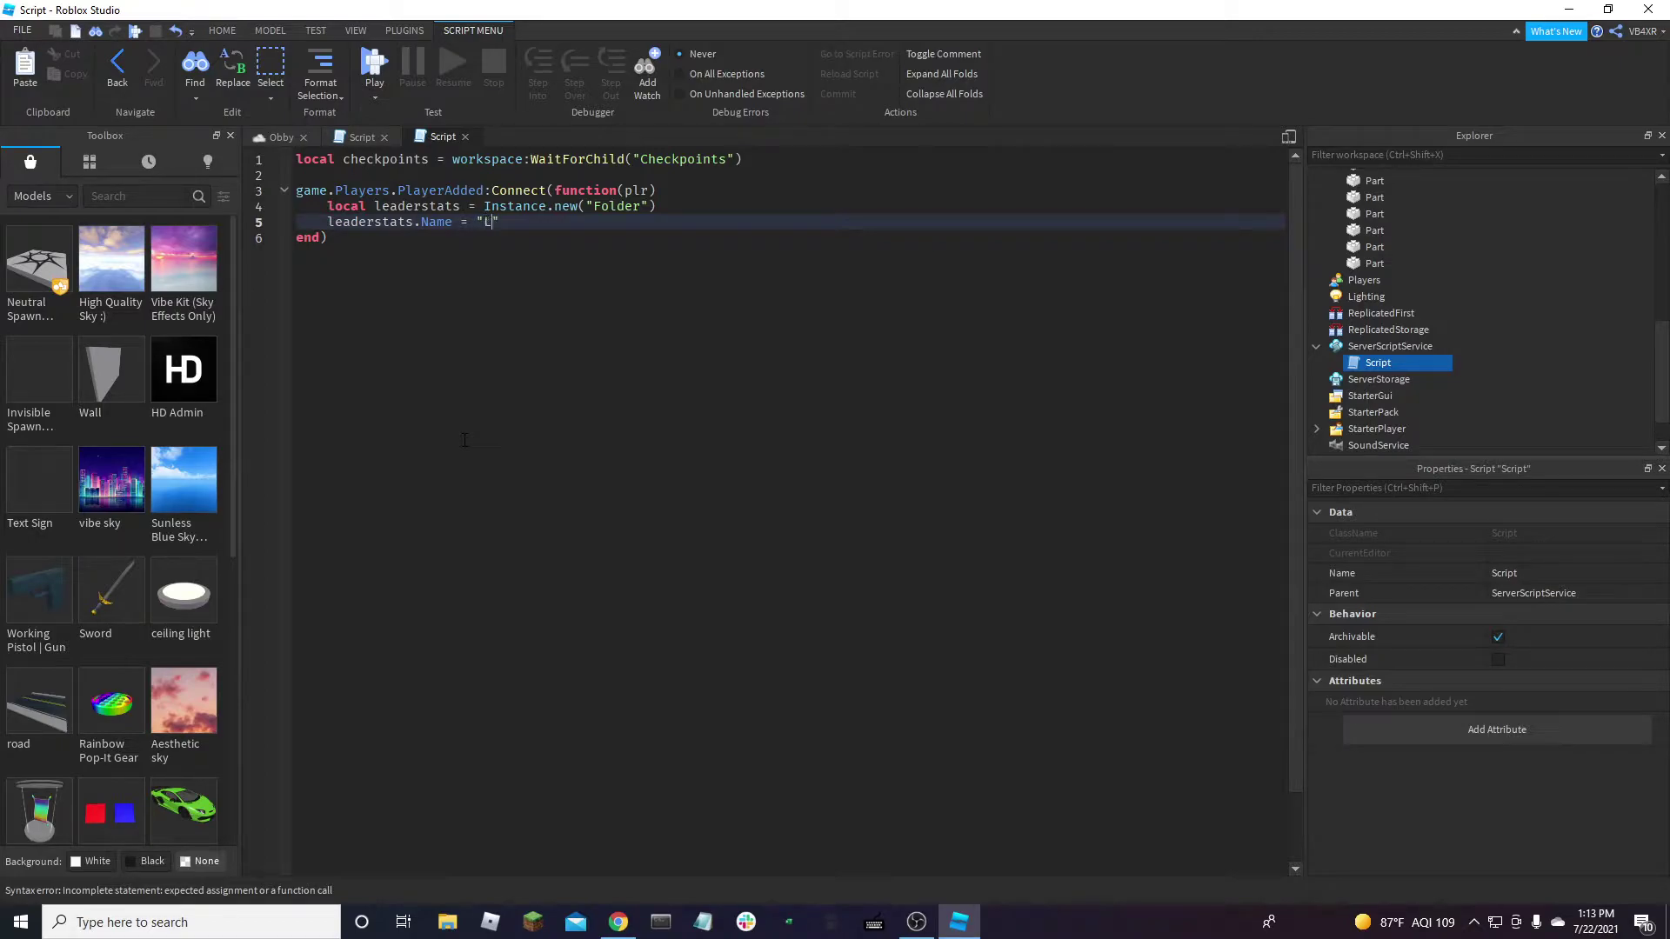
pyautogui.write('ats')
pyautogui.press('Return')
pyautogui.write('leaderstats')
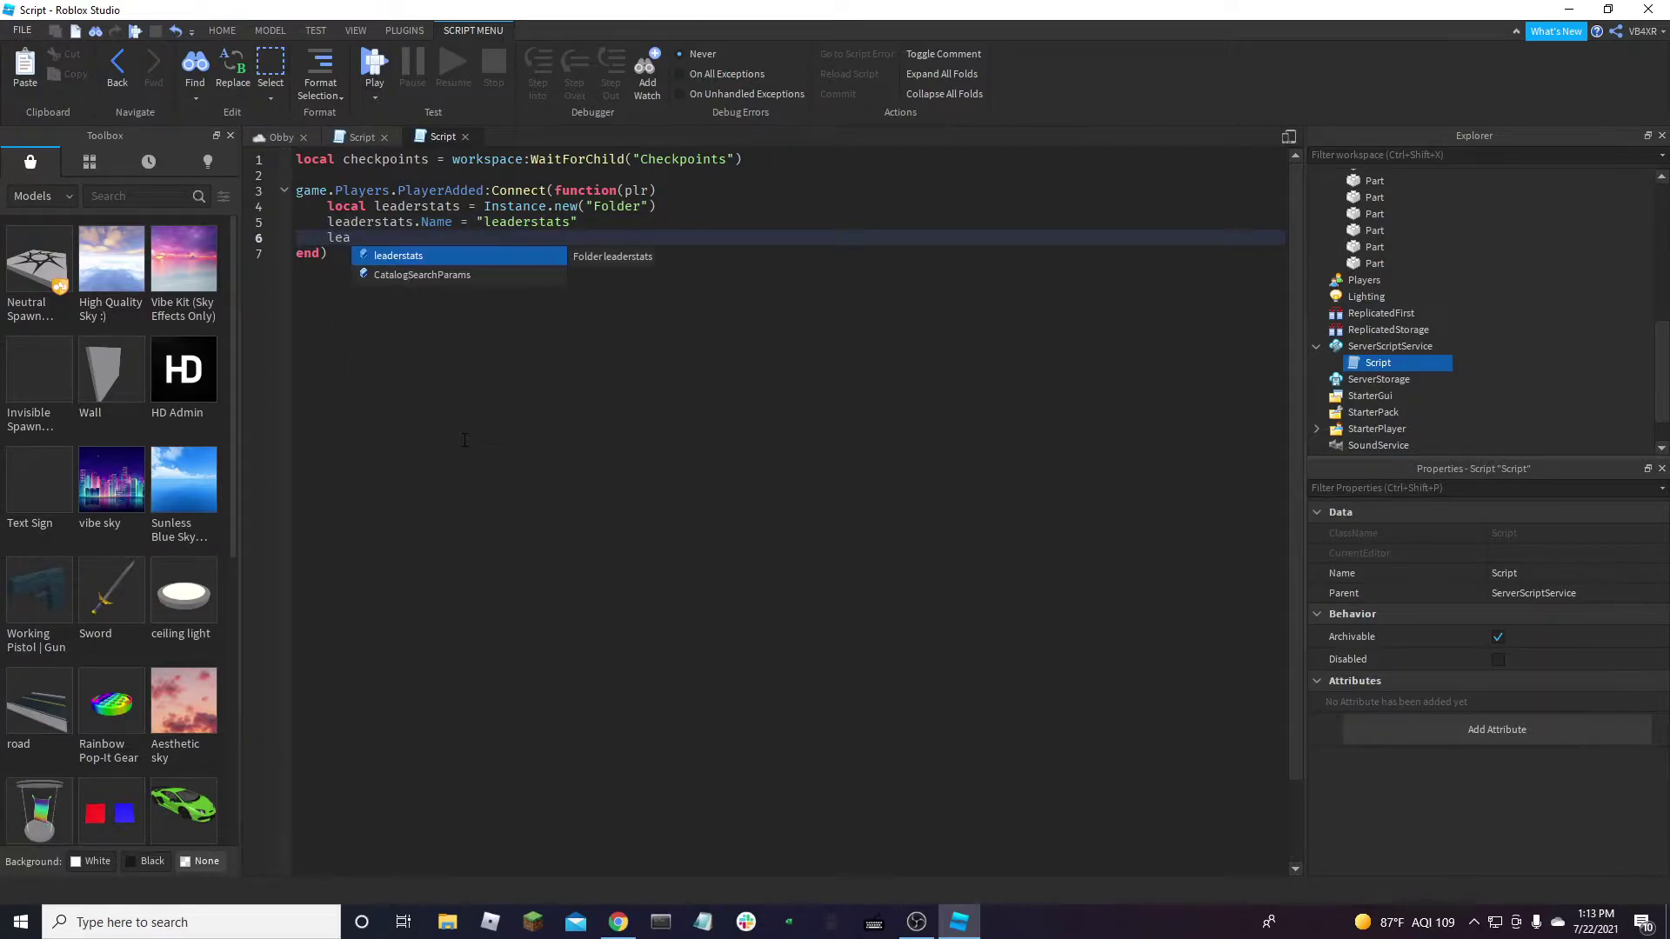
pyautogui.write('.P')
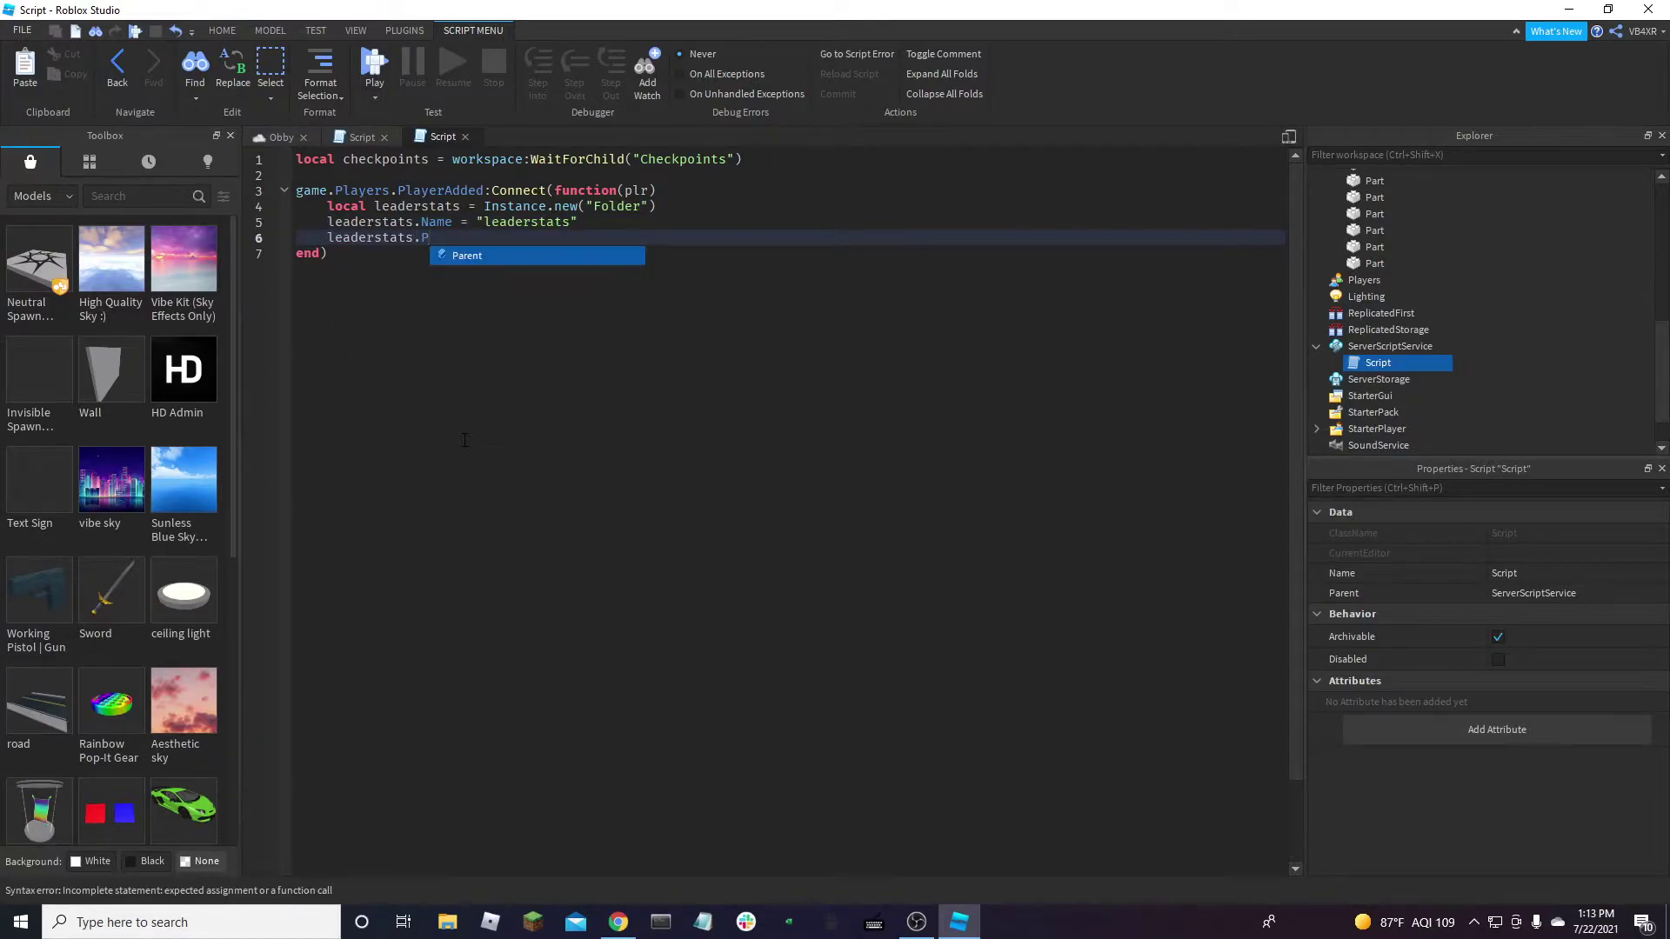
pyautogui.write('arent = plr')
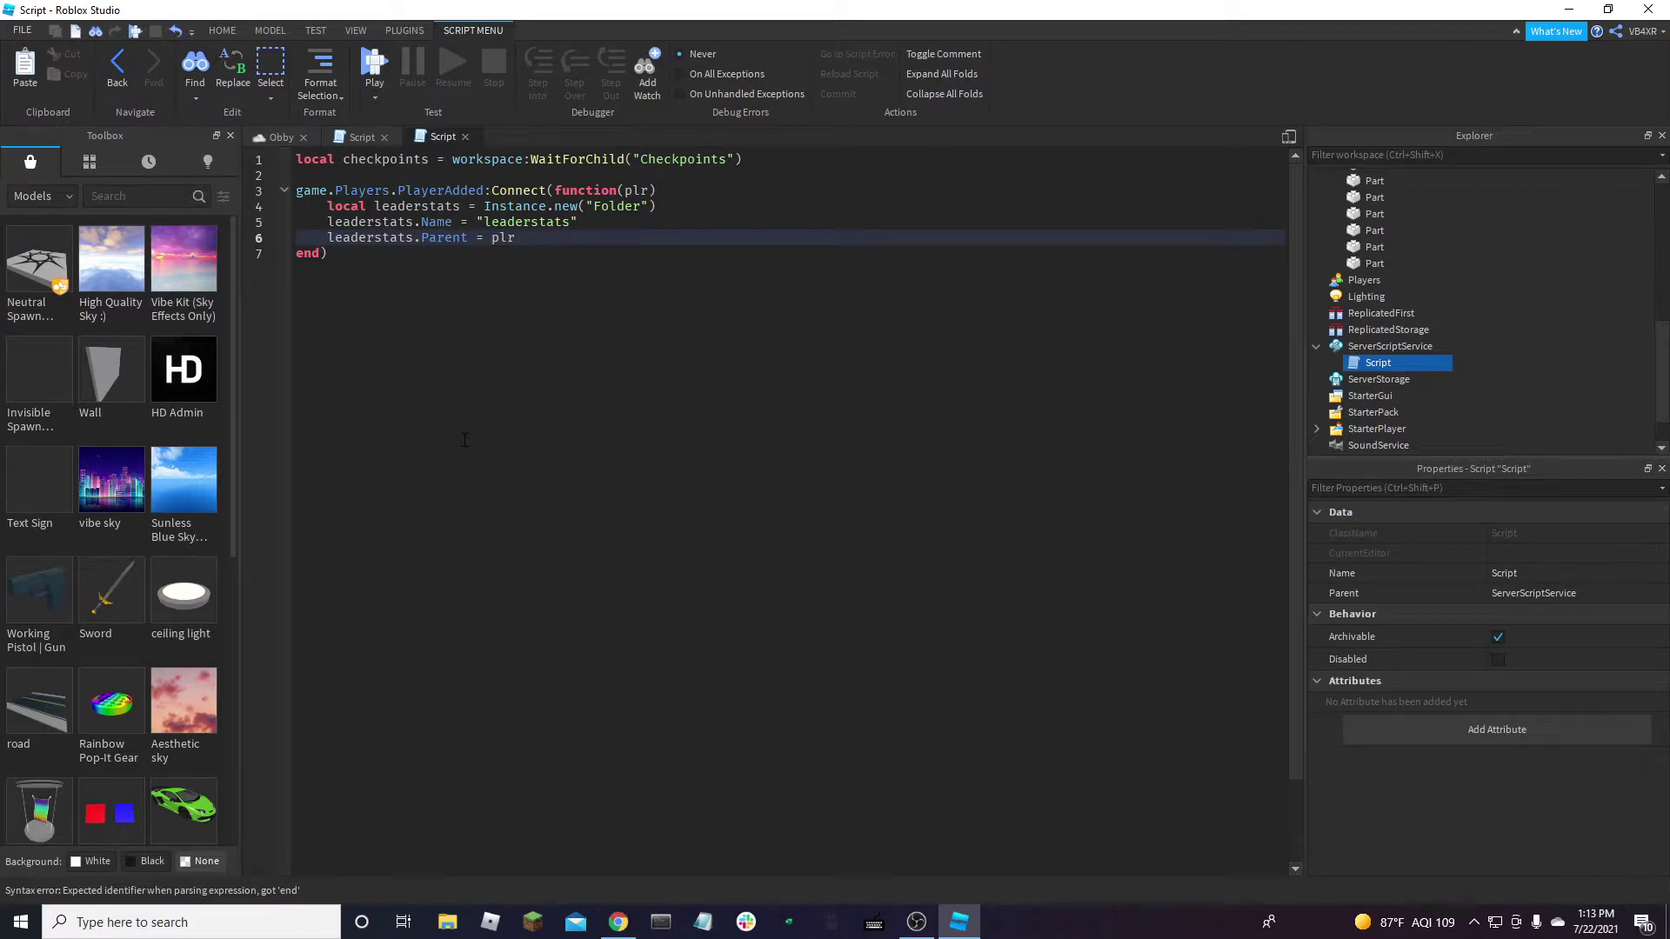
# After a blank line below the leaderstats code, declare local v = Instance.new("IntValue")
pyautogui.press('Return')
pyautogui.press('Return')
pyautogui.write('local v =')
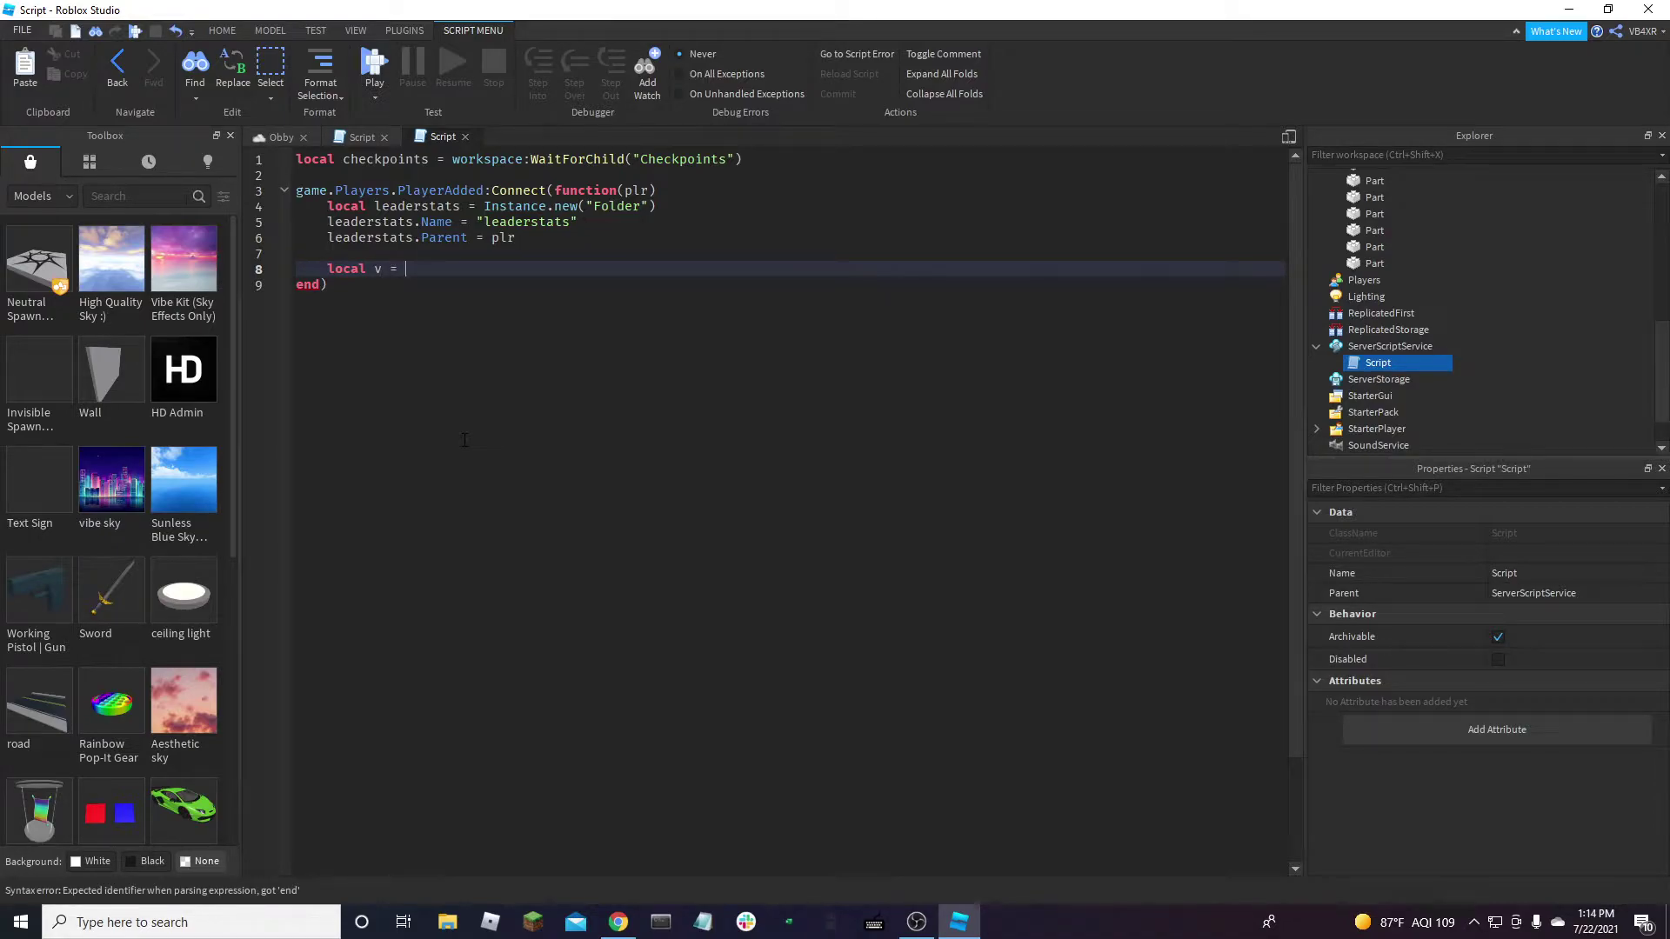
pyautogui.write('Instance.new()')
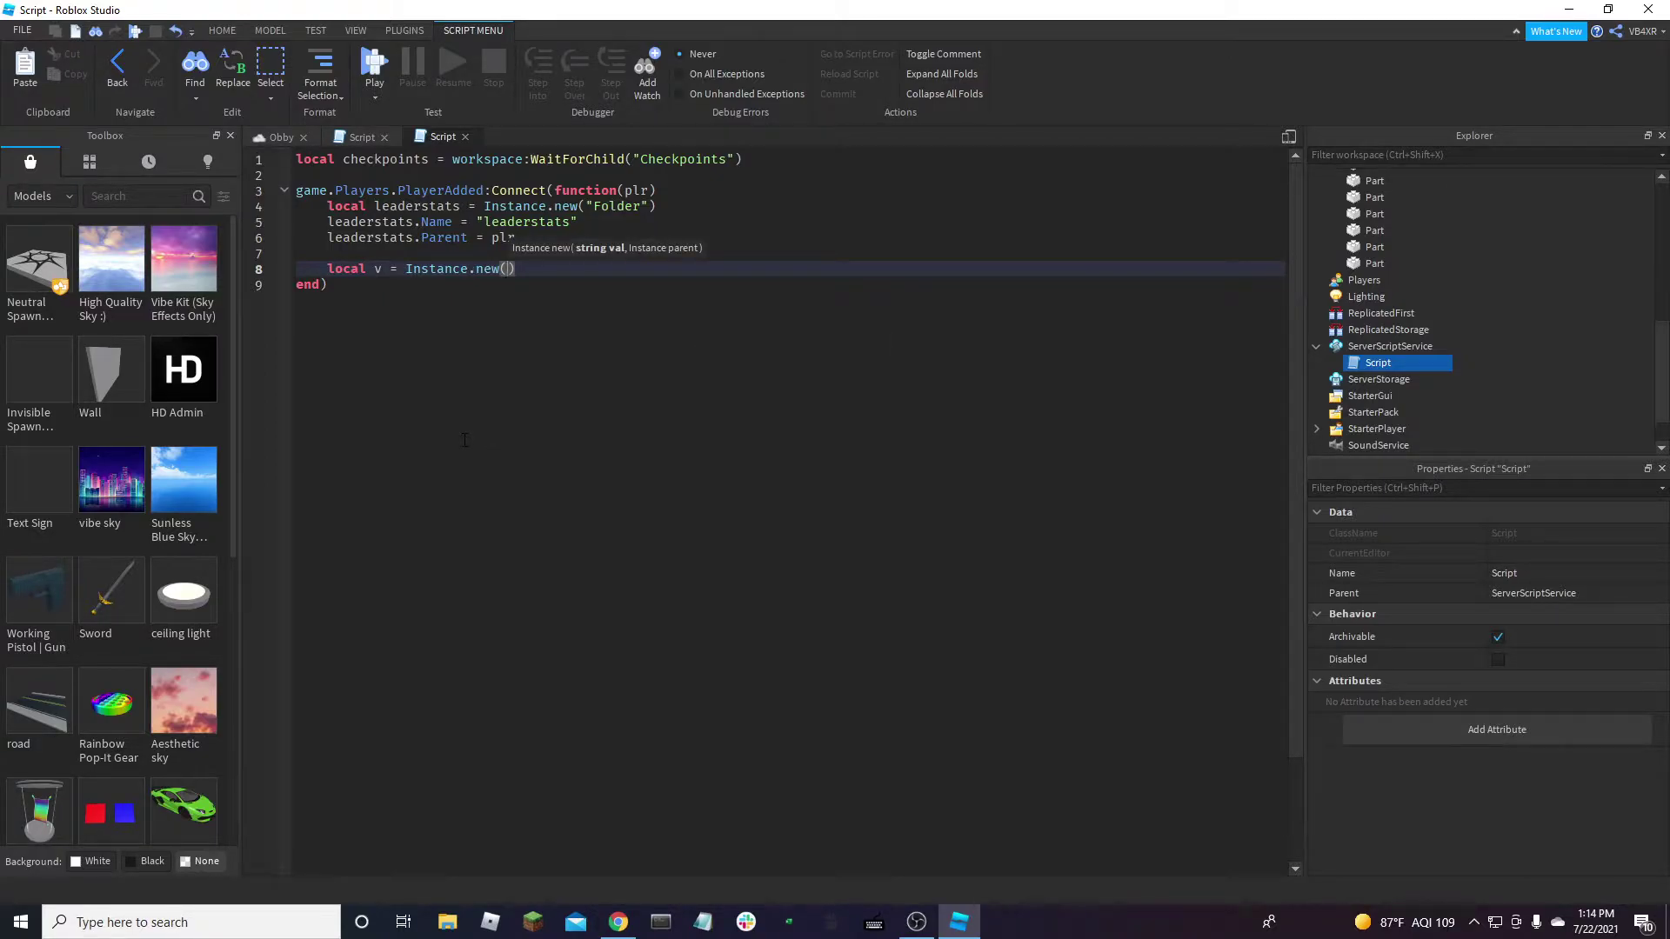
pyautogui.write('"')
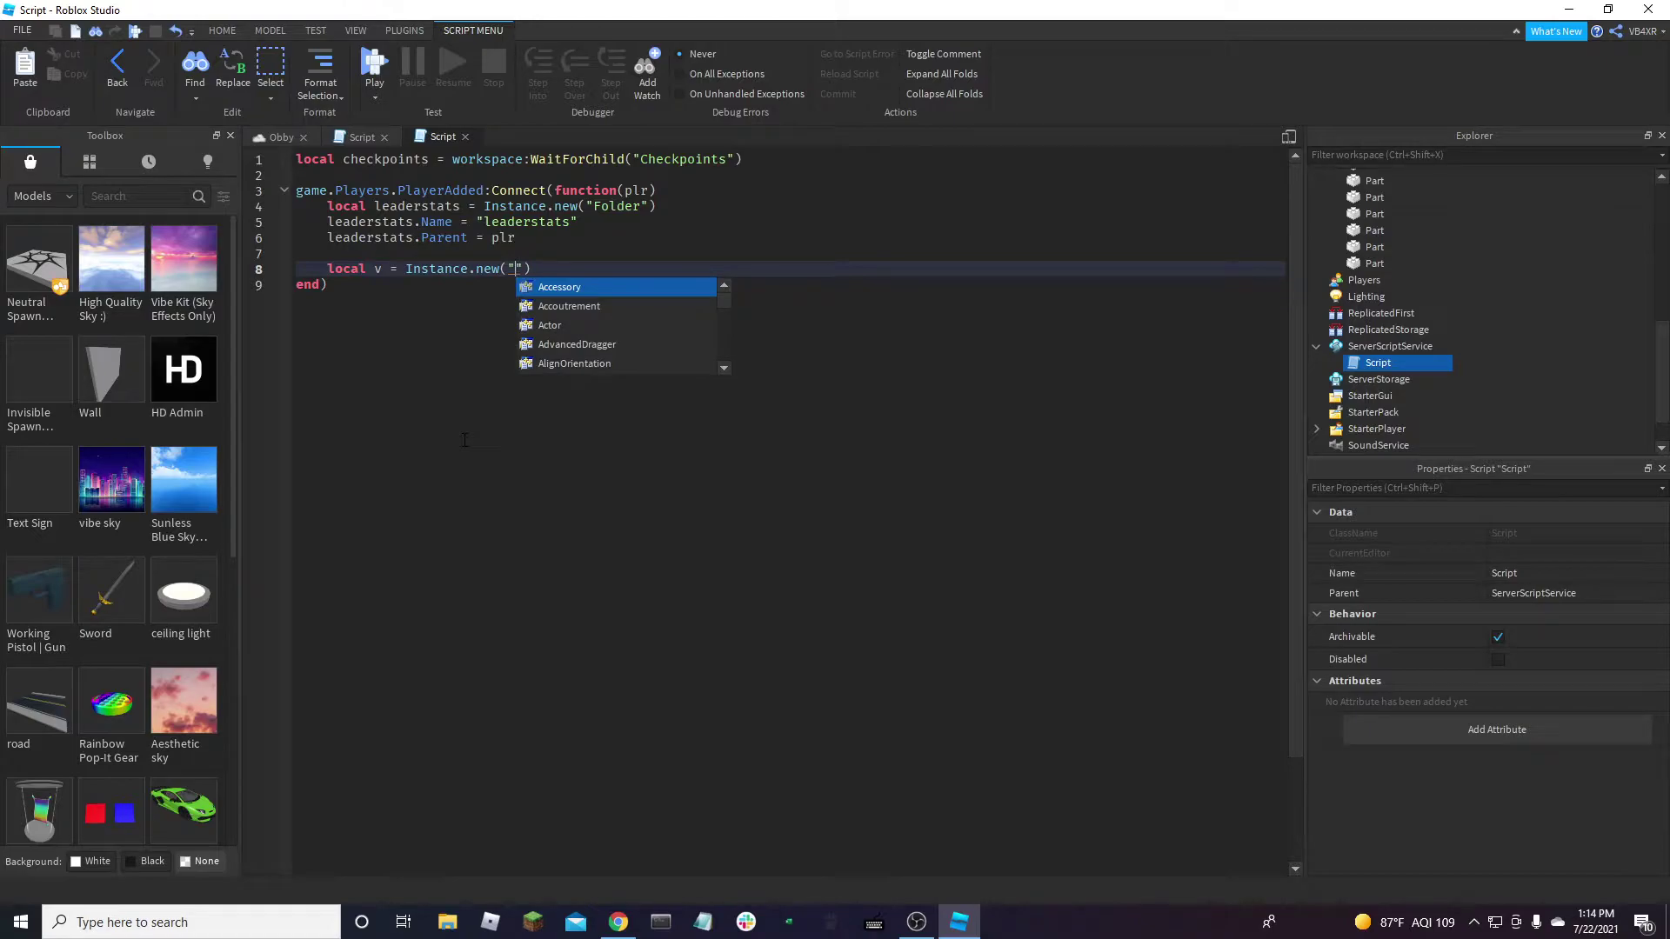
pyautogui.write('IntValue')
pyautogui.press('Tab')
pyautogui.press('Right')
pyautogui.press('Return')
# Name the new value object with the line v.Name = "Stage"
pyautogui.write('v.')
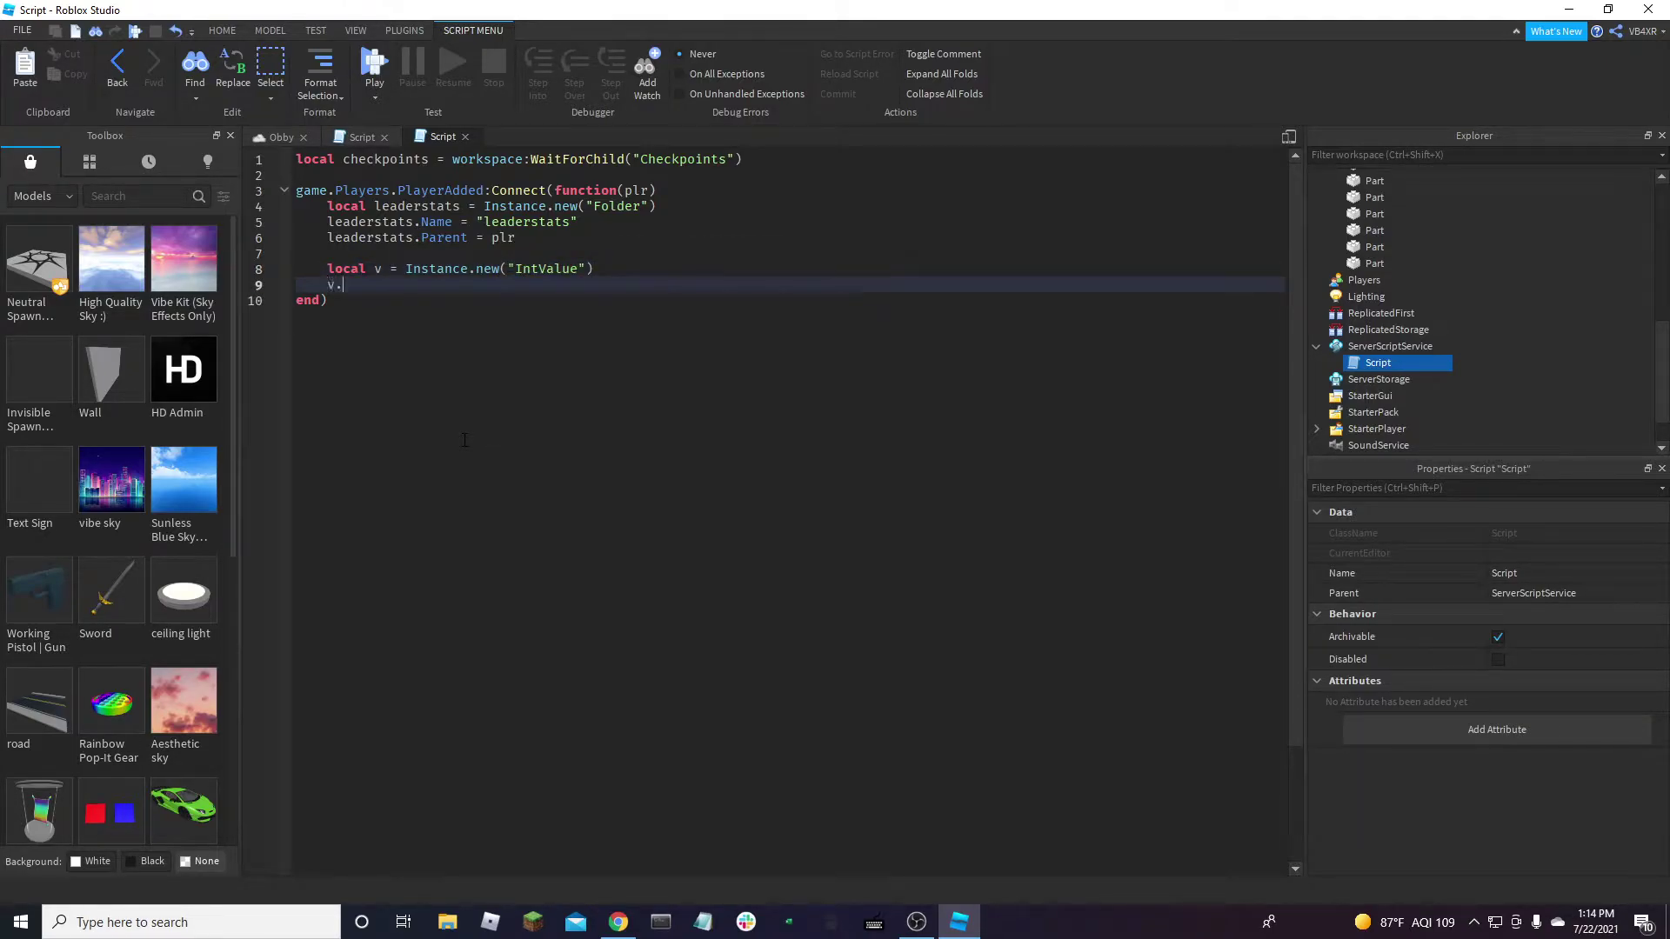
pyautogui.write('Name')
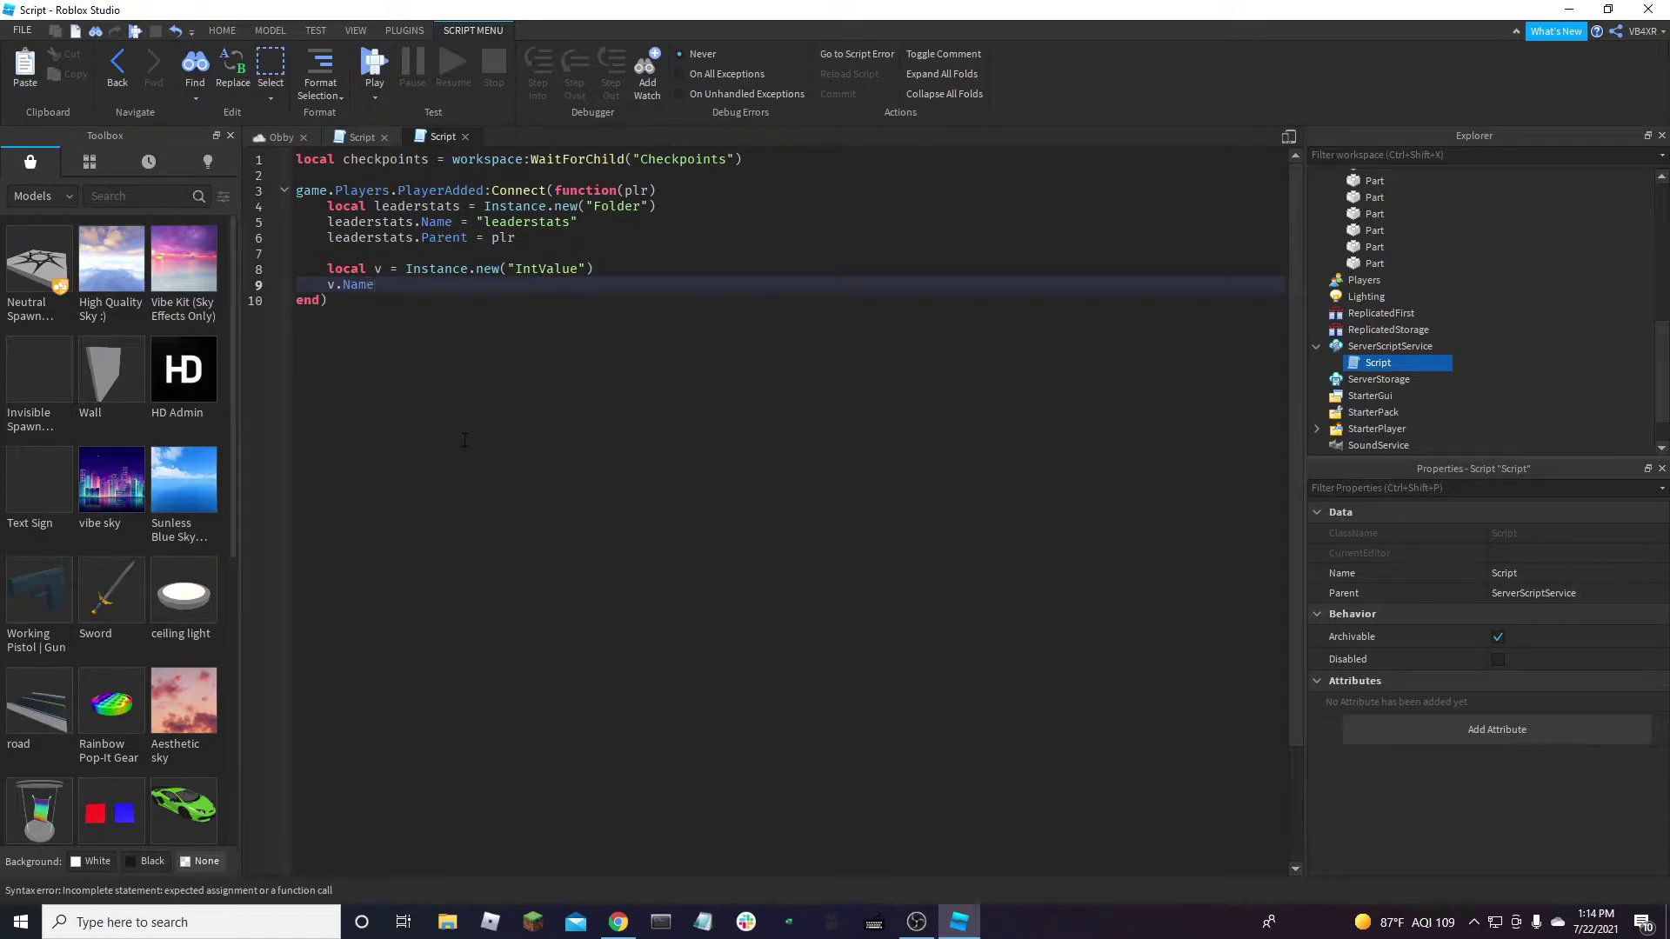
pyautogui.write(' - "Stage"')
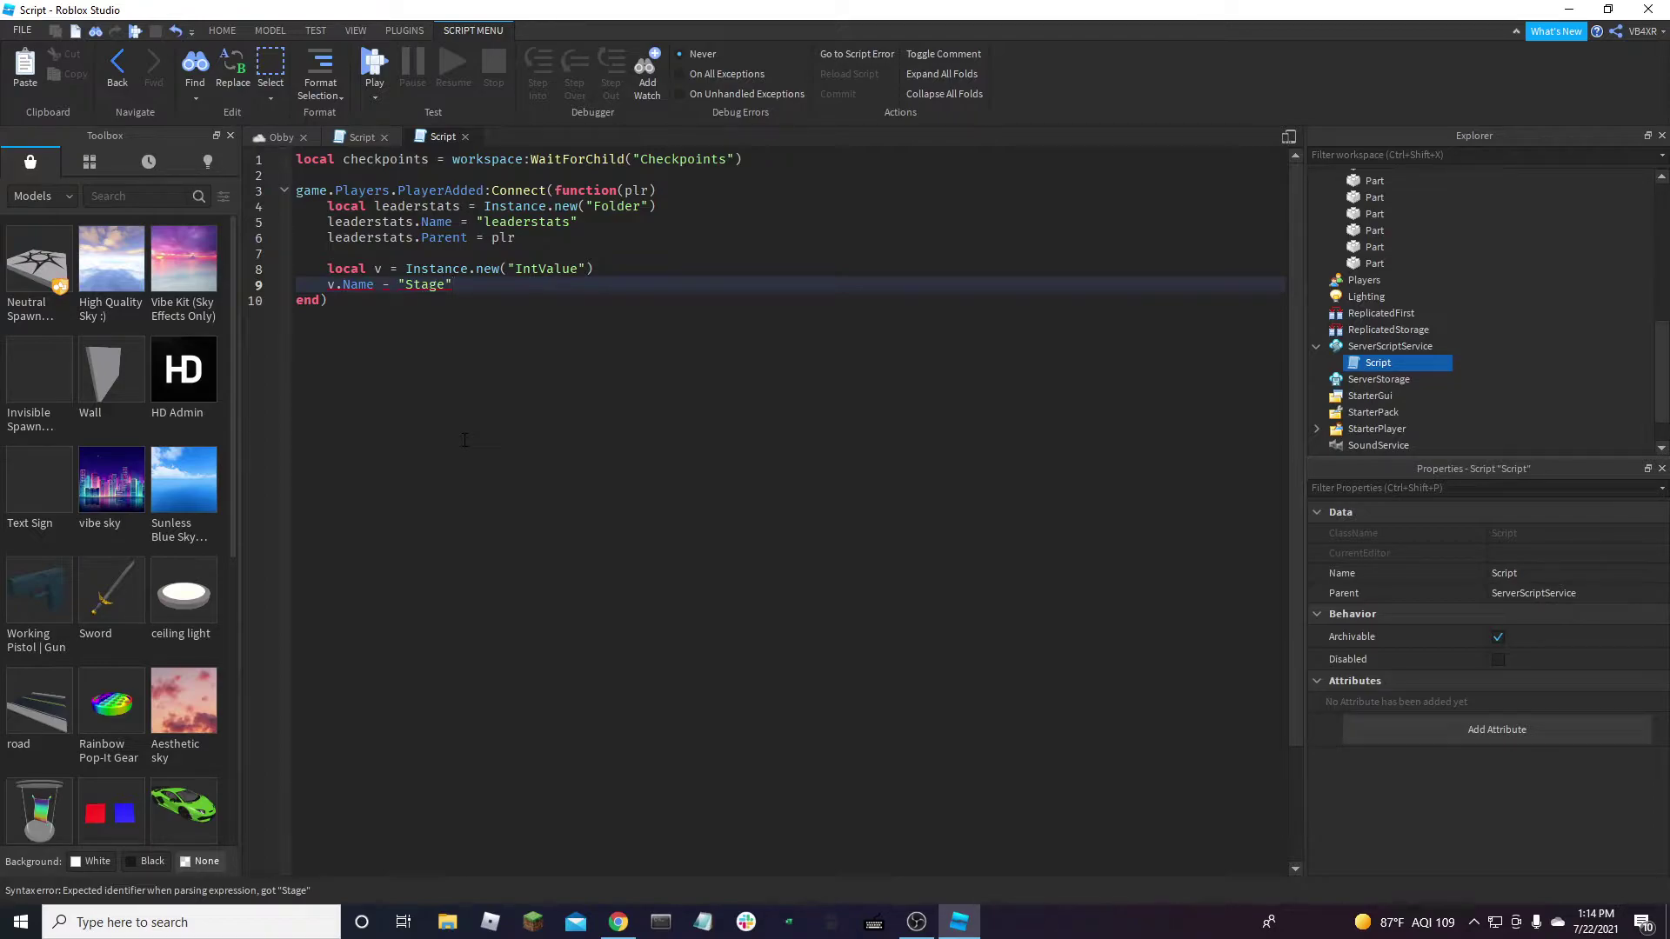
pyautogui.press('BackSpace')
pyautogui.write('=')
pyautogui.press('Return')
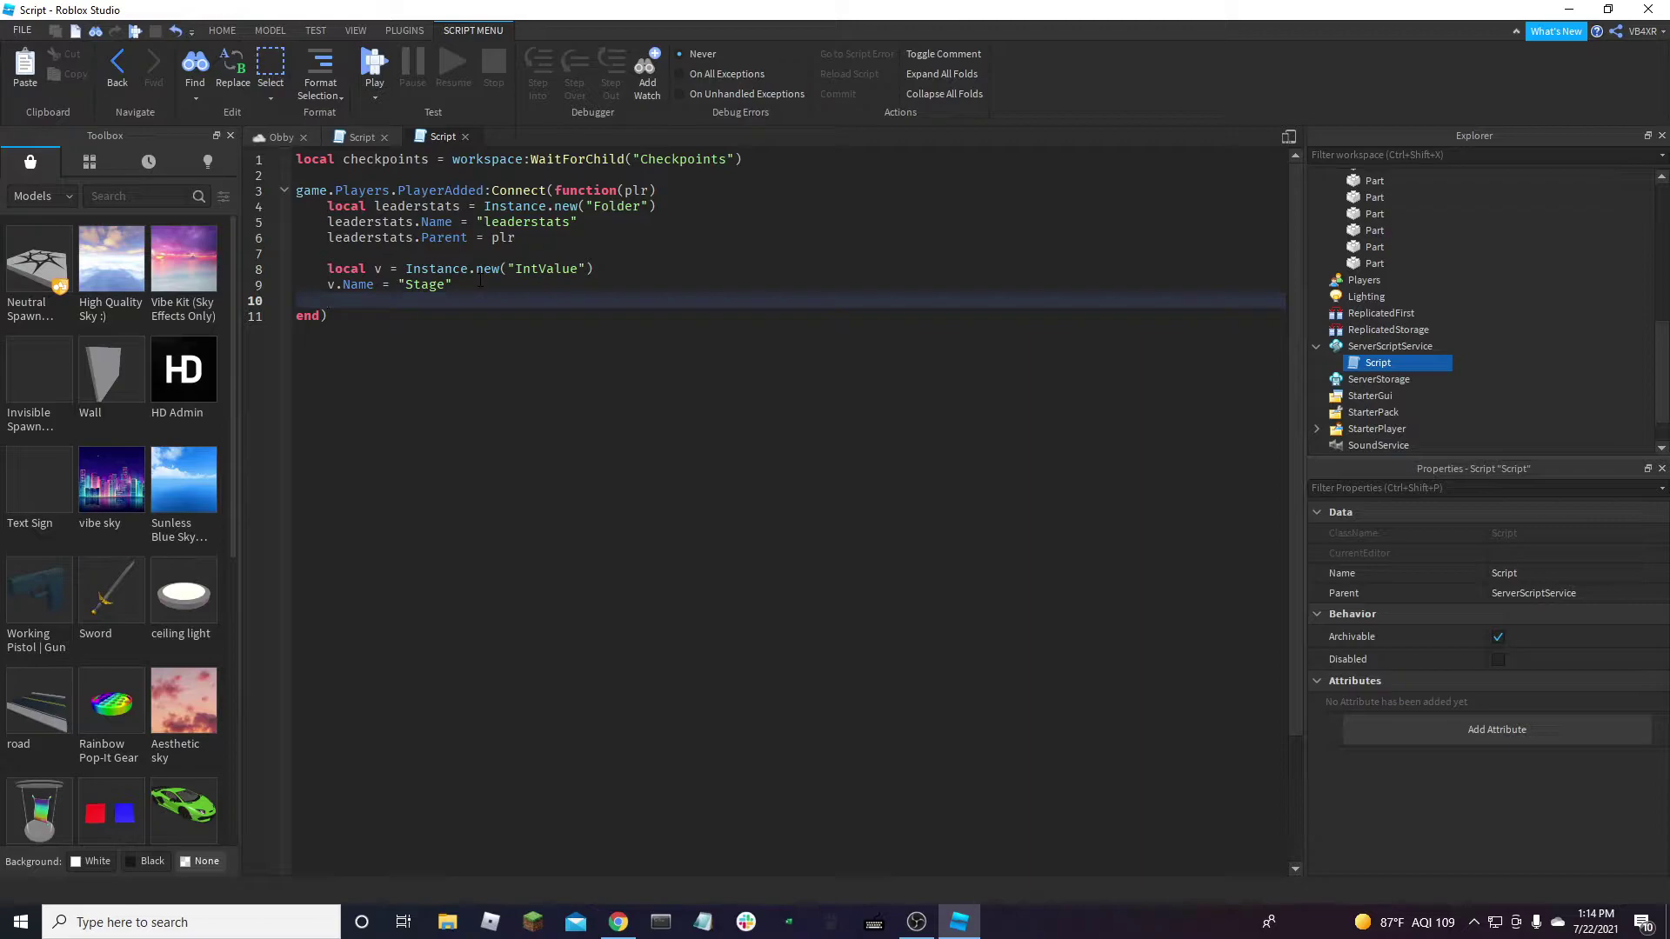
# Set v.Value to 1 and v.Parent to leaderstats on the following lines
pyautogui.write('v.Value')
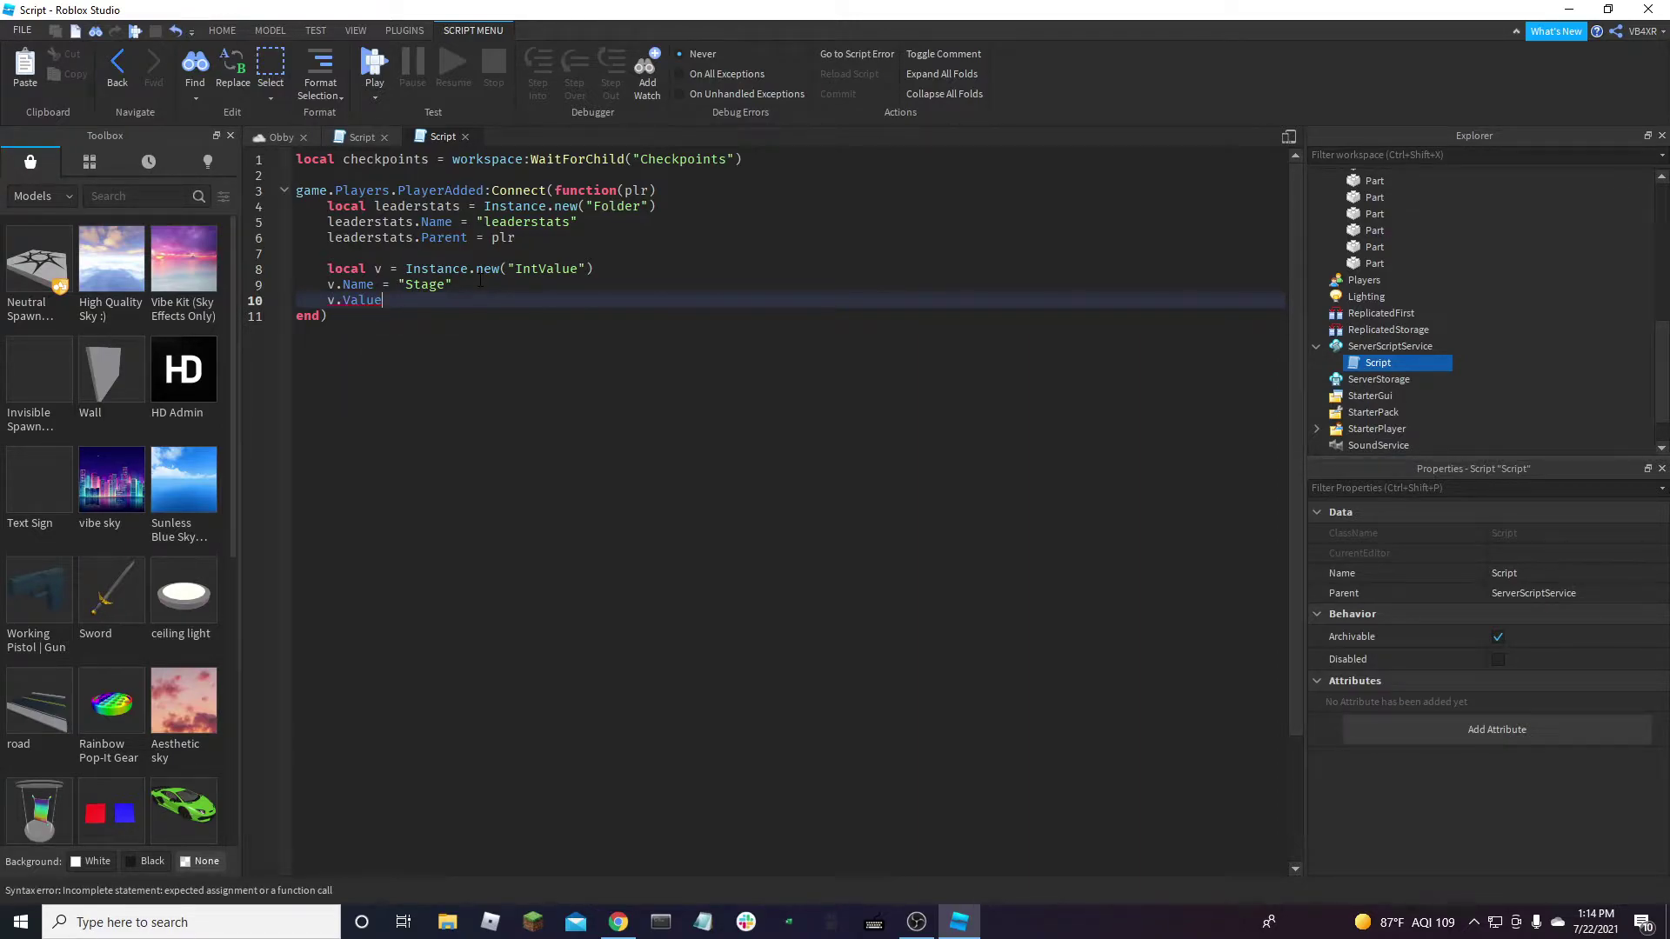
pyautogui.write(' = 1')
pyautogui.press('Return')
pyautogui.write('v.Paren')
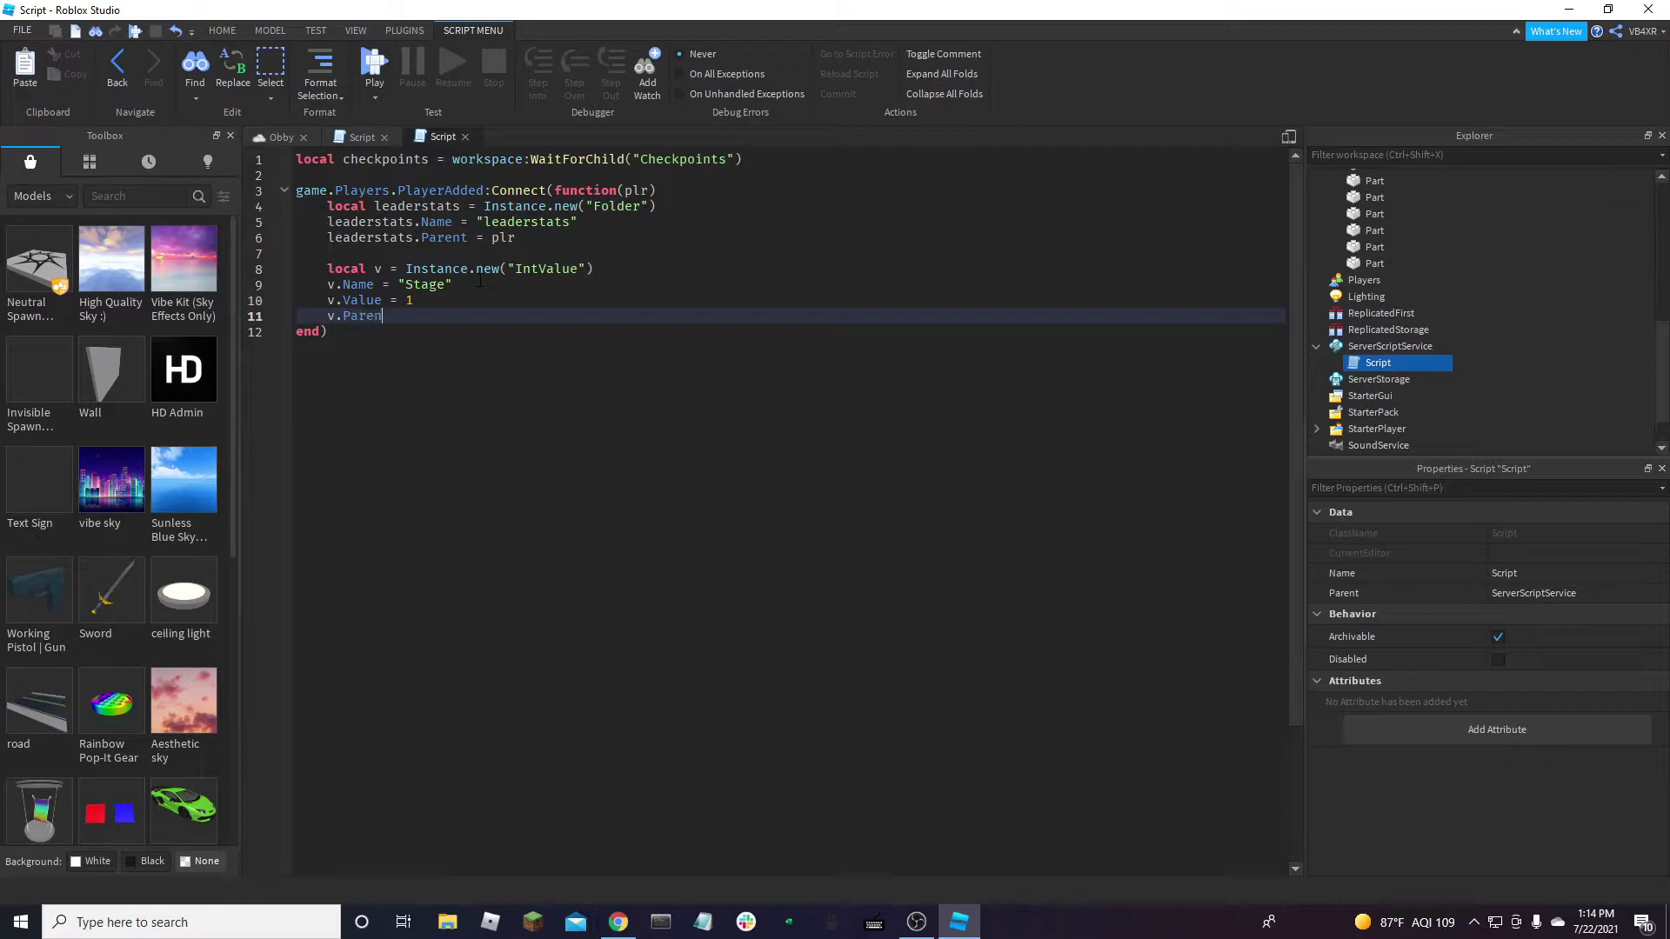
pyautogui.write('t = le')
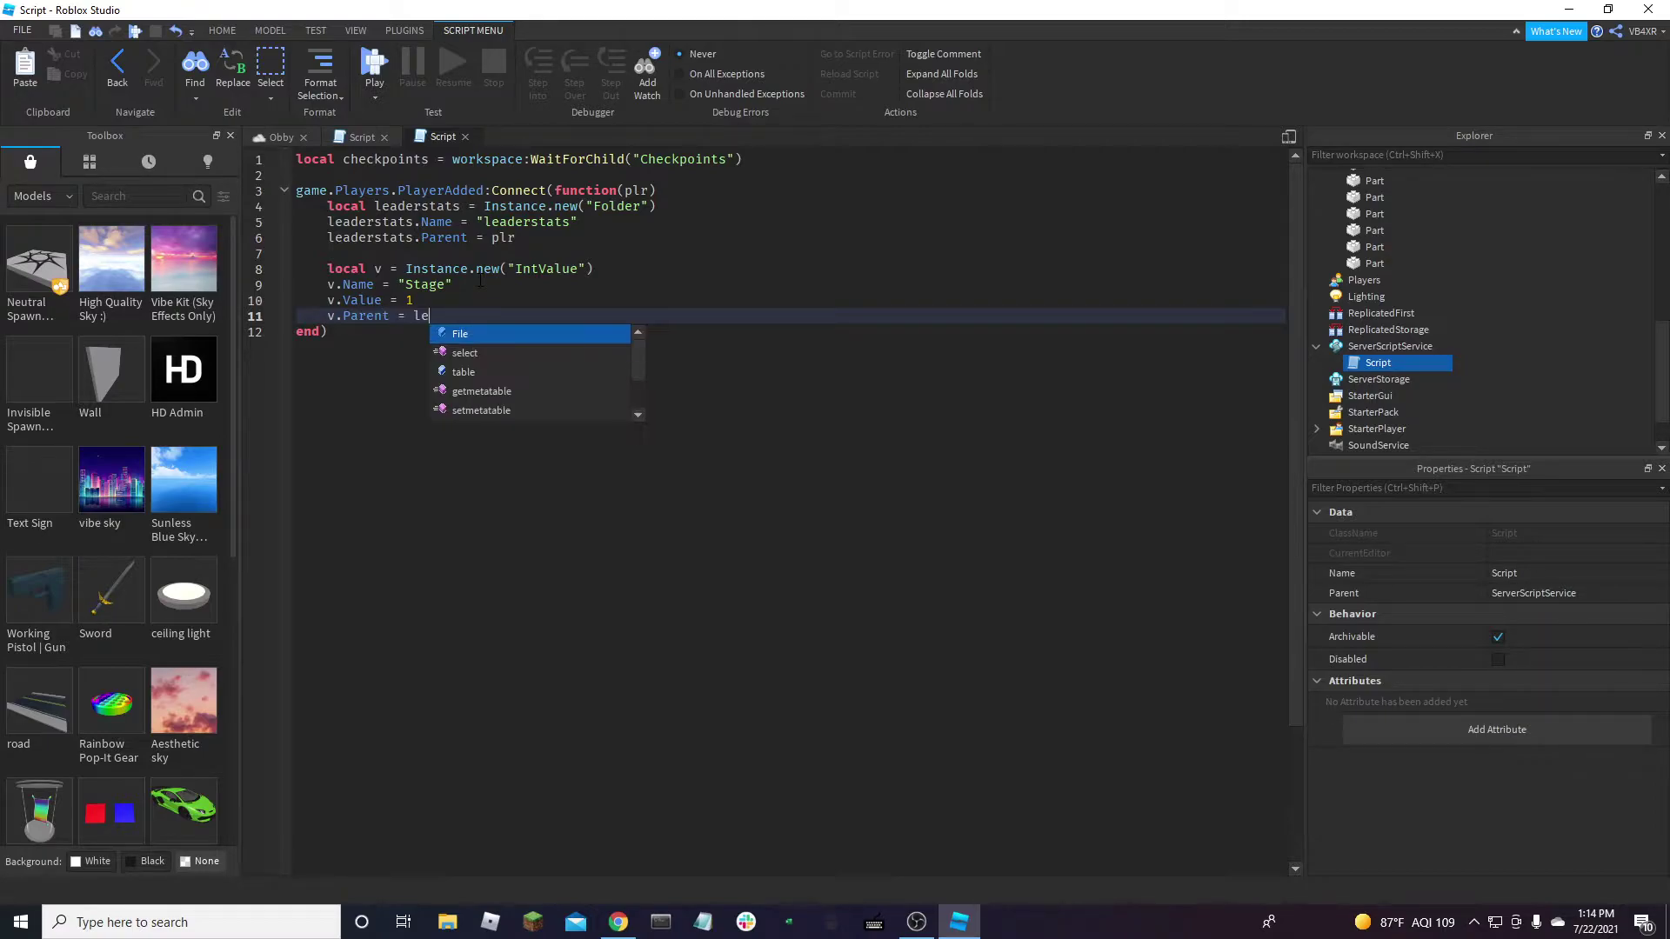
pyautogui.write('aderstats')
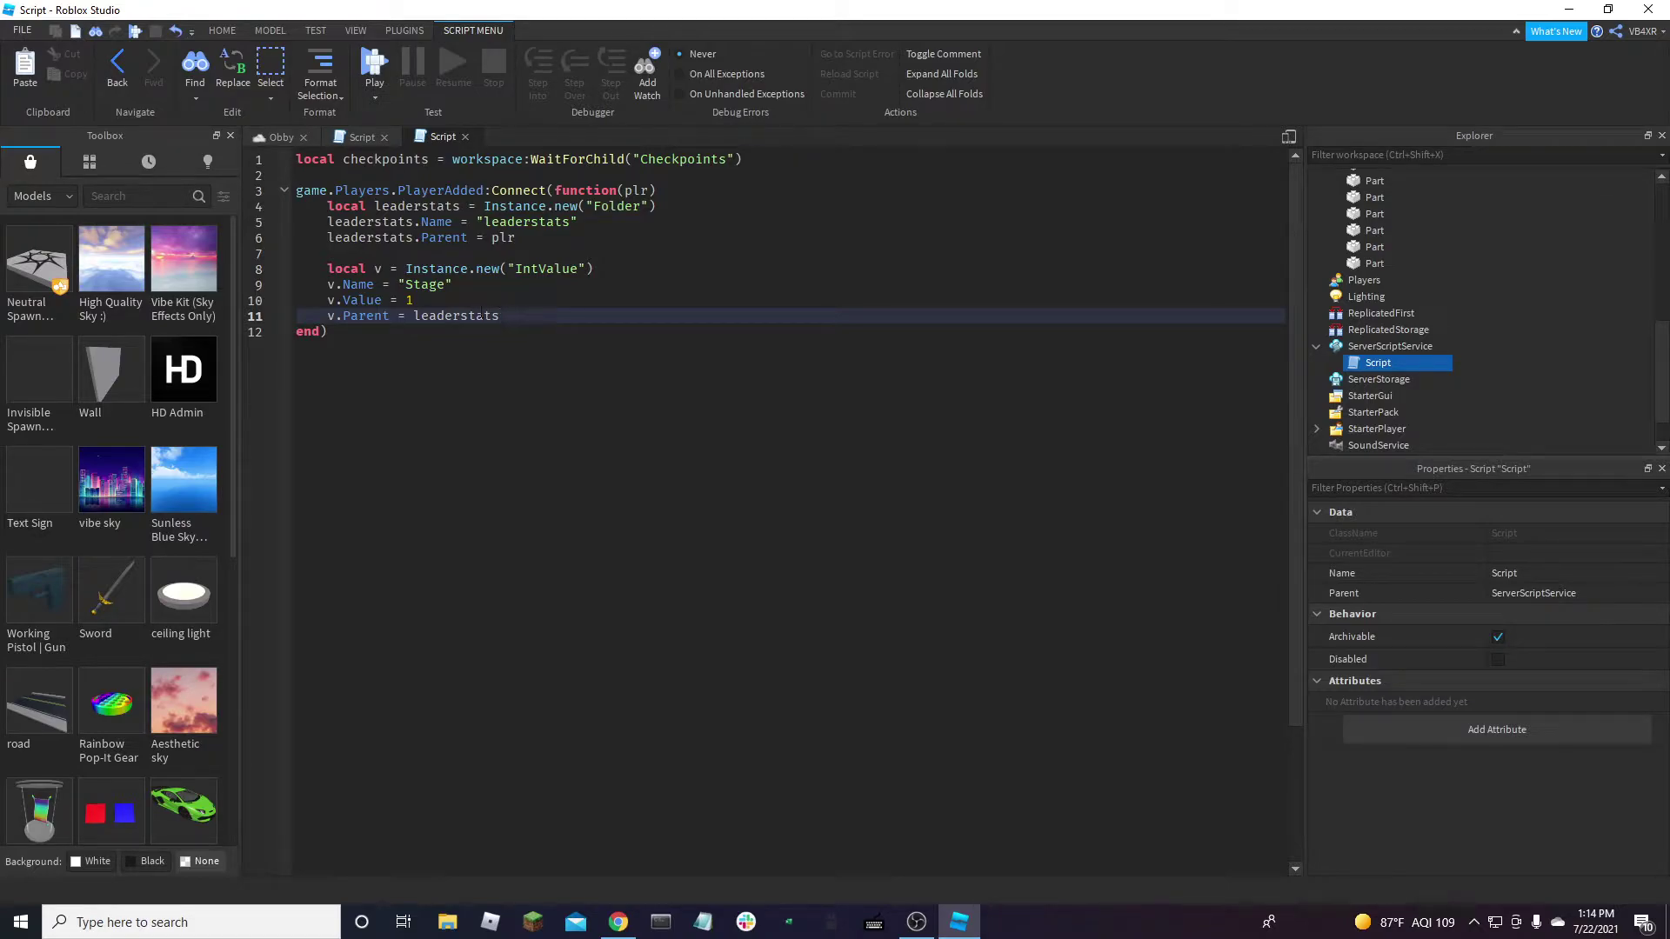
# Below the Stage value code, add a plr.CharacterAdded:Connect handler with a function taking char
pyautogui.press('Return')
pyautogui.press('Return')
pyautogui.write('p')
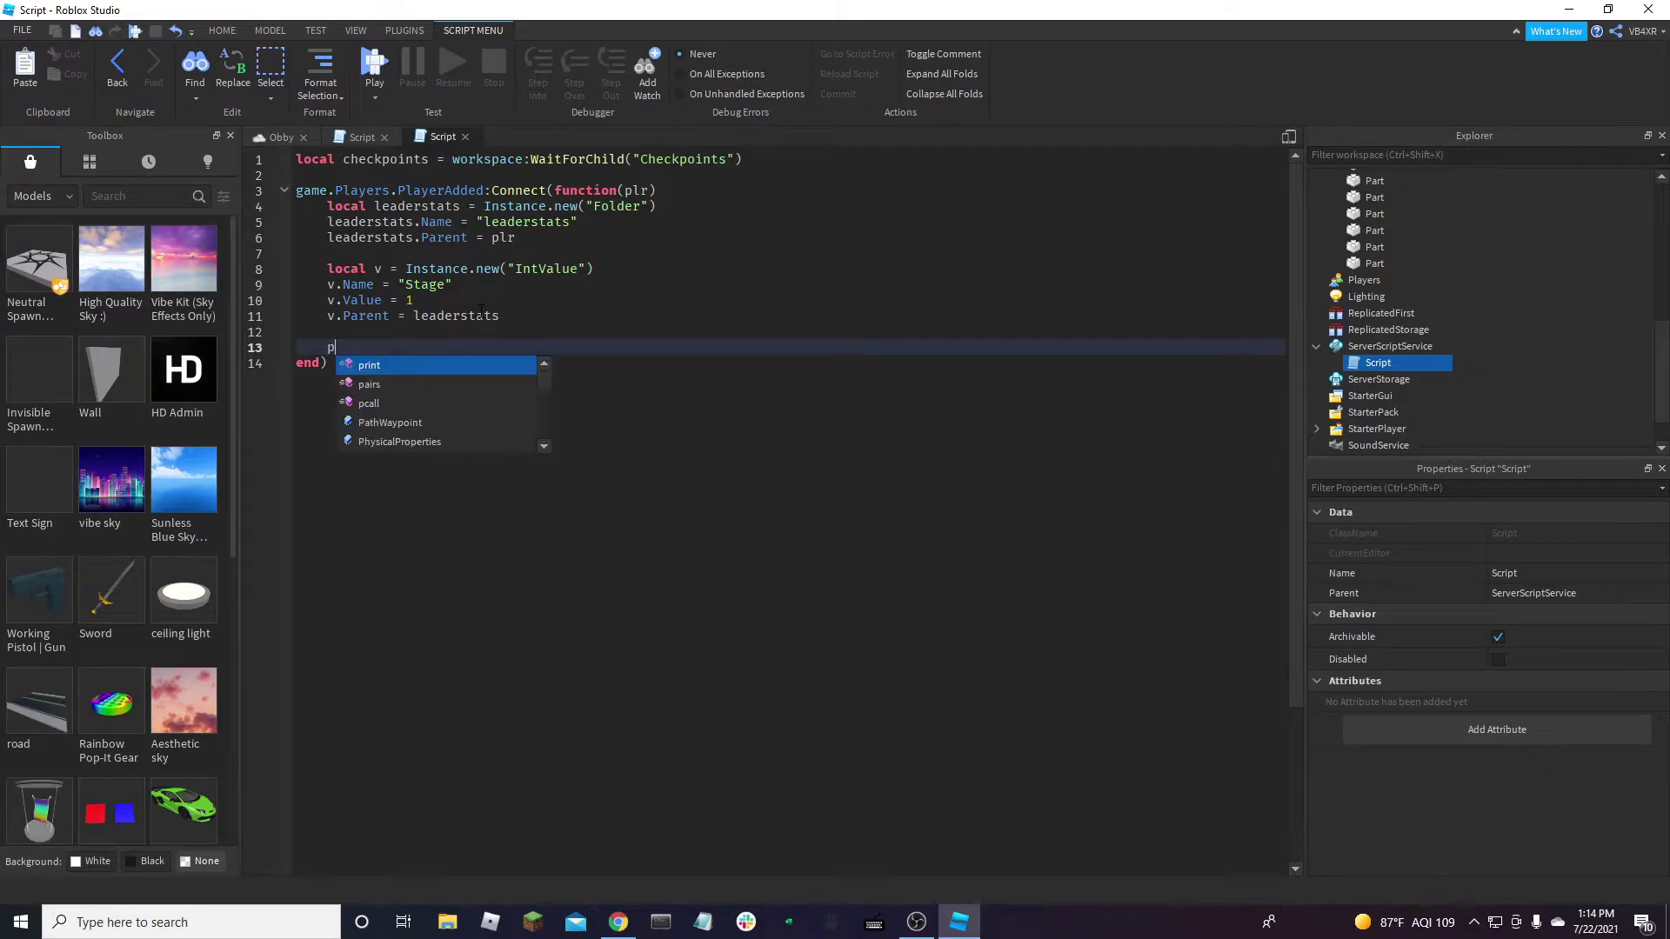
pyautogui.write('lr.Char')
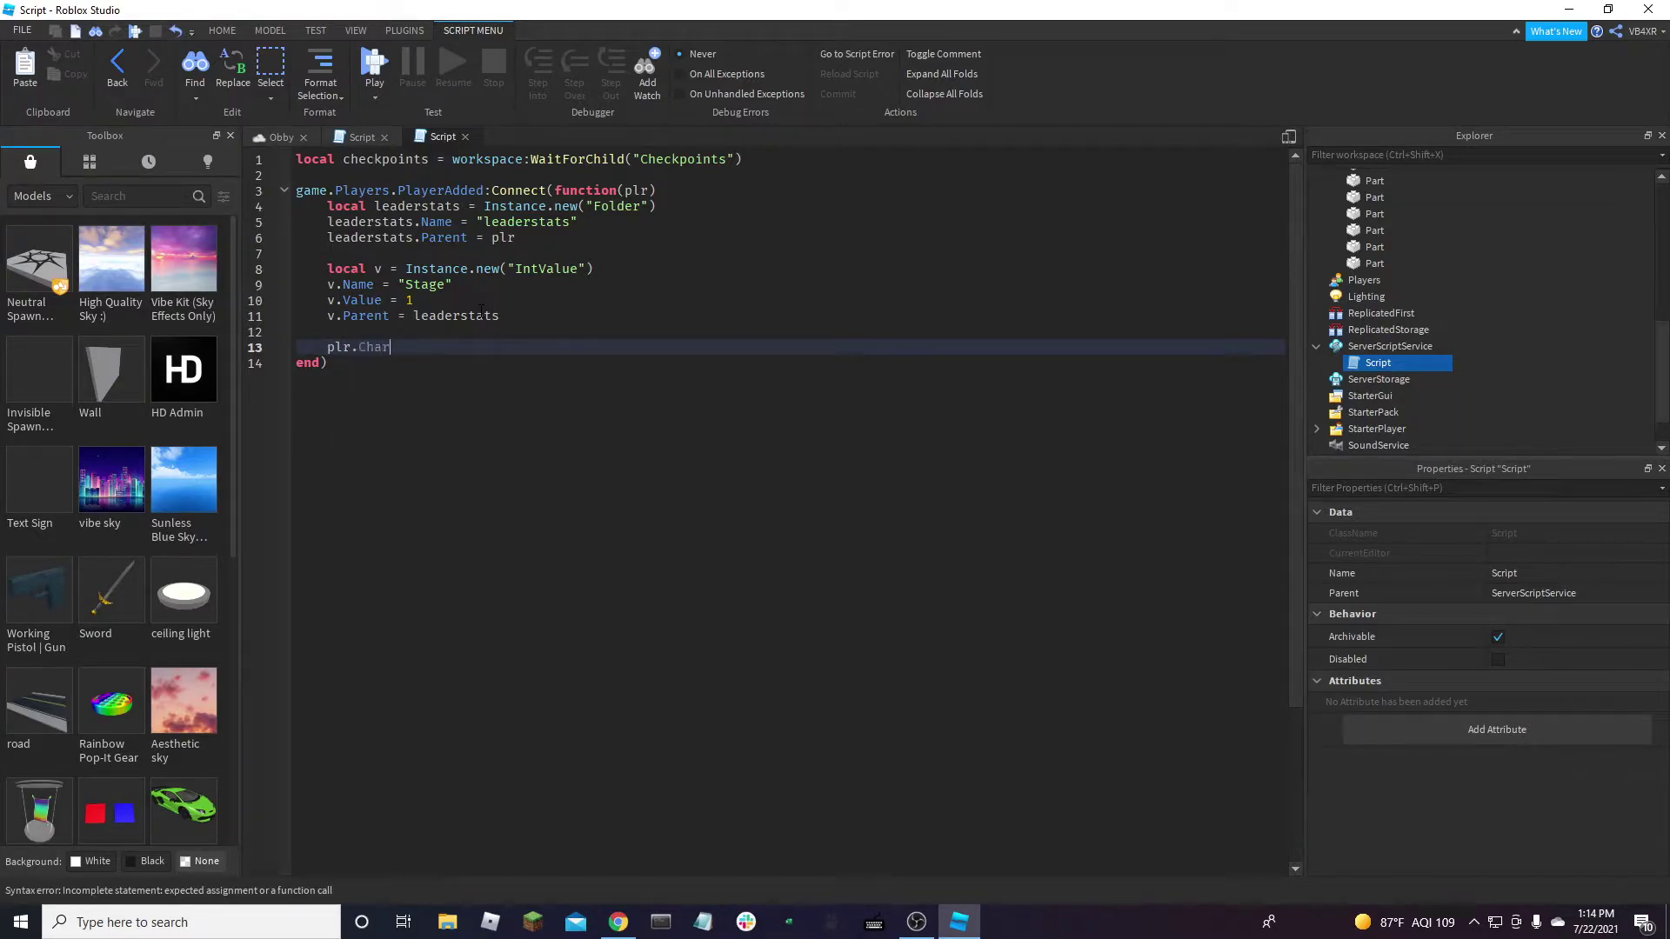
pyautogui.write('acterAdded:Connect')
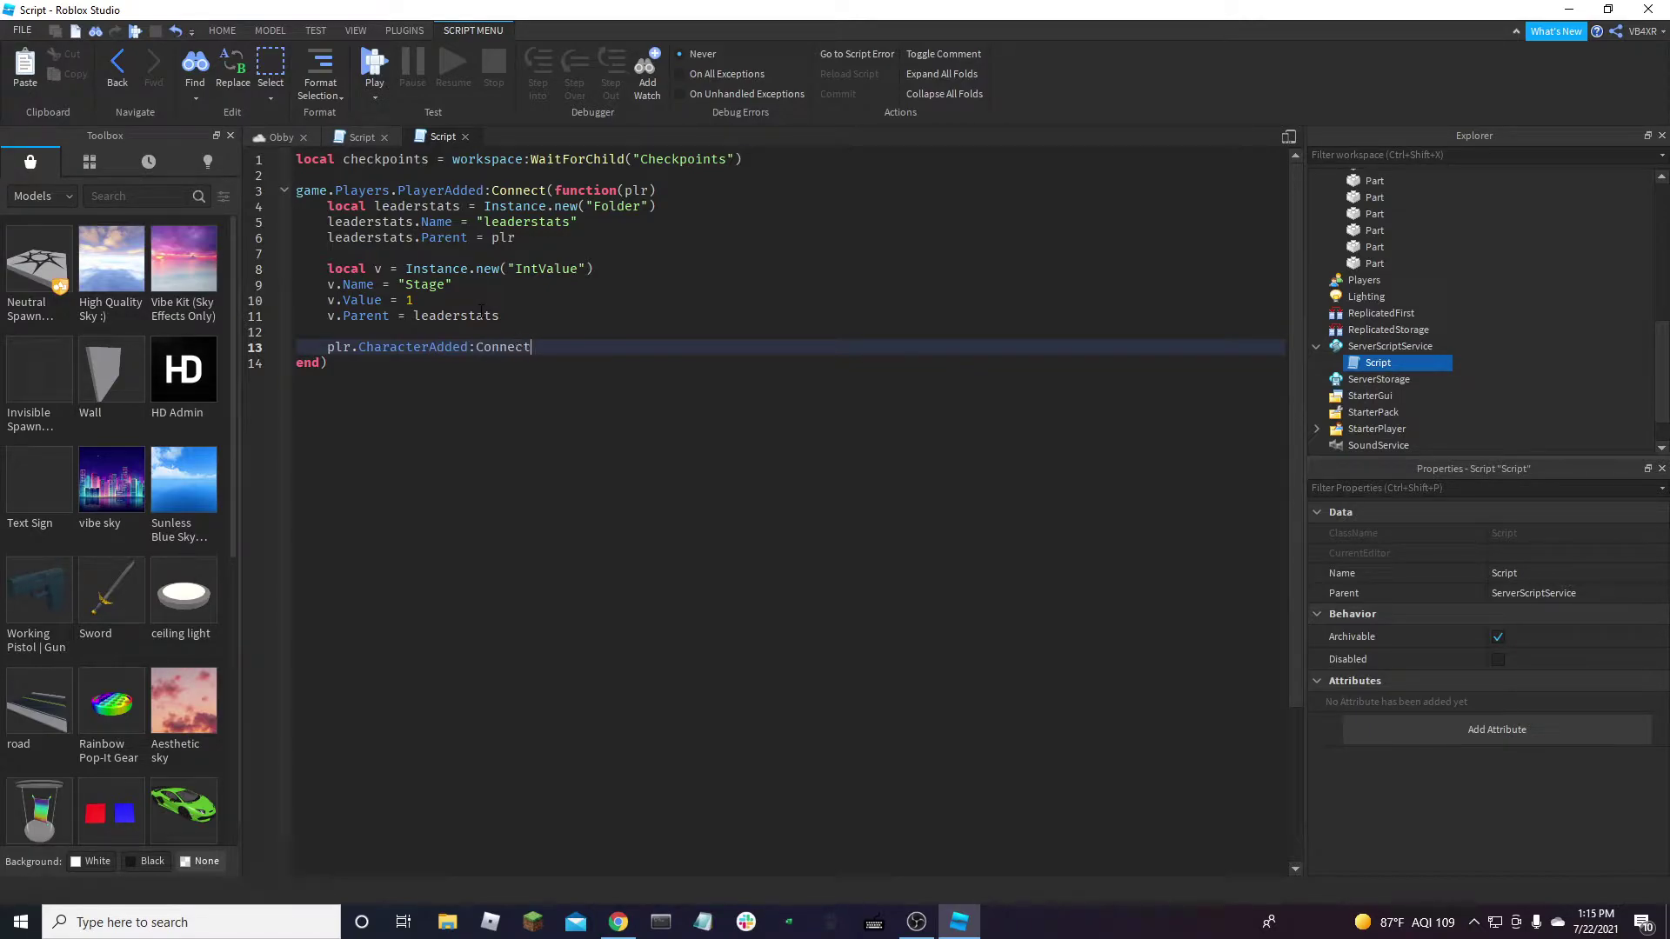
pyautogui.write('(function')
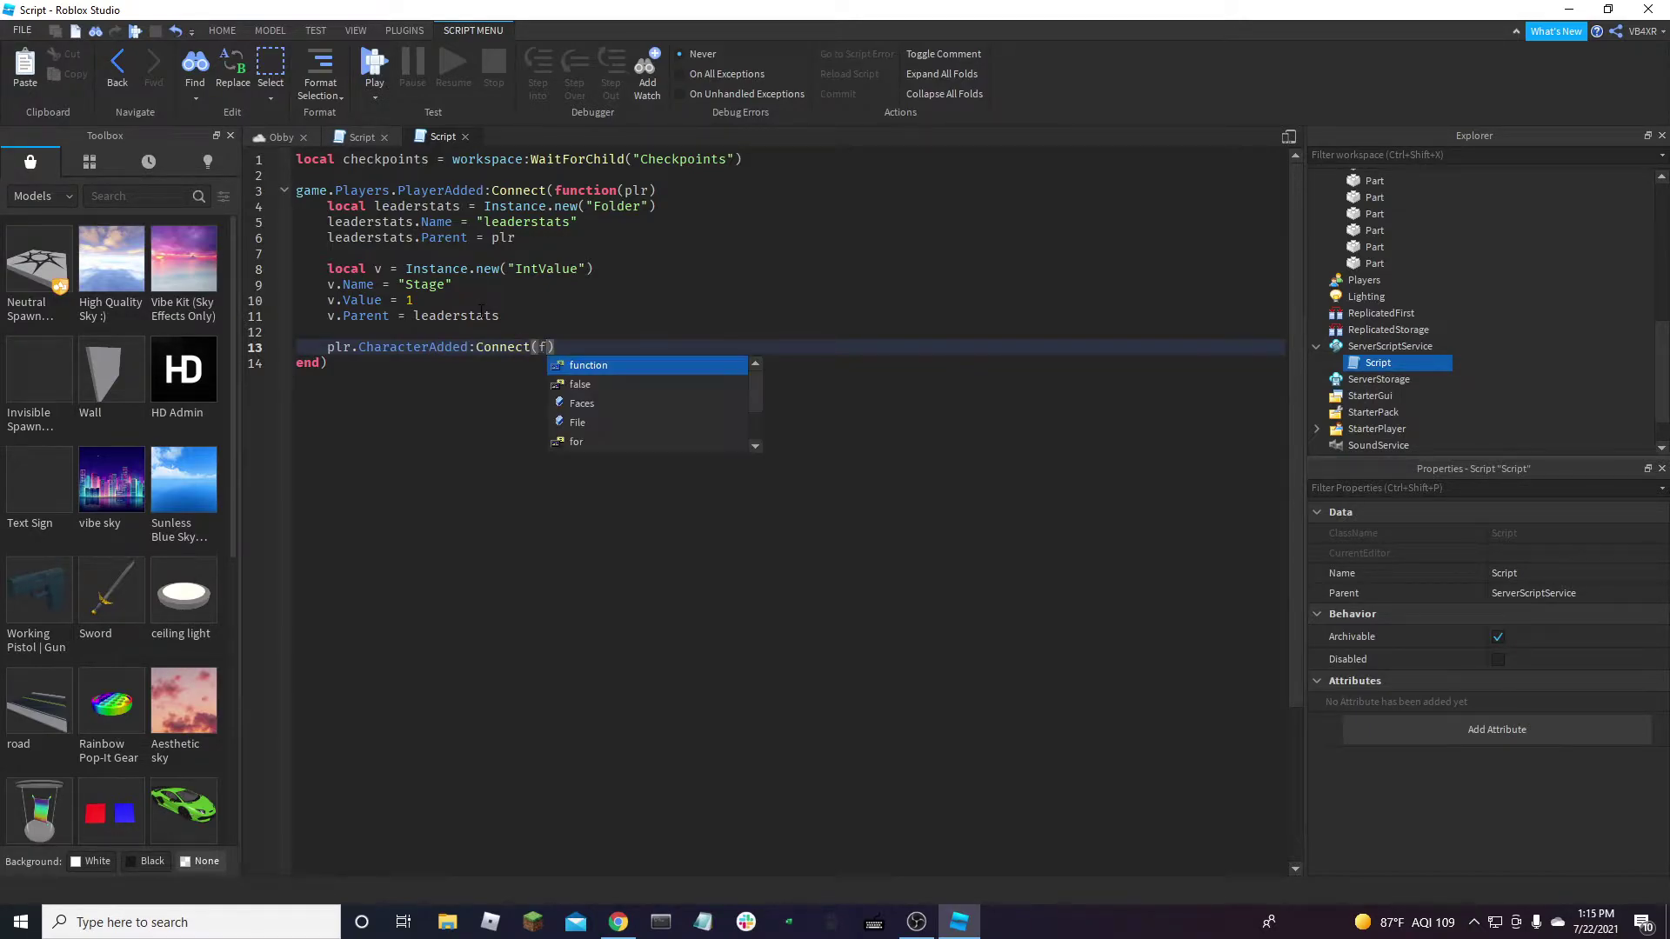
pyautogui.press('Down')
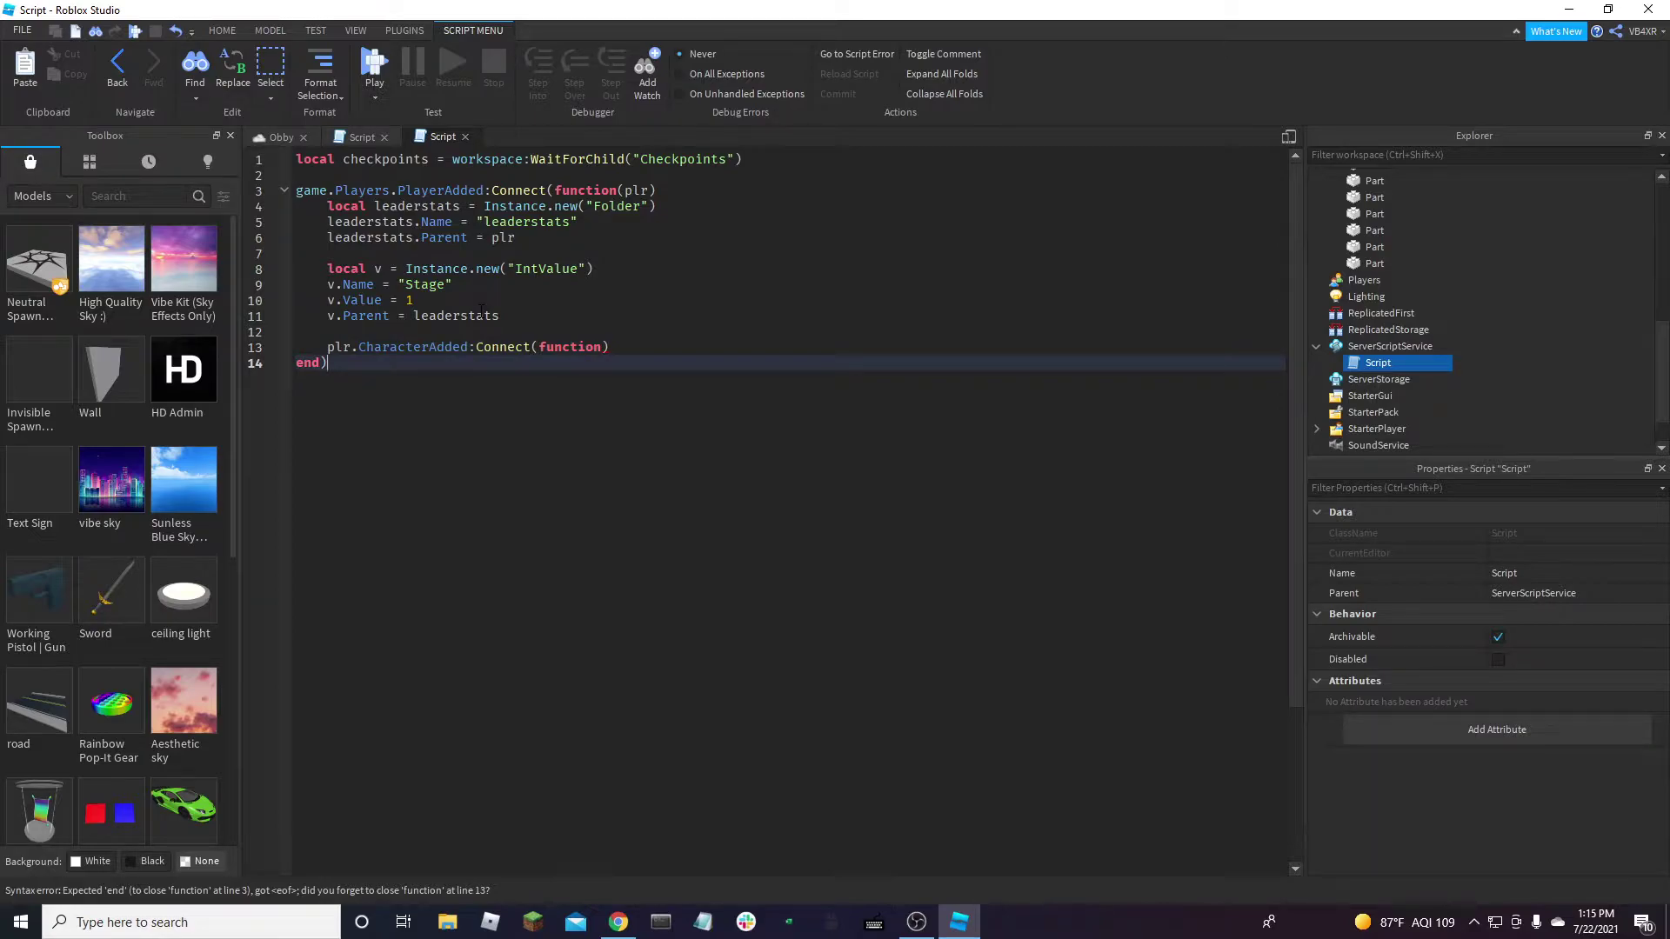
pyautogui.click(632, 347)
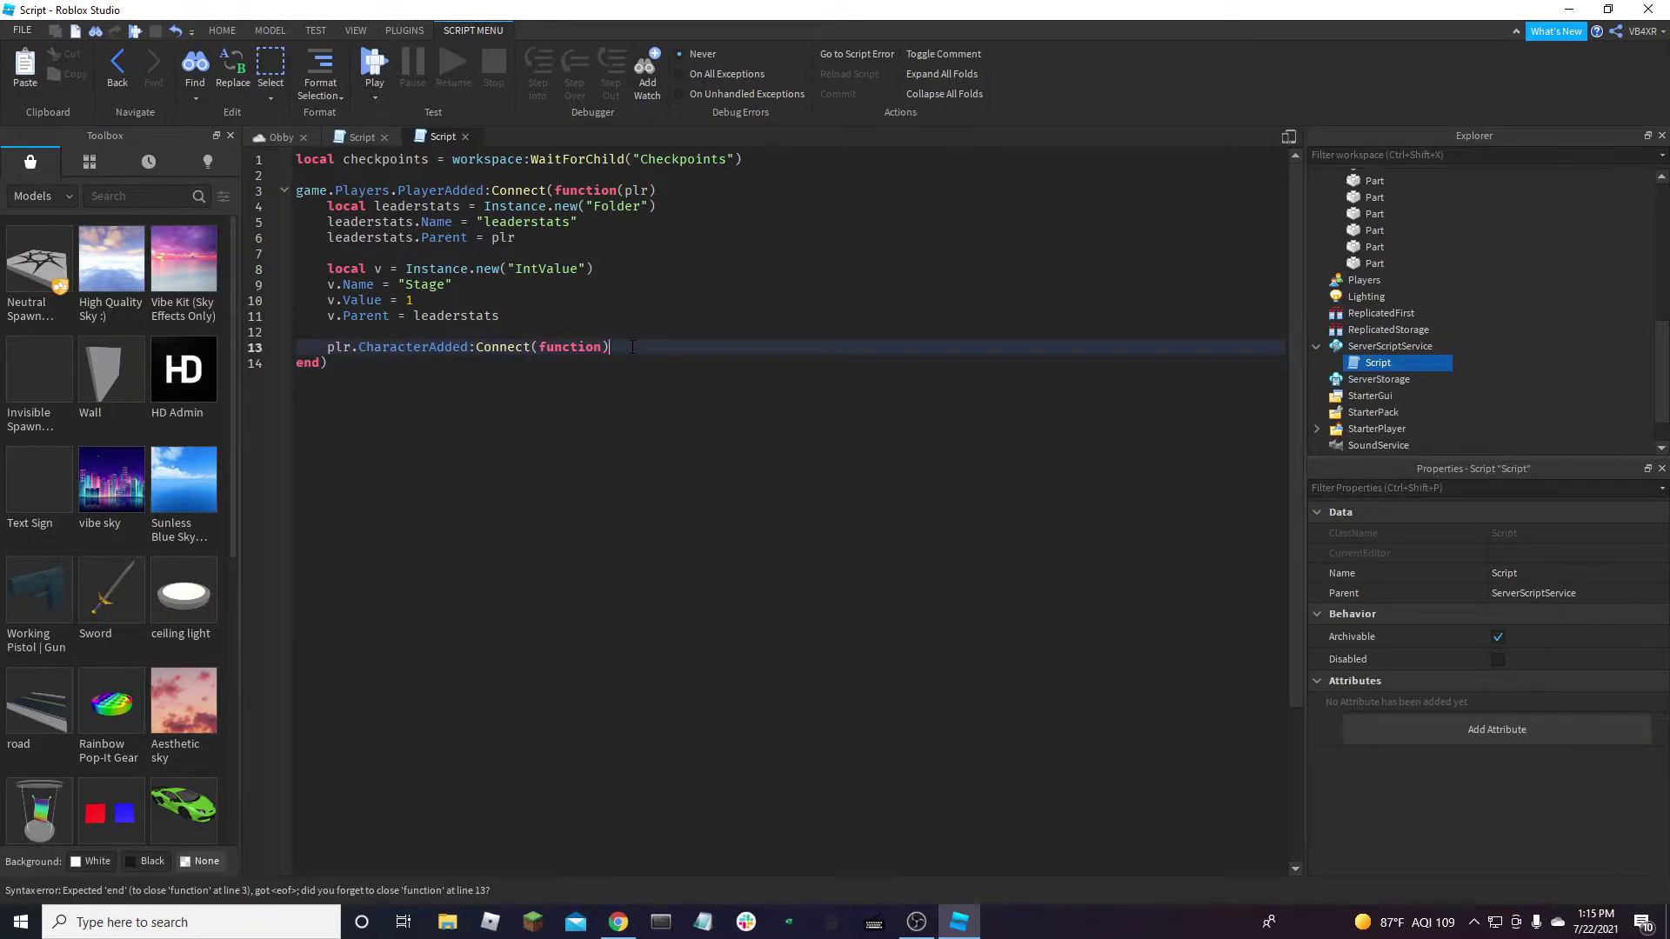
pyautogui.press('BackSpace')
pyautogui.write('(c')
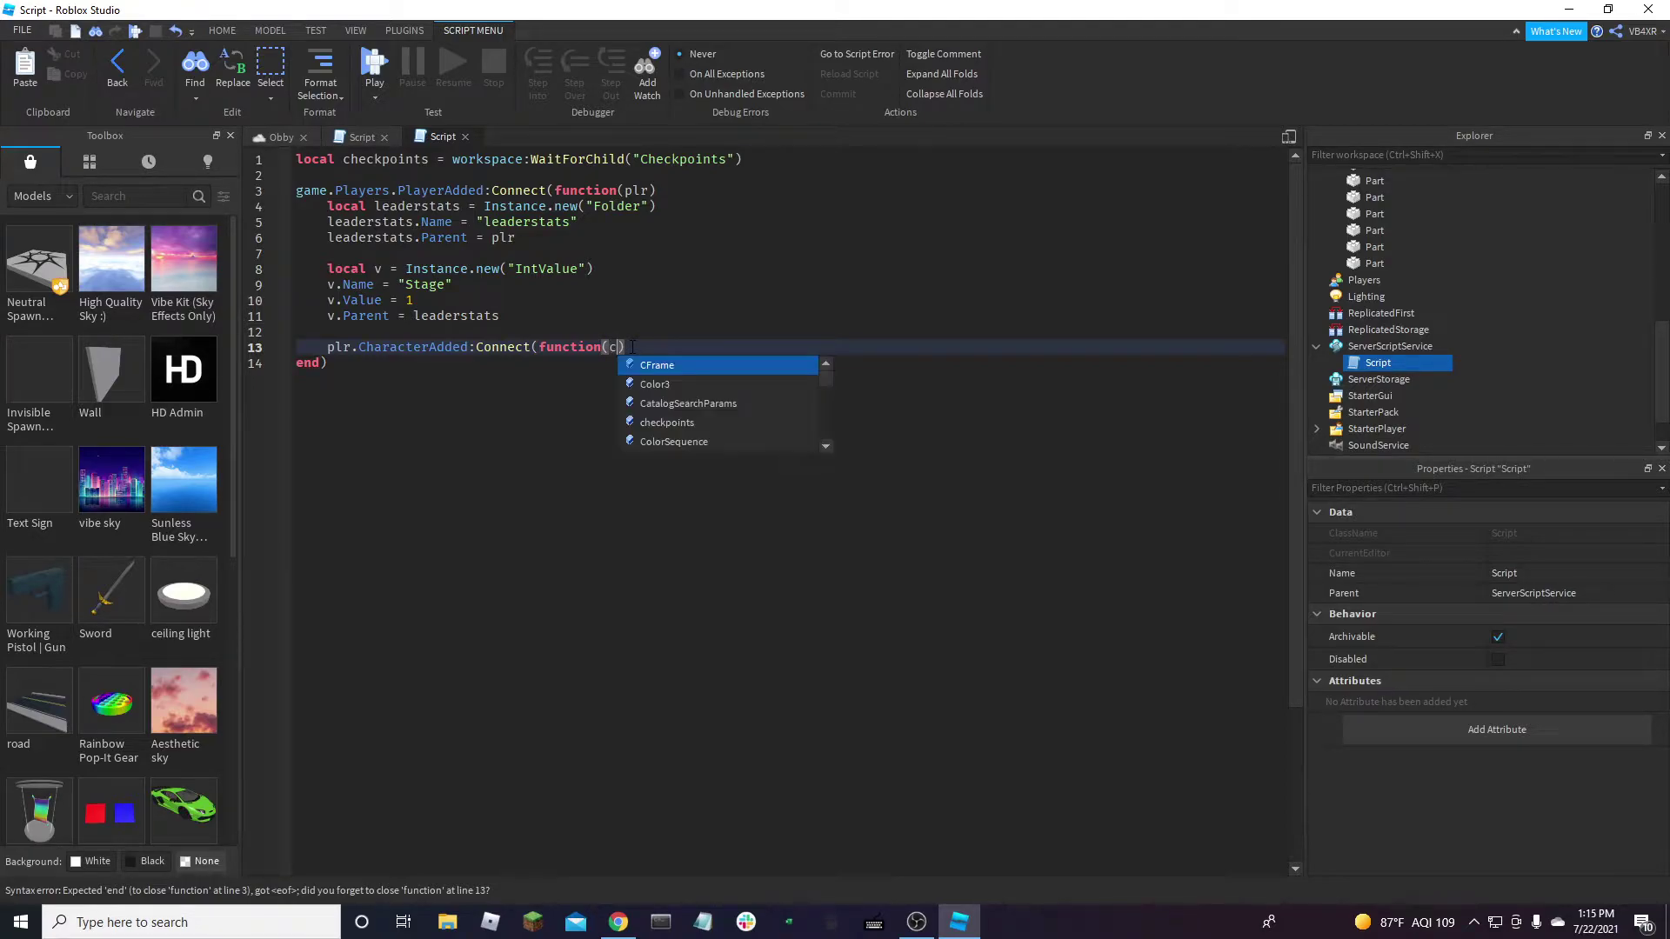
pyautogui.write('har')
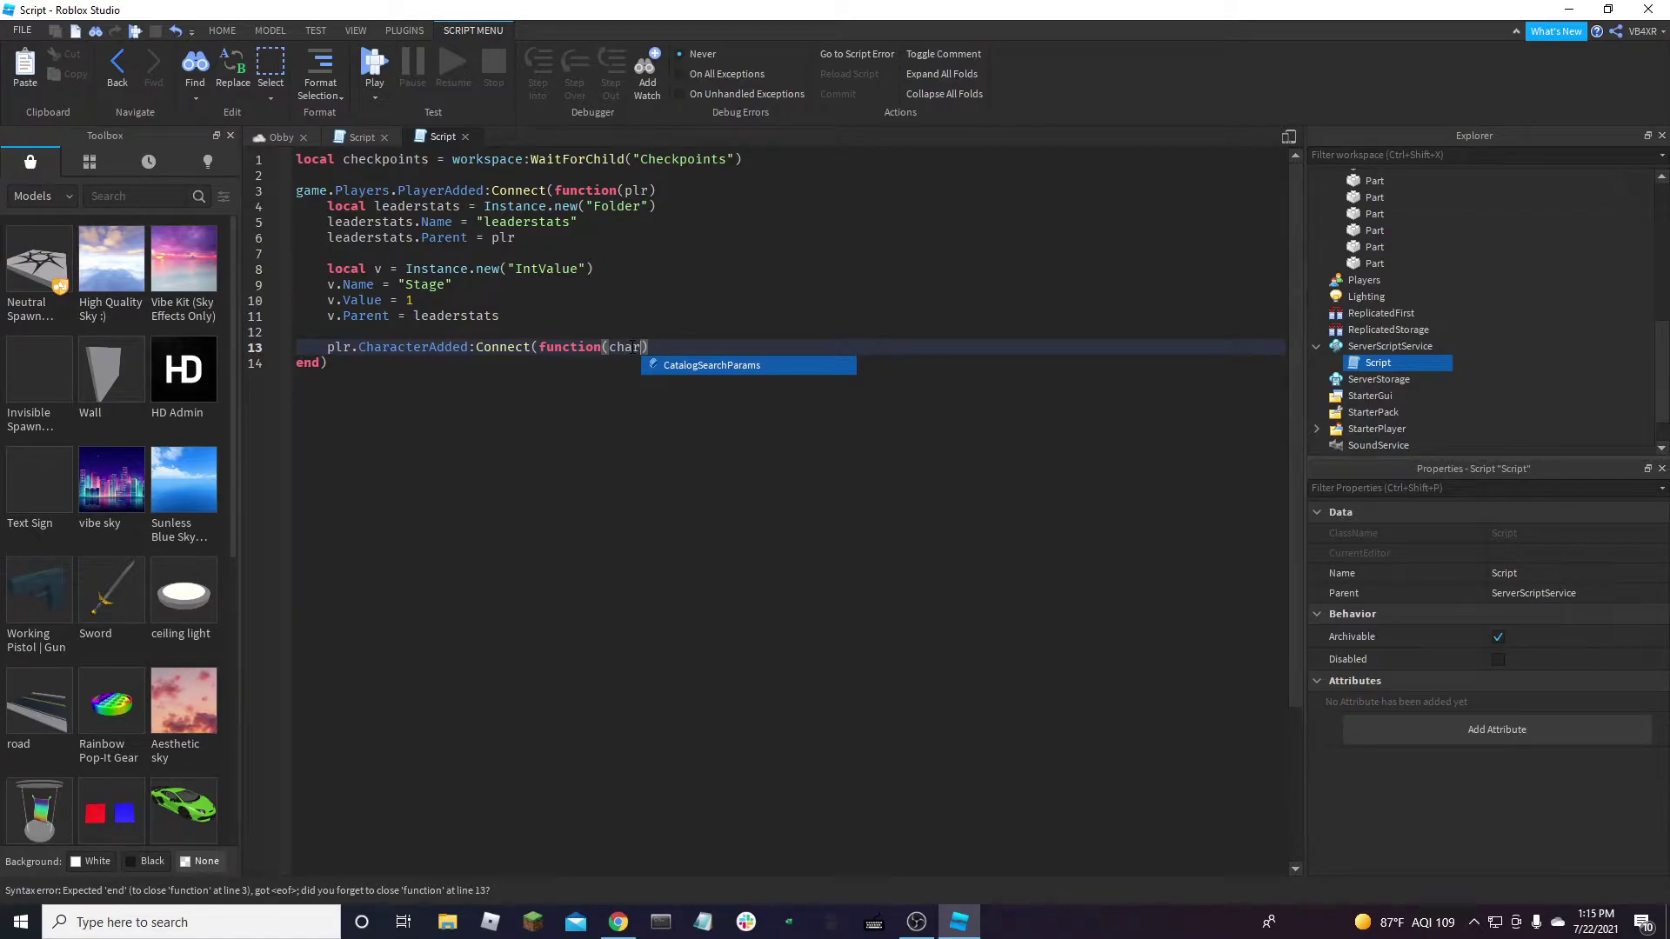
pyautogui.write(')')
pyautogui.press('Return')
# Inside the CharacterAdded function, declare local hum = char:WaitForChild("Humanoid") and add a wait() call below it
pyautogui.write('local hum')
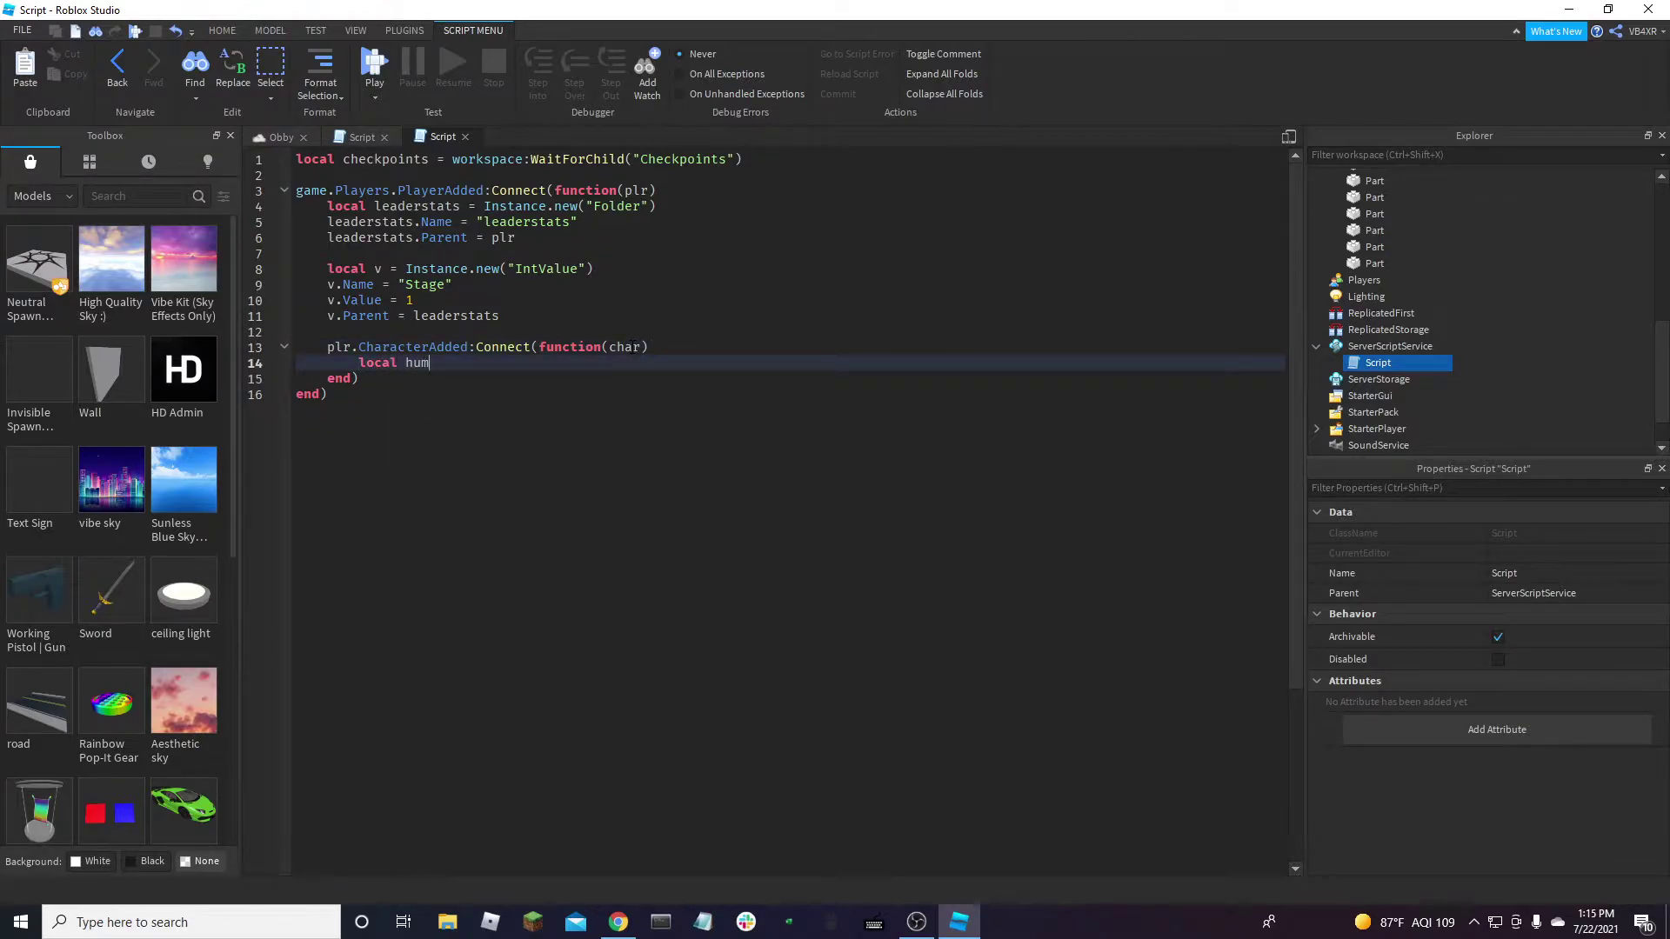
pyautogui.write(' = char')
pyautogui.write(':WaitFor')
pyautogui.write('Chil')
pyautogui.write('d("")')
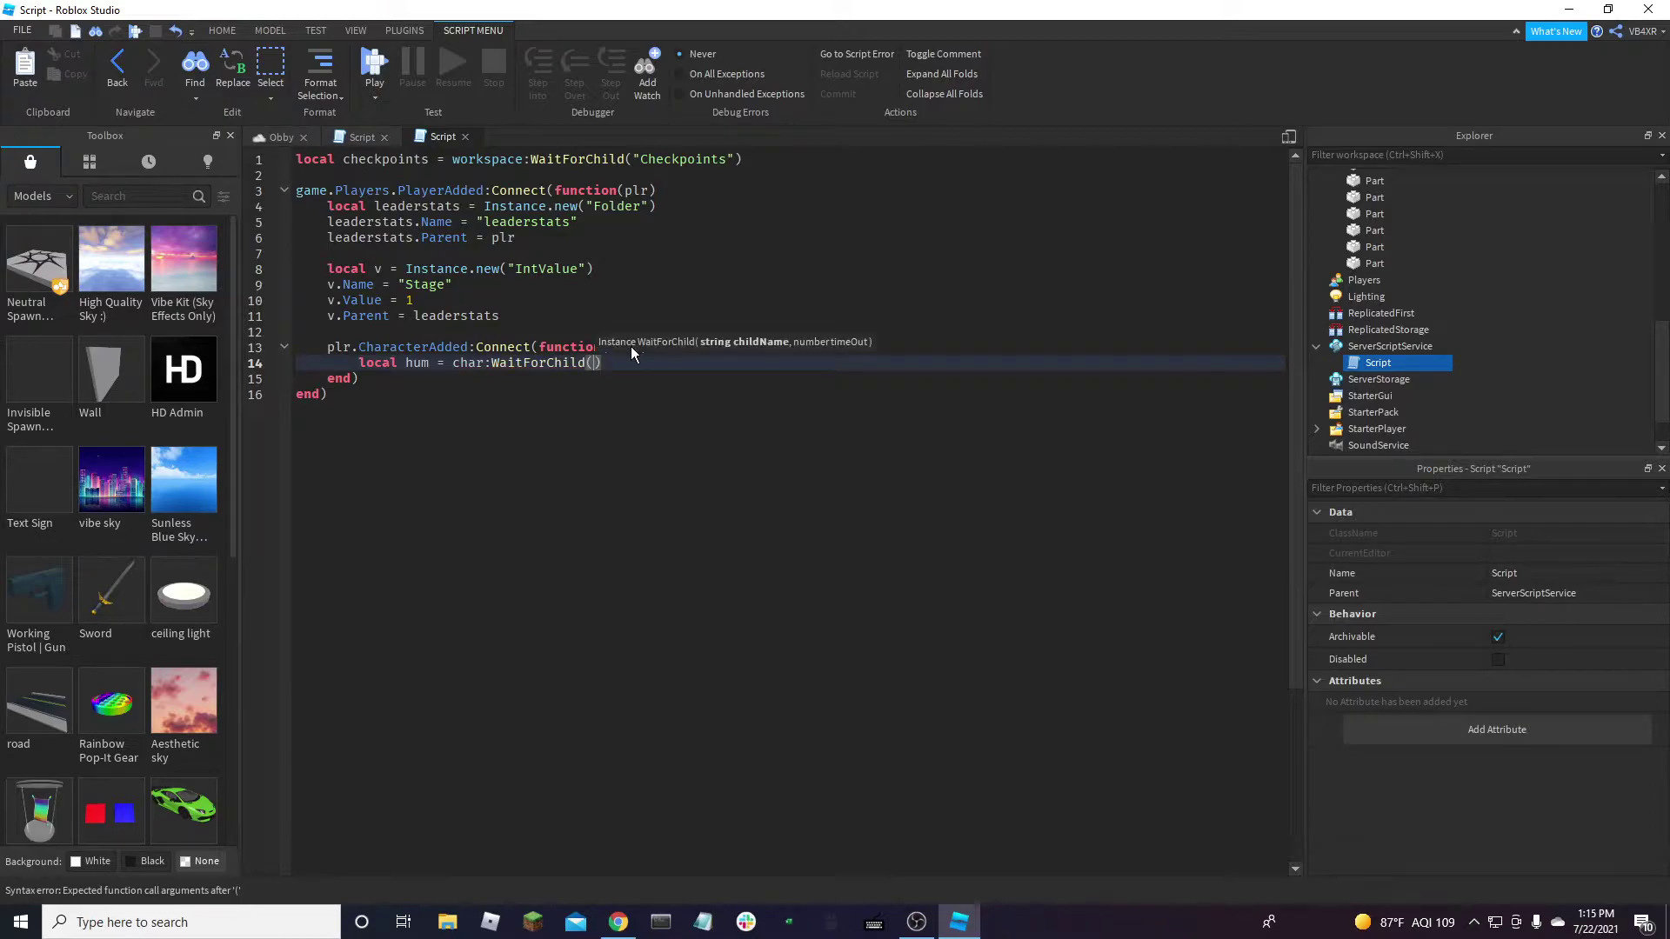
pyautogui.write('Humanp')
pyautogui.press('BackSpace')
pyautogui.write('oid')
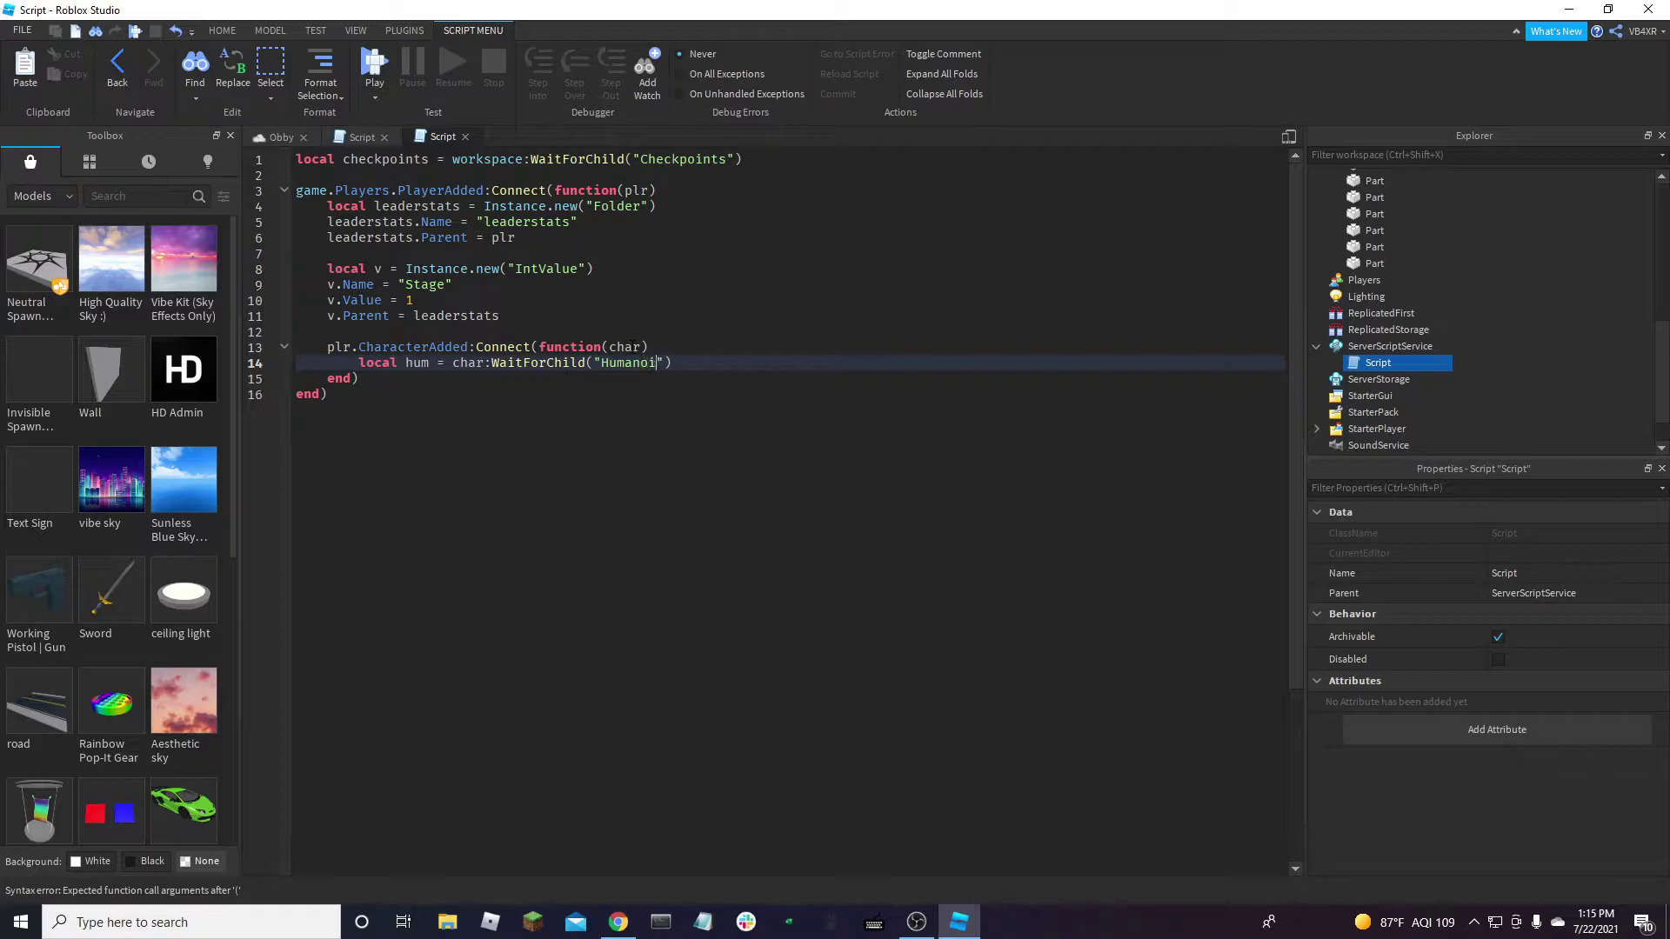
pyautogui.press('Return')
pyautogui.write('wait()')
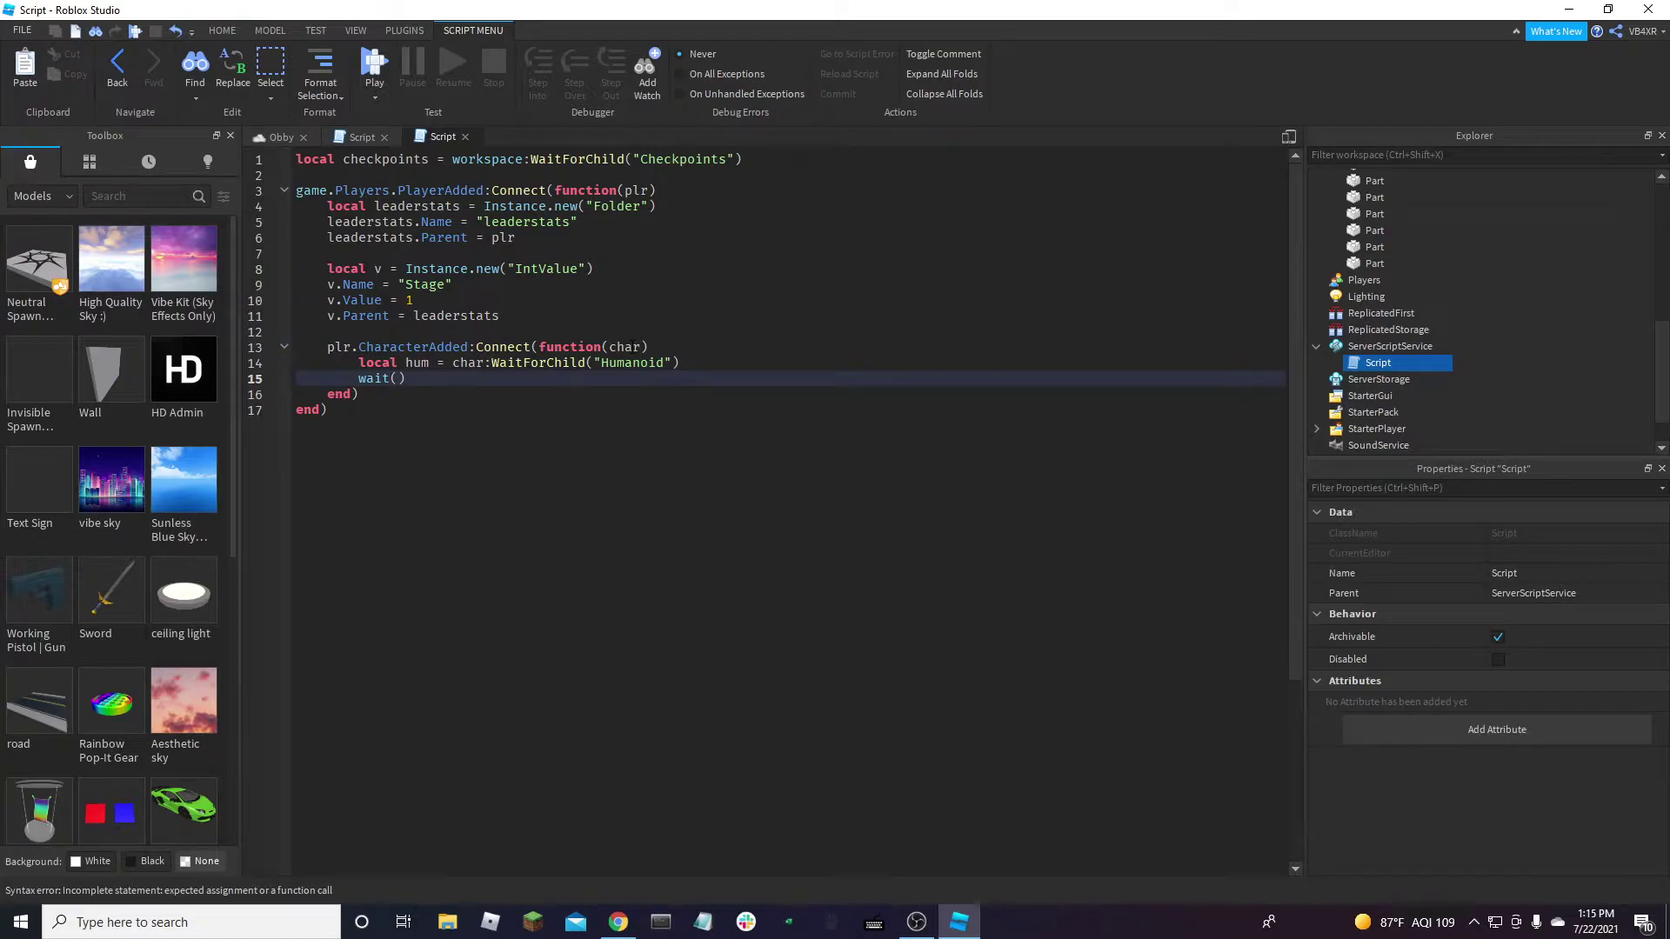
# Below the wait() call, add the line char:MoveTo(checkpoints[v.Value].Position)
pyautogui.press('Return')
pyautogui.write('cha')
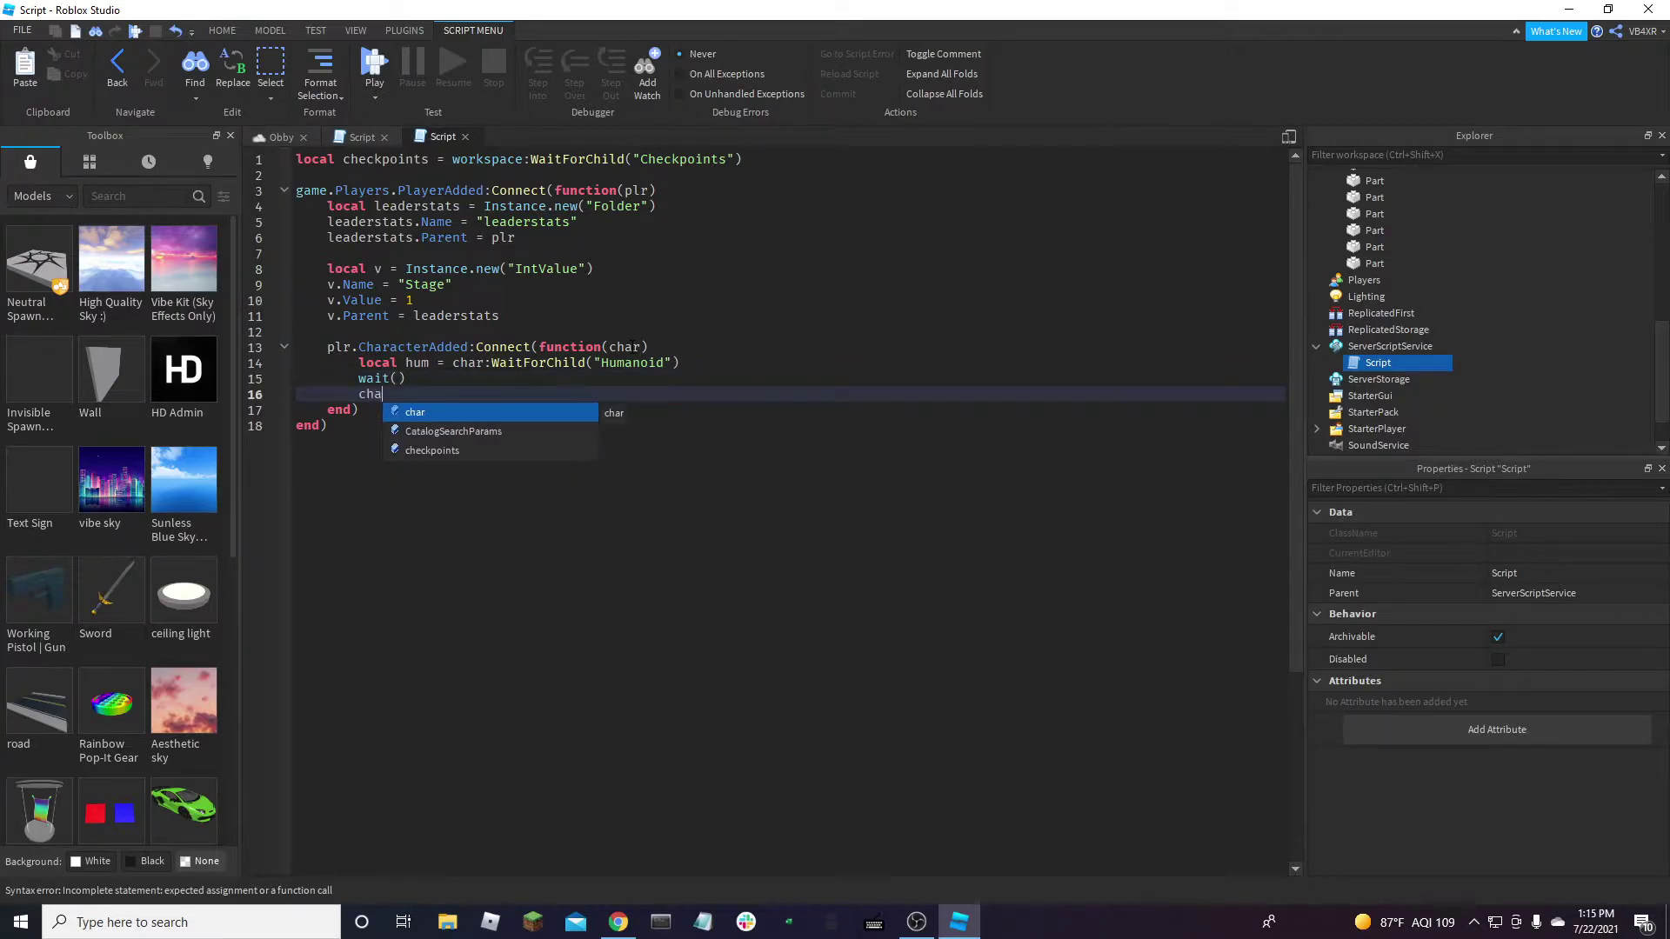
pyautogui.write('r:Move')
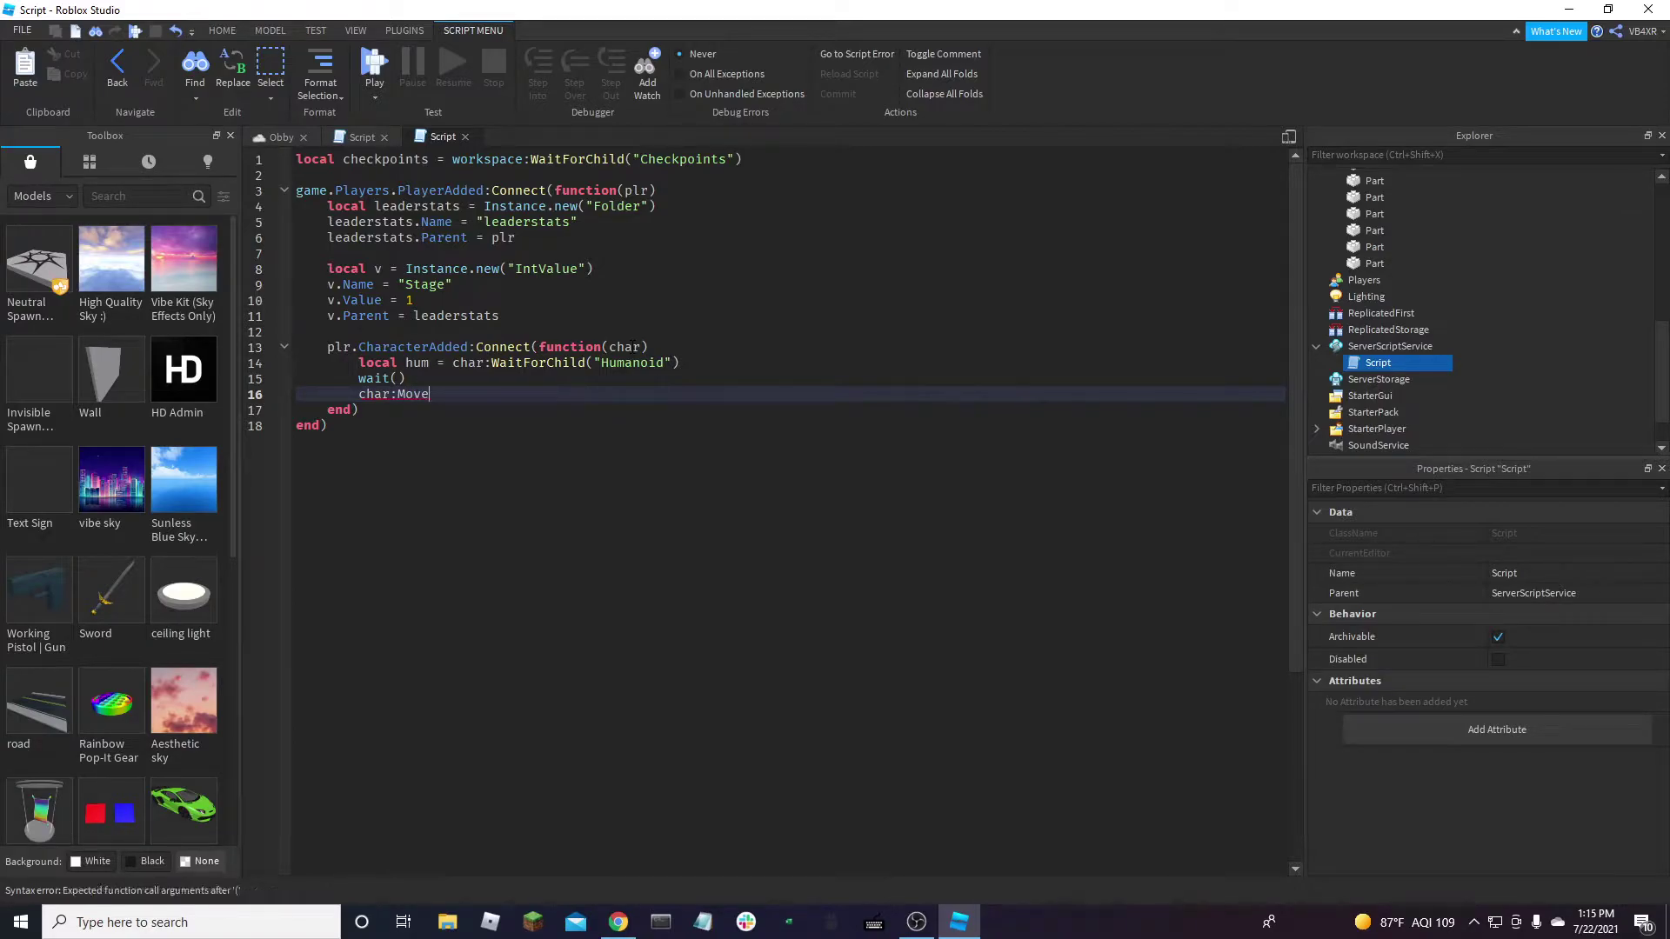
pyautogui.write('To(che')
pyautogui.press('Tab')
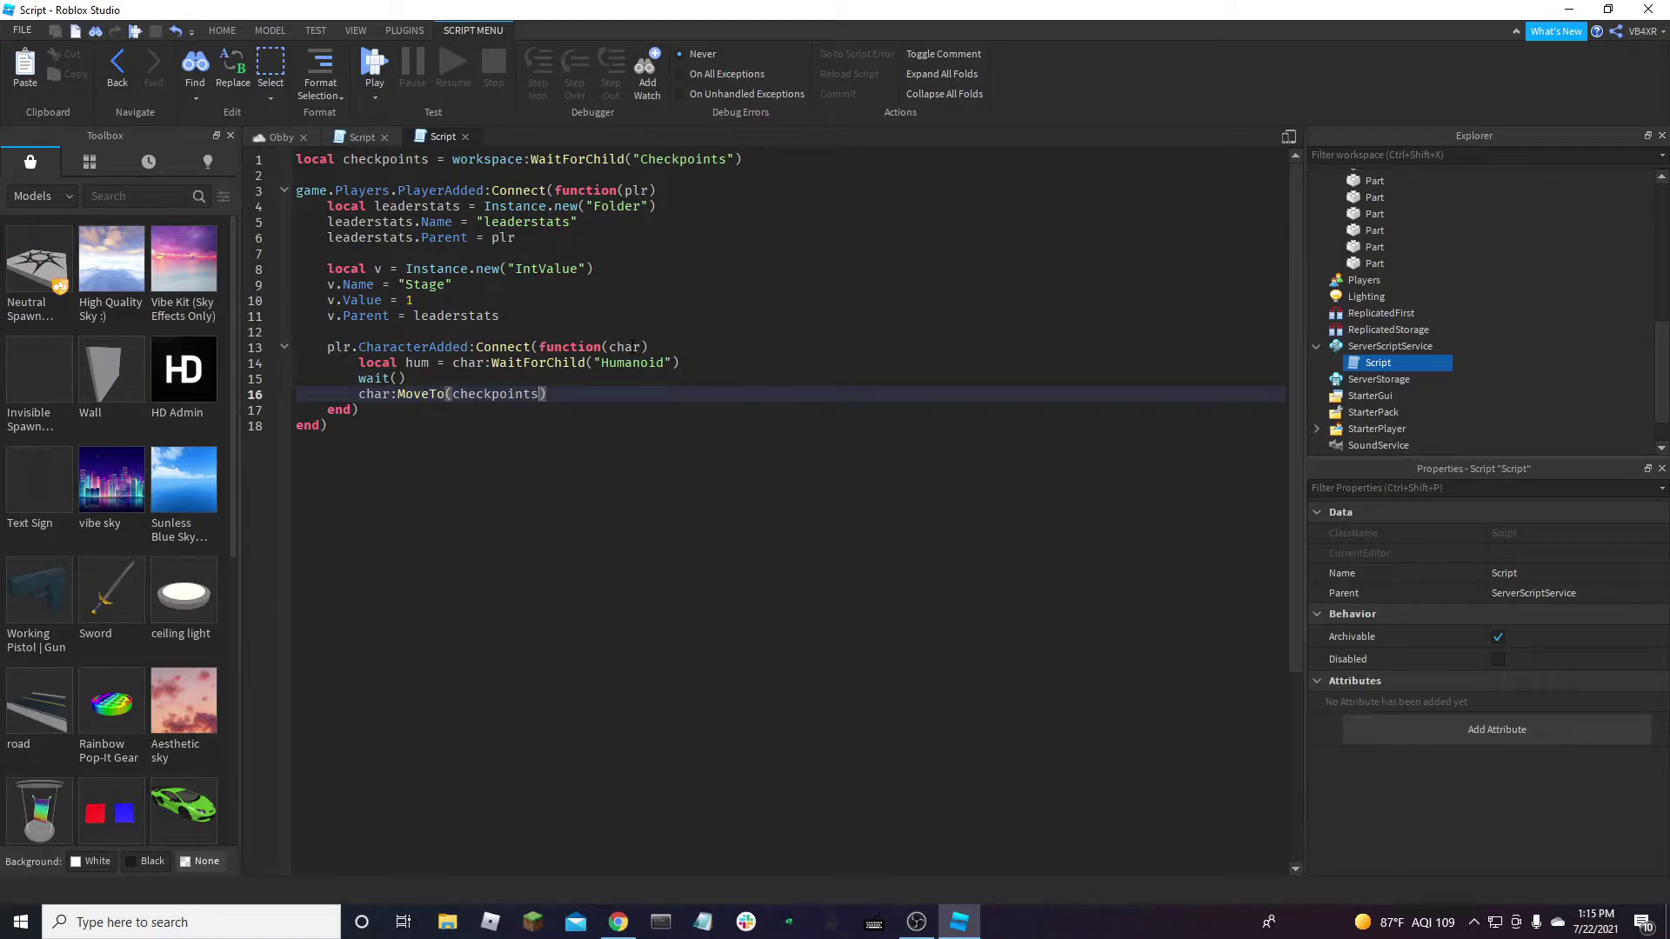
pyautogui.write('[v.Va')
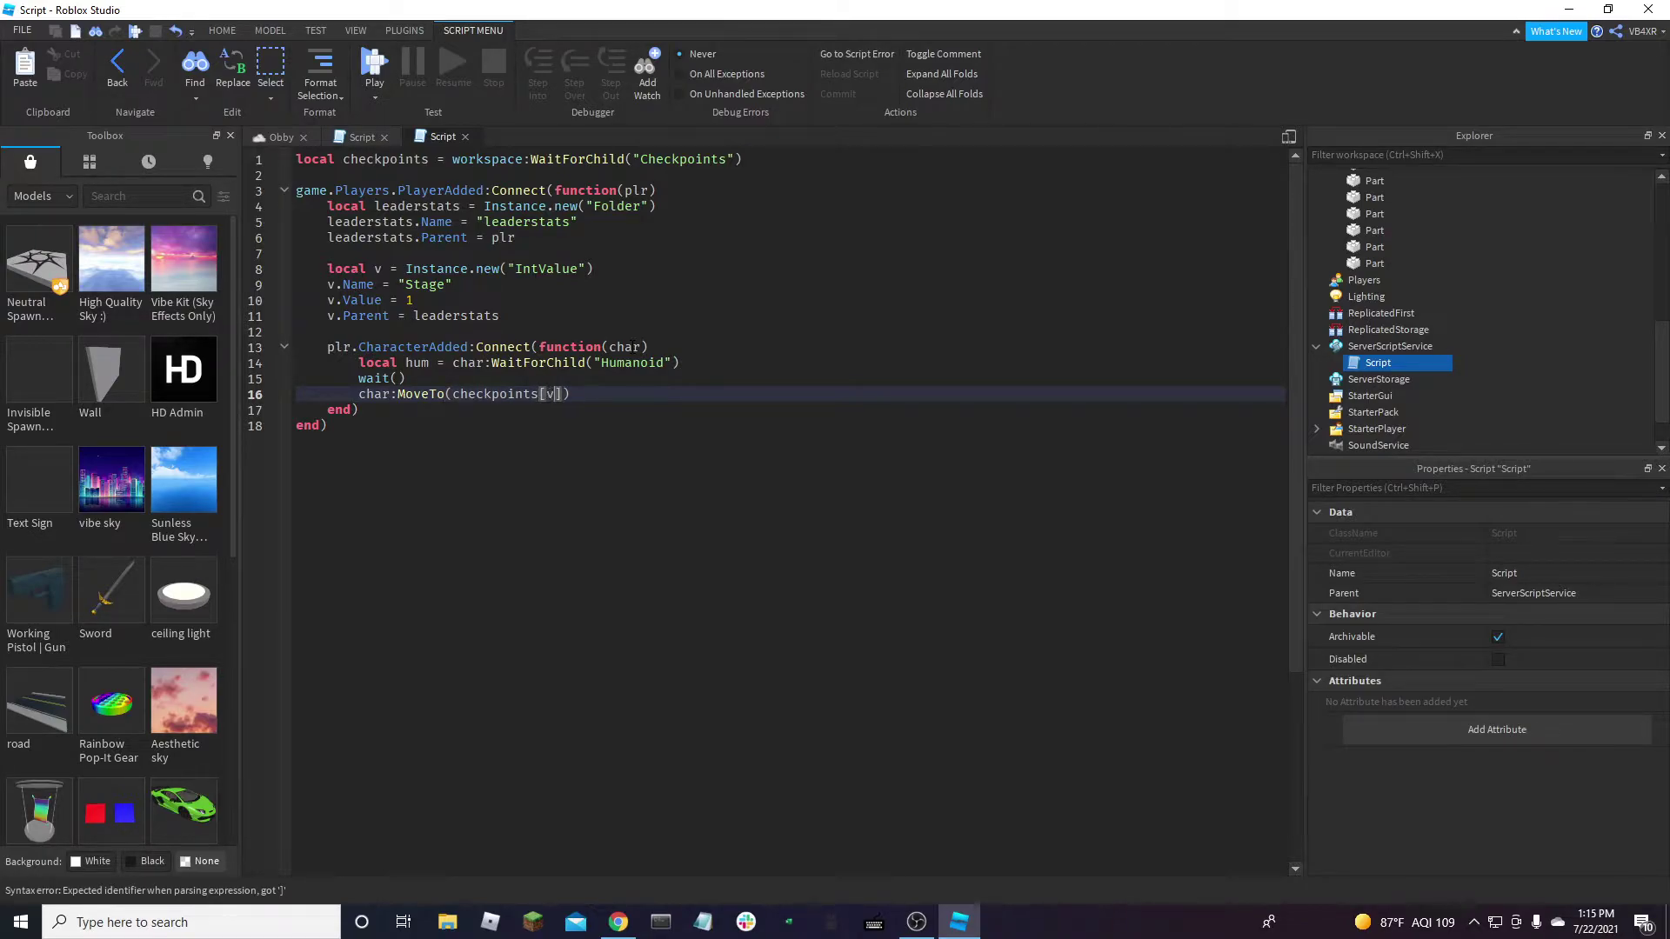
pyautogui.write('lu')
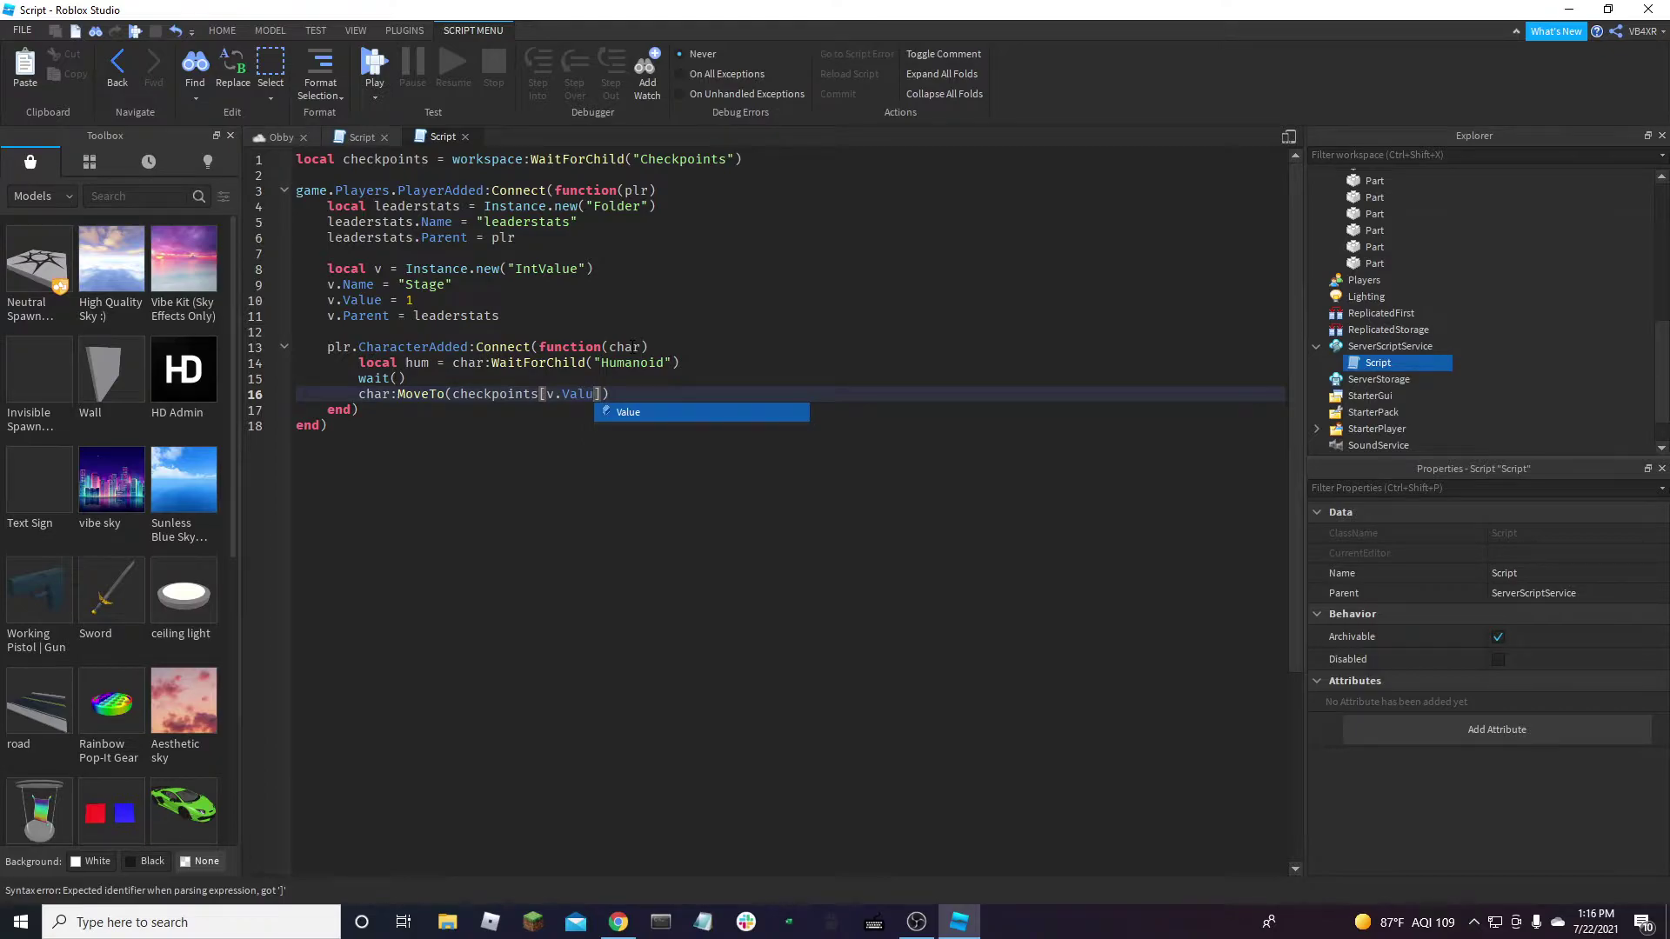
pyautogui.write('e')
pyautogui.press('Right')
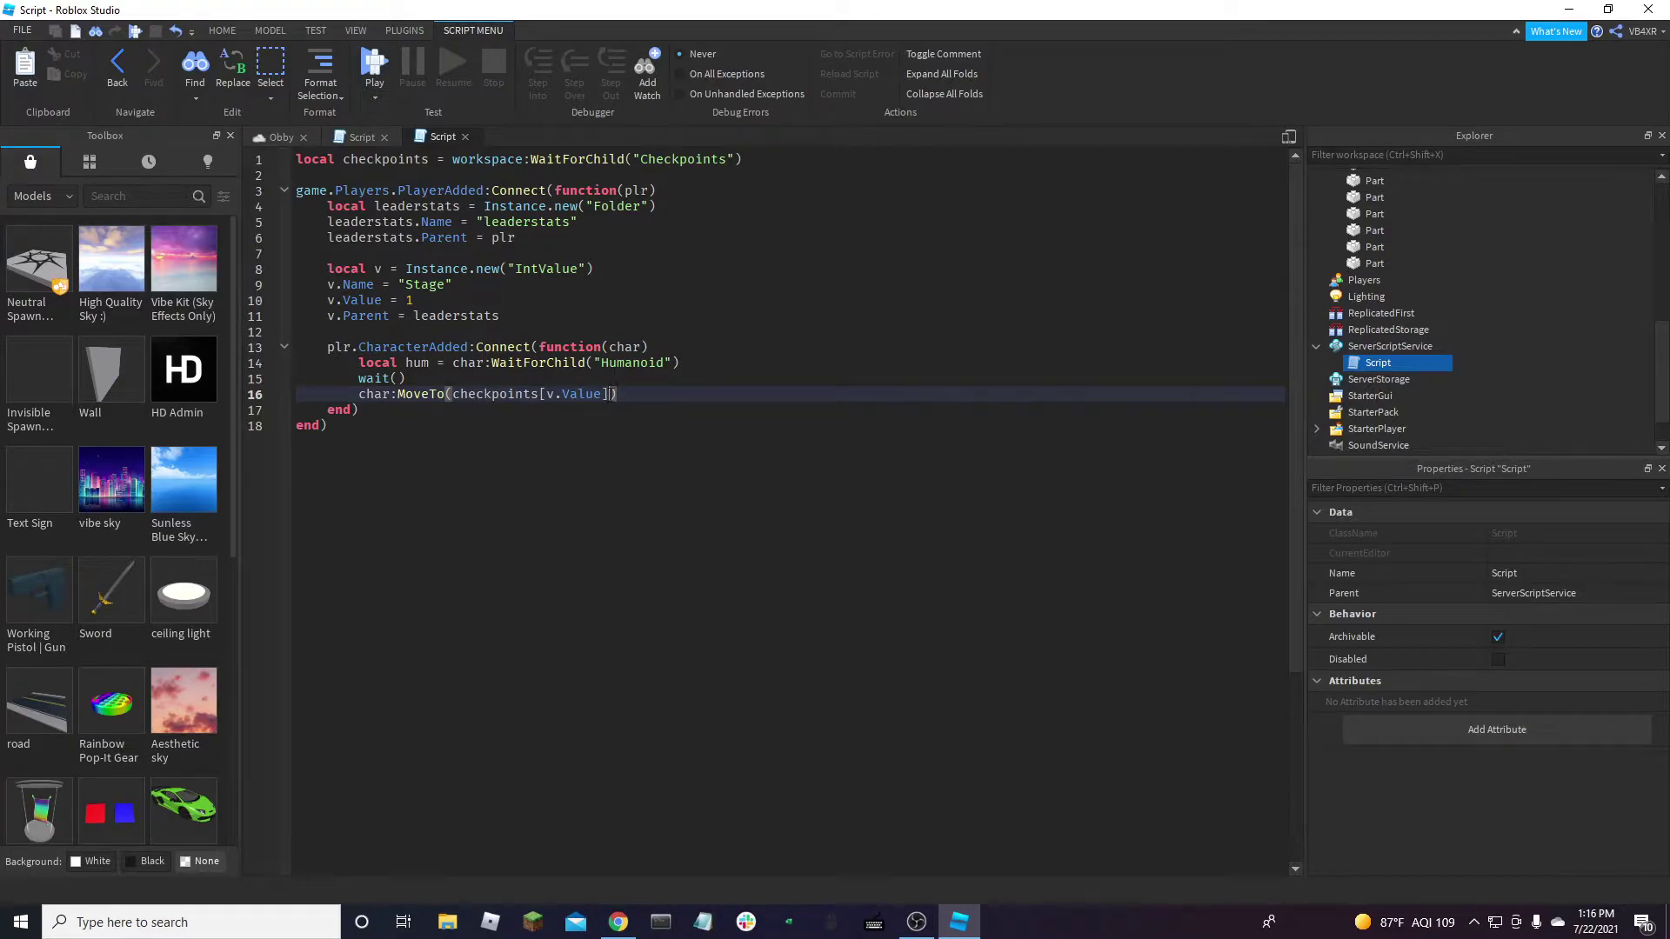
pyautogui.write('.Position')
pyautogui.press('End')
# Below the MoveTo line, leave a blank line and add a hum.Touched:Connect handler with a function taking hit
pyautogui.press('Return')
pyautogui.press('Return')
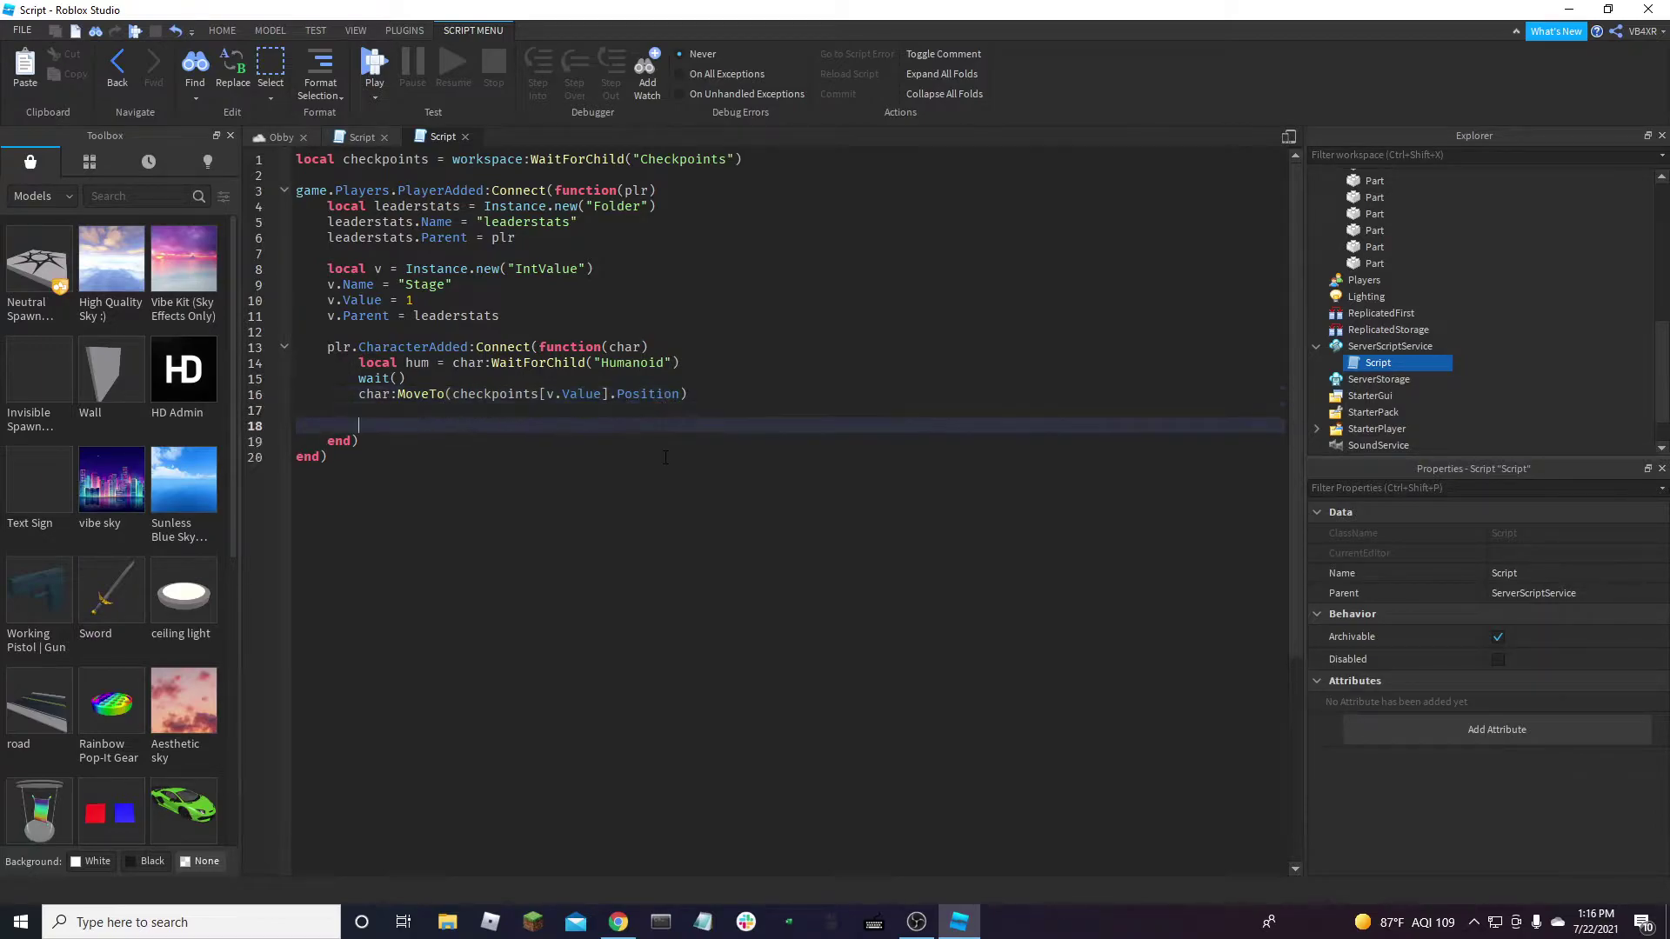
pyautogui.write('hum.Touched:Conne')
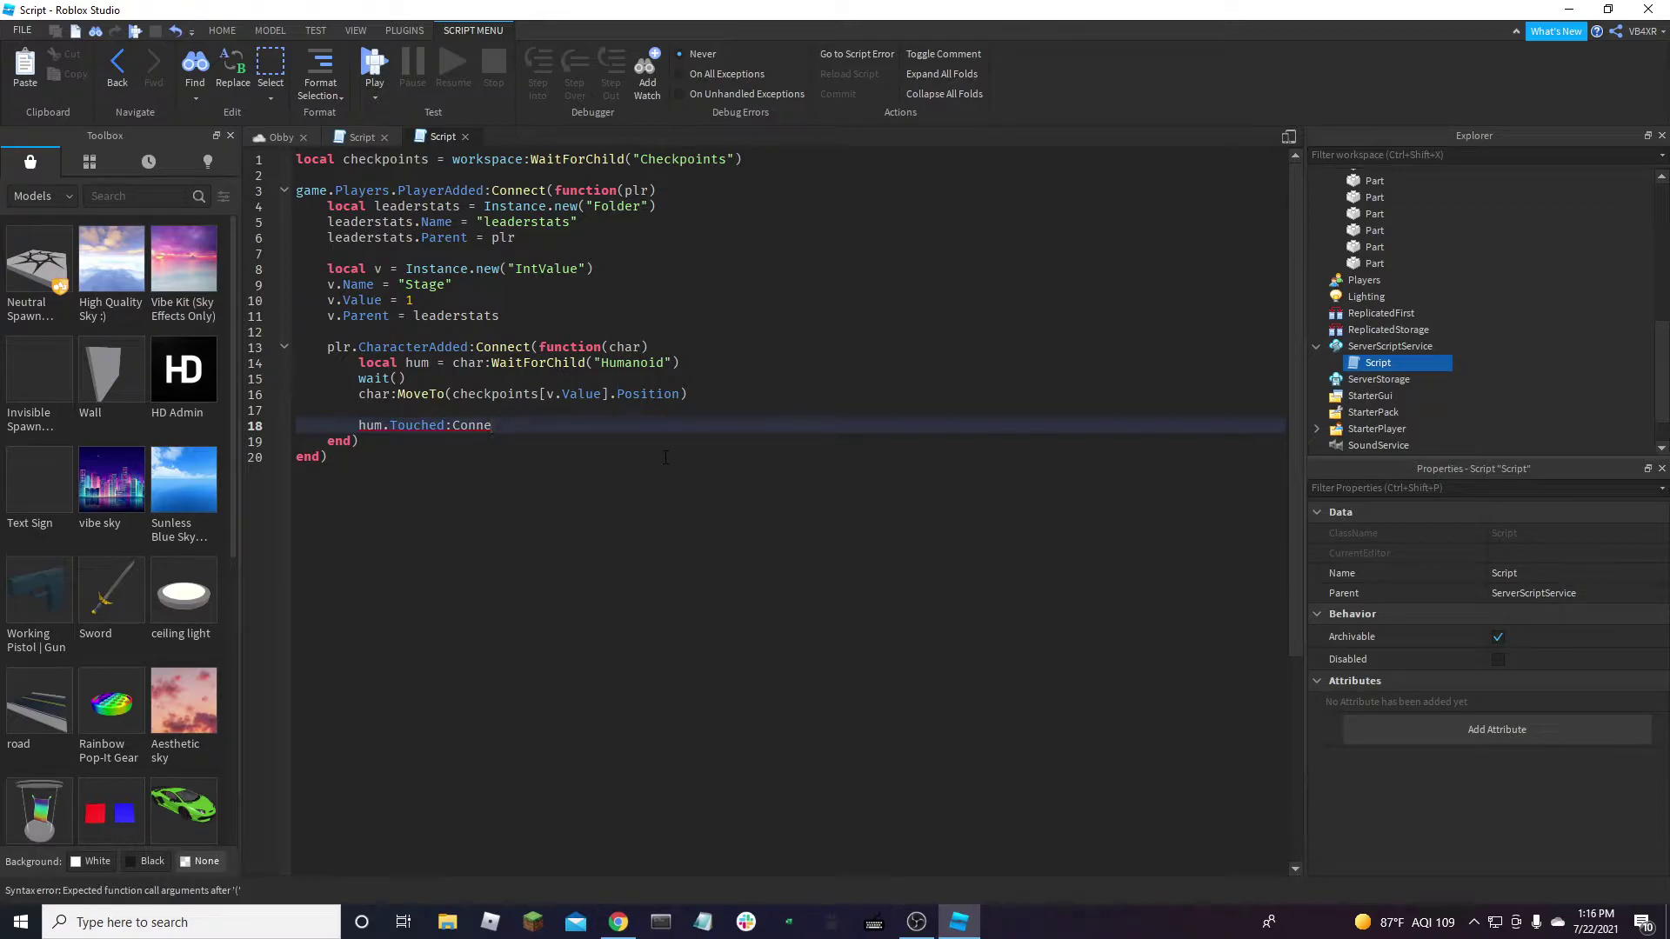
pyautogui.write('(function')
pyautogui.press('Delete')
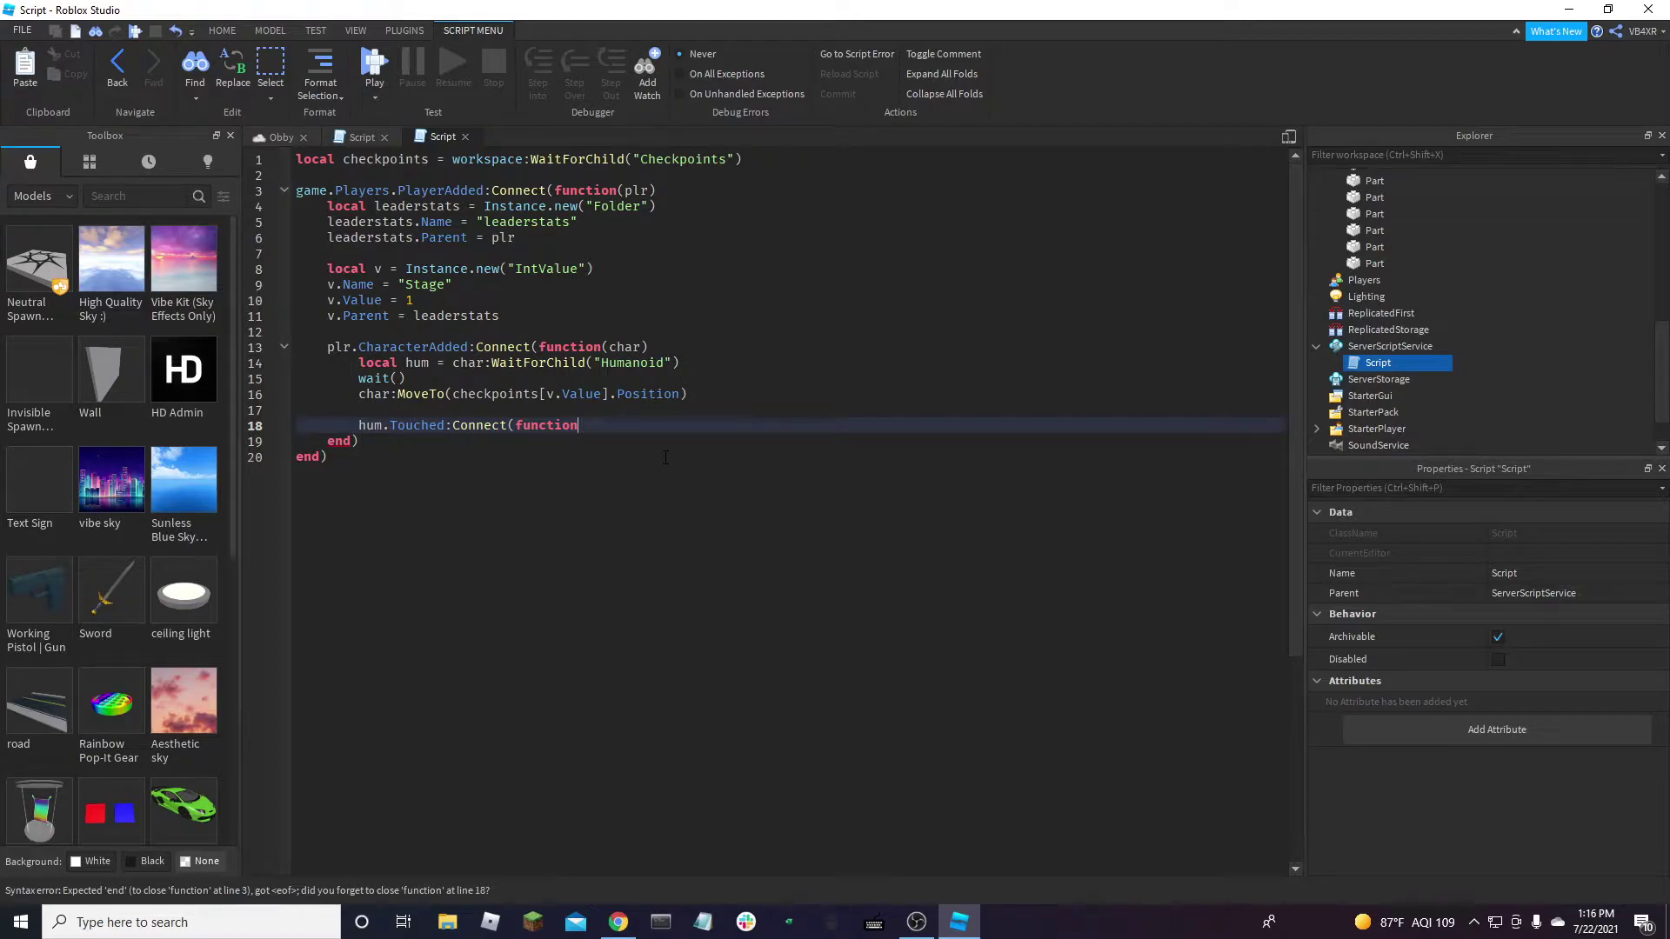
pyautogui.write('(hit')
pyautogui.press('Return')
# Inside the Touched function, add the condition if hit.Parent == checkpoints then
pyautogui.write('if hit.Parent ==')
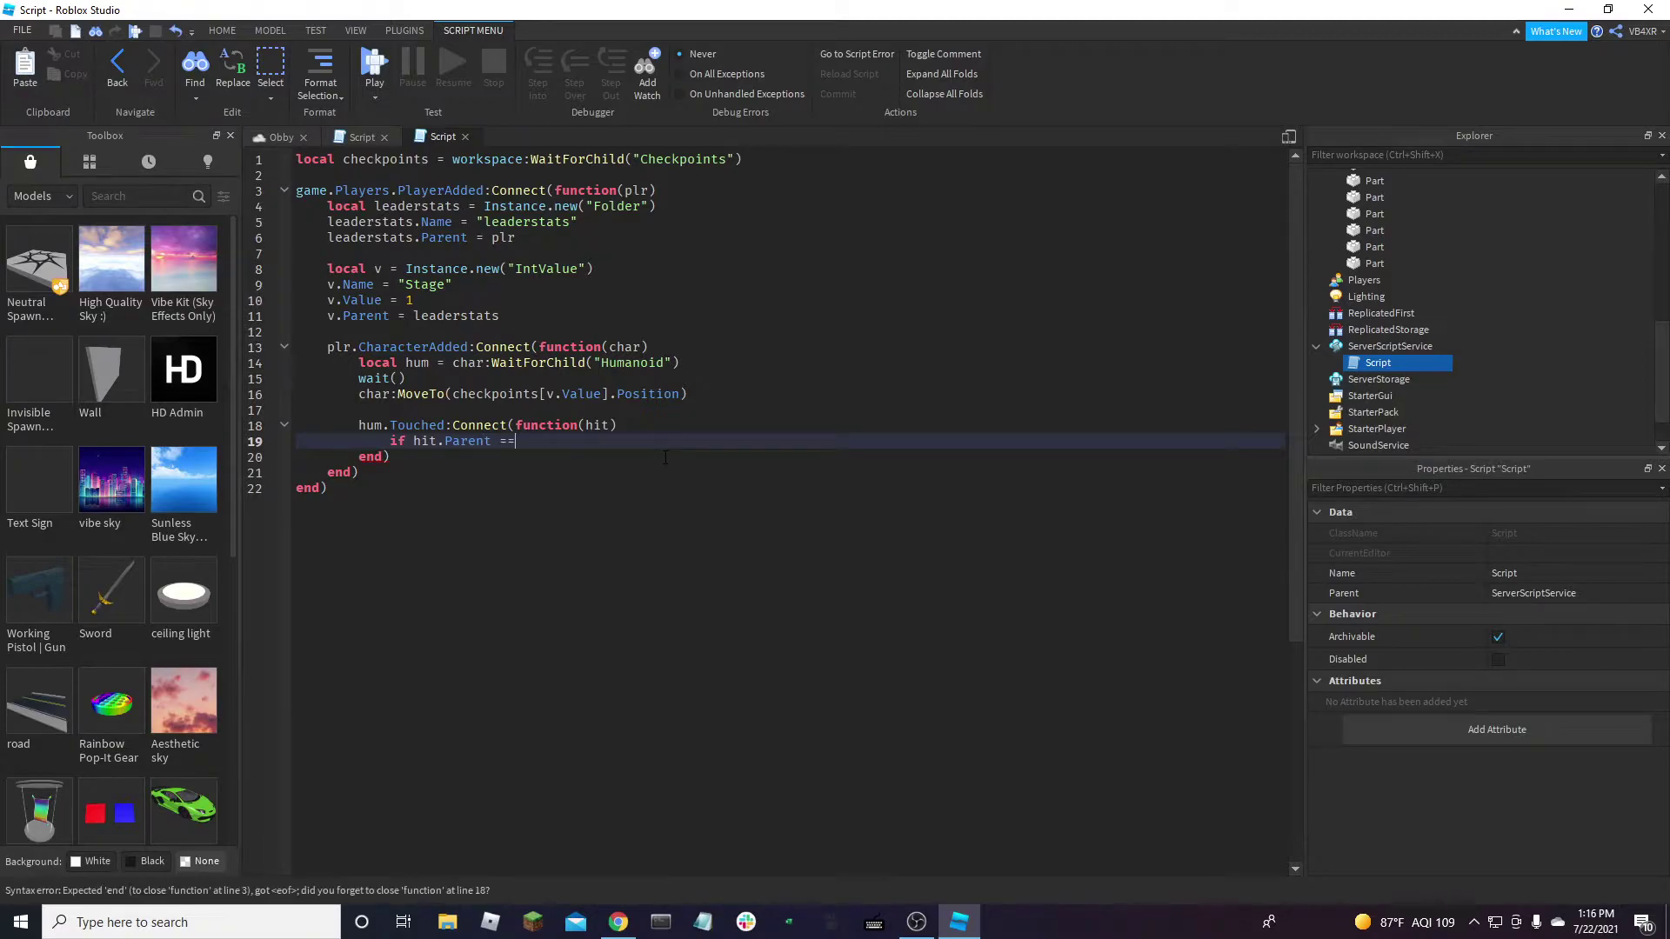
pyautogui.write(' checkpoints then')
pyautogui.press('Return')
# Nest the condition if tonumber(hit.Name) == v.Value +1 then inside the parent check
pyautogui.write('if')
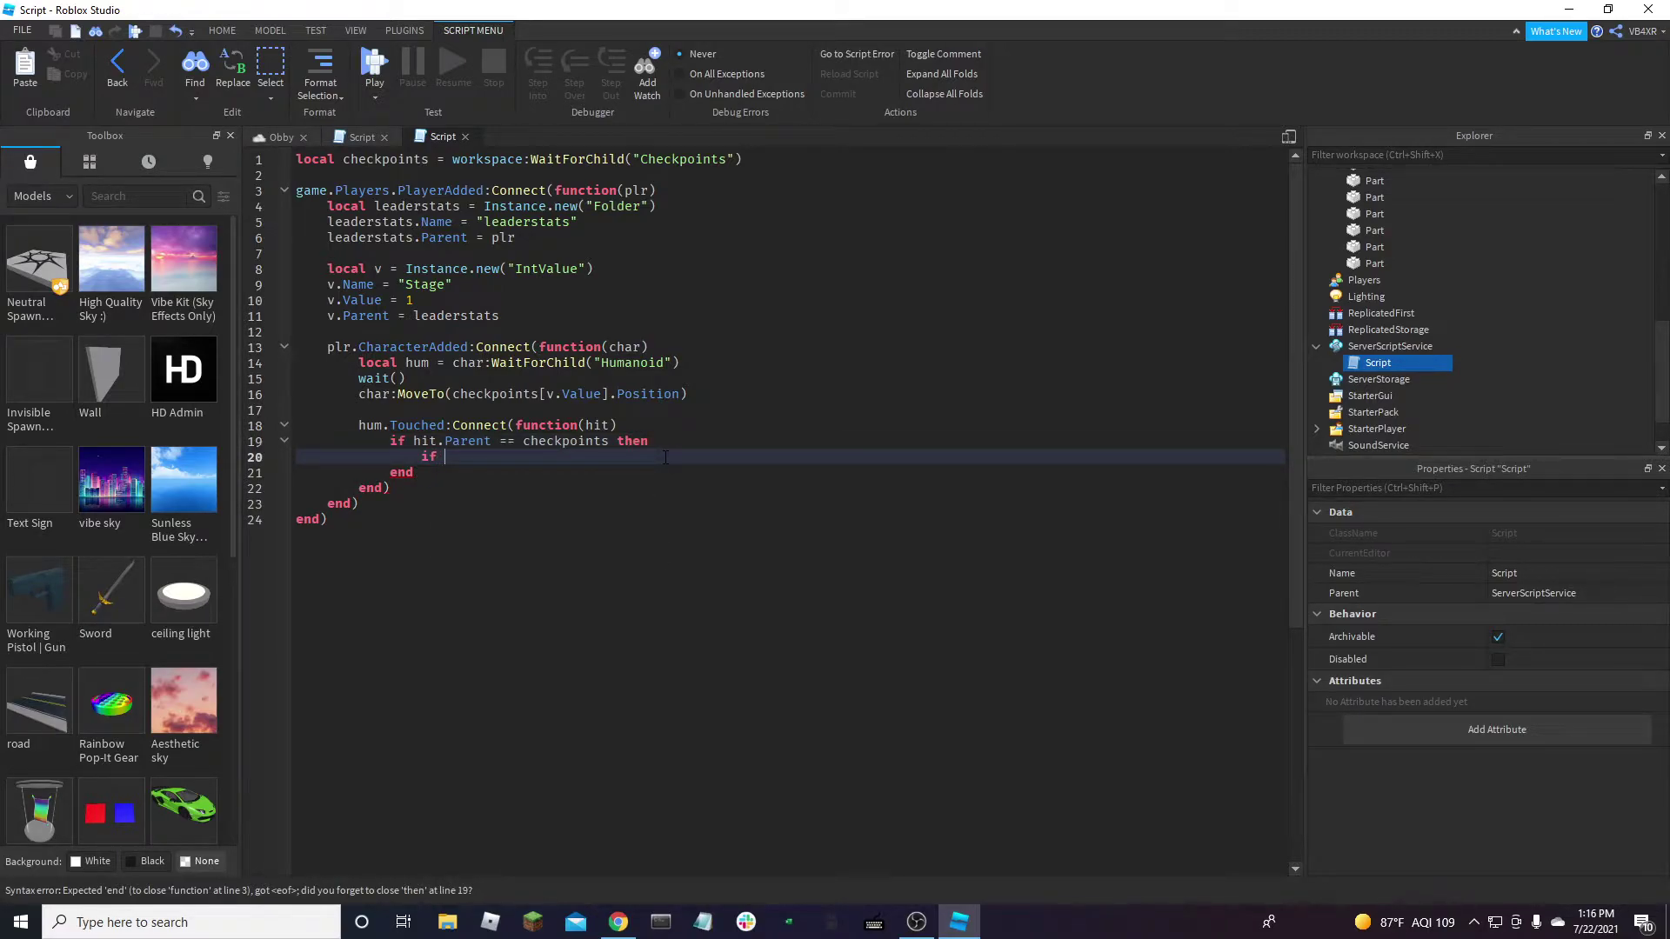
pyautogui.write(' tonu')
pyautogui.press('Tab')
pyautogui.write('hir.Name')
pyautogui.write('Nam')
pyautogui.write('e) == v.Val')
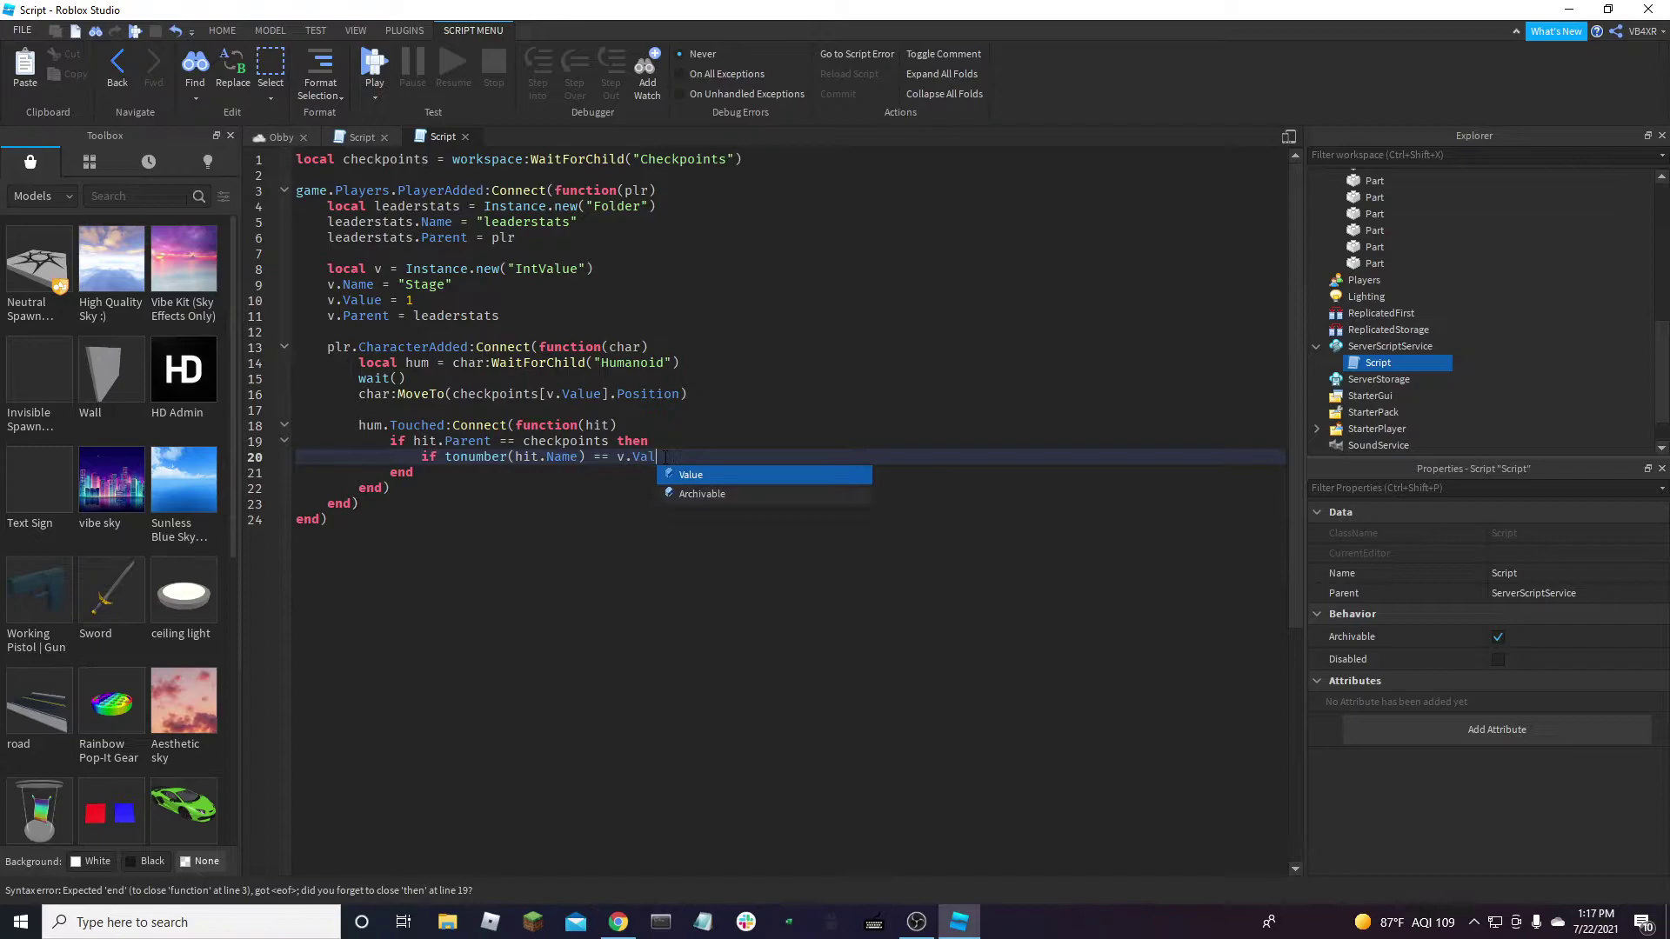
pyautogui.write('ue +1')
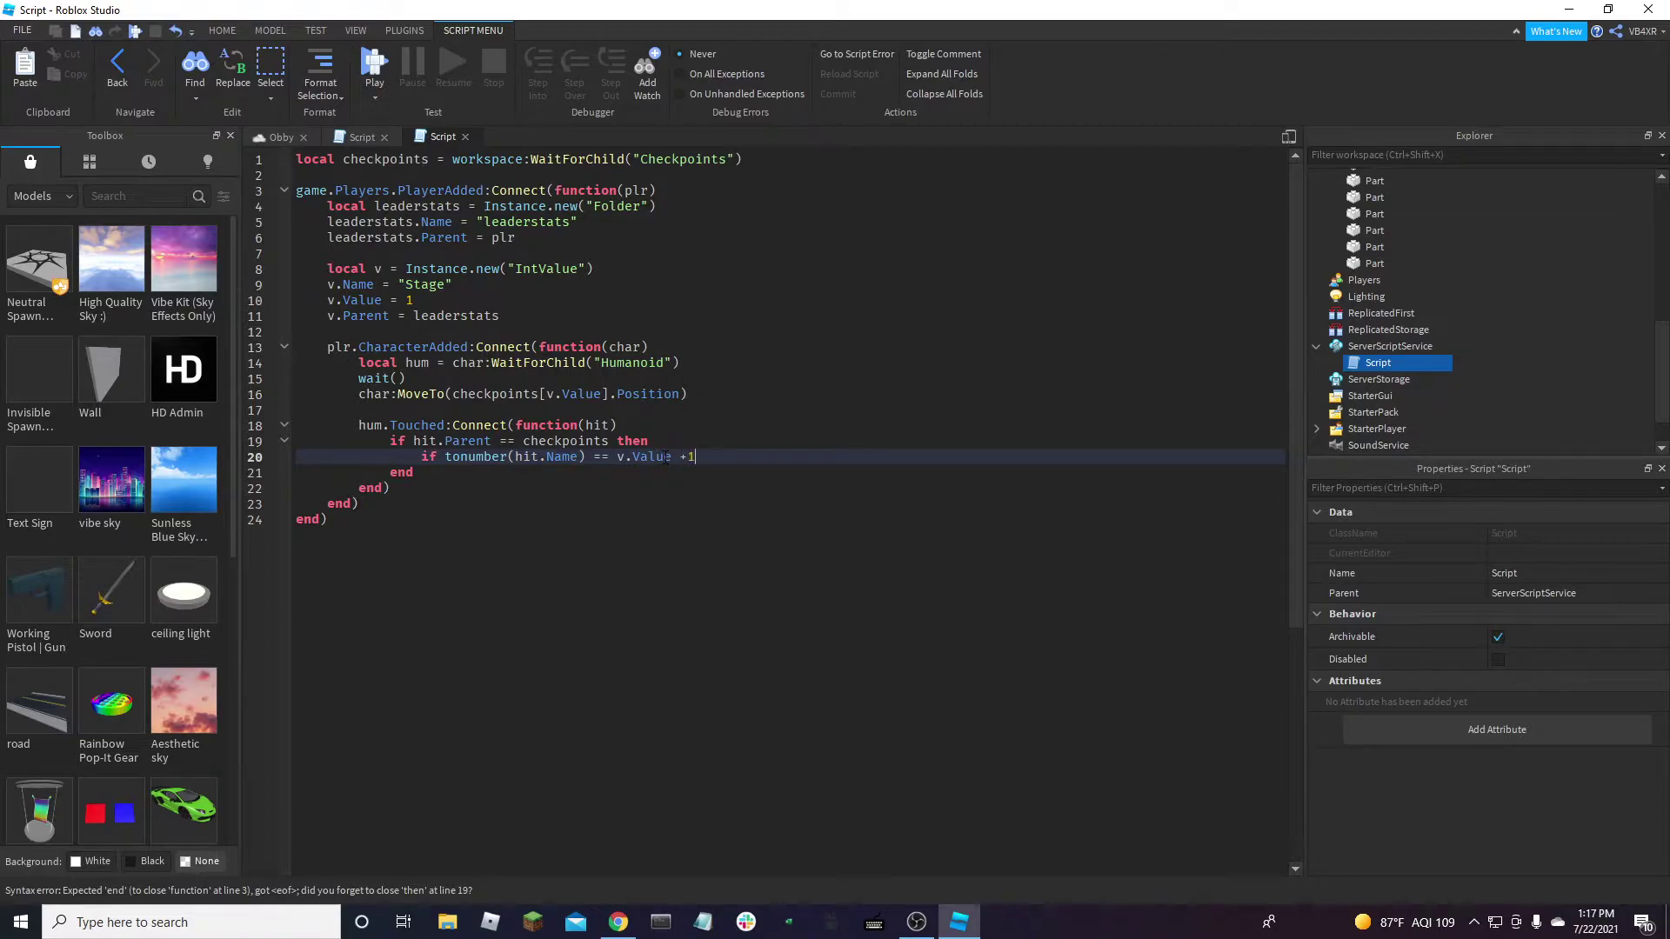
pyautogui.write(' then')
pyautogui.press('Return')
# Inside the inner condition, increment the stage with v.Value = v.Value +1
pyautogui.write('v.Val')
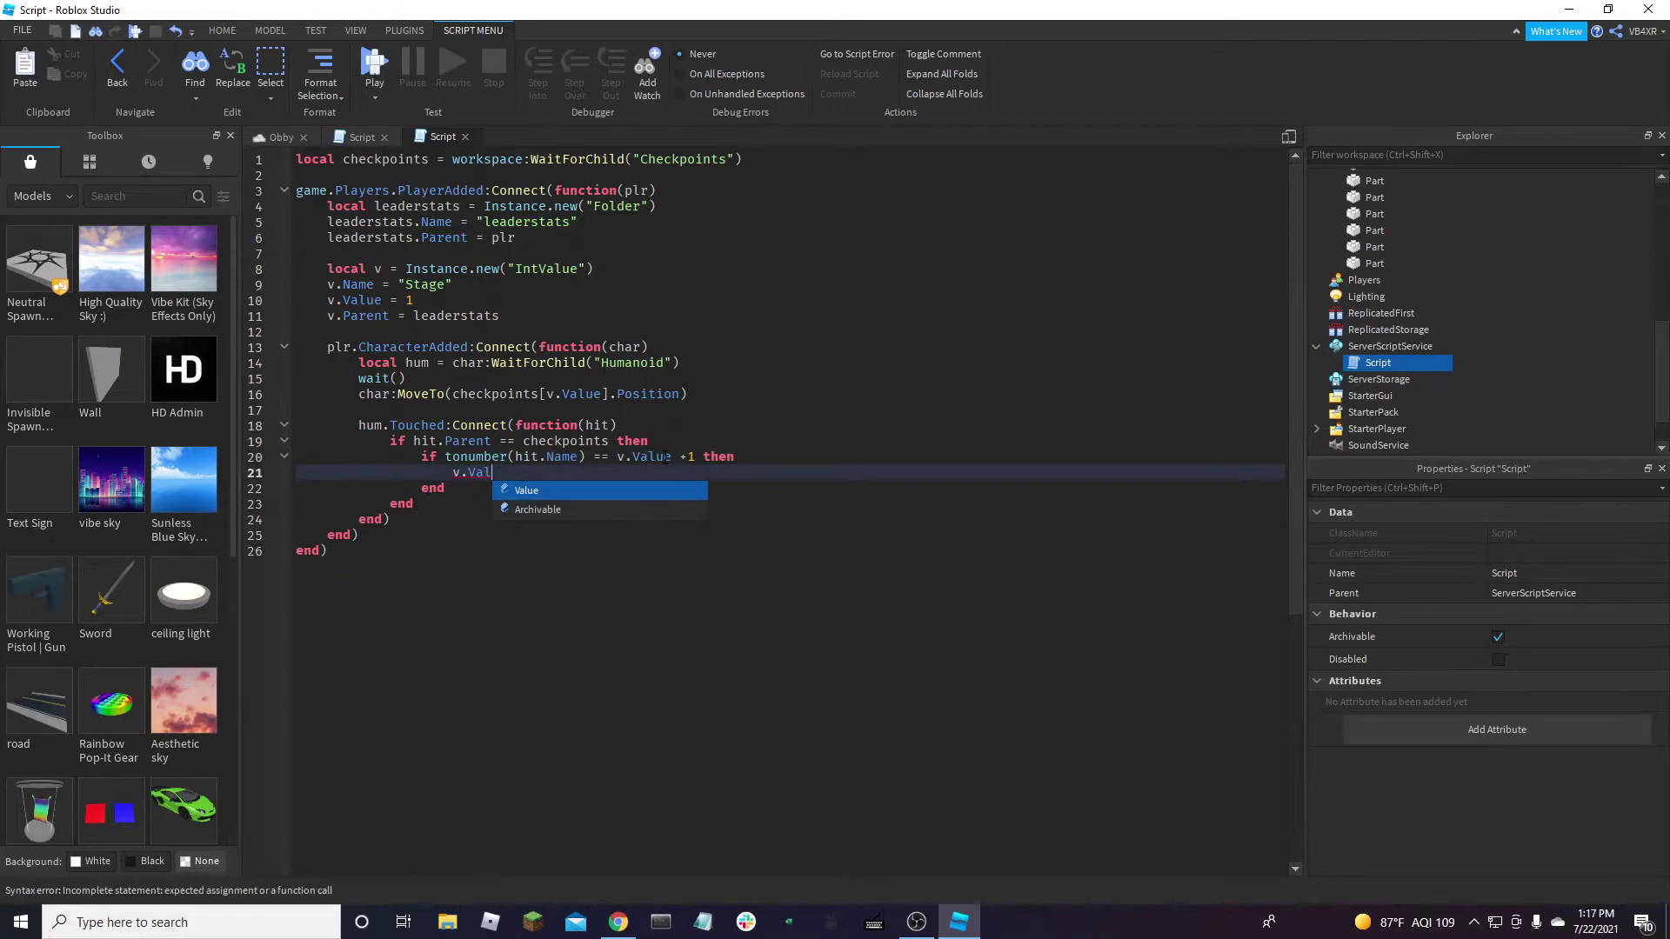
pyautogui.press('Tab')
pyautogui.write('= v')
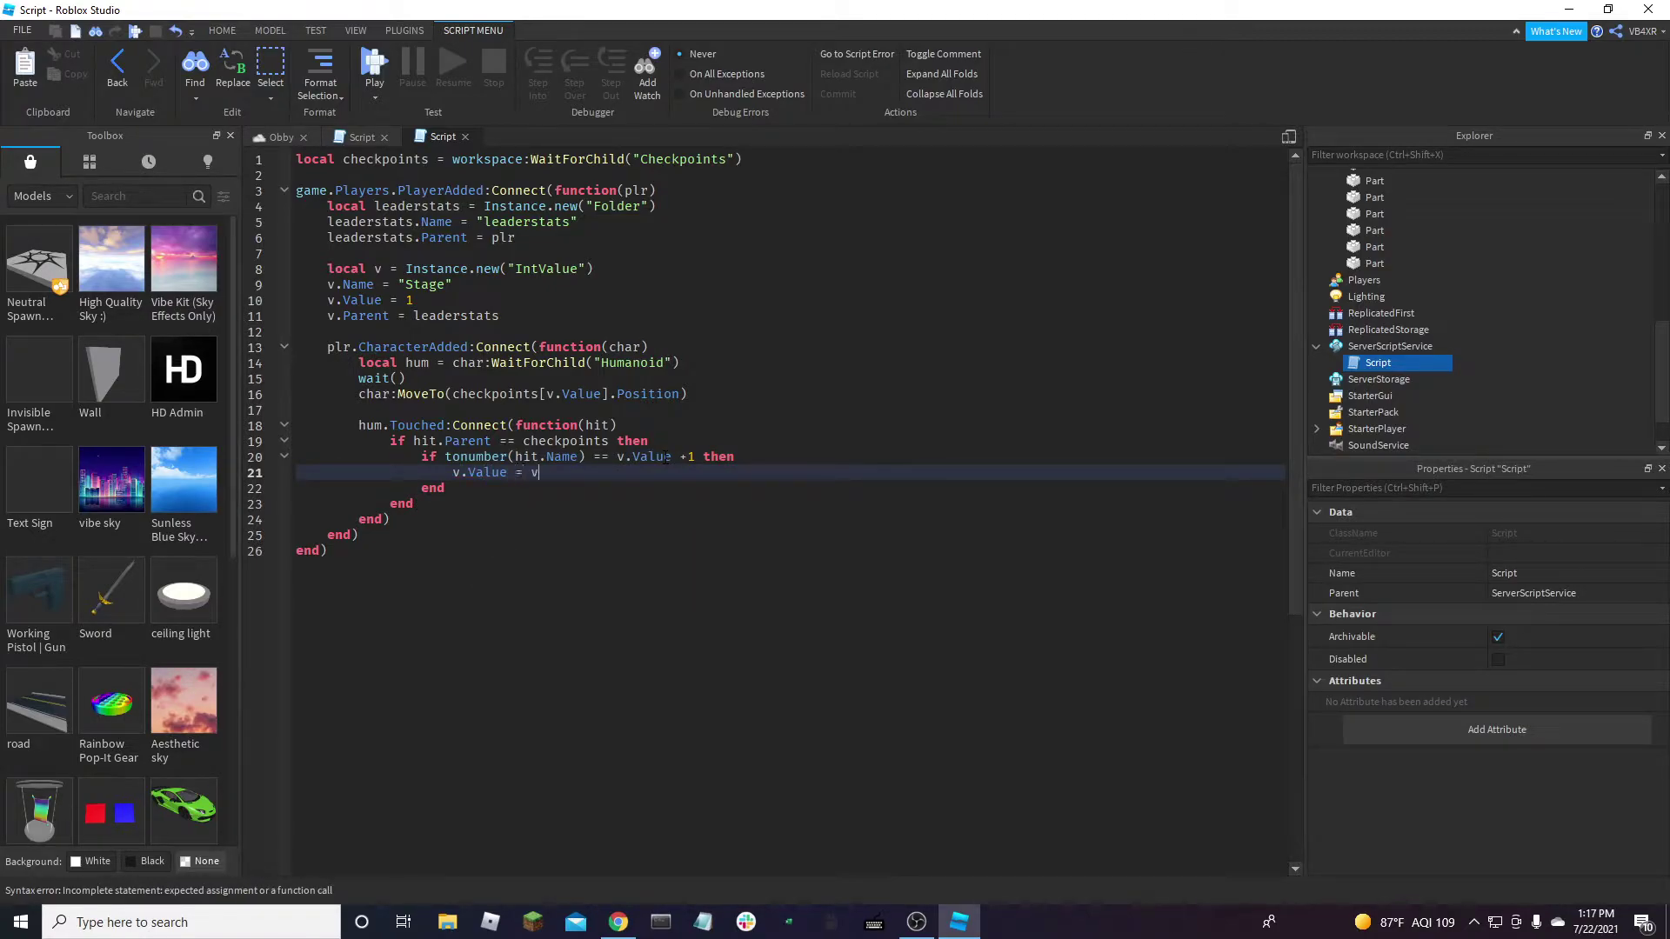
pyautogui.write('.Valu')
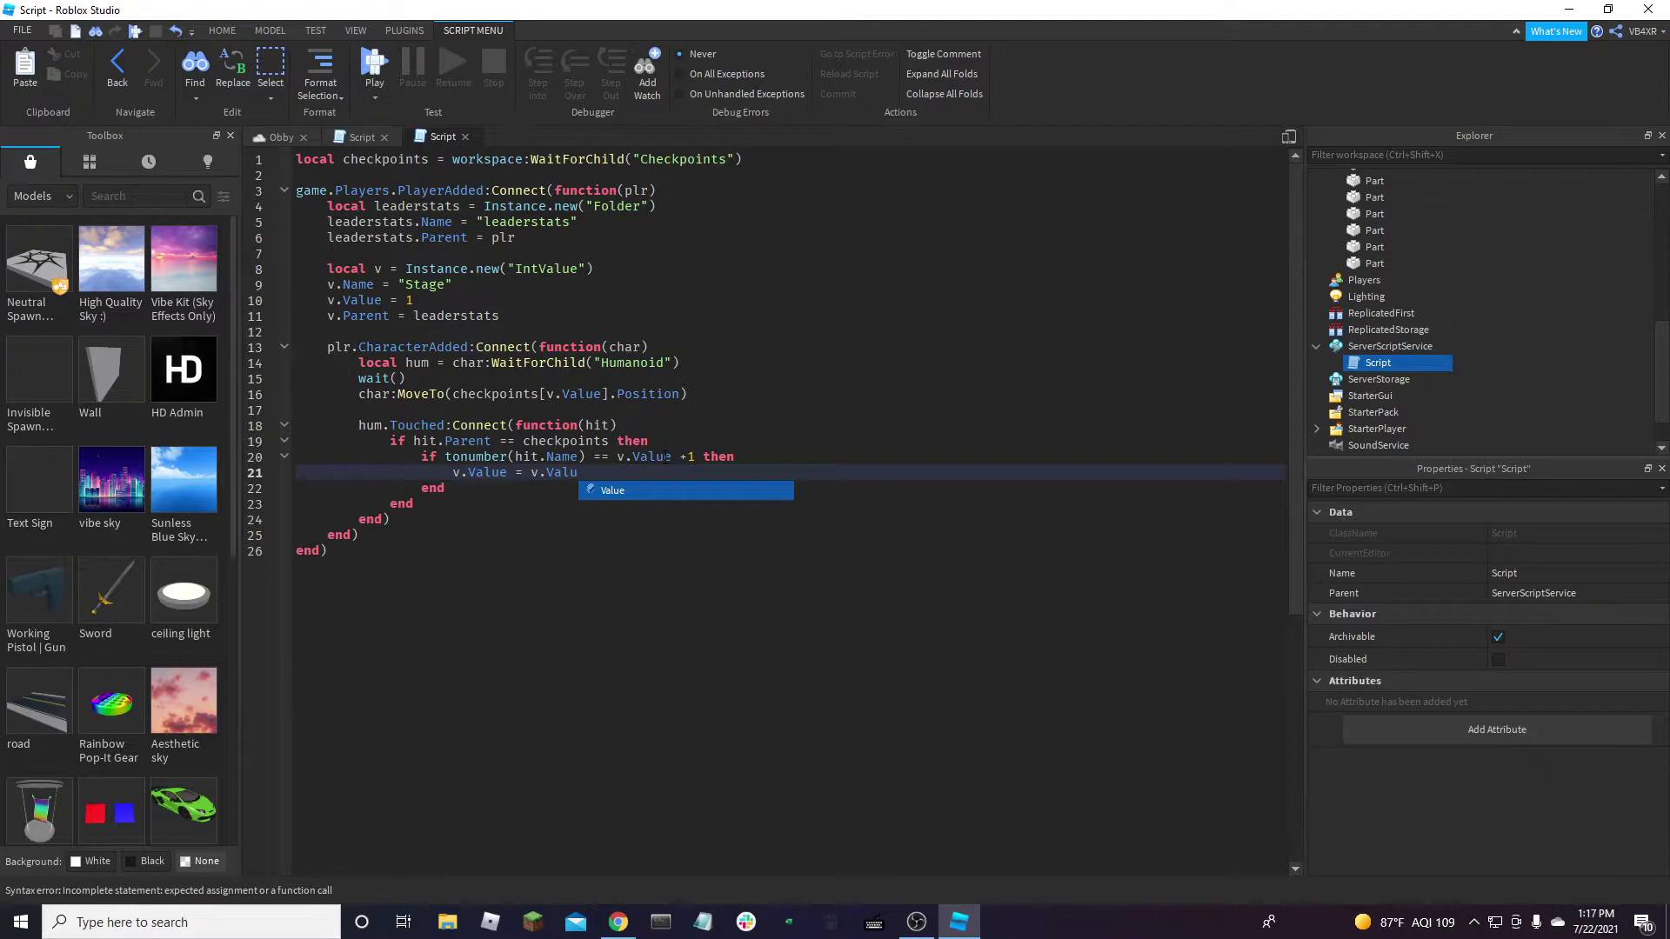
pyautogui.write('e +1')
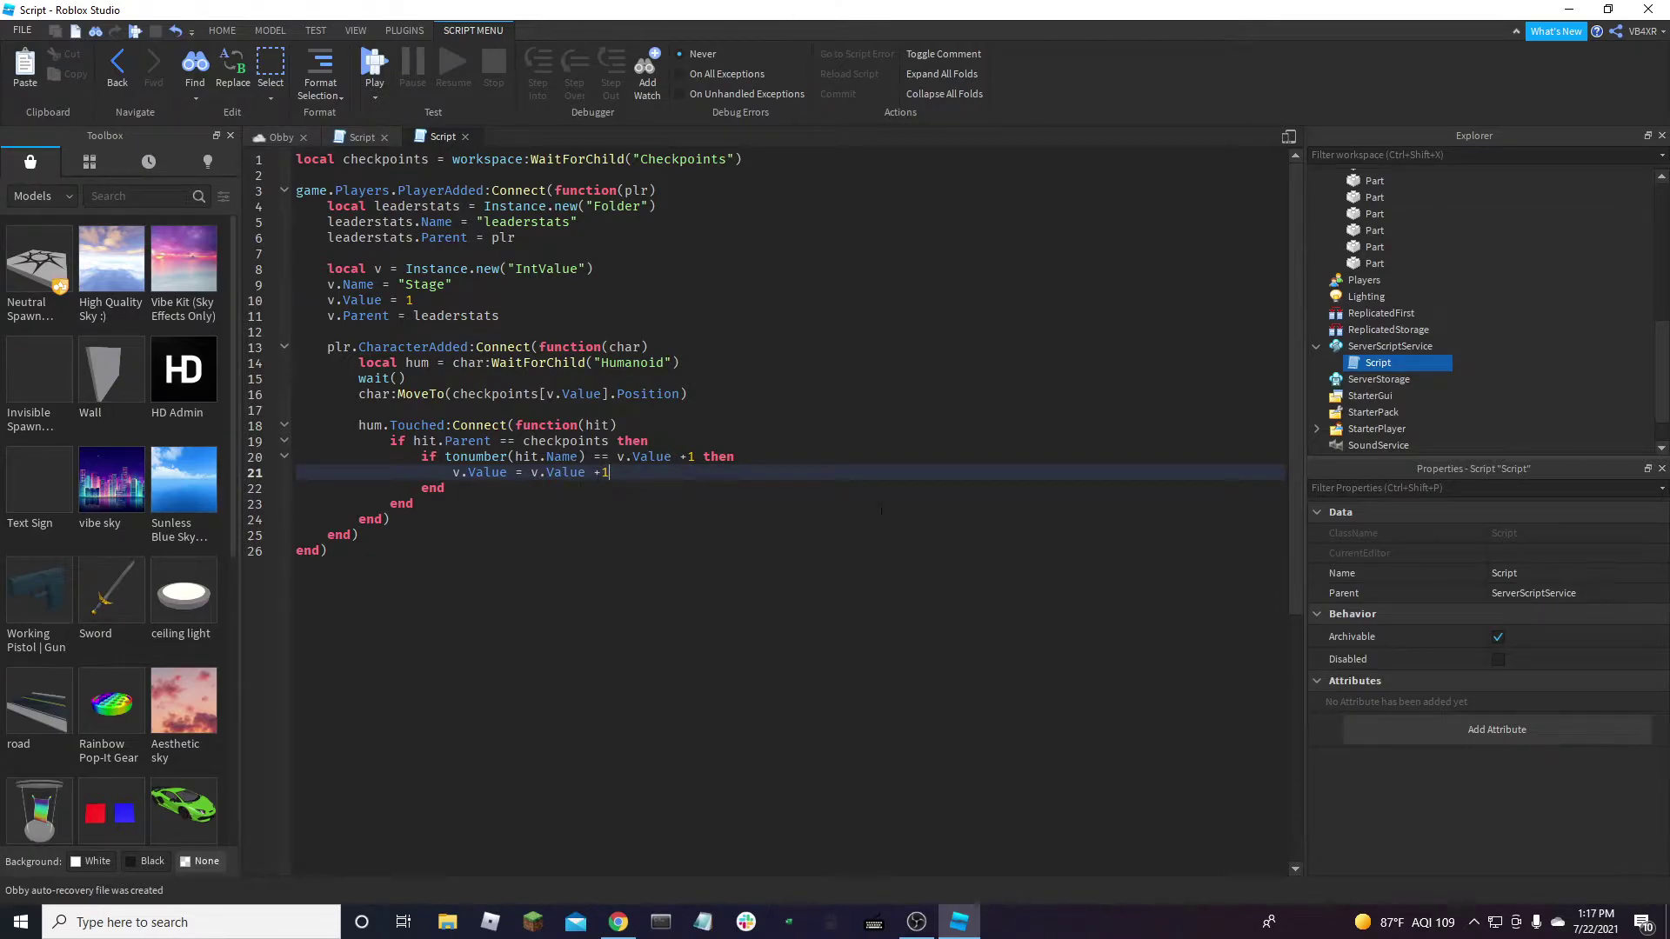
# Return to the Obby place view and set the size of checkpoint part 1 to 20, 1, 20
pyautogui.click(271, 137)
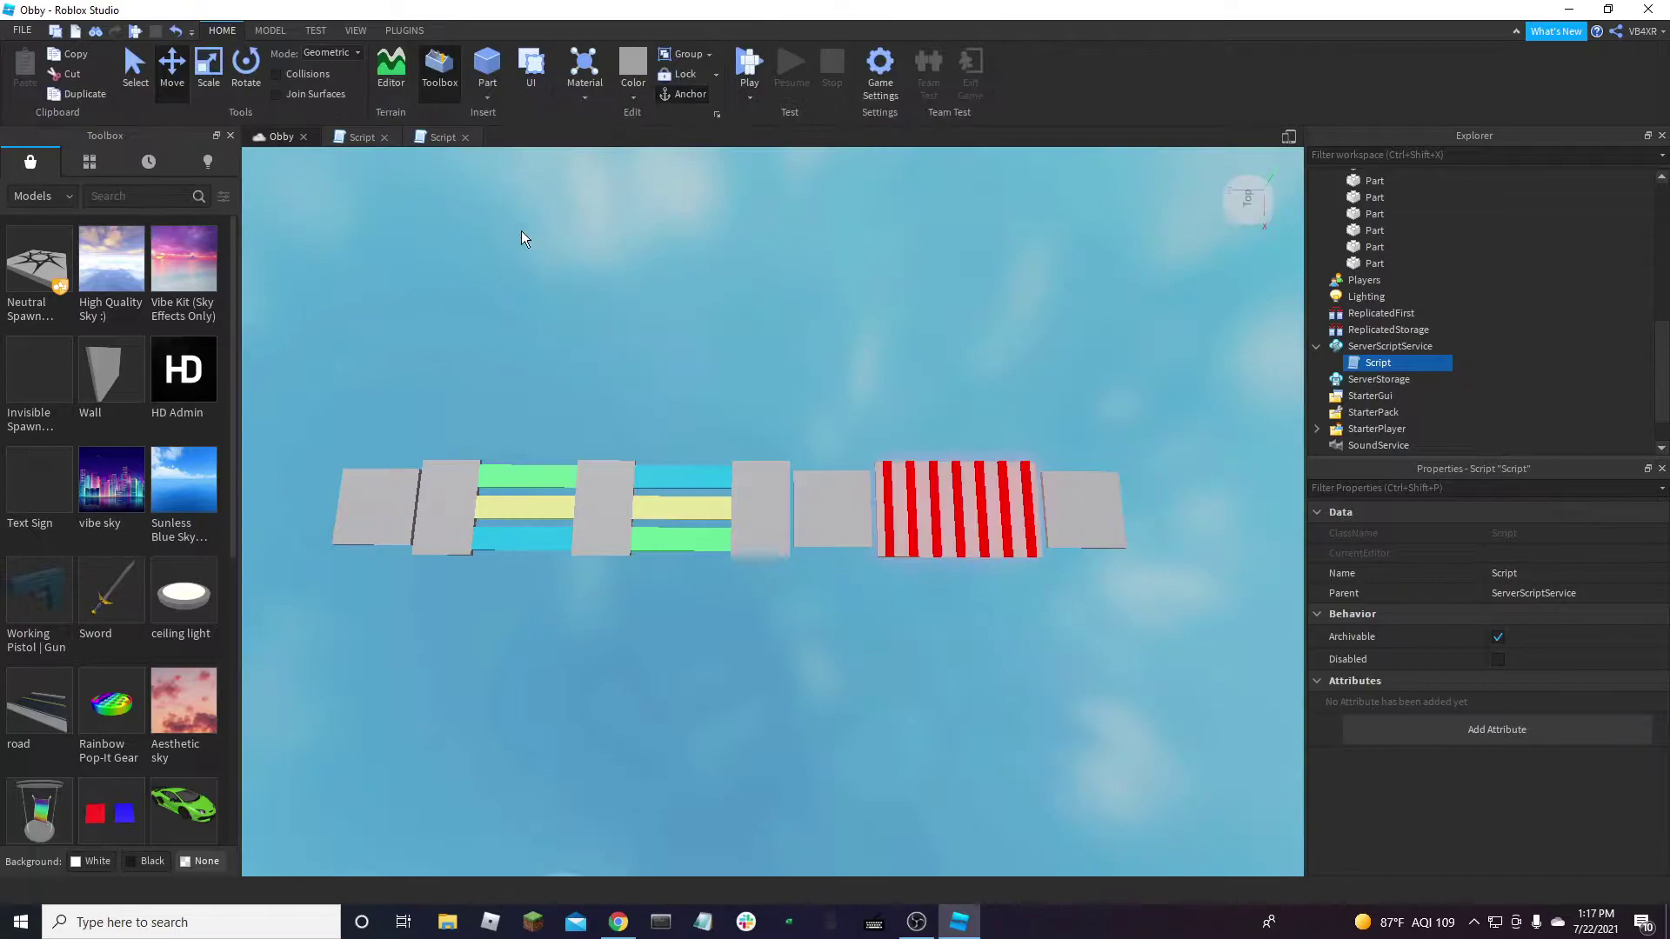
pyautogui.moveTo(561, 247); pyautogui.dragTo(1209, 428, button='right')
pyautogui.press('d')
pyautogui.scroll(7, 1380, 287)
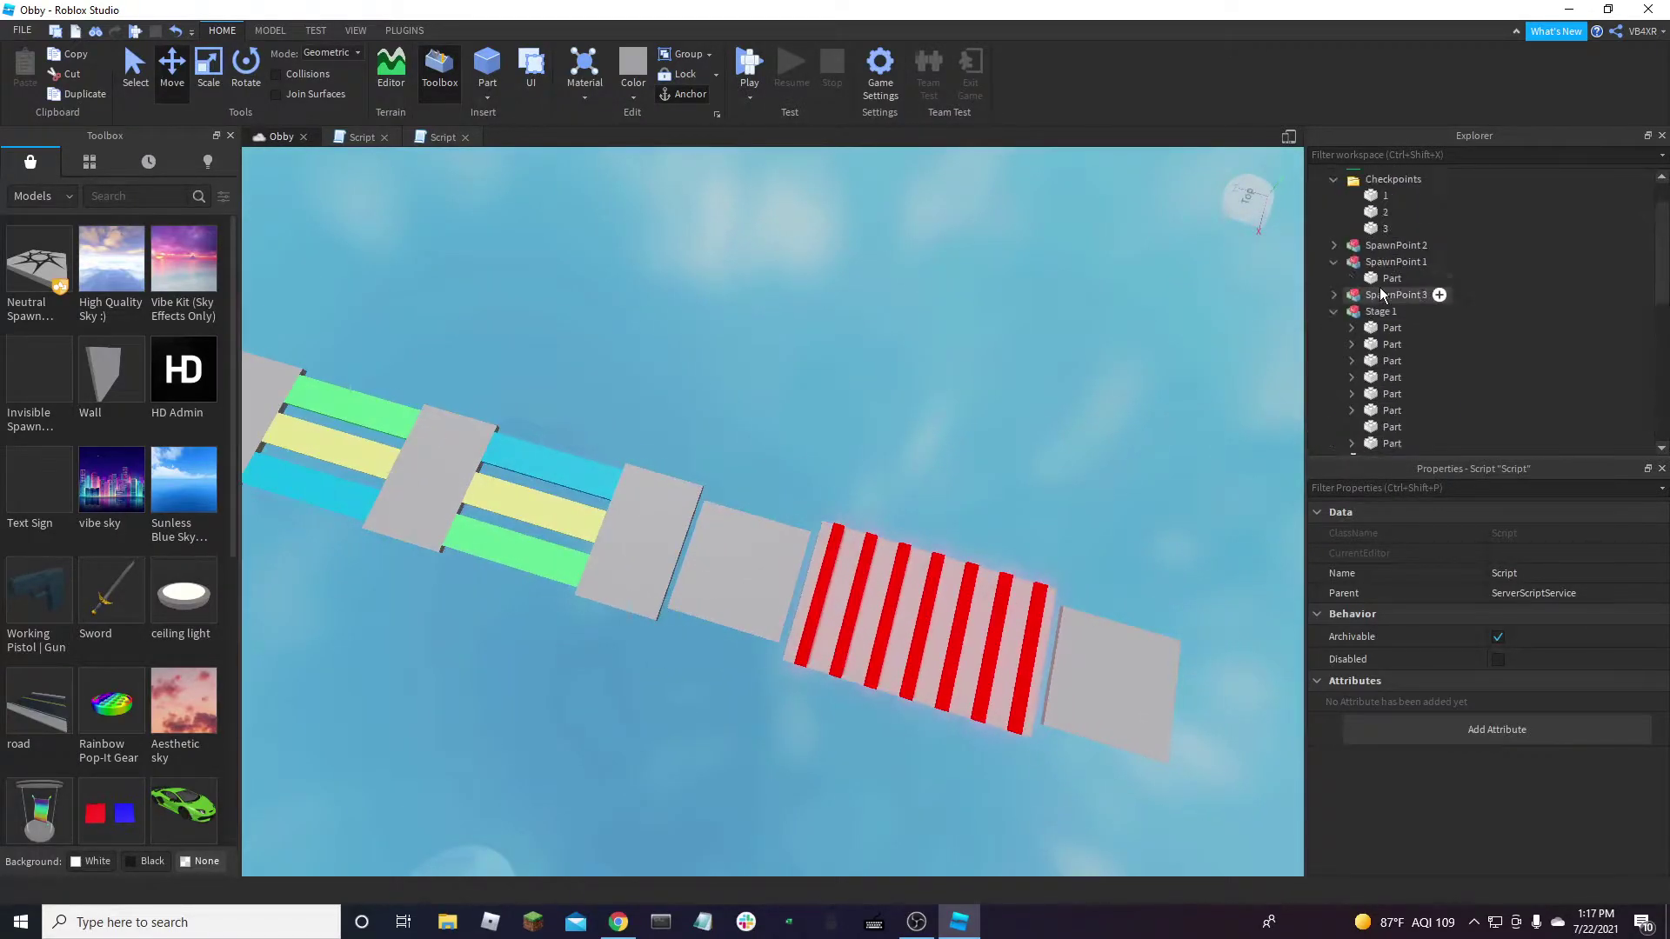
pyautogui.click(1385, 195)
pyautogui.press('f')
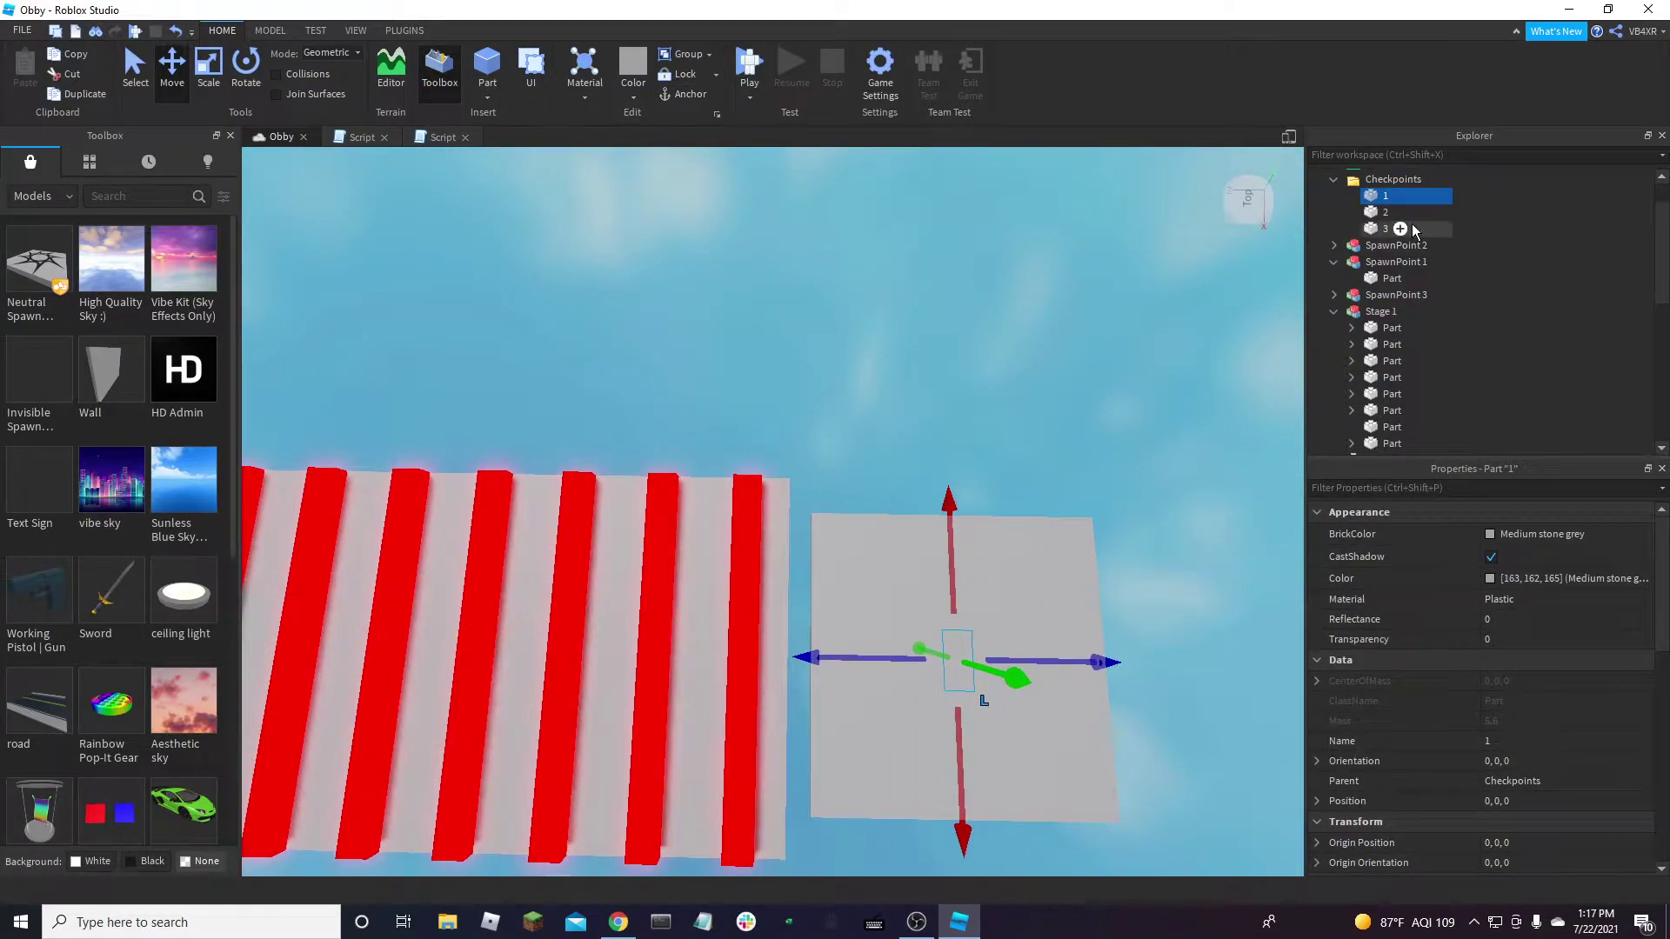
pyautogui.click(1391, 277)
pyautogui.scroll(-10, 1557, 780)
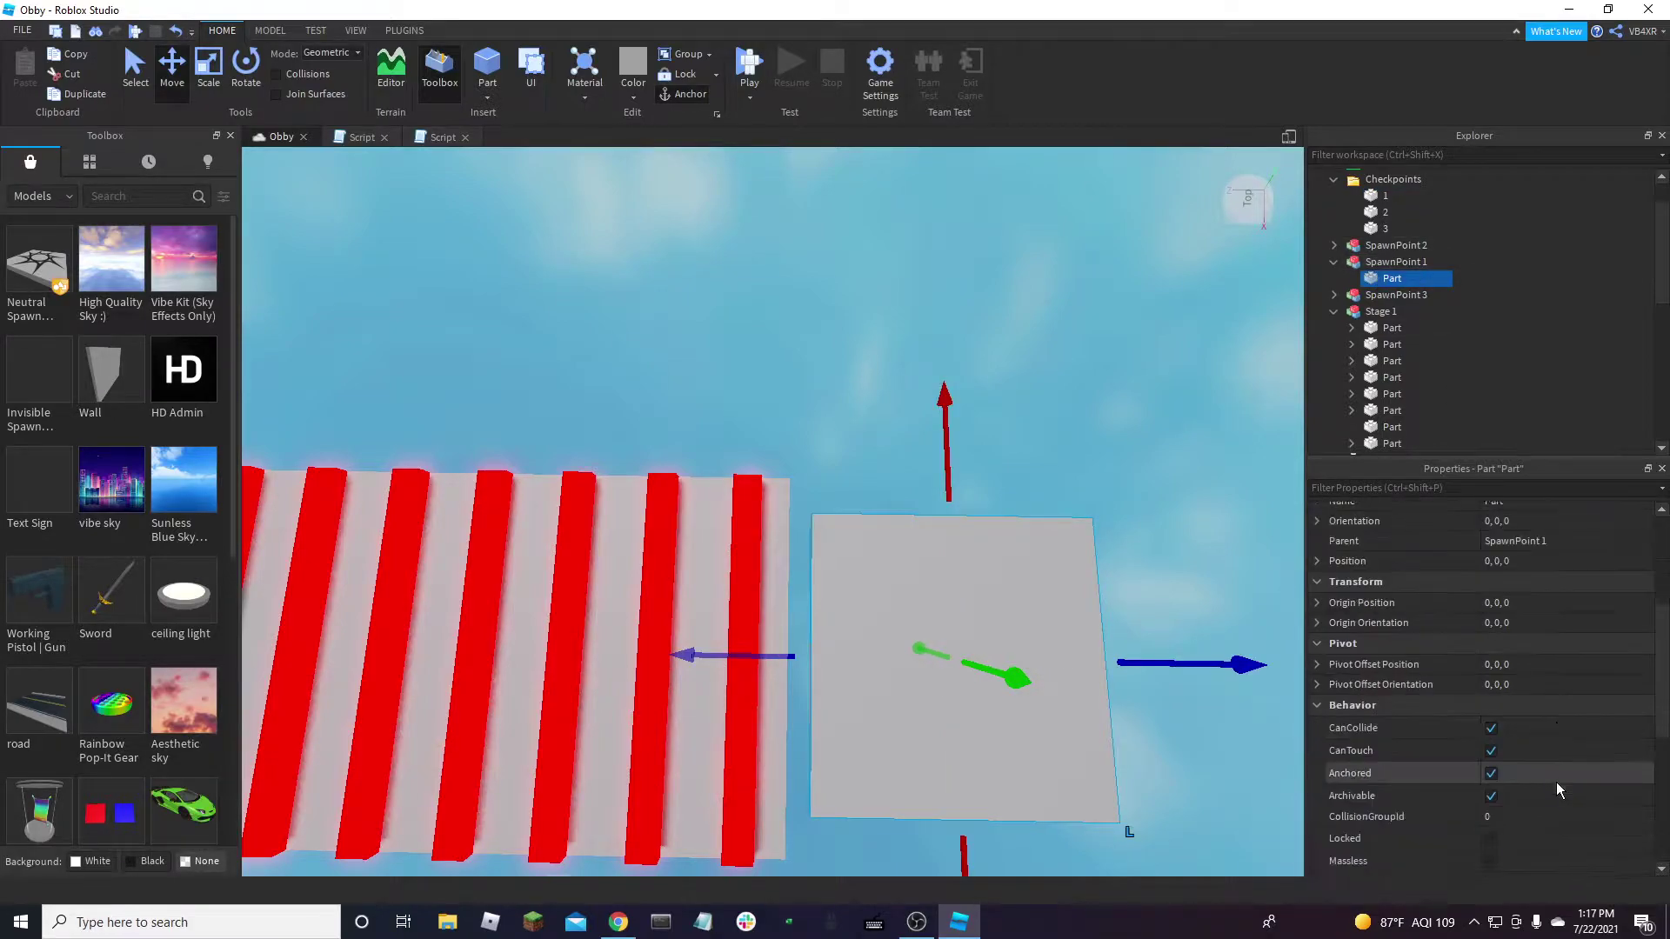
pyautogui.click(1385, 194)
pyautogui.click(1529, 667)
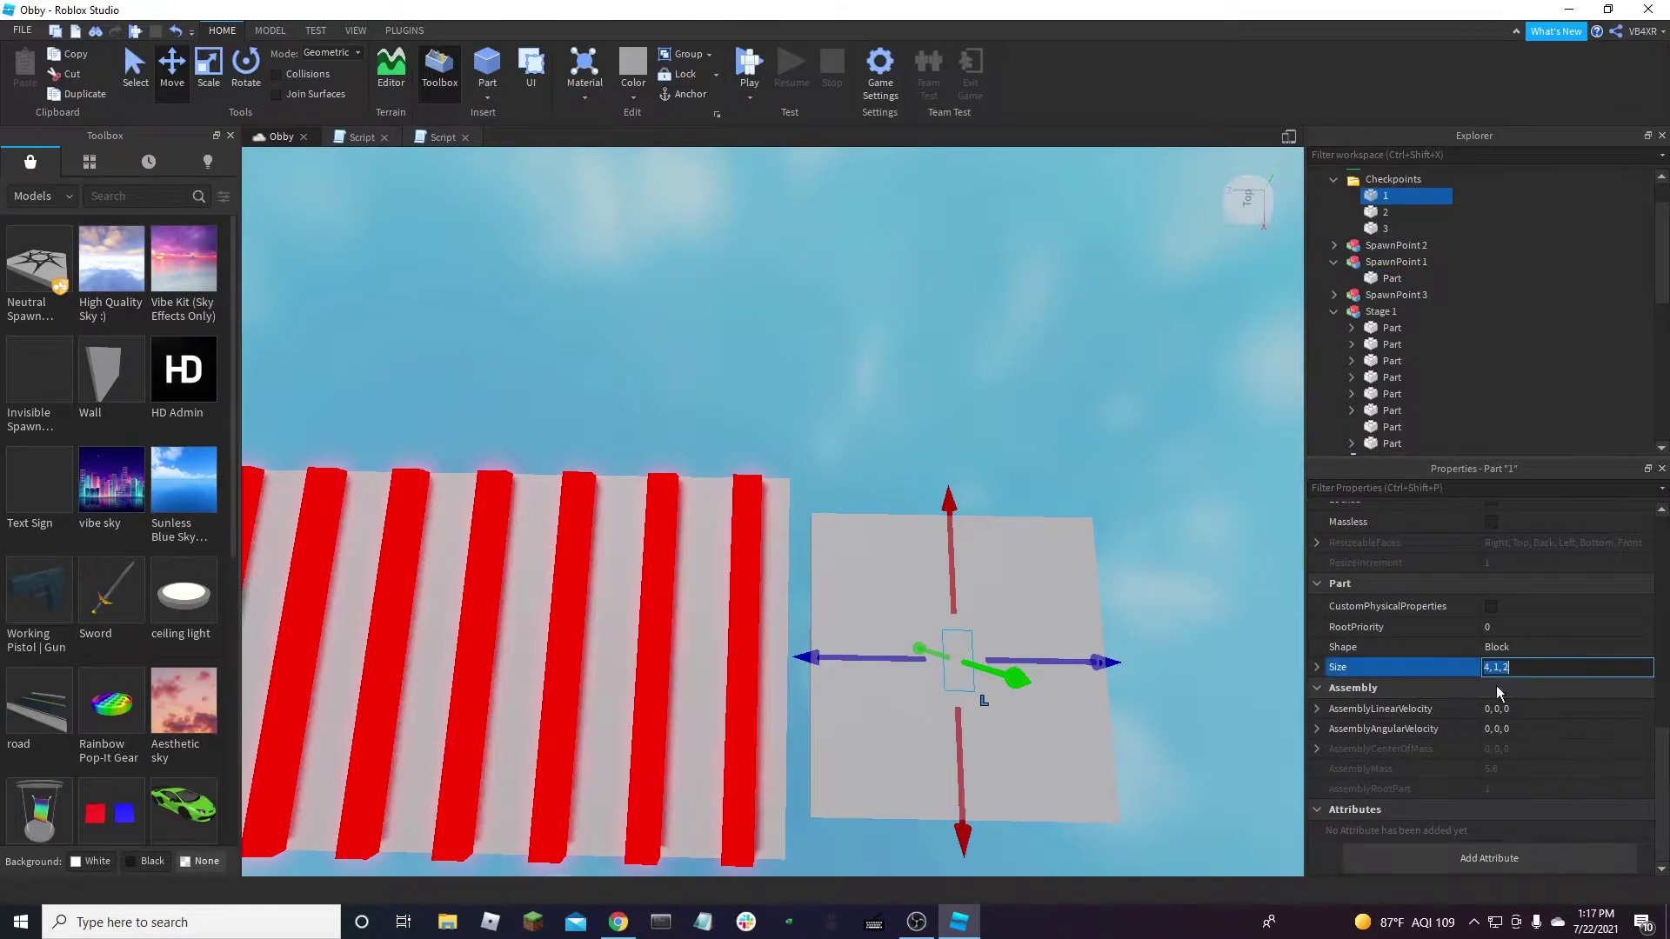
pyautogui.write('20')
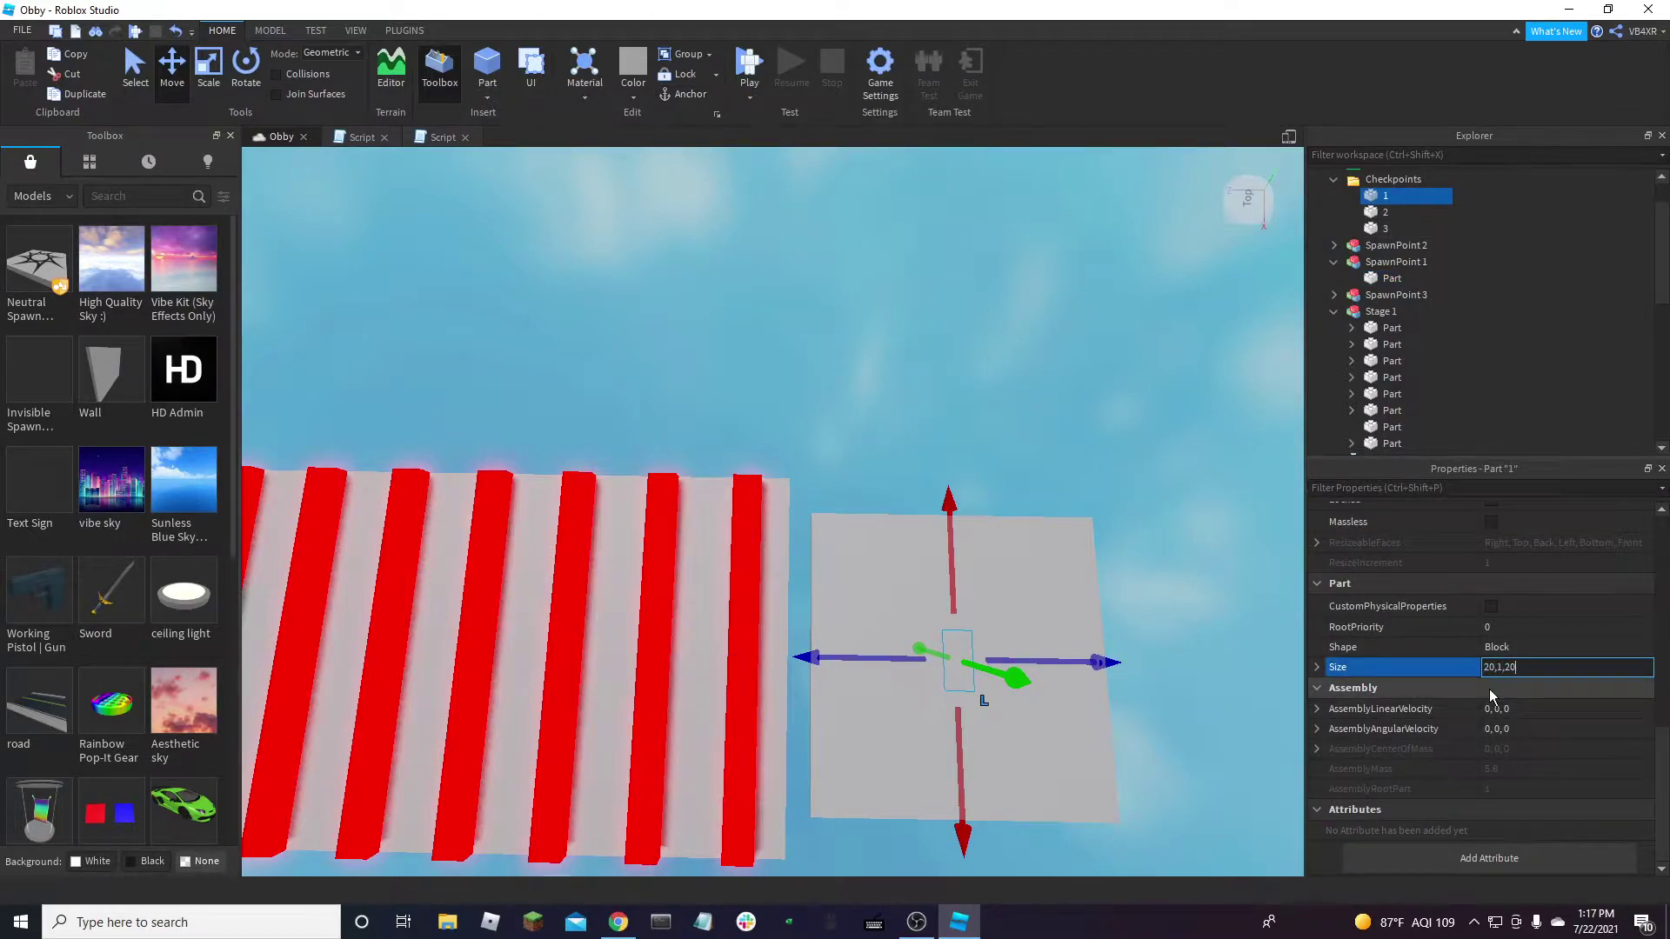
pyautogui.press('Return')
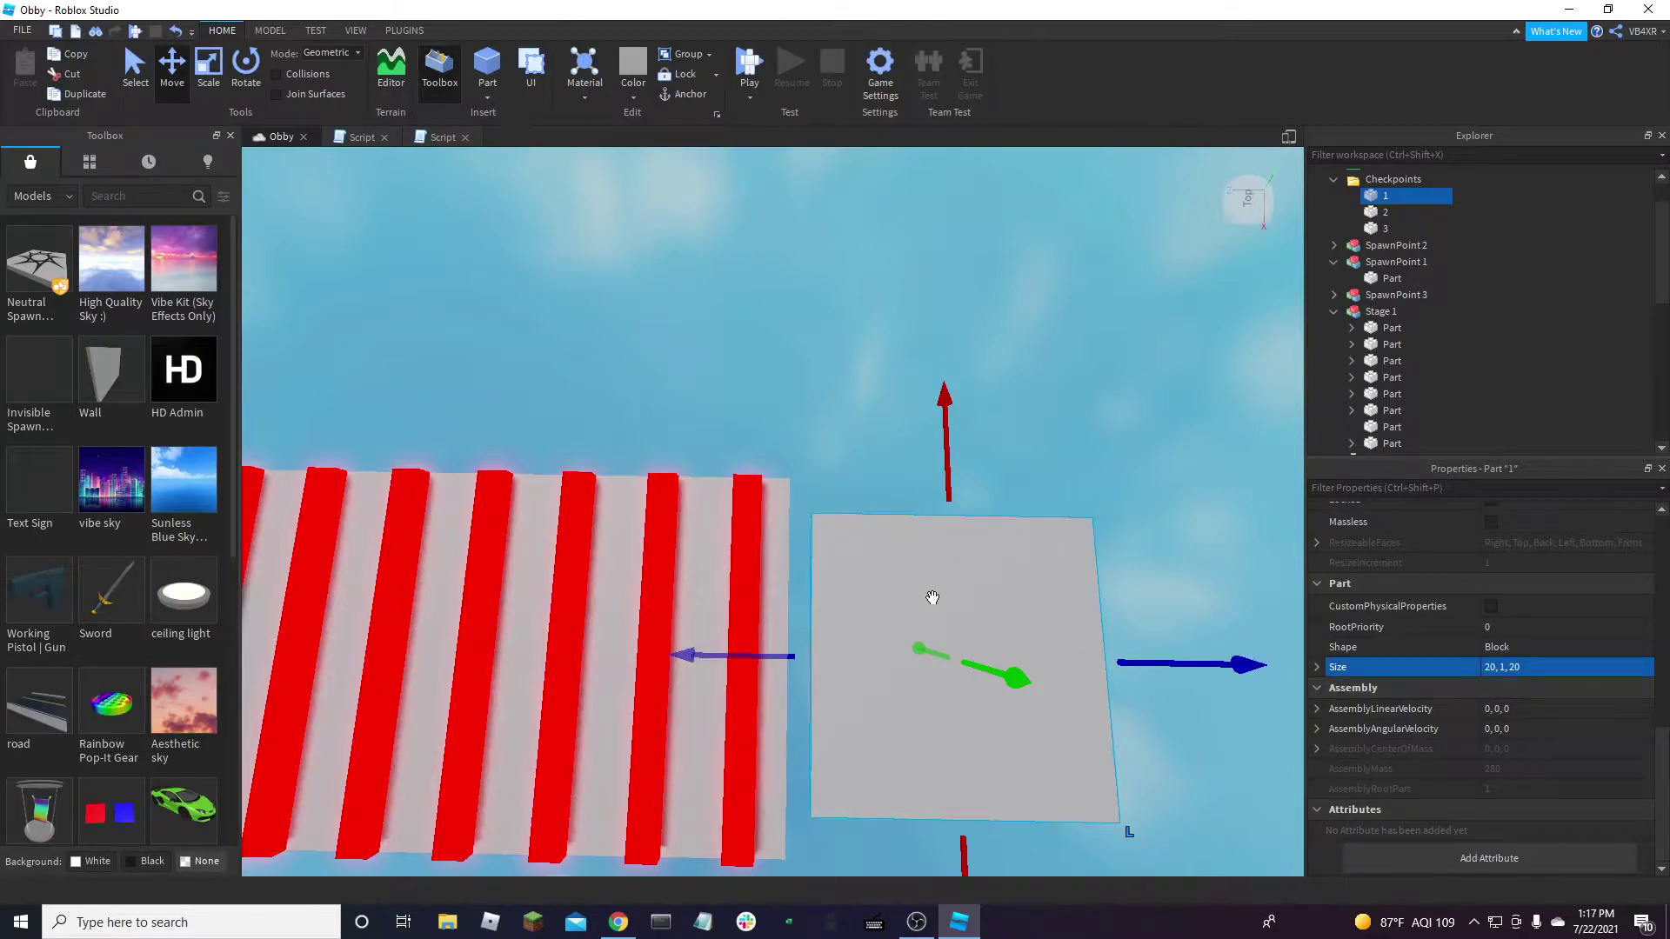
# Set the size of checkpoint part 2 to 20, 1, 20
pyautogui.press('a')
pyautogui.scroll(-2, 977, 636)
pyautogui.scroll(3, 875, 616)
pyautogui.click(851, 641)
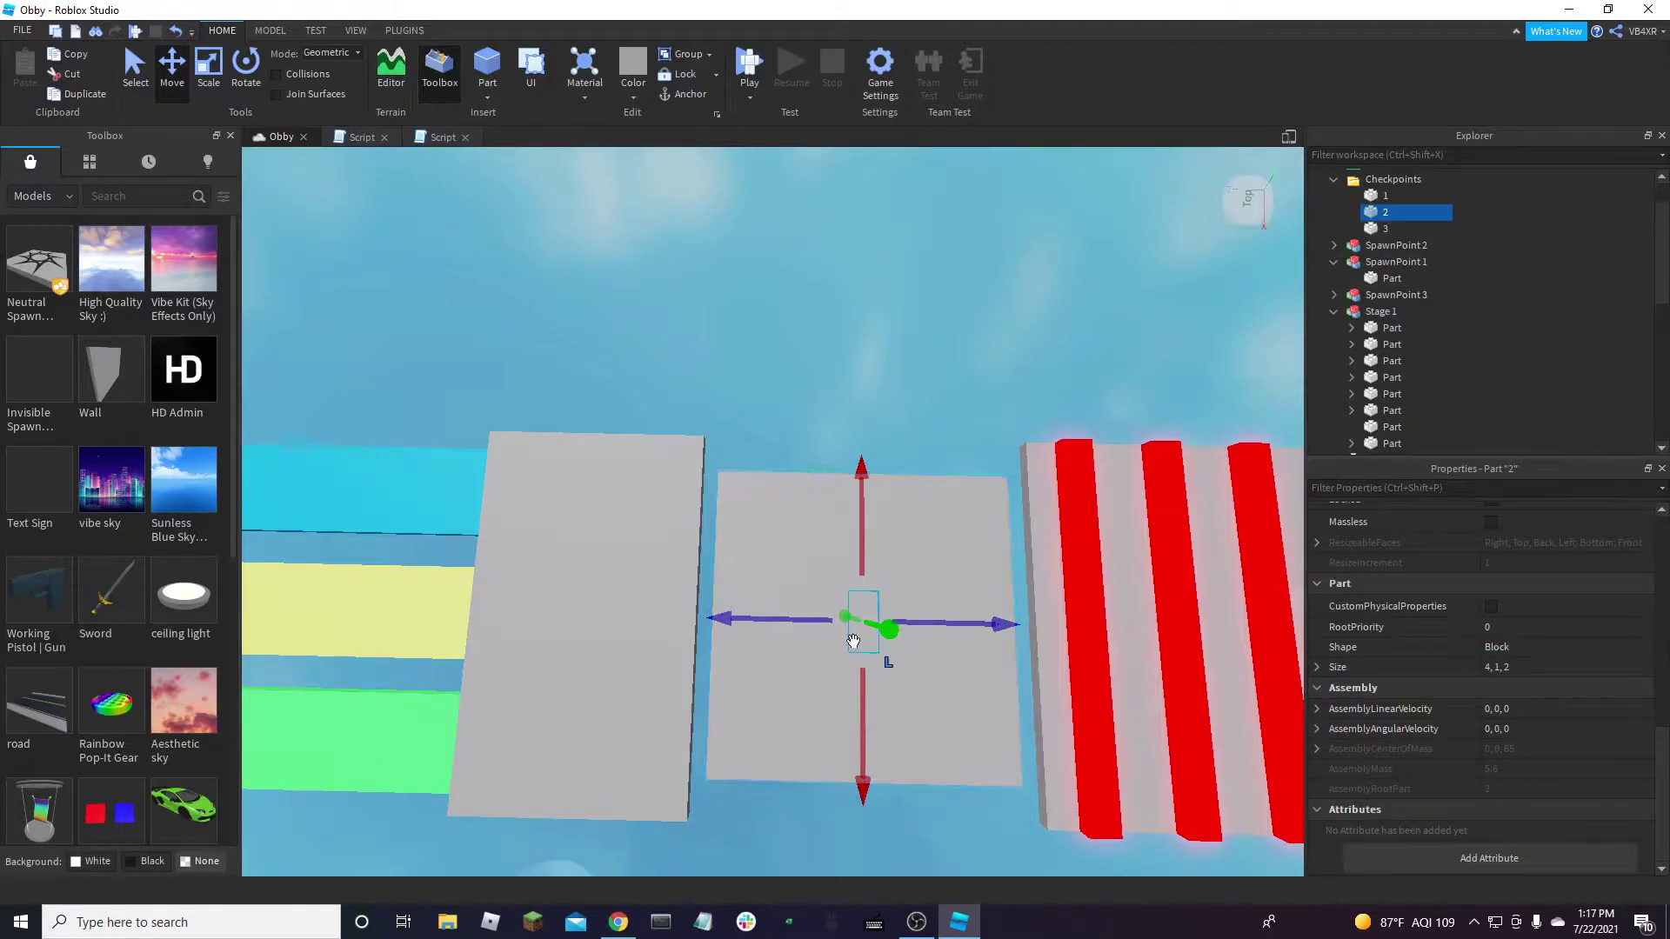
pyautogui.click(1537, 667)
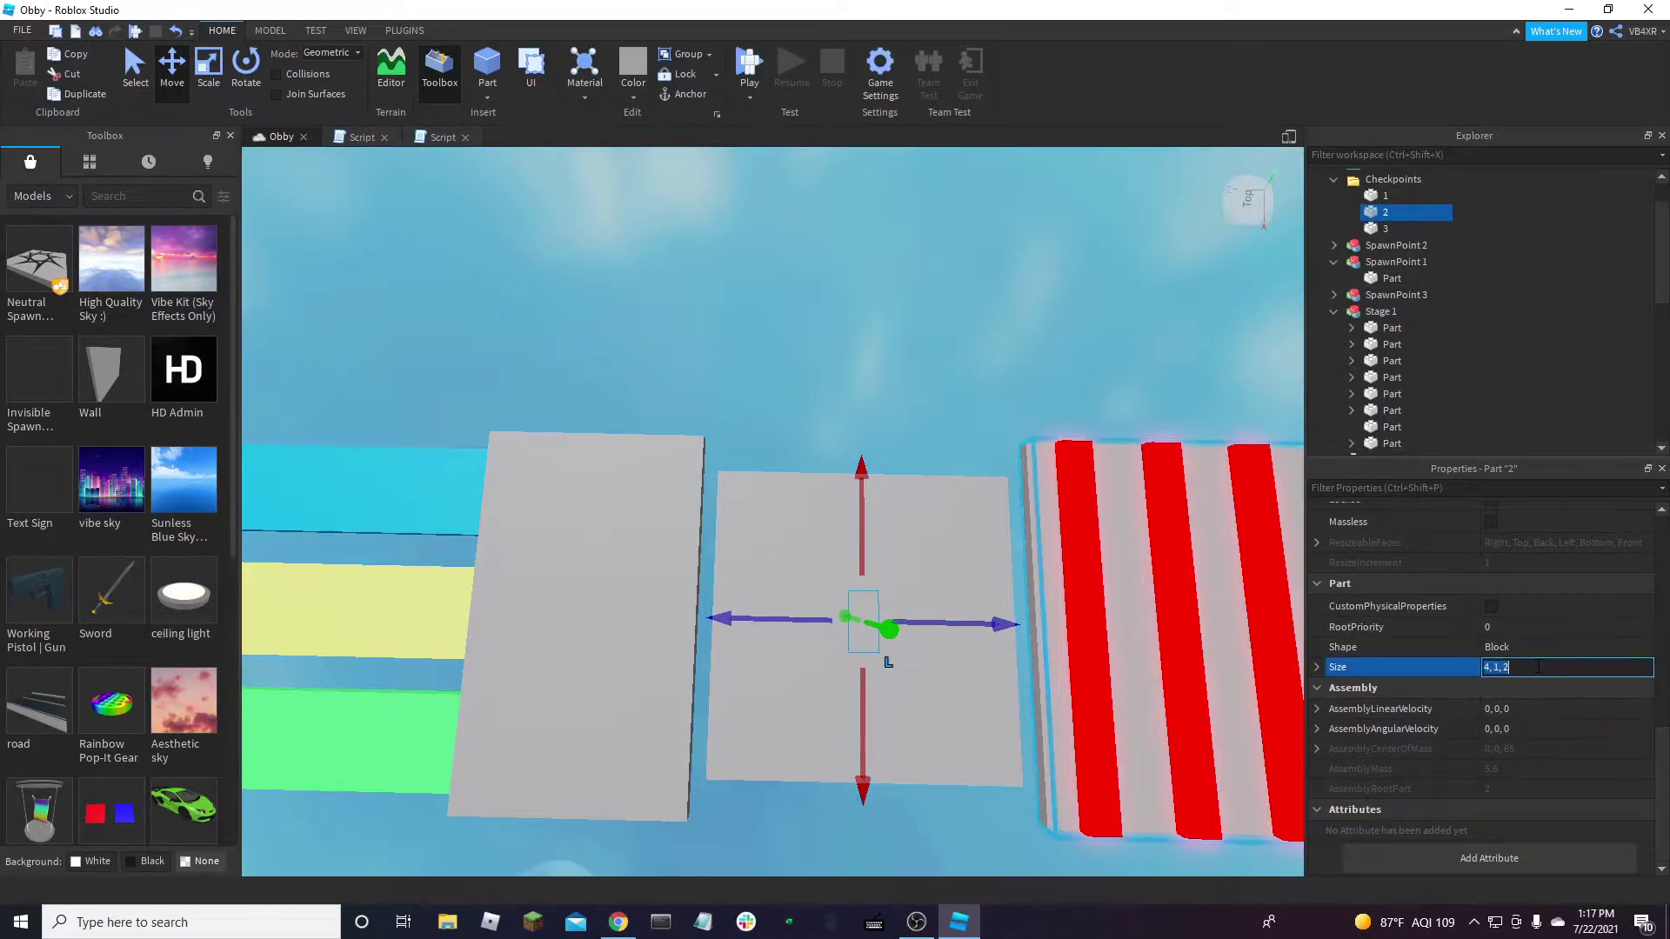
pyautogui.write('20,1,20')
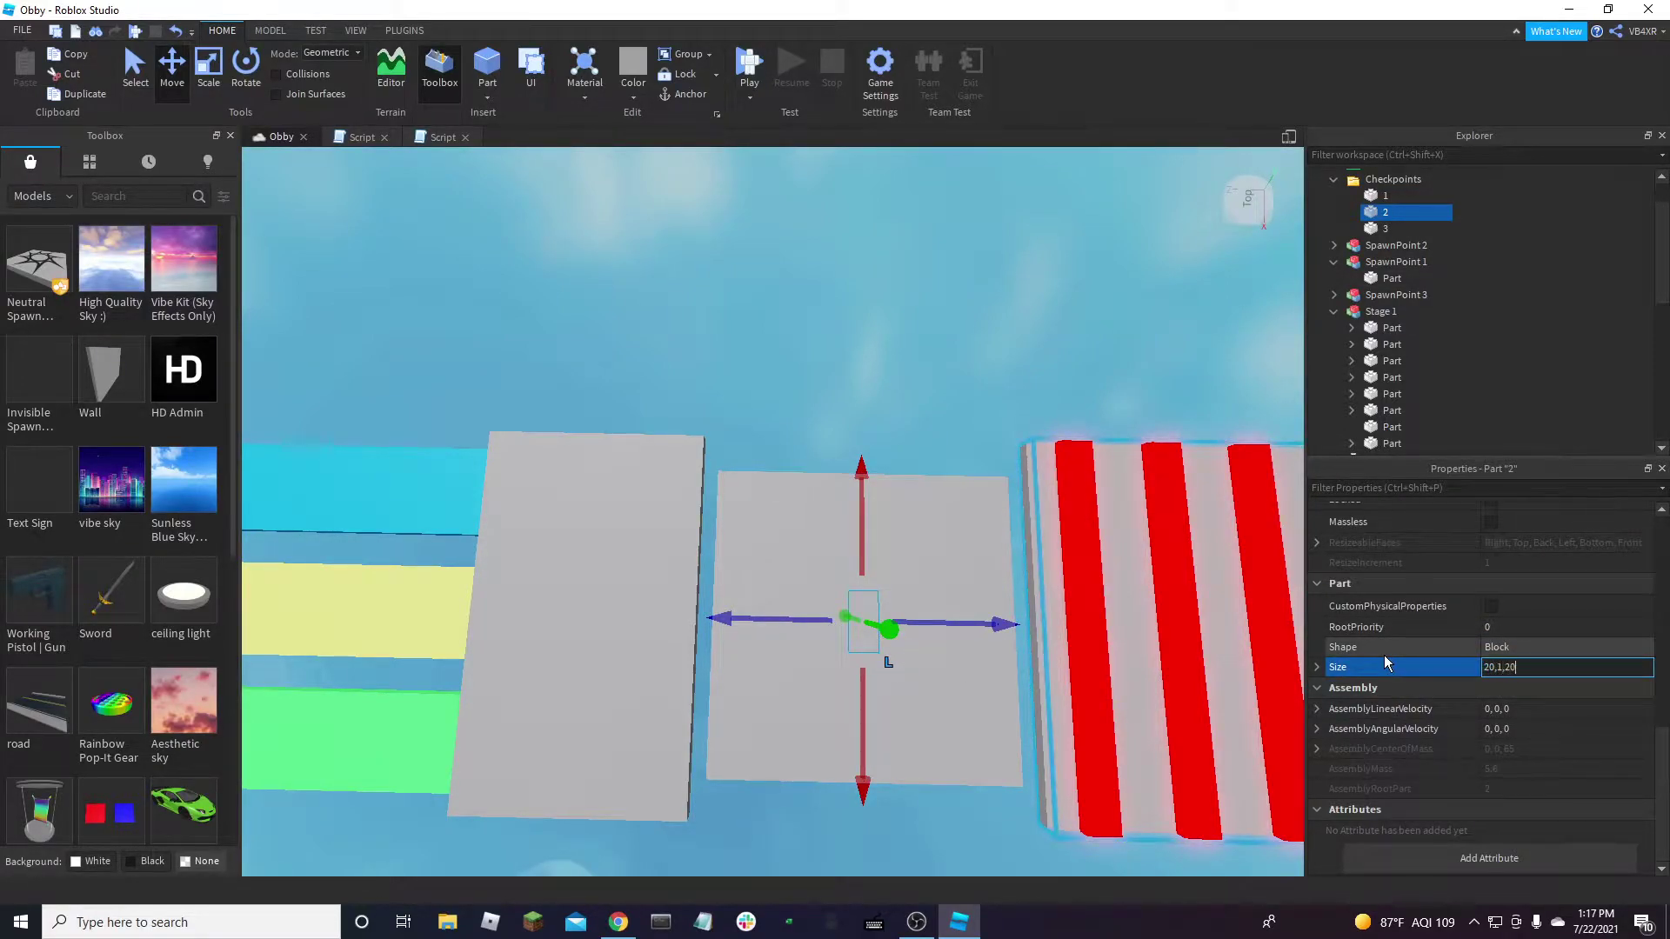
pyautogui.press('Return')
# Set the size of checkpoint part 3 to 20, 1, 20
pyautogui.moveTo(1207, 540); pyautogui.dragTo(1207, 540, button='right')
pyautogui.press('w')
pyautogui.moveTo(962, 535); pyautogui.dragTo(963, 534, button='right')
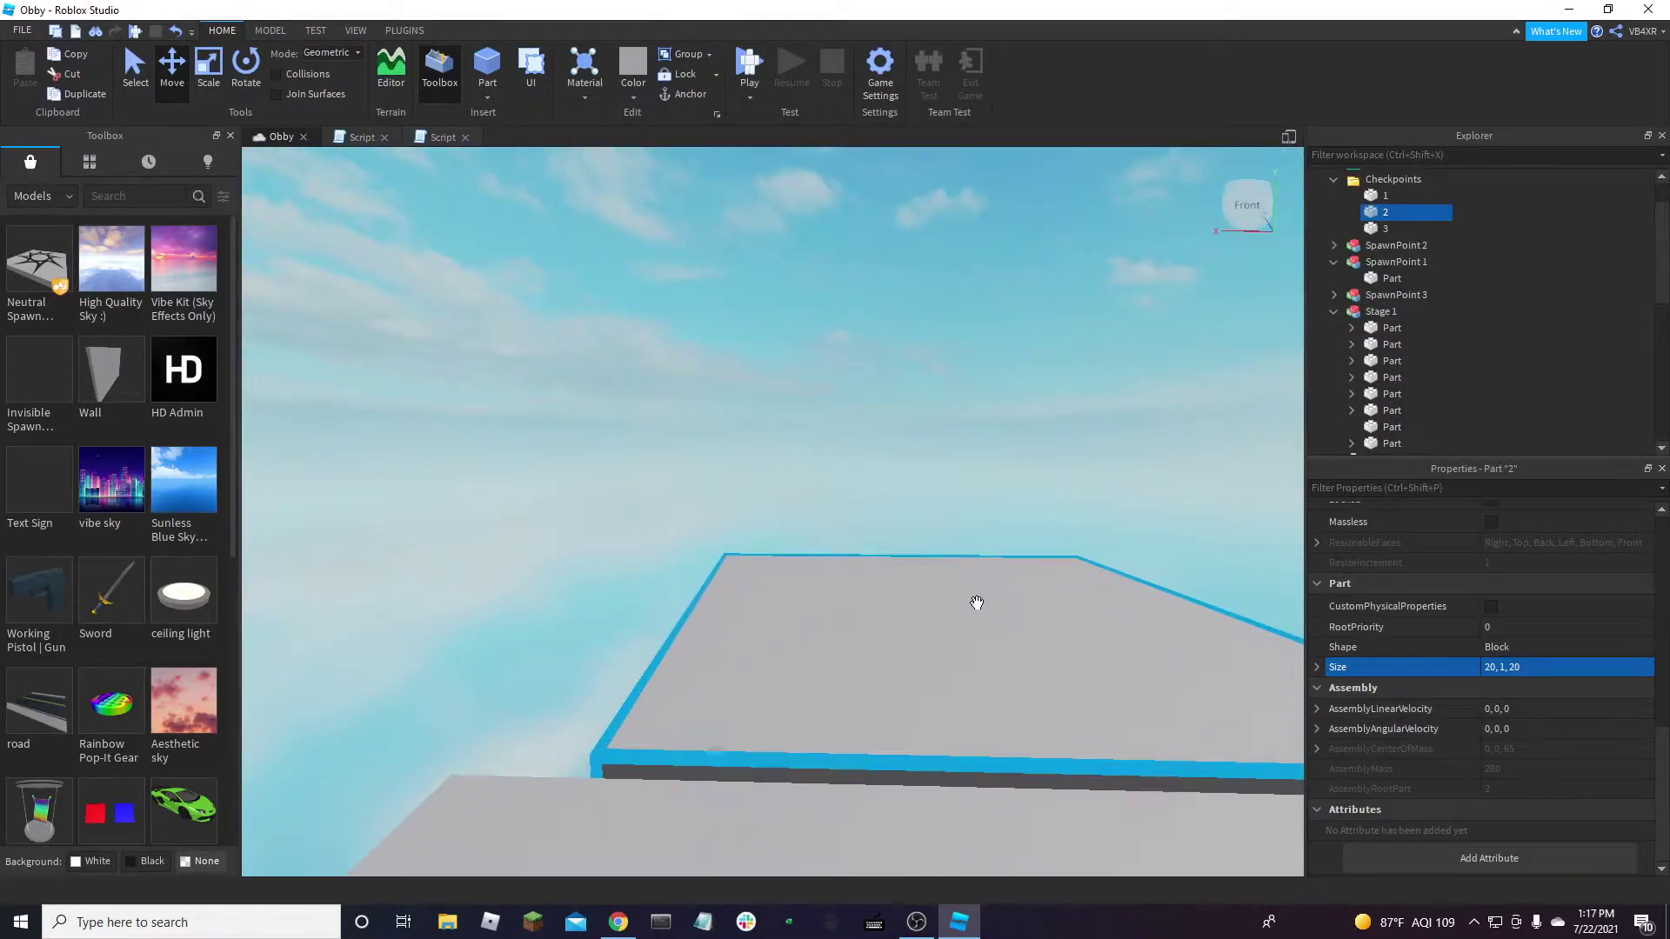
pyautogui.click(974, 601)
pyautogui.press('f')
pyautogui.click(1527, 667)
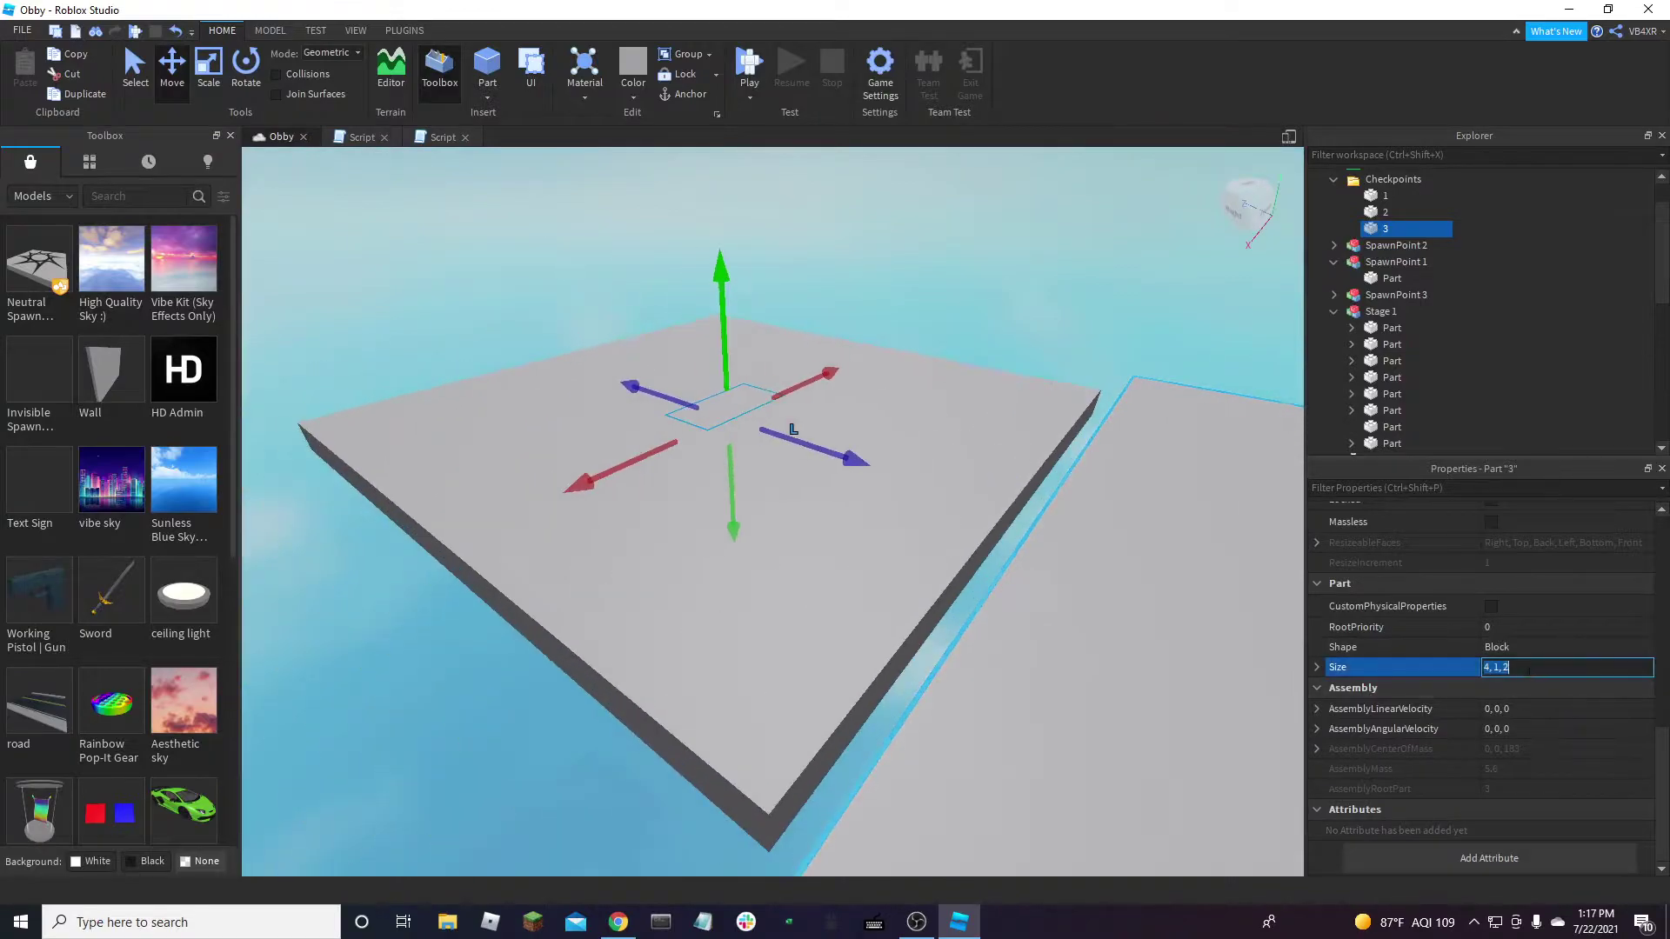
pyautogui.write('20,1,20')
pyautogui.press('Return')
# Delete the SpawnPoint 1, SpawnPoint 2 and SpawnPoint 3 models from the workspace
pyautogui.moveTo(1057, 607); pyautogui.dragTo(1057, 607, button='right')
pyautogui.scroll(-5, 1057, 607)
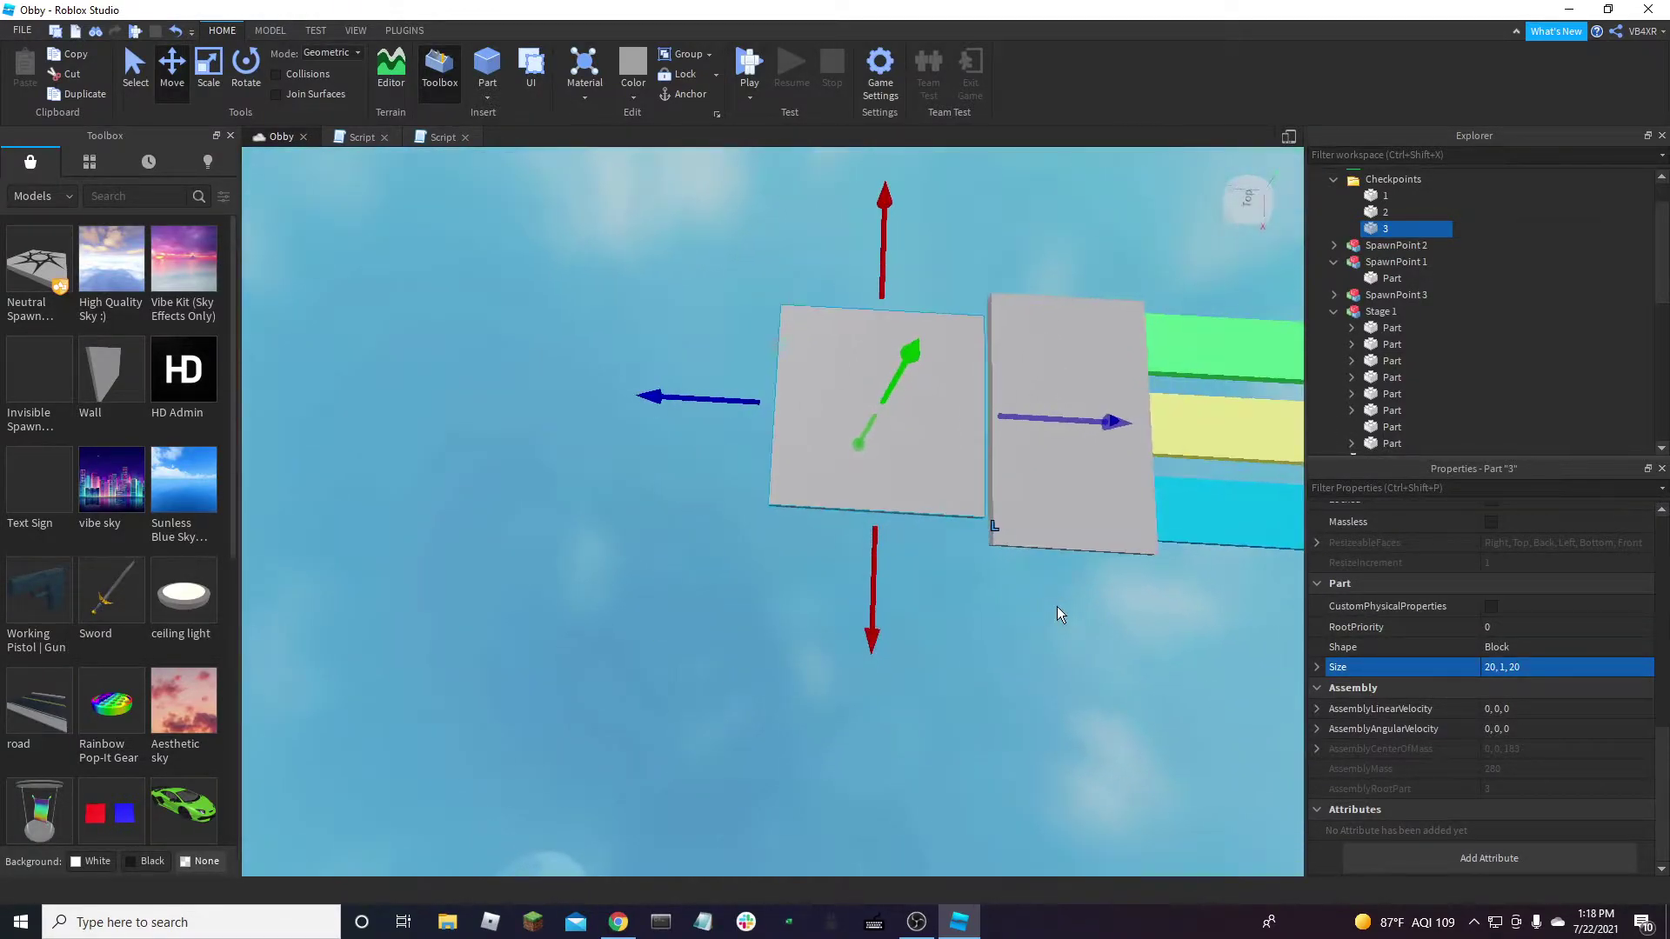
pyautogui.press('d')
pyautogui.click(1391, 245)
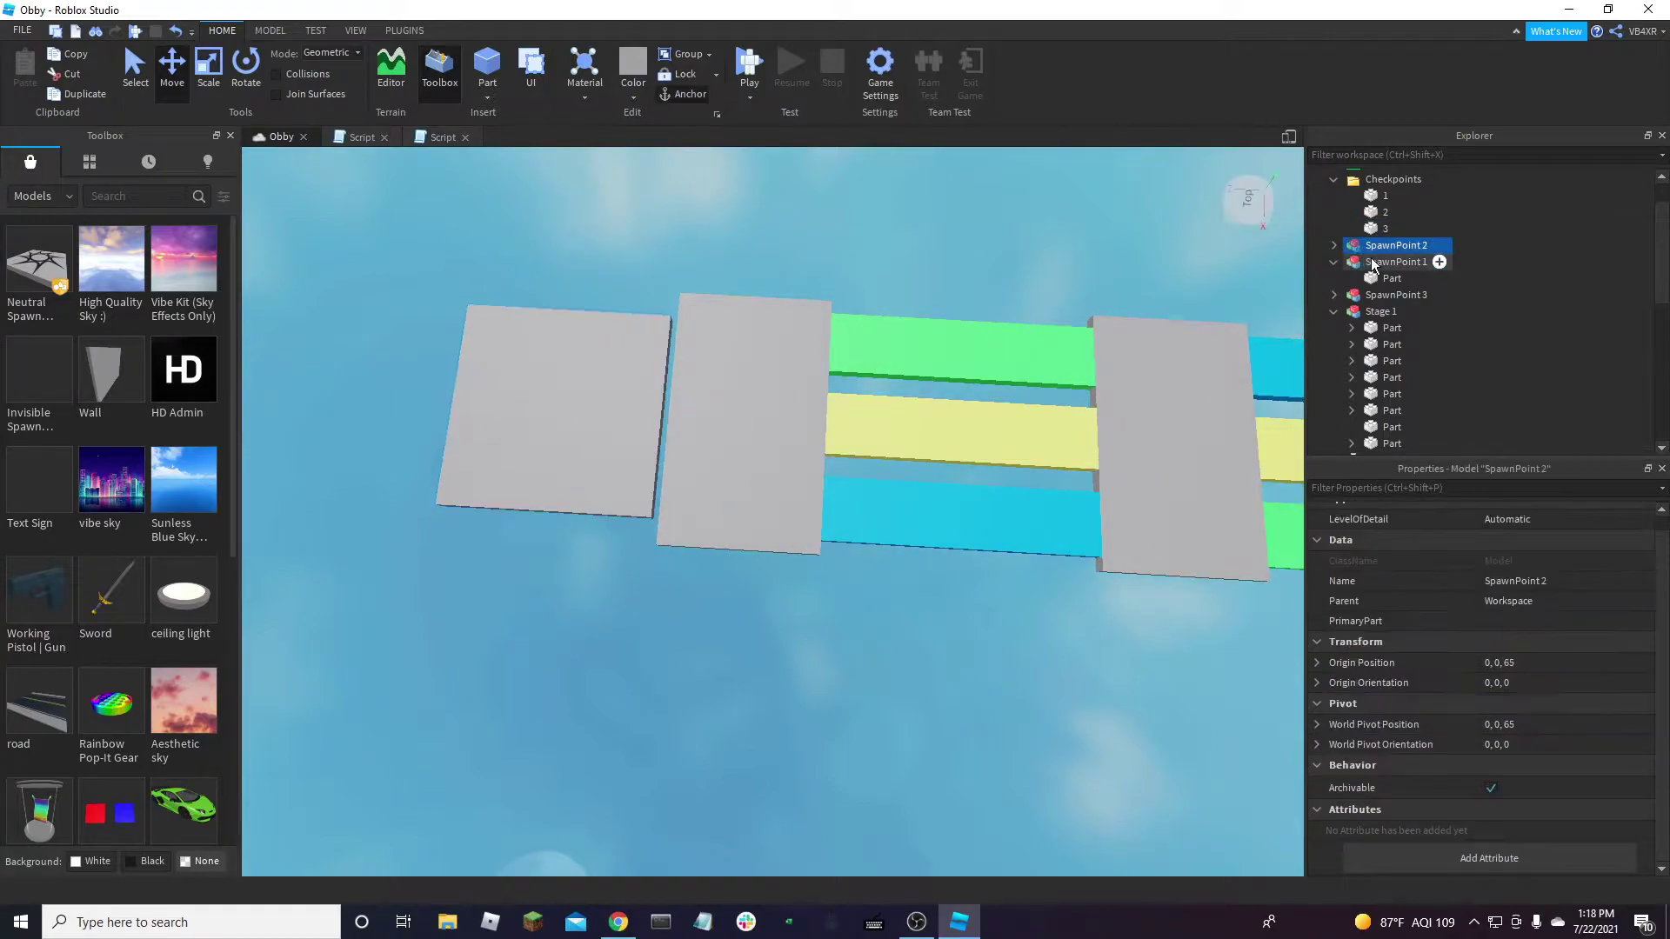
pyautogui.keyDown('ctrl'); pyautogui.click(1372, 264); pyautogui.keyUp('ctrl')
pyautogui.keyDown('ctrl'); pyautogui.click(1395, 295); pyautogui.keyUp('ctrl')
pyautogui.moveTo(1113, 593); pyautogui.dragTo(1114, 593, button='right')
pyautogui.press('s')
pyautogui.press('Delete')
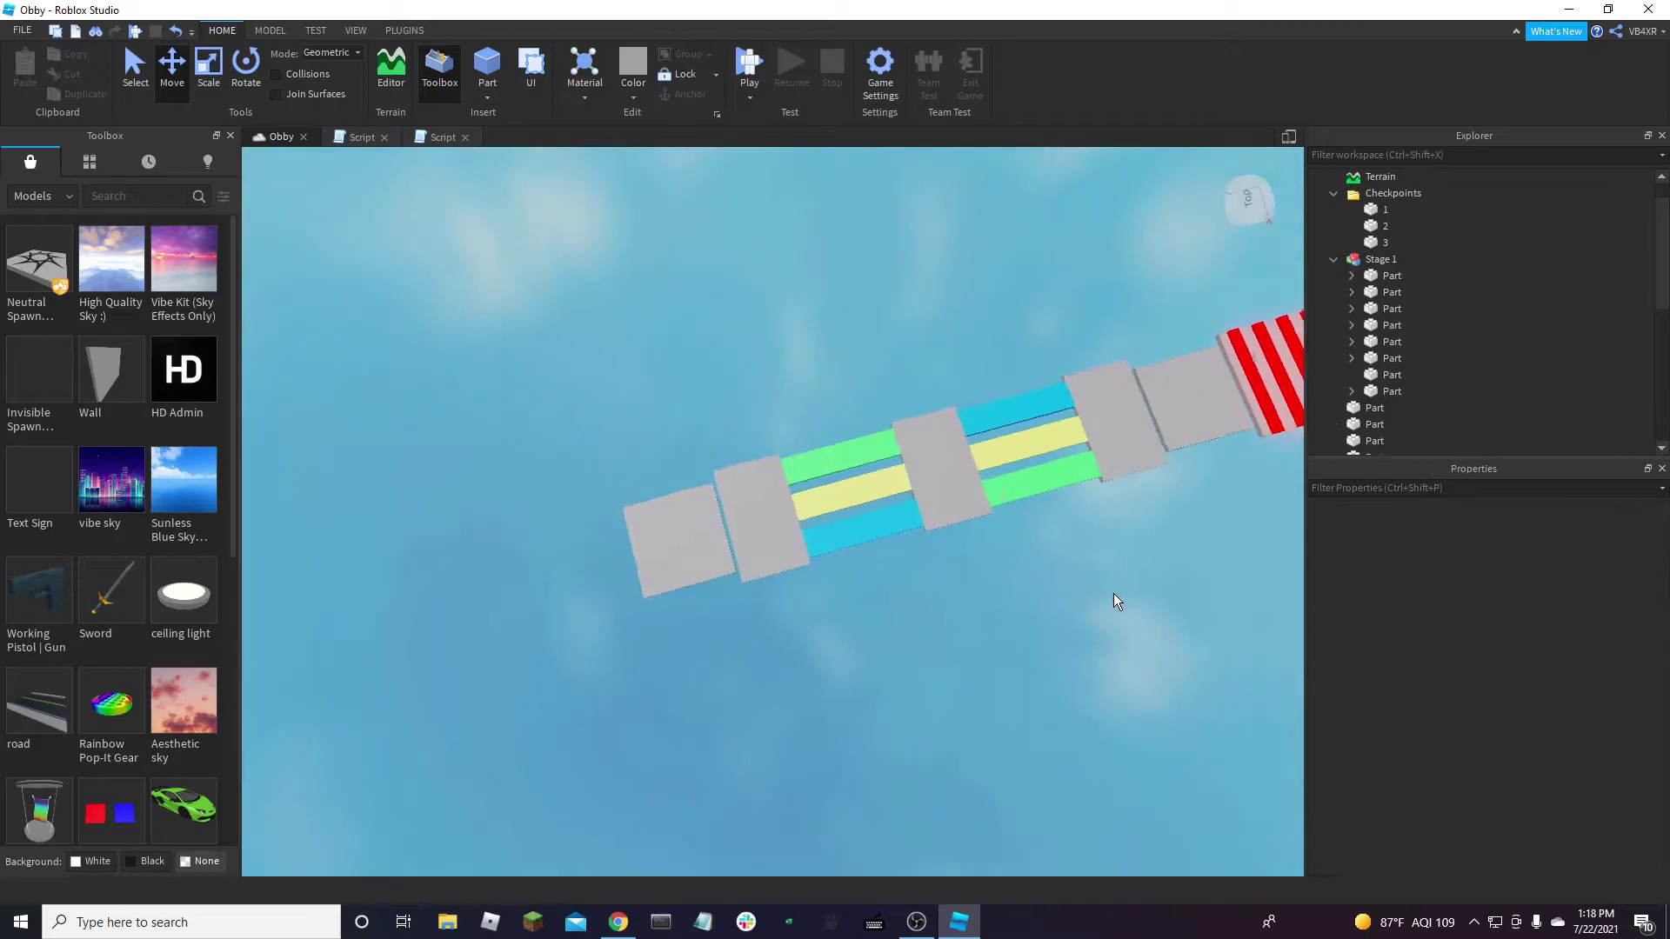
# Anchor checkpoint parts 1, 2 and 3 together
pyautogui.press('d')
pyautogui.press('d')
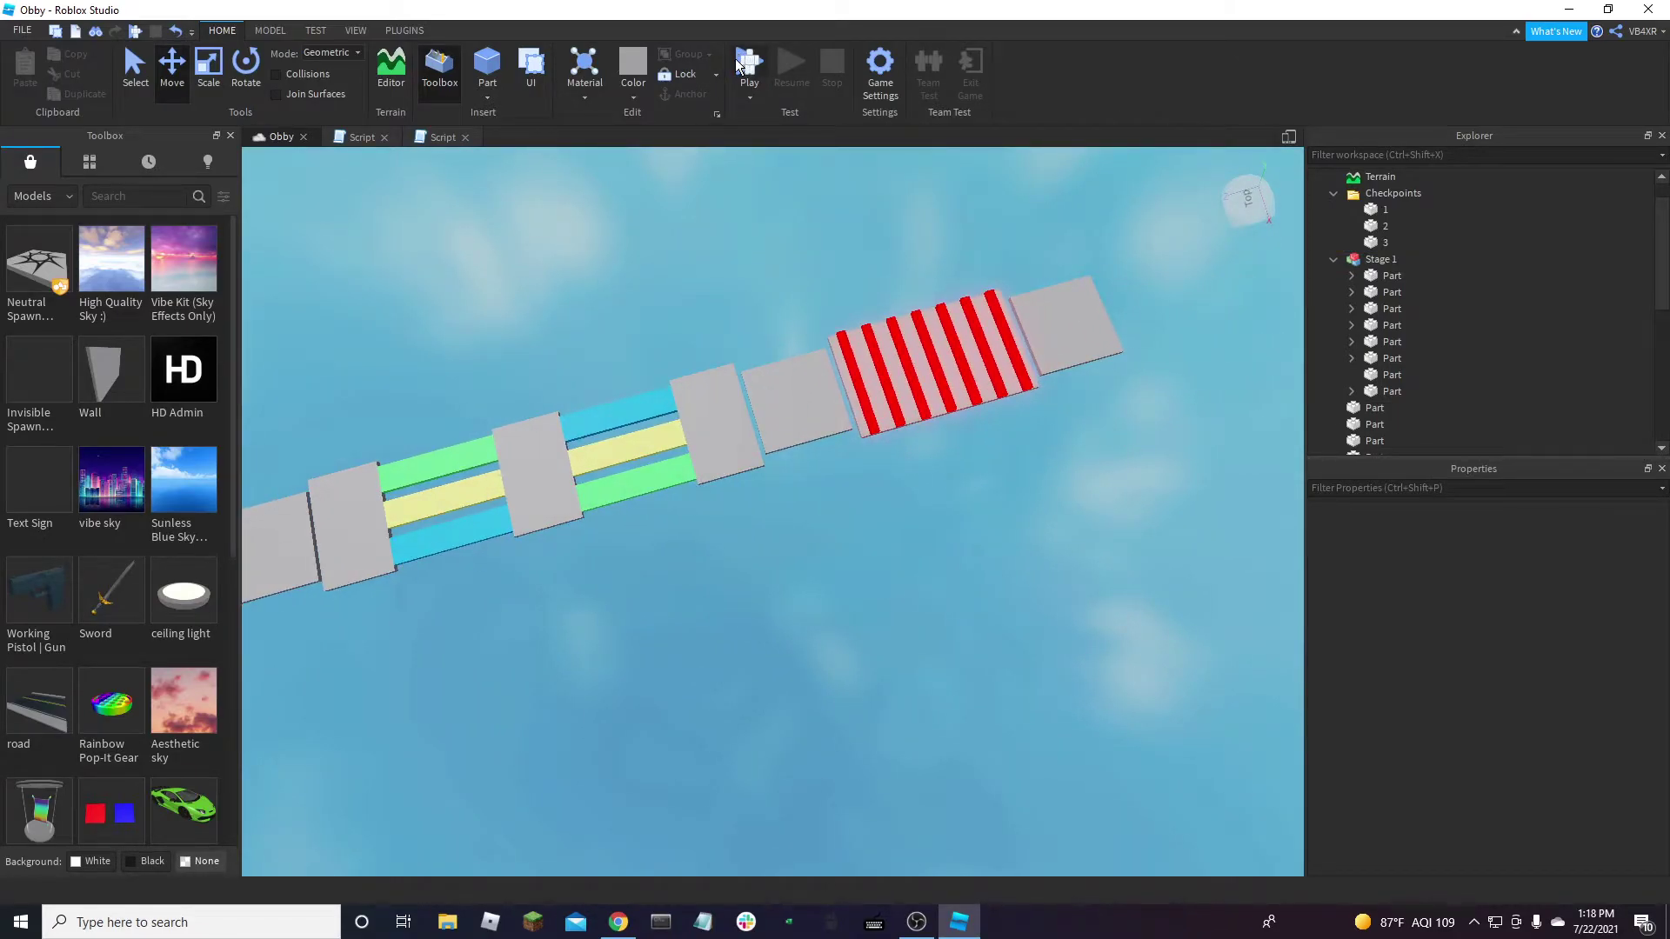
pyautogui.click(1048, 329)
pyautogui.moveTo(882, 484); pyautogui.dragTo(883, 485, button='right')
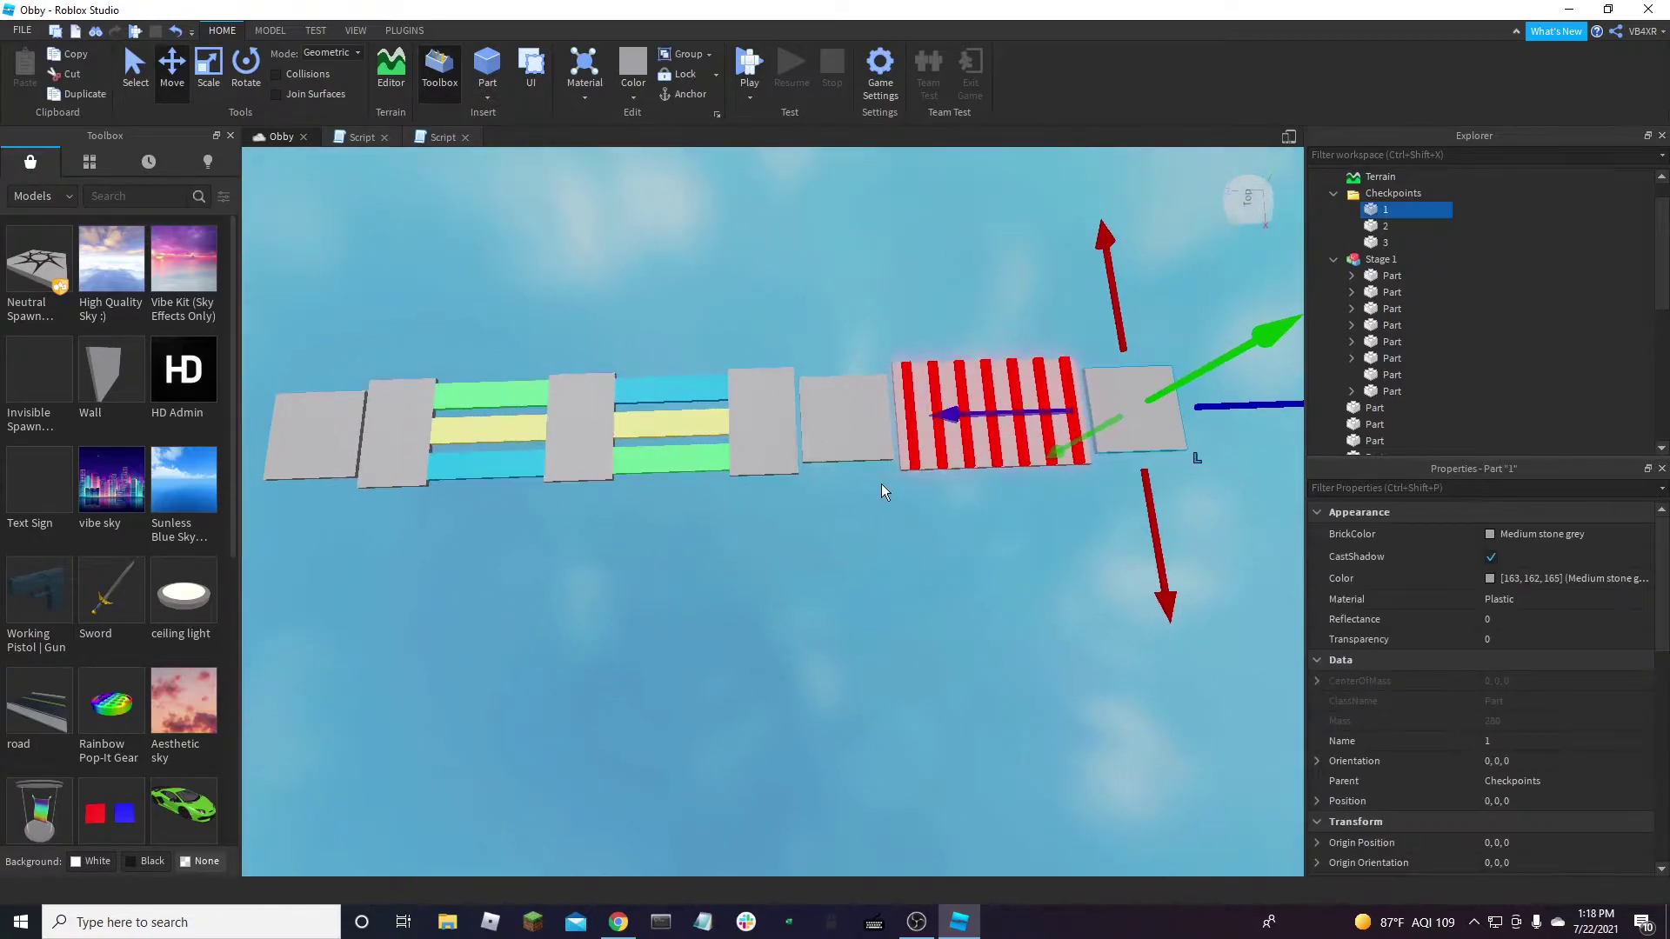
pyautogui.keyDown('ctrl'); pyautogui.click(836, 454); pyautogui.keyUp('ctrl')
pyautogui.press('a')
pyautogui.keyDown('ctrl'); pyautogui.click(438, 436); pyautogui.keyUp('ctrl')
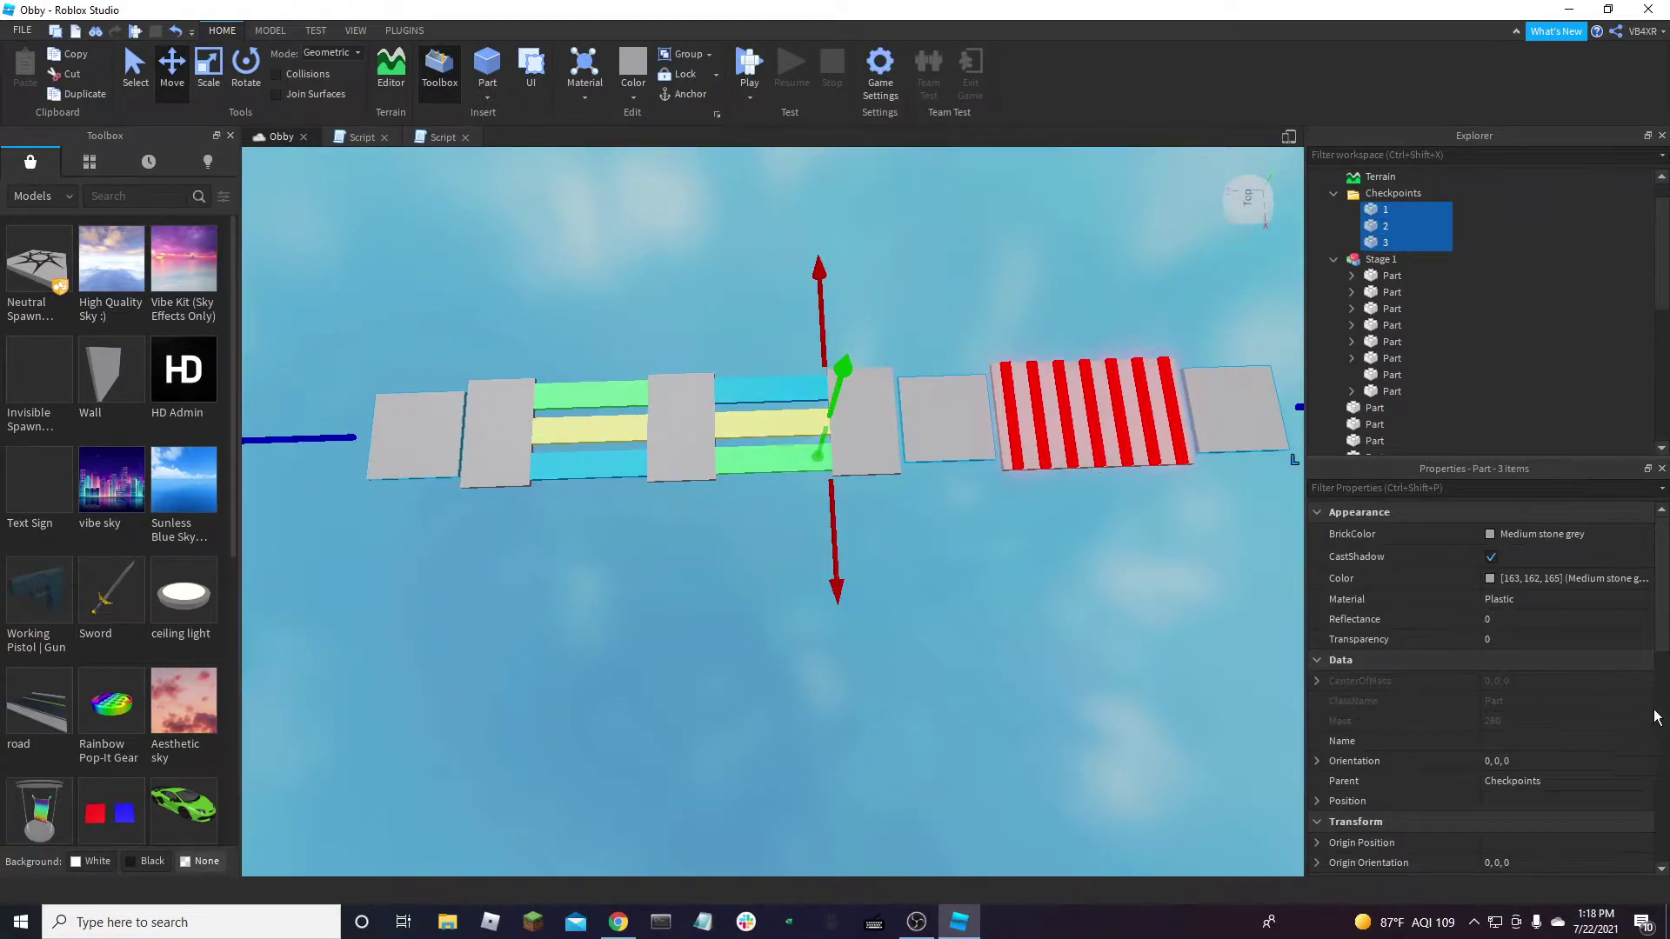
pyautogui.scroll(-4, 1635, 711)
pyautogui.click(1494, 770)
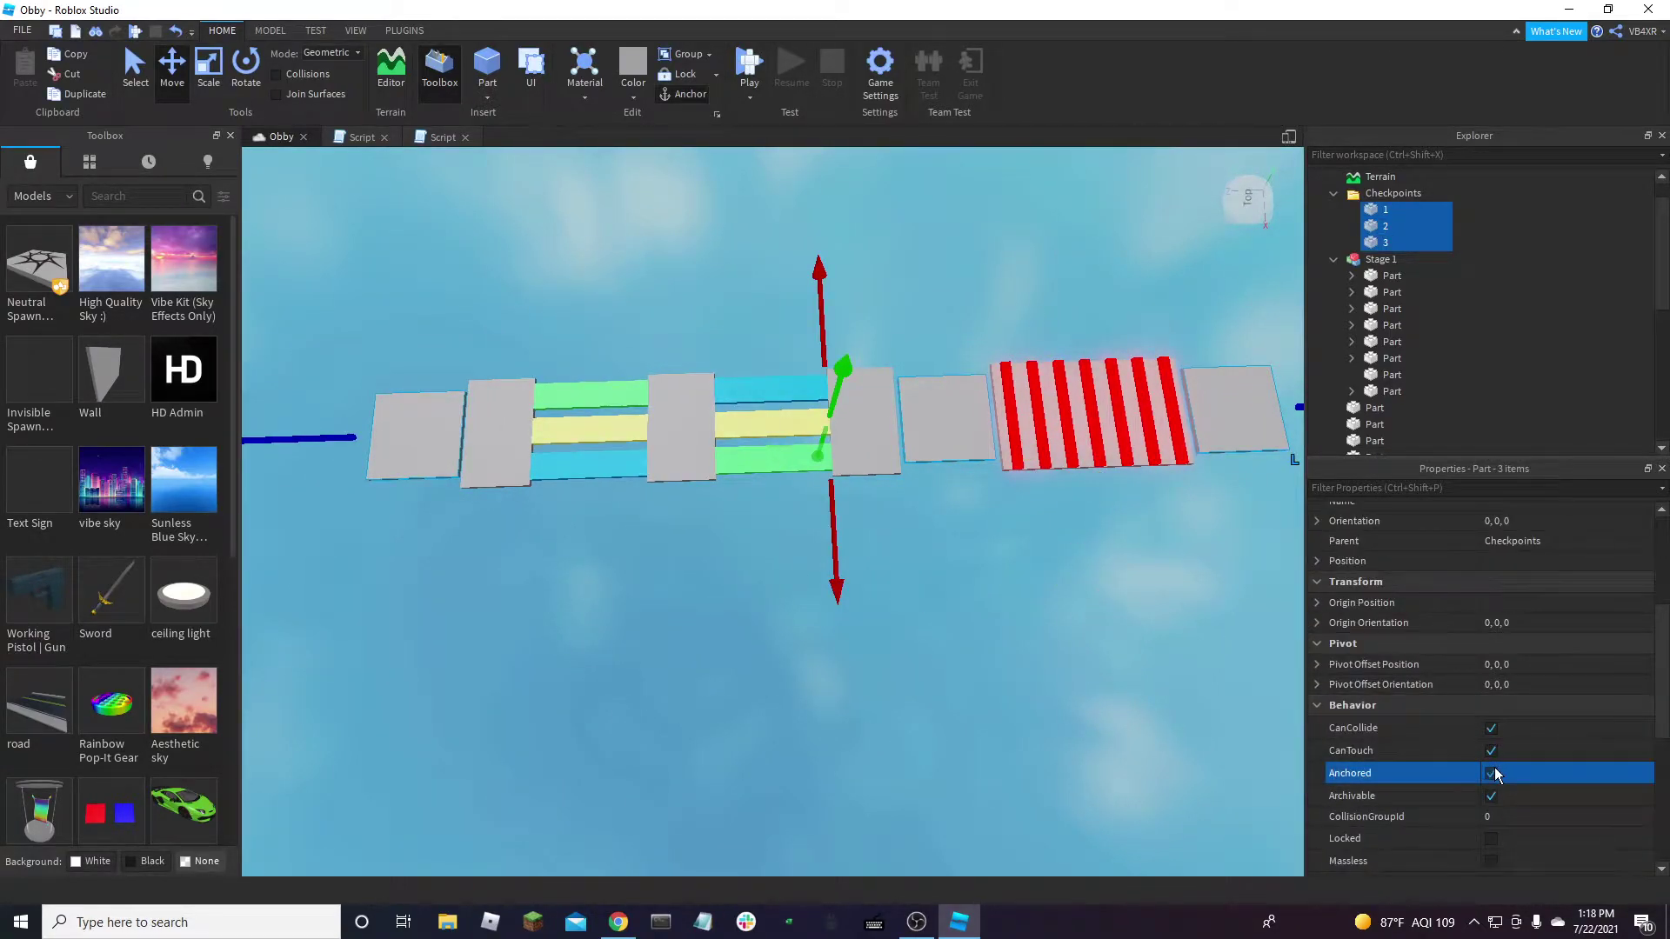
pyautogui.click(981, 651)
# Start a playtest of the obby and show the Output window
pyautogui.click(745, 65)
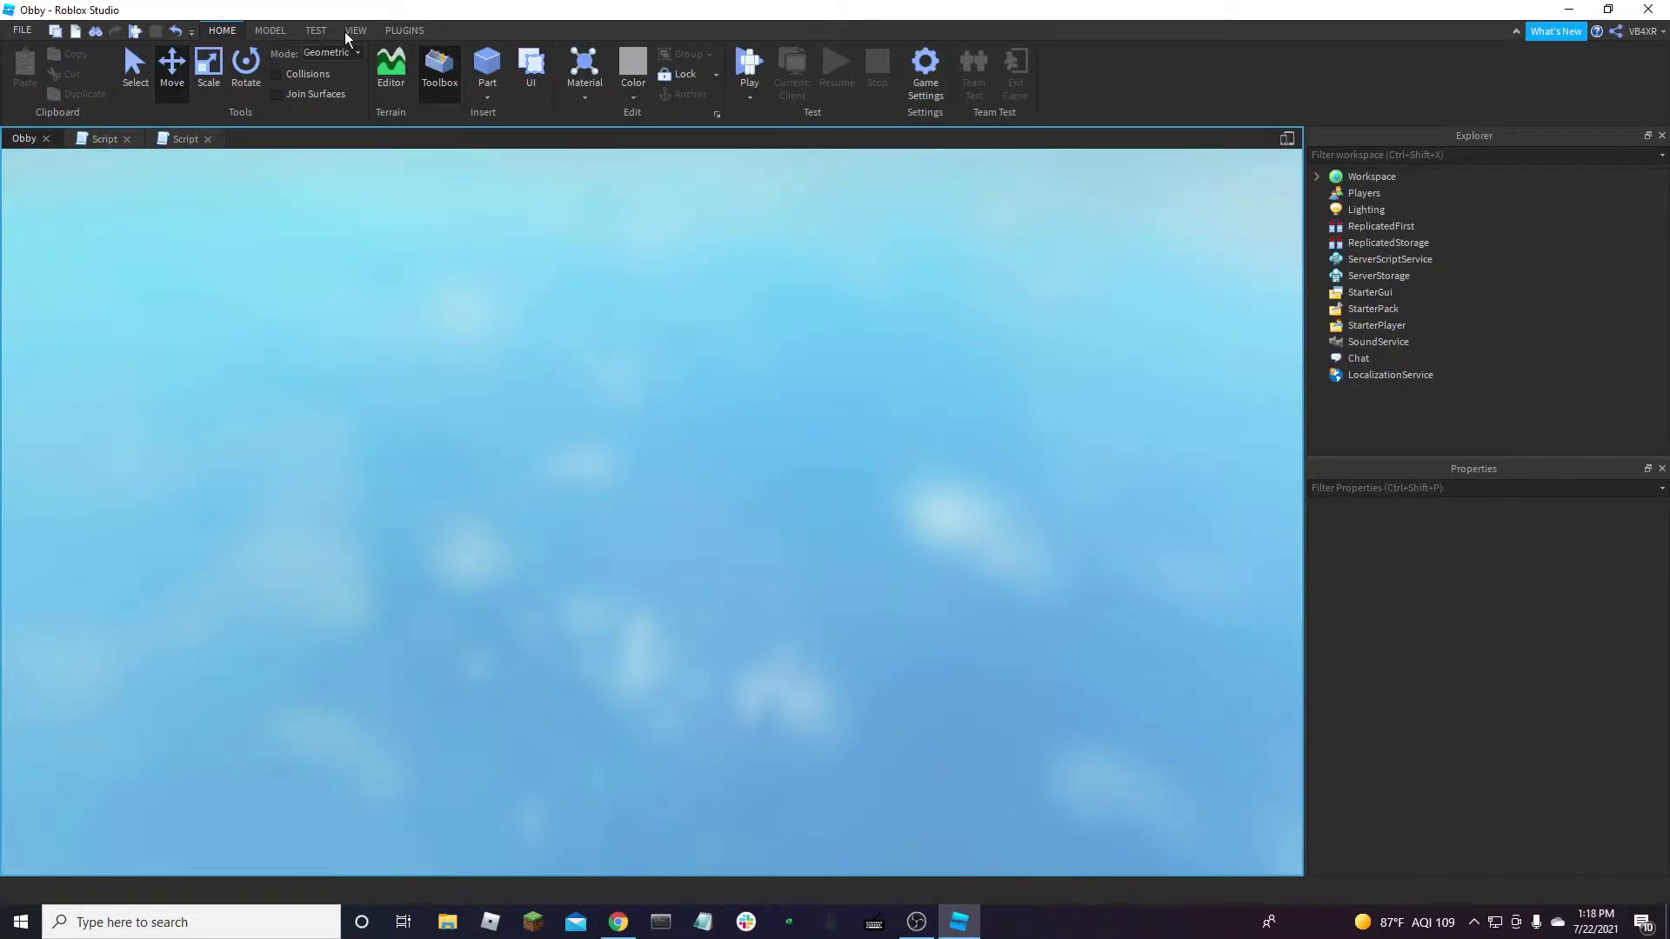
pyautogui.click(347, 31)
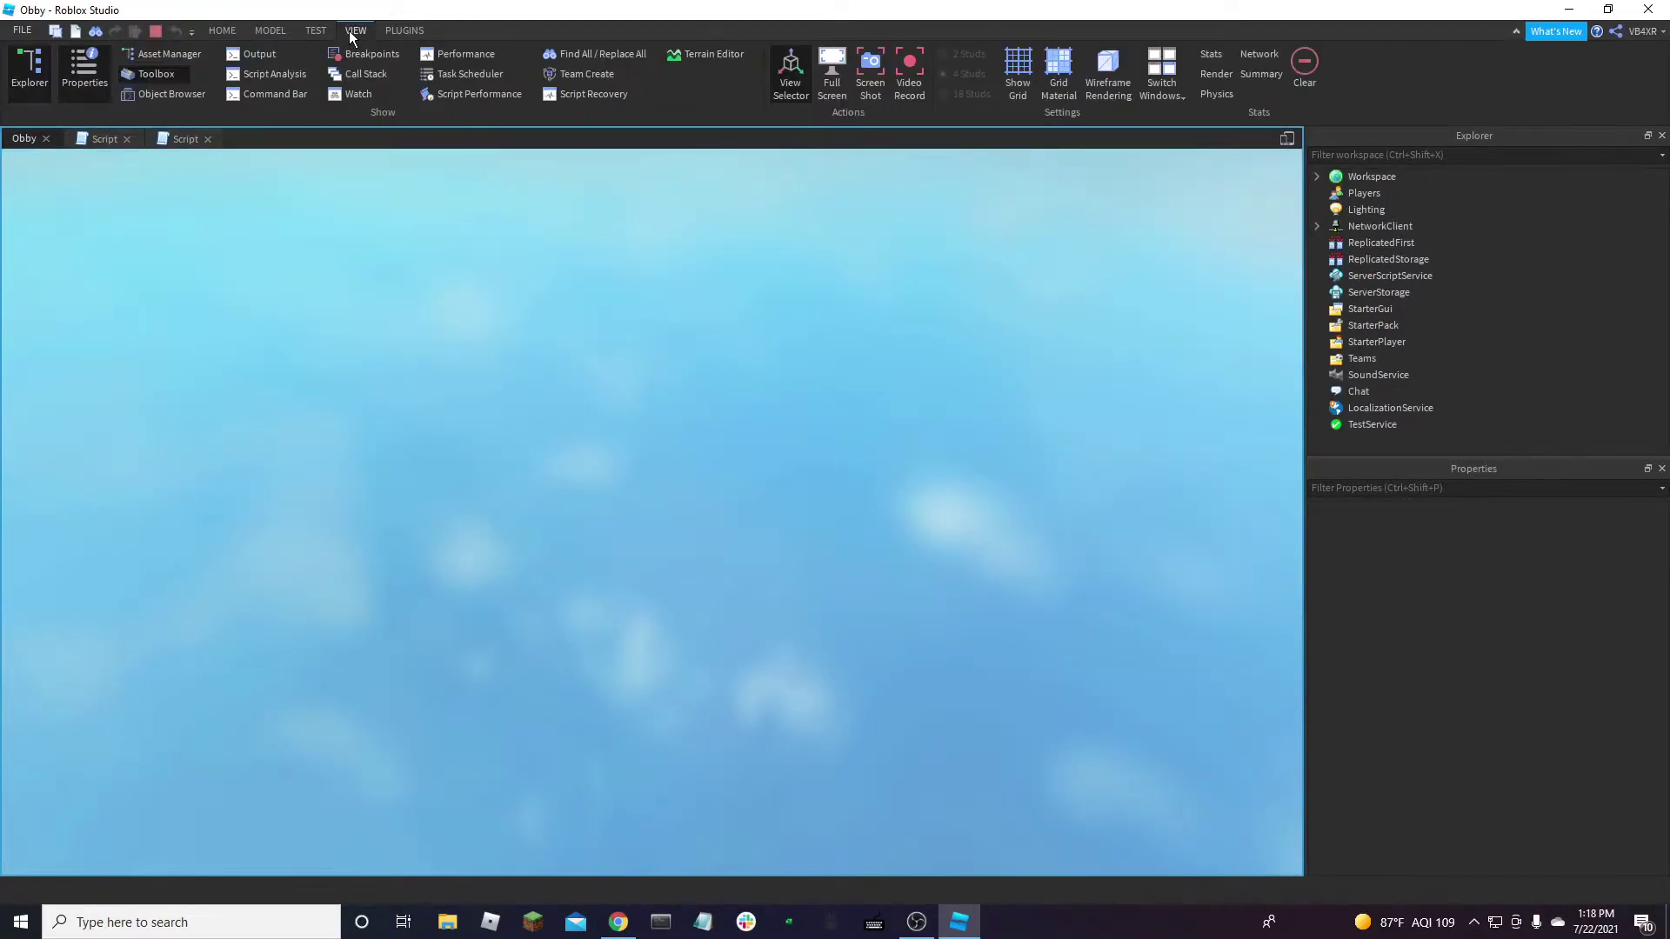
pyautogui.click(270, 54)
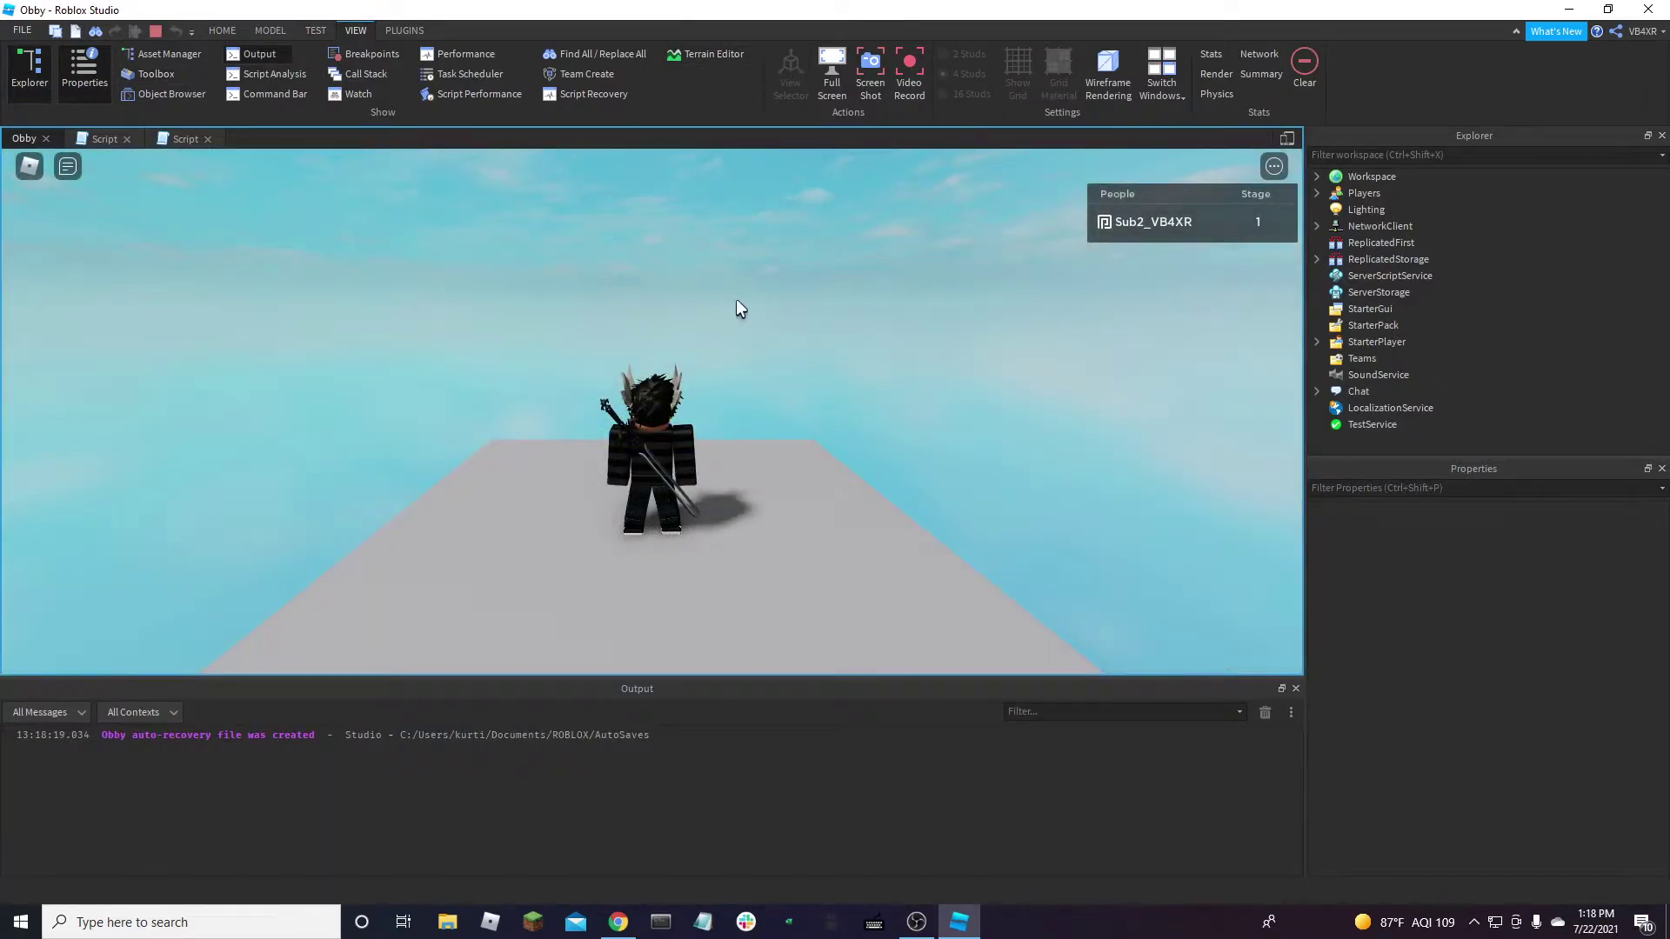
# Run the character over the red-striped obstacle to the second checkpoint platform and check the Stage value on the leaderboard
pyautogui.moveTo(737, 301); pyautogui.dragTo(736, 301, button='right')
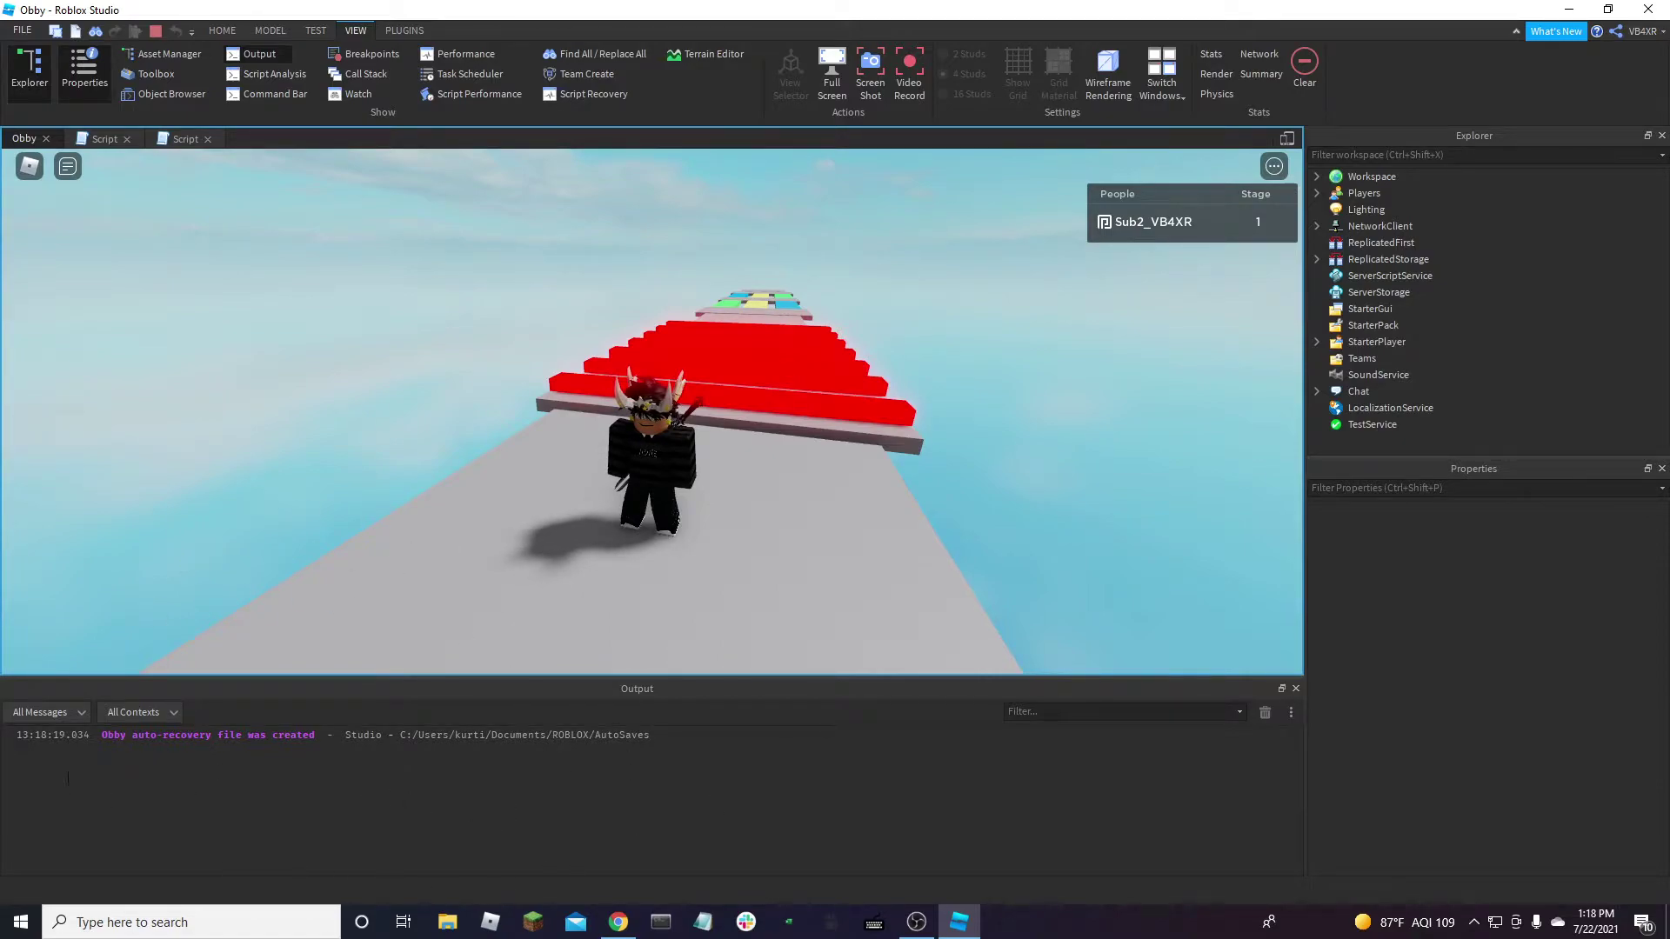
pyautogui.scroll(-5, 1076, 519)
pyautogui.moveTo(1076, 519); pyautogui.dragTo(1076, 519, button='right')
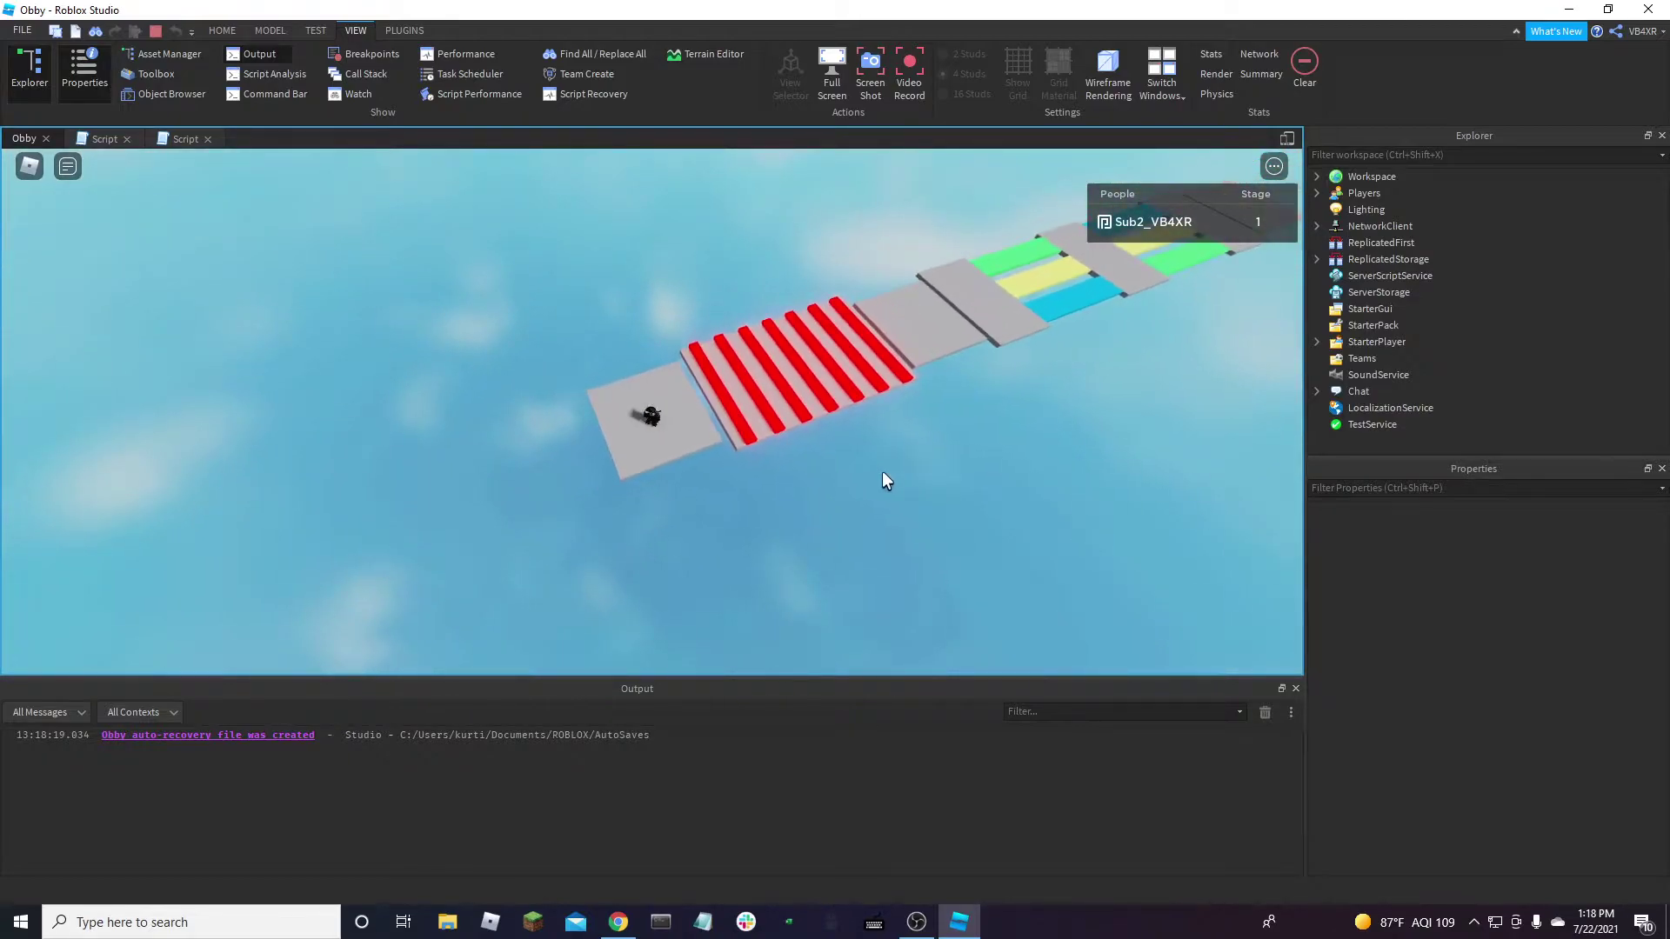
pyautogui.scroll(4, 722, 494)
pyautogui.moveTo(723, 495); pyautogui.dragTo(723, 495, button='right')
pyautogui.press('shift')
pyautogui.press('w')
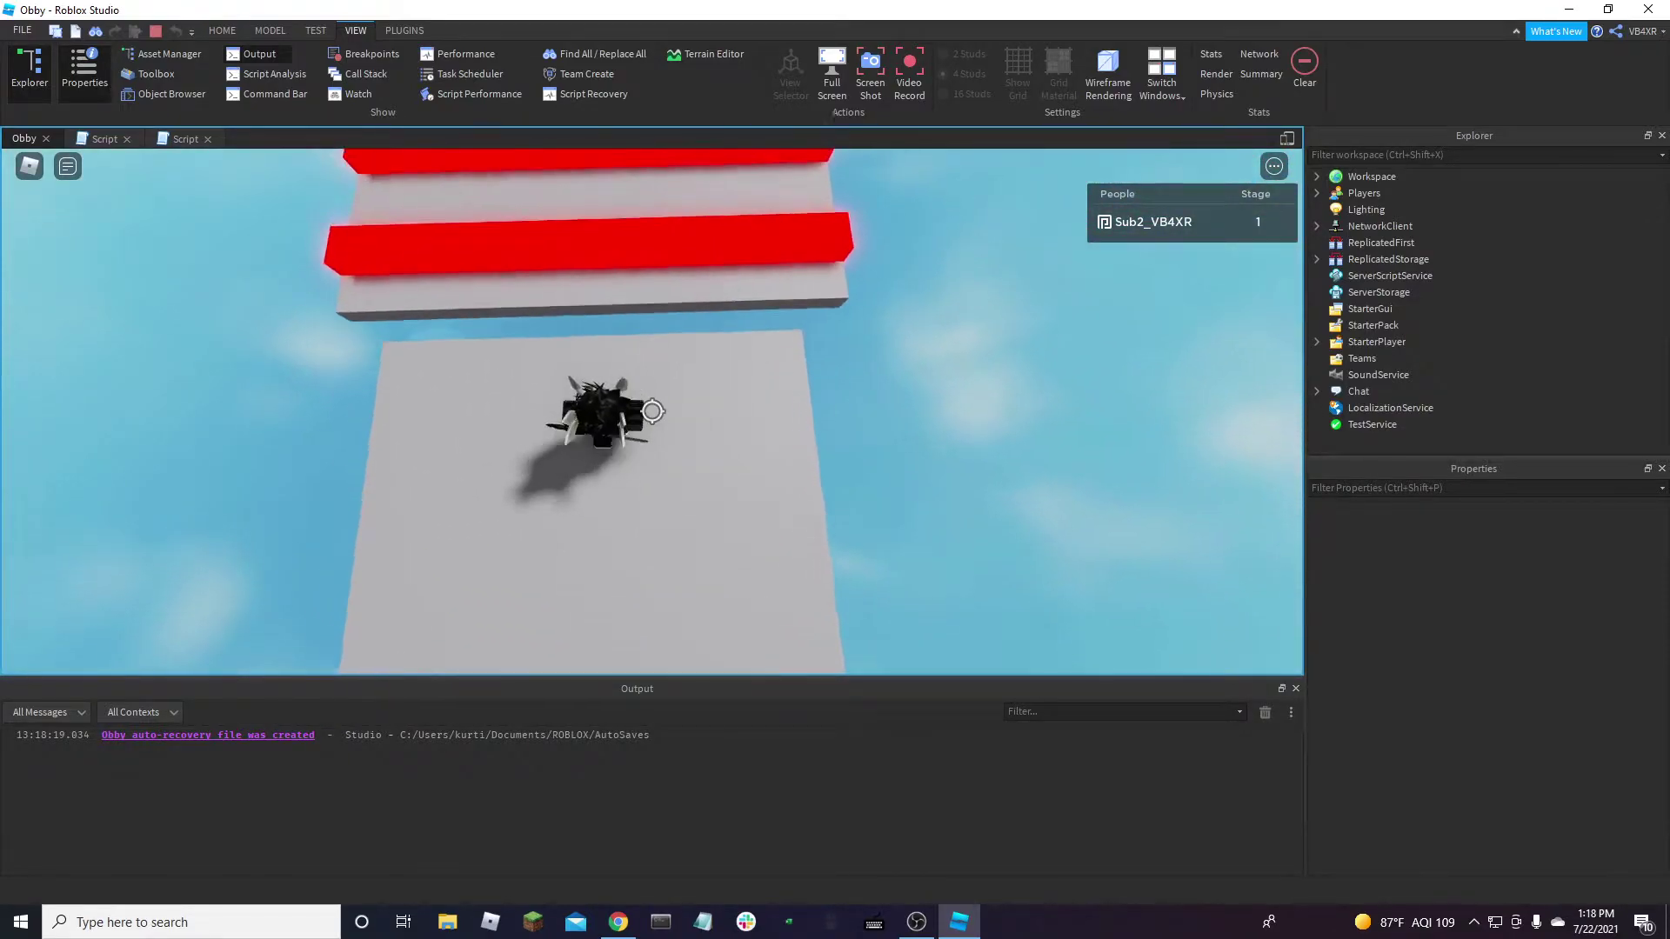
pyautogui.press('w')
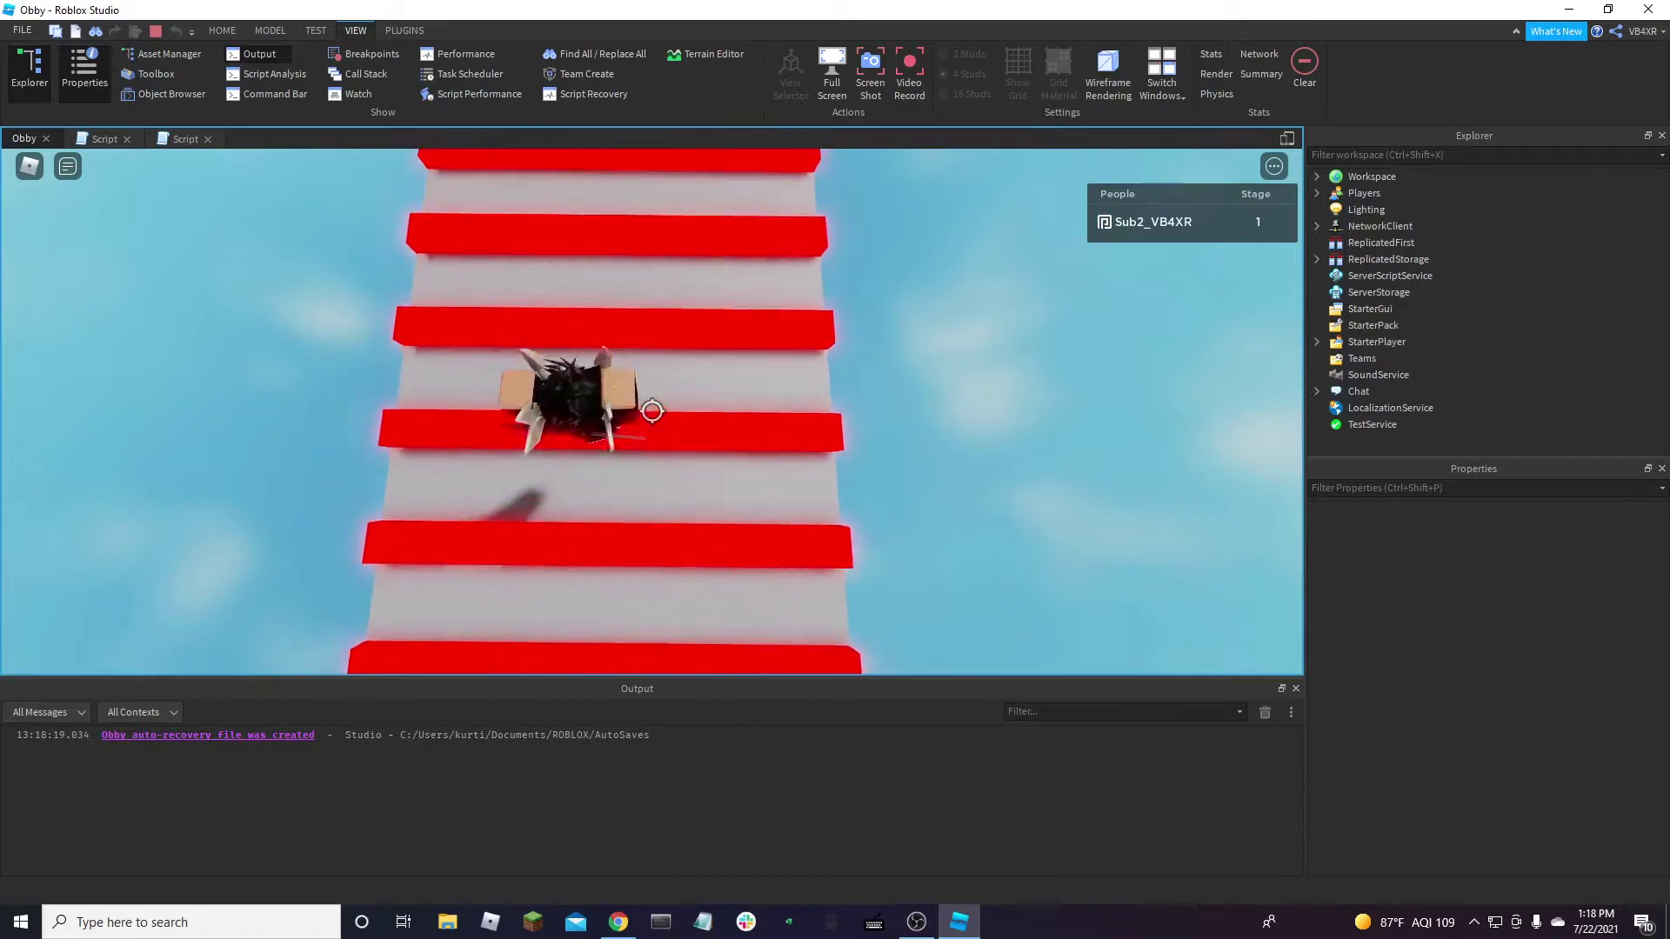
pyautogui.press('w')
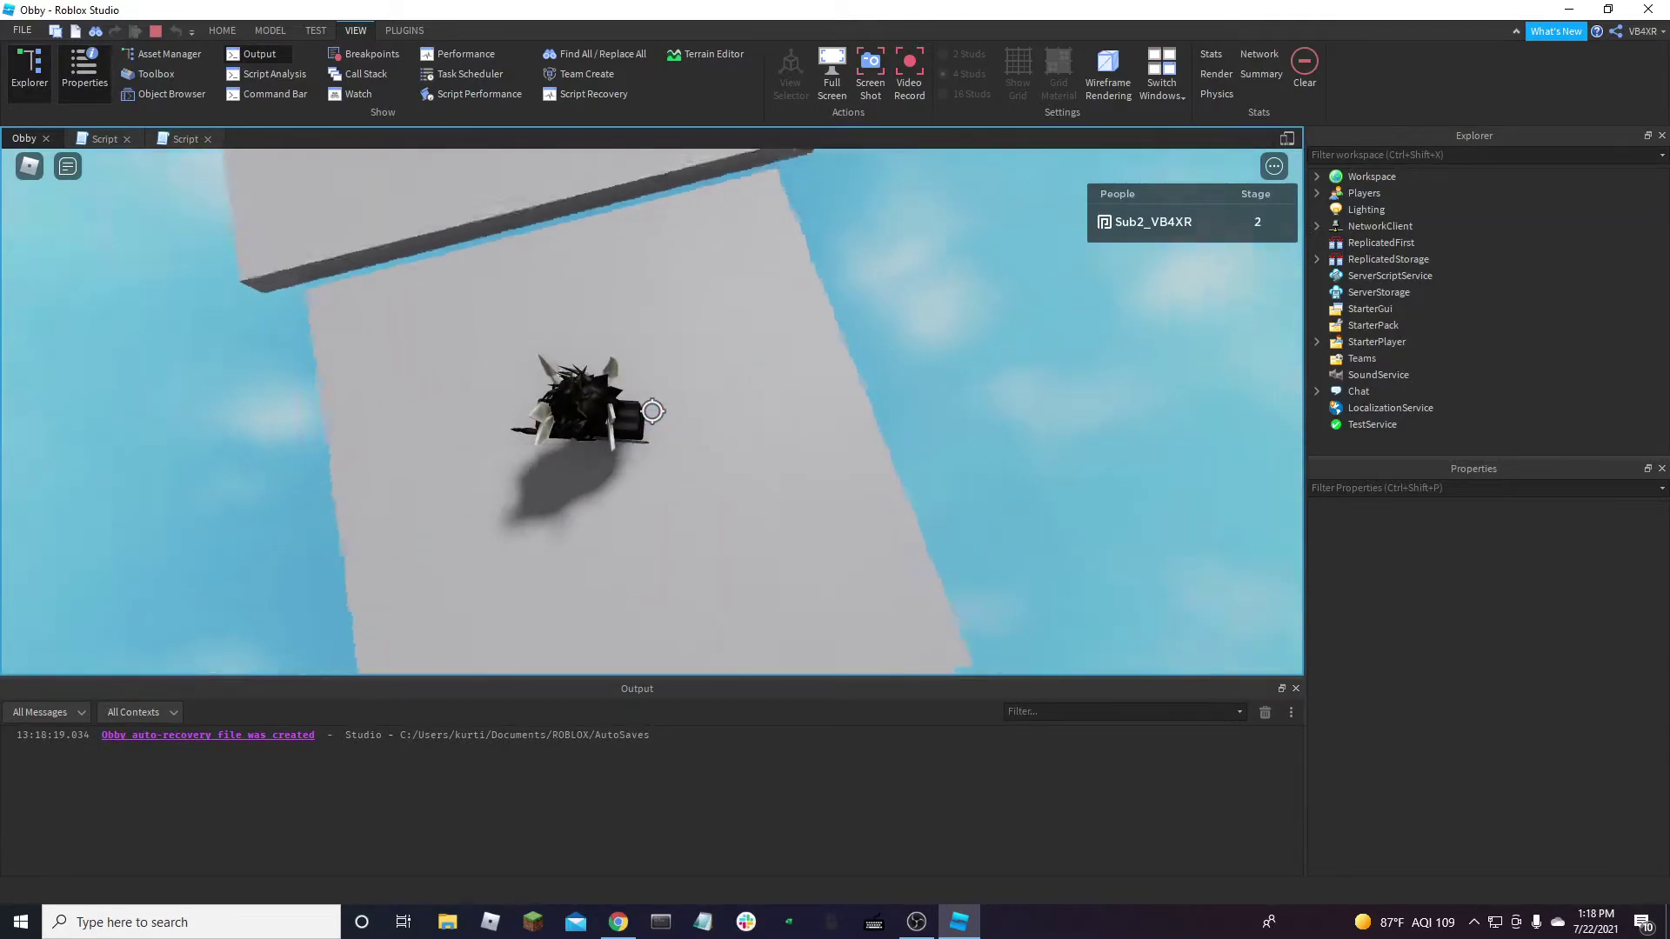
pyautogui.press('shift')
pyautogui.scroll(-3, 652, 412)
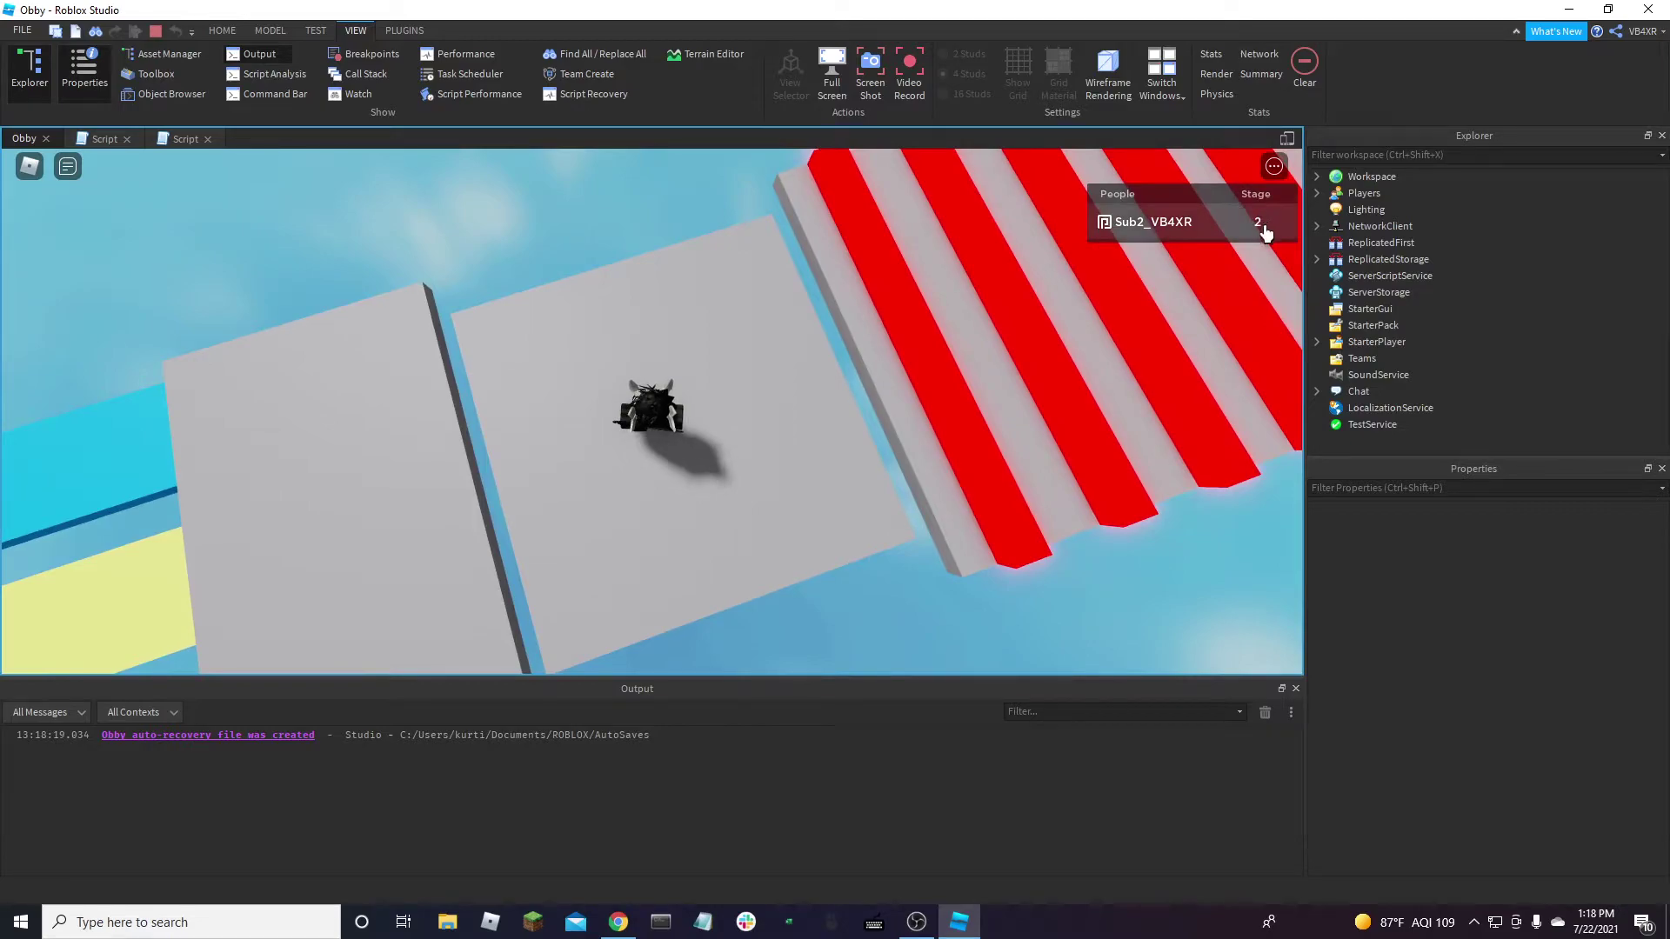
# Run the character across the coloured beams to the third checkpoint platform to test its Stage update
pyautogui.moveTo(1088, 391); pyautogui.dragTo(1088, 391, button='right')
pyautogui.press('shift')
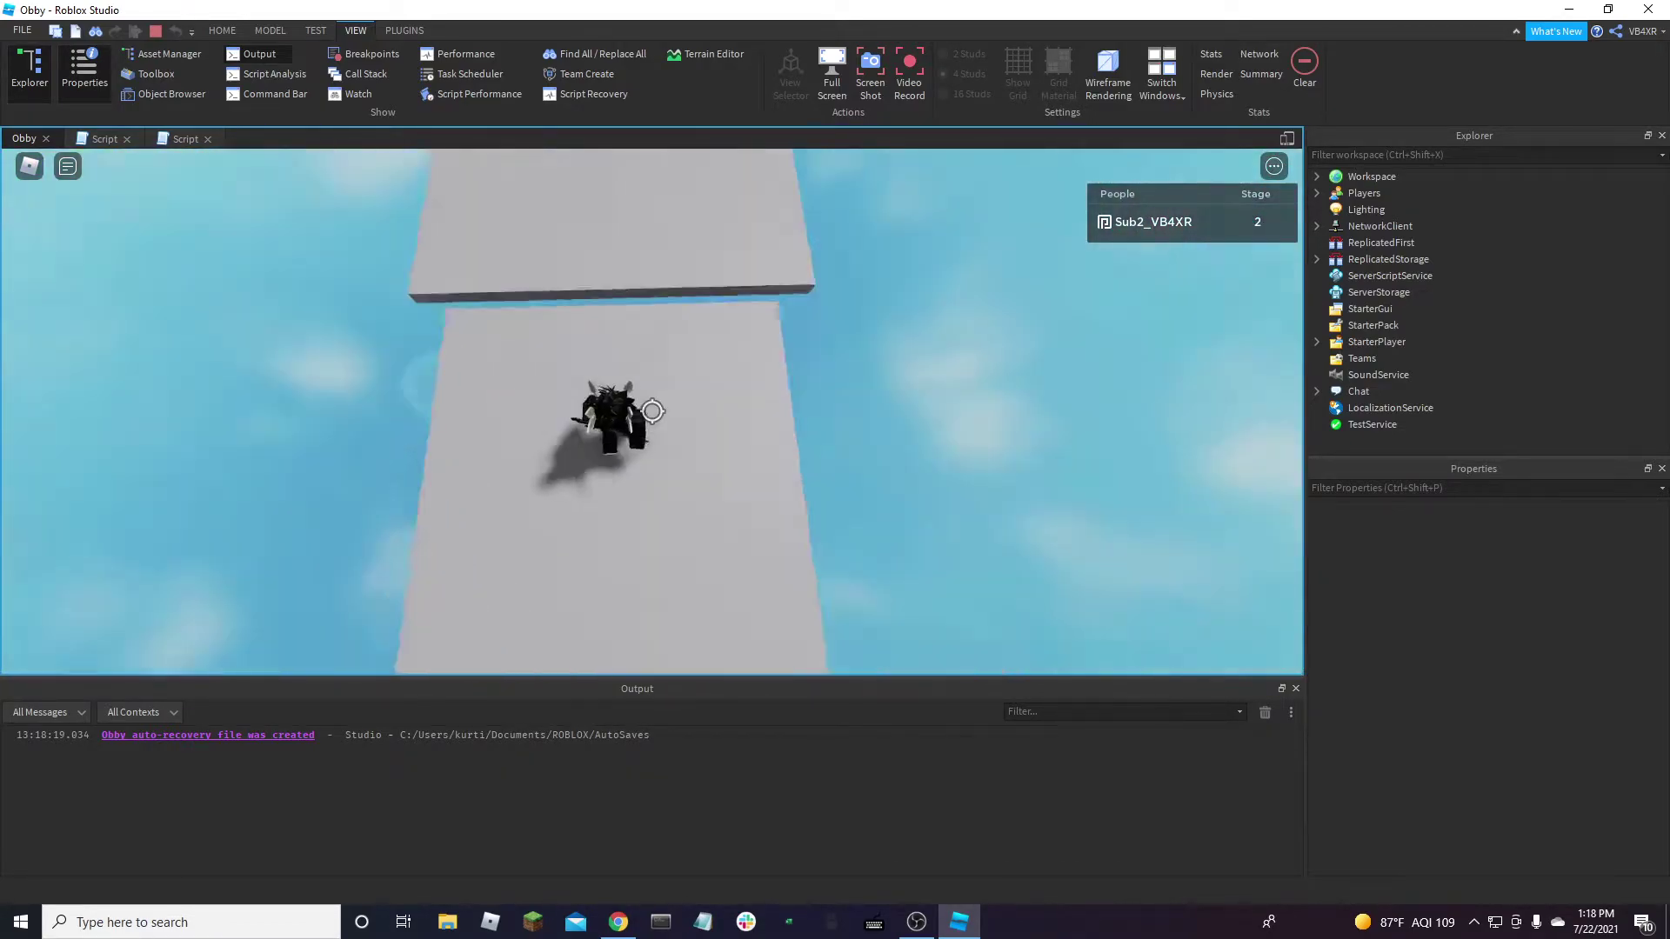
pyautogui.press('w')
pyautogui.press('space')
pyautogui.press('w')
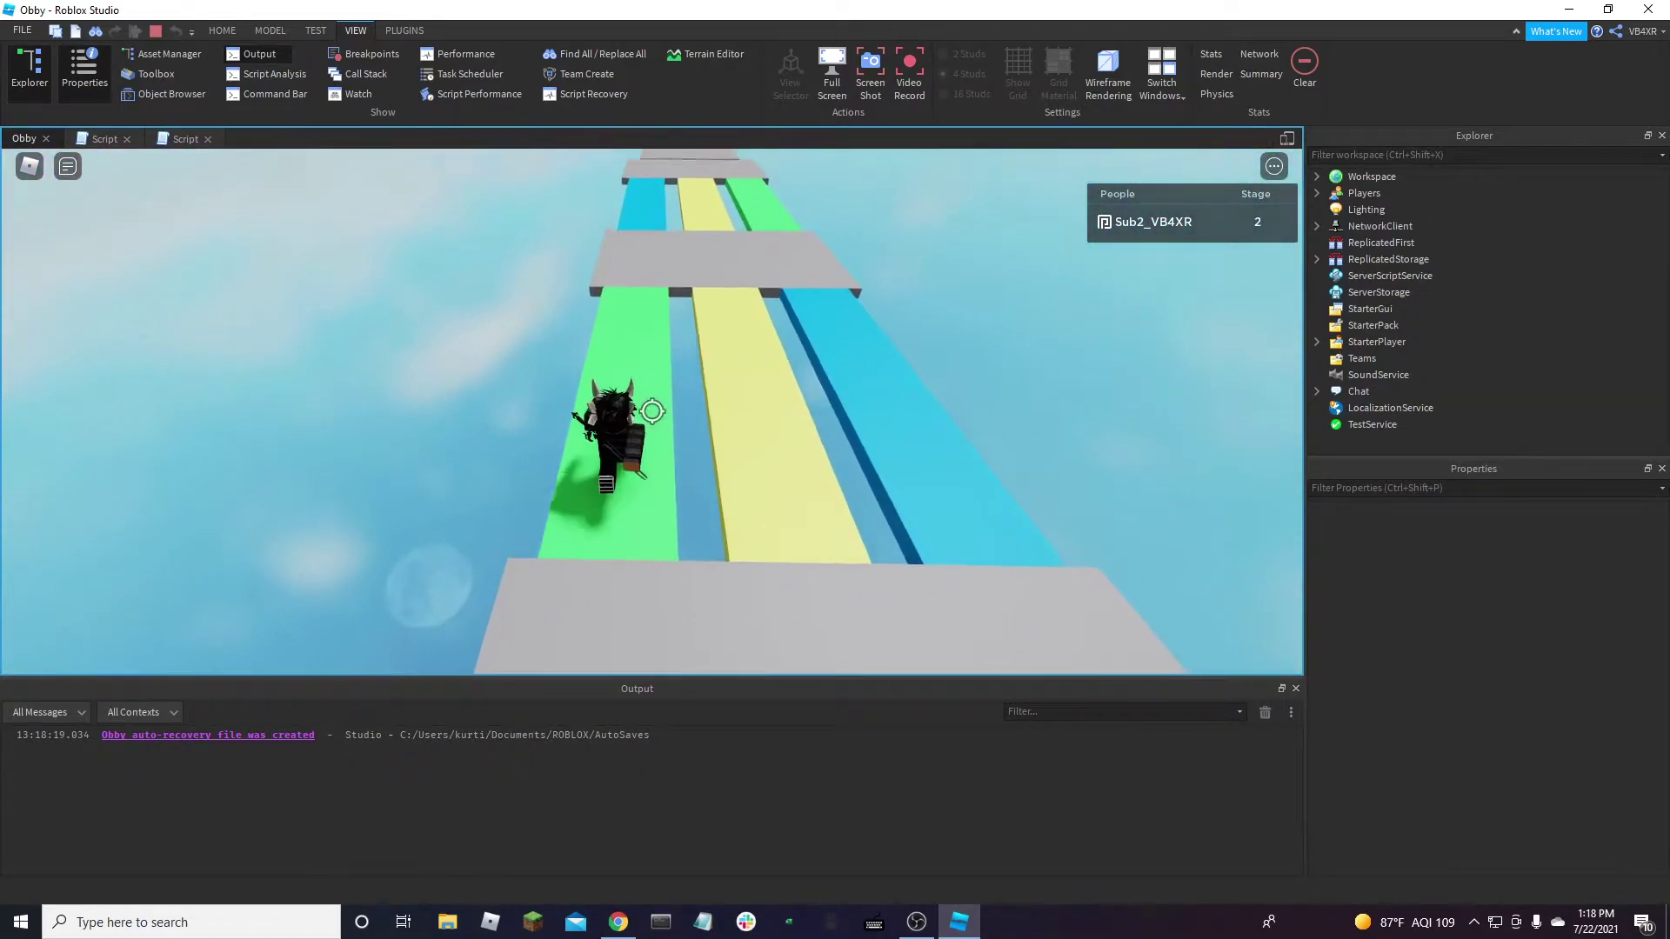
pyautogui.press('w')
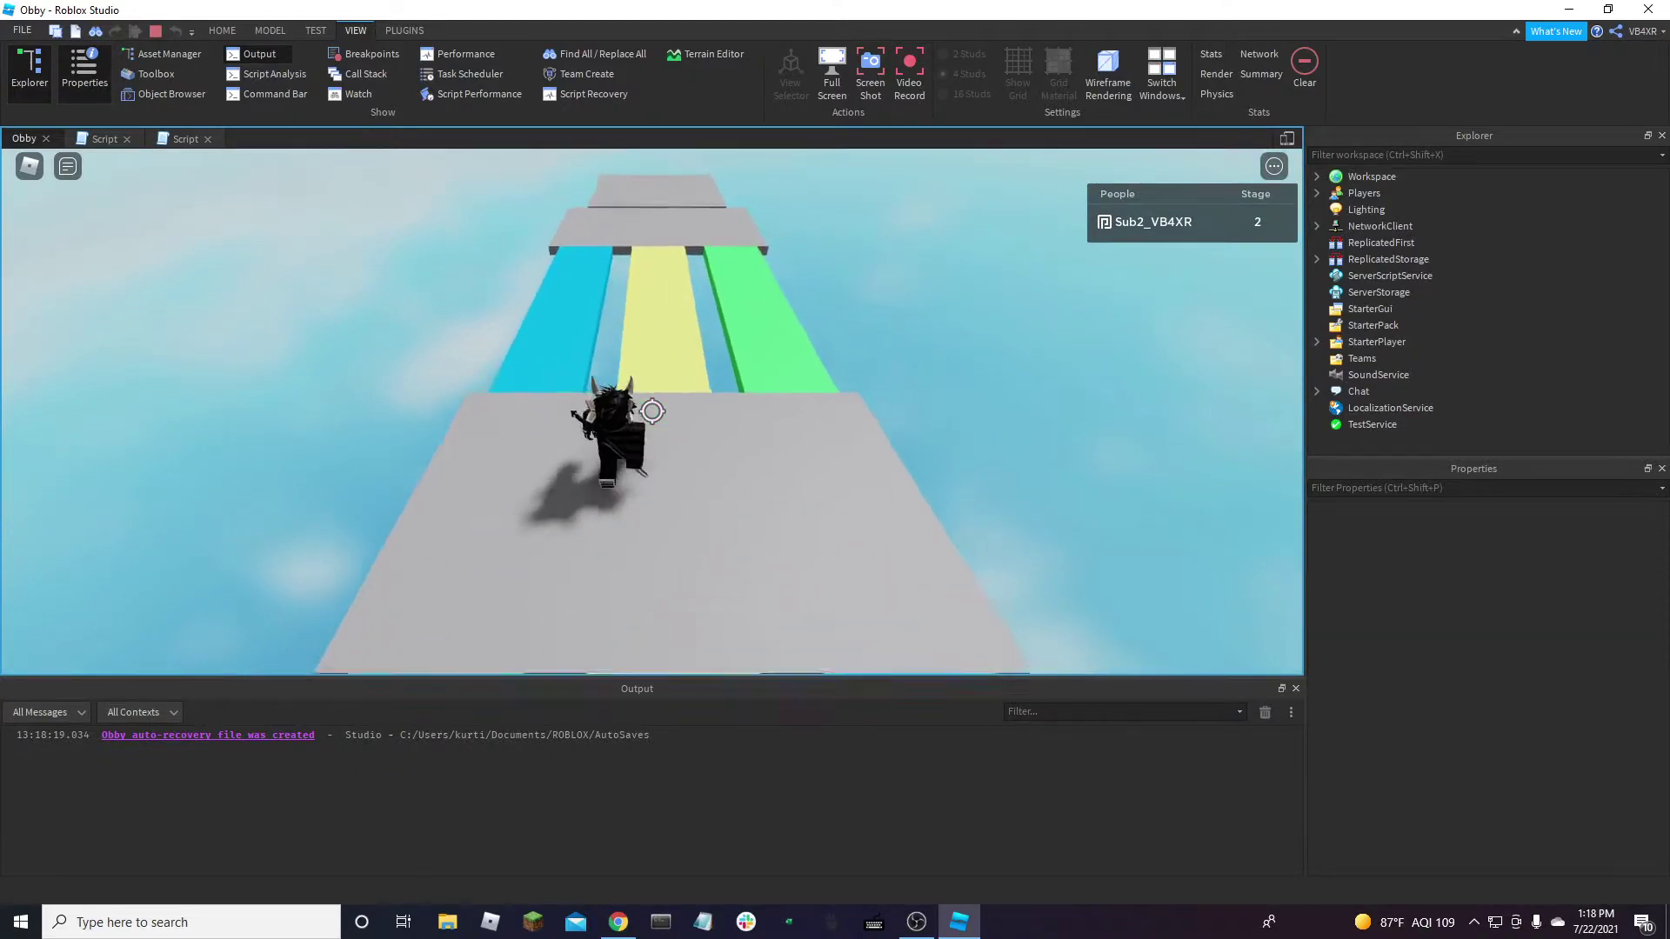
pyautogui.press('w')
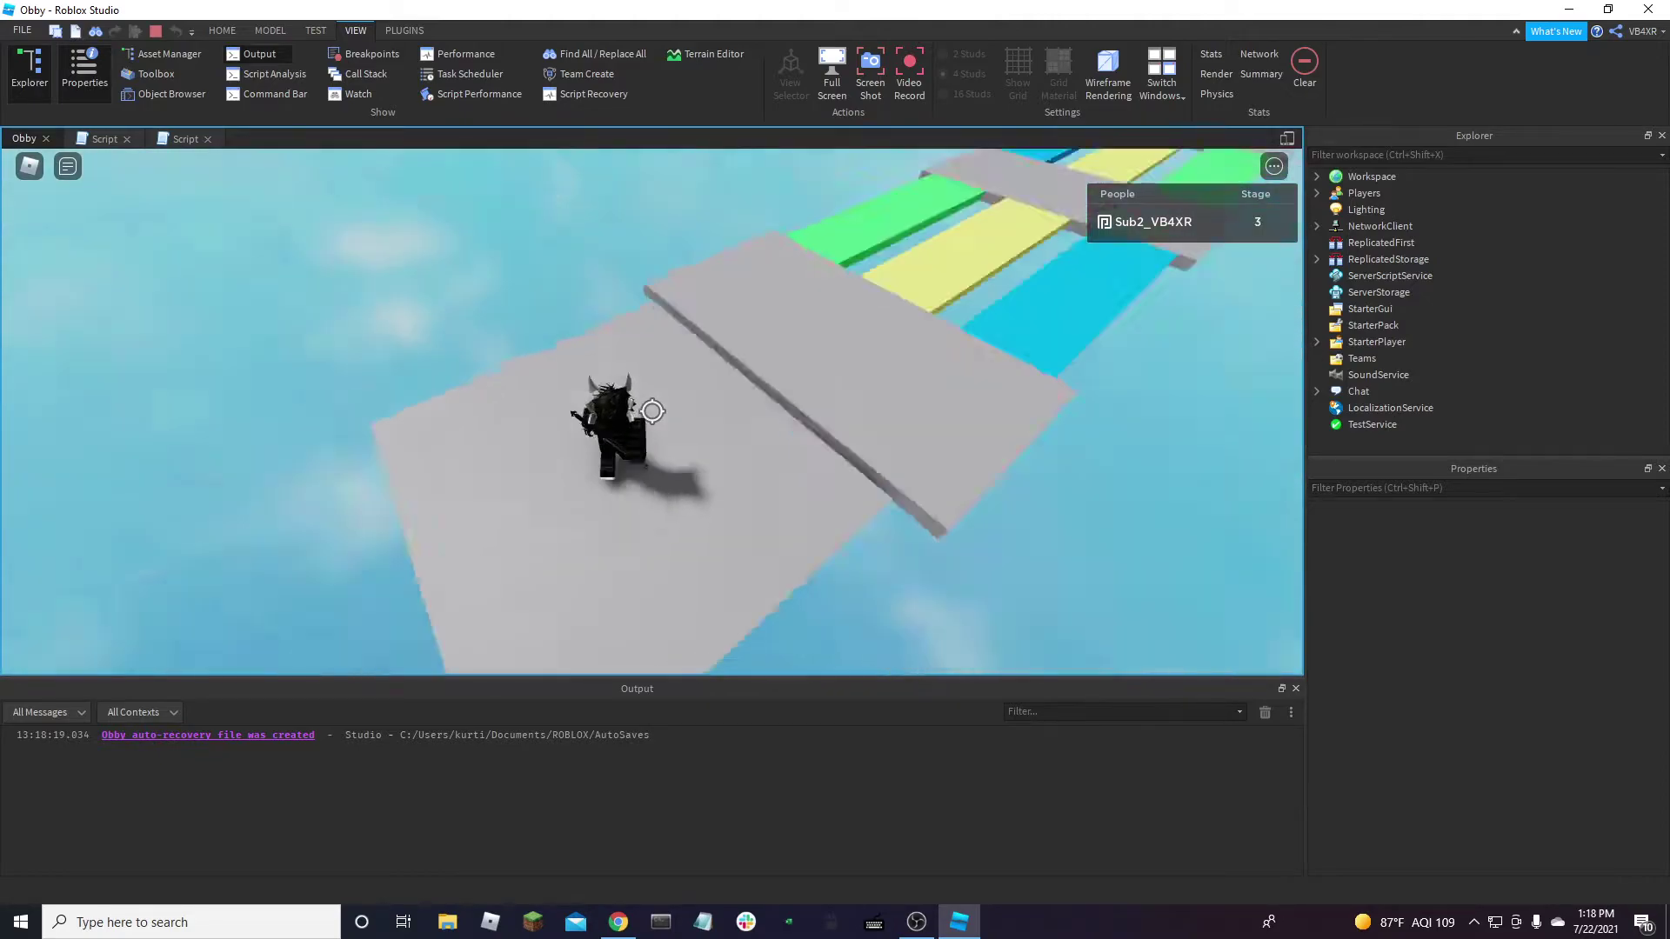
# Walk the character back to the second checkpoint to test whether Stage is kept, and stop the playtest
pyautogui.press('w')
pyautogui.press('w')
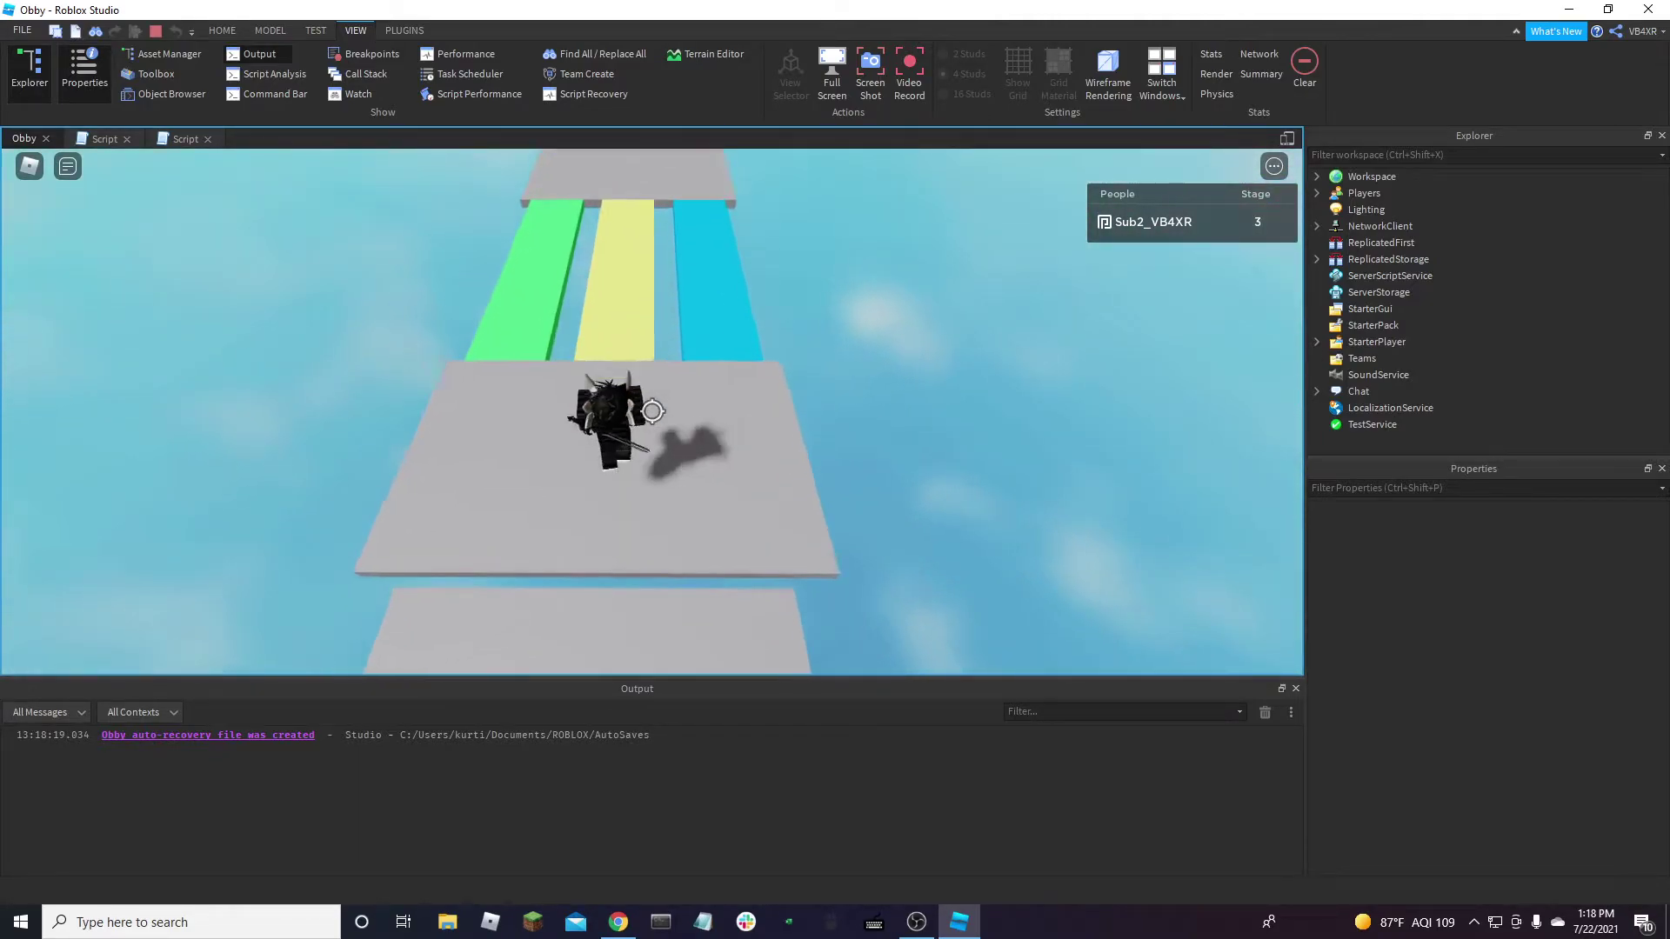
pyautogui.press('w')
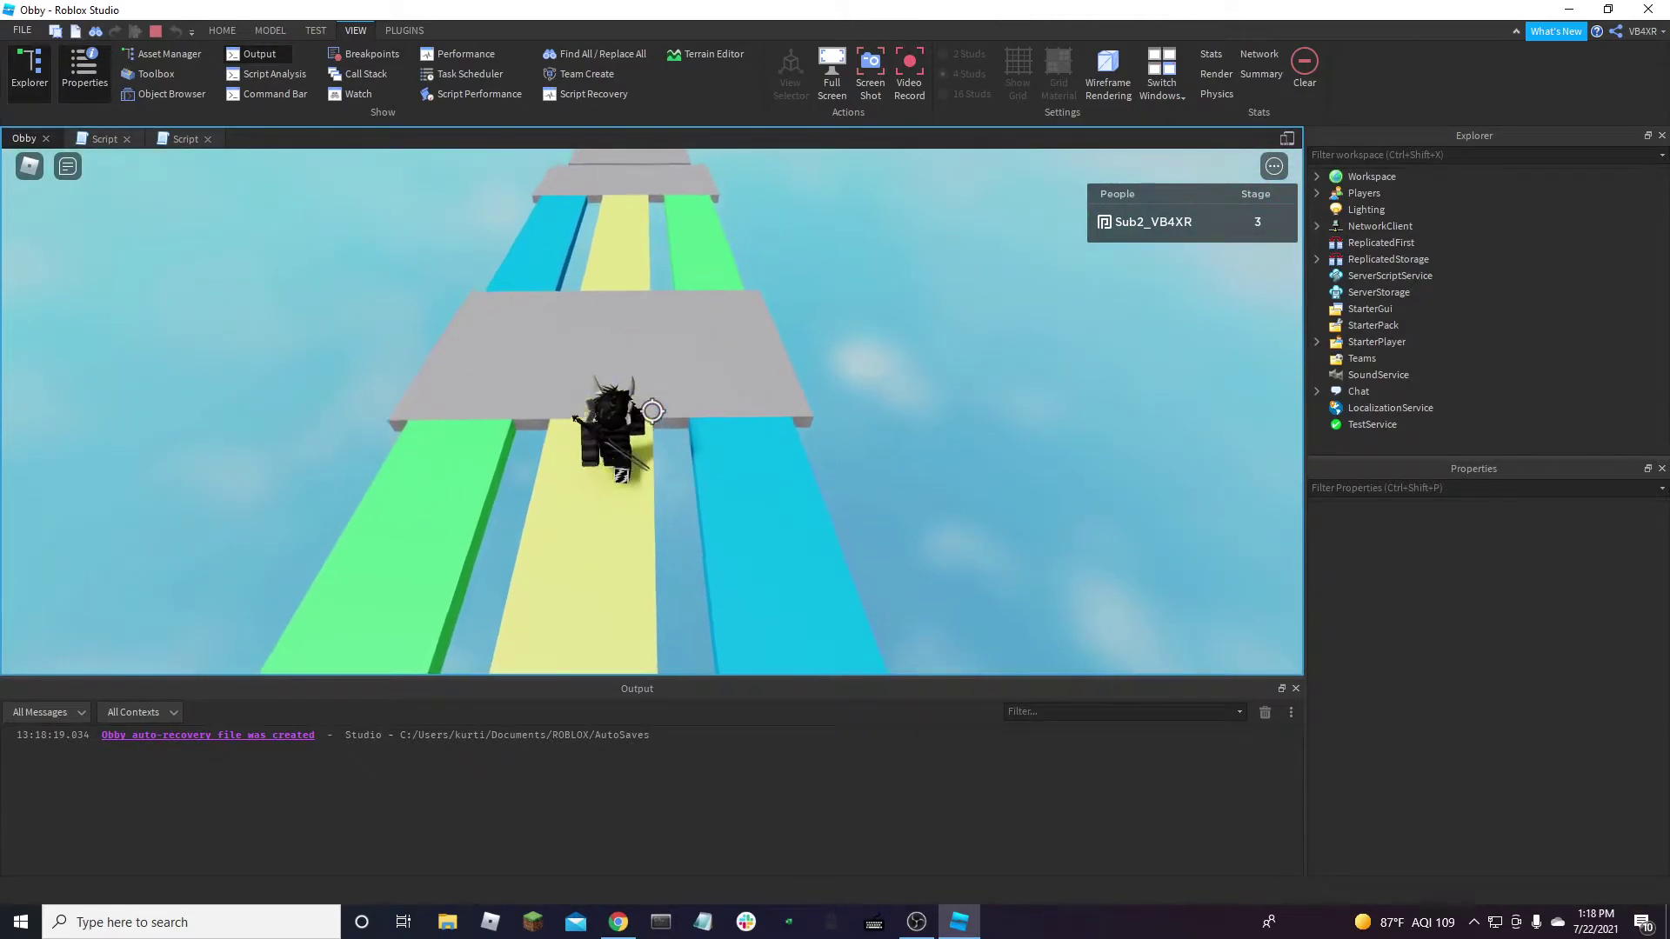
pyautogui.press('w')
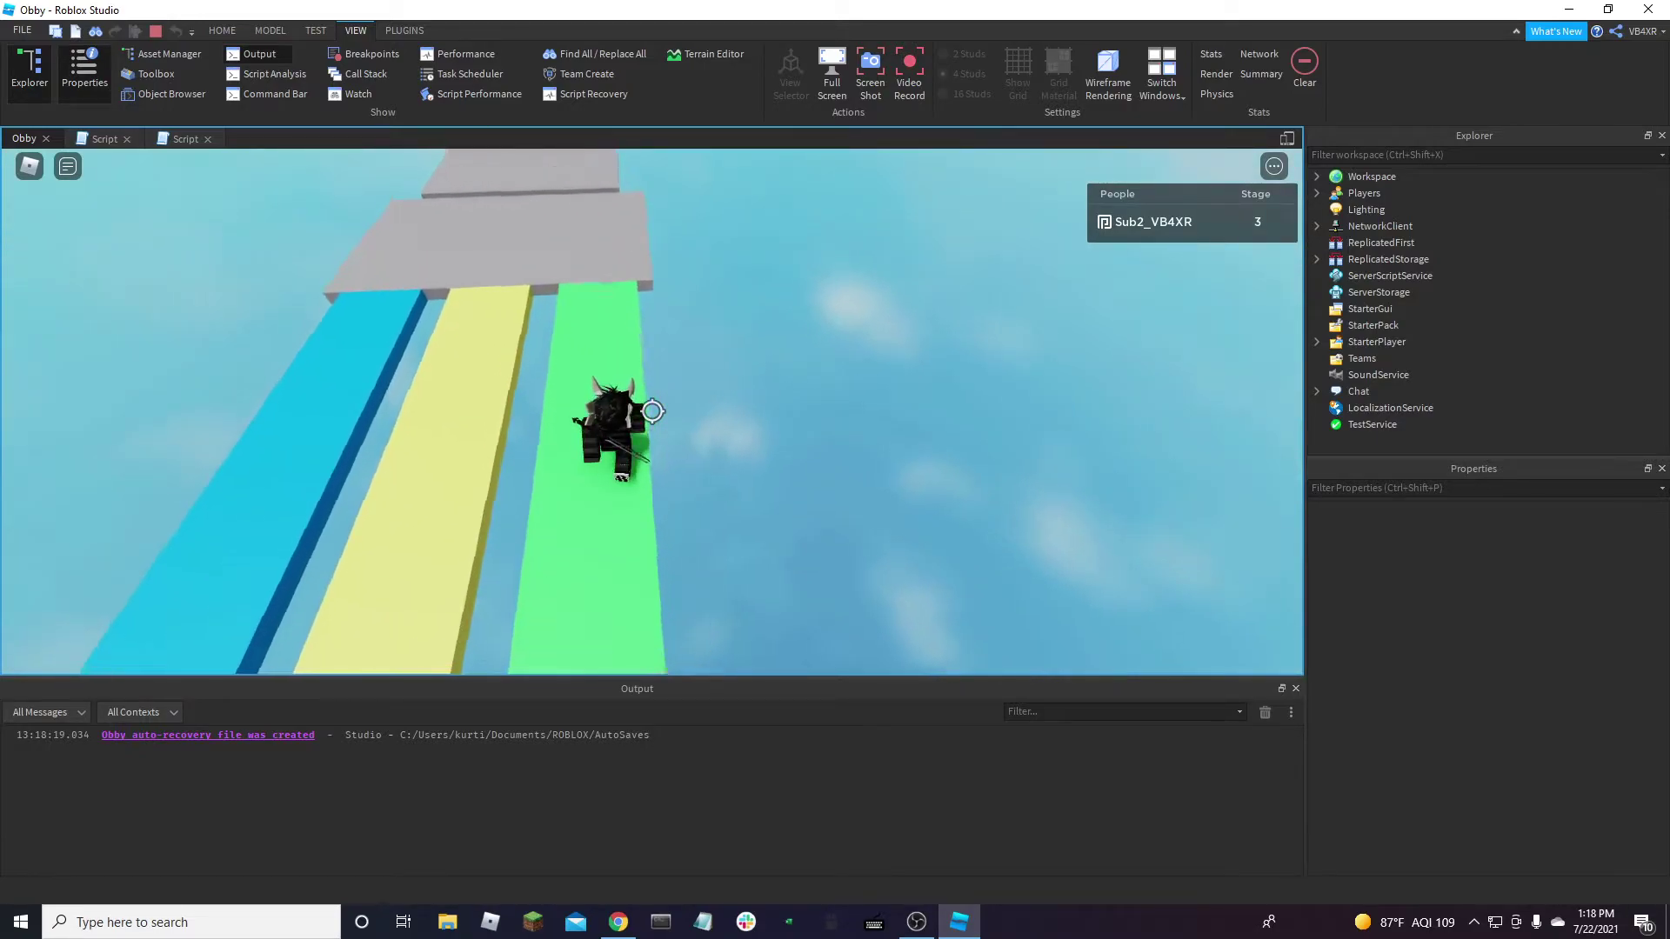
pyautogui.press('w')
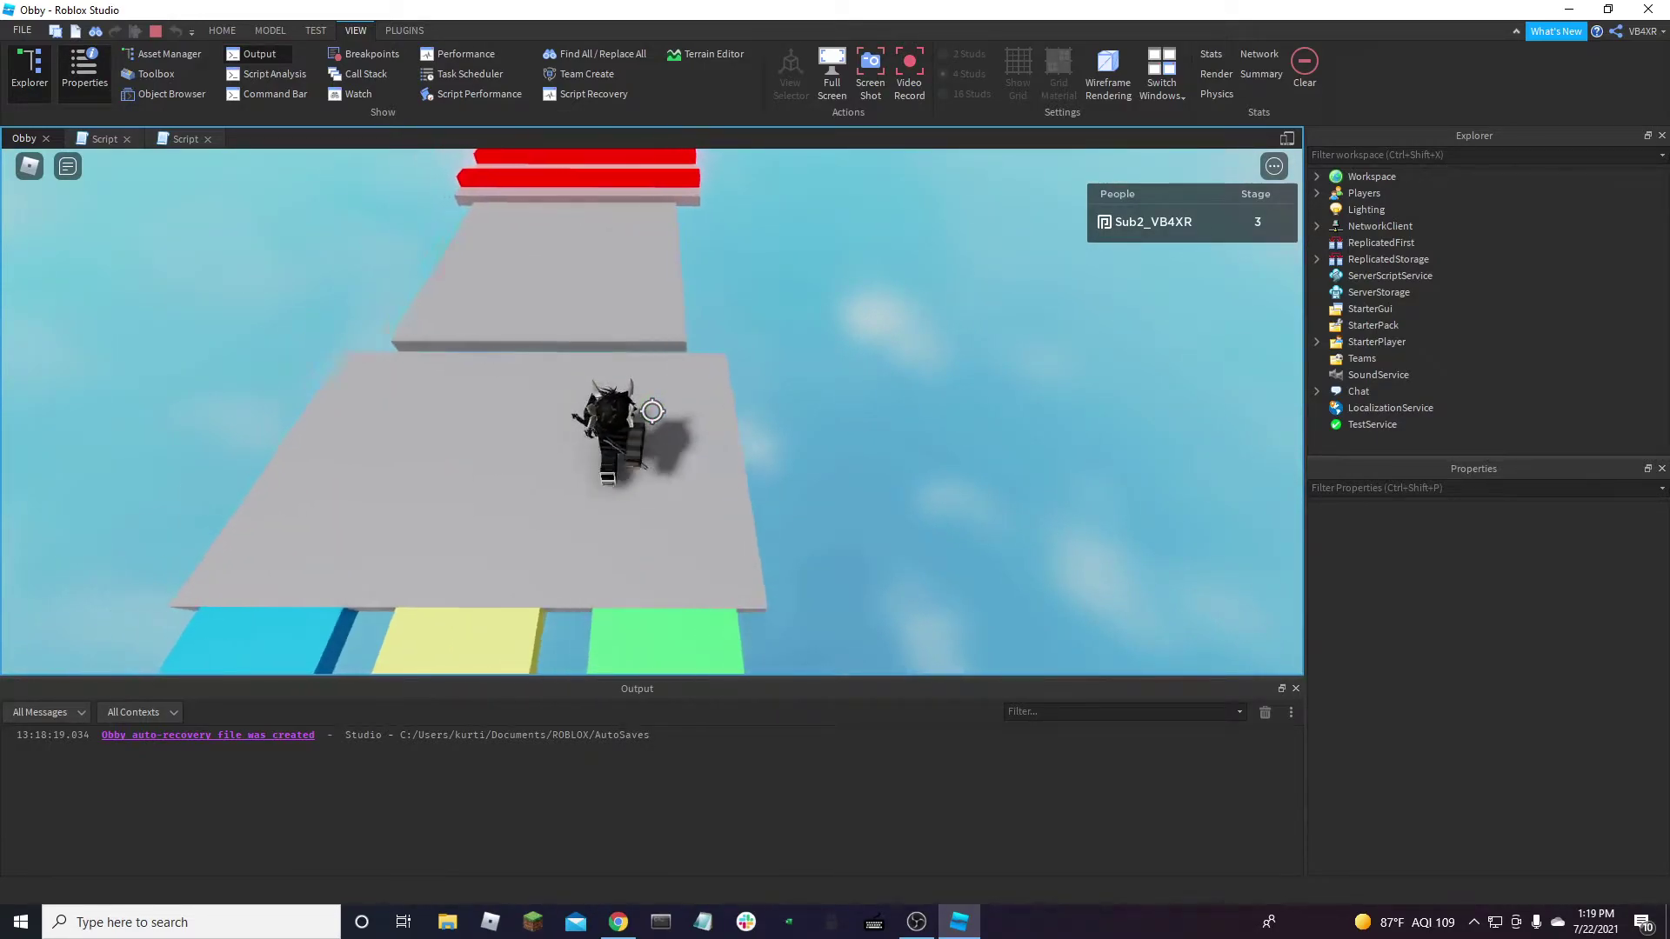
pyautogui.press('w')
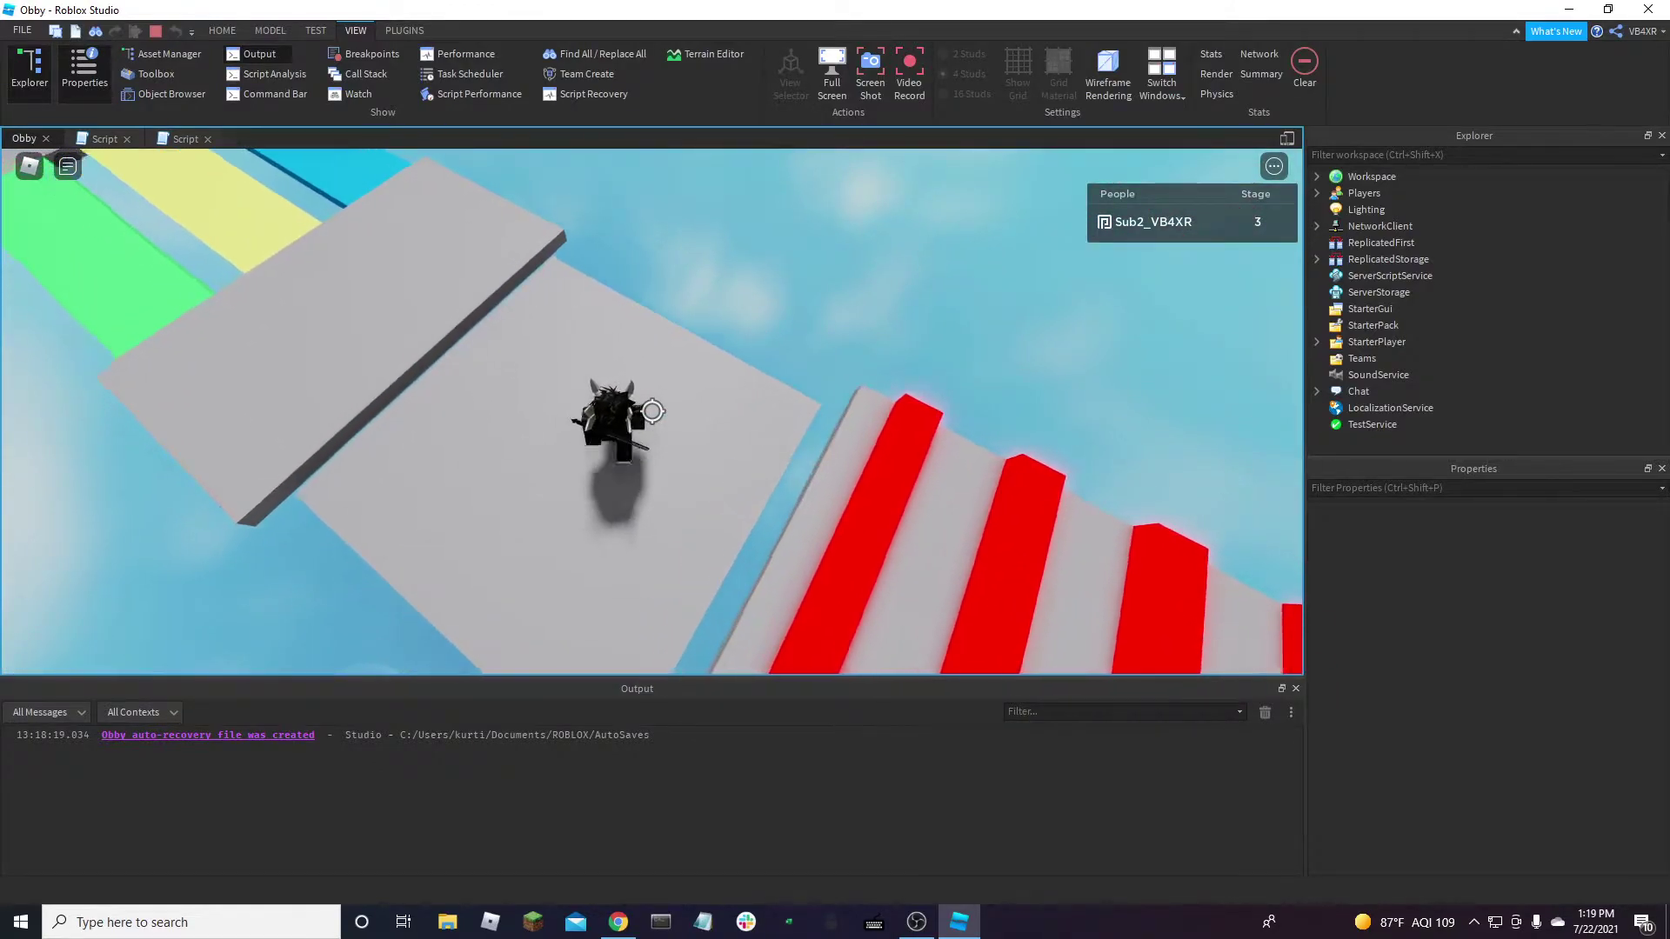
pyautogui.press('shift')
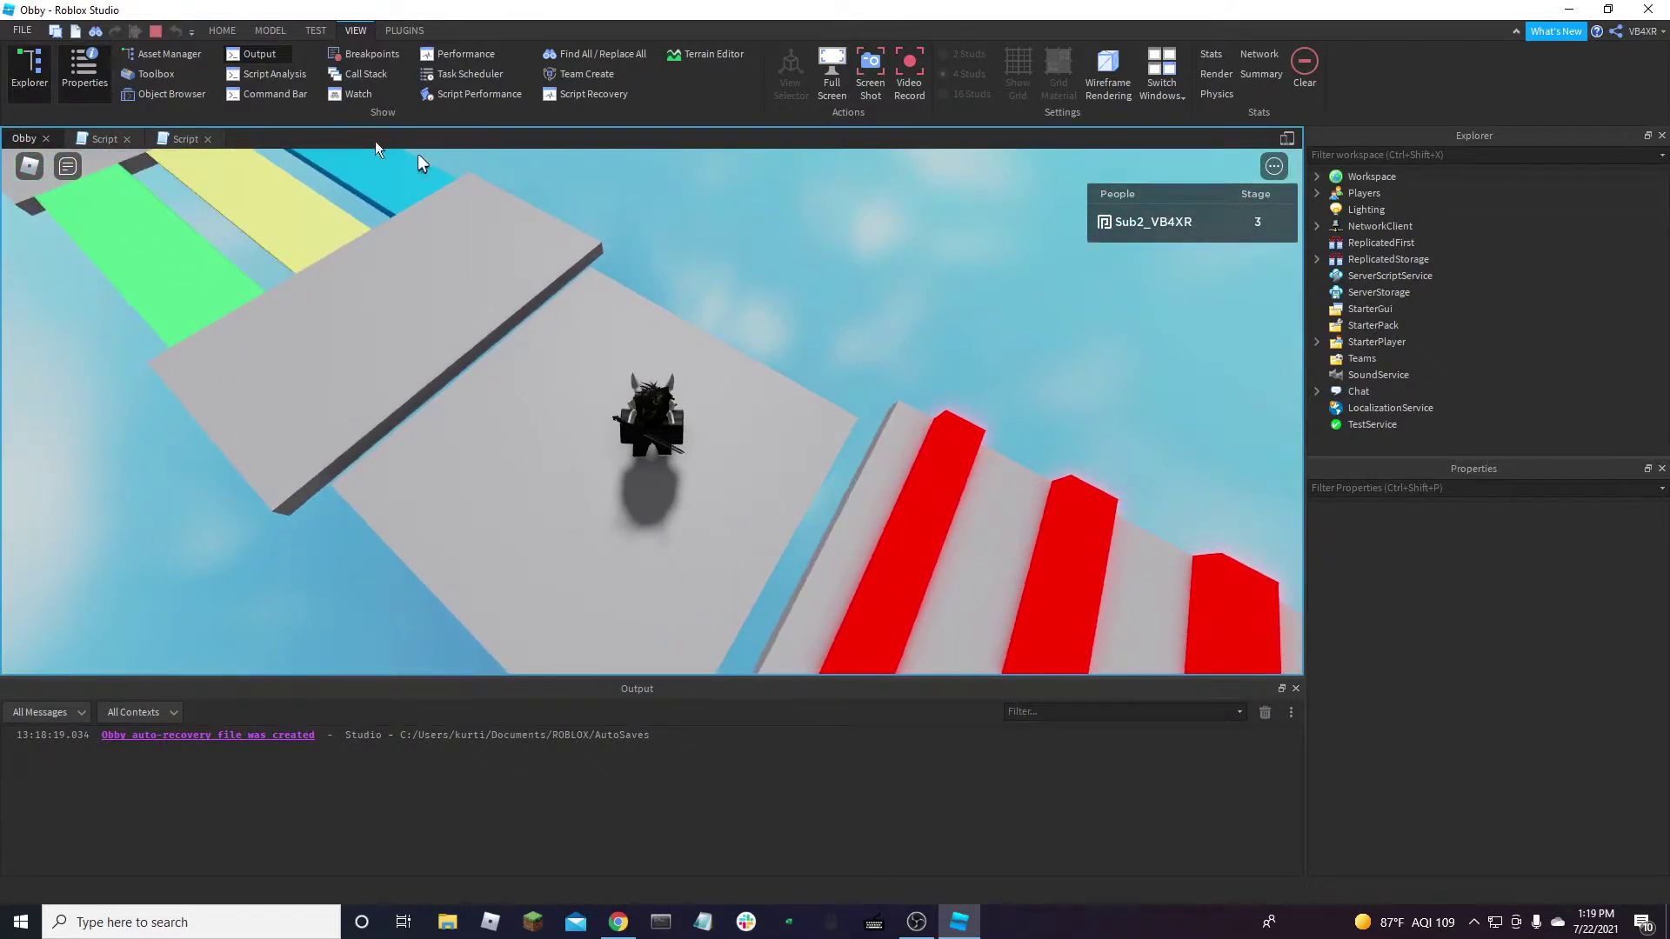
pyautogui.click(155, 31)
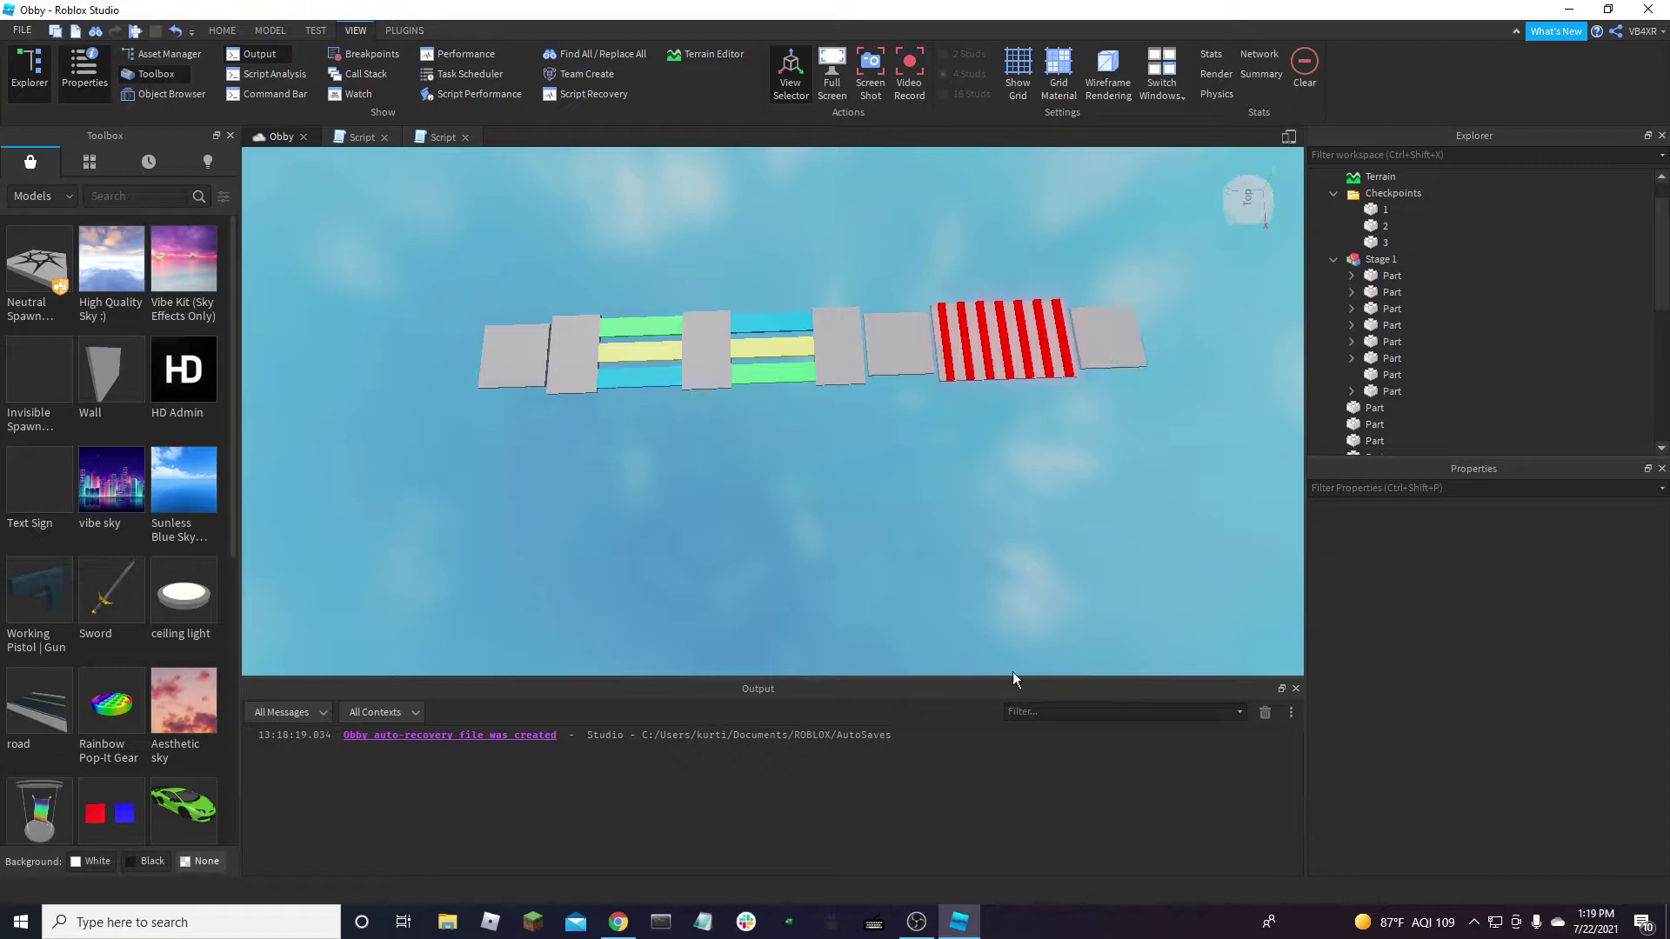
# Insert a new block part on the first checkpoint platform in front of the red-striped obstacle
pyautogui.scroll(2, 962, 571)
pyautogui.scroll(3, 962, 570)
pyautogui.moveTo(962, 571); pyautogui.dragTo(962, 570, button='right')
pyautogui.scroll(-5, 962, 570)
pyautogui.moveTo(962, 570); pyautogui.dragTo(652, 408, button='middle')
pyautogui.scroll(3, 652, 407)
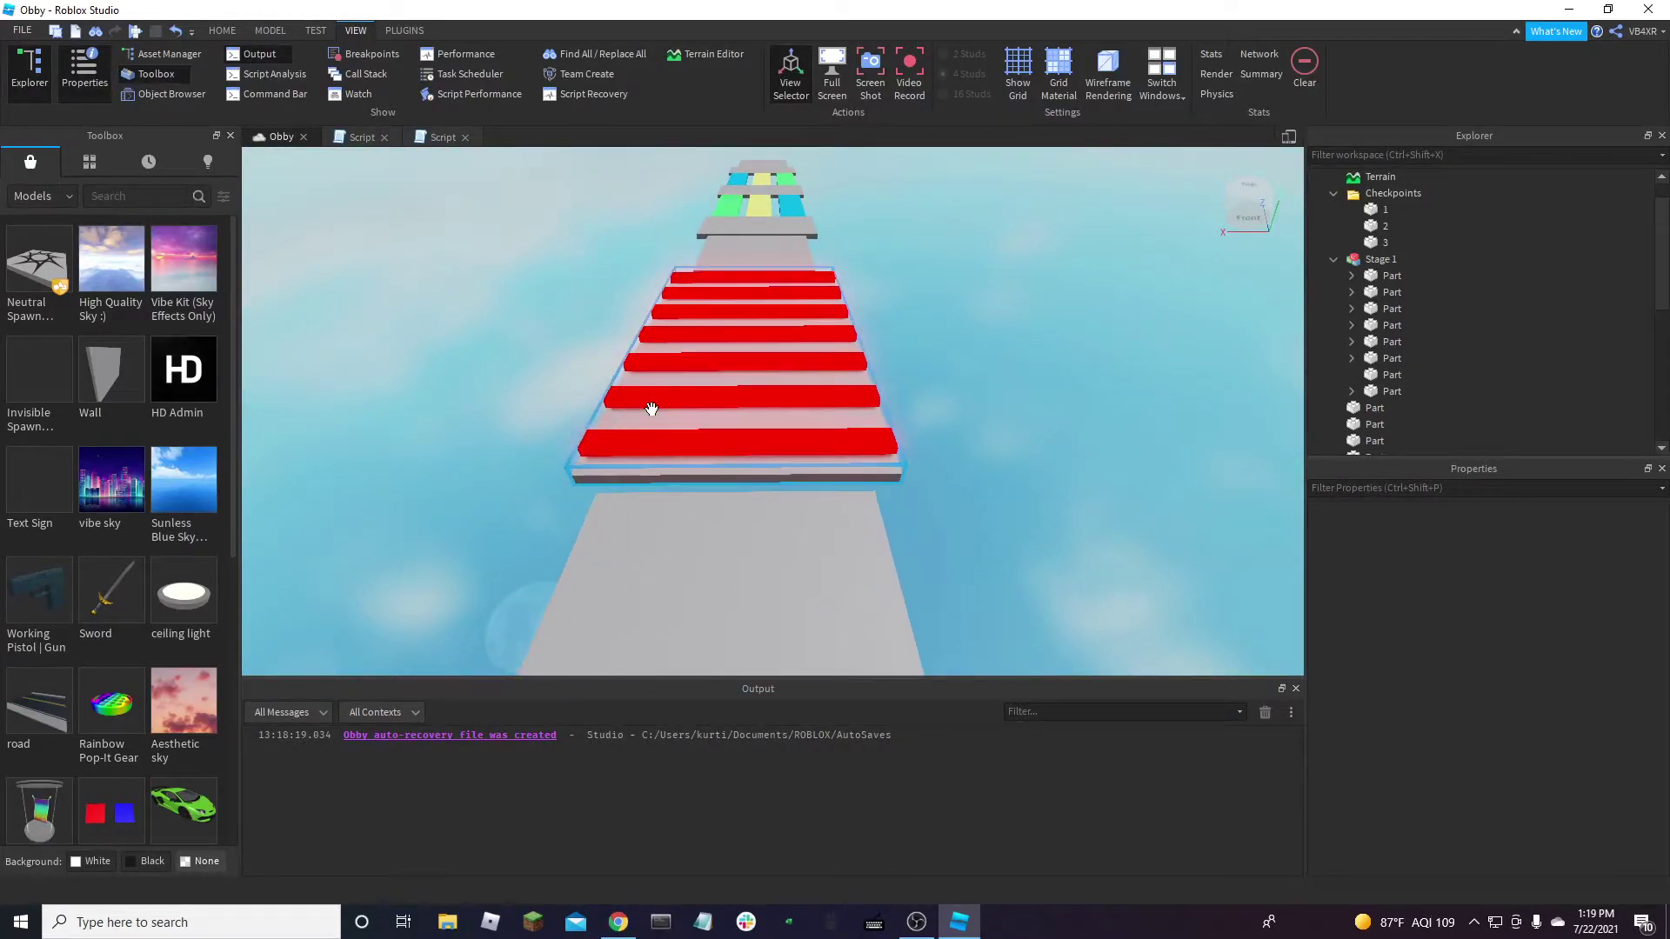
pyautogui.scroll(-5, 650, 408)
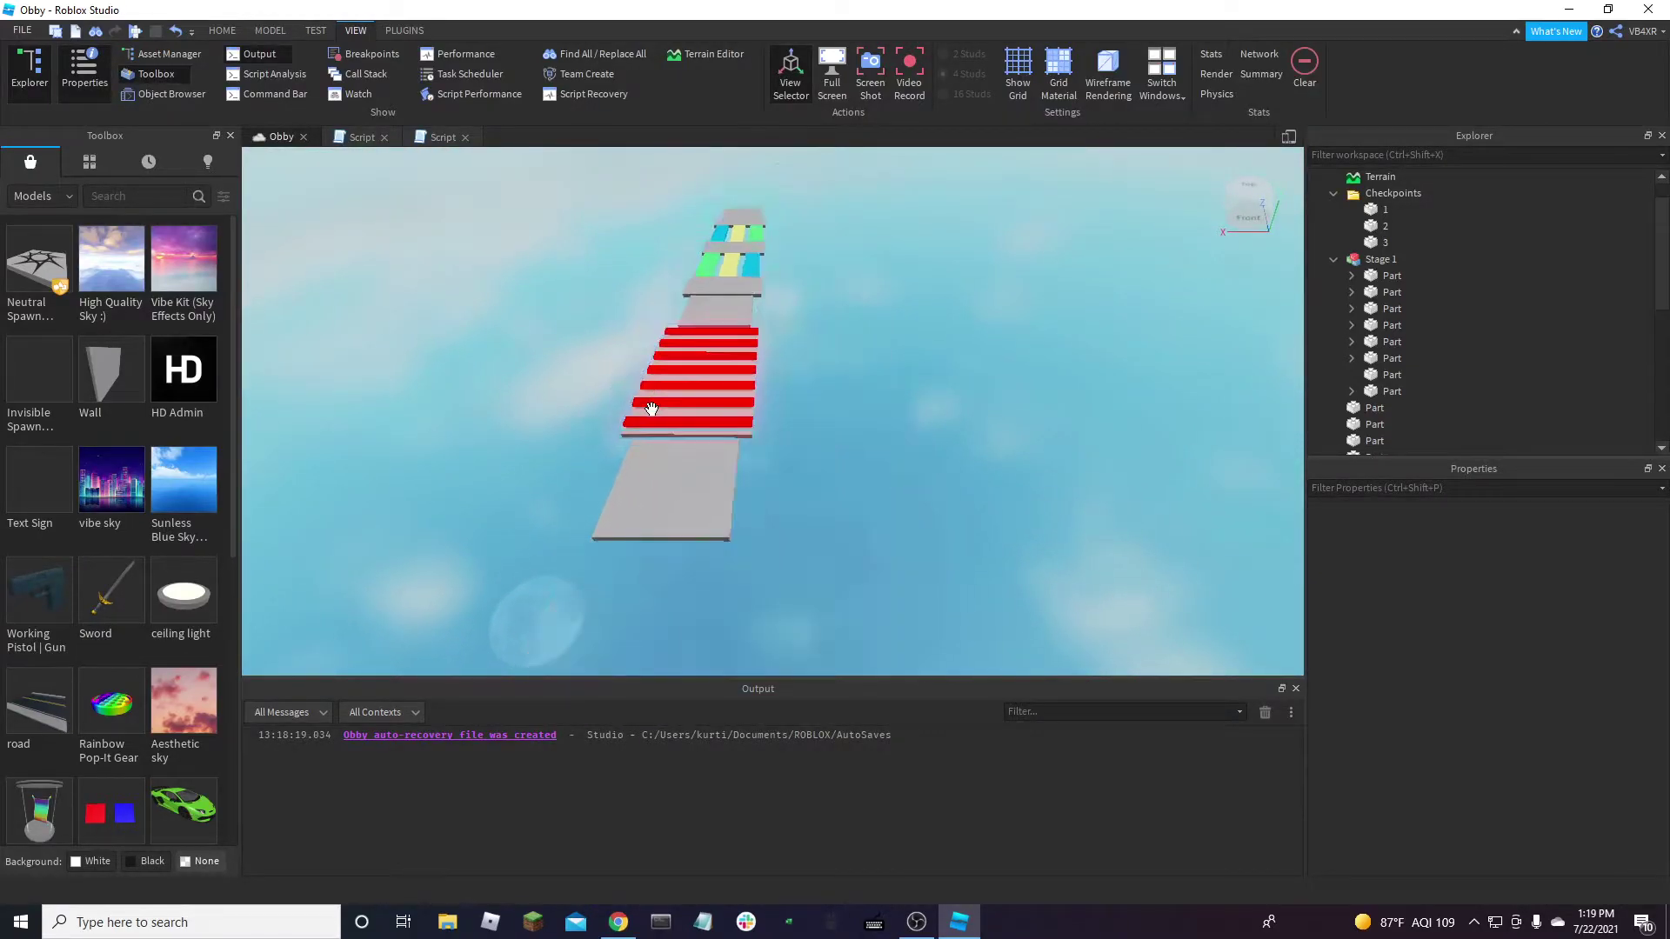
pyautogui.moveTo(986, 574); pyautogui.dragTo(985, 572, button='right')
pyautogui.scroll(5, 985, 574)
pyautogui.scroll(5, 984, 574)
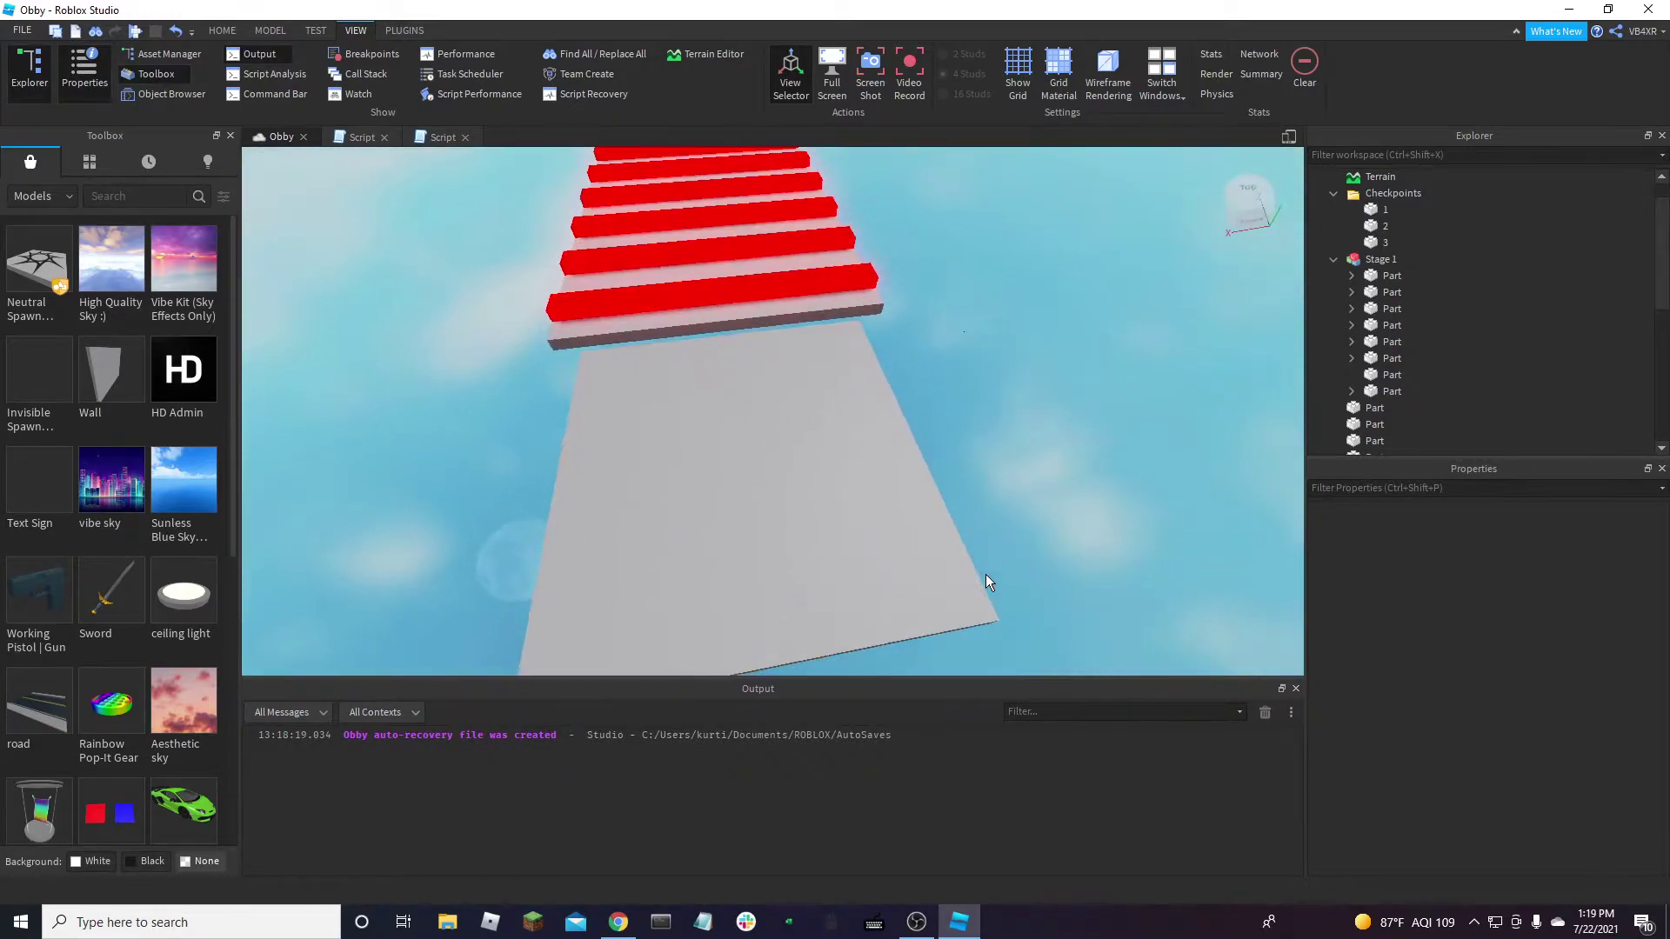
pyautogui.scroll(3, 985, 573)
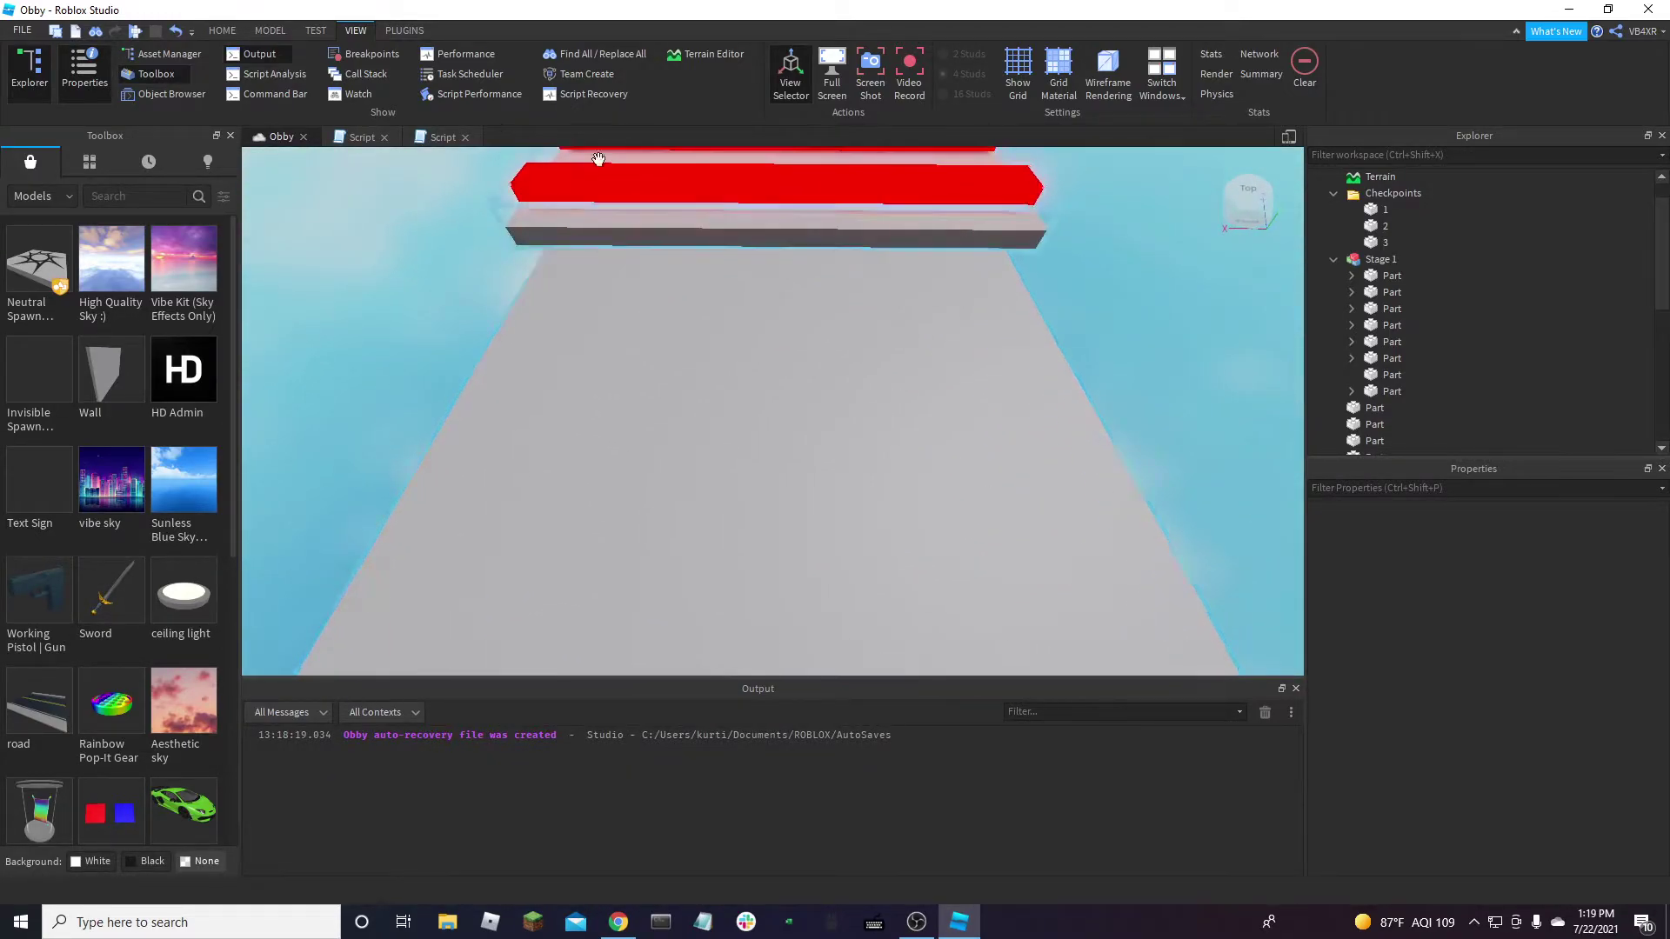
pyautogui.click(222, 31)
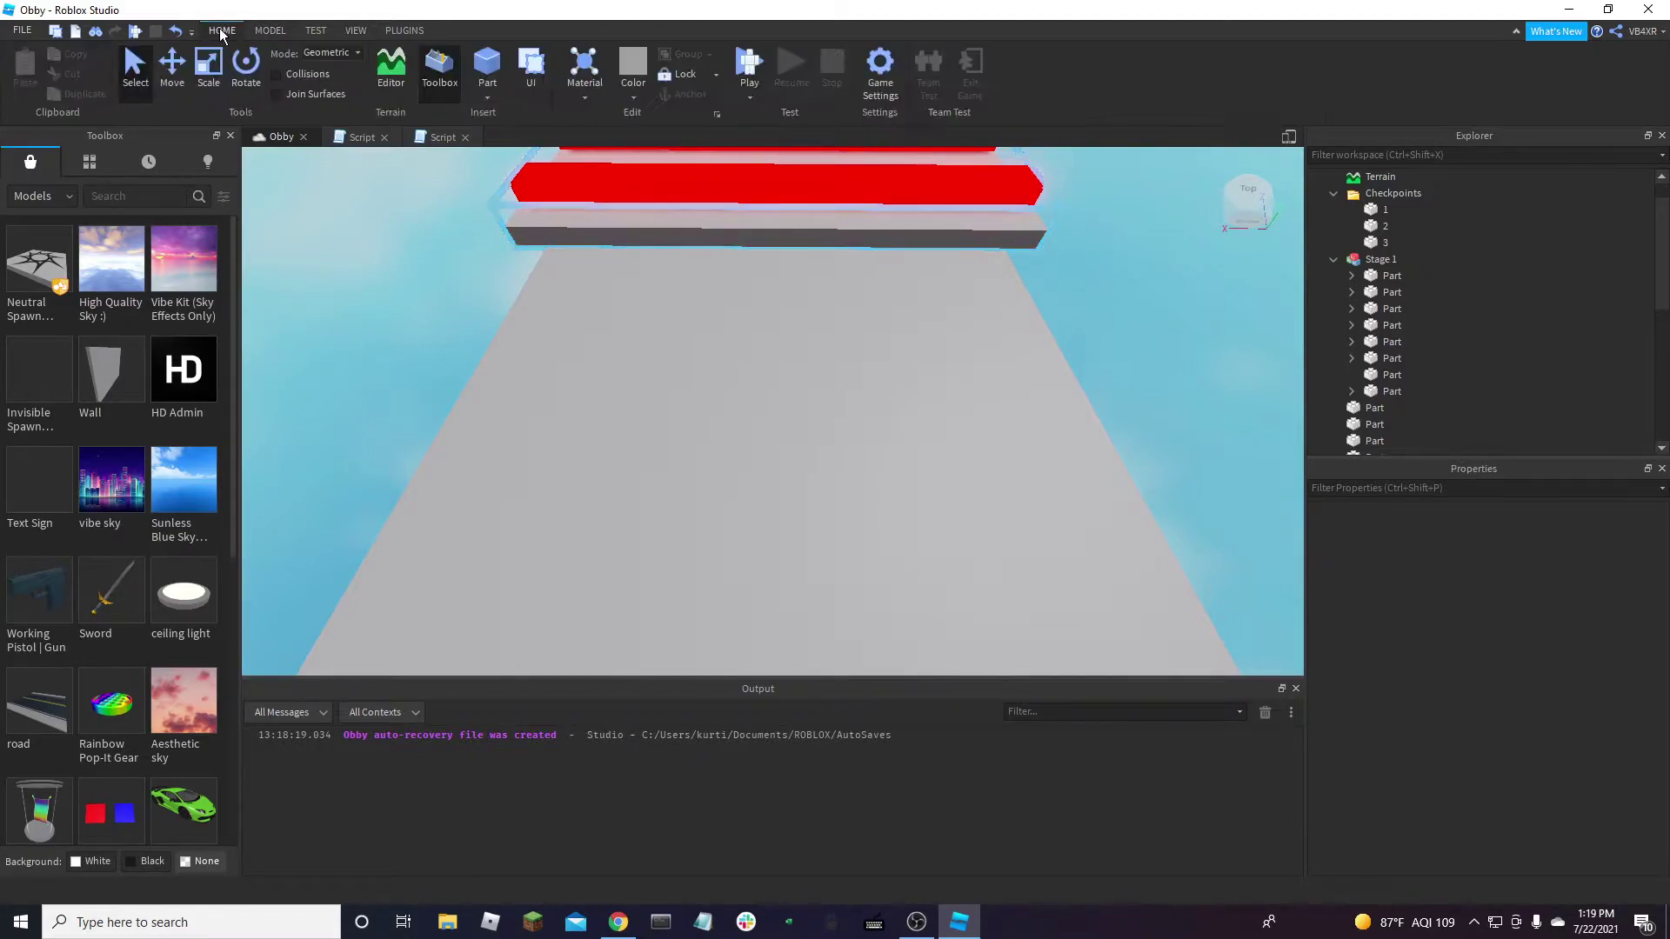
pyautogui.click(487, 70)
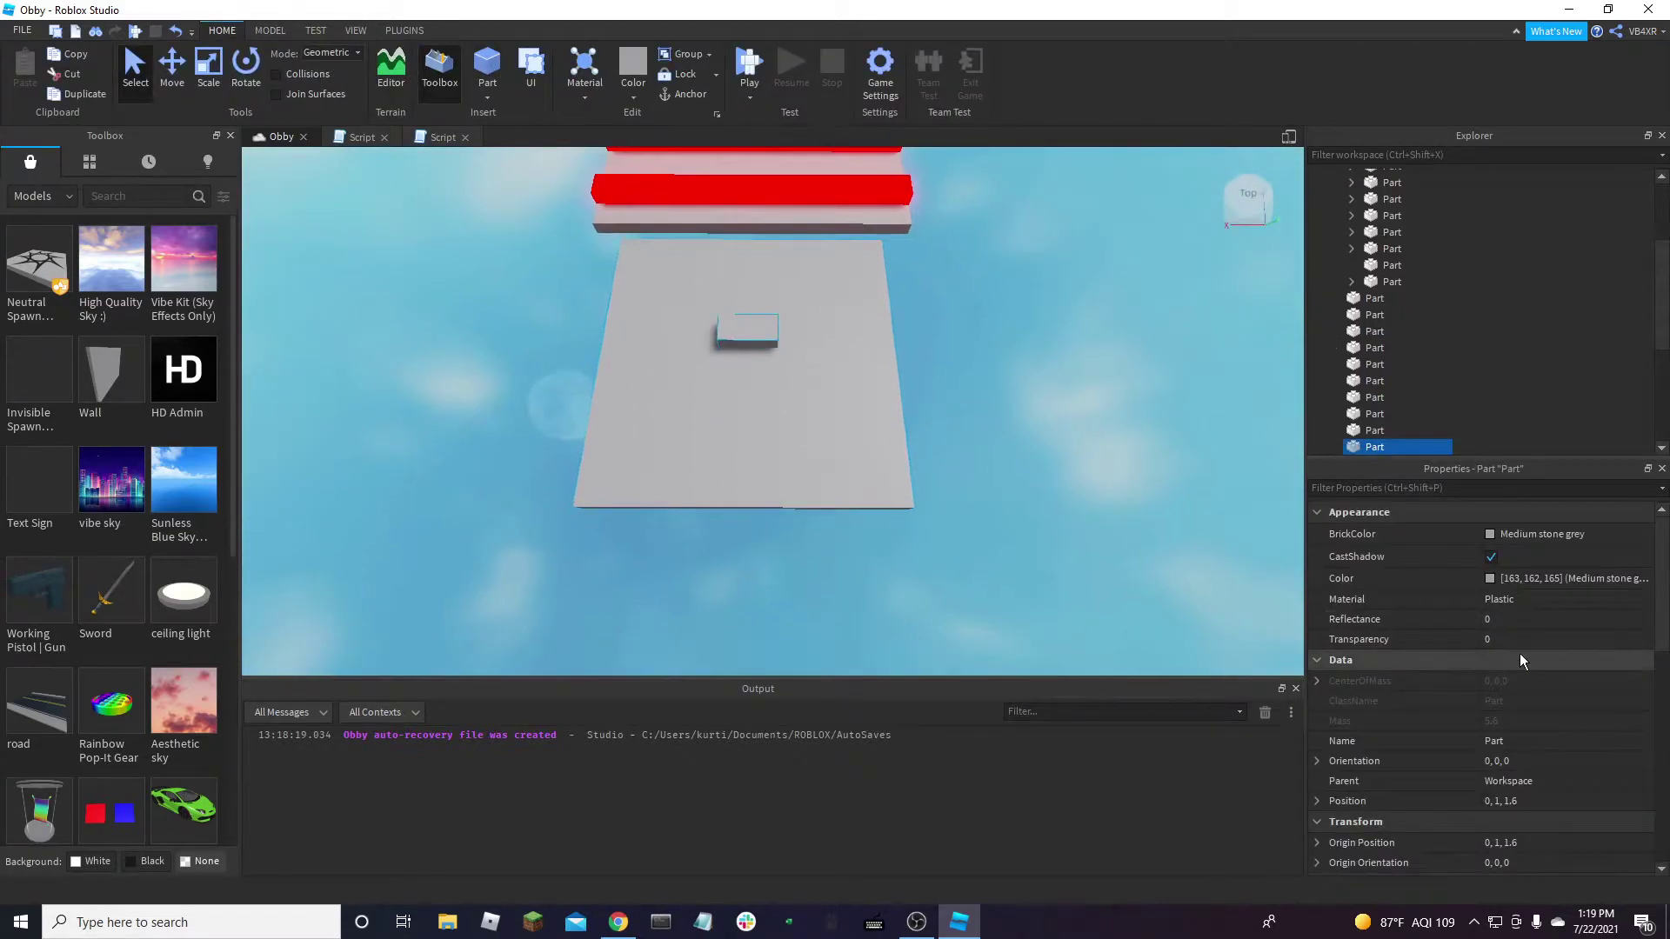
# Set the new part's position to 0, 0, 0
pyautogui.scroll(-10, 1531, 722)
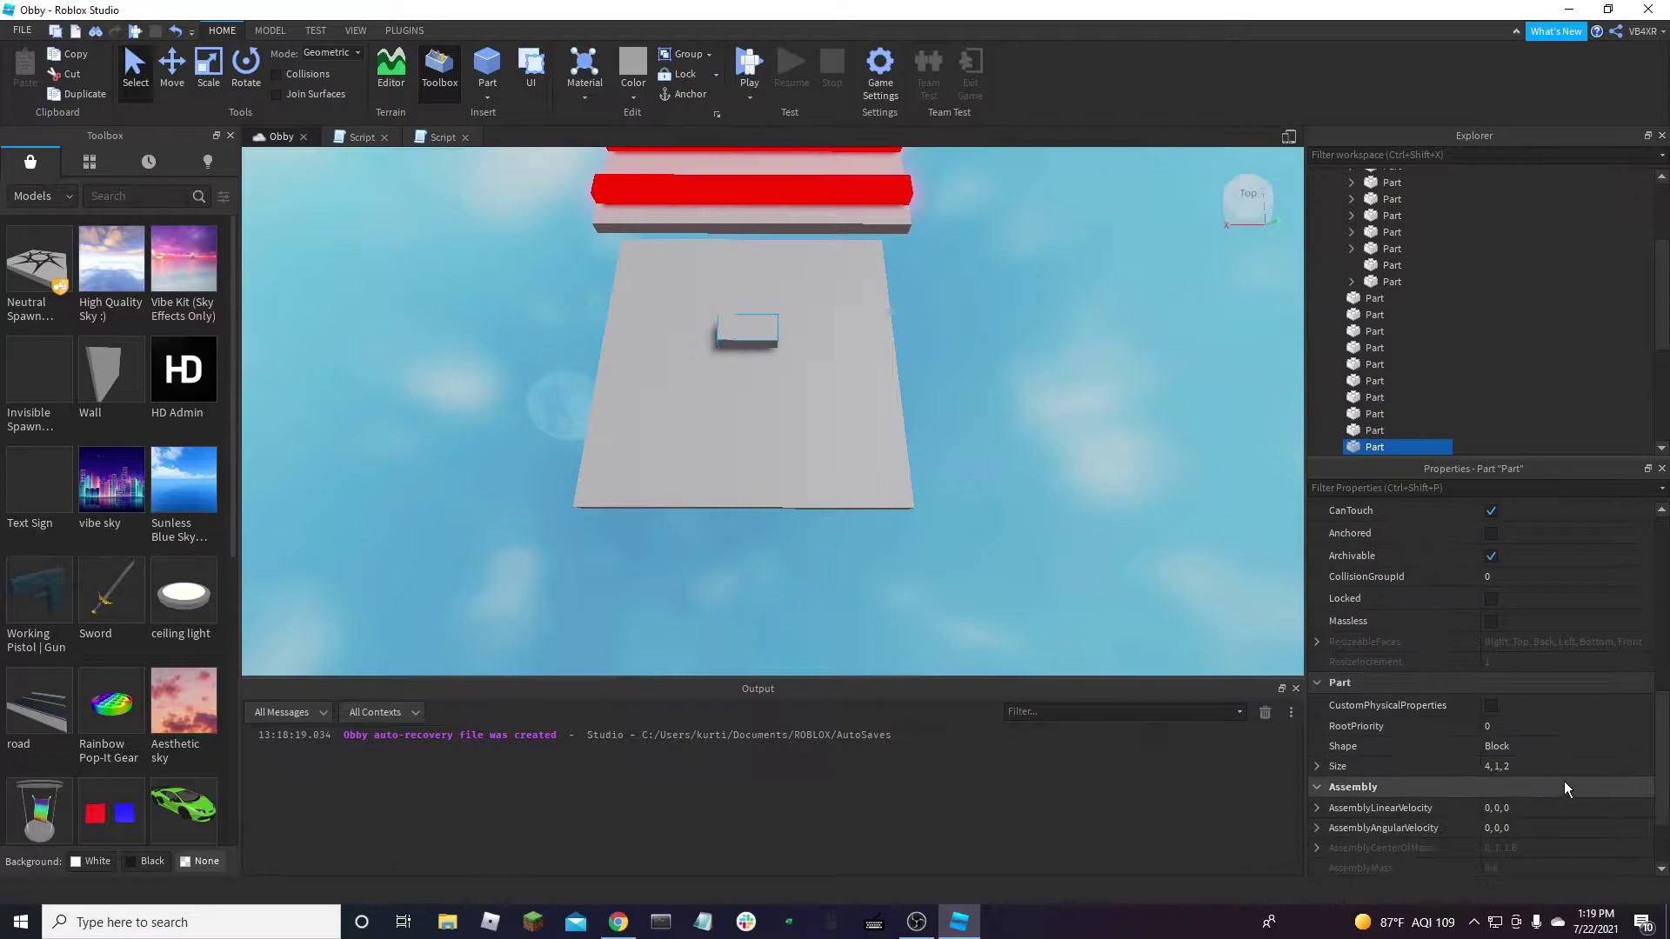
pyautogui.click(1553, 768)
pyautogui.scroll(-2, 1551, 771)
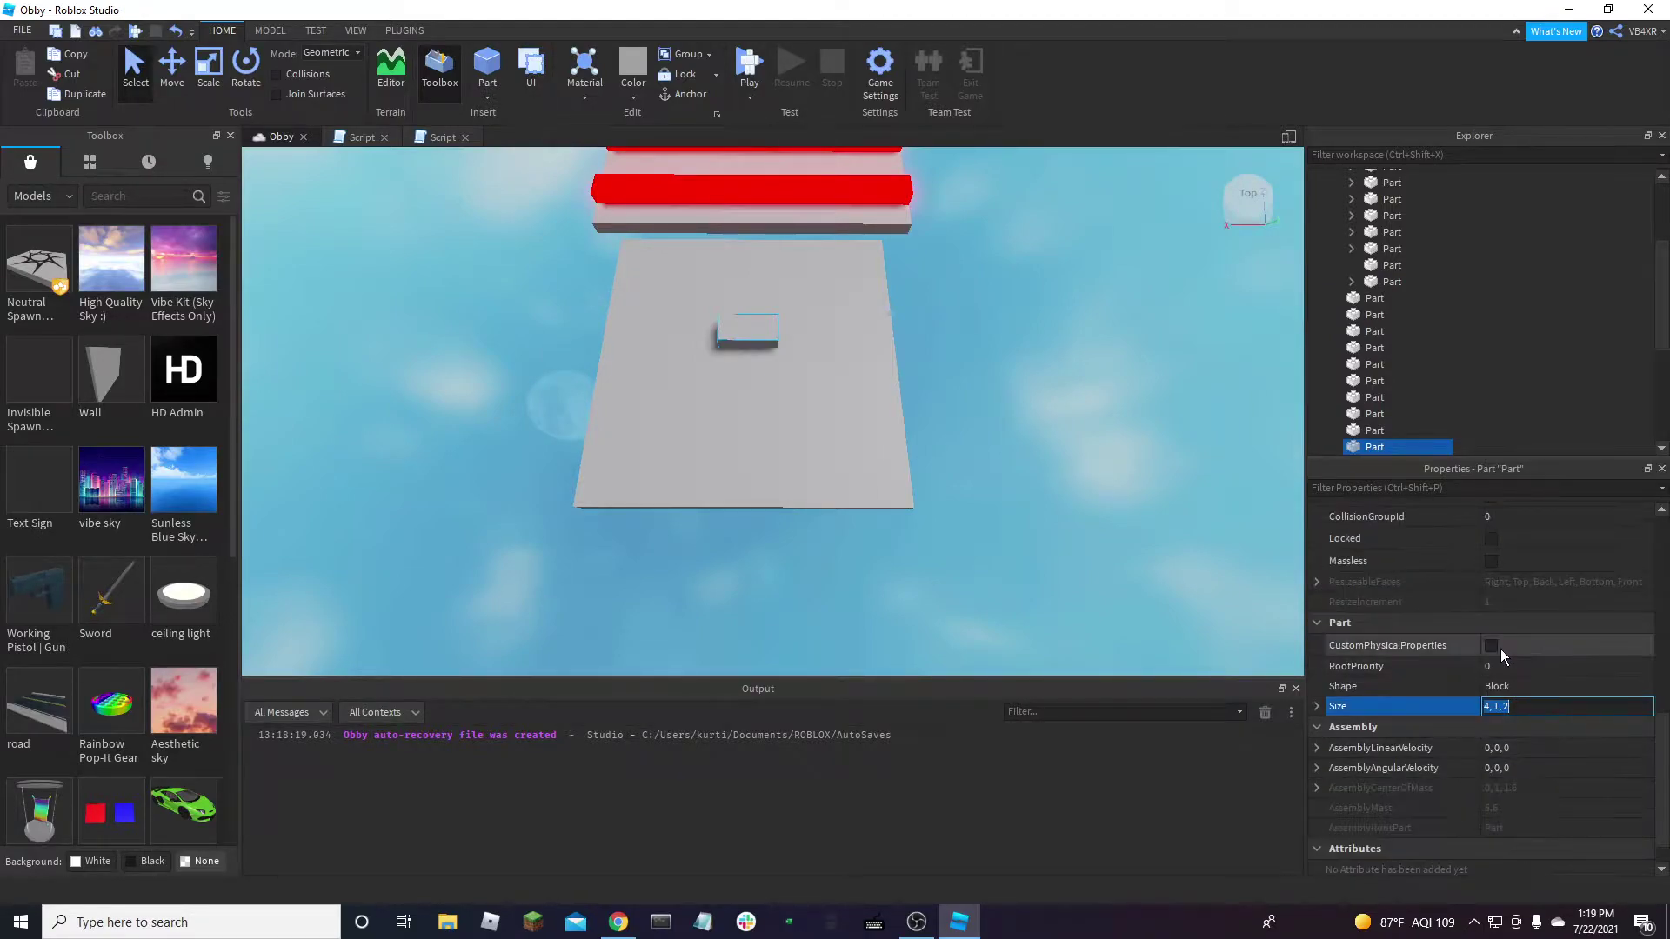
pyautogui.scroll(6, 1513, 695)
pyautogui.click(1532, 621)
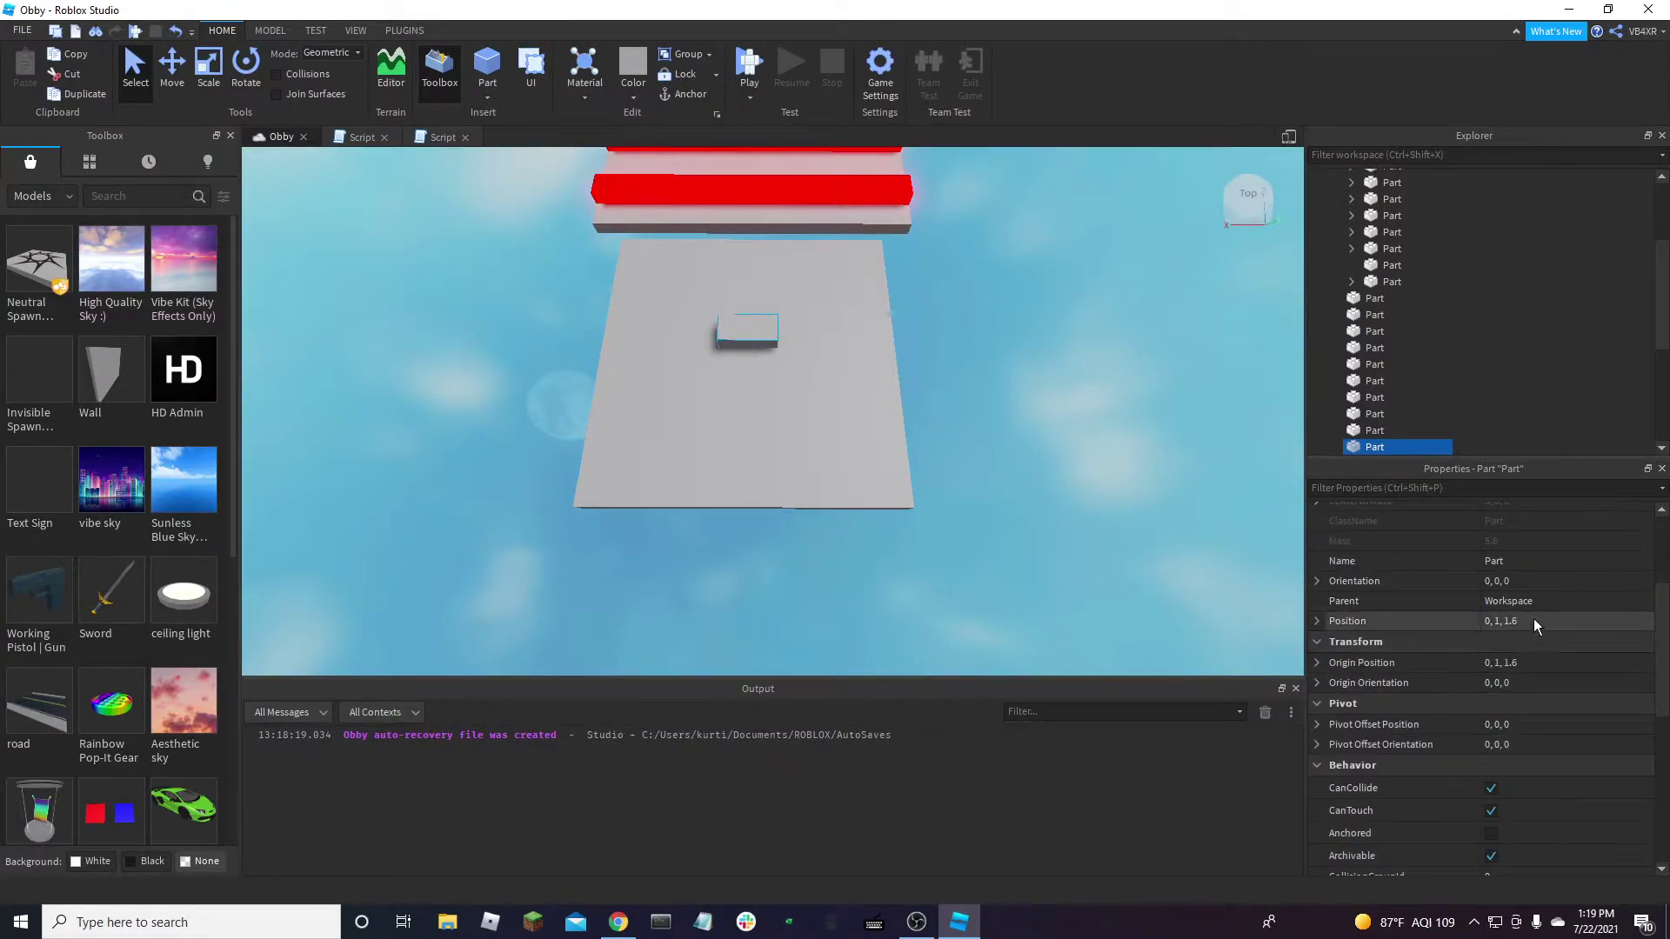
pyautogui.write('0, 0, 0')
pyautogui.press('Return')
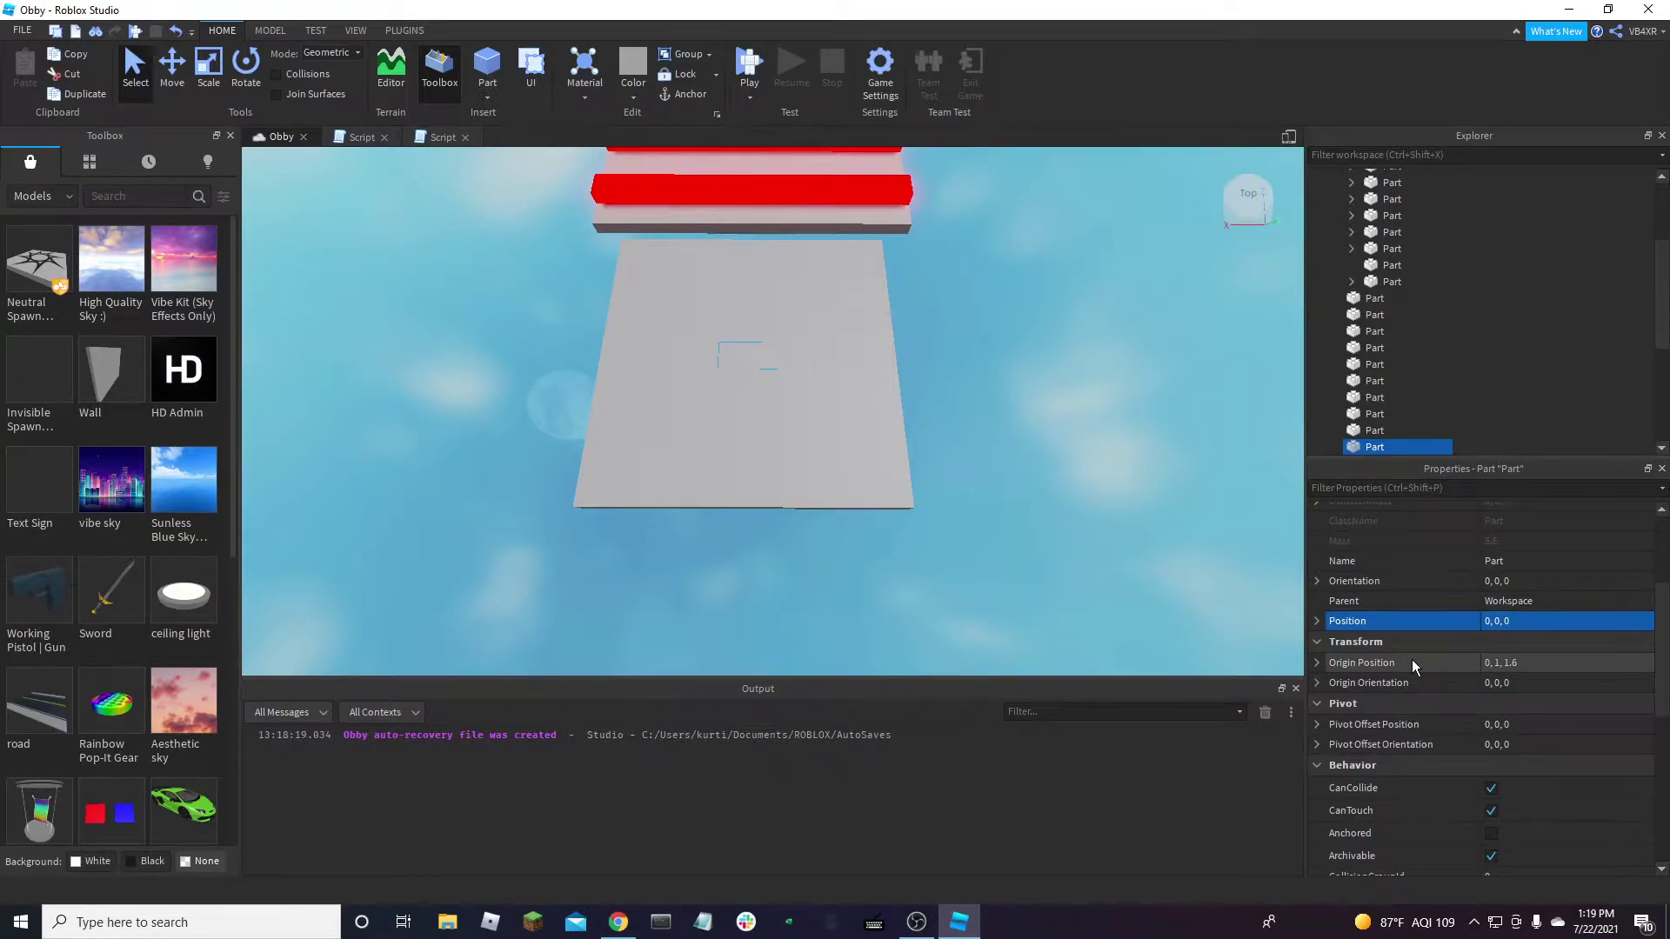
# Move the new part up along the vertical axis to a height of 0.2 above the origin
pyautogui.hotkey('ctrl', '2')
pyautogui.scroll(5, 909, 507)
pyautogui.moveTo(908, 507); pyautogui.dragTo(851, 433, button='right')
pyautogui.moveTo(807, 380); pyautogui.dragTo(806, 372)
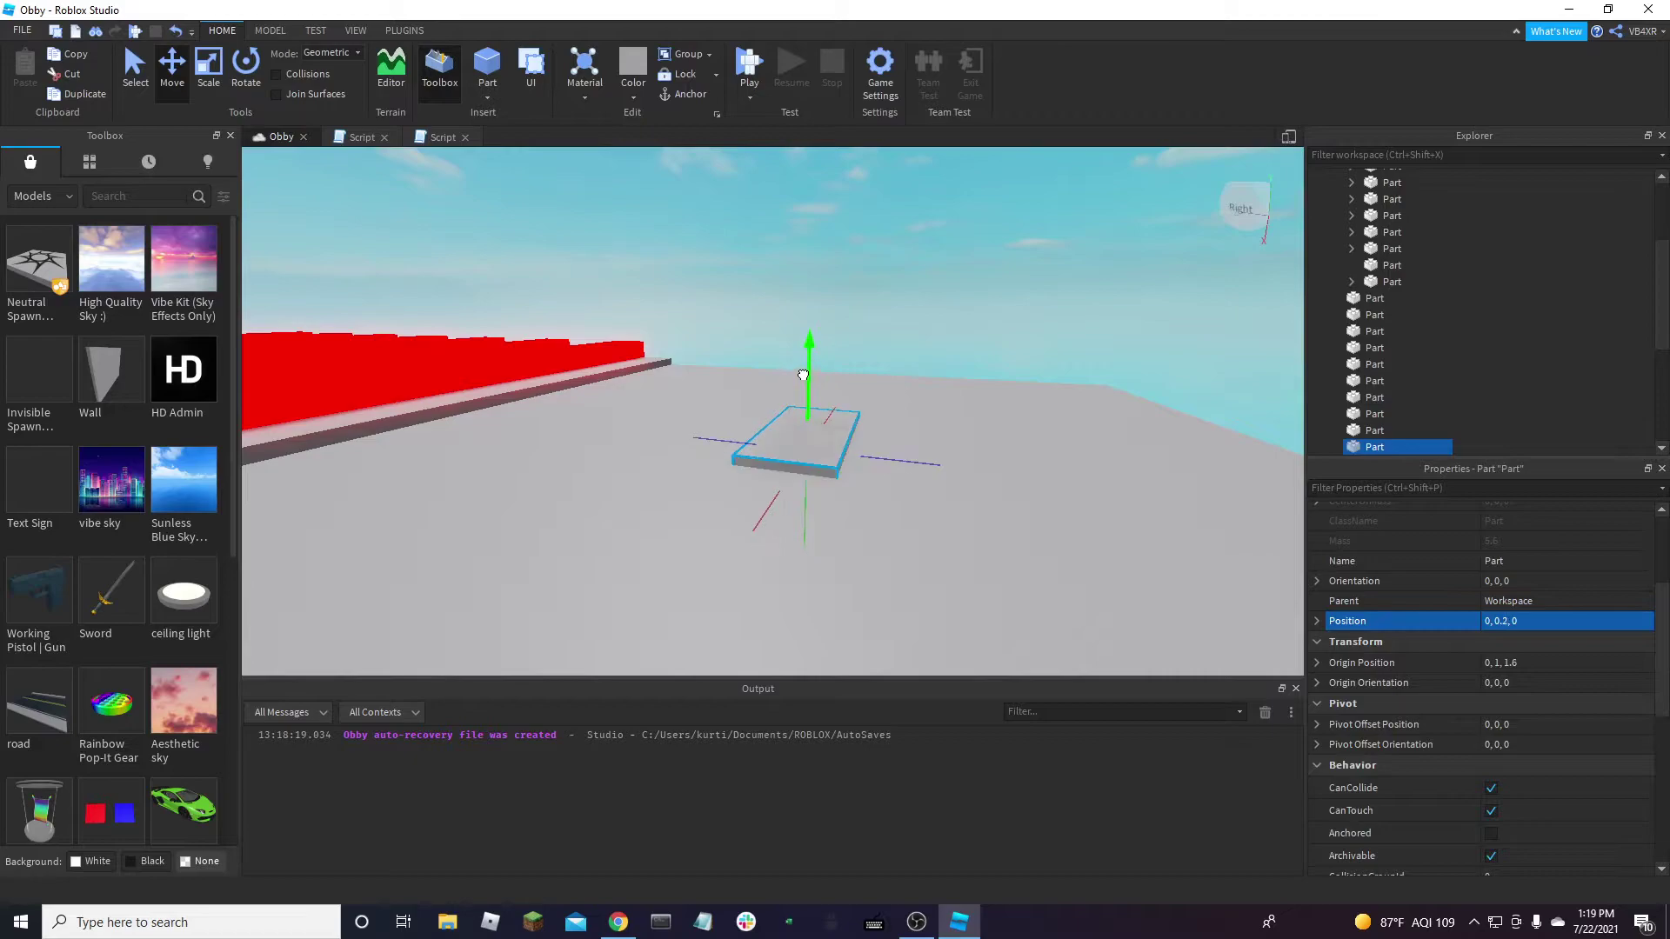
# Scale the new part at both ends along its long axis to a size of 10.6, 1, 2
pyautogui.moveTo(1164, 295); pyautogui.dragTo(1151, 299, button='right')
pyautogui.scroll(5, 739, 435)
pyautogui.moveTo(855, 552); pyautogui.dragTo(857, 440, button='right')
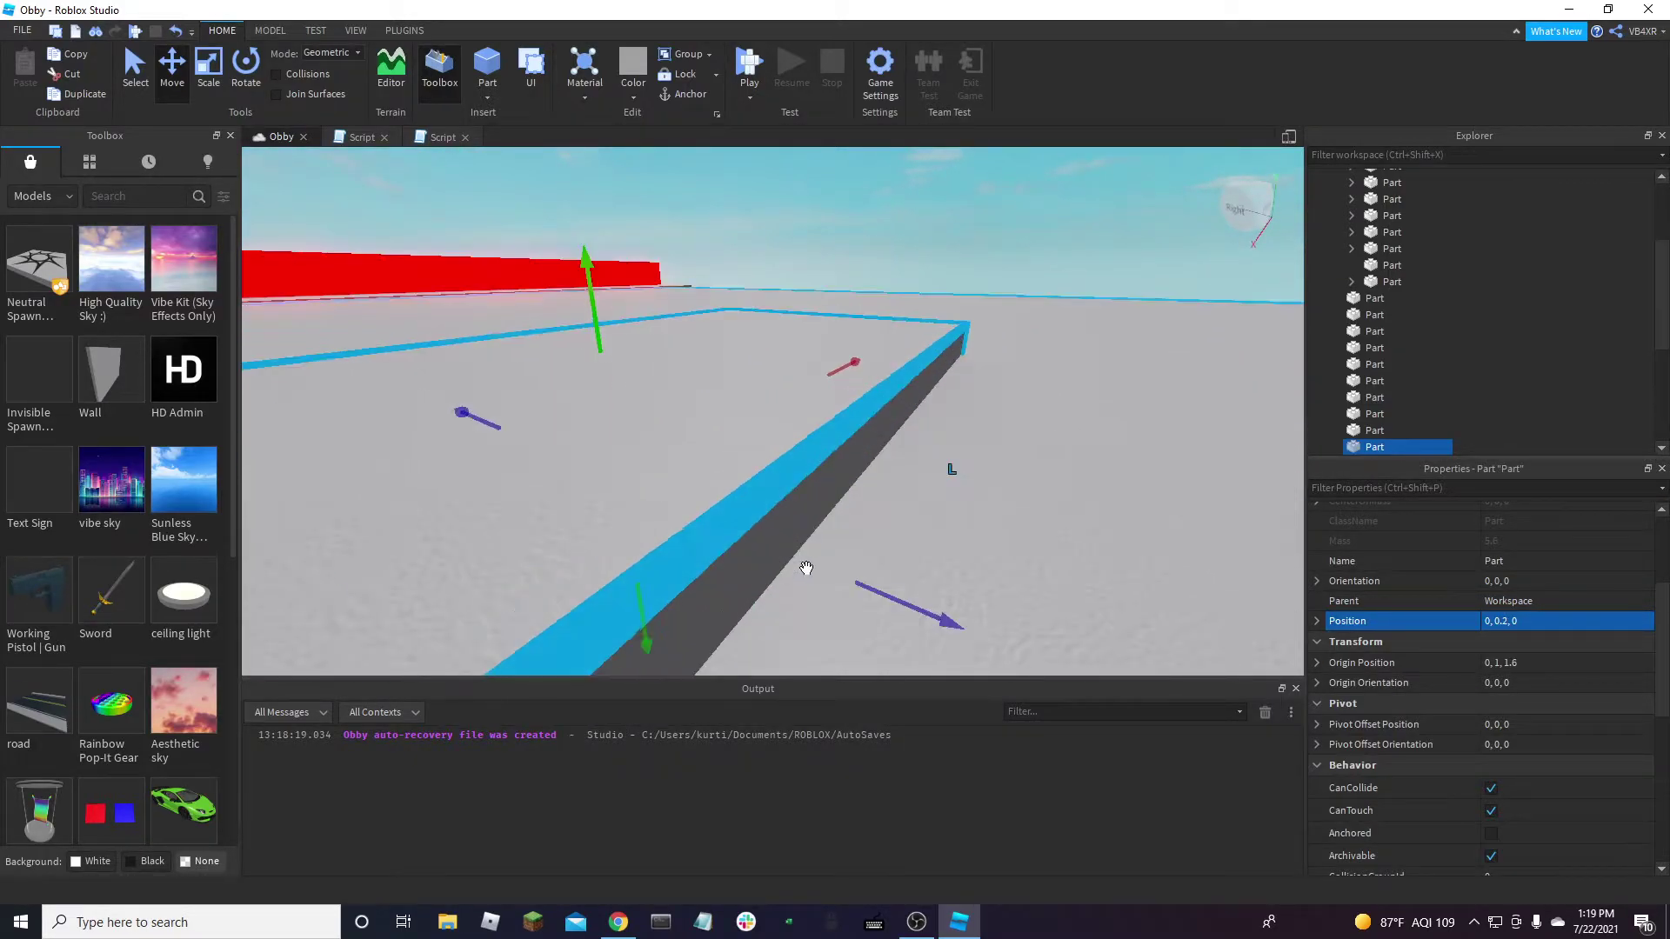
pyautogui.press('f')
pyautogui.scroll(-5, 1543, 746)
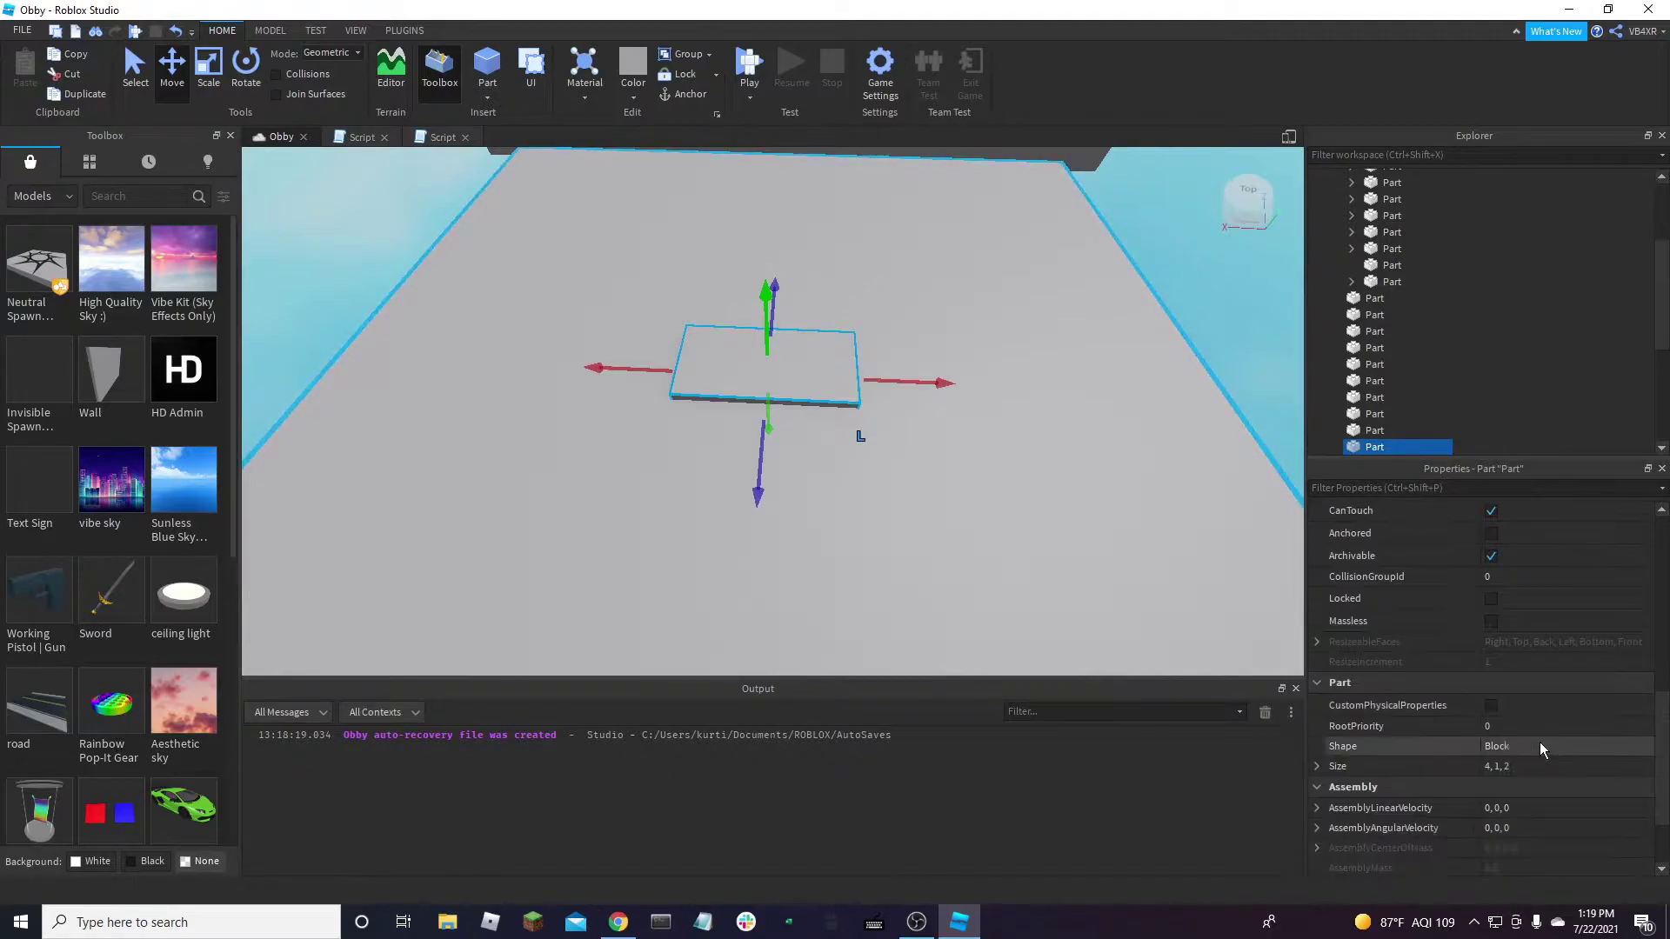
pyautogui.moveTo(1271, 637); pyautogui.dragTo(972, 463, button='right')
pyautogui.scroll(-5, 972, 463)
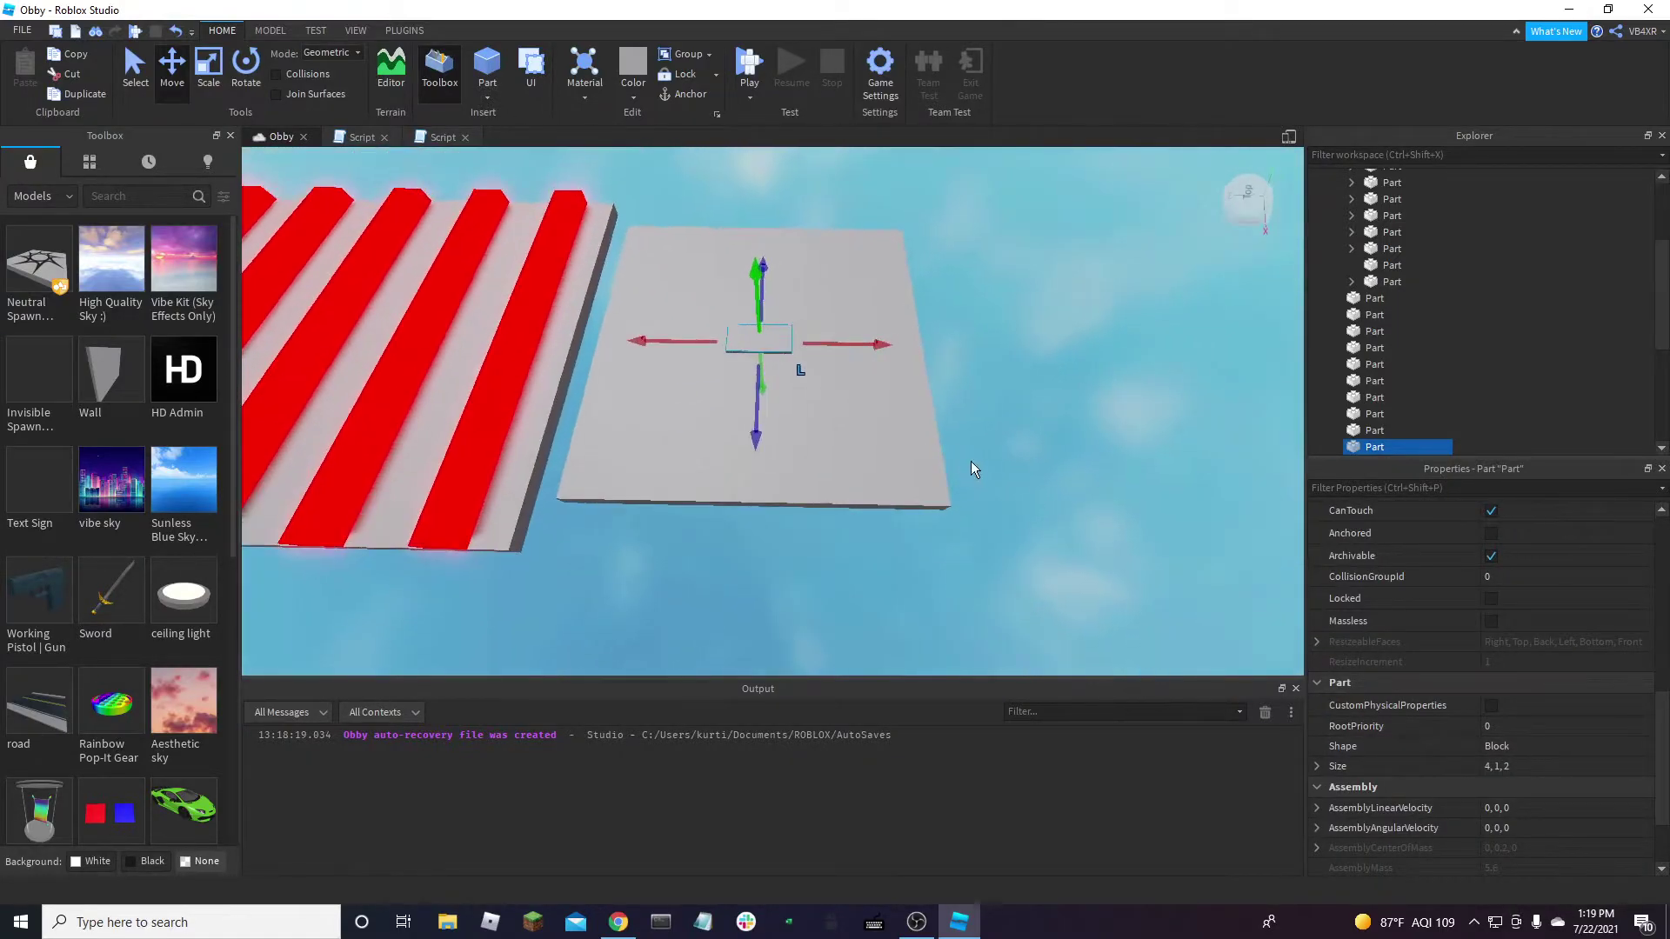
pyautogui.hotkey('ctrl', '3')
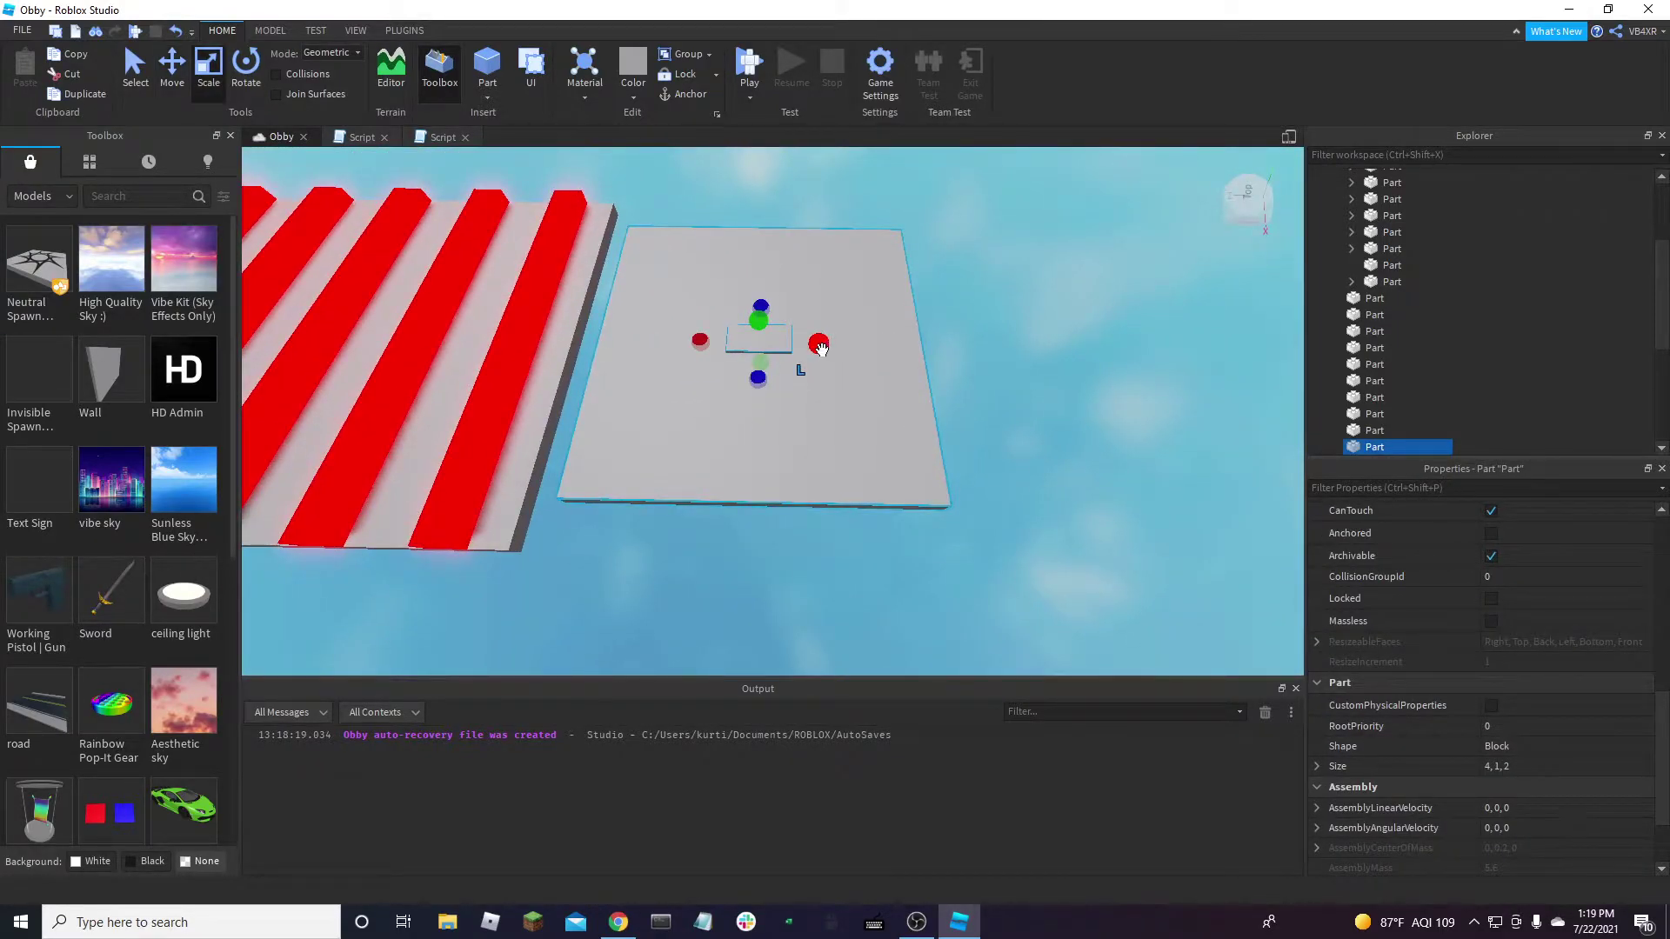
pyautogui.moveTo(821, 348); pyautogui.dragTo(907, 363)
pyautogui.moveTo(701, 340); pyautogui.dragTo(679, 341)
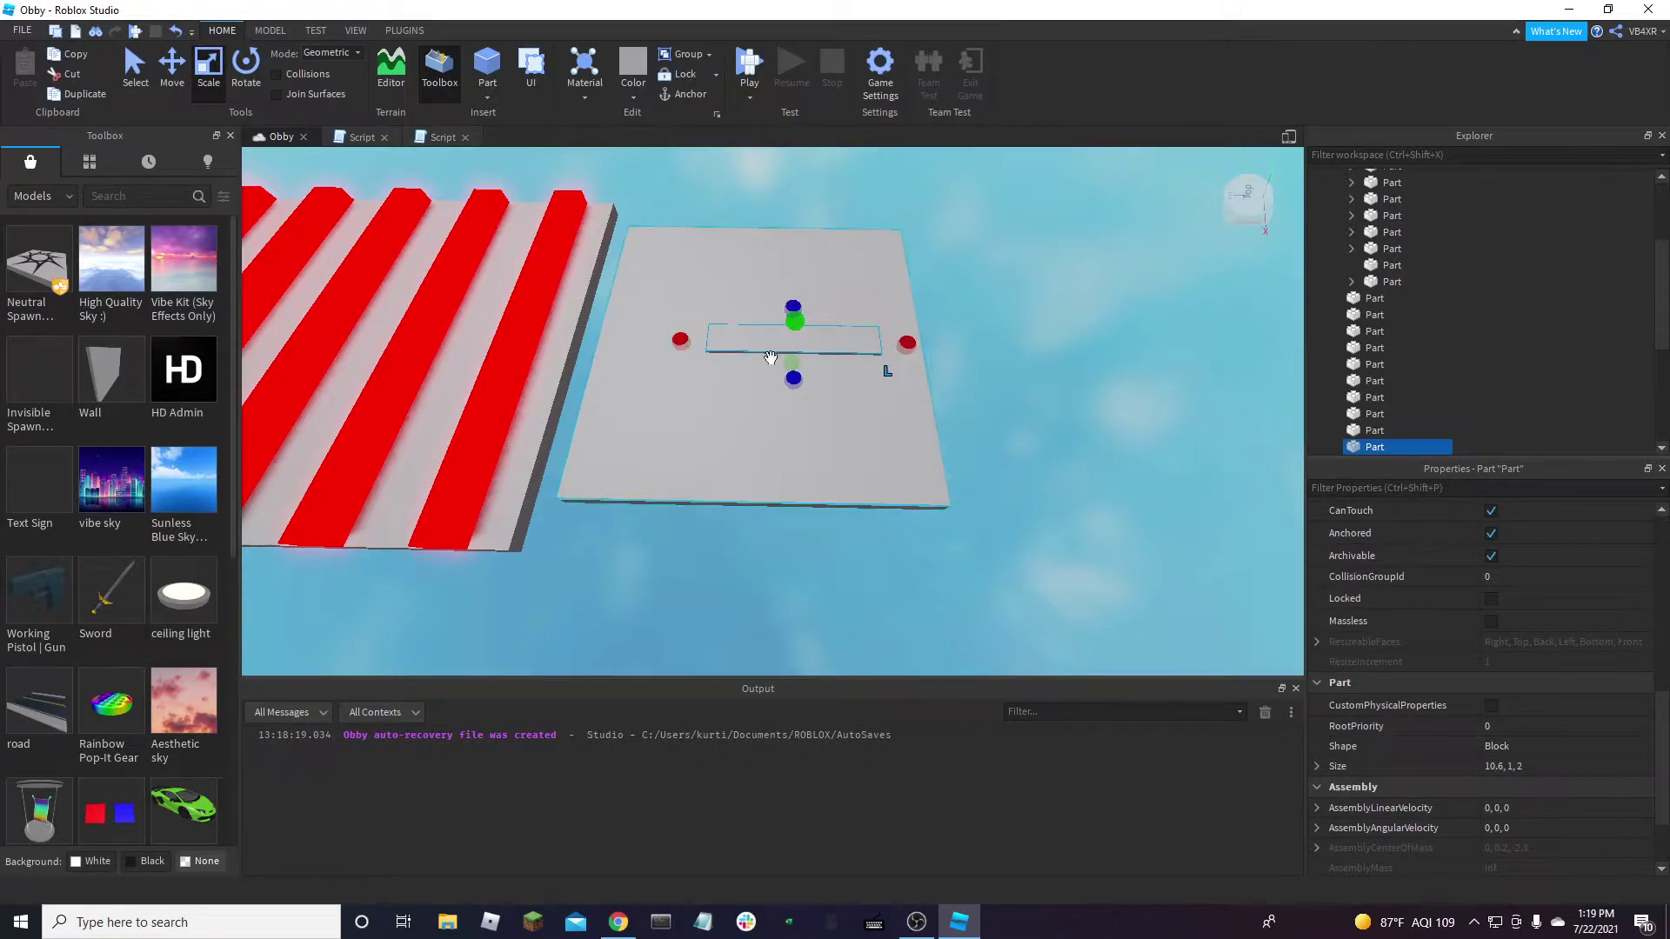
# Turn the part lengthwise on the platform as an arrow shaft, and place a rotated copy beside it as one arrowhead piece
pyautogui.scroll(4, 1063, 480)
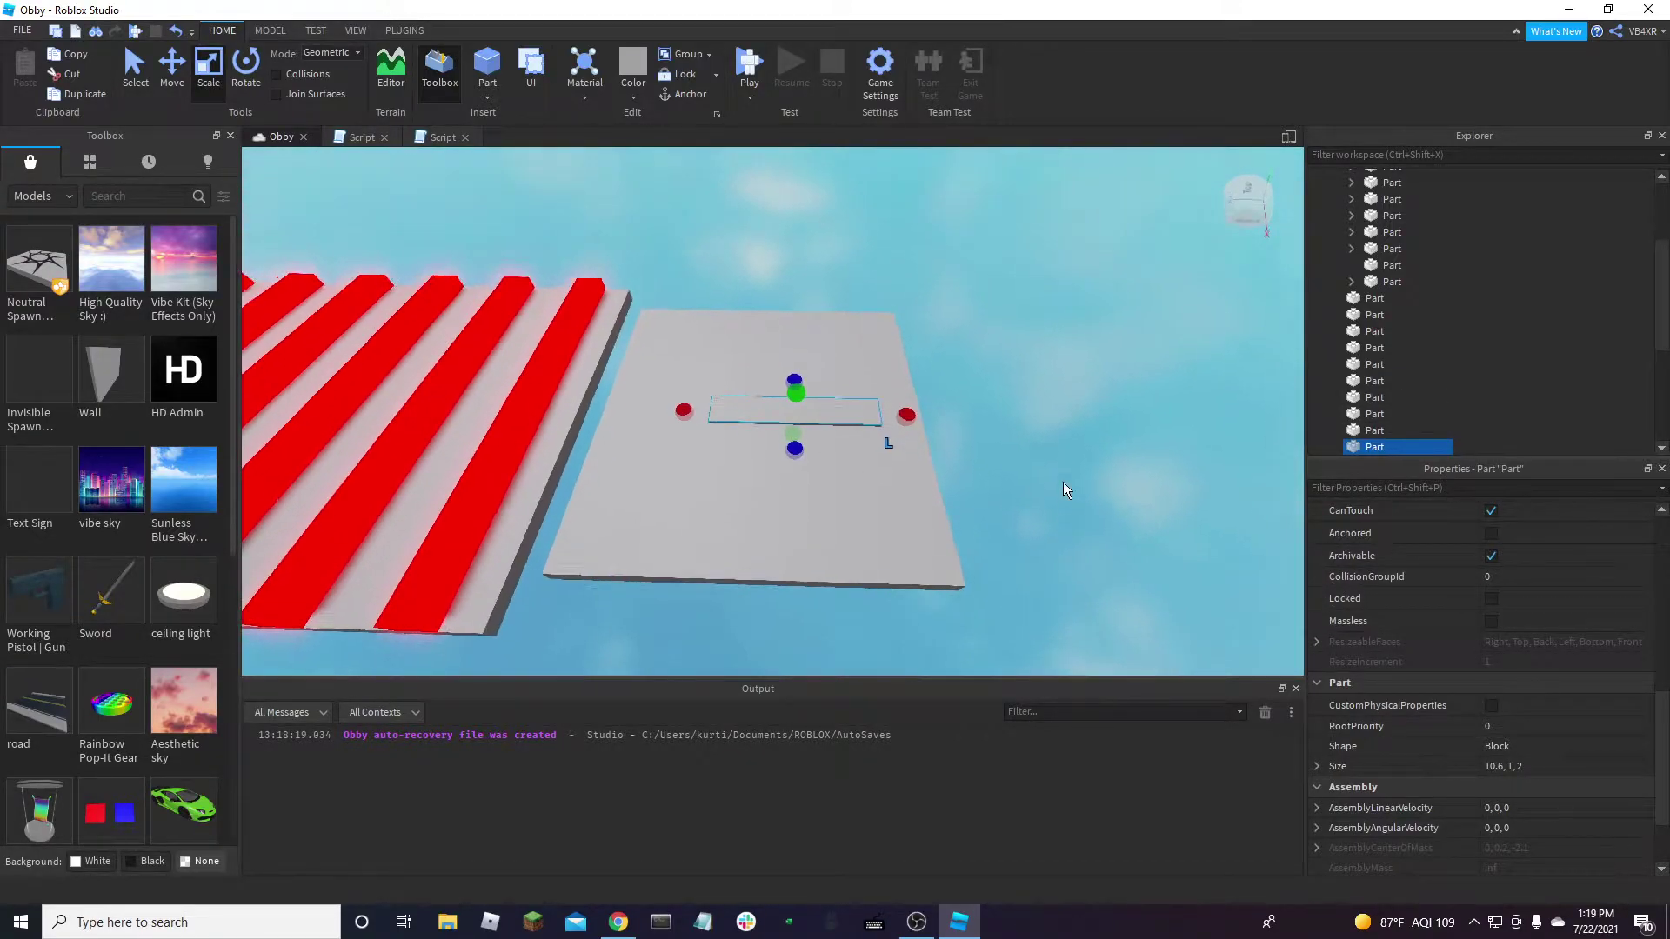
pyautogui.moveTo(1062, 481); pyautogui.dragTo(1063, 482, button='right')
pyautogui.hotkey('ctrl', '2')
pyautogui.moveTo(856, 404); pyautogui.dragTo(937, 412)
pyautogui.hotkey('ctrl', '4')
pyautogui.moveTo(896, 329); pyautogui.dragTo(938, 344)
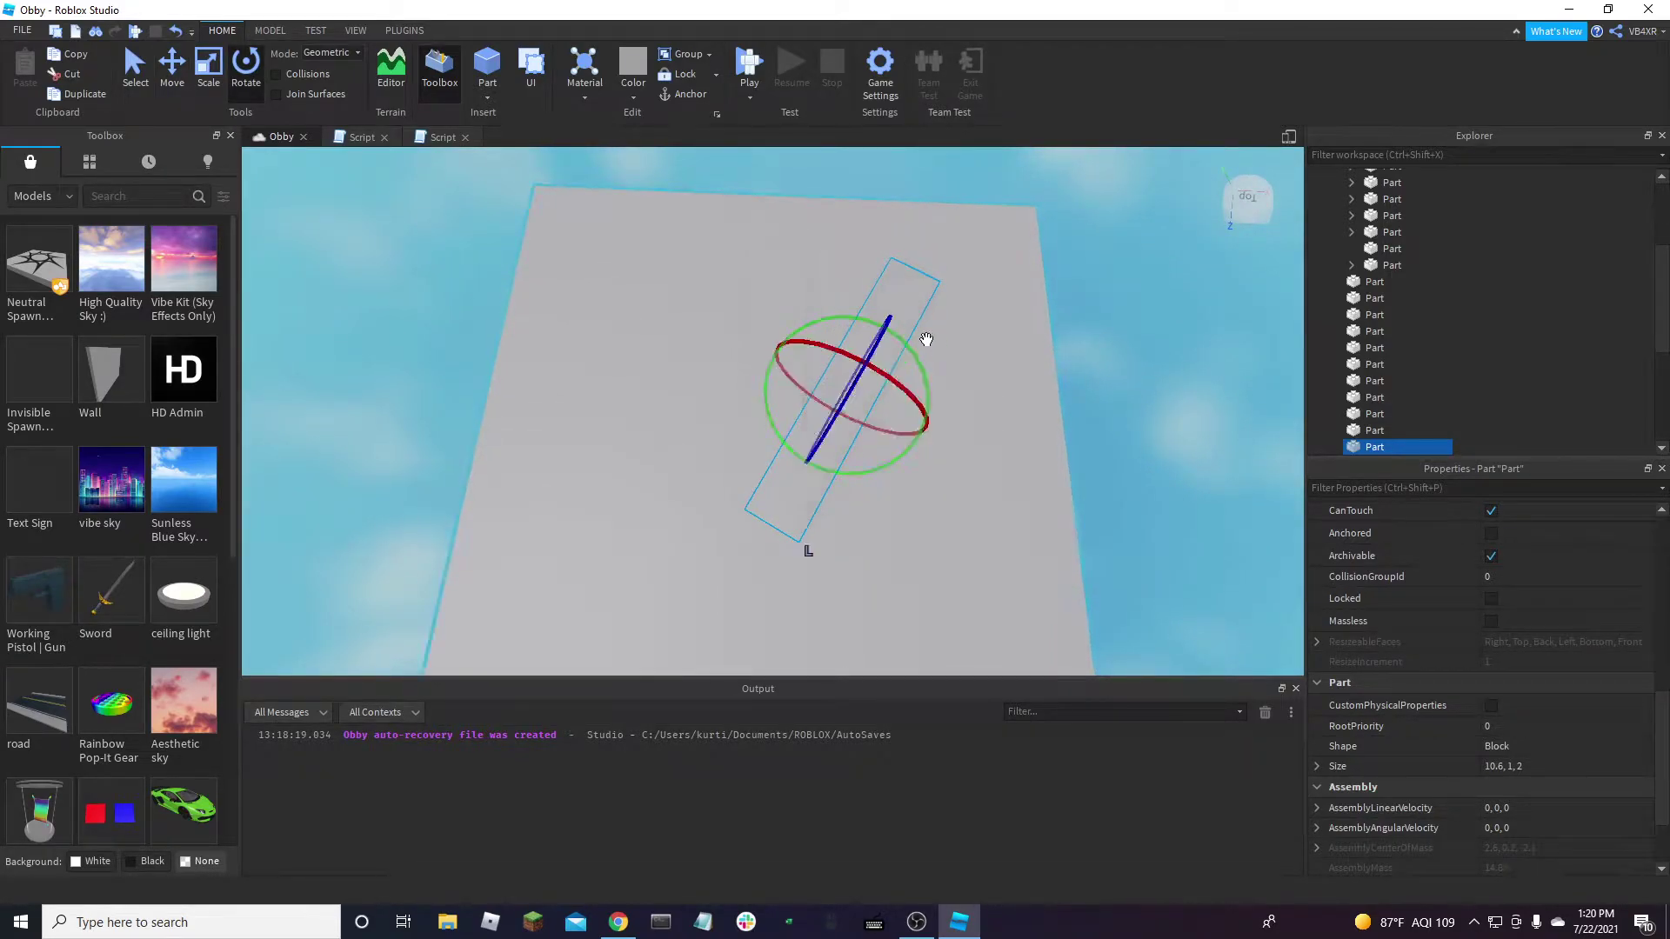
pyautogui.hotkey('ctrl', '3')
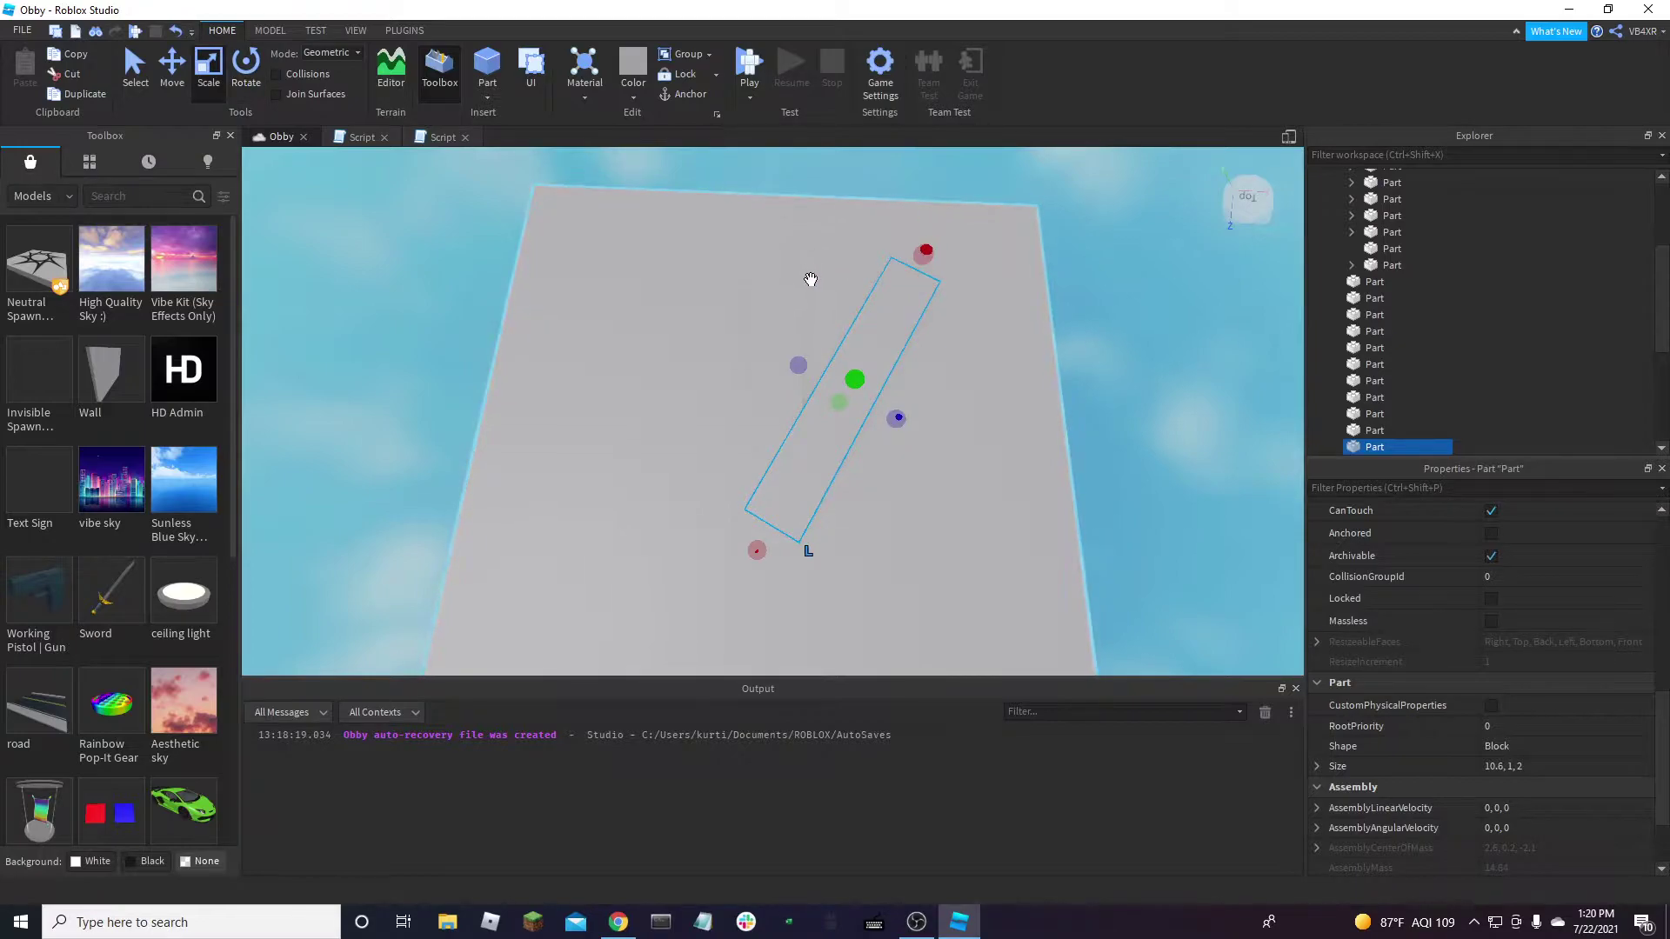
# Duplicate the straight shaft part and move the copy to the side opposite the angled piece
pyautogui.click(784, 296)
pyautogui.hotkey('ctrl', 'd')
pyautogui.hotkey('ctrl', '2')
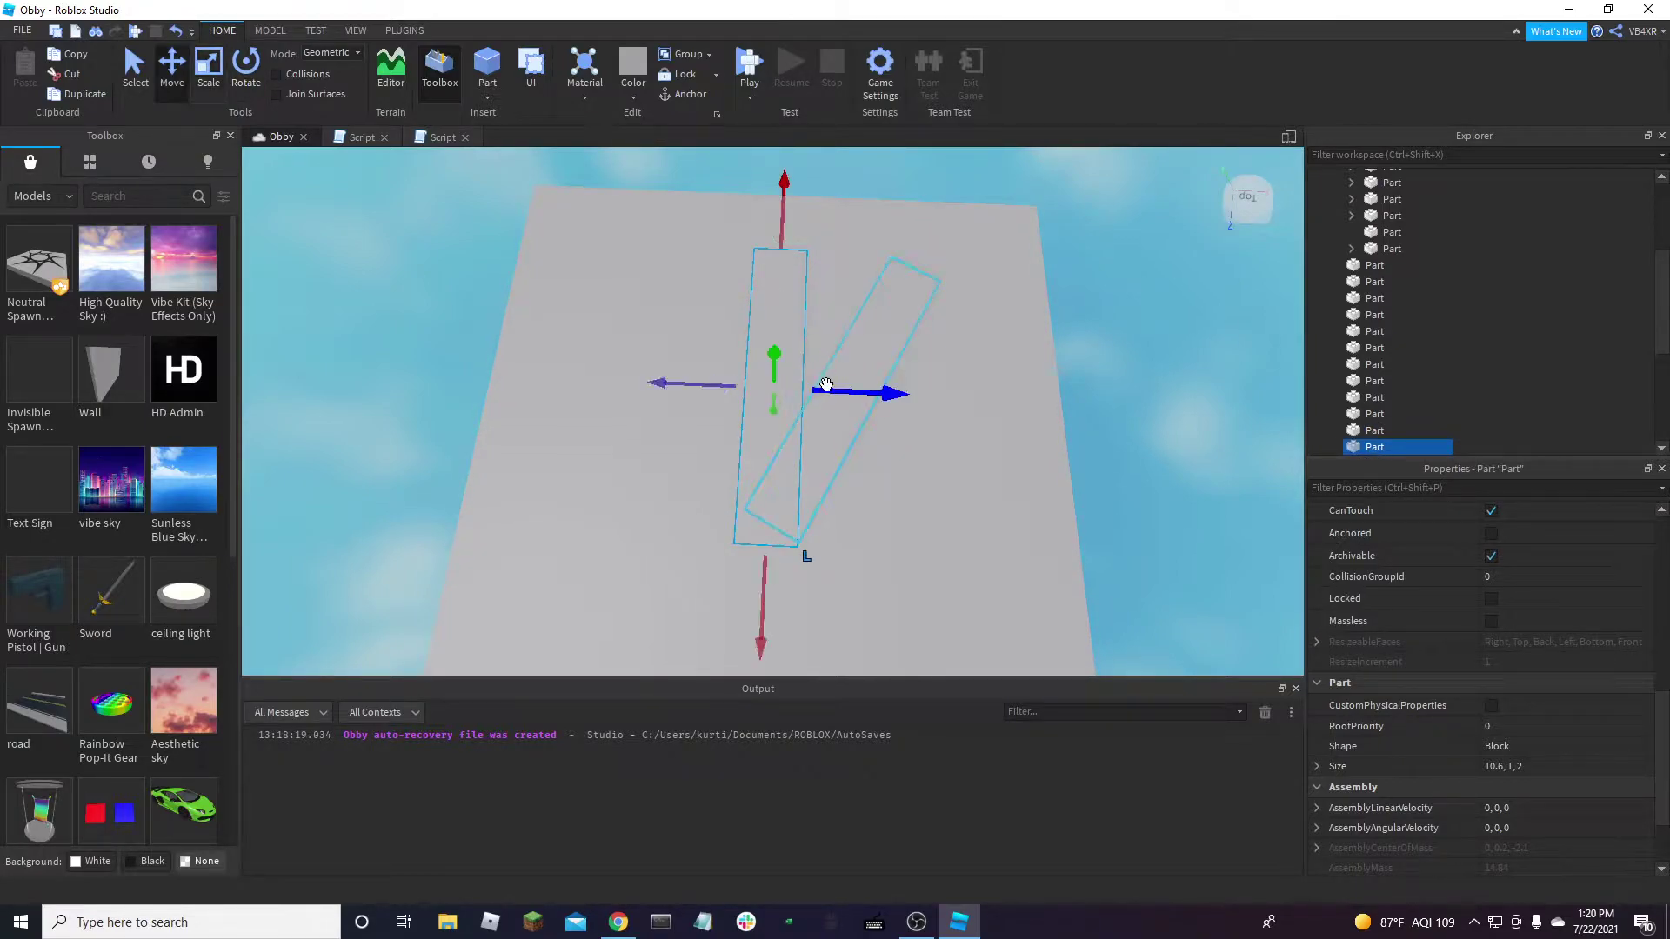
pyautogui.moveTo(813, 376); pyautogui.dragTo(769, 382)
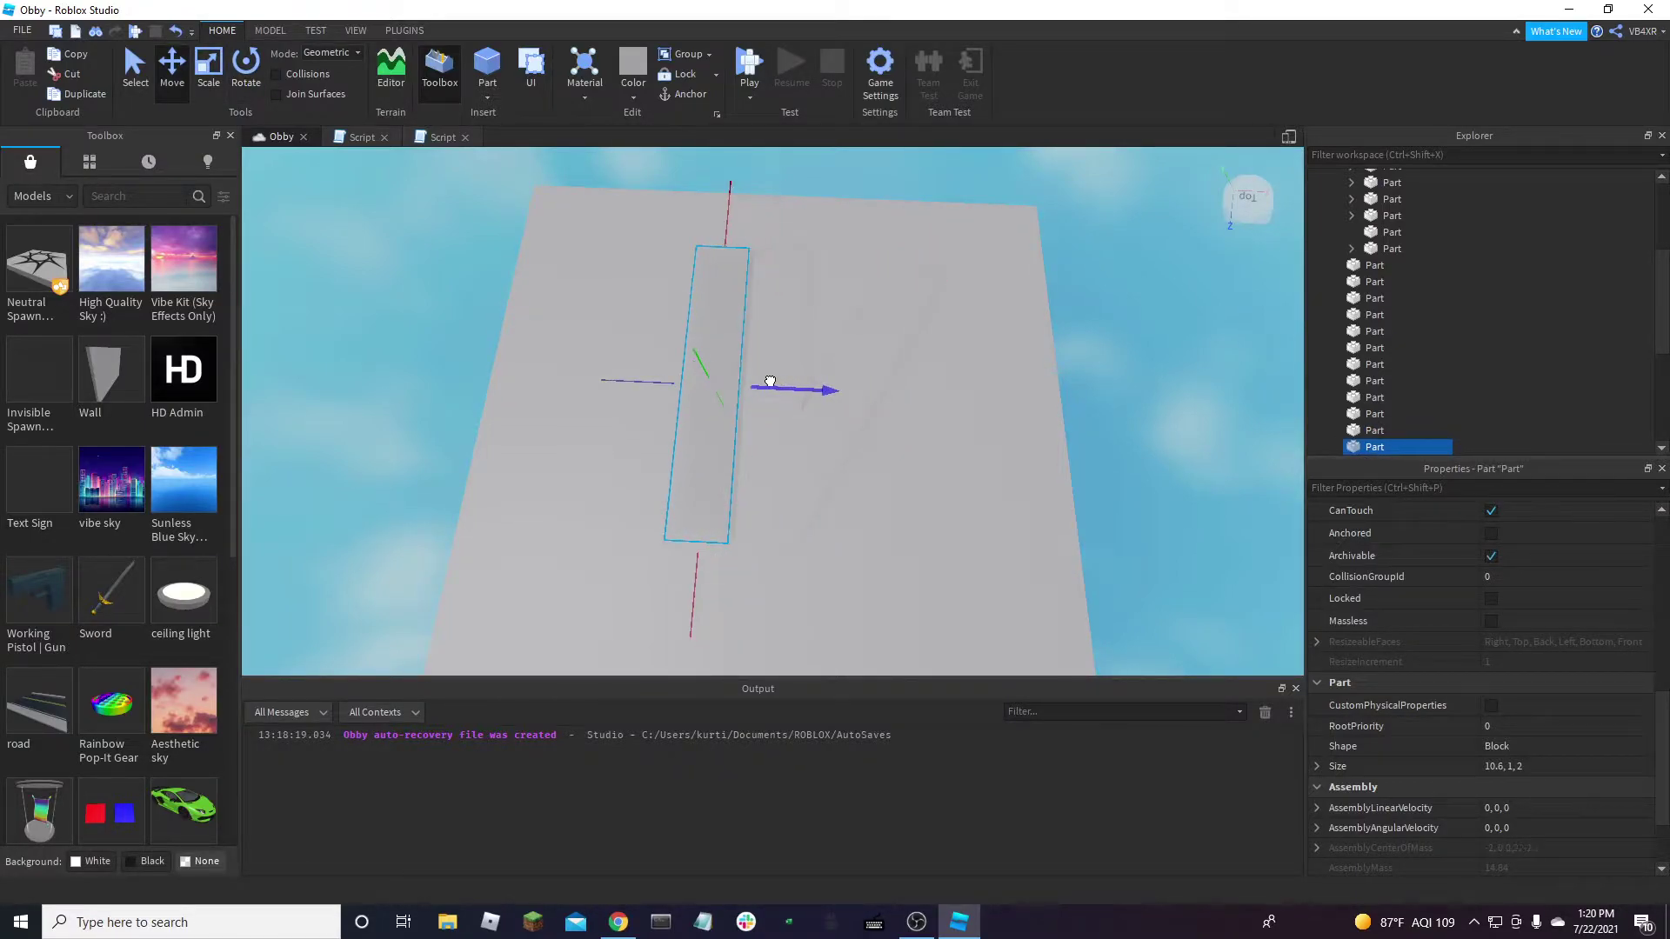
pyautogui.hotkey('ctrl', 'r')
pyautogui.hotkey('ctrl', 'z')
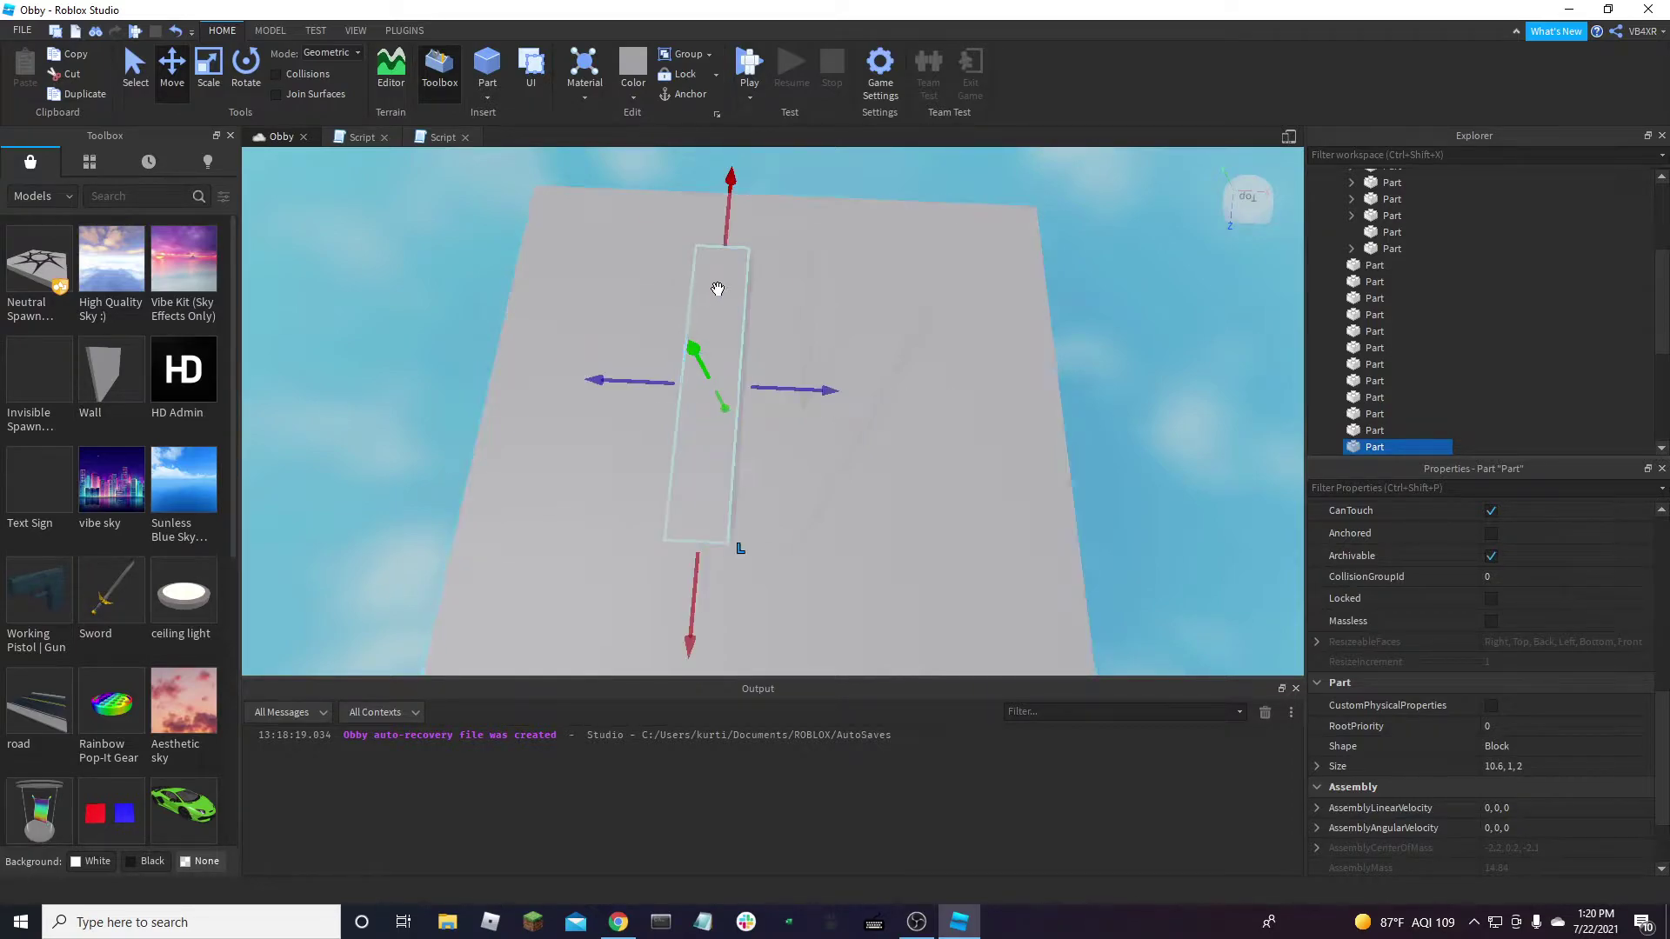
# Rotate the copy to an orientation of 0, -62.5, 0 to mirror the other angled piece, and nudge it outward
pyautogui.hotkey('ctrl', '4')
pyautogui.moveTo(735, 305)
pyautogui.mouseDown()
pyautogui.moveTo(756, 325)
pyautogui.moveTo(739, 316)
pyautogui.mouseUp()
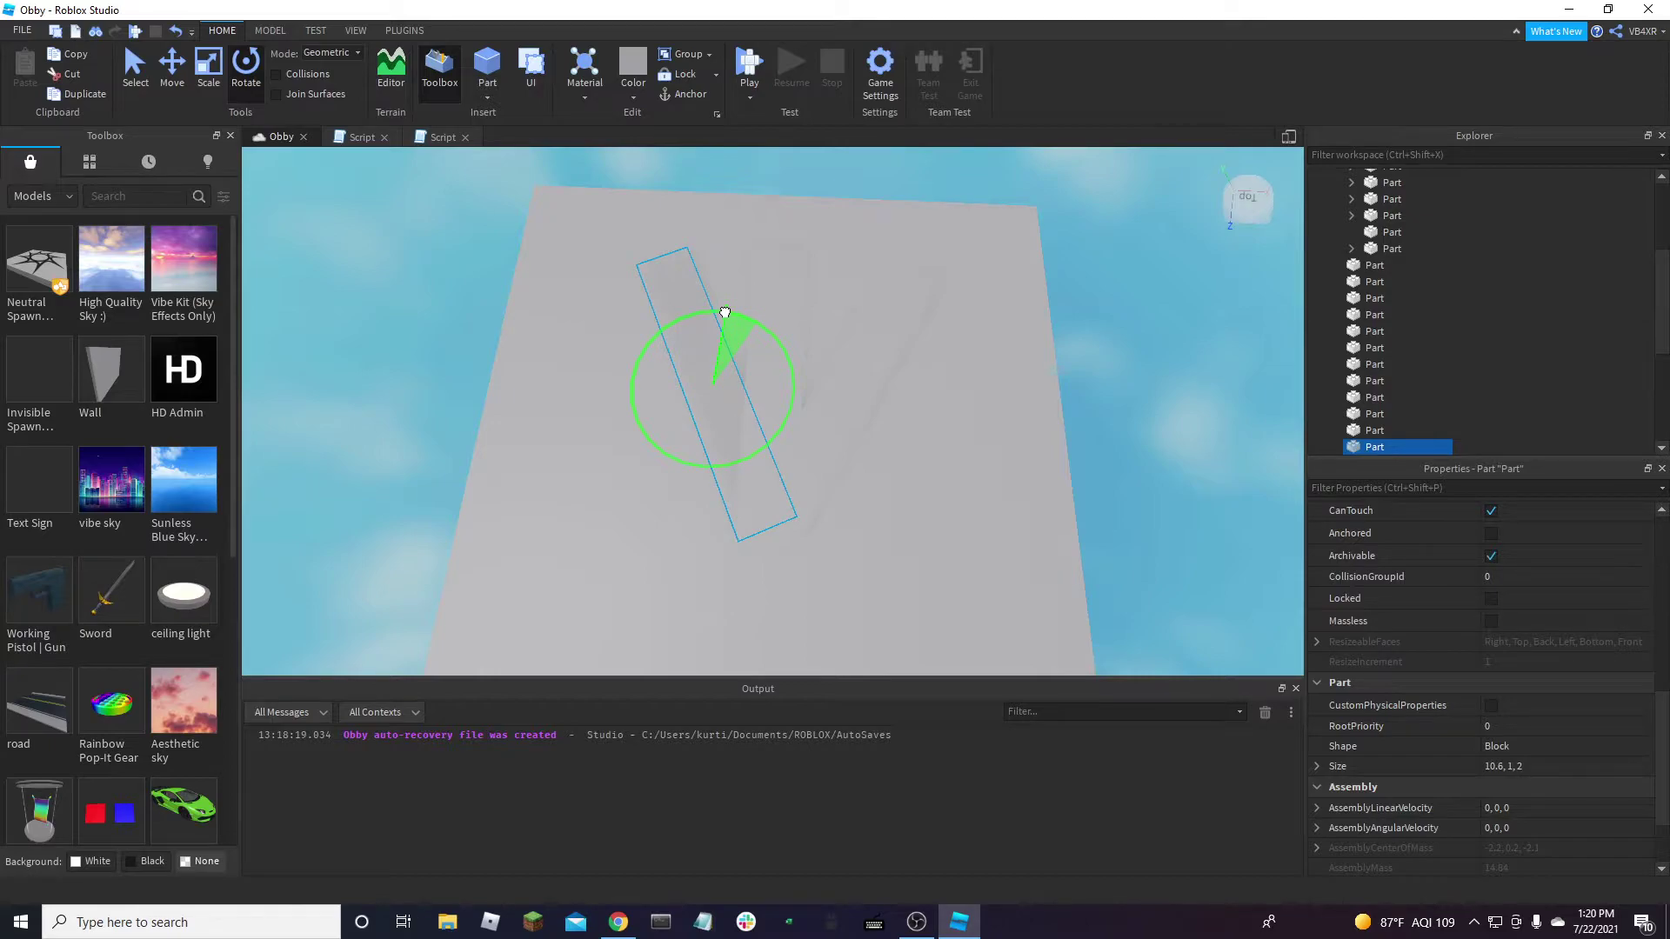
pyautogui.moveTo(720, 313); pyautogui.dragTo(720, 315)
pyautogui.hotkey('ctrl', '2')
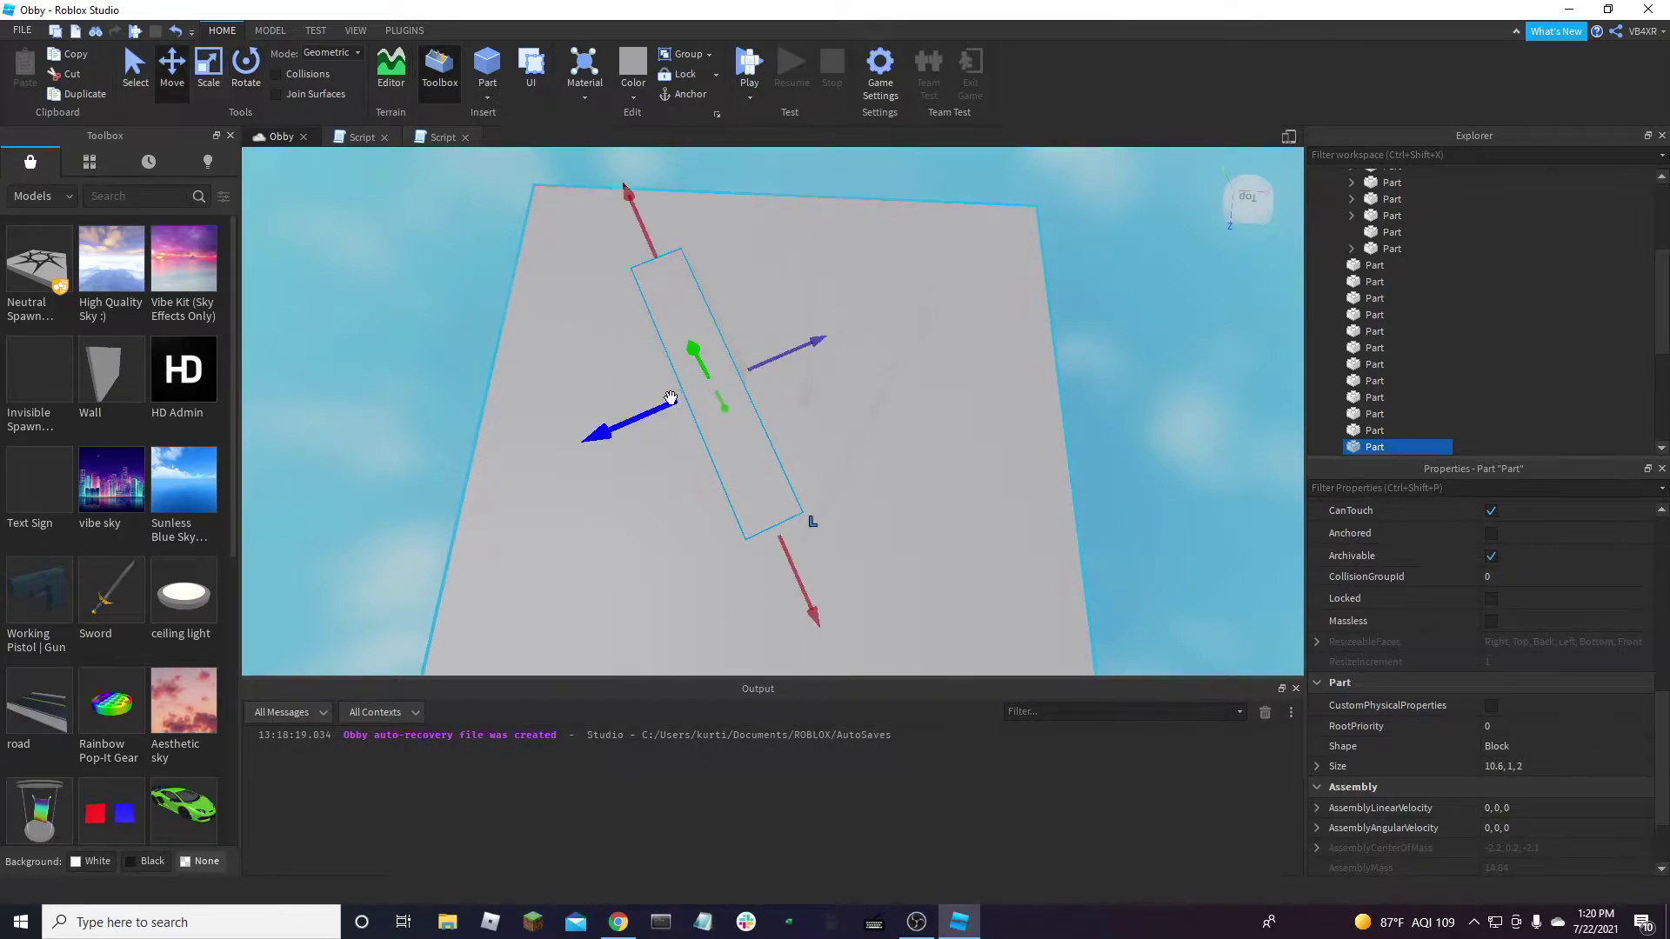
pyautogui.moveTo(651, 415); pyautogui.dragTo(645, 417)
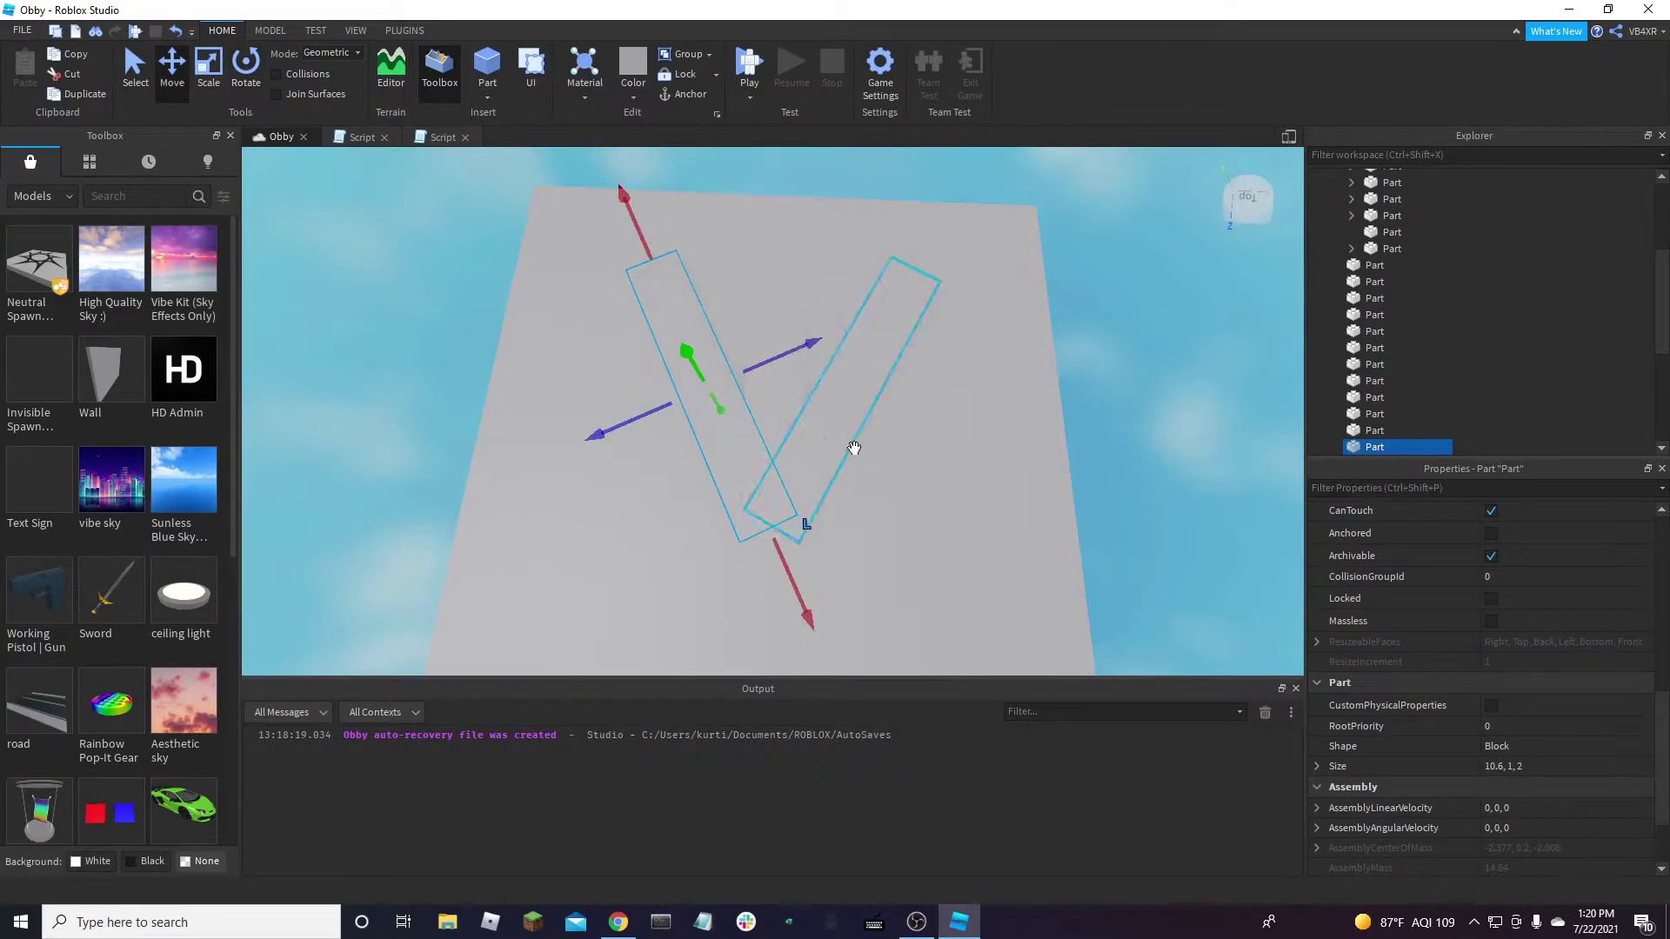
# Shorten both angled arrowhead pieces from their outer ends to a size of 5, 1, 2
pyautogui.click(900, 348)
pyautogui.hotkey('ctrl', '3')
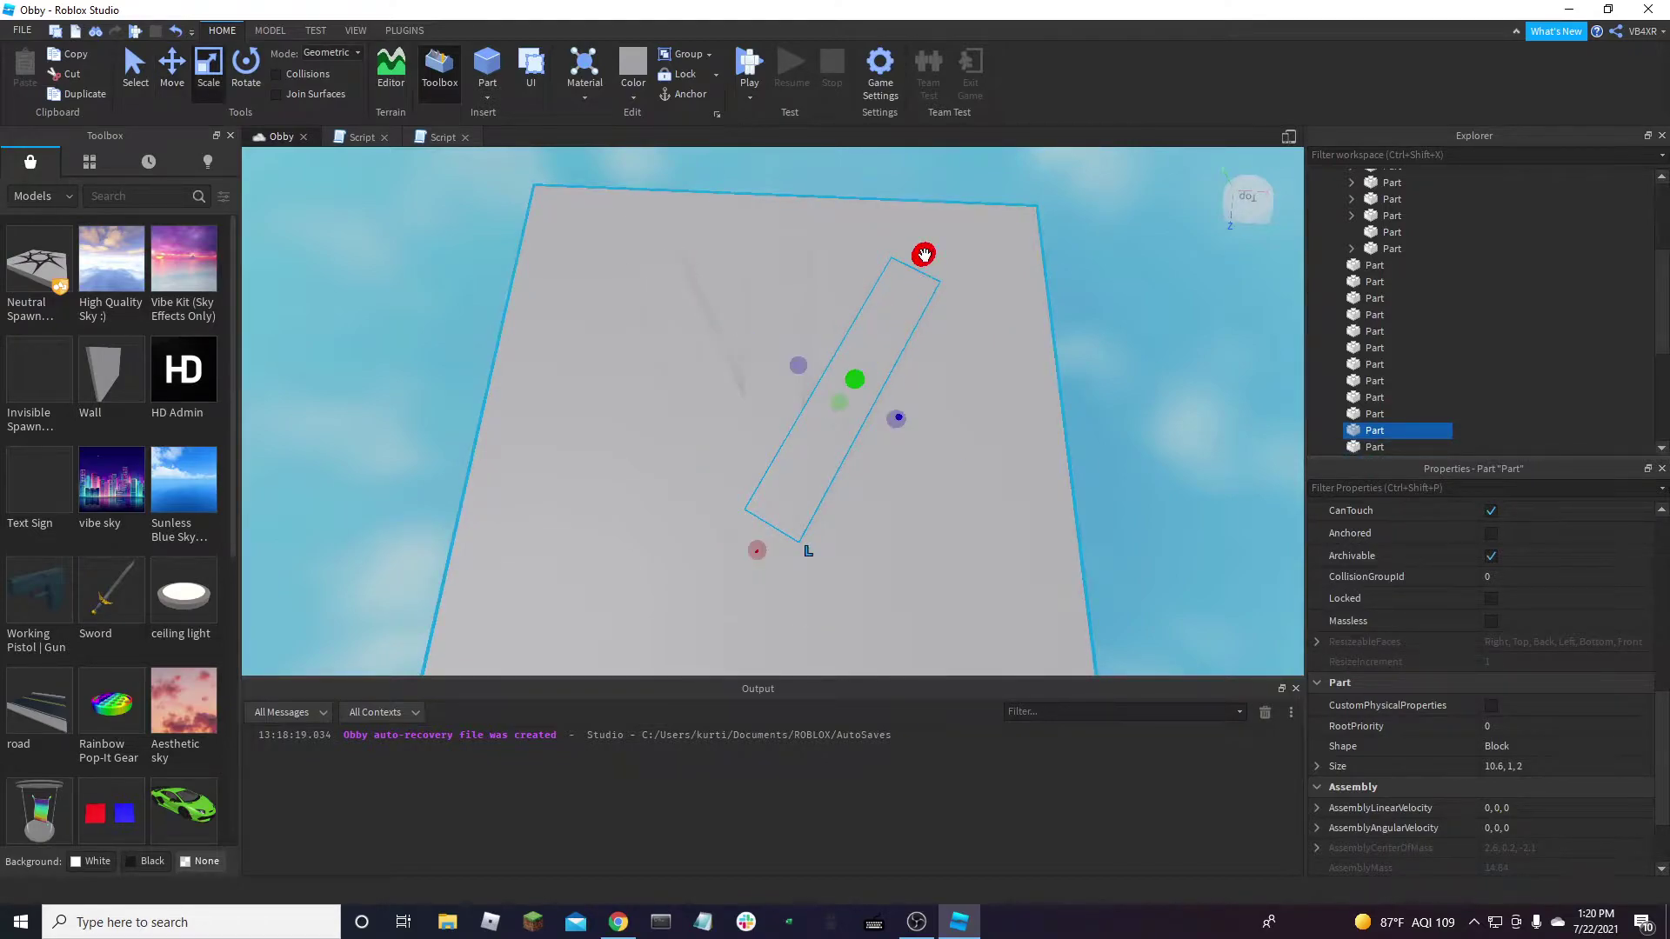
pyautogui.scroll(-2, 1495, 665)
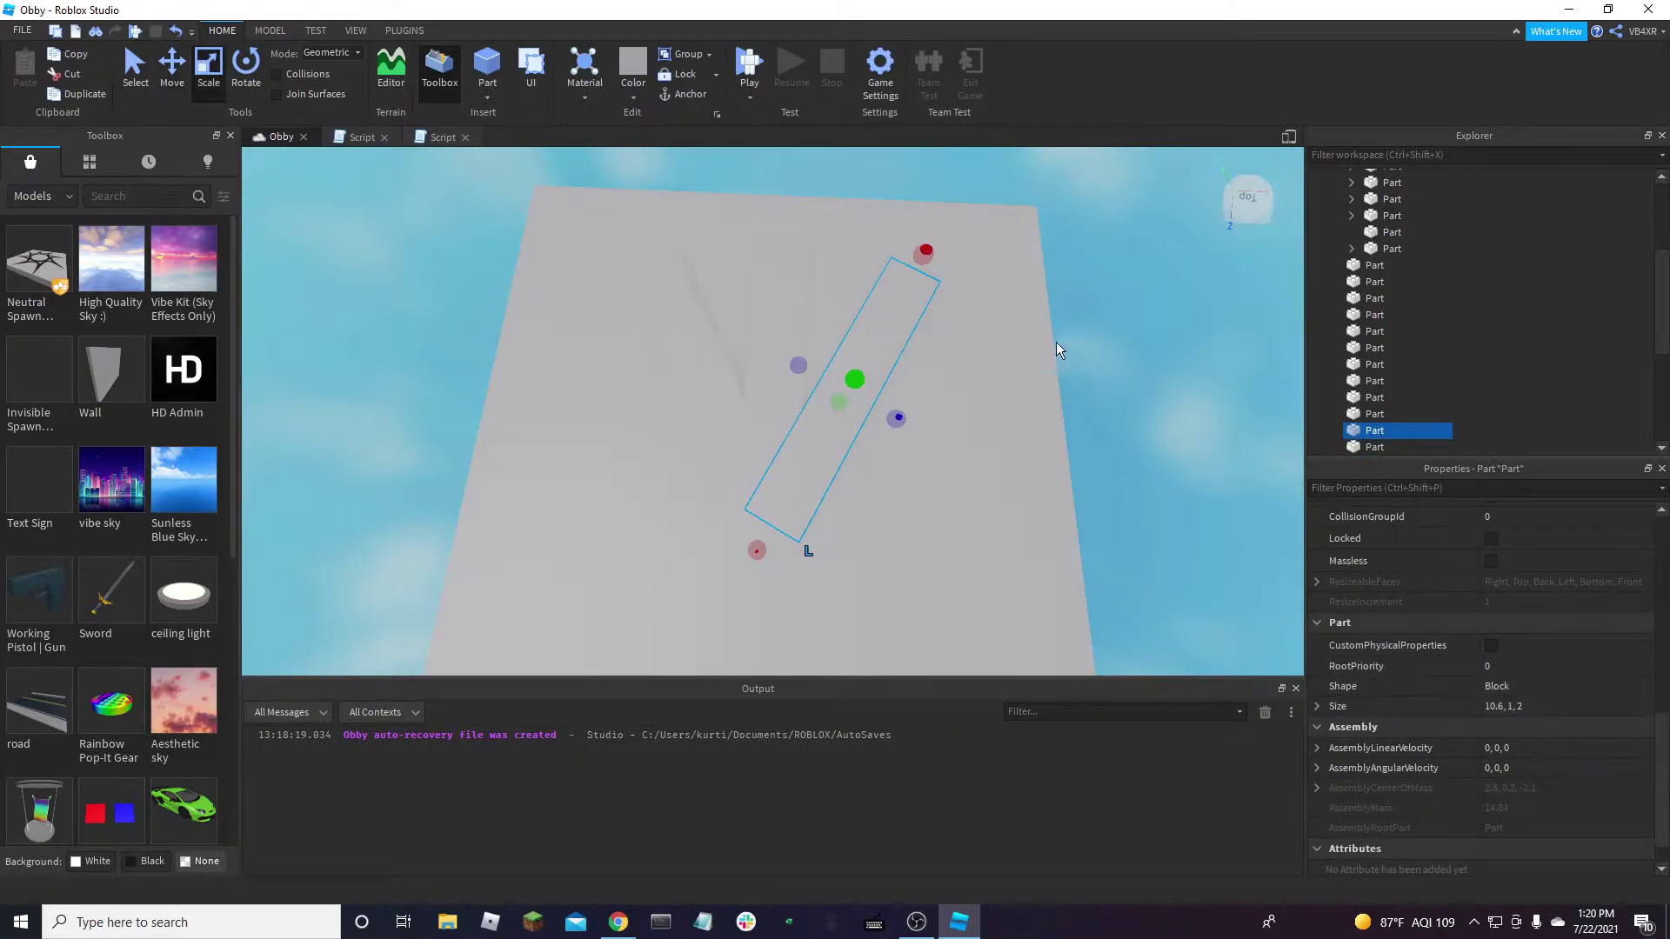
pyautogui.moveTo(924, 260); pyautogui.dragTo(923, 261)
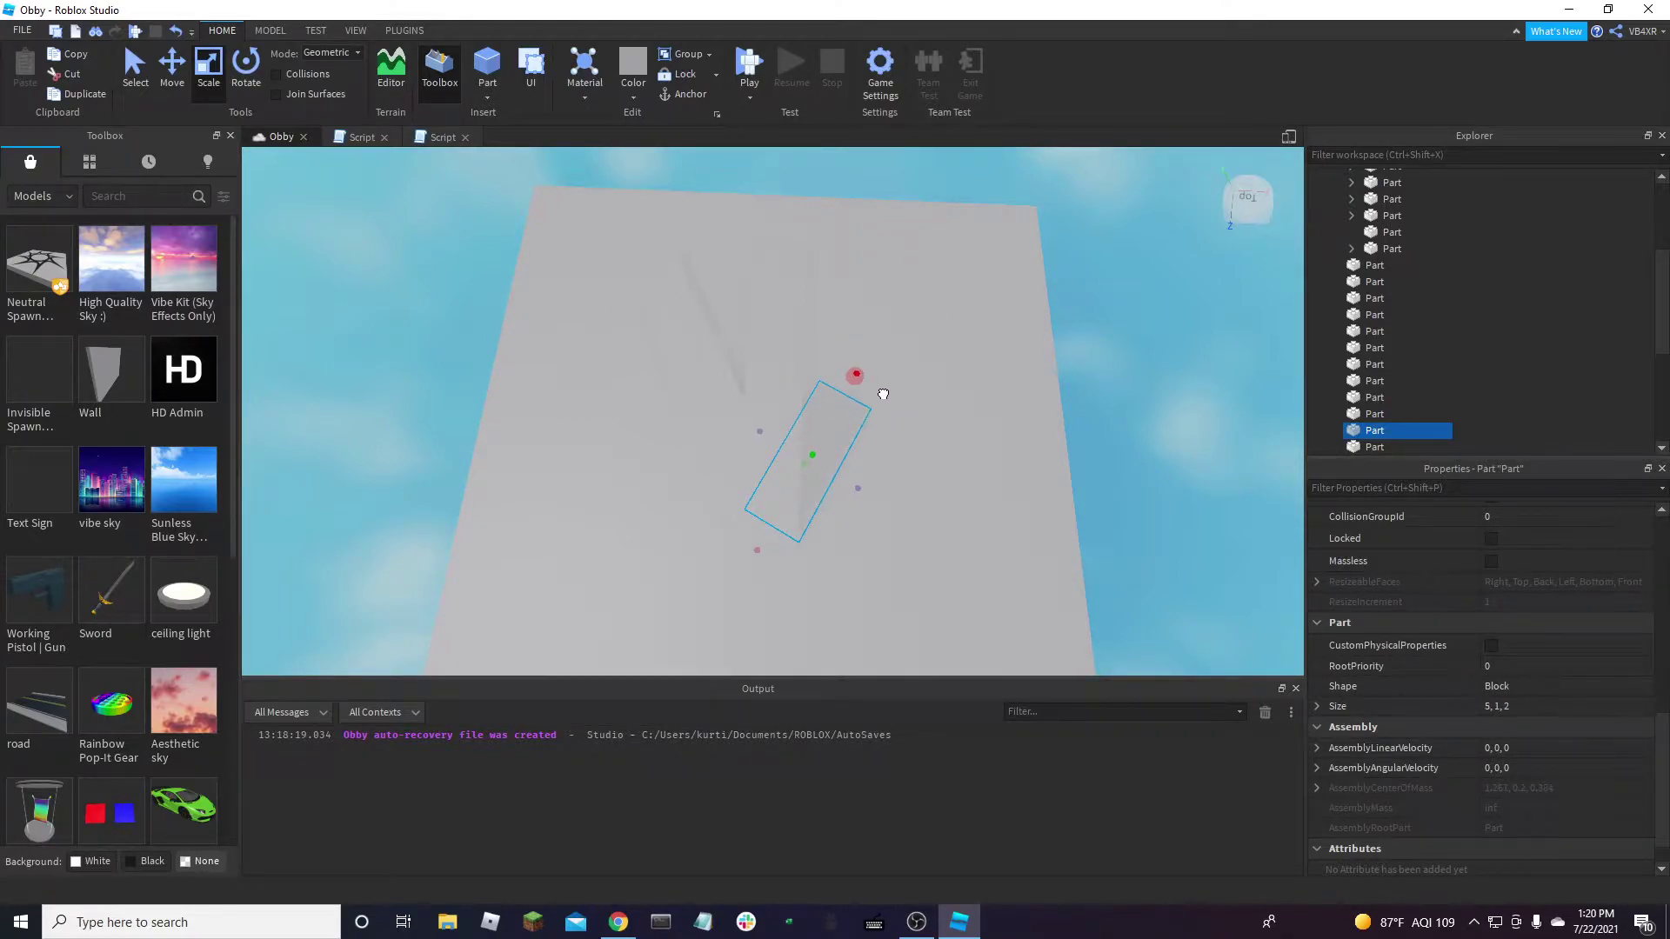
pyautogui.click(702, 337)
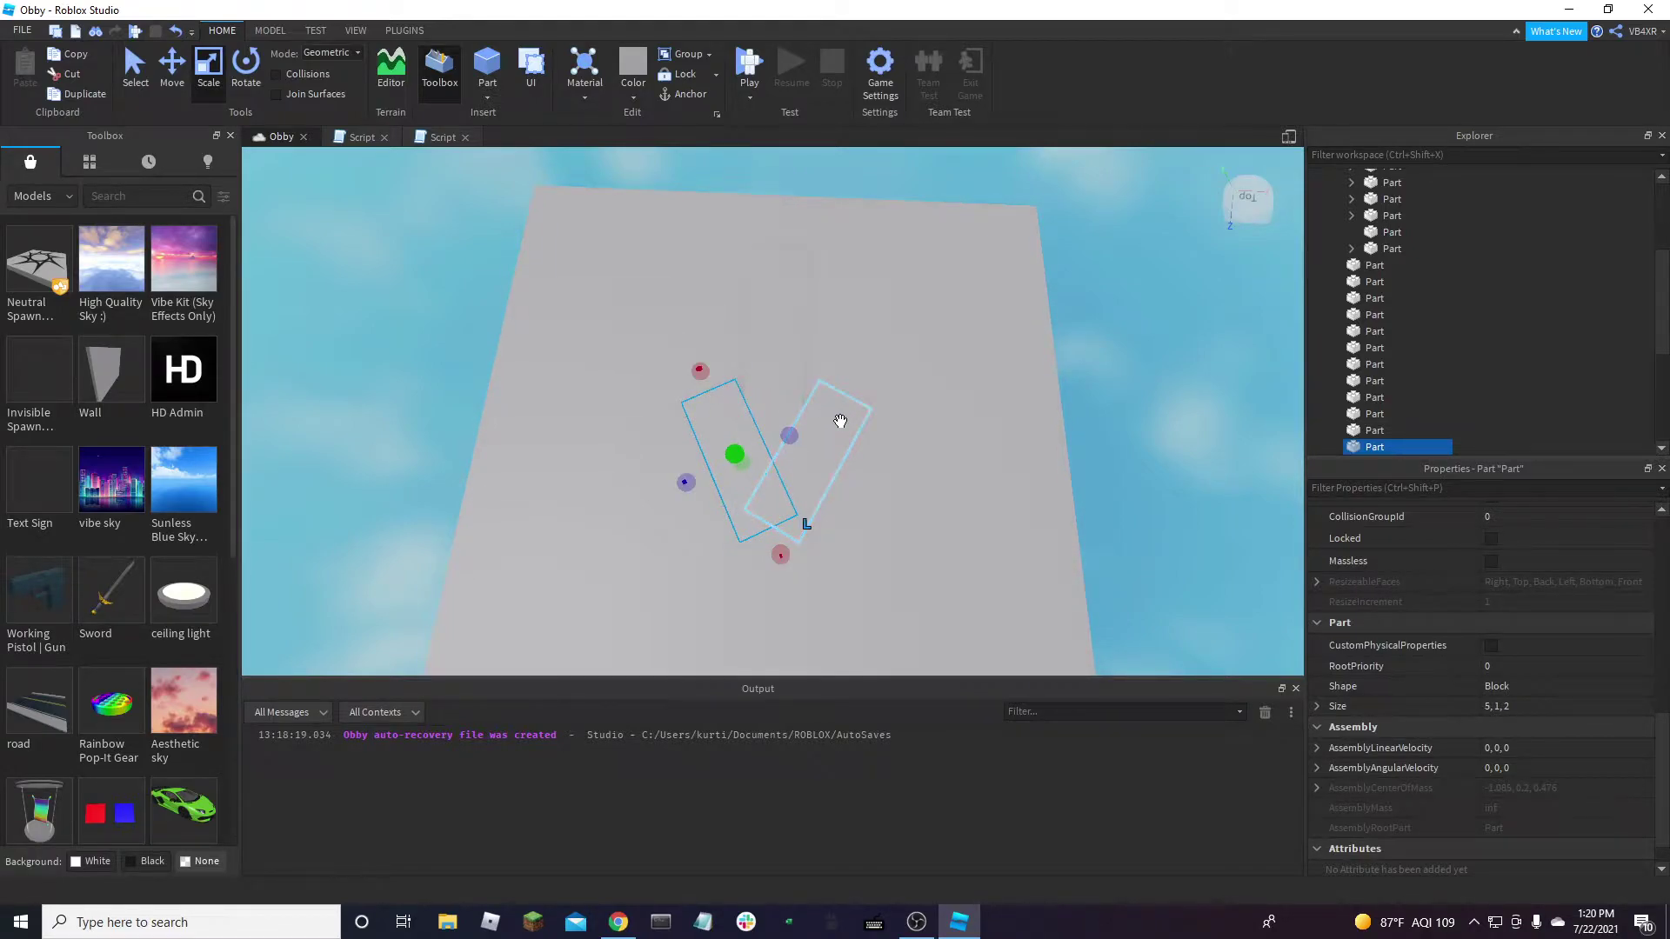
# Select the shaft and both angled pieces and set their color to green, 85, 255, 127
pyautogui.keyDown('ctrl'); pyautogui.click(764, 347); pyautogui.keyUp('ctrl')
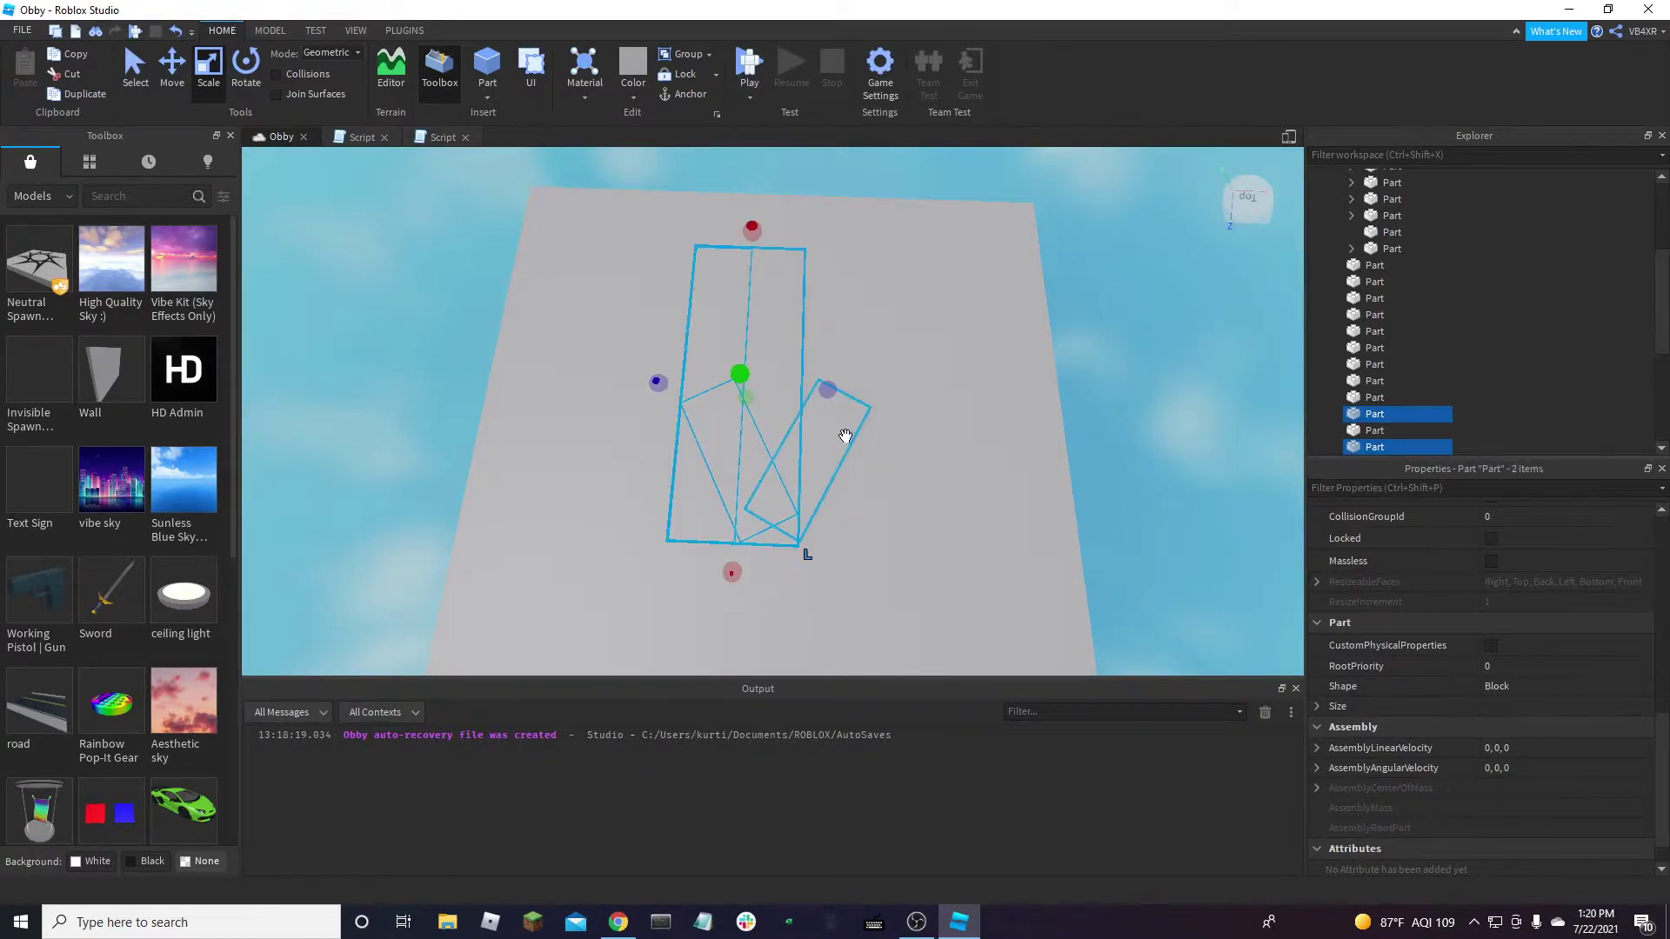
pyautogui.keyDown('ctrl'); pyautogui.click(846, 436); pyautogui.keyUp('ctrl')
pyautogui.scroll(10, 1523, 640)
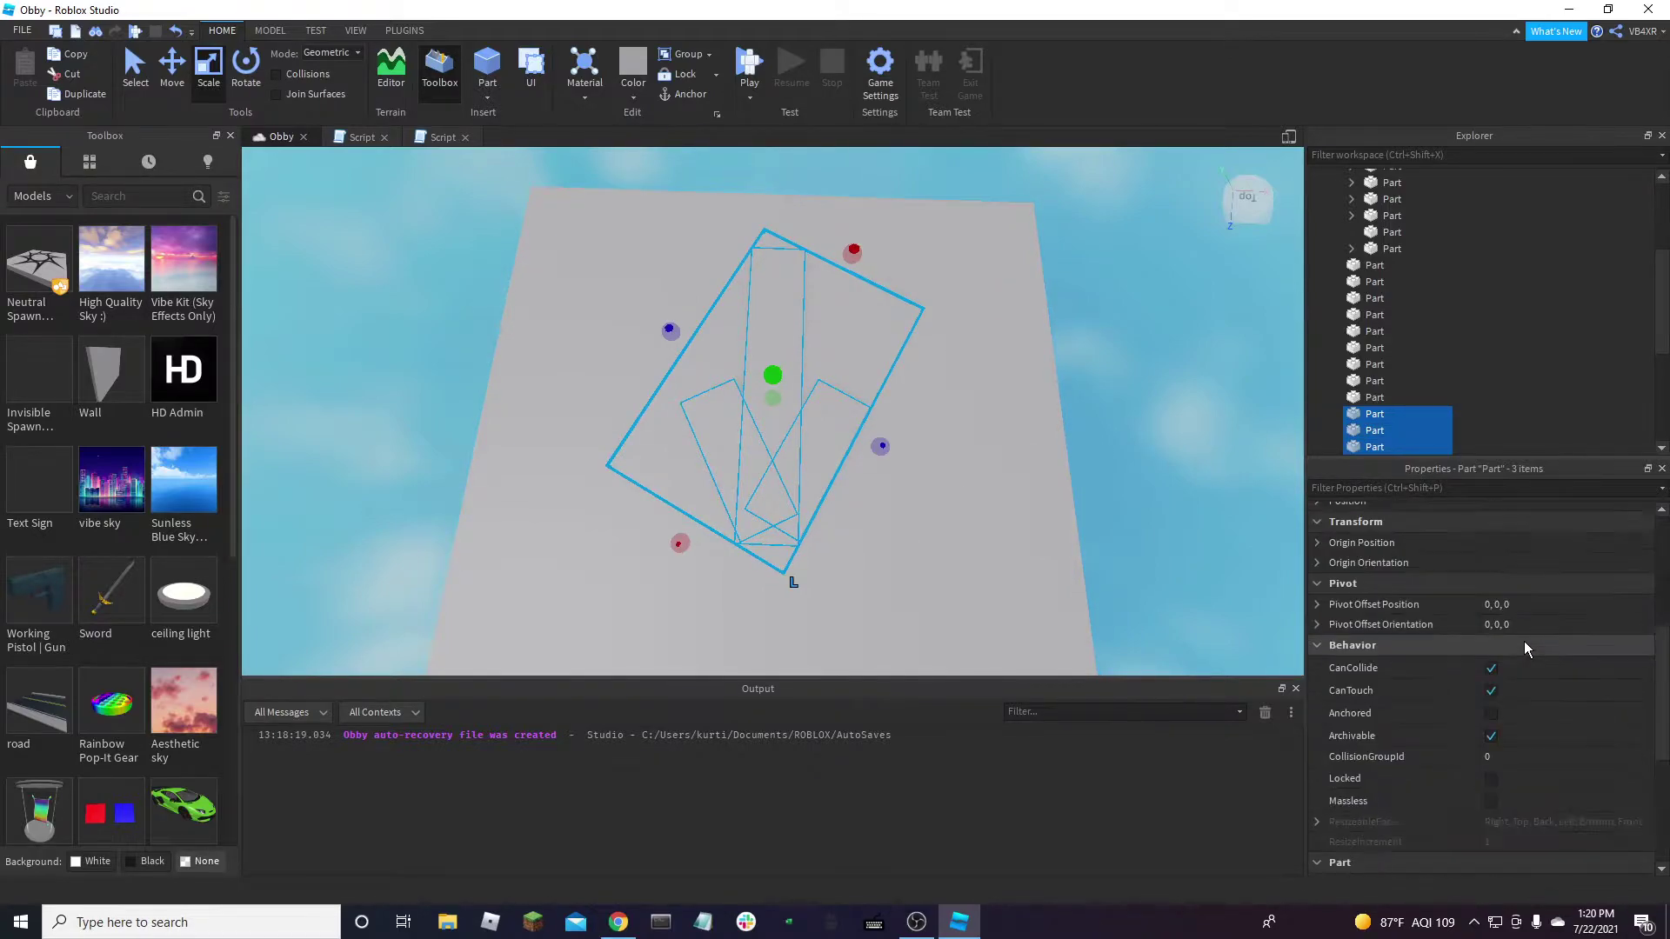
pyautogui.click(1501, 578)
pyautogui.click(1490, 578)
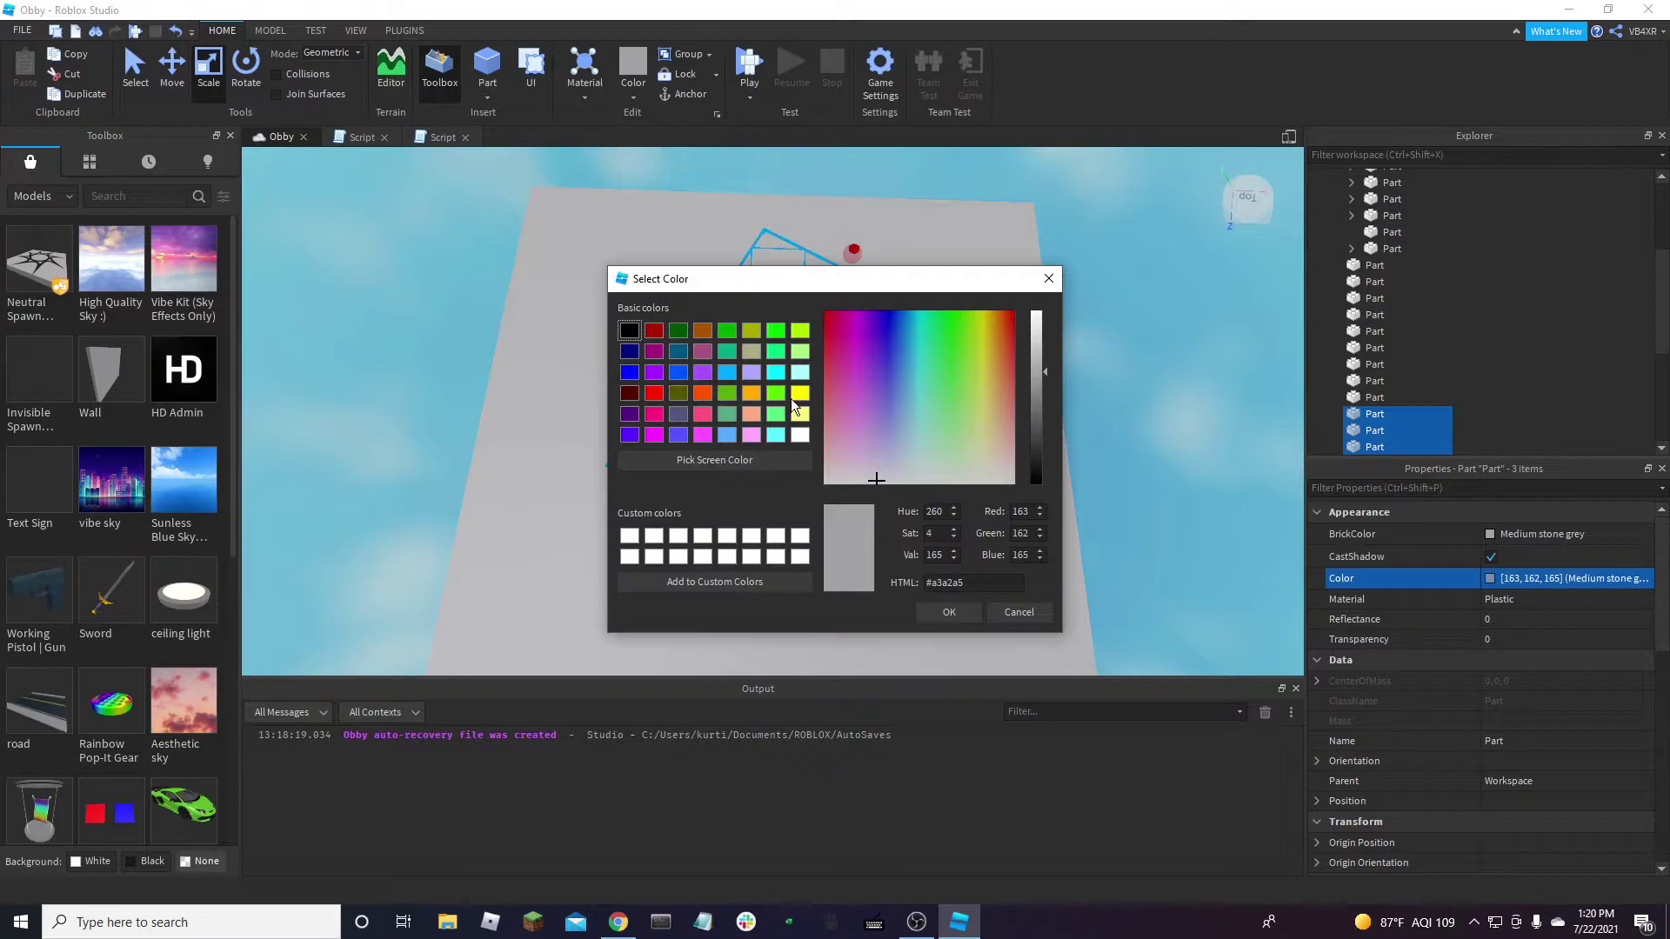
pyautogui.click(778, 417)
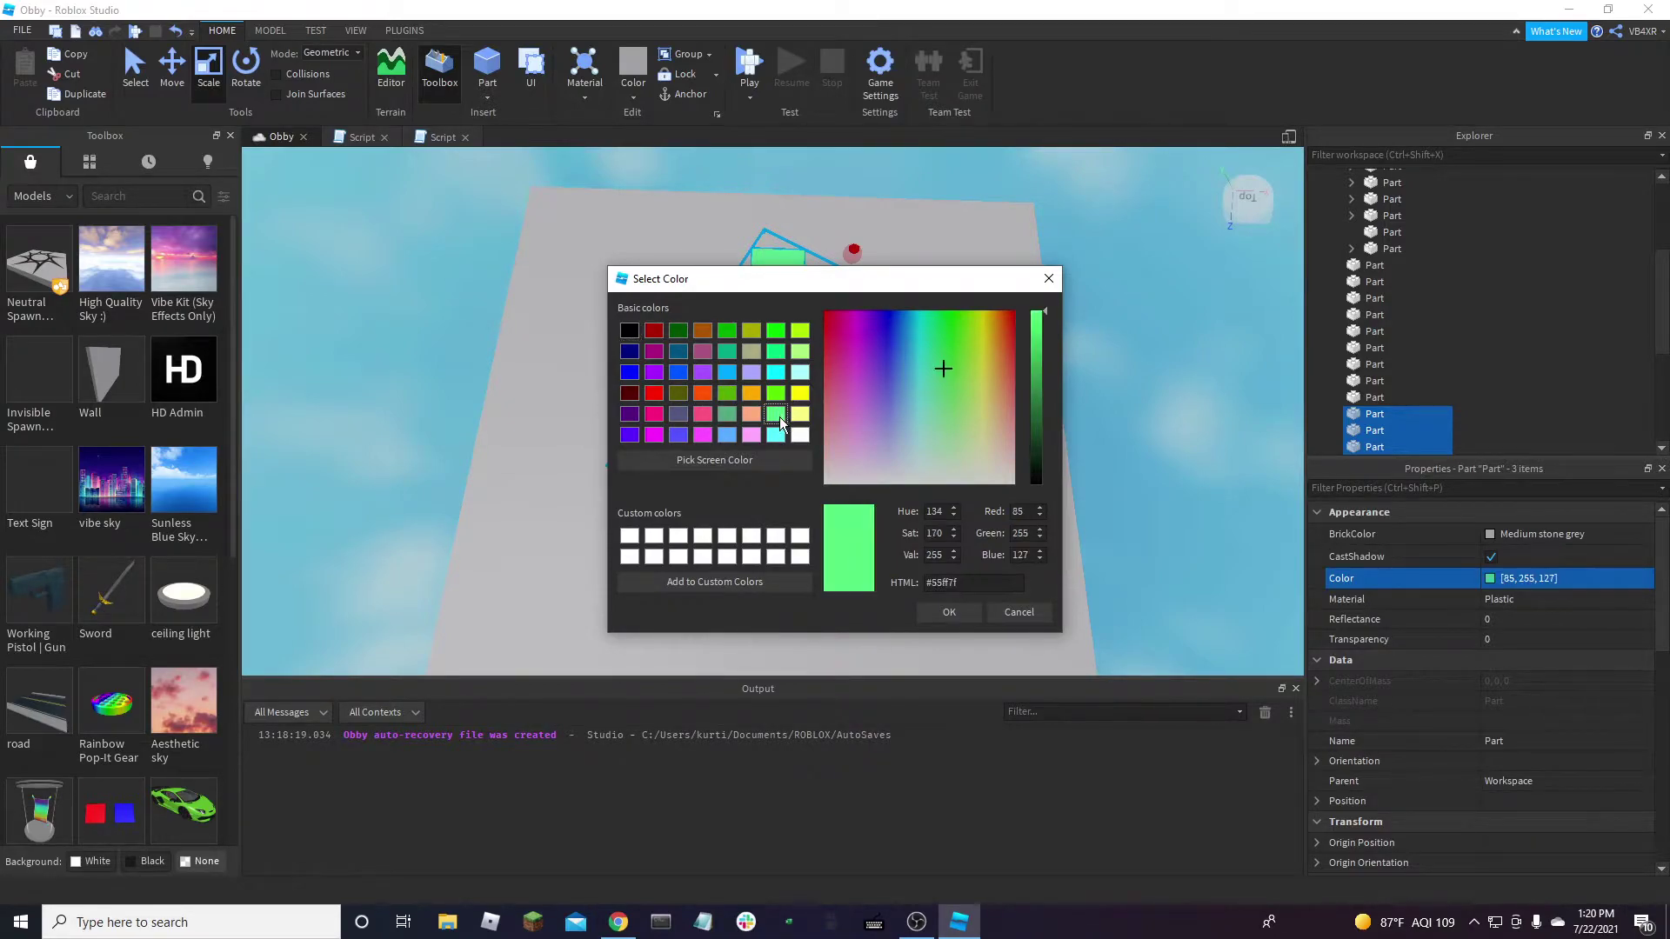
pyautogui.click(957, 614)
# Nudge the arrowhead's two angled pieces so their ends line up with the tip of the shaft
pyautogui.moveTo(1000, 449); pyautogui.dragTo(1000, 449, button='right')
pyautogui.hotkey('ctrl', '2')
pyautogui.scroll(-3, 1000, 449)
pyautogui.click(1094, 464)
pyautogui.press('w')
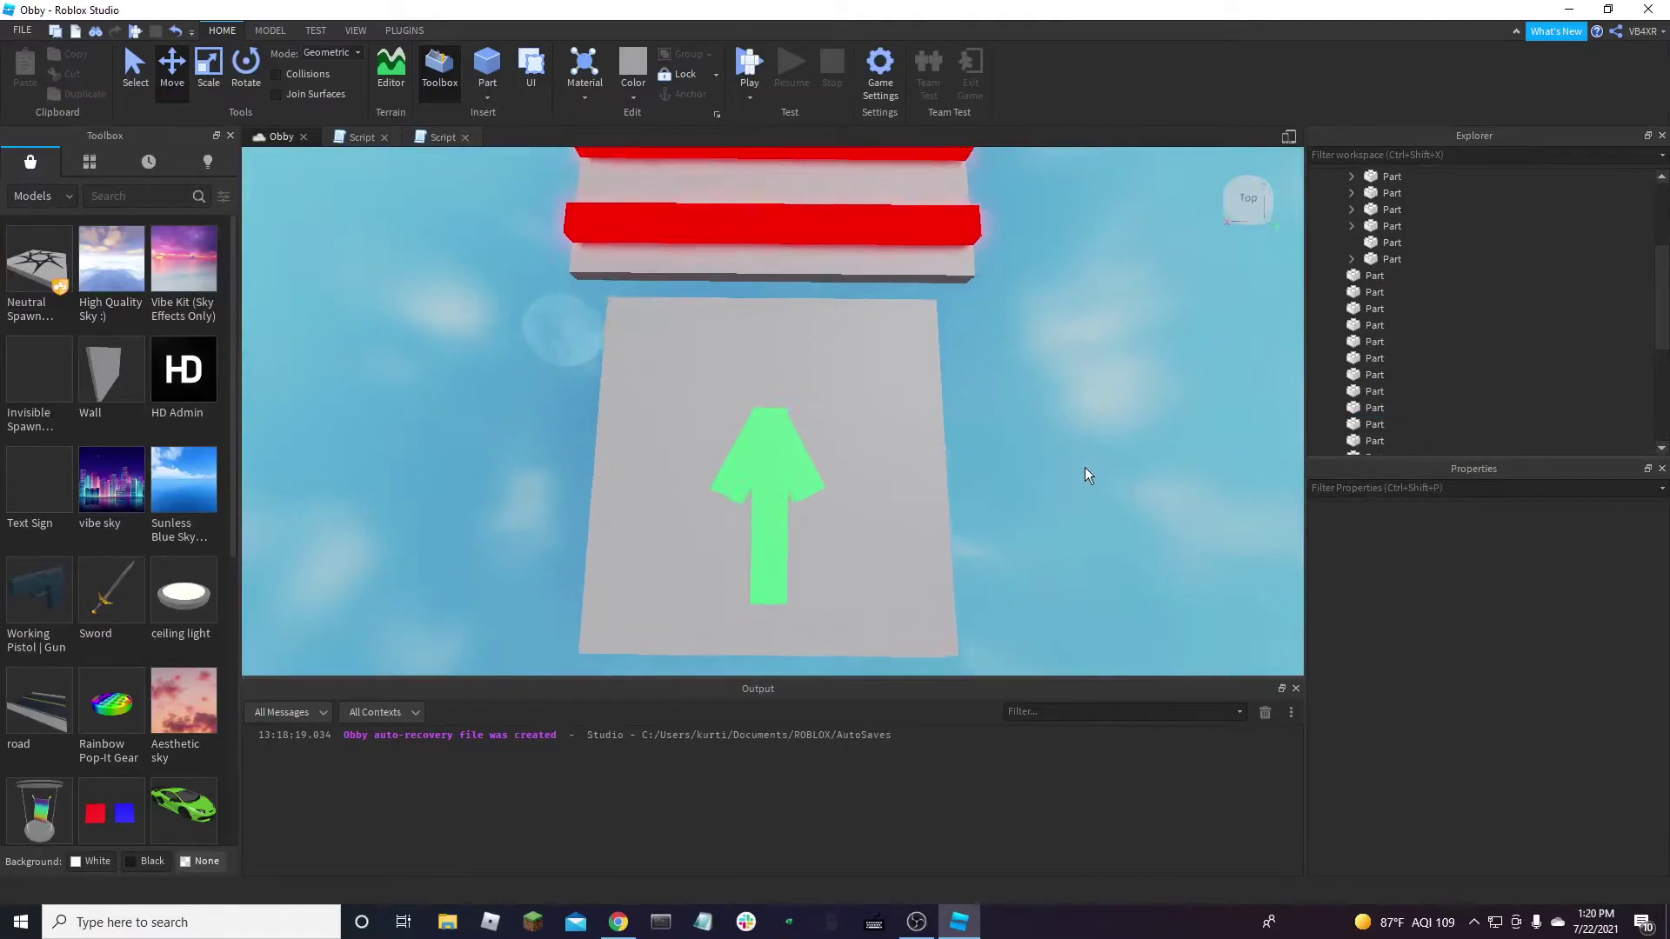
pyautogui.click(835, 543)
pyautogui.press('d')
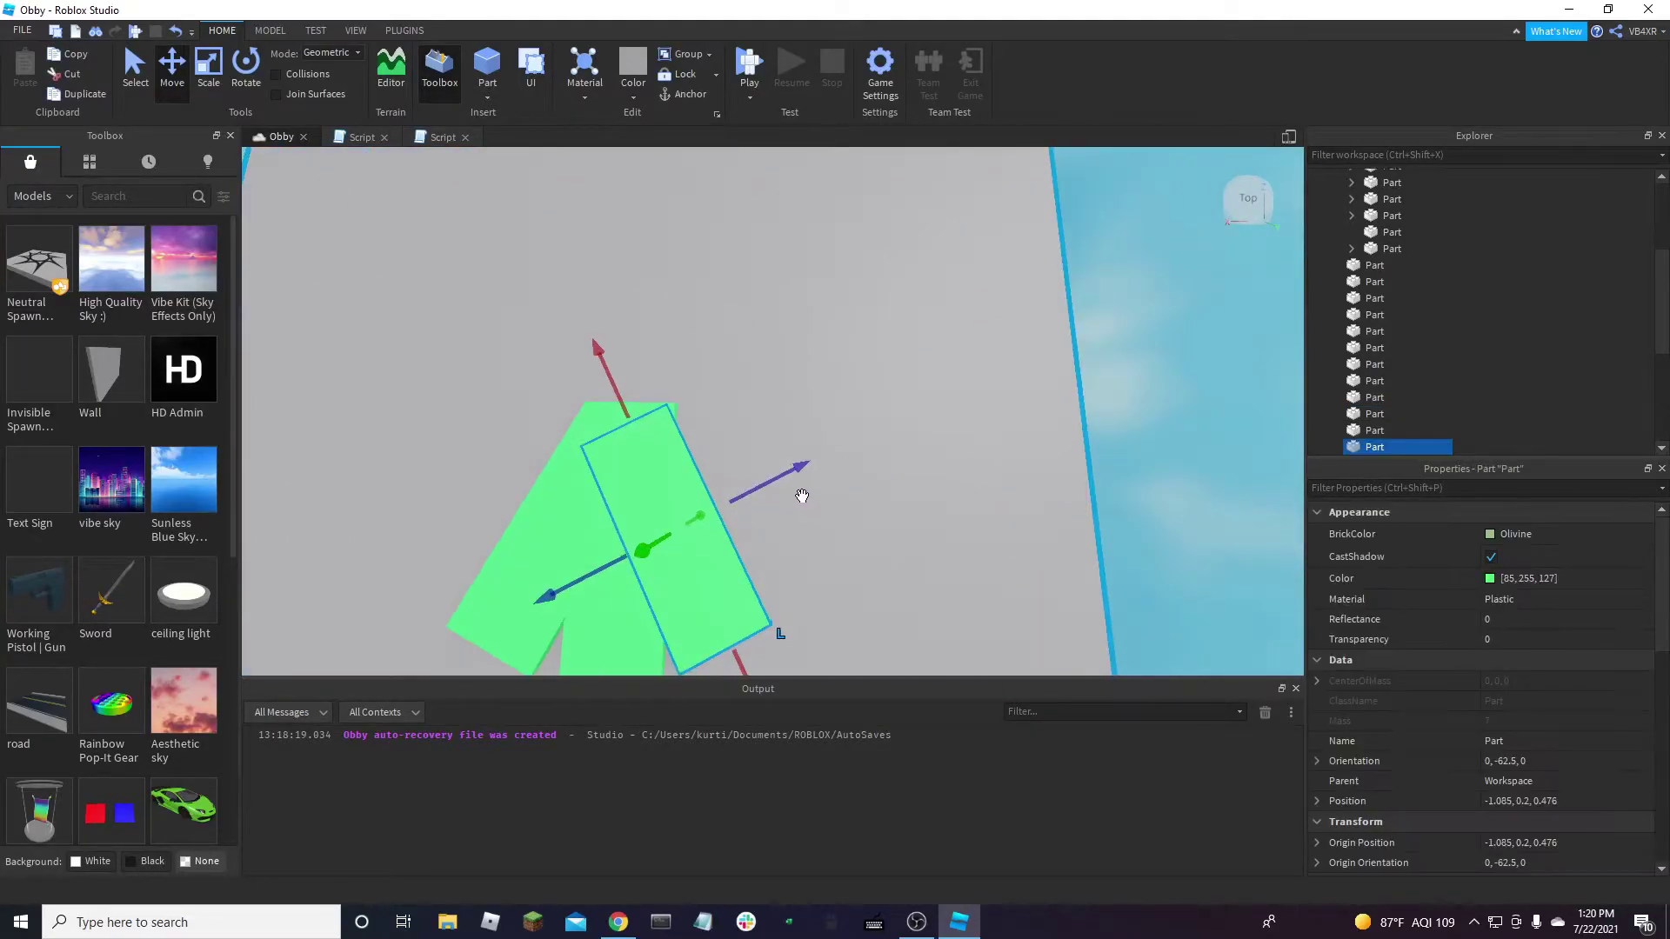
pyautogui.moveTo(777, 479); pyautogui.dragTo(777, 479, button='right')
pyautogui.click(826, 531)
pyautogui.moveTo(776, 498); pyautogui.dragTo(780, 479)
pyautogui.moveTo(907, 383); pyautogui.dragTo(920, 381)
pyautogui.moveTo(775, 469); pyautogui.dragTo(766, 479)
pyautogui.scroll(-3, 661, 439)
pyautogui.click(419, 362)
pyautogui.scroll(-2, 487, 413)
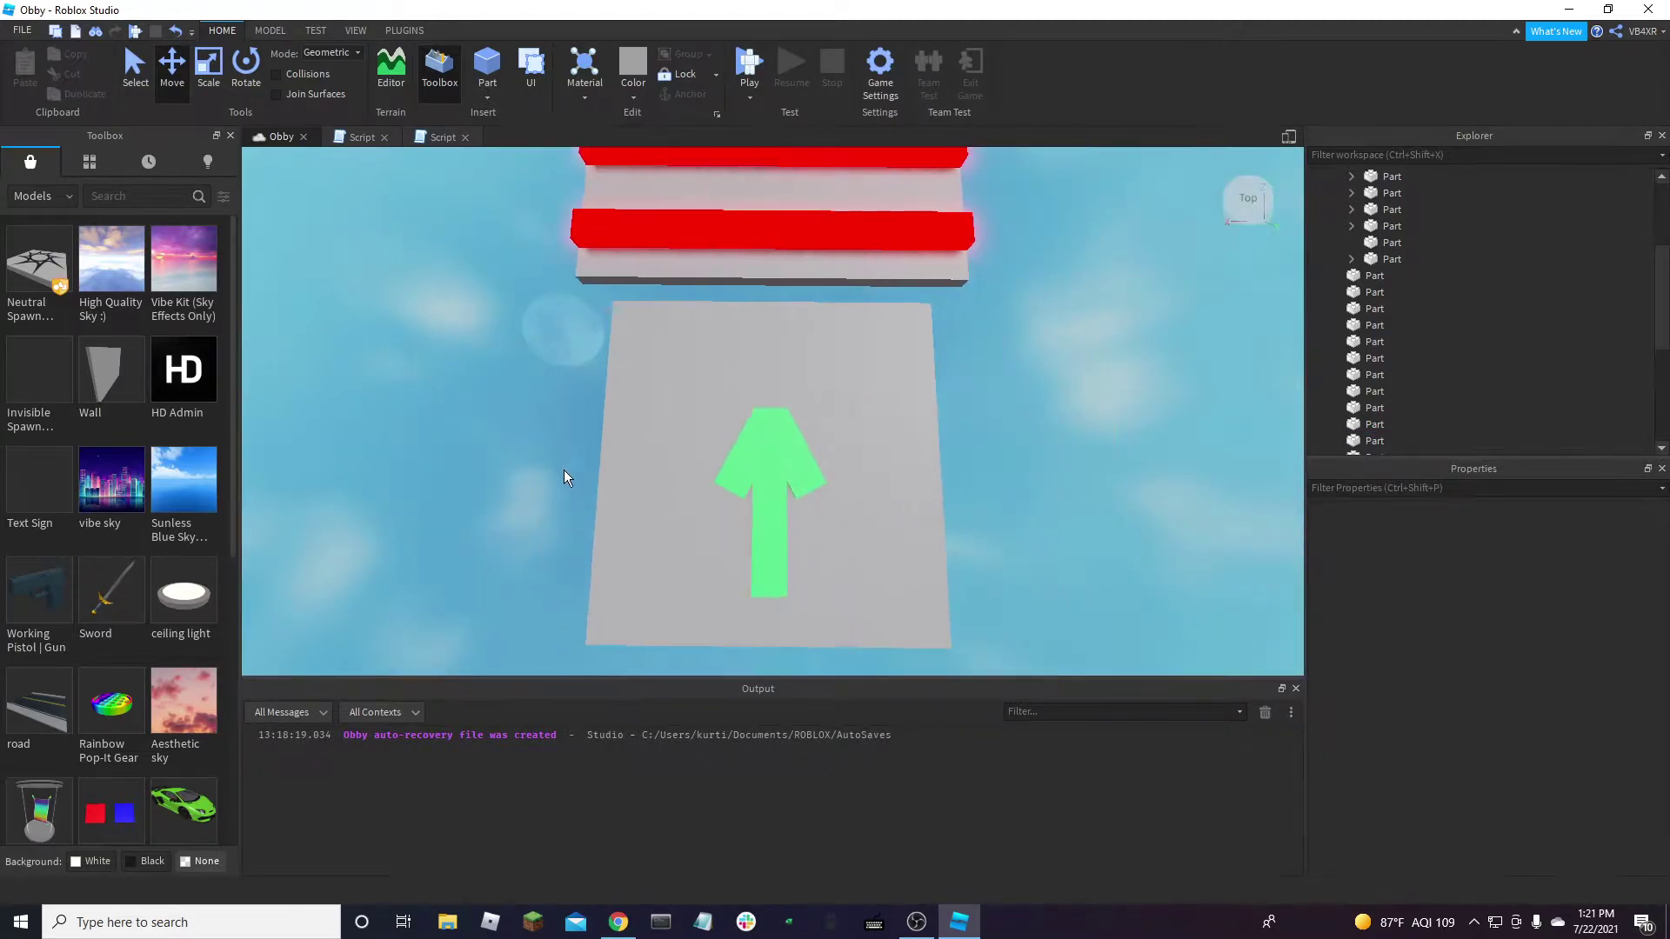
# Rotate one angled arrowhead piece to an orientation of 0, 60, 0 and adjust its position against the shaft
pyautogui.scroll(2, 661, 487)
pyautogui.click(717, 497)
pyautogui.hotkey('ctrl', 'l')
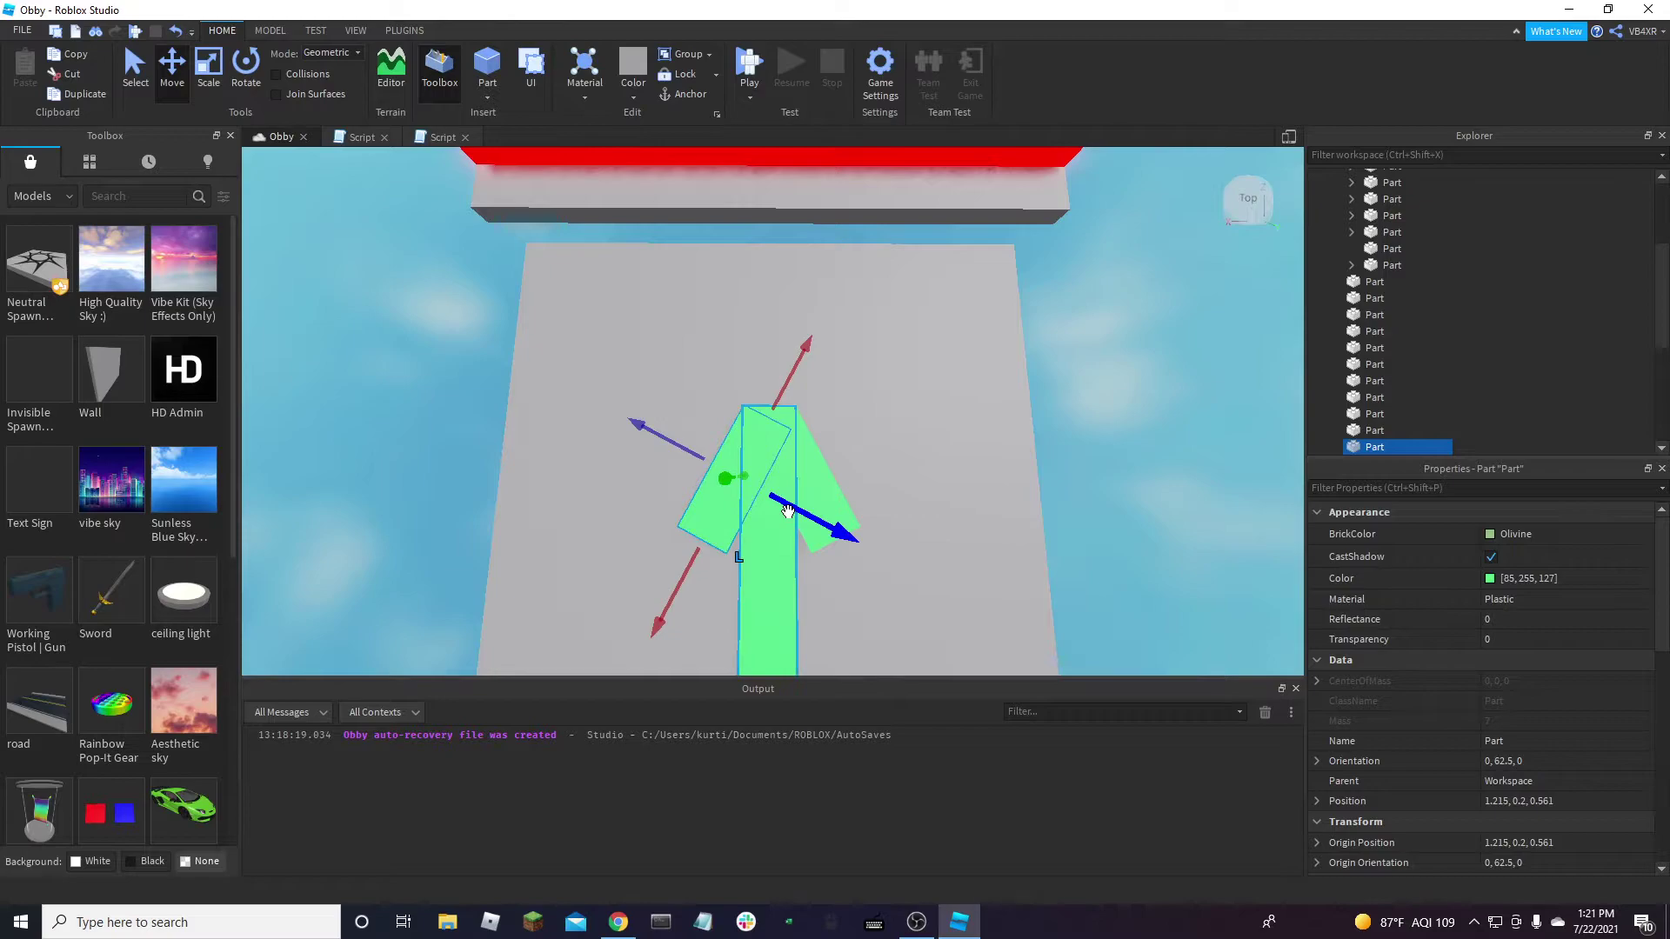
pyautogui.hotkey('ctrl', '4')
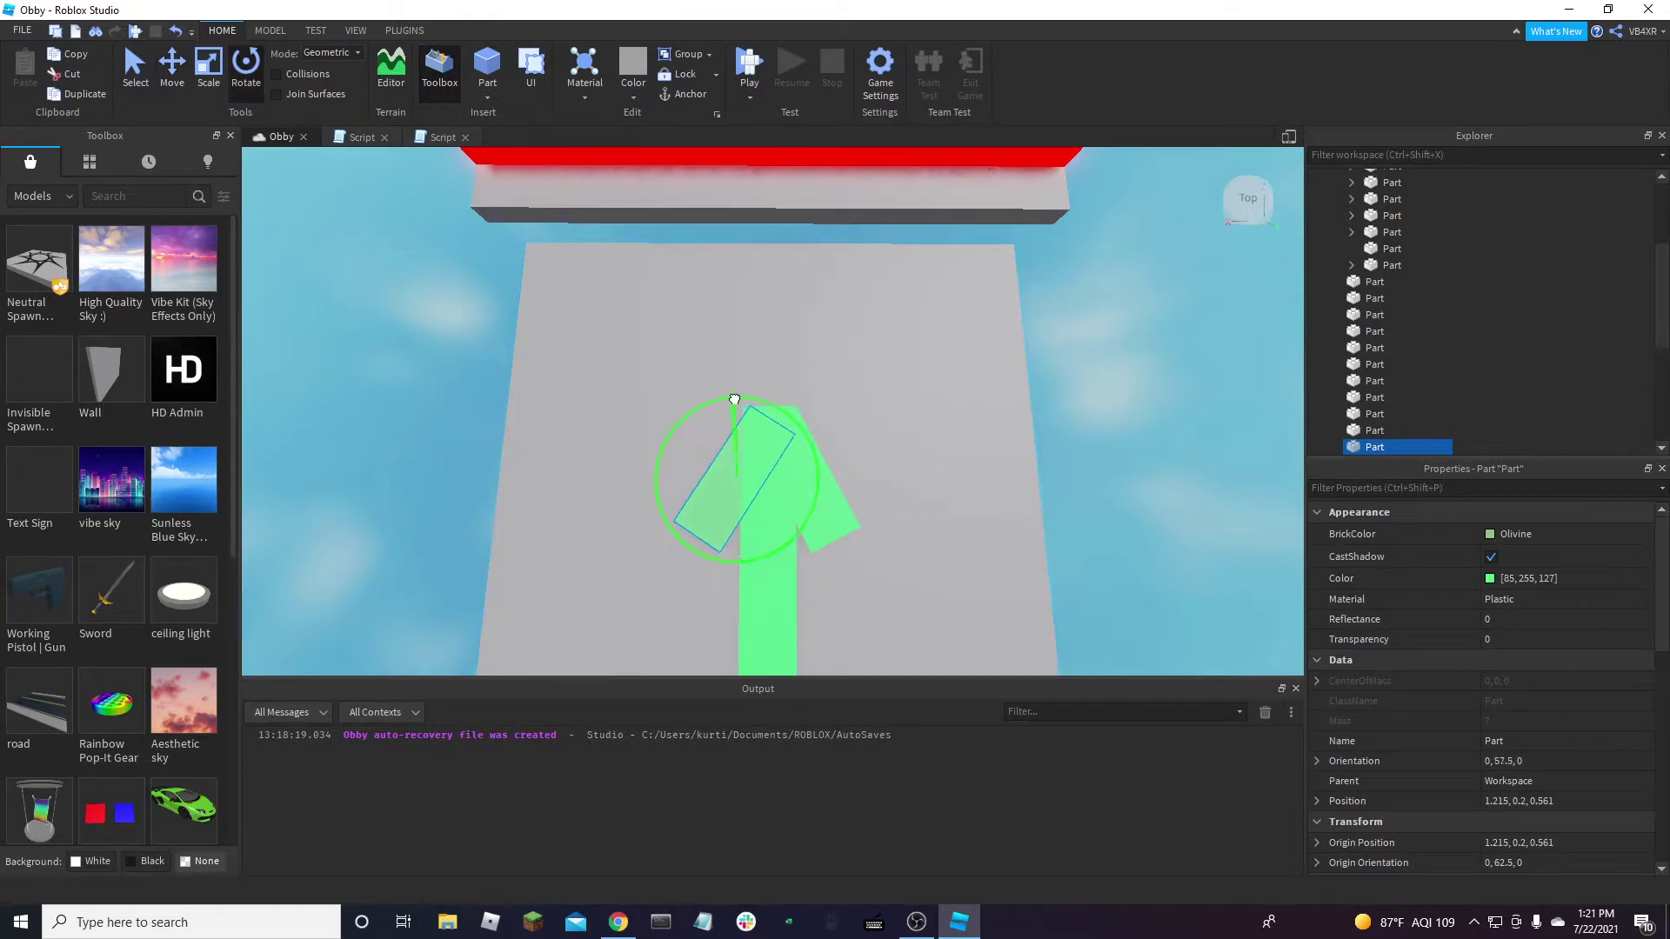
pyautogui.moveTo(728, 396); pyautogui.dragTo(731, 398)
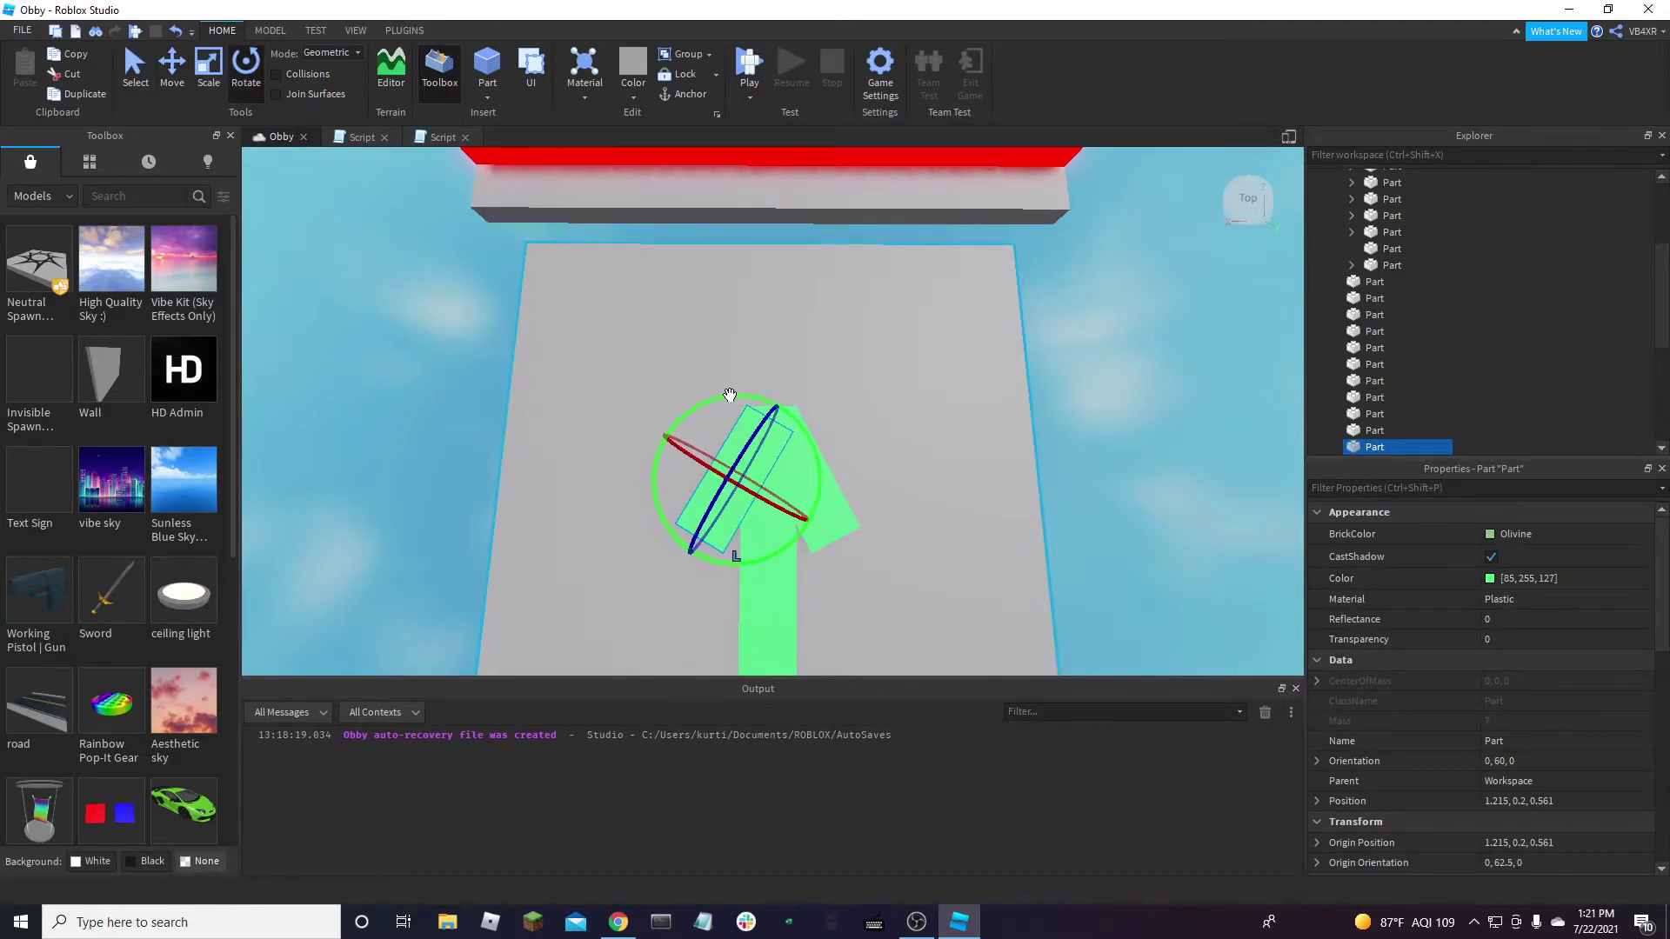
pyautogui.hotkey('ctrl', '2')
pyautogui.click(678, 453)
pyautogui.hotkey('ctrl', 'z')
pyautogui.click(708, 492)
pyautogui.moveTo(694, 450); pyautogui.dragTo(694, 451)
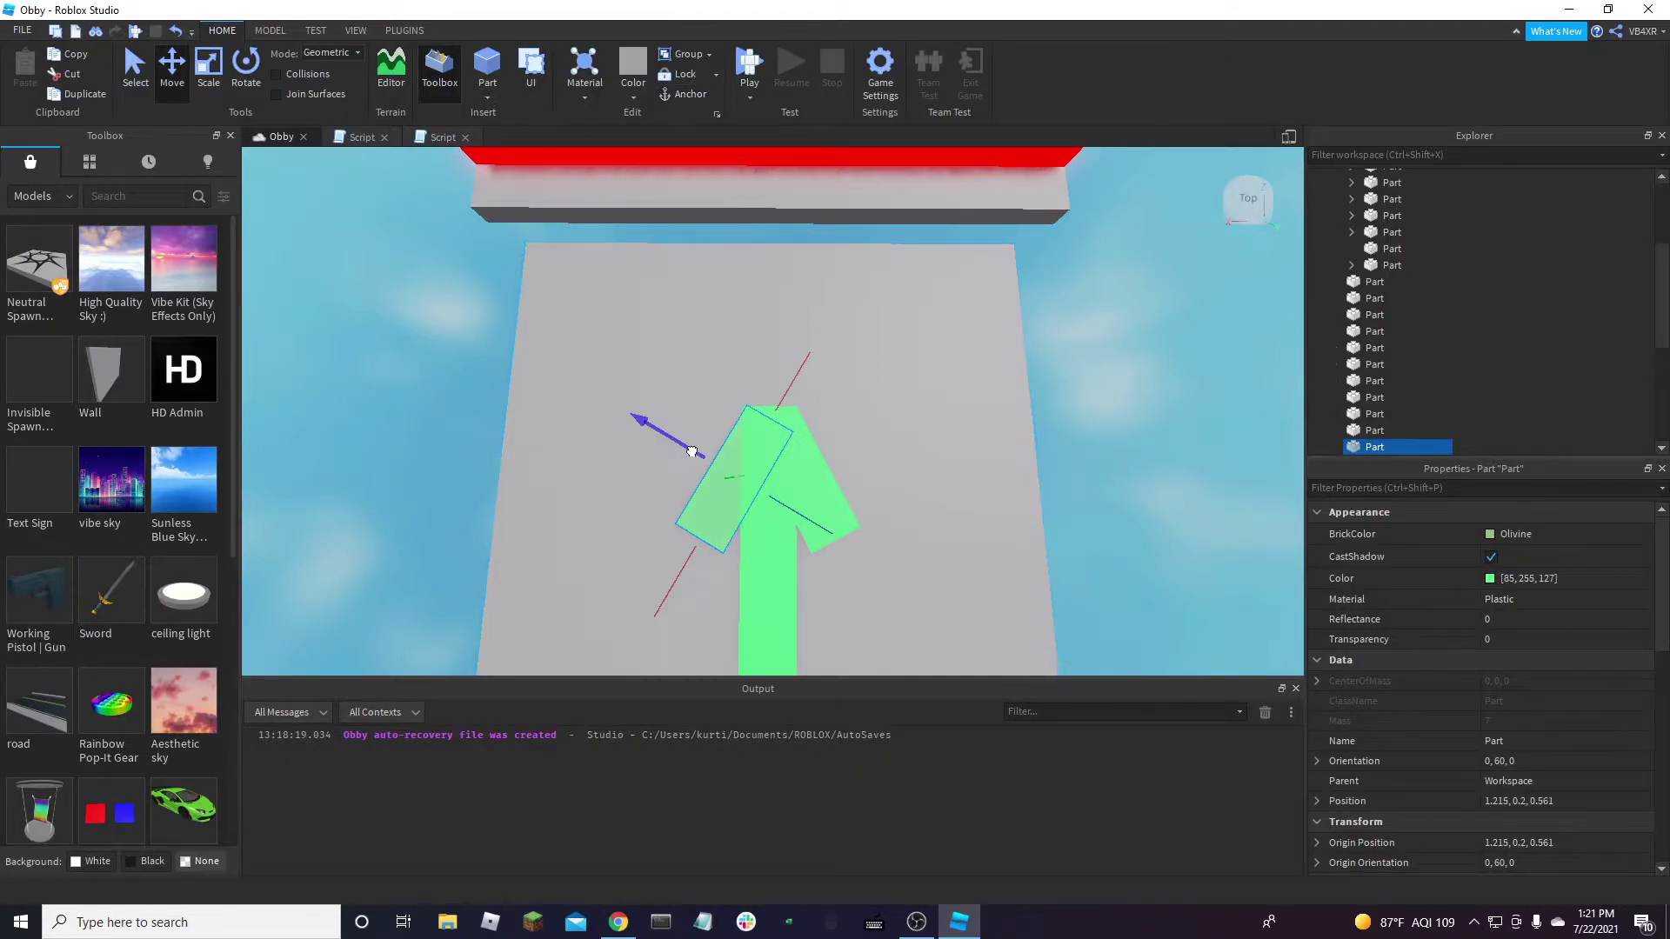
# Delete both angled arrowhead pieces so only the straight green shaft is left on the platform
pyautogui.scroll(-5, 1207, 547)
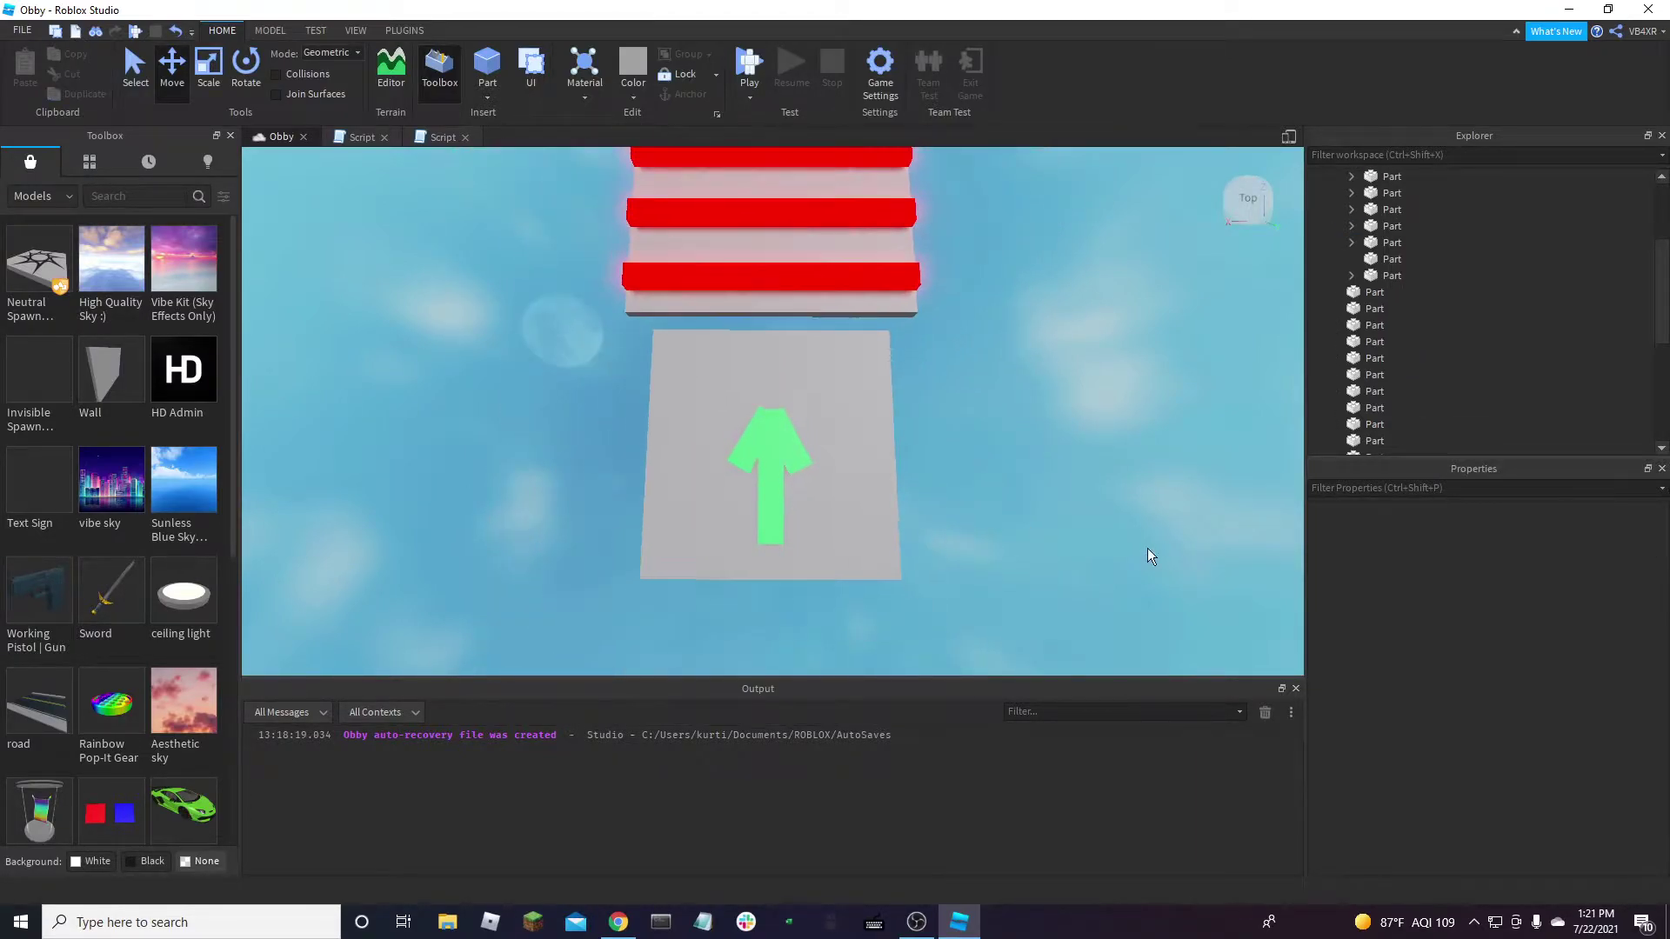
pyautogui.scroll(3, 820, 484)
pyautogui.click(819, 484)
pyautogui.press('Delete')
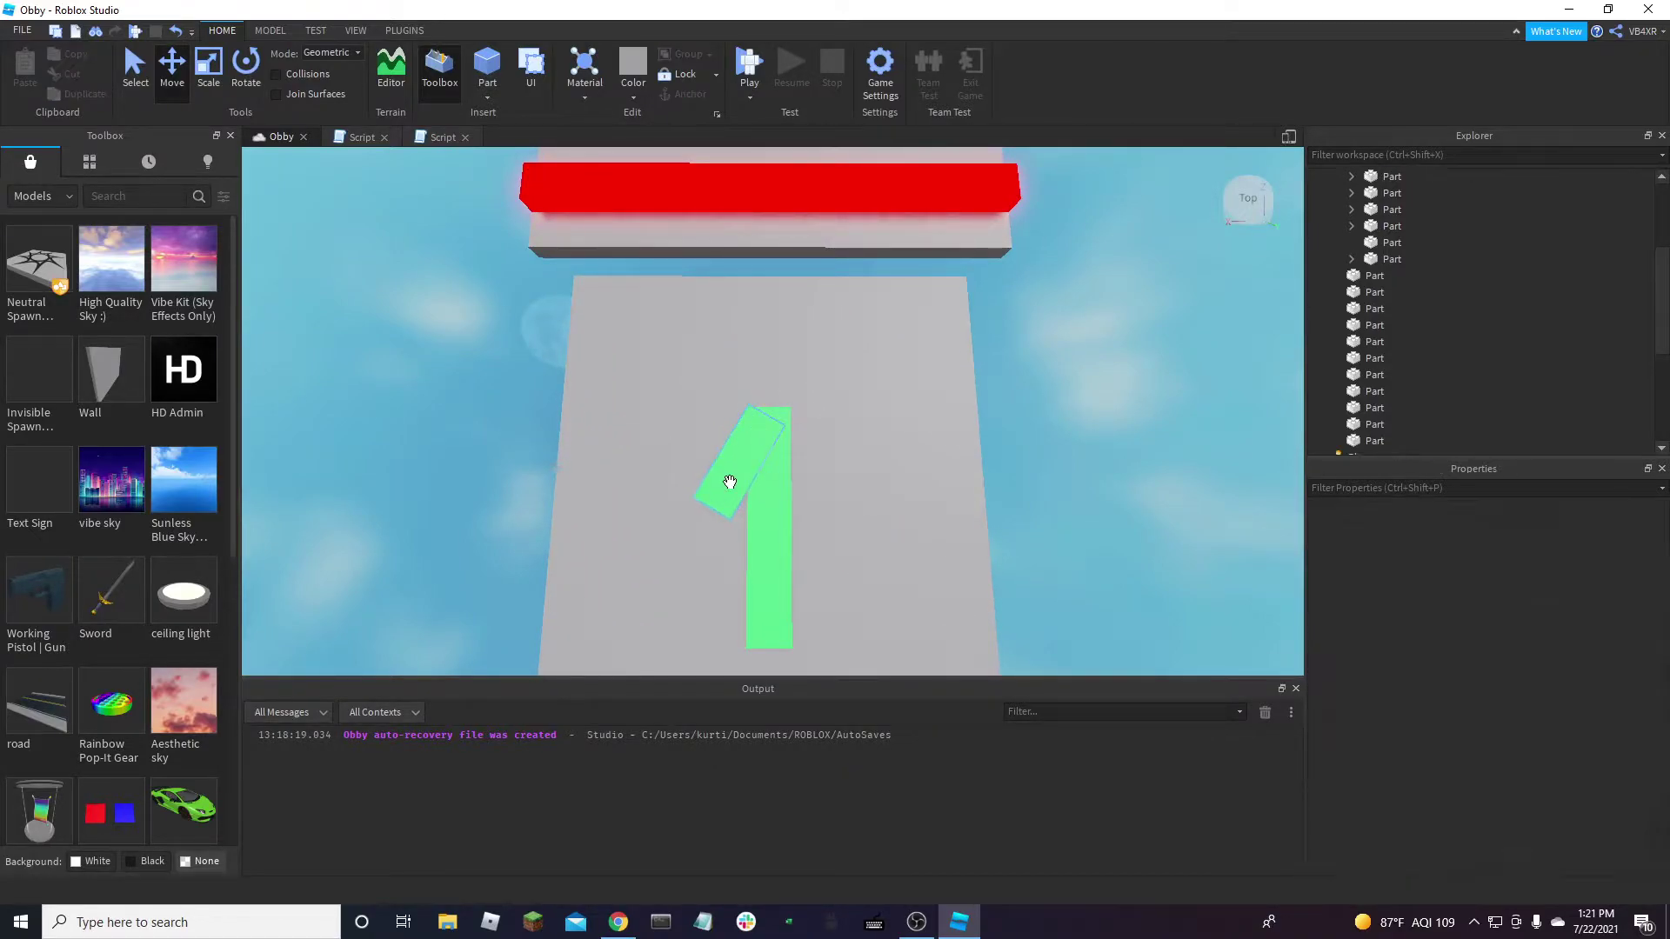
# Duplicate the green shaft twice and place one copy flush on each side, offset 2 studs from the center
pyautogui.click(793, 543)
pyautogui.scroll(5, 797, 543)
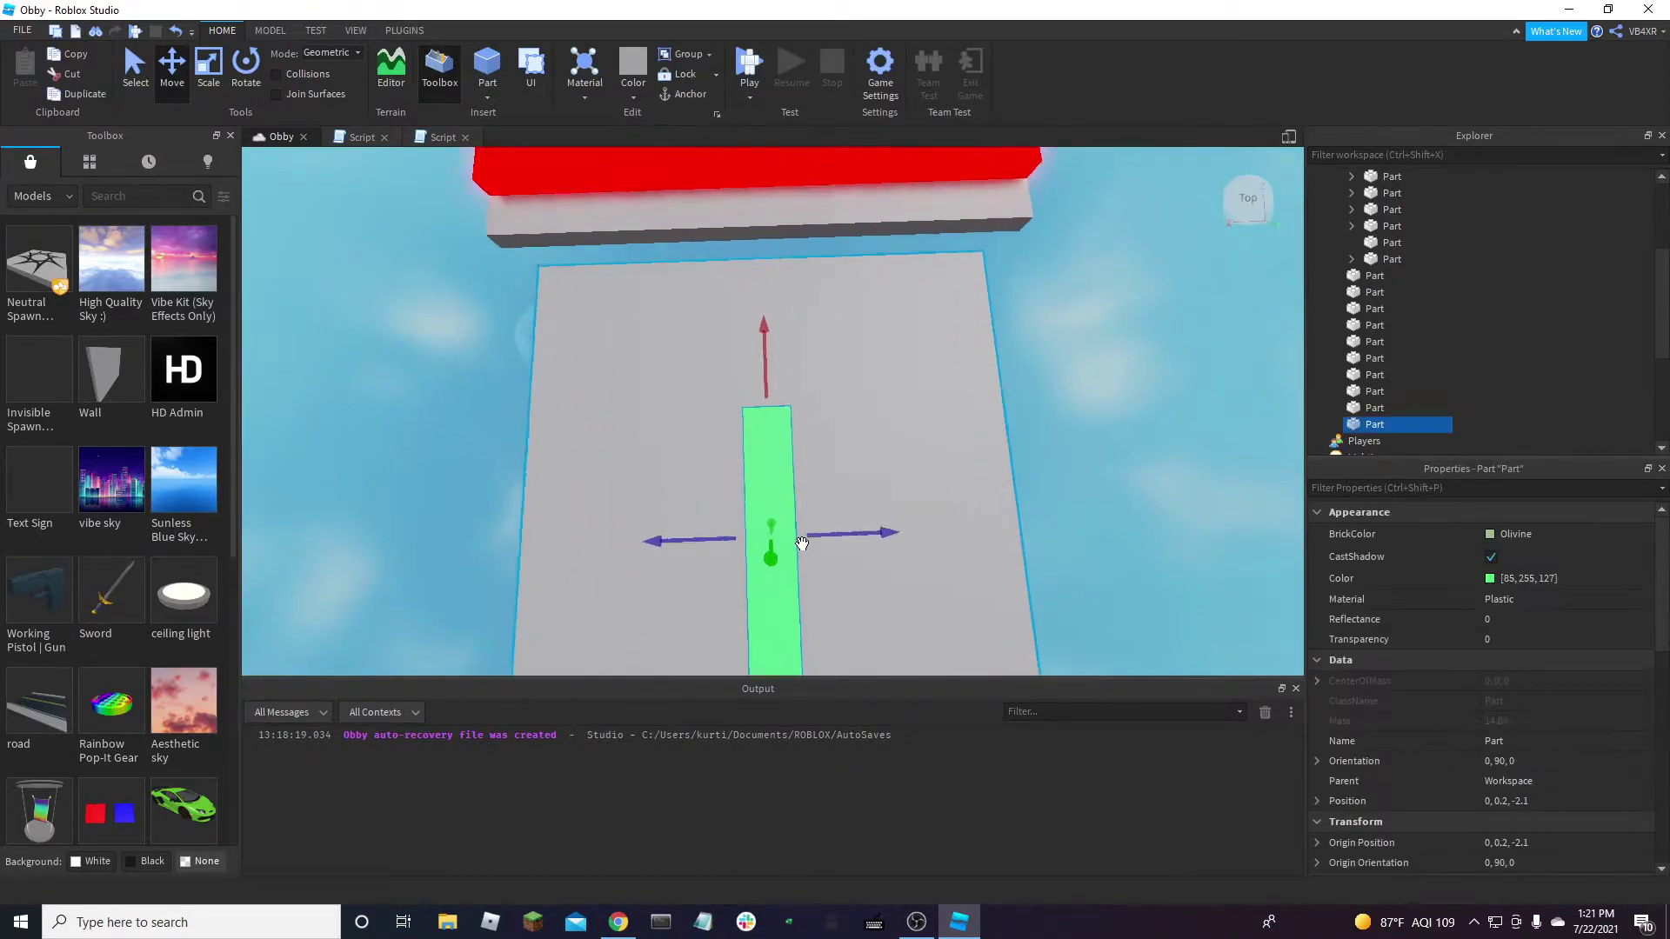
pyautogui.moveTo(798, 544); pyautogui.dragTo(663, 432, button='right')
pyautogui.hotkey('ctrl', 'd')
pyautogui.moveTo(663, 432); pyautogui.dragTo(755, 435)
pyautogui.hotkey('ctrl', 'd')
pyautogui.moveTo(931, 429); pyautogui.dragTo(754, 436)
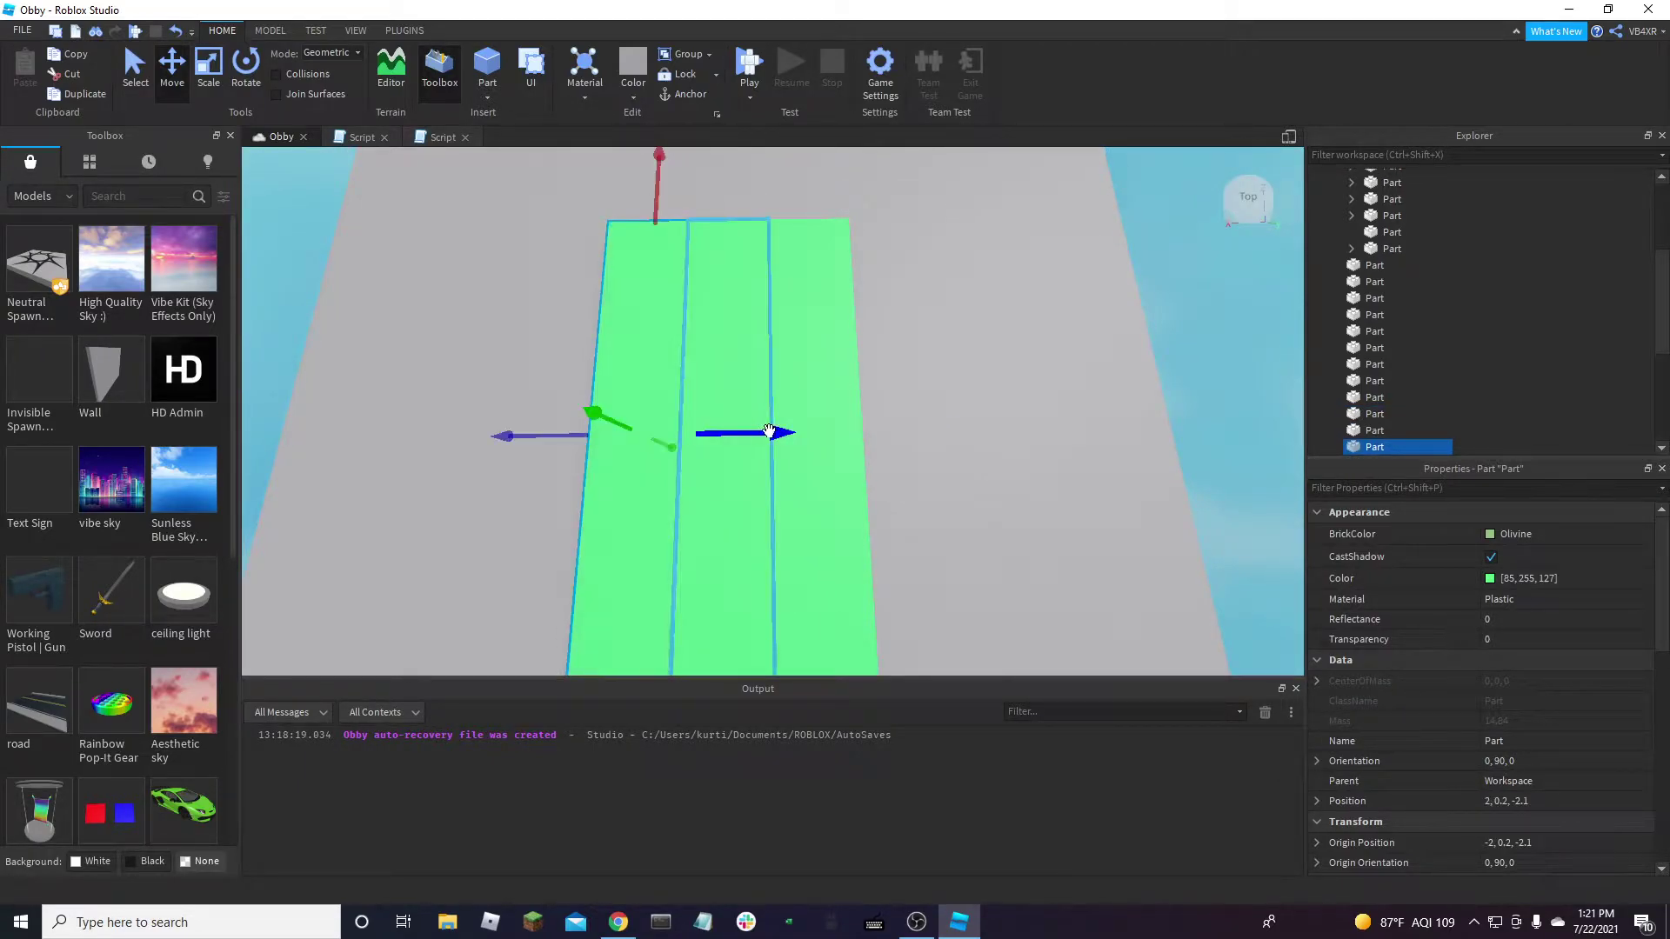
# Rotate the green copy left of the shaft to an orientation of 0, 70, 0
pyautogui.scroll(-3, 807, 419)
pyautogui.hotkey('ctrl', '4')
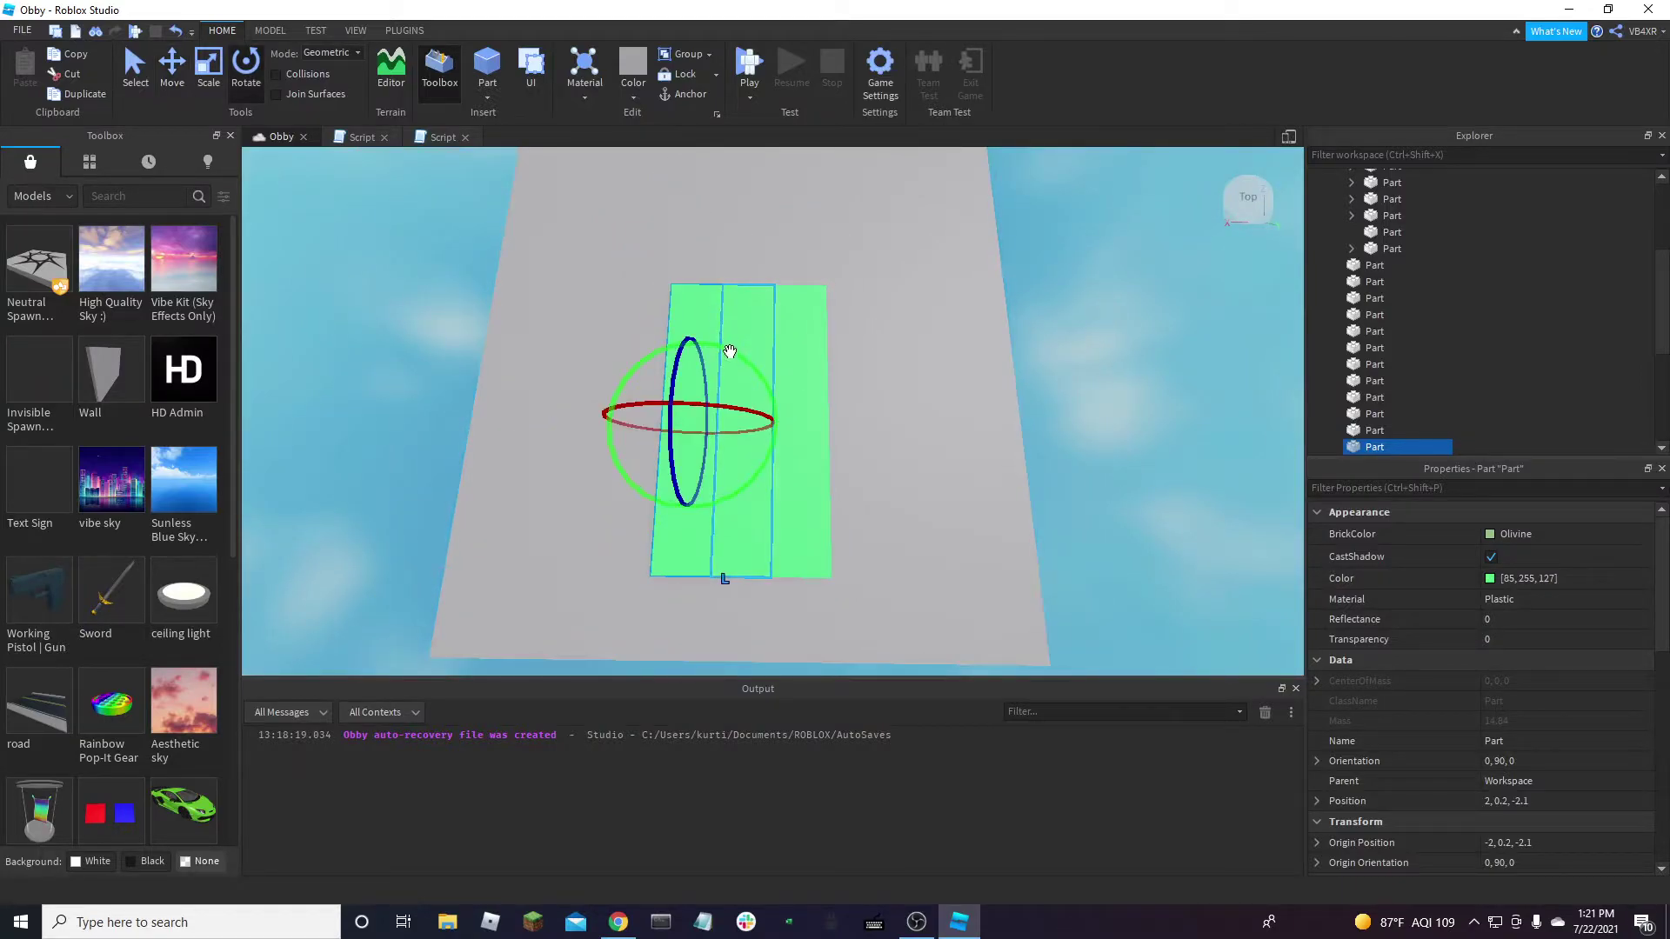
pyautogui.moveTo(733, 347); pyautogui.dragTo(728, 353)
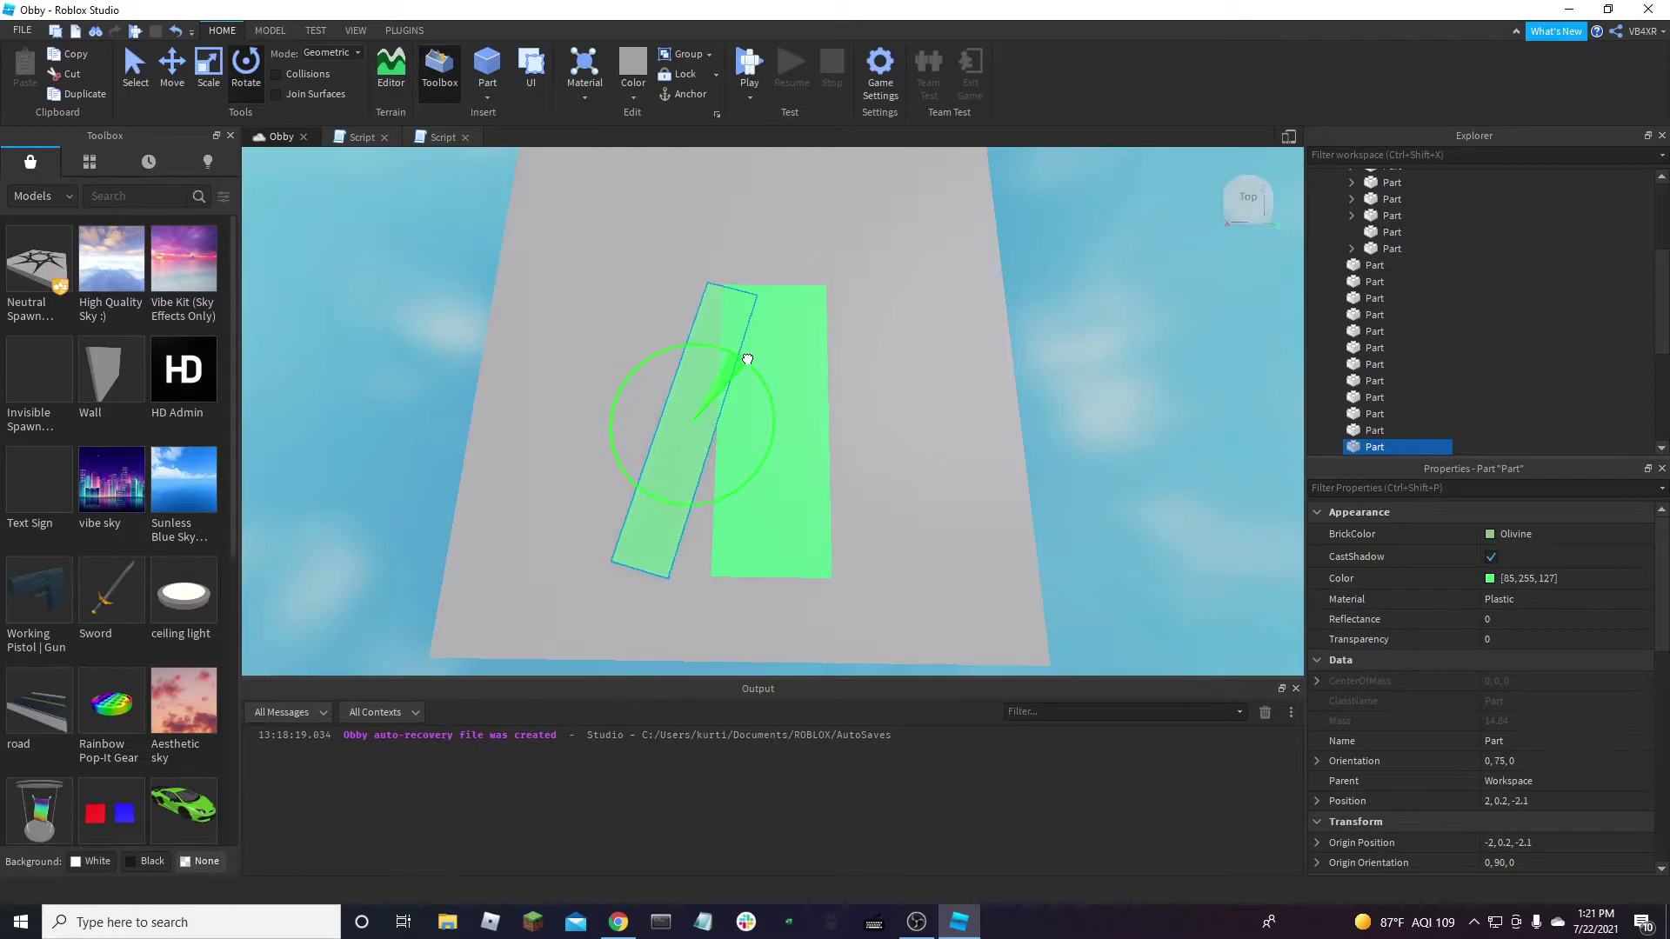
pyautogui.moveTo(753, 364); pyautogui.dragTo(670, 577)
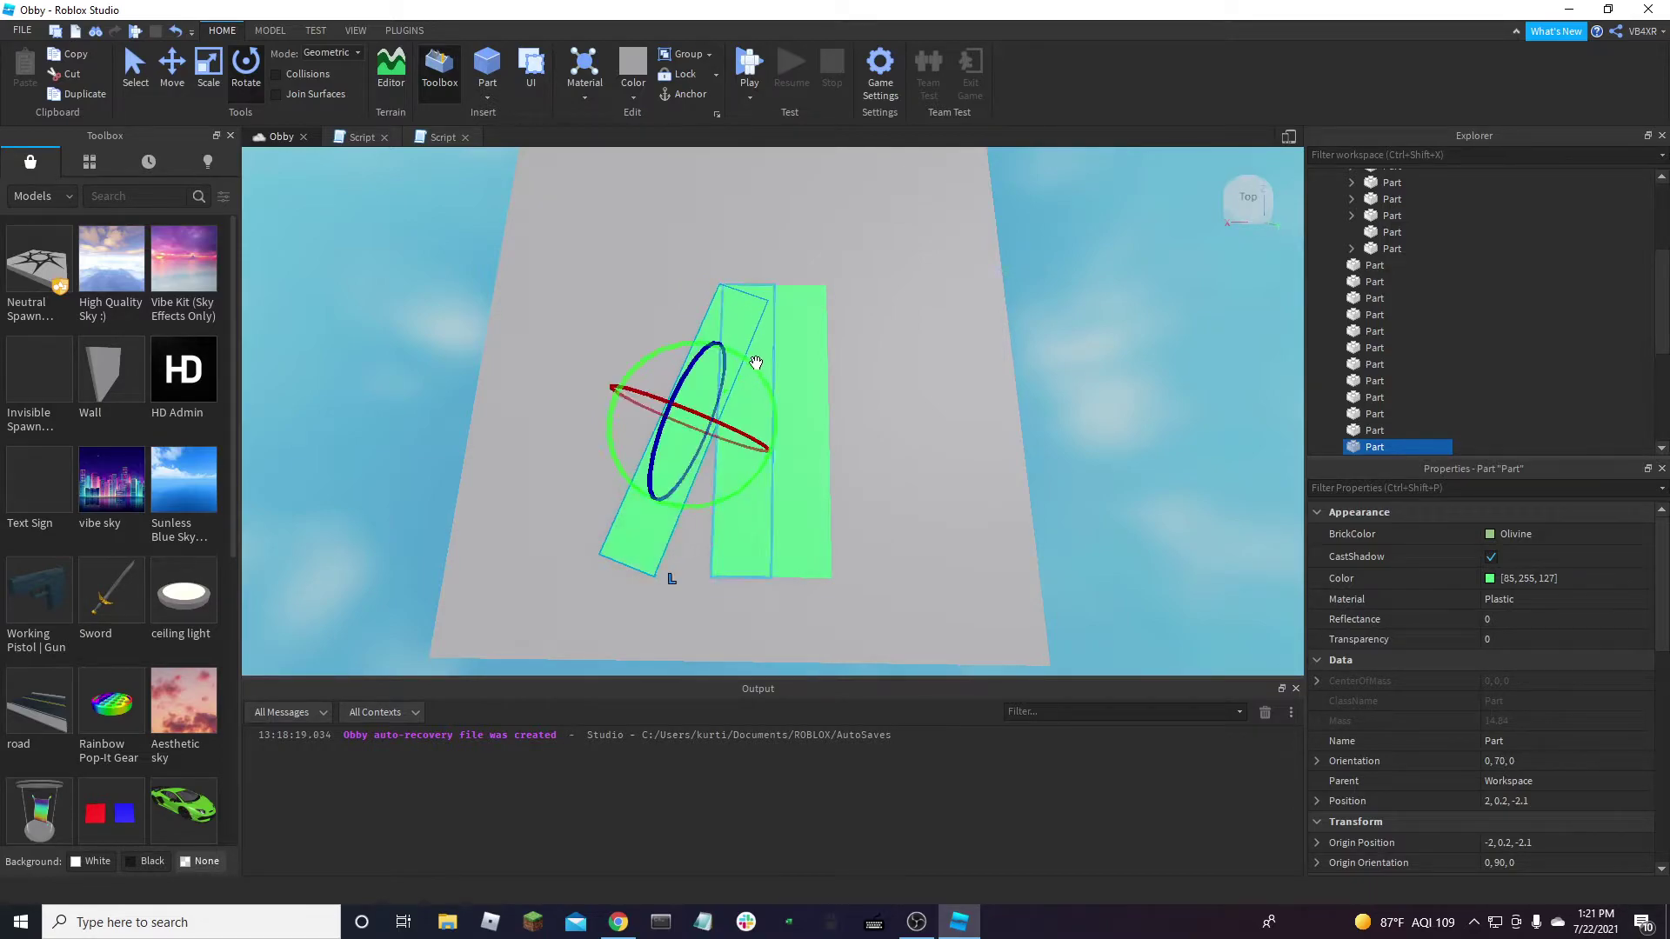
# Rotate the green copy right of the shaft to an orientation of 0, 110, 0
pyautogui.click(807, 384)
pyautogui.moveTo(858, 376); pyautogui.dragTo(847, 374)
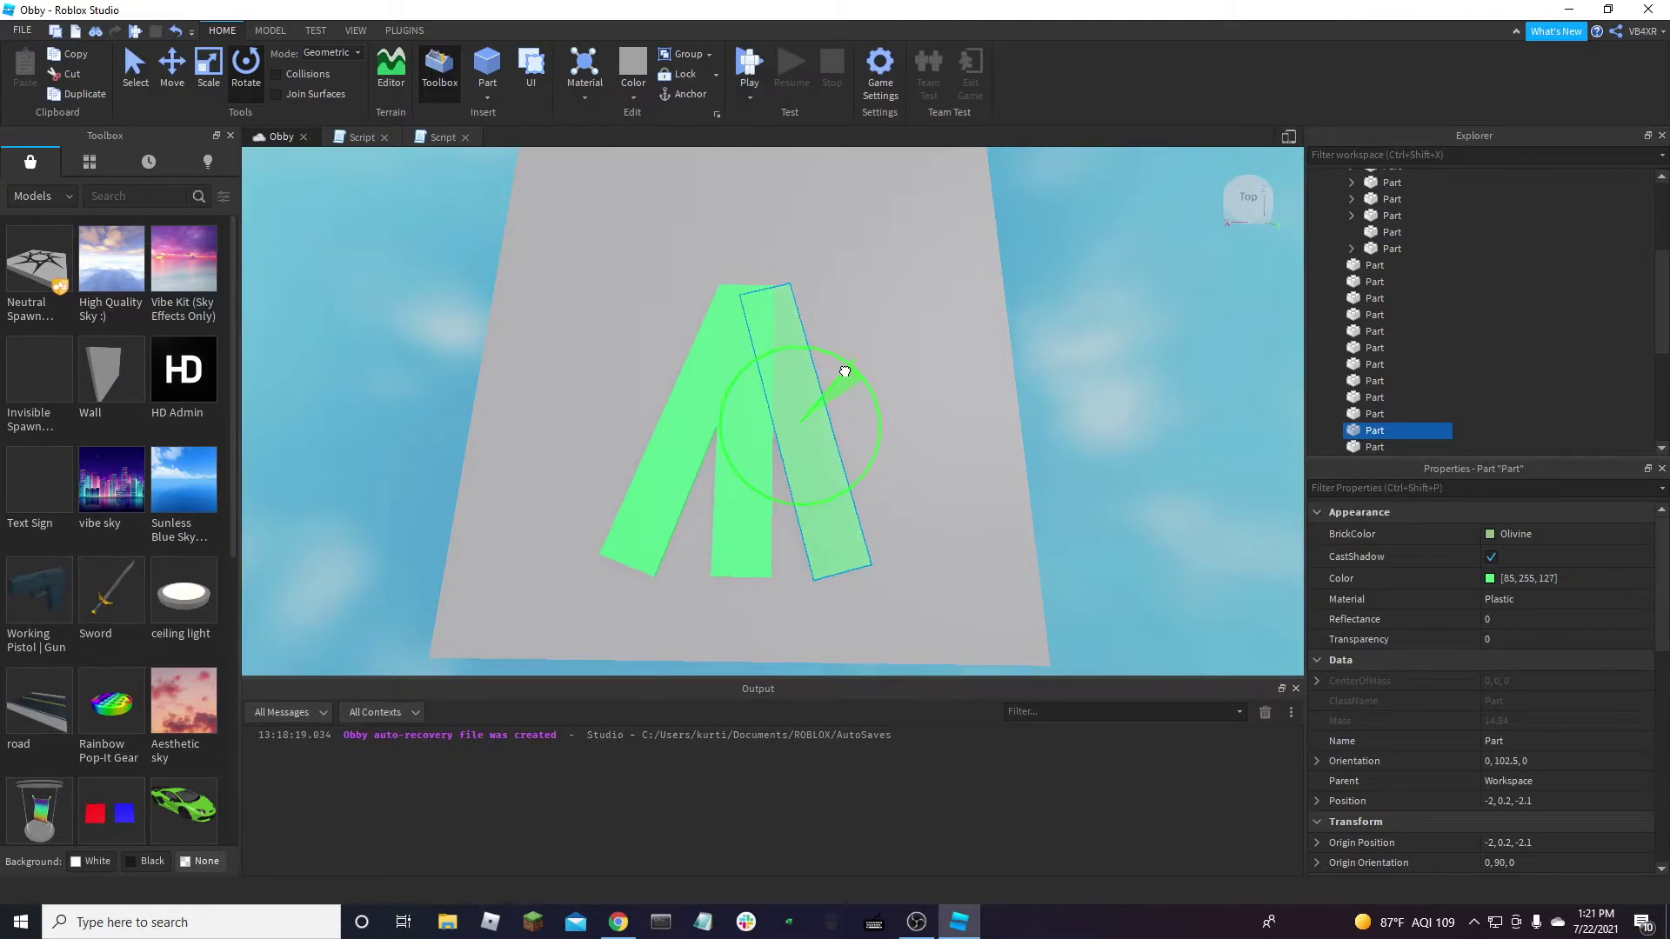
pyautogui.moveTo(841, 370); pyautogui.dragTo(843, 376)
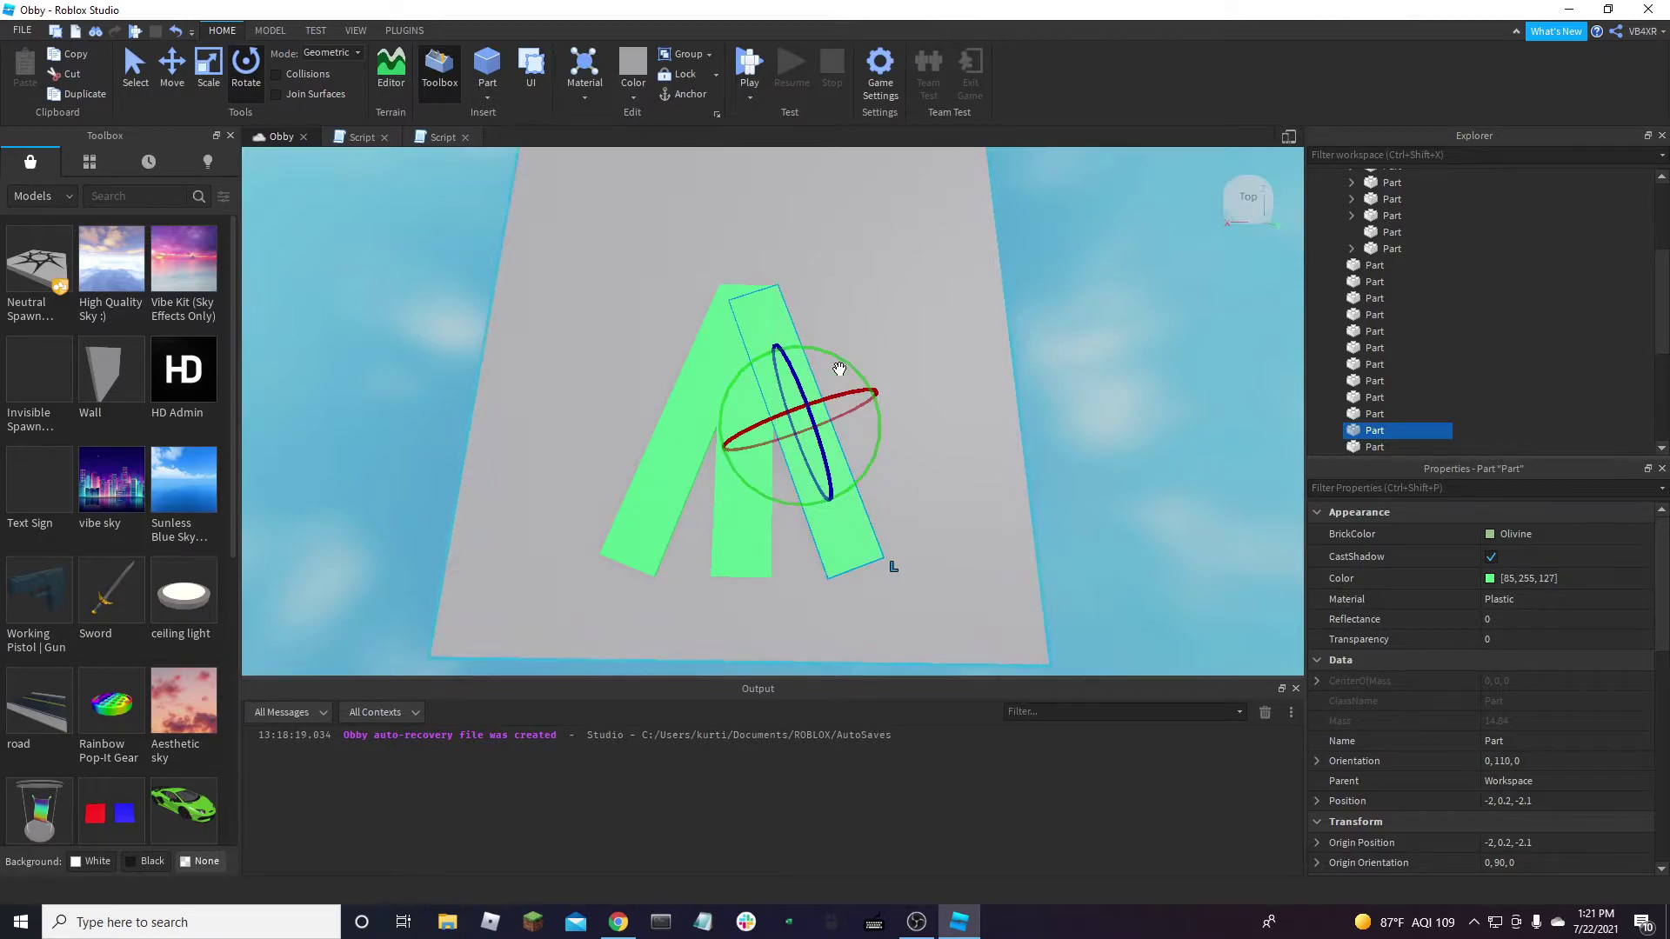
pyautogui.hotkey('ctrl', '2')
pyautogui.click(1074, 391)
pyautogui.scroll(-2, 1009, 474)
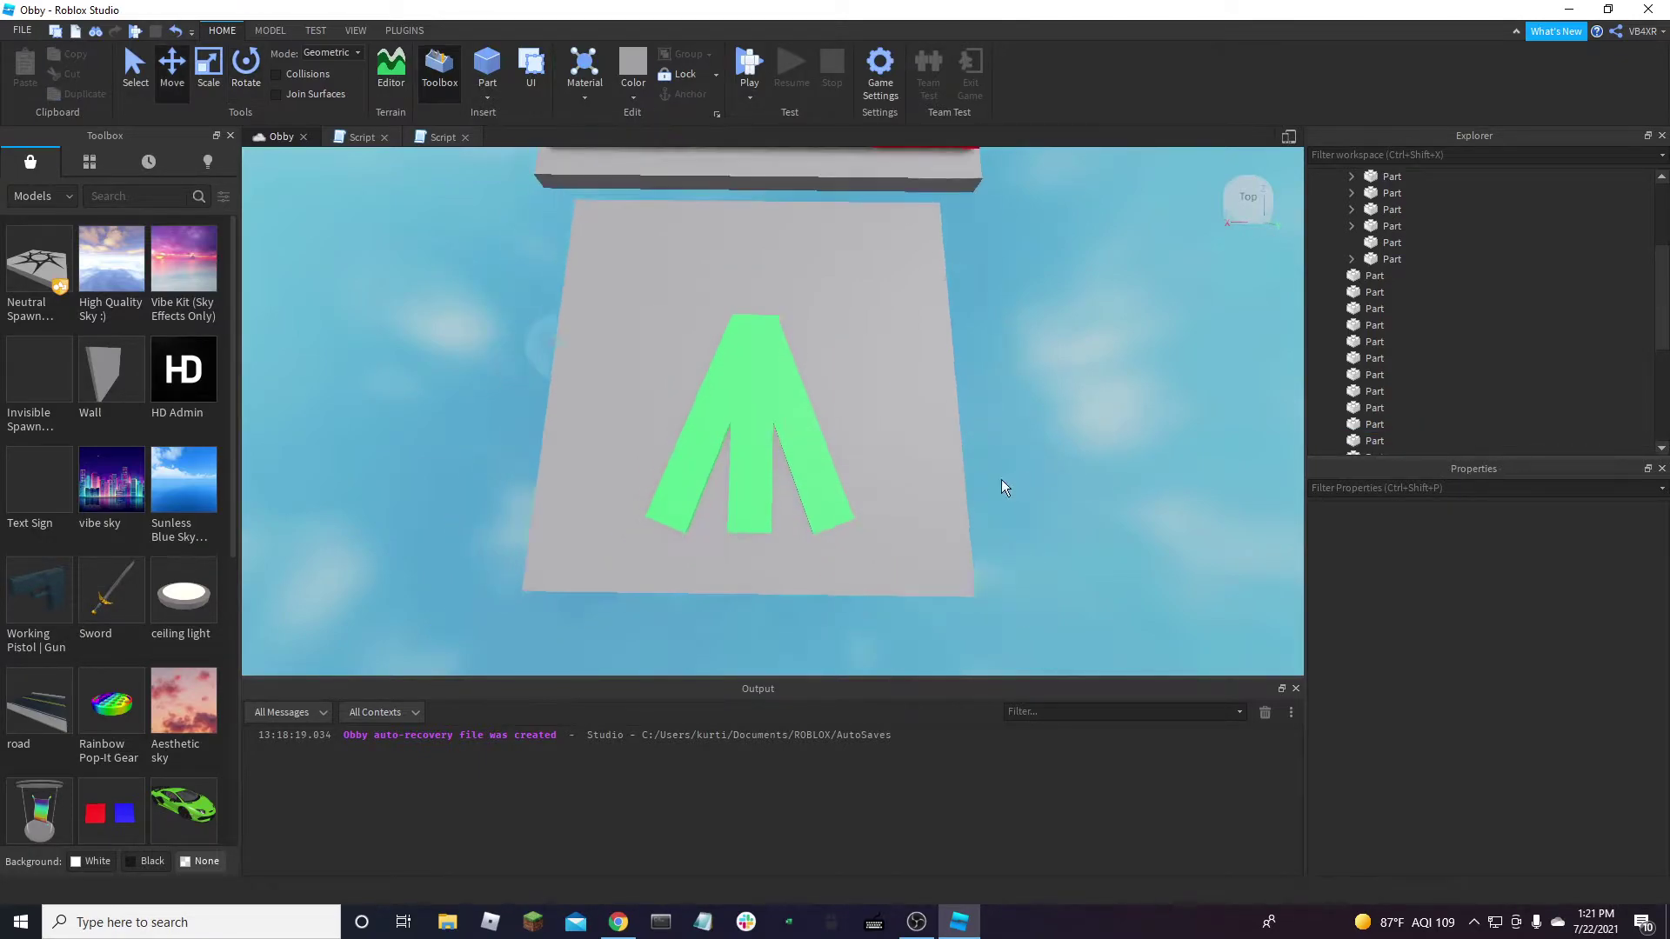
# Shorten the right arrowhead piece from its lower end to a size of 6.2, 1, 2
pyautogui.click(827, 470)
pyautogui.hotkey('ctrl', '3')
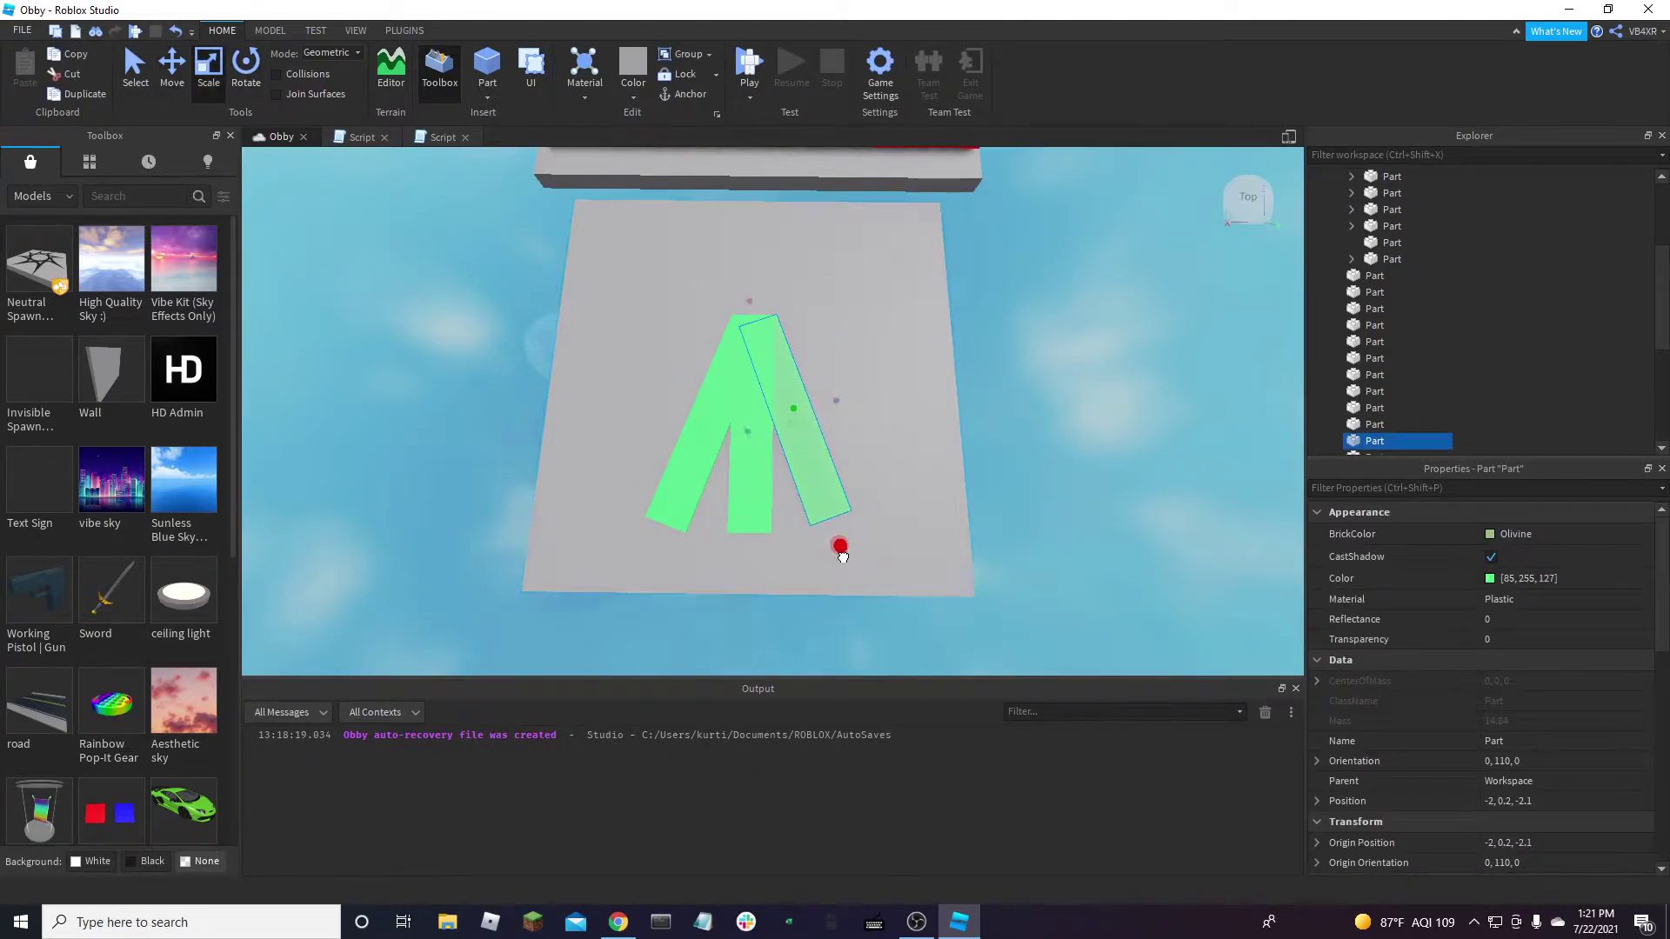
pyautogui.scroll(-8, 1526, 713)
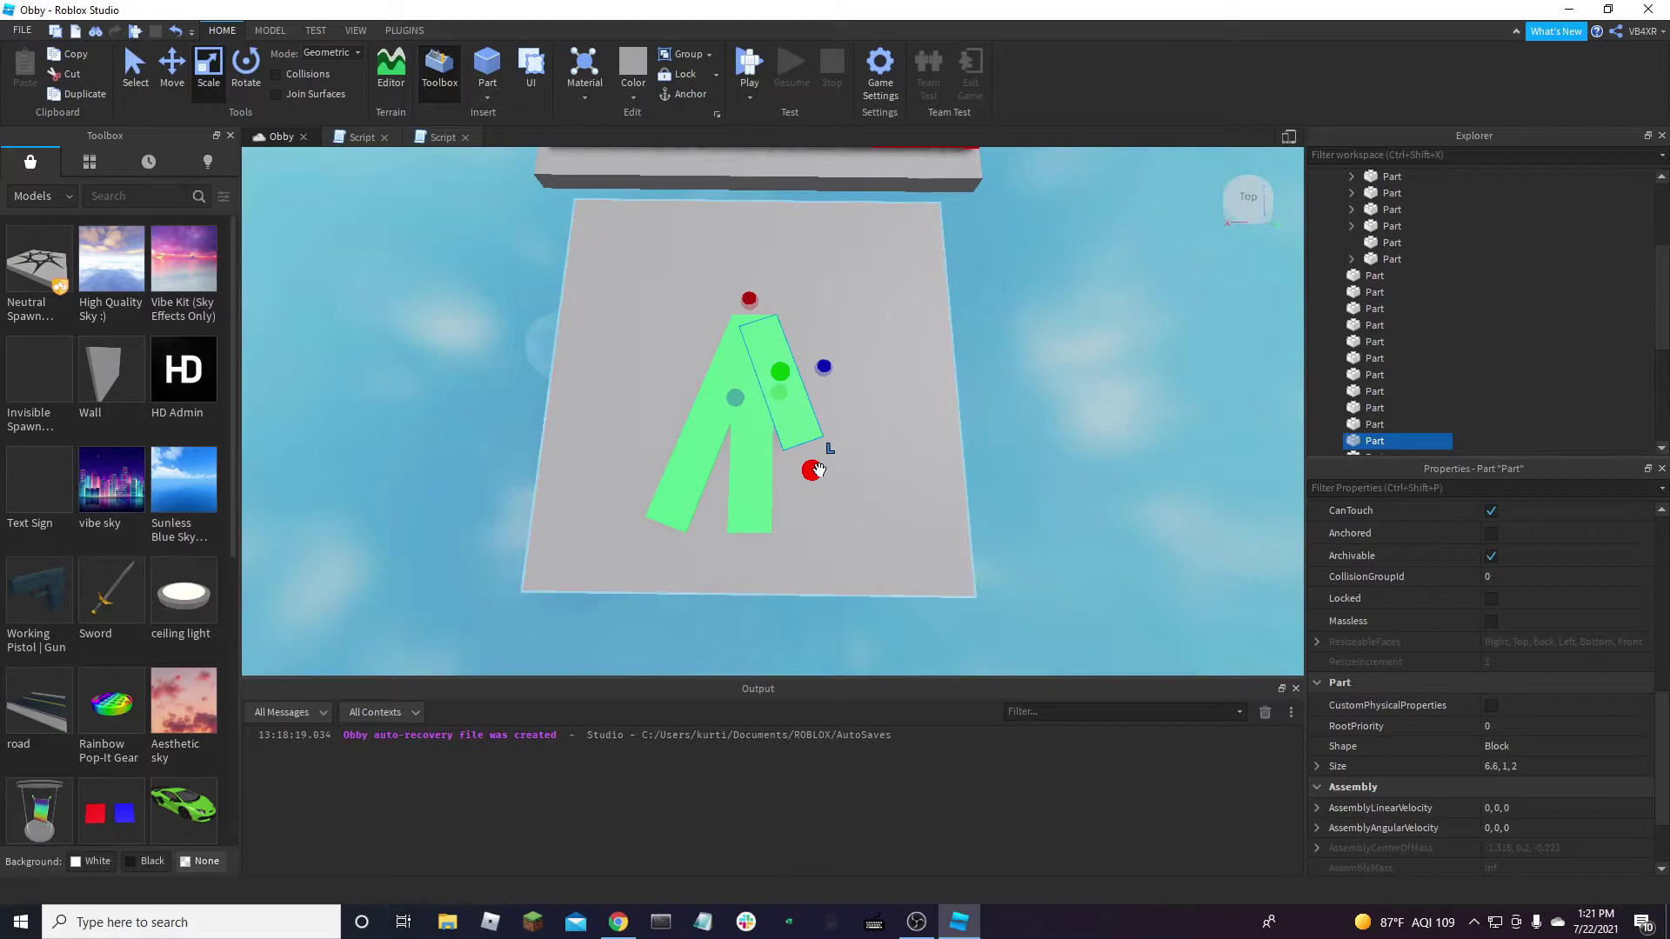
pyautogui.moveTo(821, 476); pyautogui.dragTo(809, 462)
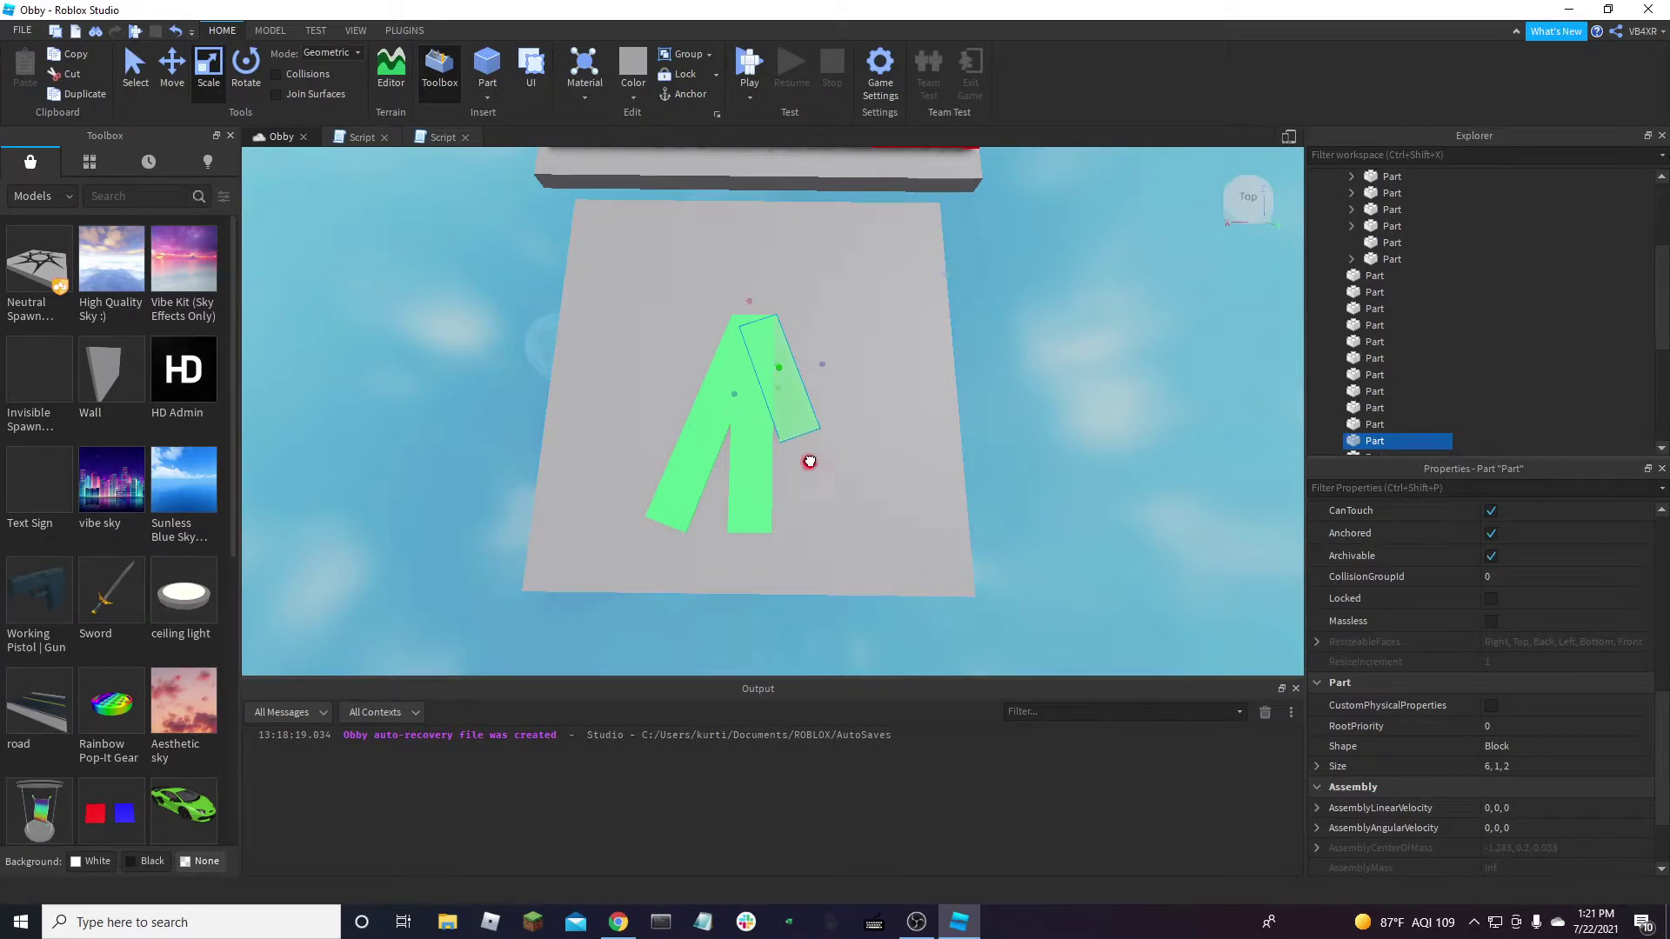
pyautogui.moveTo(811, 461); pyautogui.dragTo(809, 462)
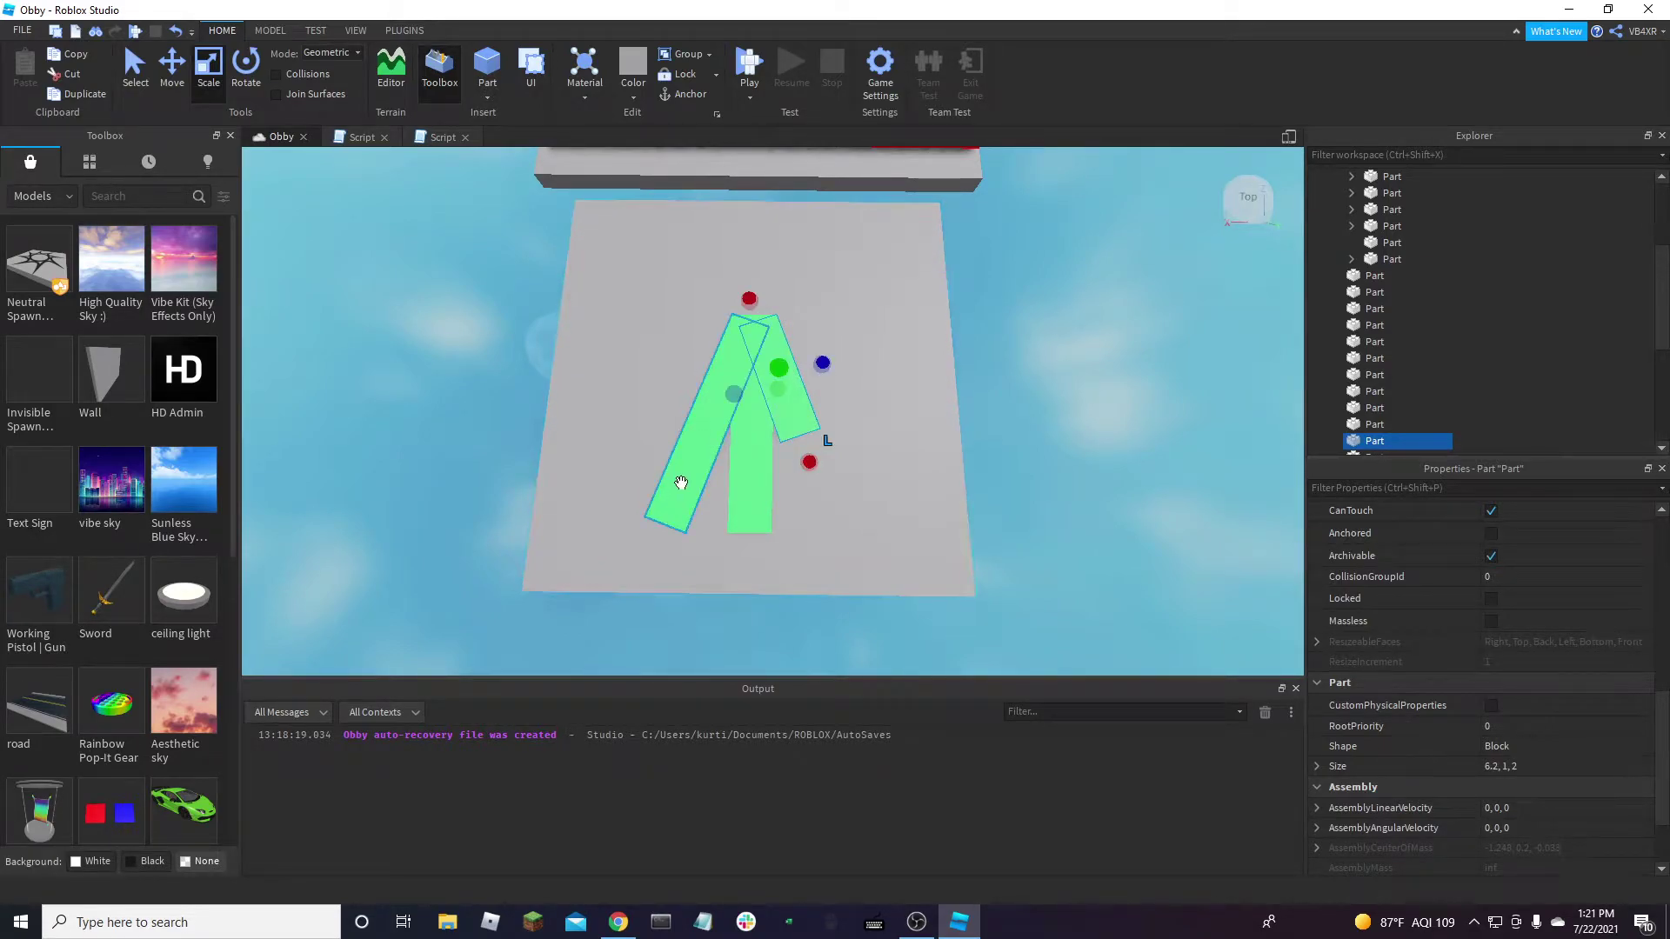
# Shorten the left arrowhead piece from its lower end to a size of 6.2, 1, 2
pyautogui.click(681, 483)
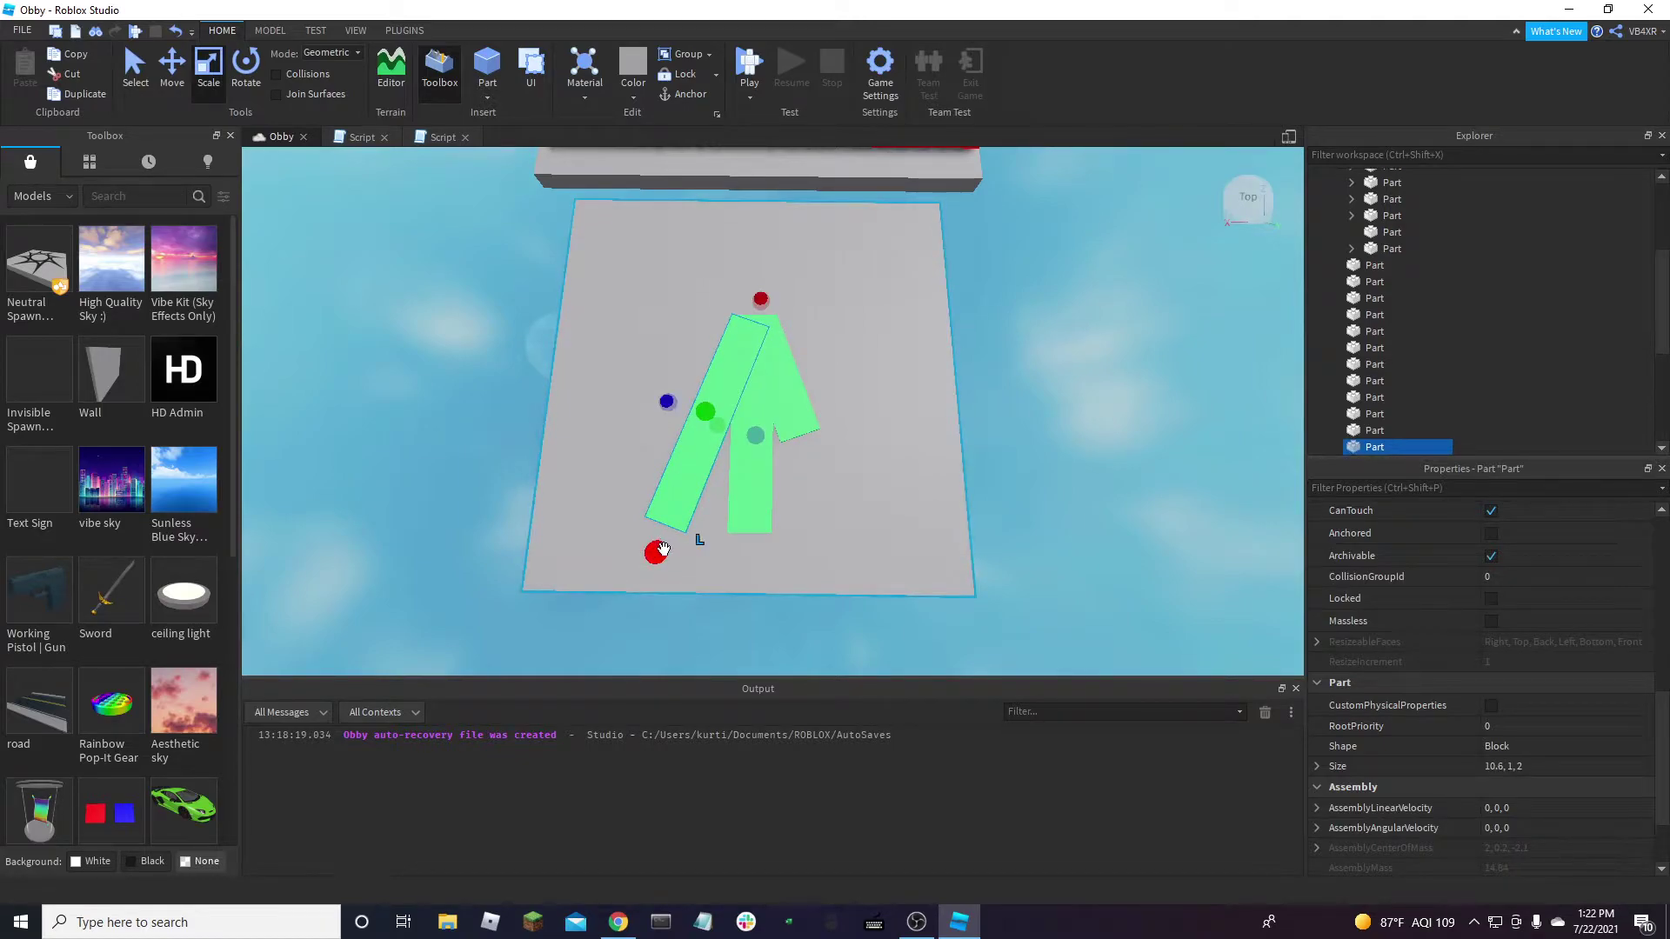
pyautogui.moveTo(662, 550); pyautogui.dragTo(694, 497)
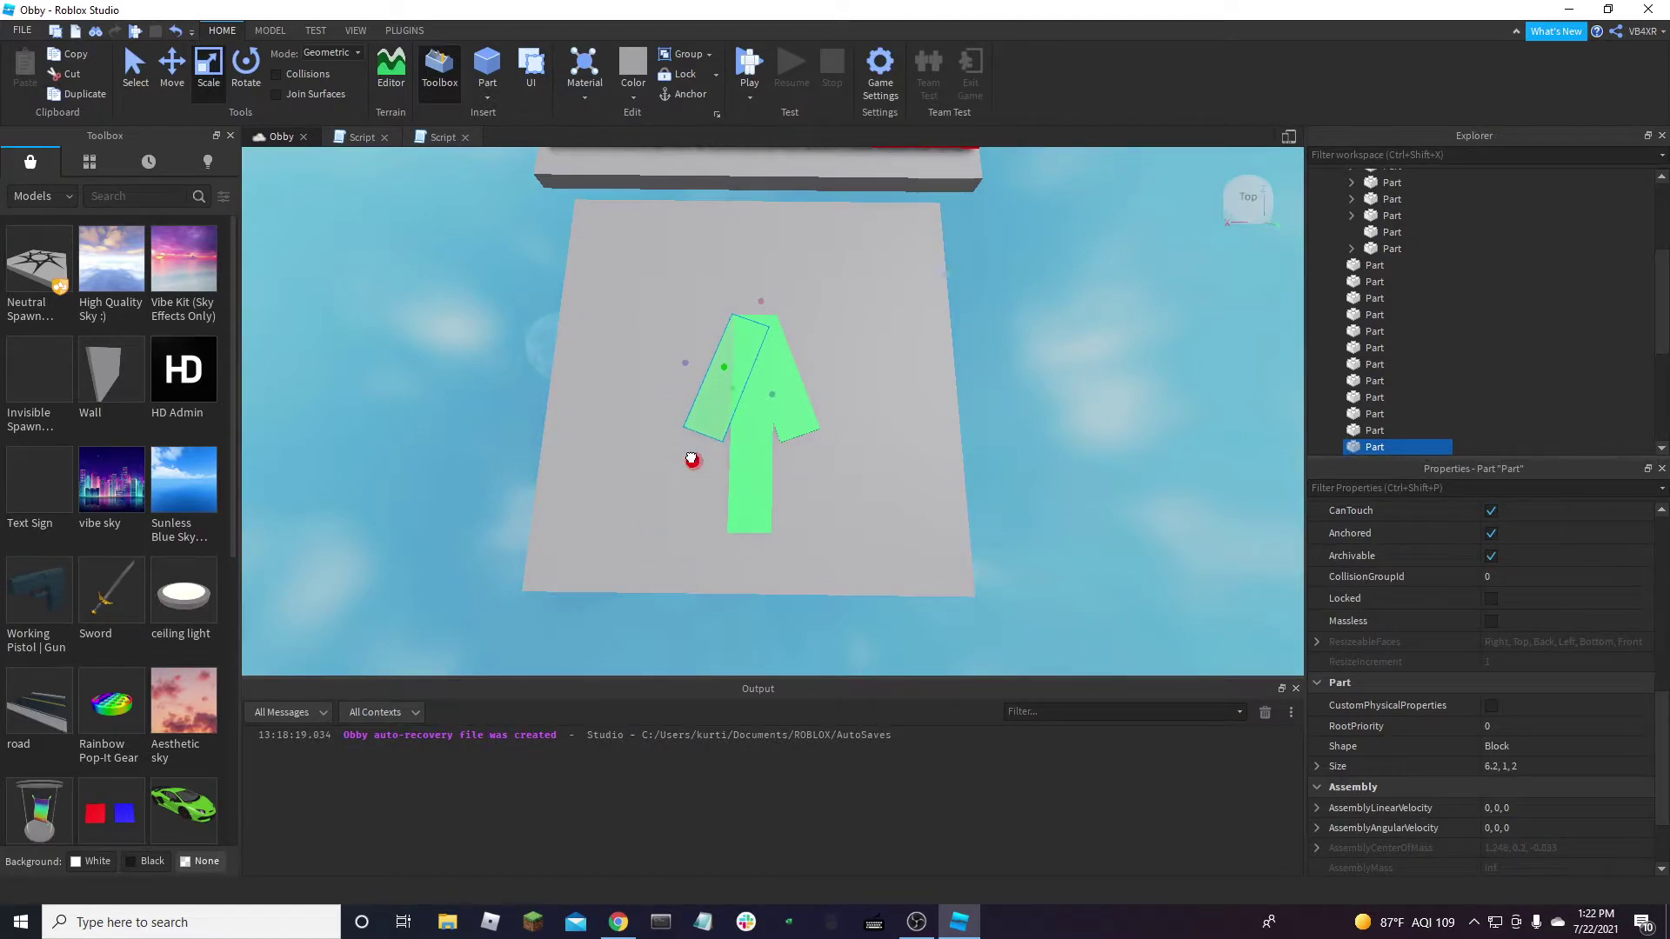
pyautogui.click(1136, 509)
pyautogui.scroll(-6, 1136, 509)
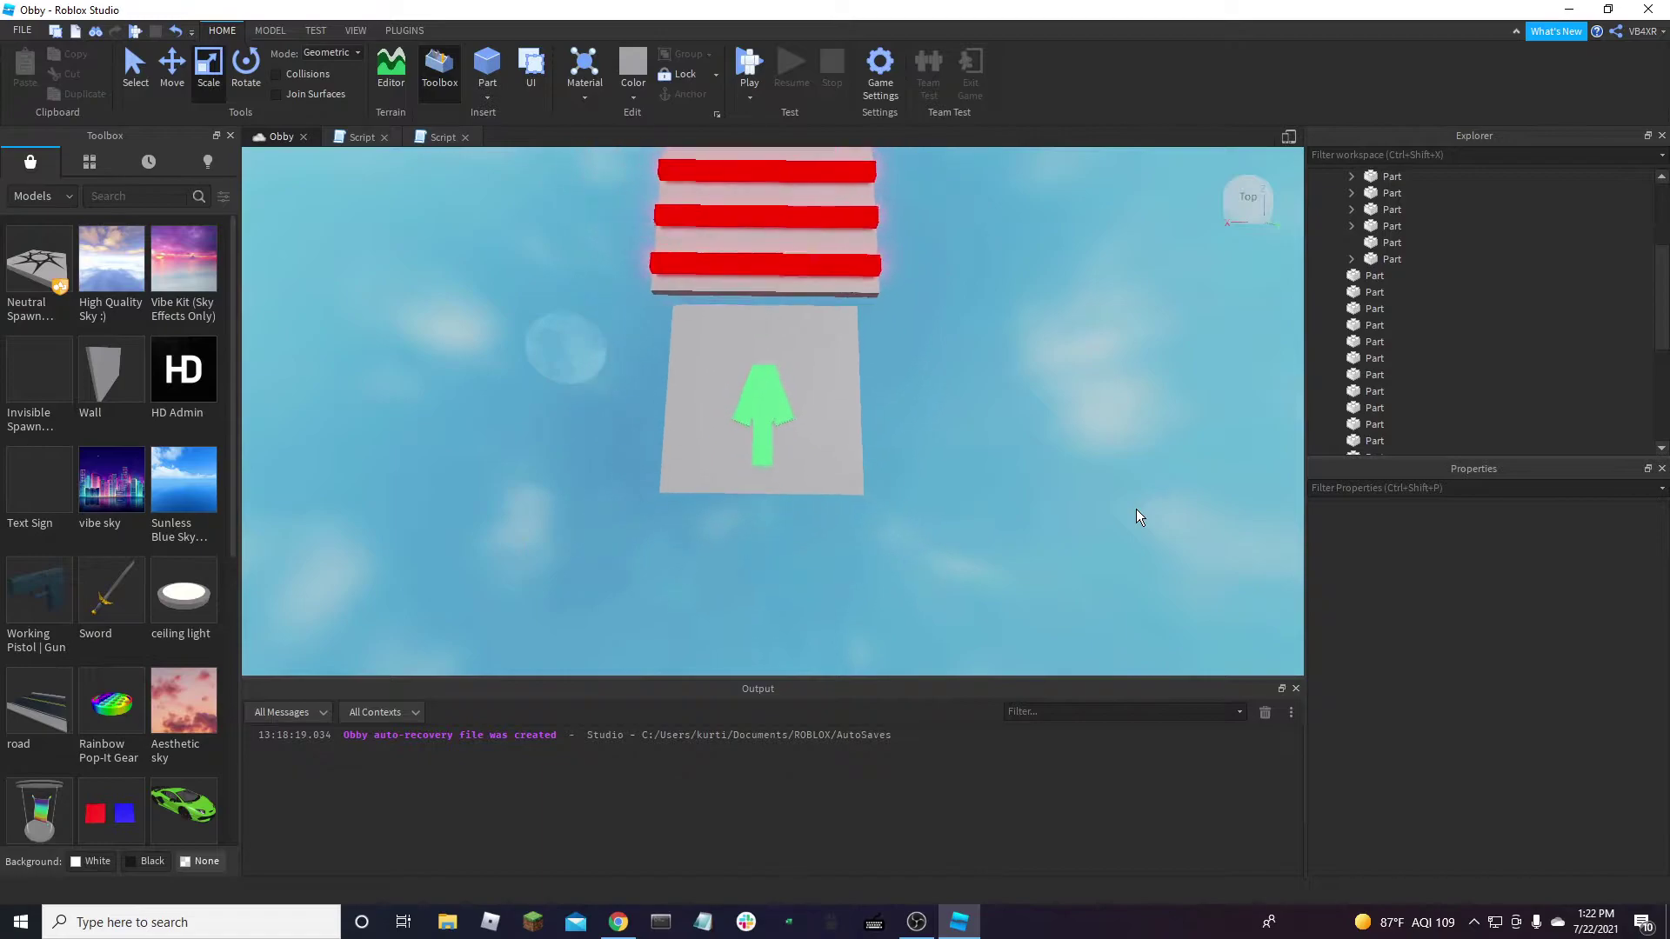
pyautogui.rightClick(1135, 509)
pyautogui.click(989, 550)
pyautogui.scroll(5, 989, 549)
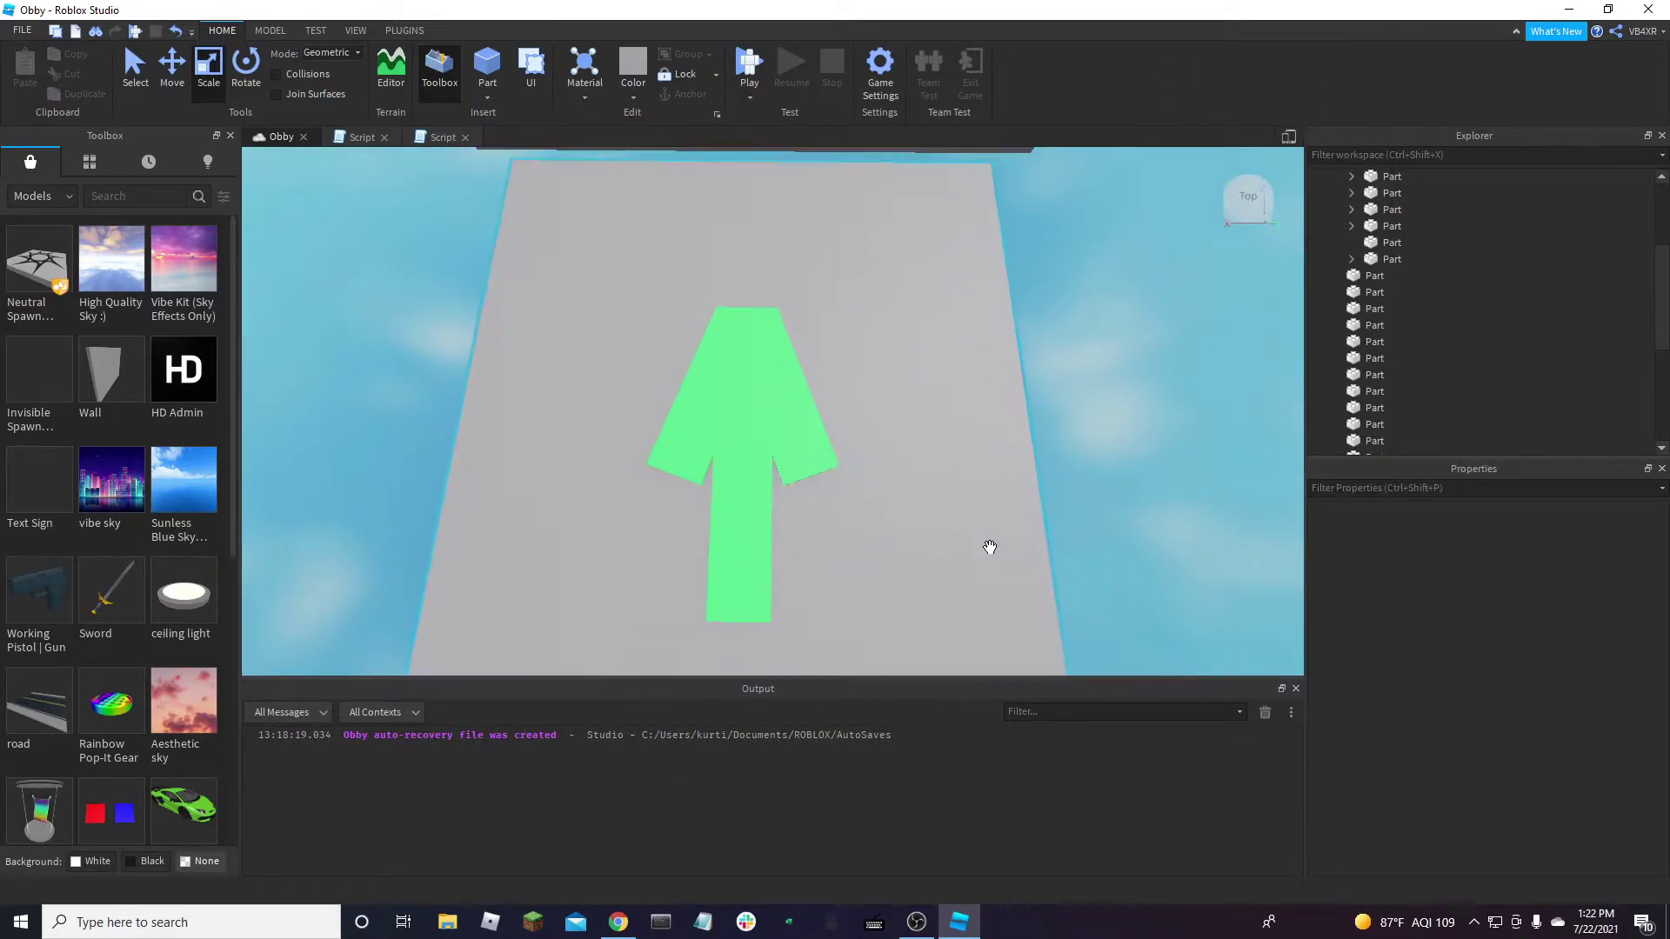
# Narrow the right arrowhead piece from its inner side to a size of 6.2, 1, 1.4
pyautogui.click(809, 484)
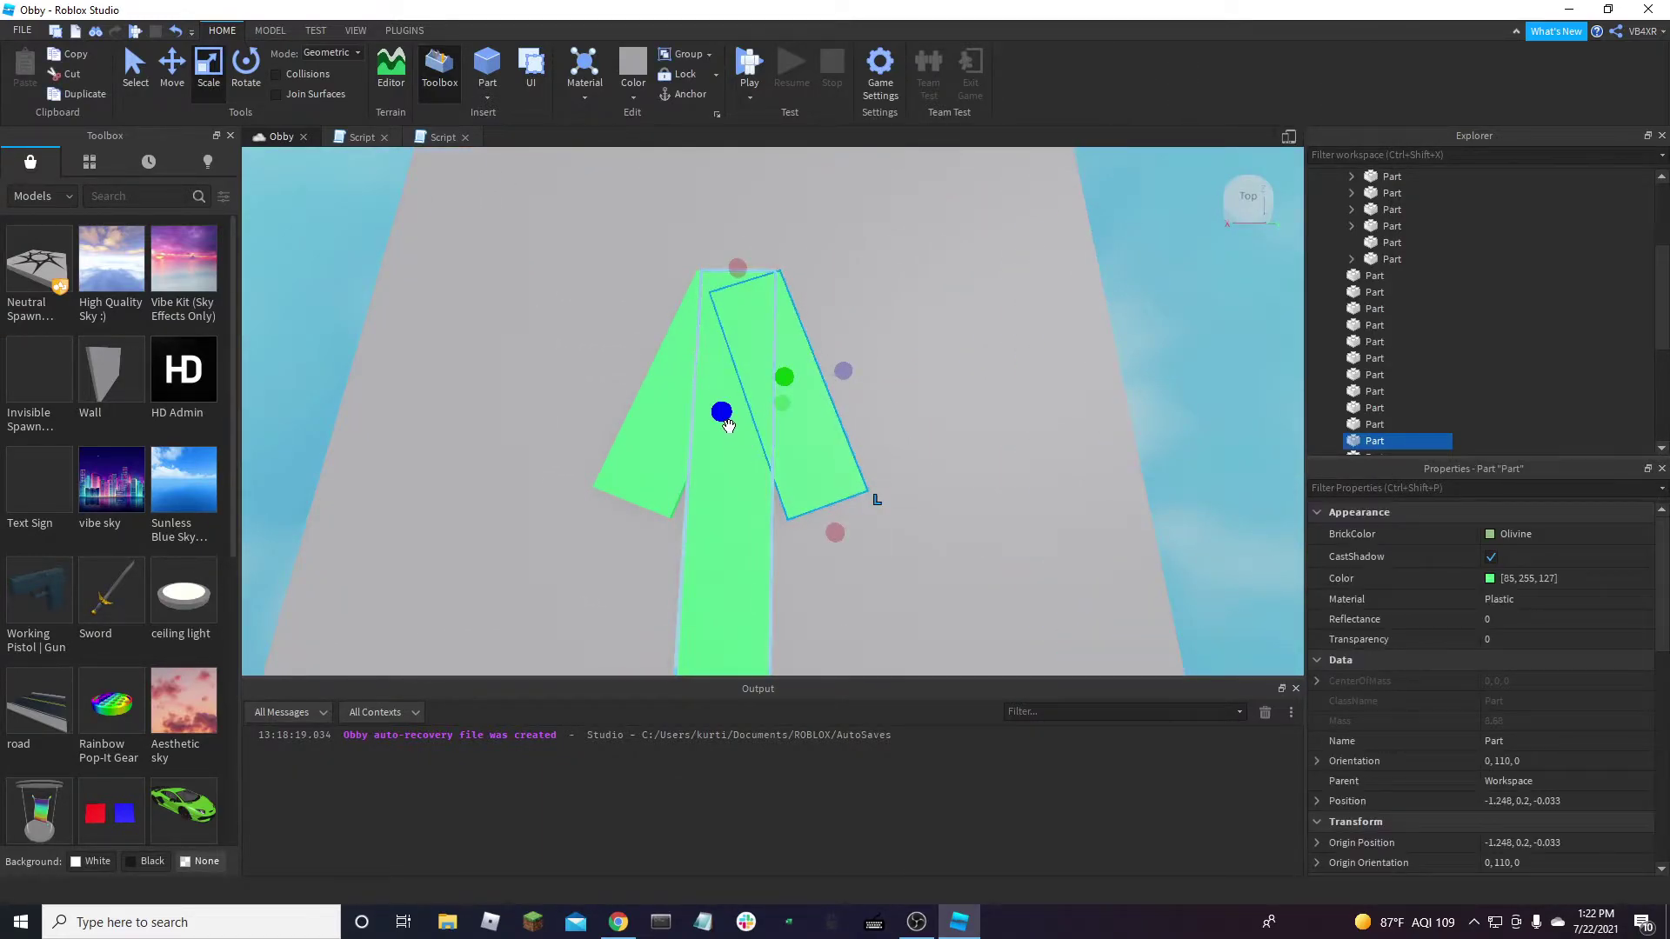
pyautogui.scroll(-8, 1521, 644)
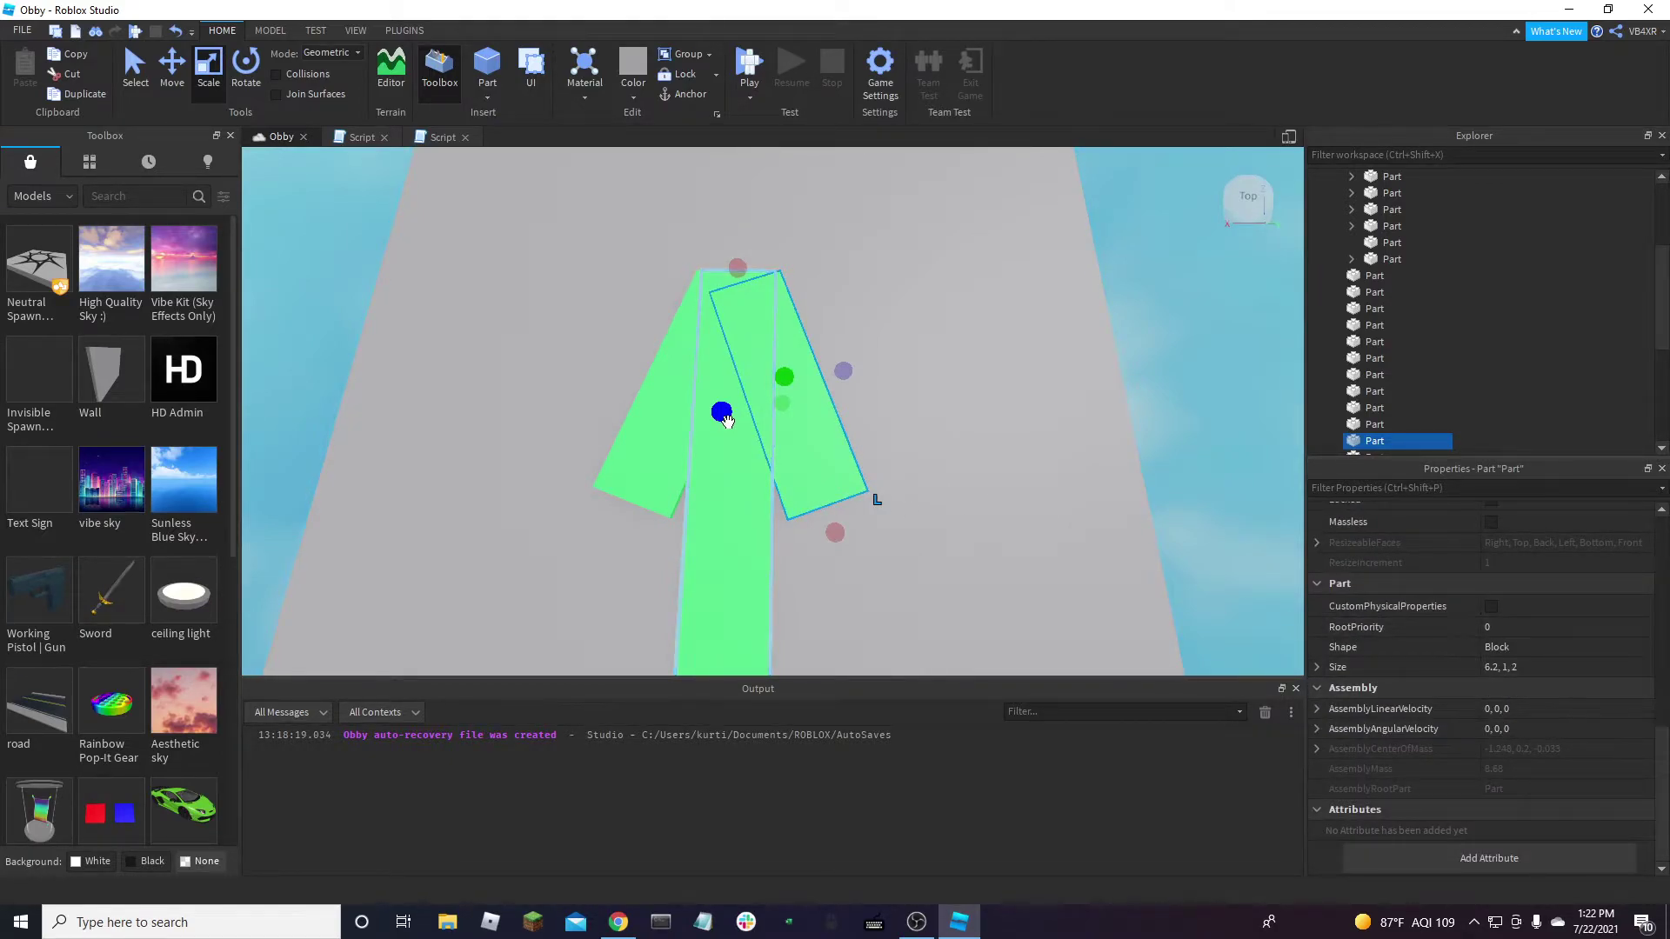
pyautogui.moveTo(742, 422); pyautogui.dragTo(760, 420)
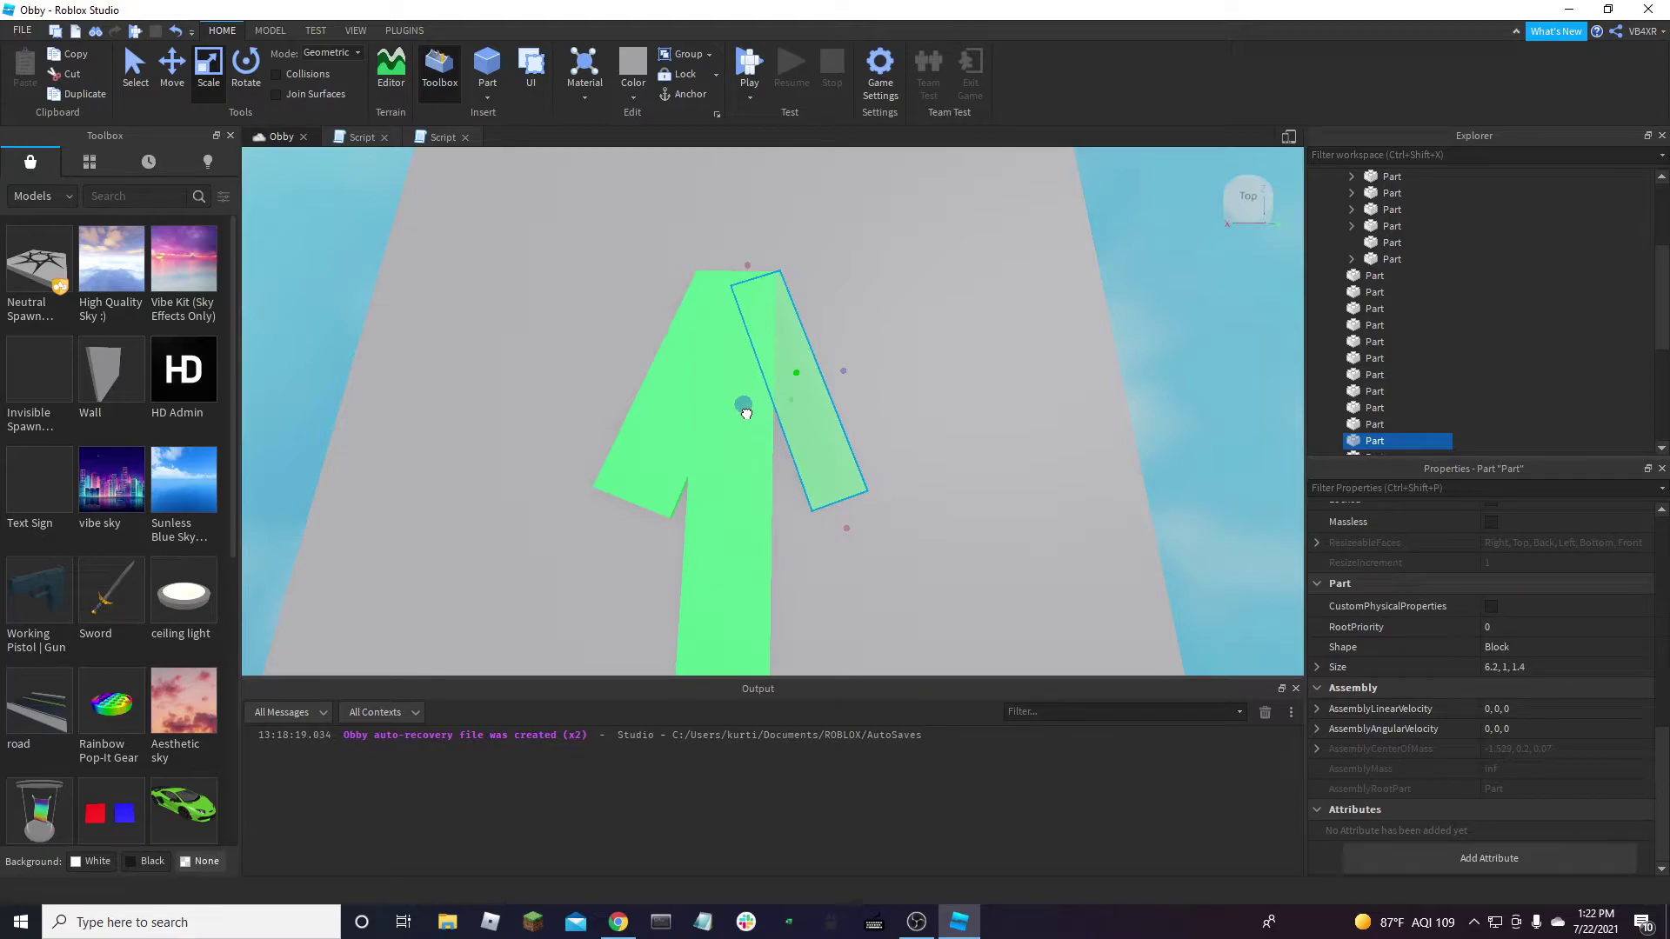
# Narrow the left arrowhead piece from its inner side to match the right piece's width
pyautogui.click(663, 427)
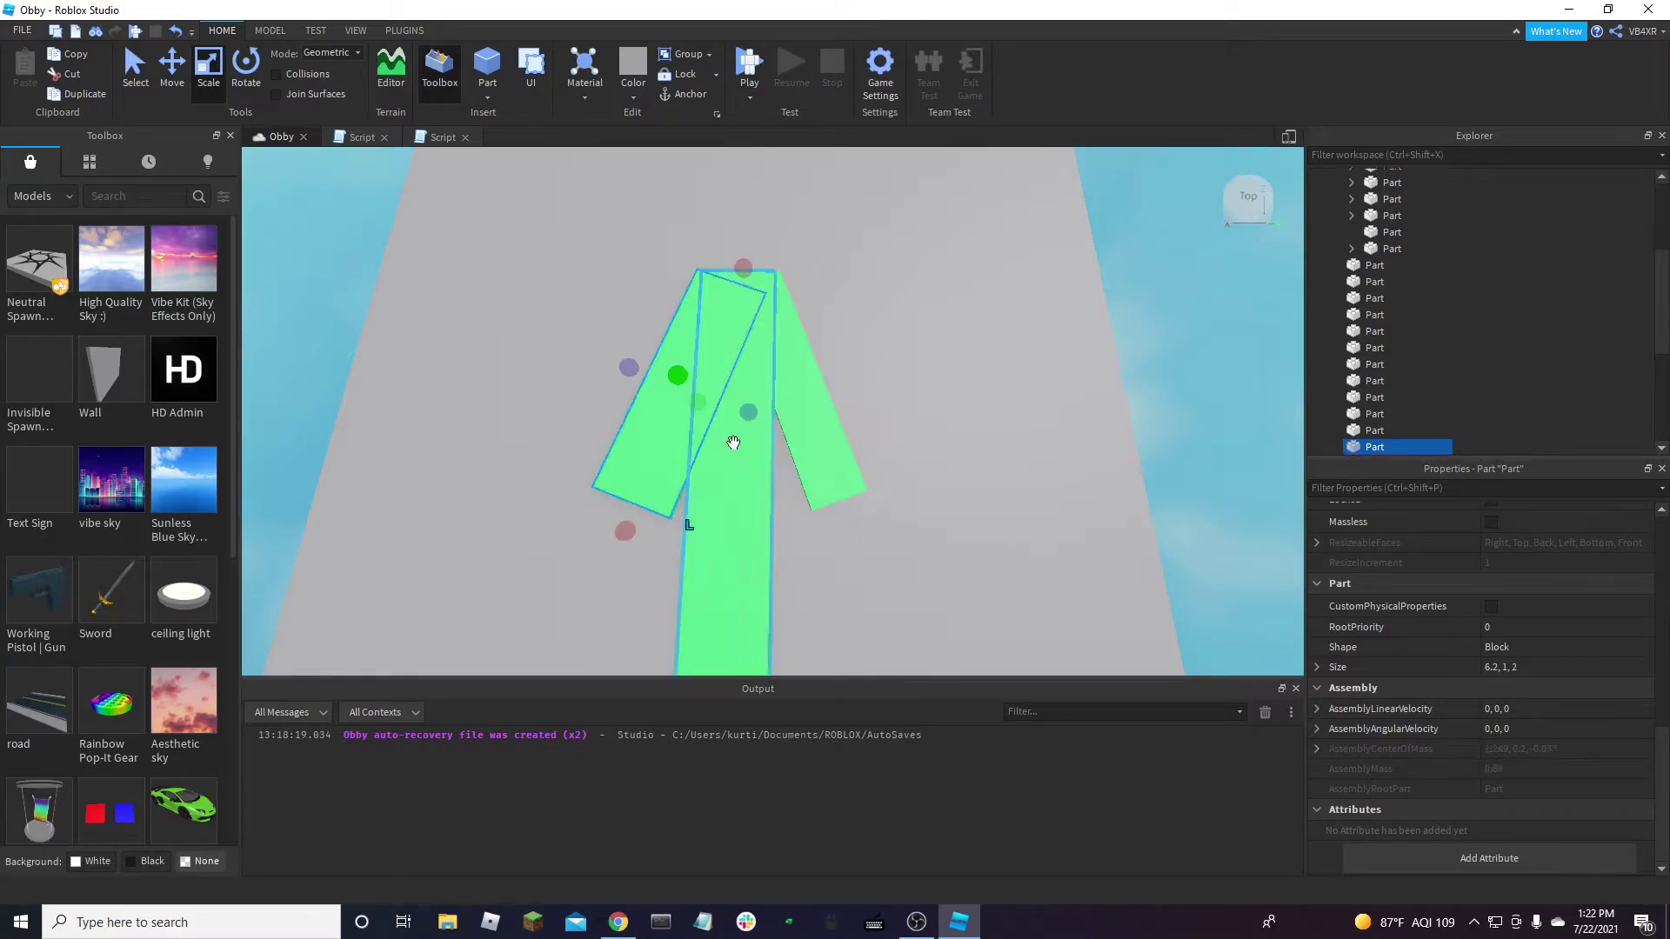
pyautogui.moveTo(753, 416); pyautogui.dragTo(732, 410)
pyautogui.scroll(-5, 1185, 383)
pyautogui.click(1171, 388)
pyautogui.scroll(5, 1170, 388)
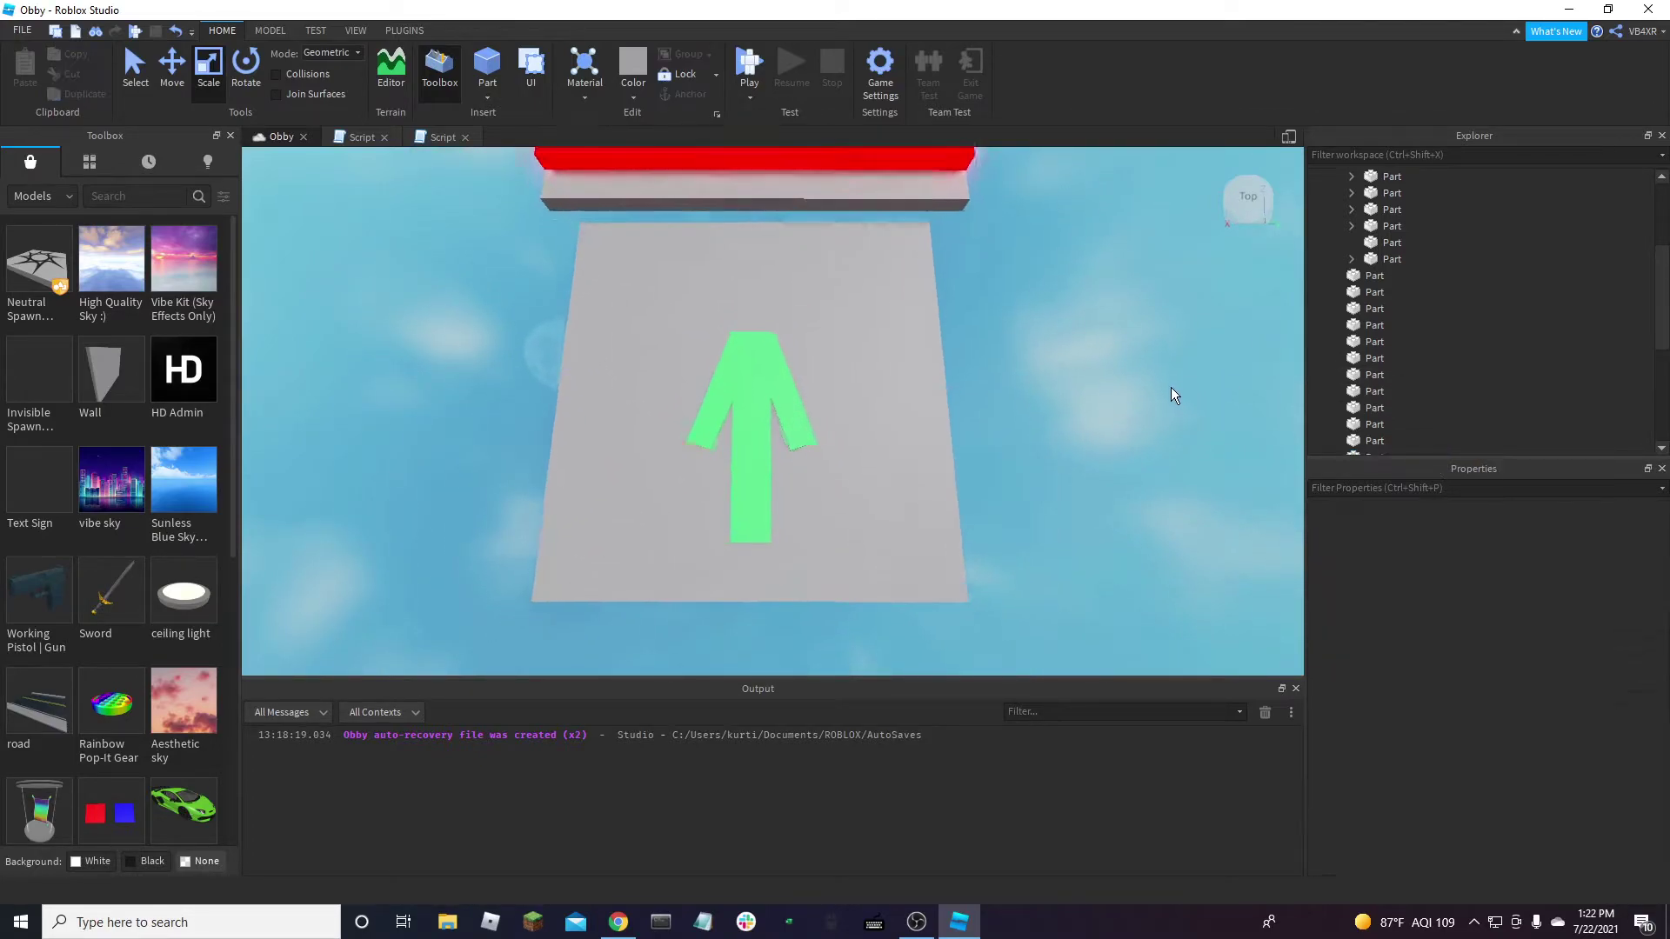
# Group the green shaft and both arrowhead pieces into a single model
pyautogui.click(750, 454)
pyautogui.keyDown('ctrl'); pyautogui.click(798, 435); pyautogui.keyUp('ctrl')
pyautogui.keyDown('ctrl'); pyautogui.click(670, 377); pyautogui.keyUp('ctrl')
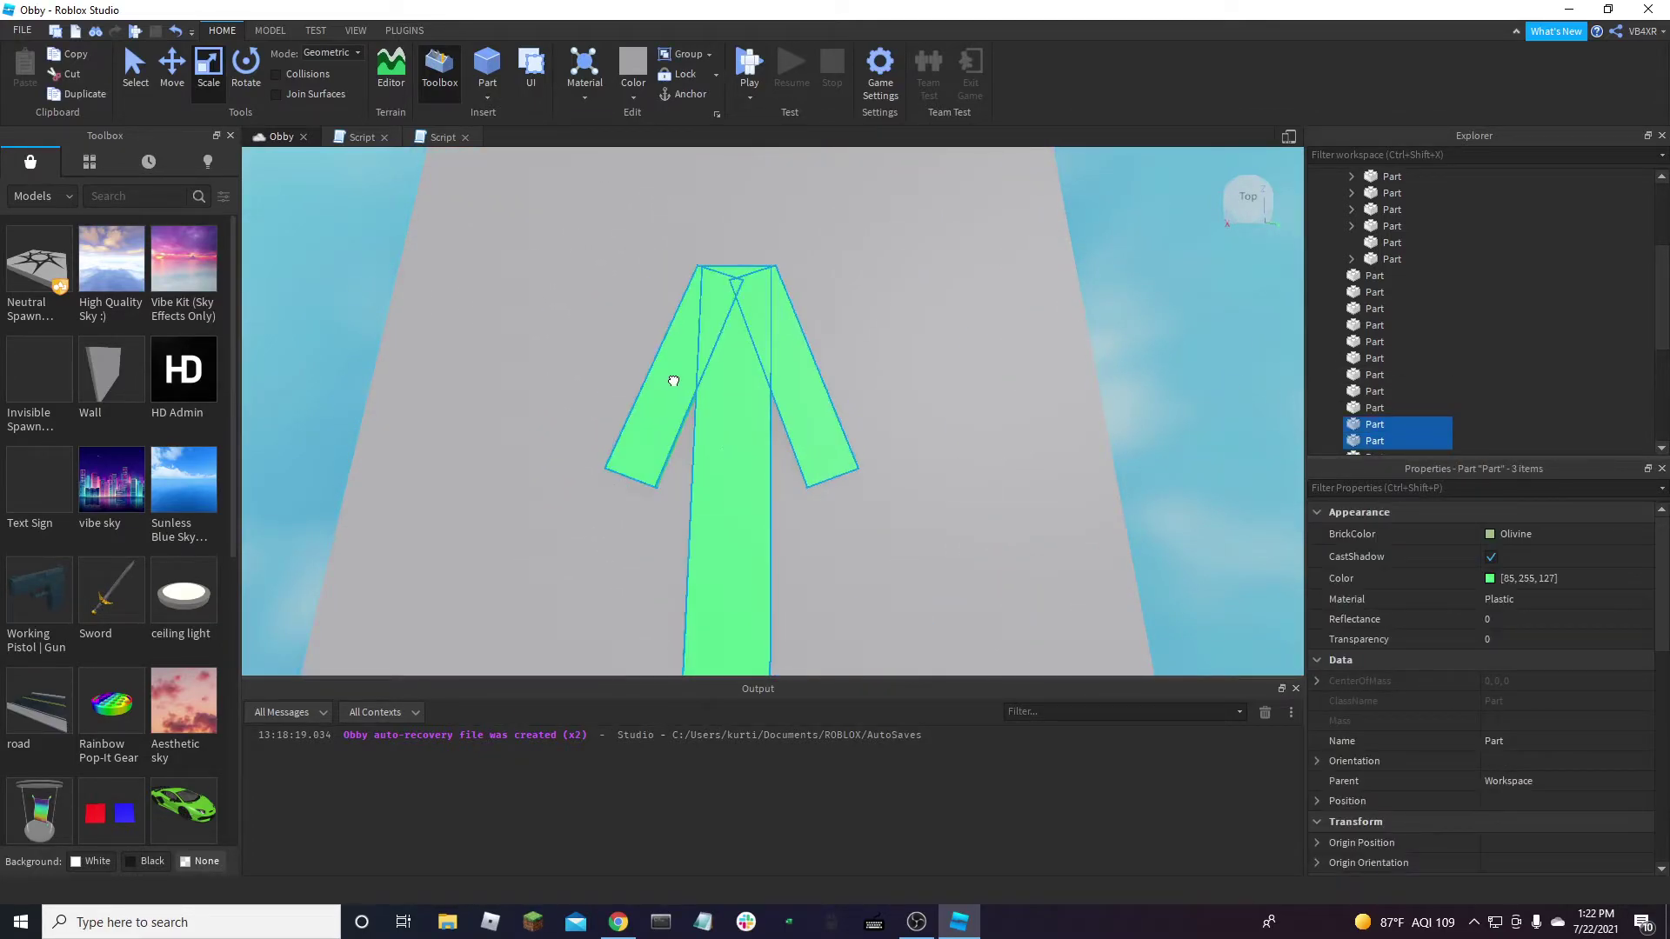
pyautogui.click(1197, 377)
pyautogui.click(791, 393)
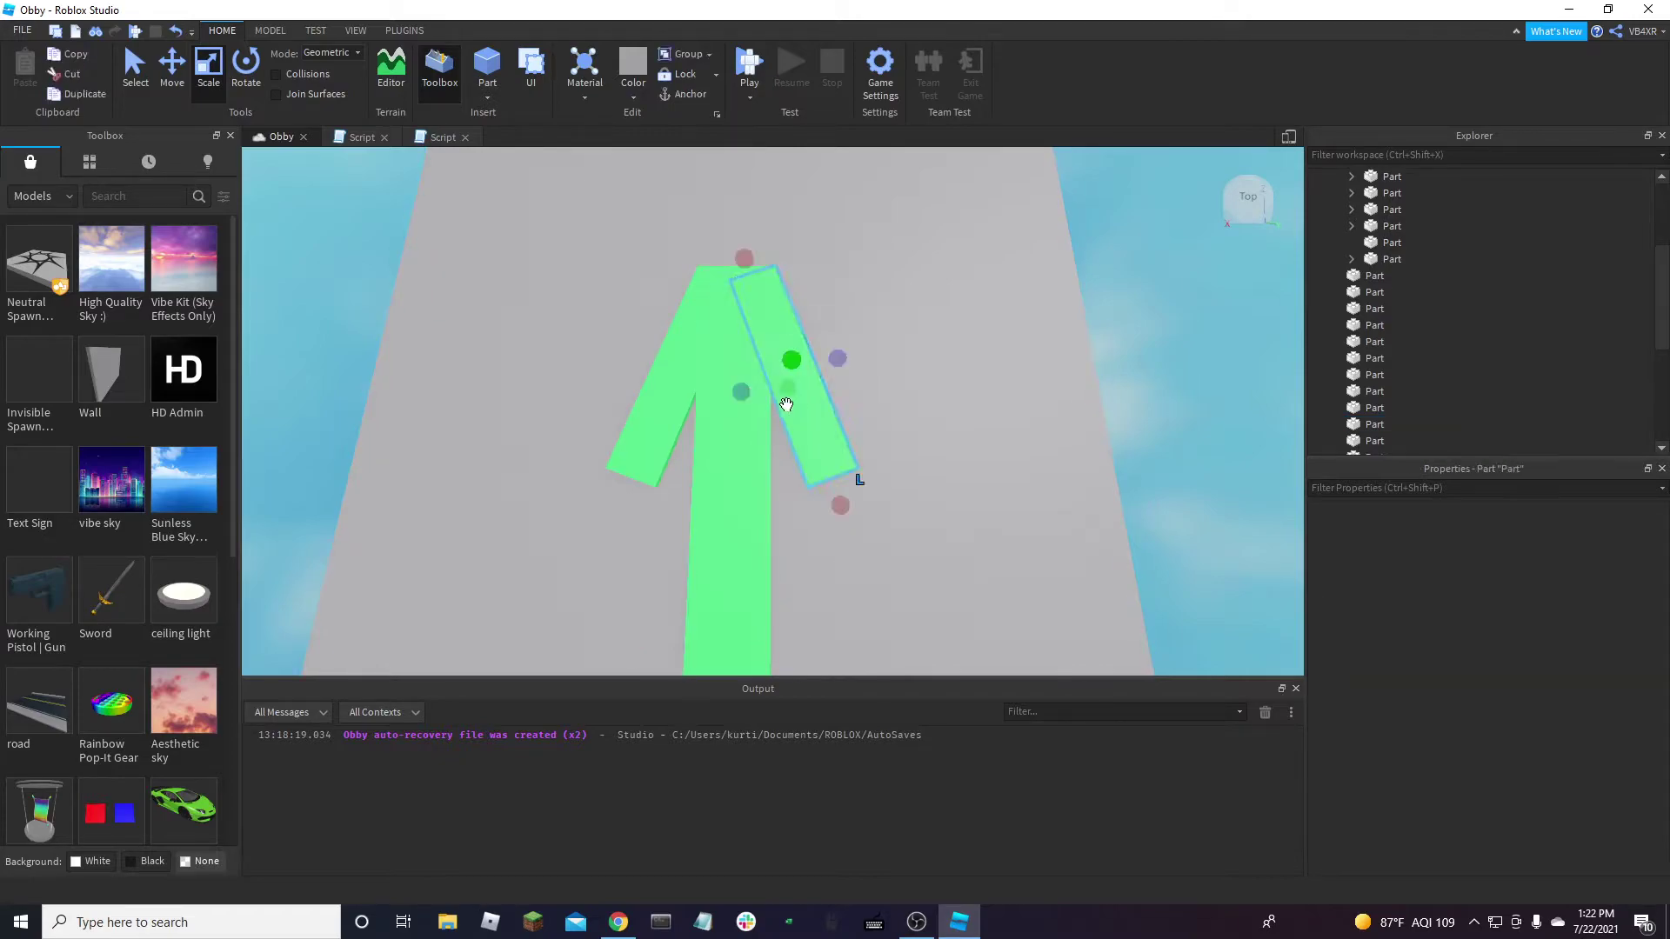
pyautogui.keyDown('ctrl'); pyautogui.click(681, 383); pyautogui.keyUp('ctrl')
pyautogui.keyDown('ctrl'); pyautogui.click(745, 585); pyautogui.keyUp('ctrl')
pyautogui.scroll(-5, 987, 503)
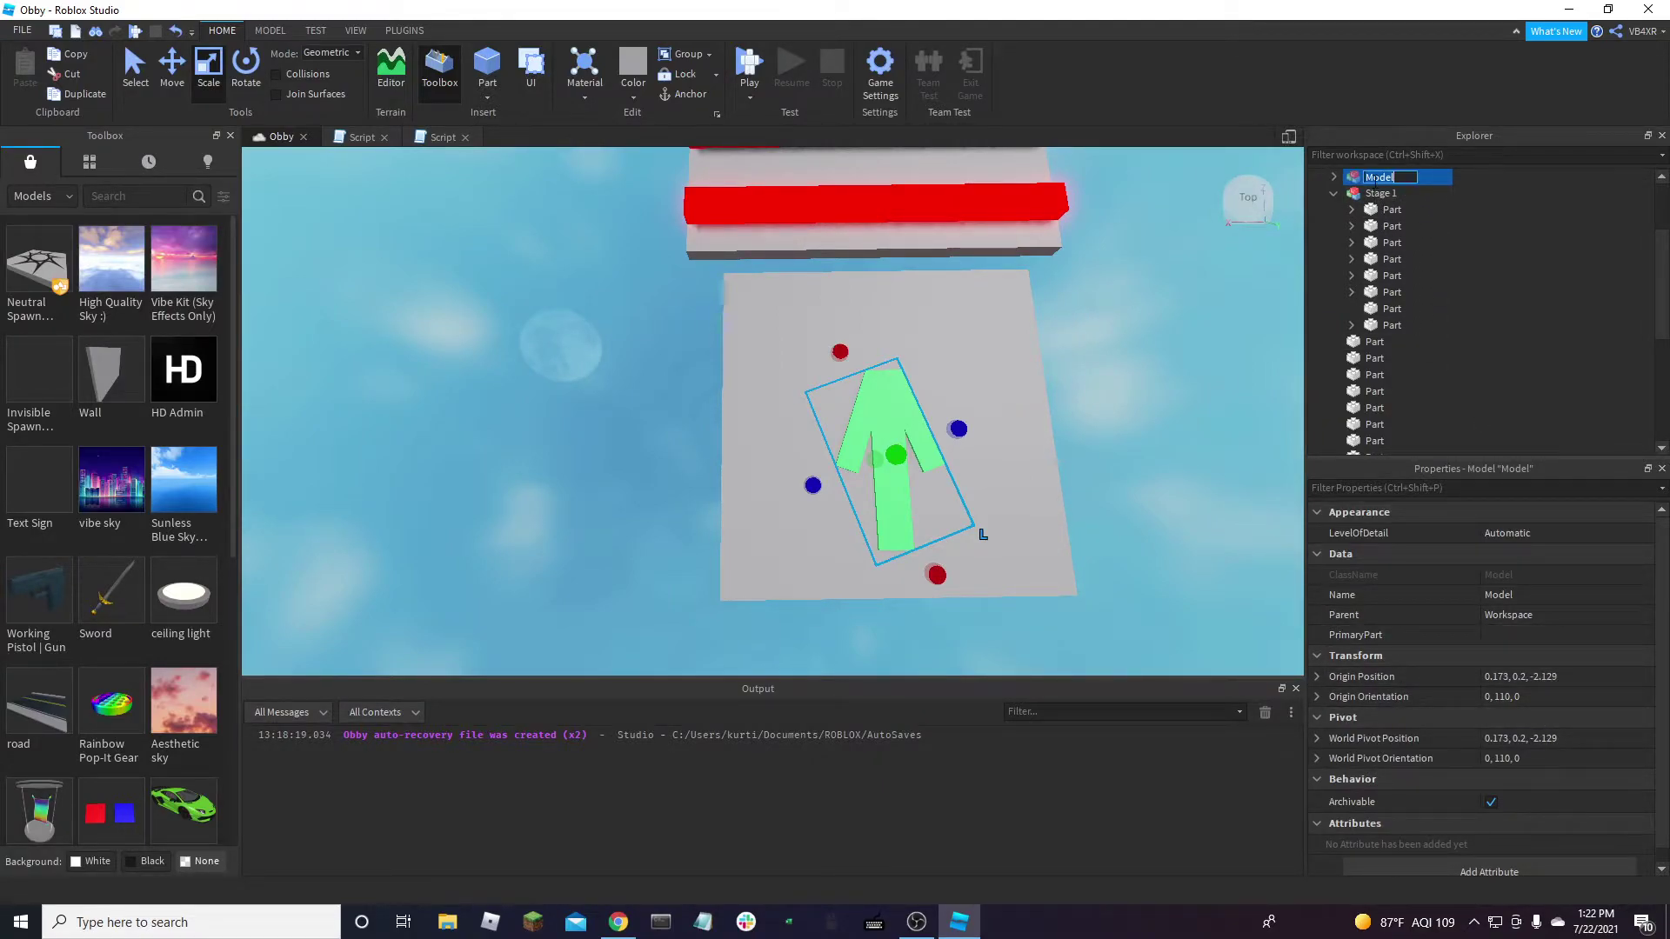
# Rename the grouped arrow model as 1
pyautogui.write('Arr')
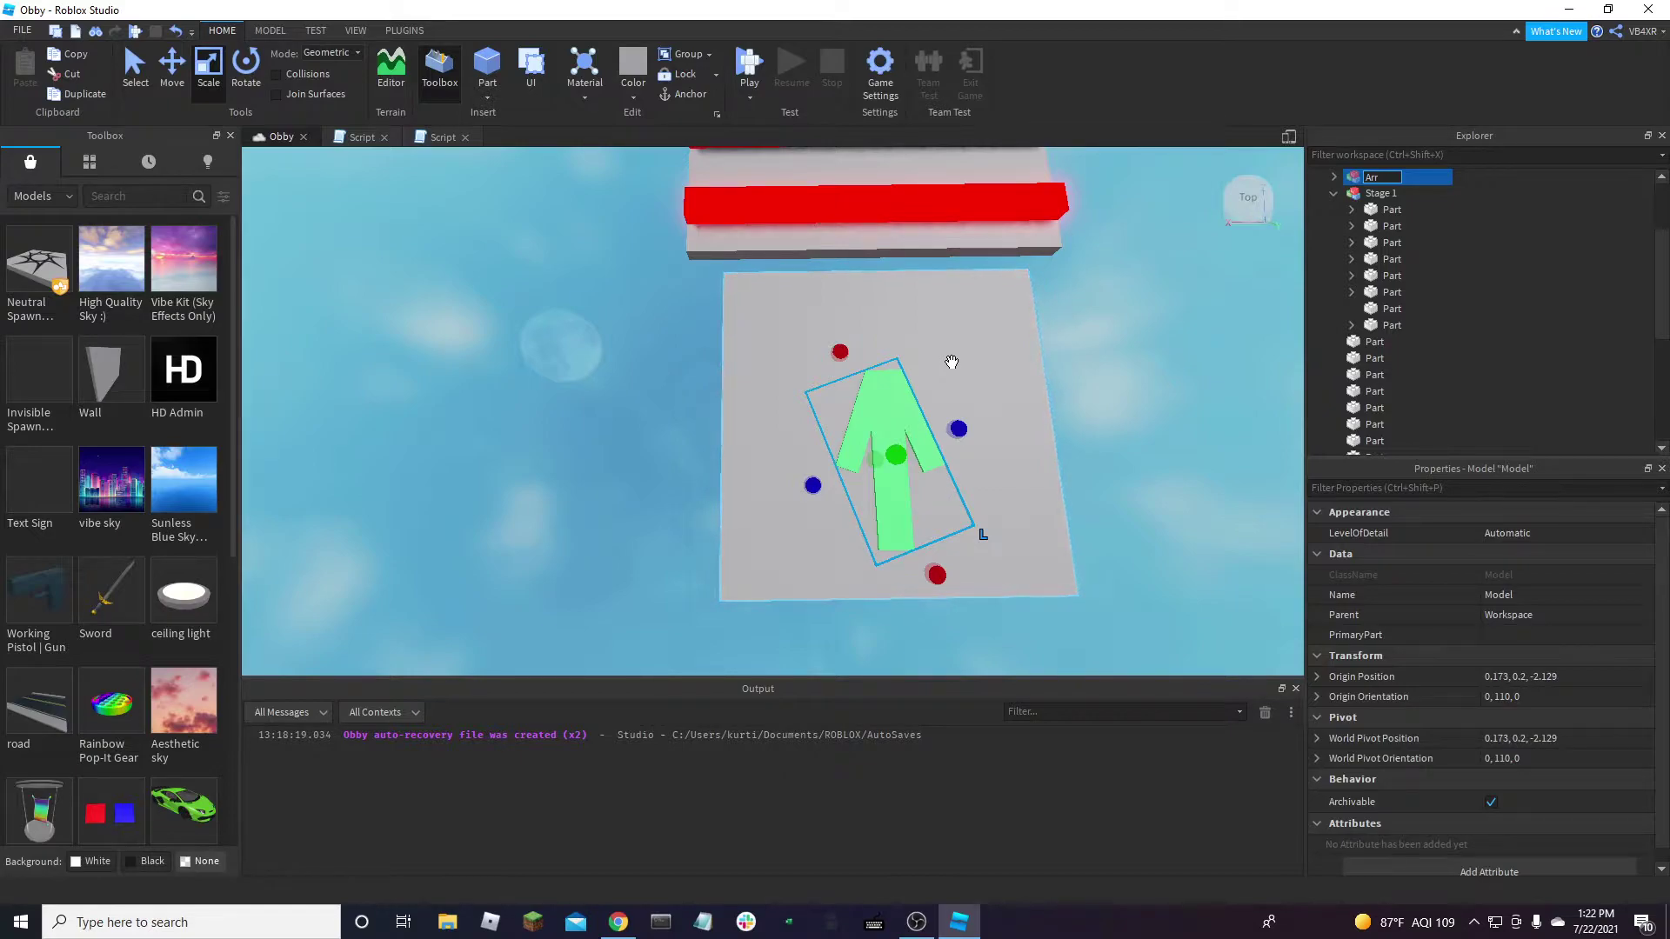
pyautogui.press('BackSpace')
pyautogui.press('BackSpace')
pyautogui.press('BackSpace')
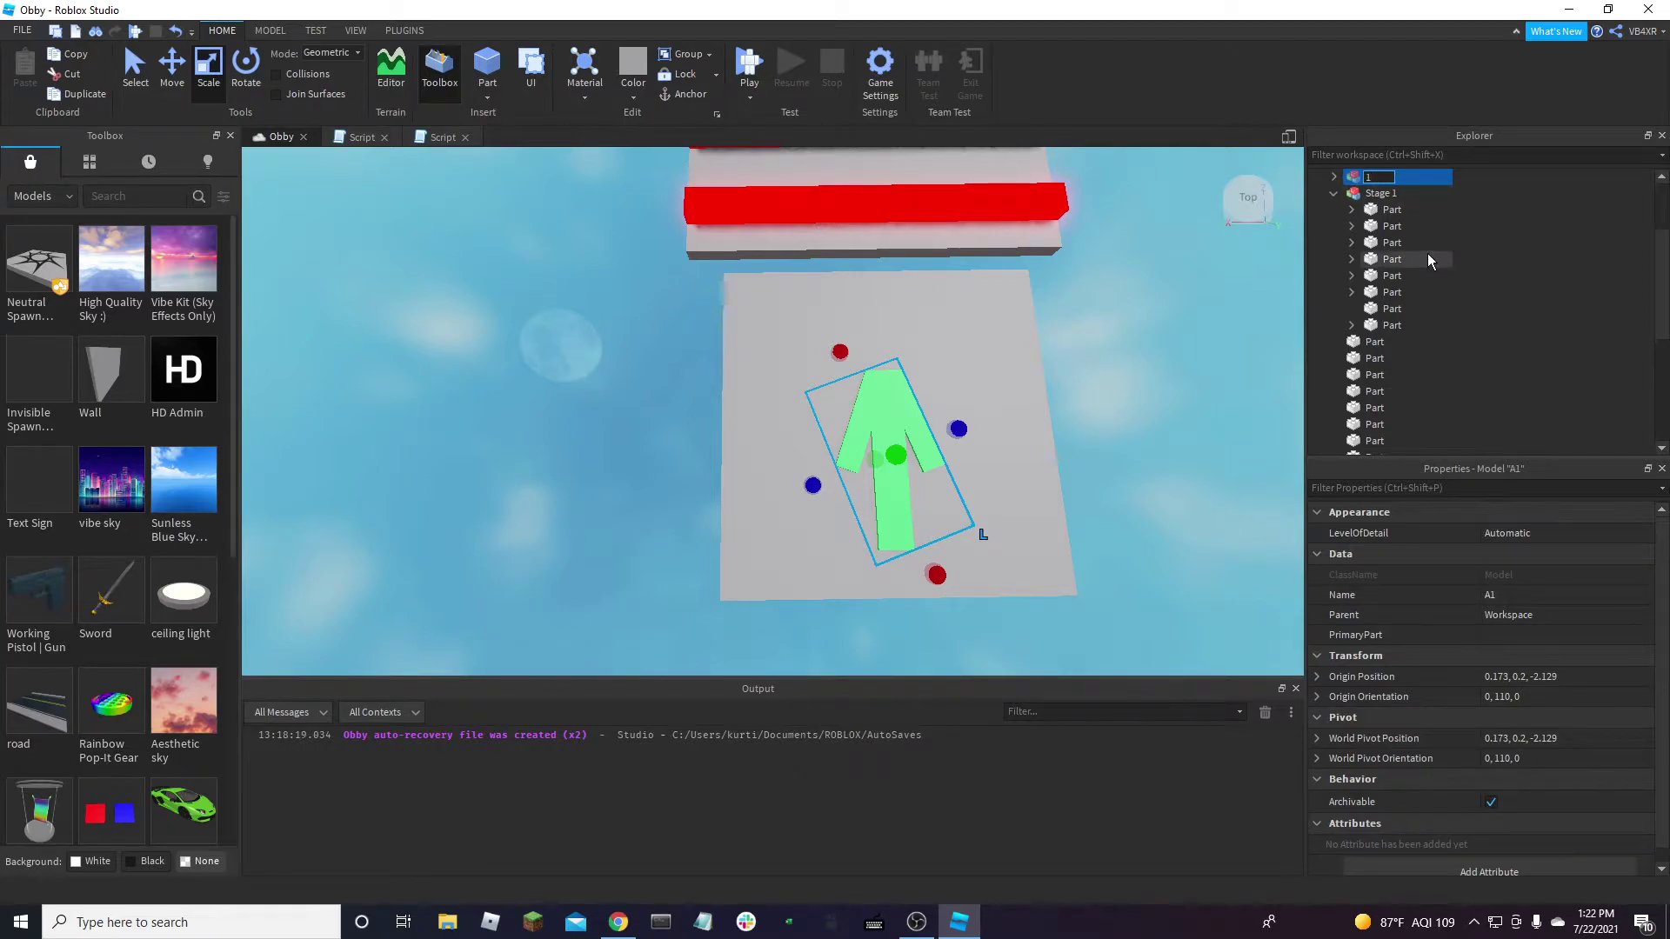
pyautogui.press('Return')
# Insert a new folder directly under Workspace
pyautogui.scroll(3, 1417, 270)
pyautogui.moveTo(1392, 263); pyautogui.dragTo(1385, 233)
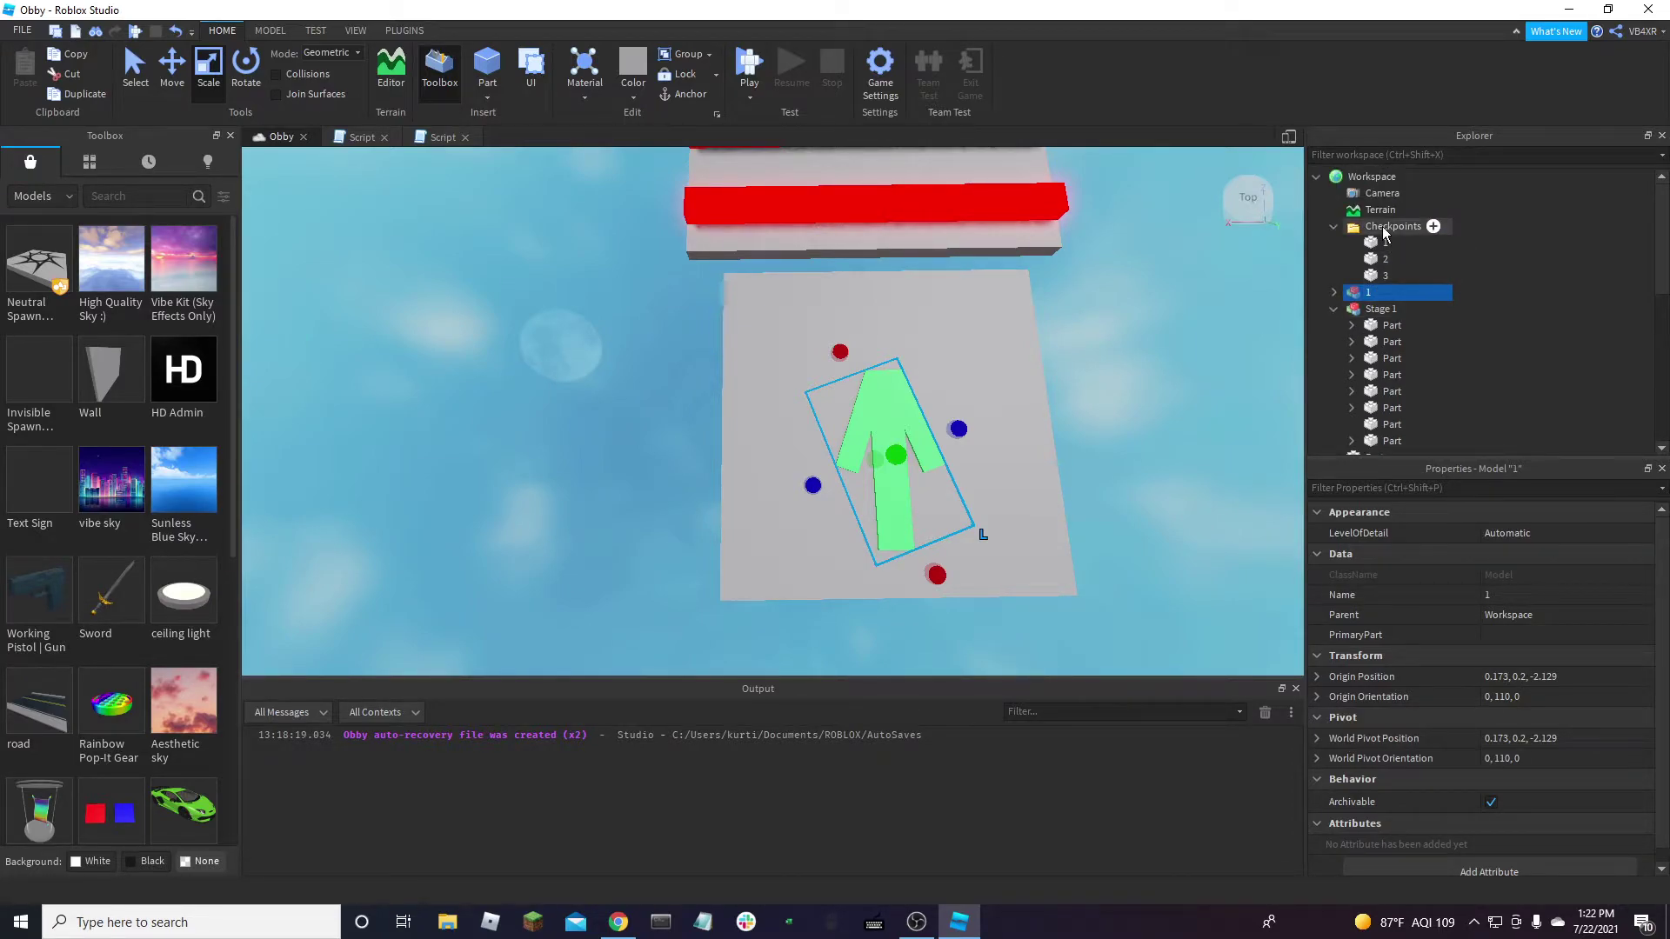
pyautogui.click(1408, 176)
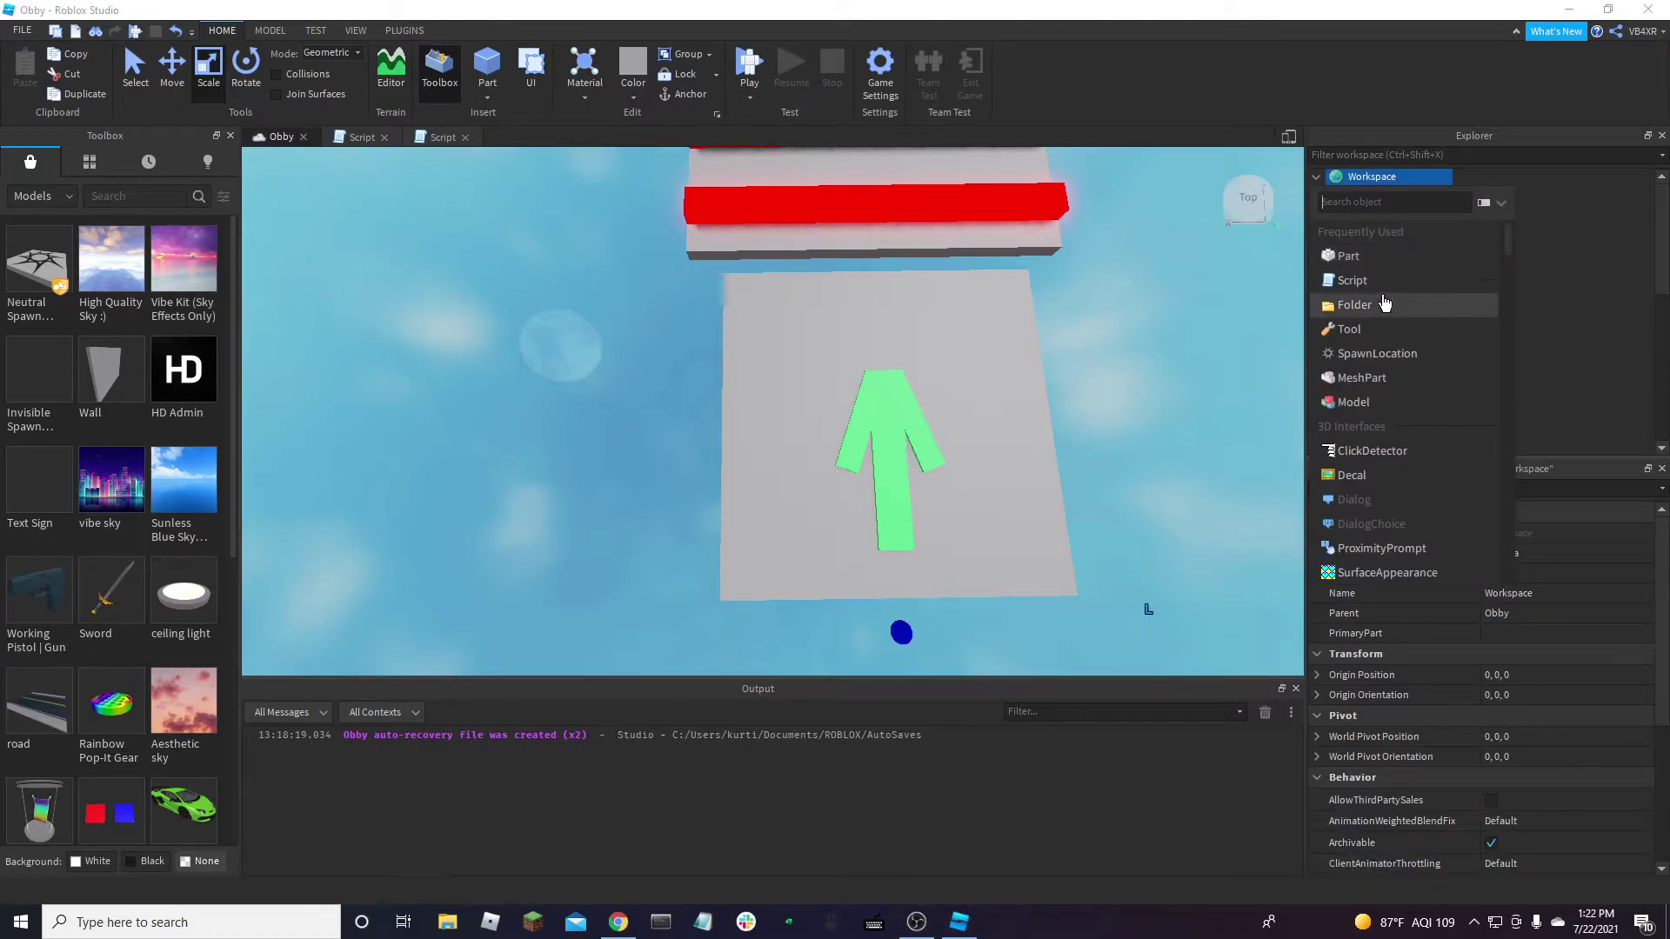
pyautogui.click(1369, 299)
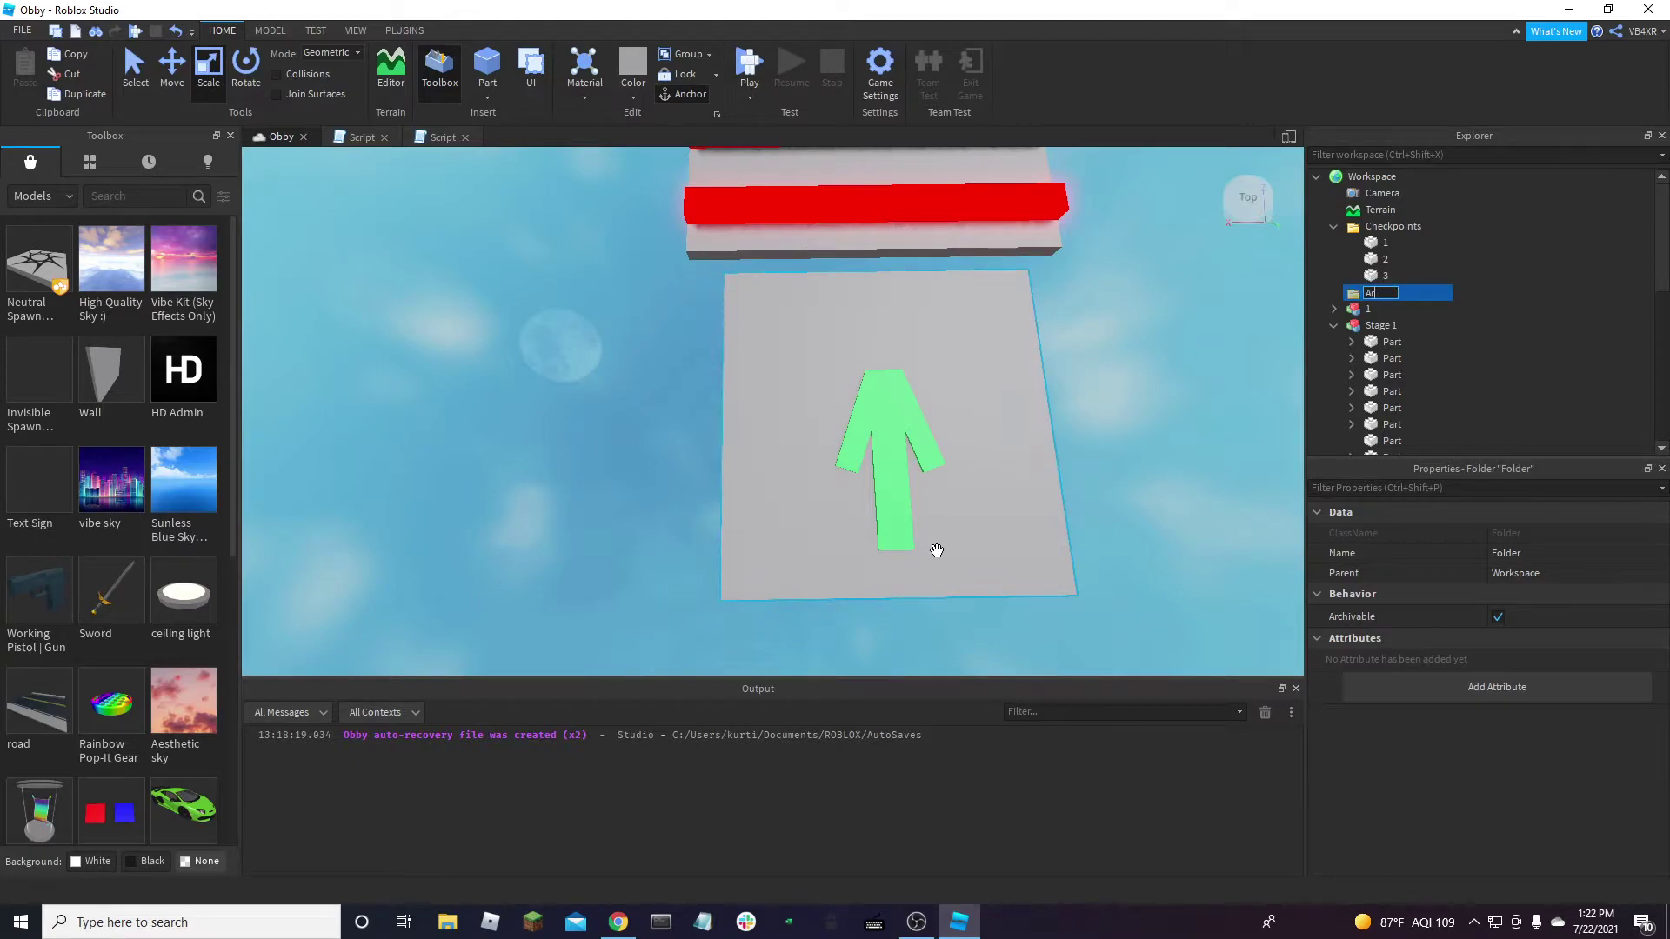
# Name the new folder Arrows and move the arrow model 1 into it
pyautogui.write('ow')
pyautogui.press('Return')
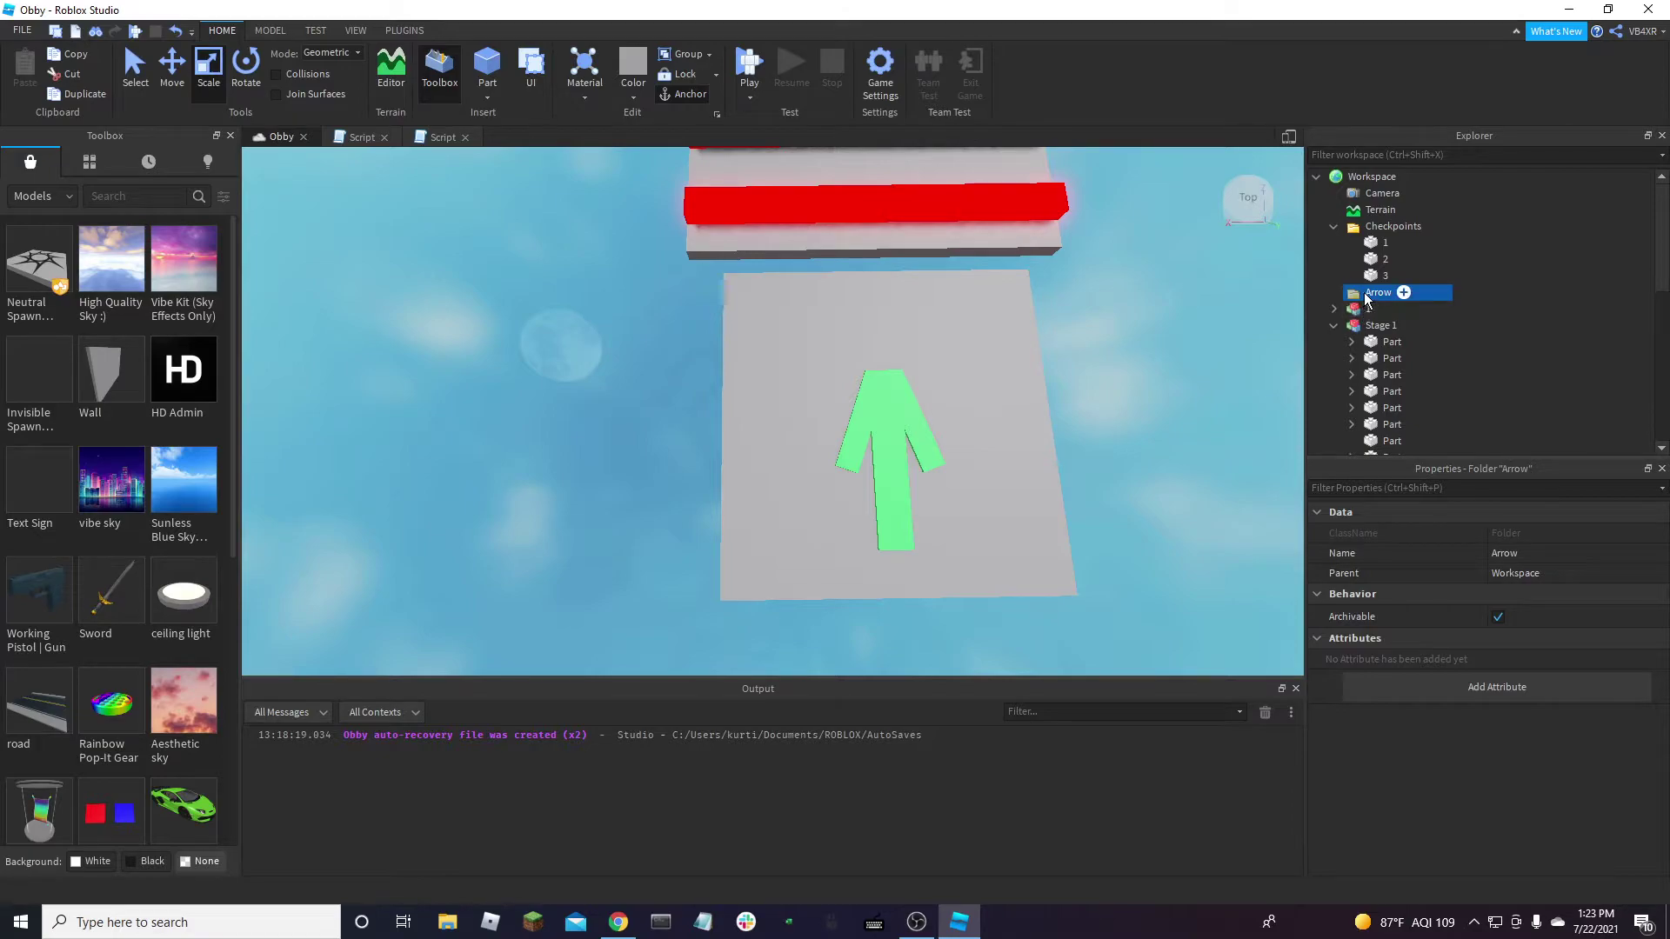
pyautogui.press('F2')
pyautogui.click(1541, 554)
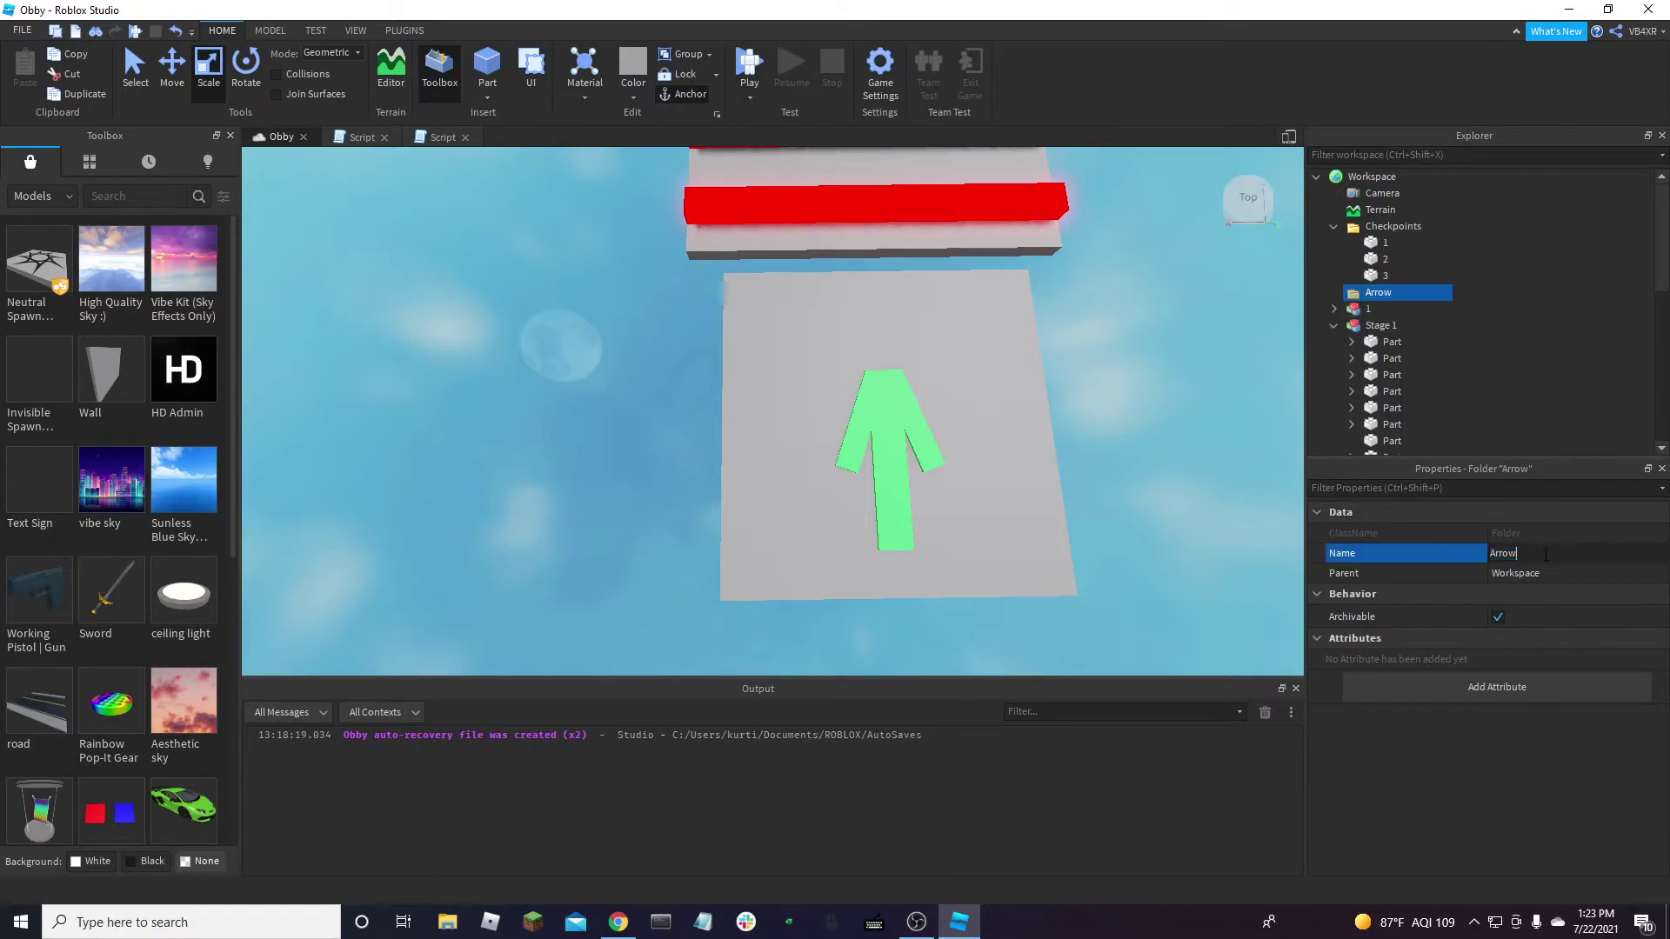
pyautogui.click(1361, 311)
pyautogui.moveTo(1361, 316); pyautogui.dragTo(1422, 305)
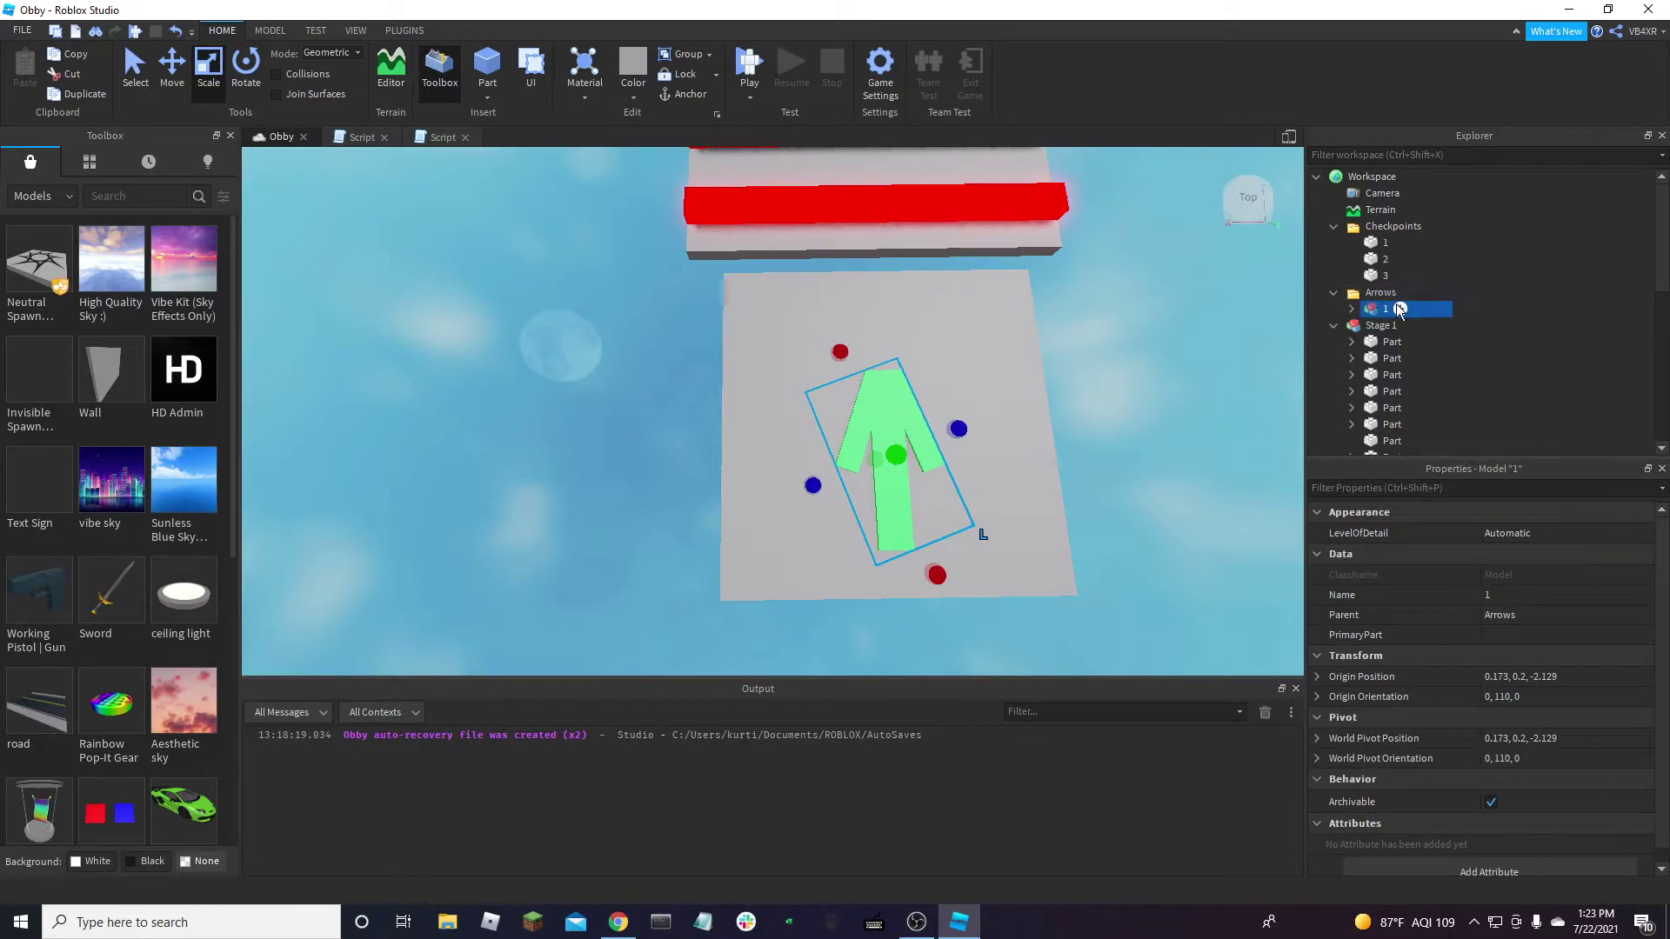
pyautogui.click(1352, 311)
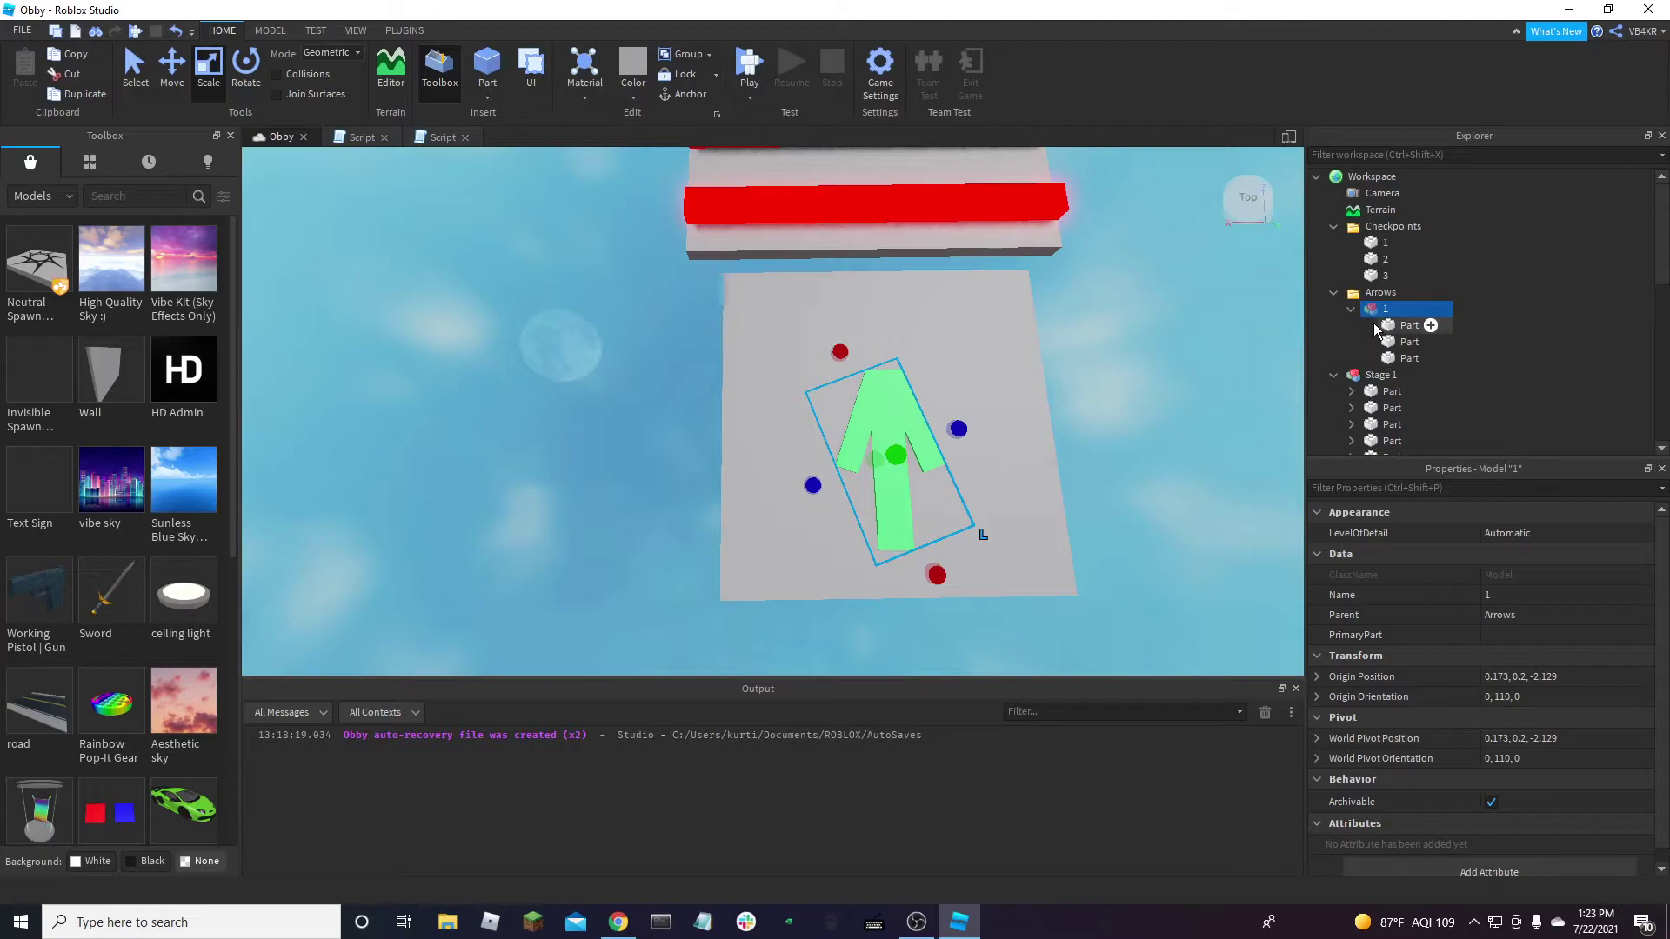
pyautogui.click(1400, 325)
pyautogui.click(1388, 358)
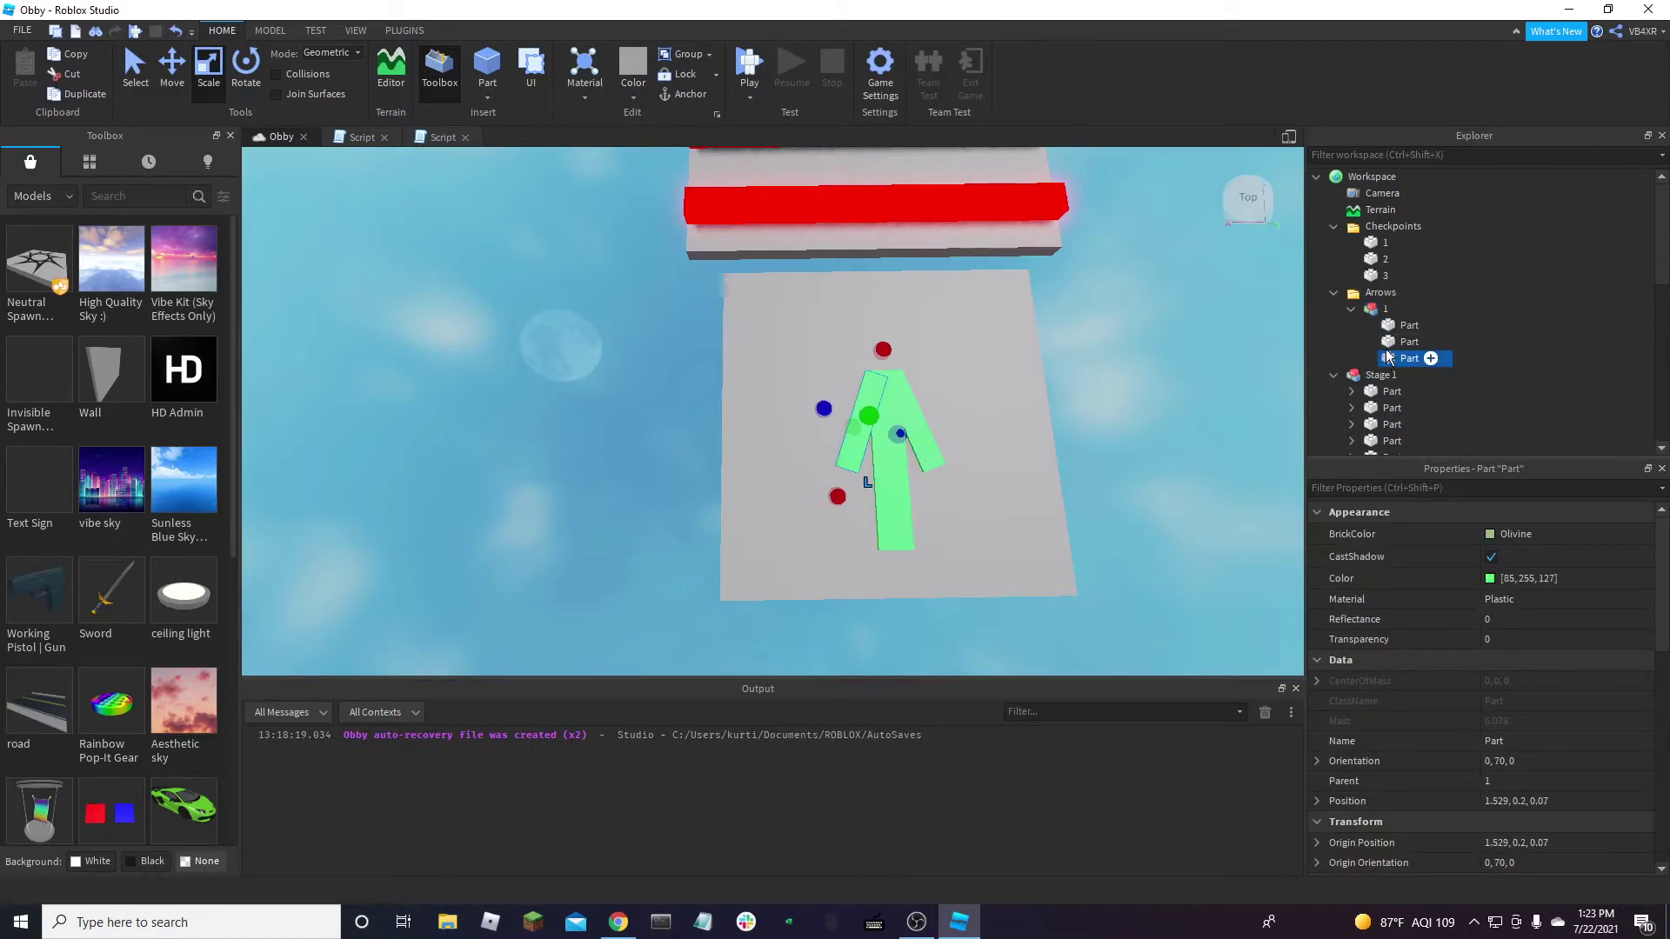
pyautogui.keyDown('shift'); pyautogui.click(1389, 329); pyautogui.keyUp('shift')
pyautogui.moveTo(1032, 337); pyautogui.dragTo(941, 368, button='right')
pyautogui.hotkey('ctrl', '2')
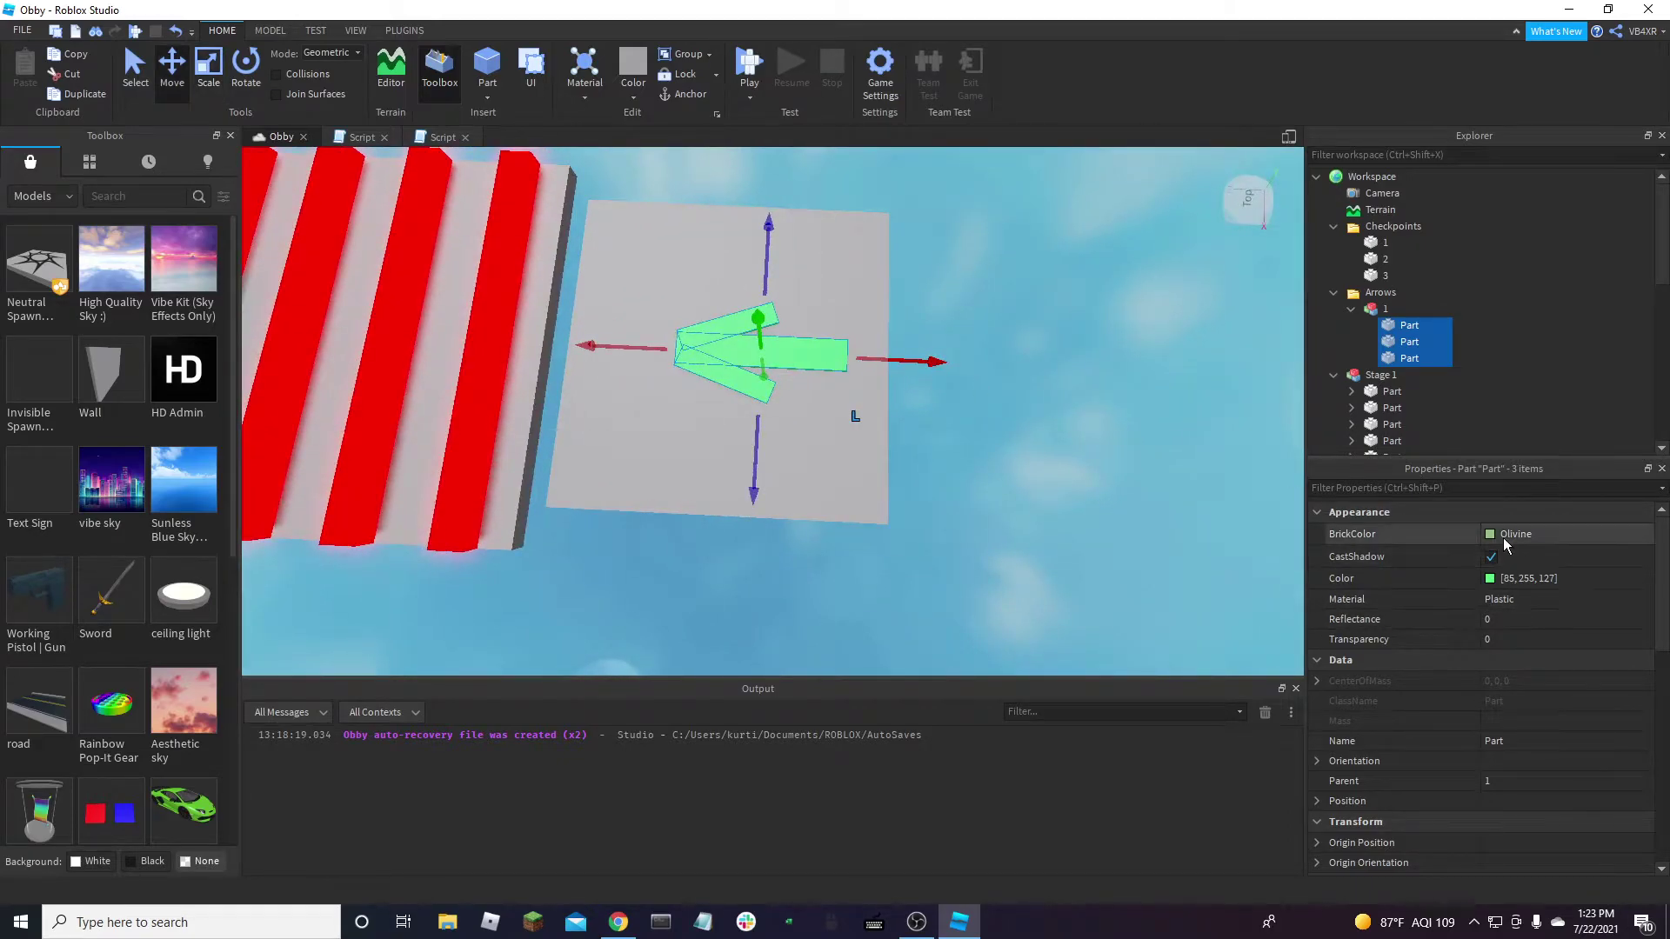
# Set the origin position of arrow model 1 to 0, 0, 0
pyautogui.click(1385, 309)
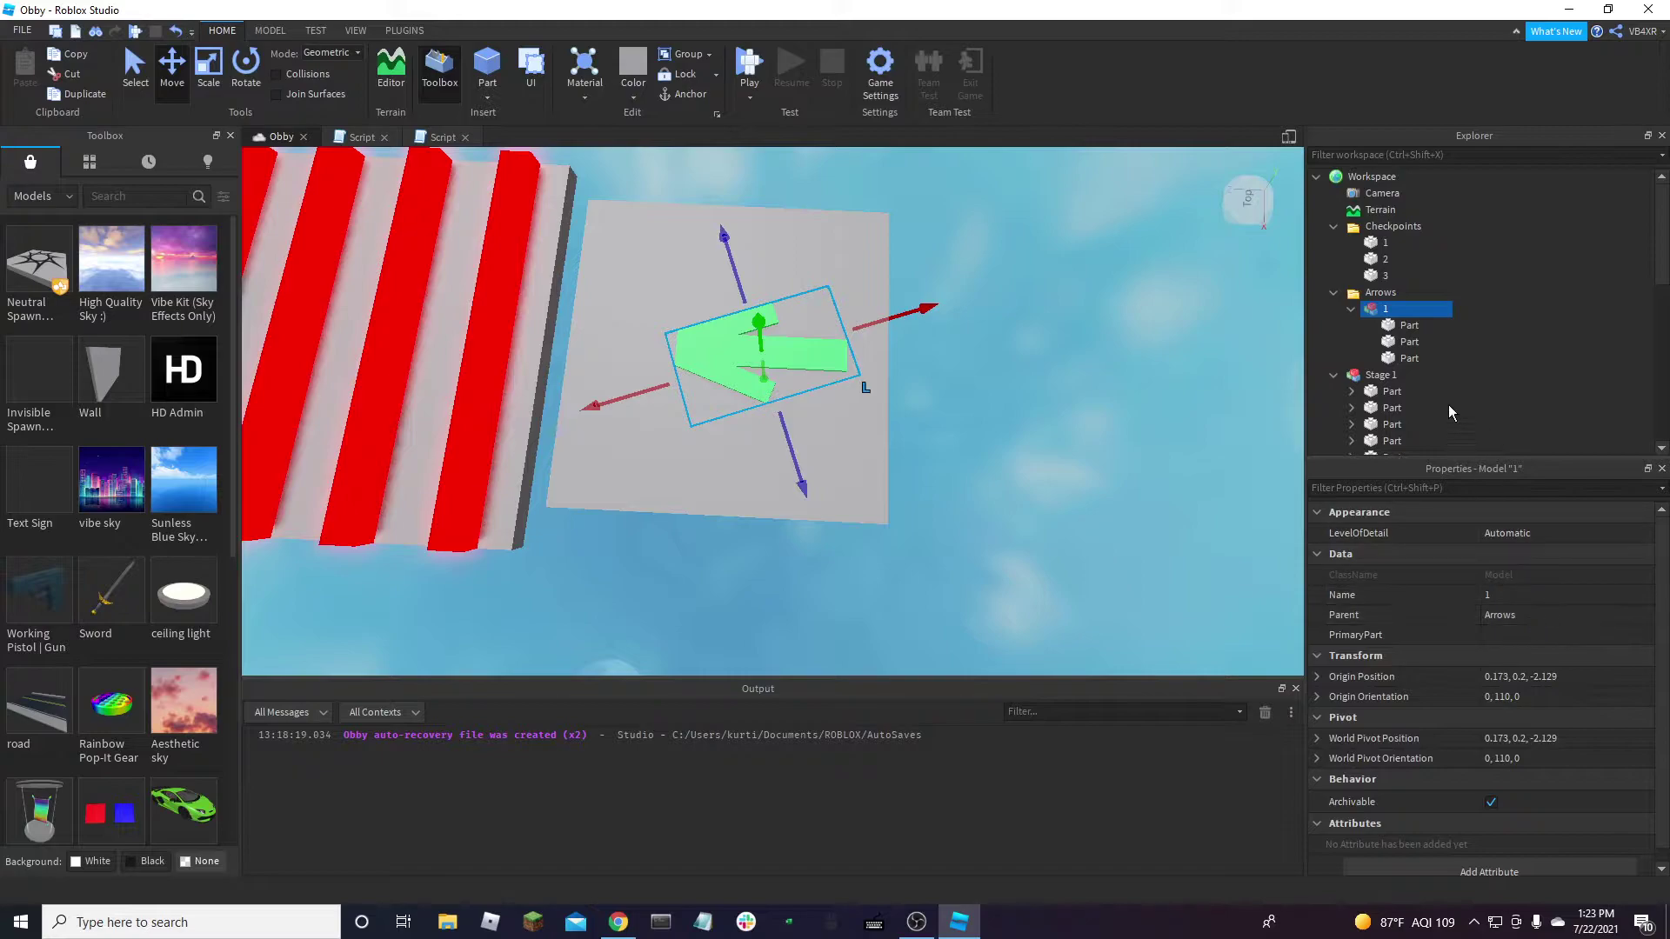
pyautogui.click(1556, 675)
pyautogui.write('0, 0, 0')
pyautogui.press('Return')
# Raise arrow model 1 above the first checkpoint platform, to an origin position of 0, 2, 0
pyautogui.press('f')
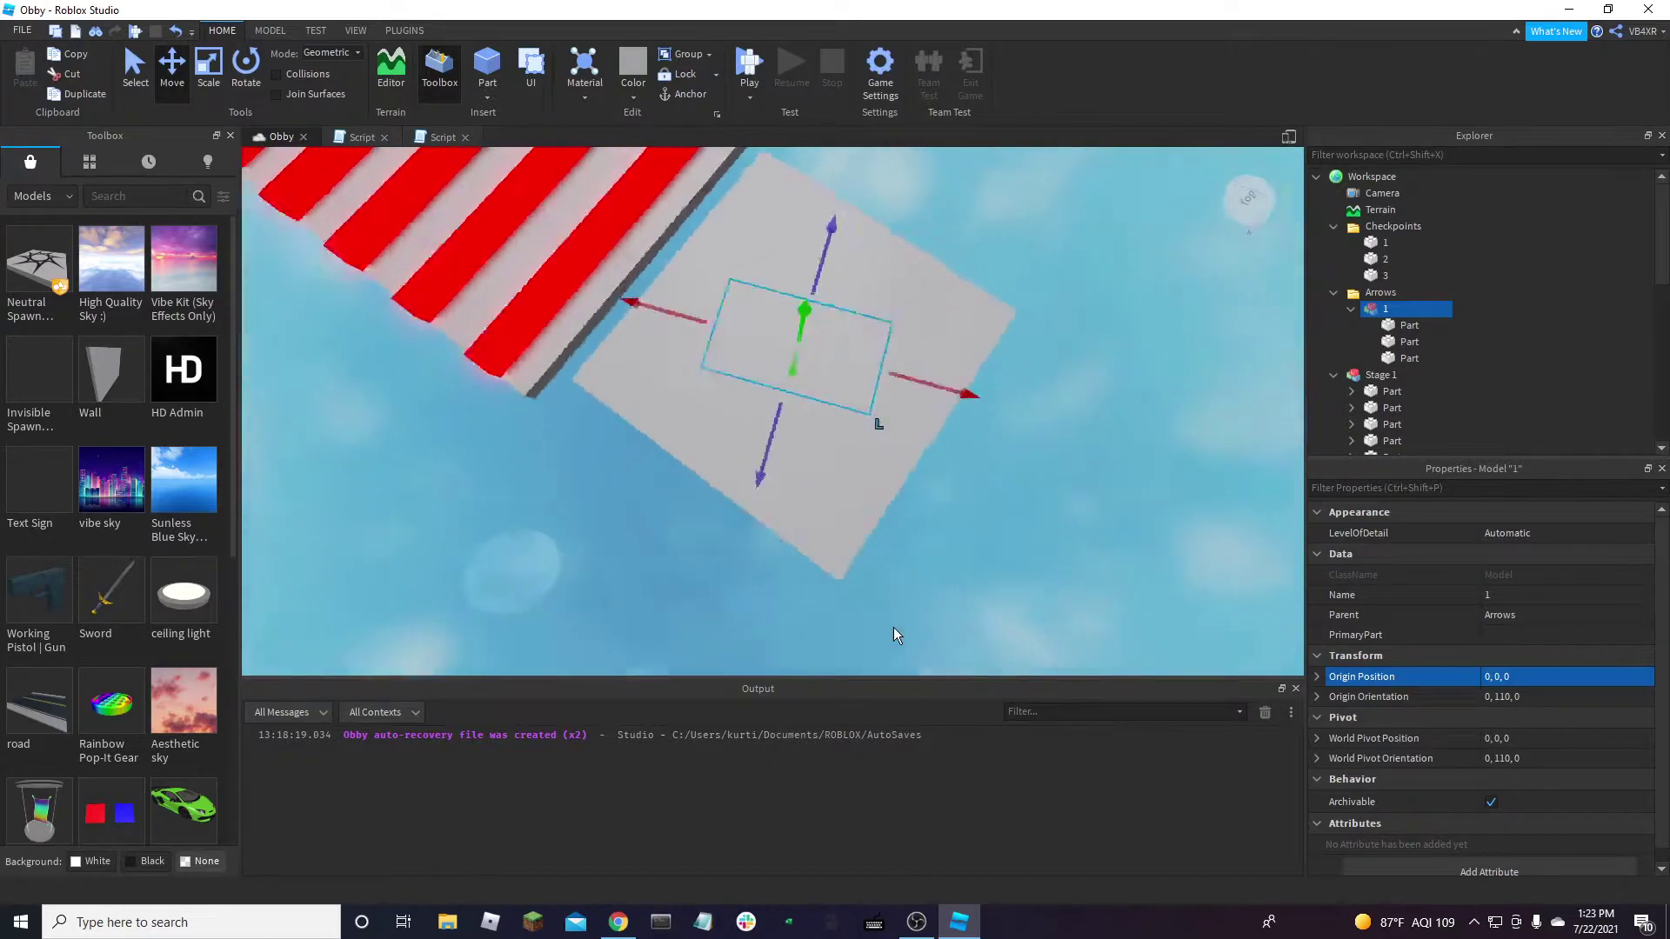
pyautogui.moveTo(749, 379); pyautogui.dragTo(757, 376, button='right')
pyautogui.click(812, 389)
pyautogui.scroll(-5, 813, 389)
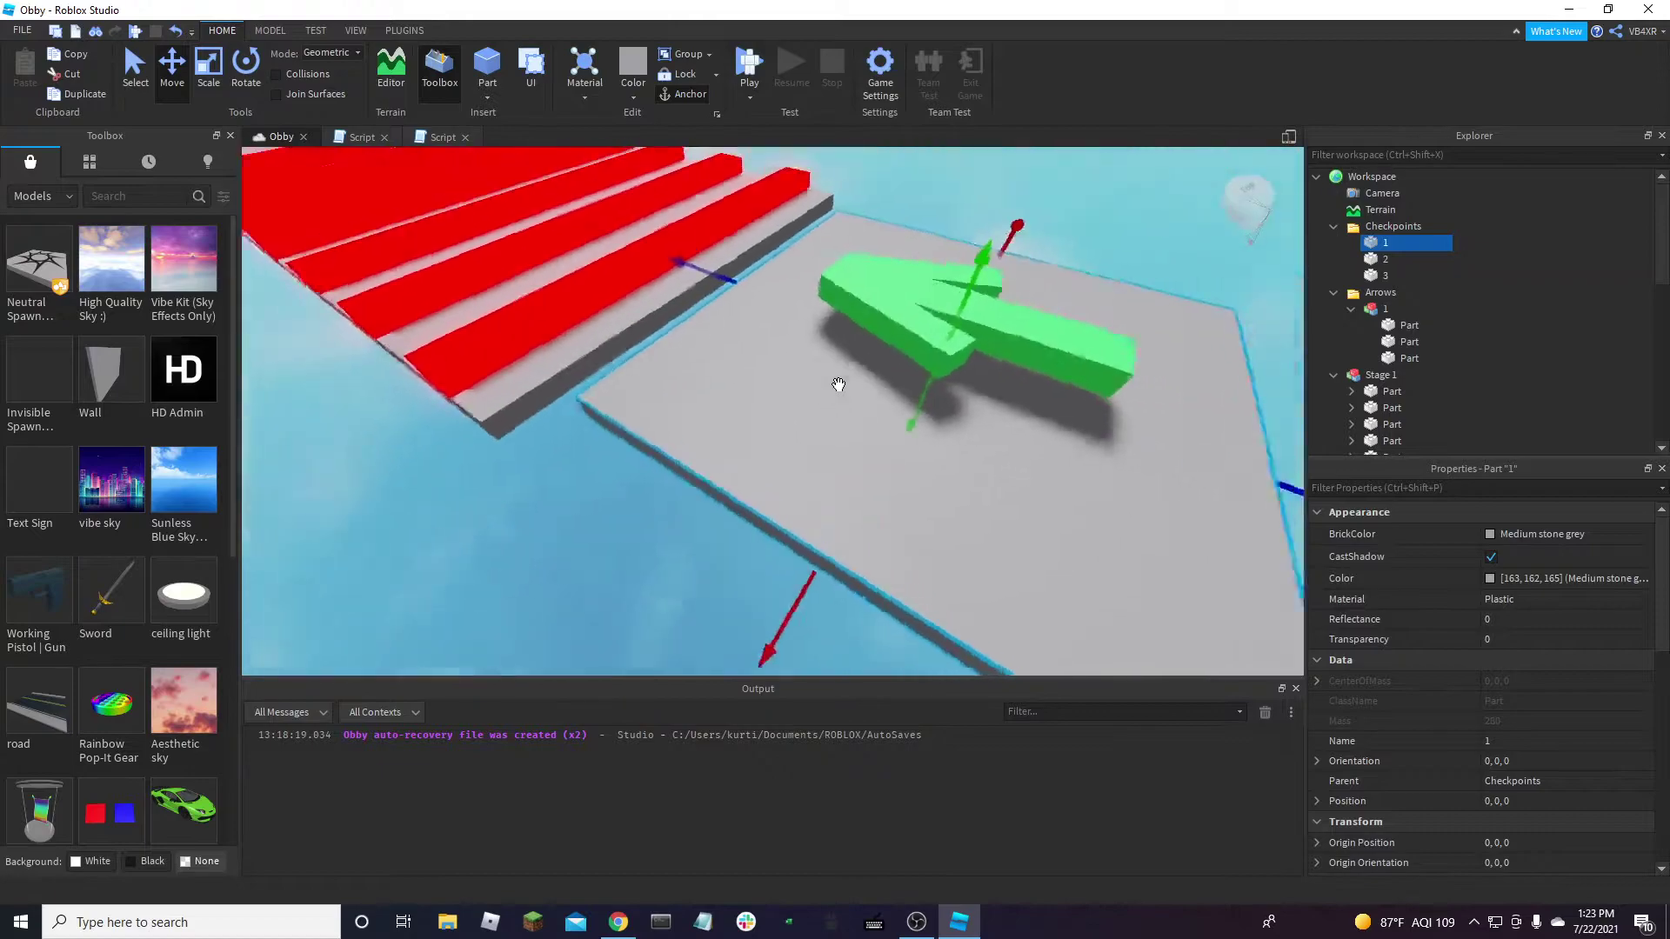
pyautogui.click(1039, 348)
pyautogui.moveTo(1036, 352); pyautogui.dragTo(1037, 348, button='right')
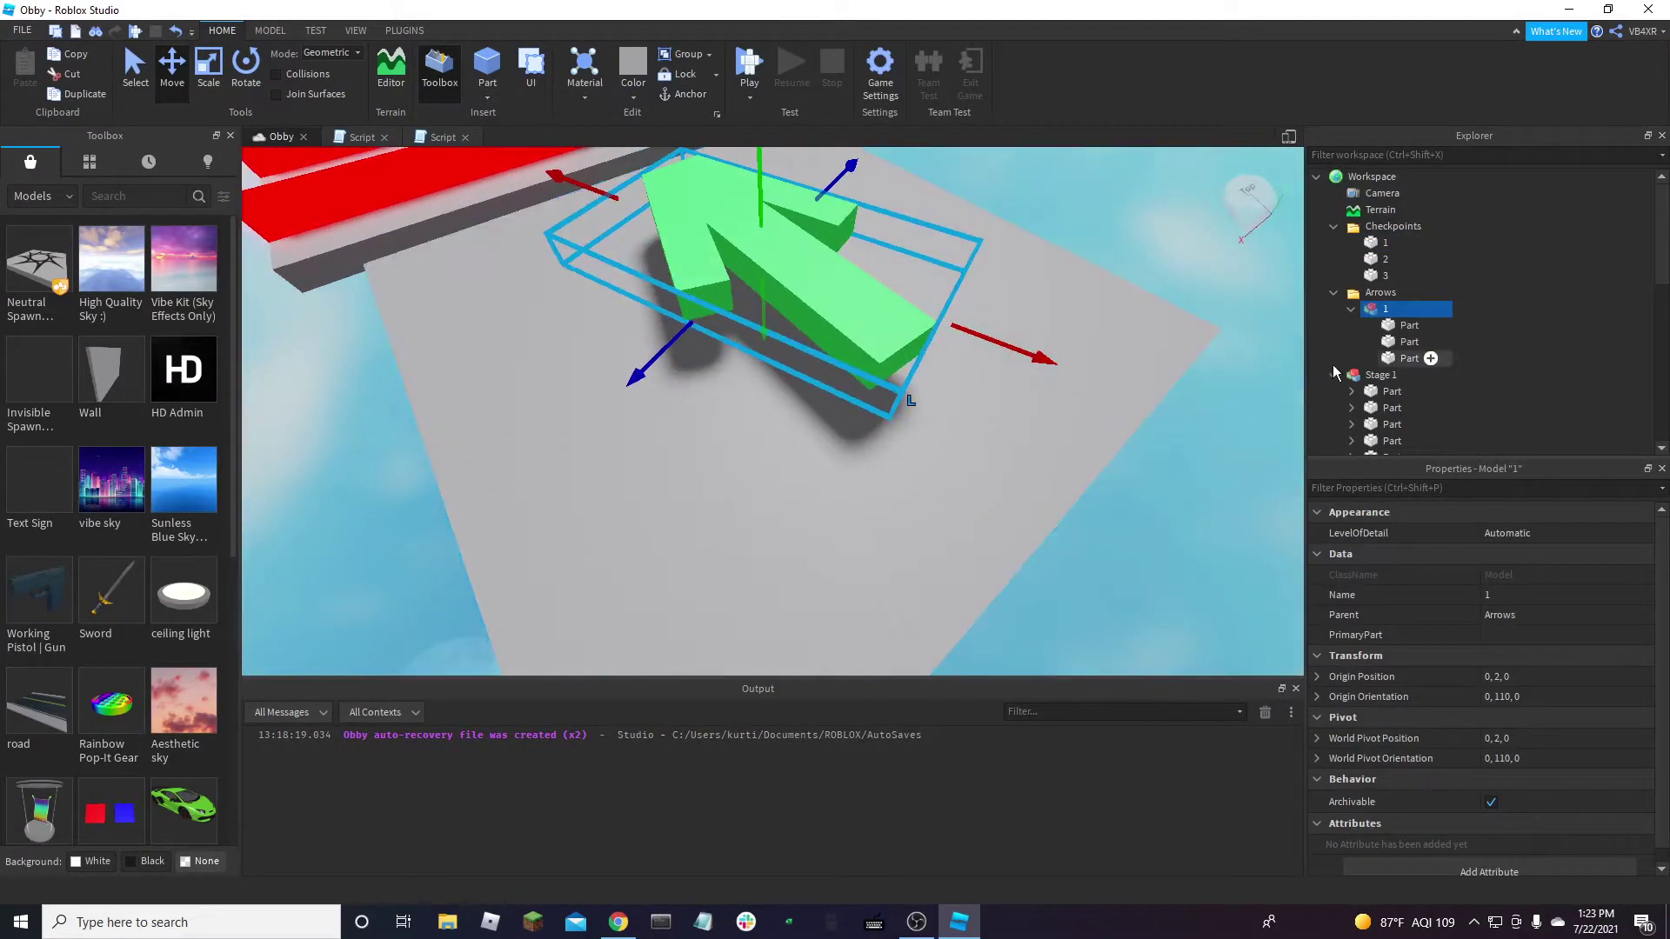
# Select the three parts of arrow model 1 and examine how they sit over the first checkpoint platform
pyautogui.click(1399, 358)
pyautogui.keyDown('shift'); pyautogui.click(1389, 324); pyautogui.keyUp('shift')
pyautogui.moveTo(858, 269); pyautogui.dragTo(857, 269, button='right')
pyautogui.scroll(3, 857, 269)
pyautogui.moveTo(857, 268); pyautogui.dragTo(796, 313)
pyautogui.moveTo(1048, 289); pyautogui.dragTo(1044, 284, button='right')
pyautogui.scroll(-5, 1044, 283)
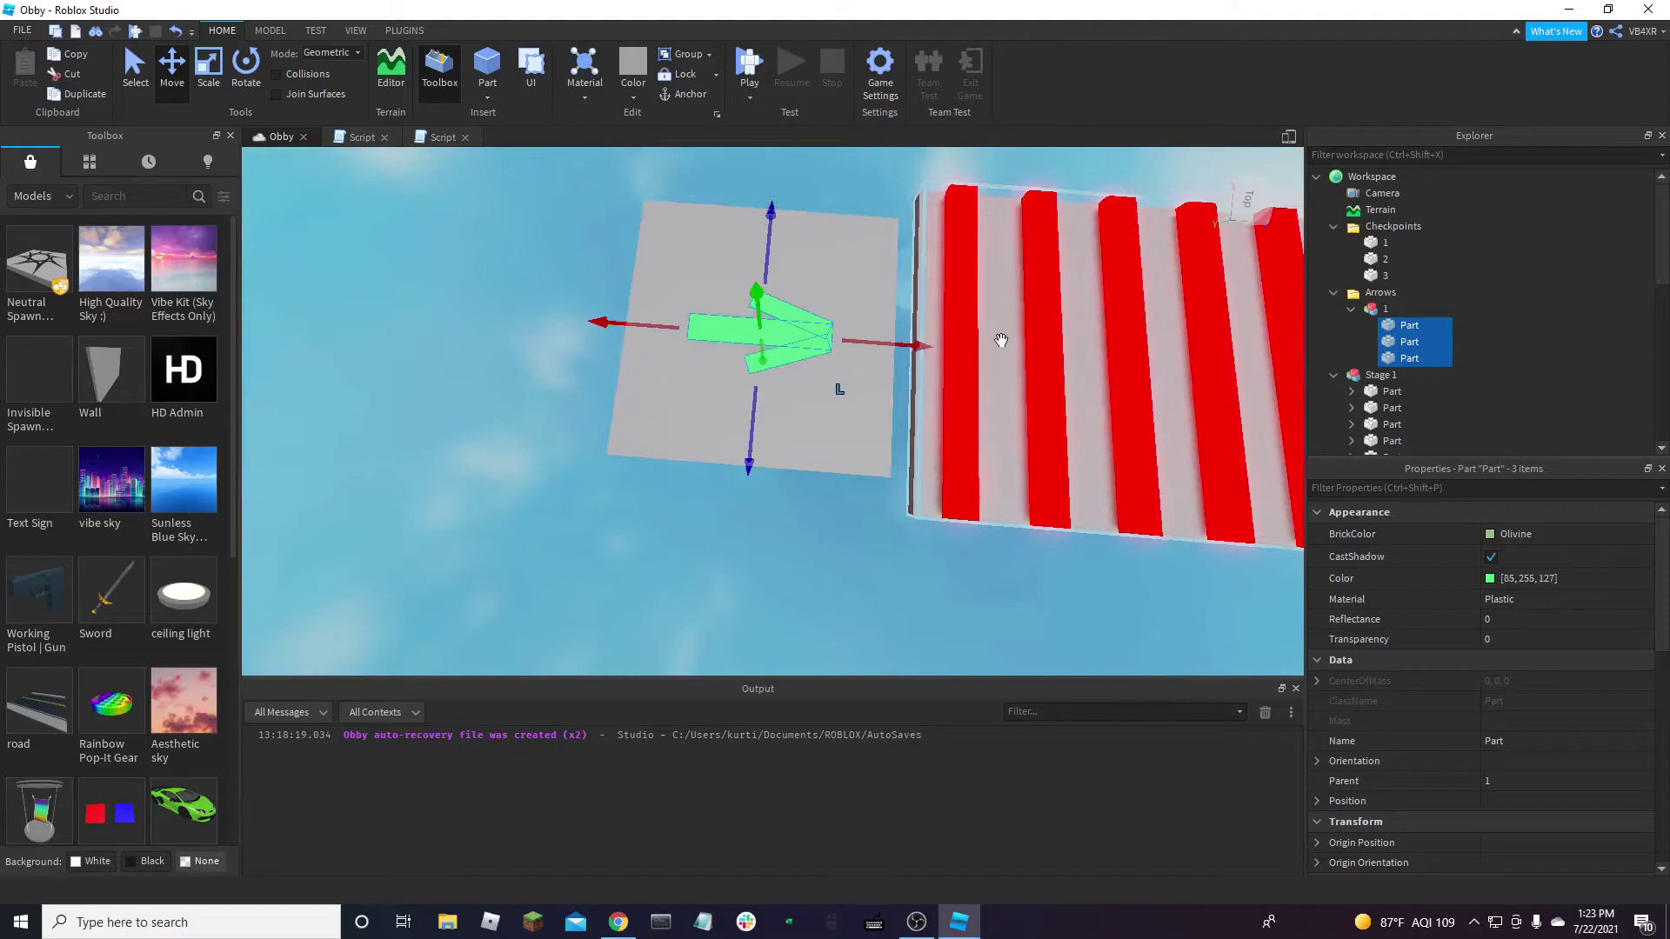
# Duplicate arrow model 1 twice inside the Arrows folder
pyautogui.click(1385, 312)
pyautogui.click(1350, 310)
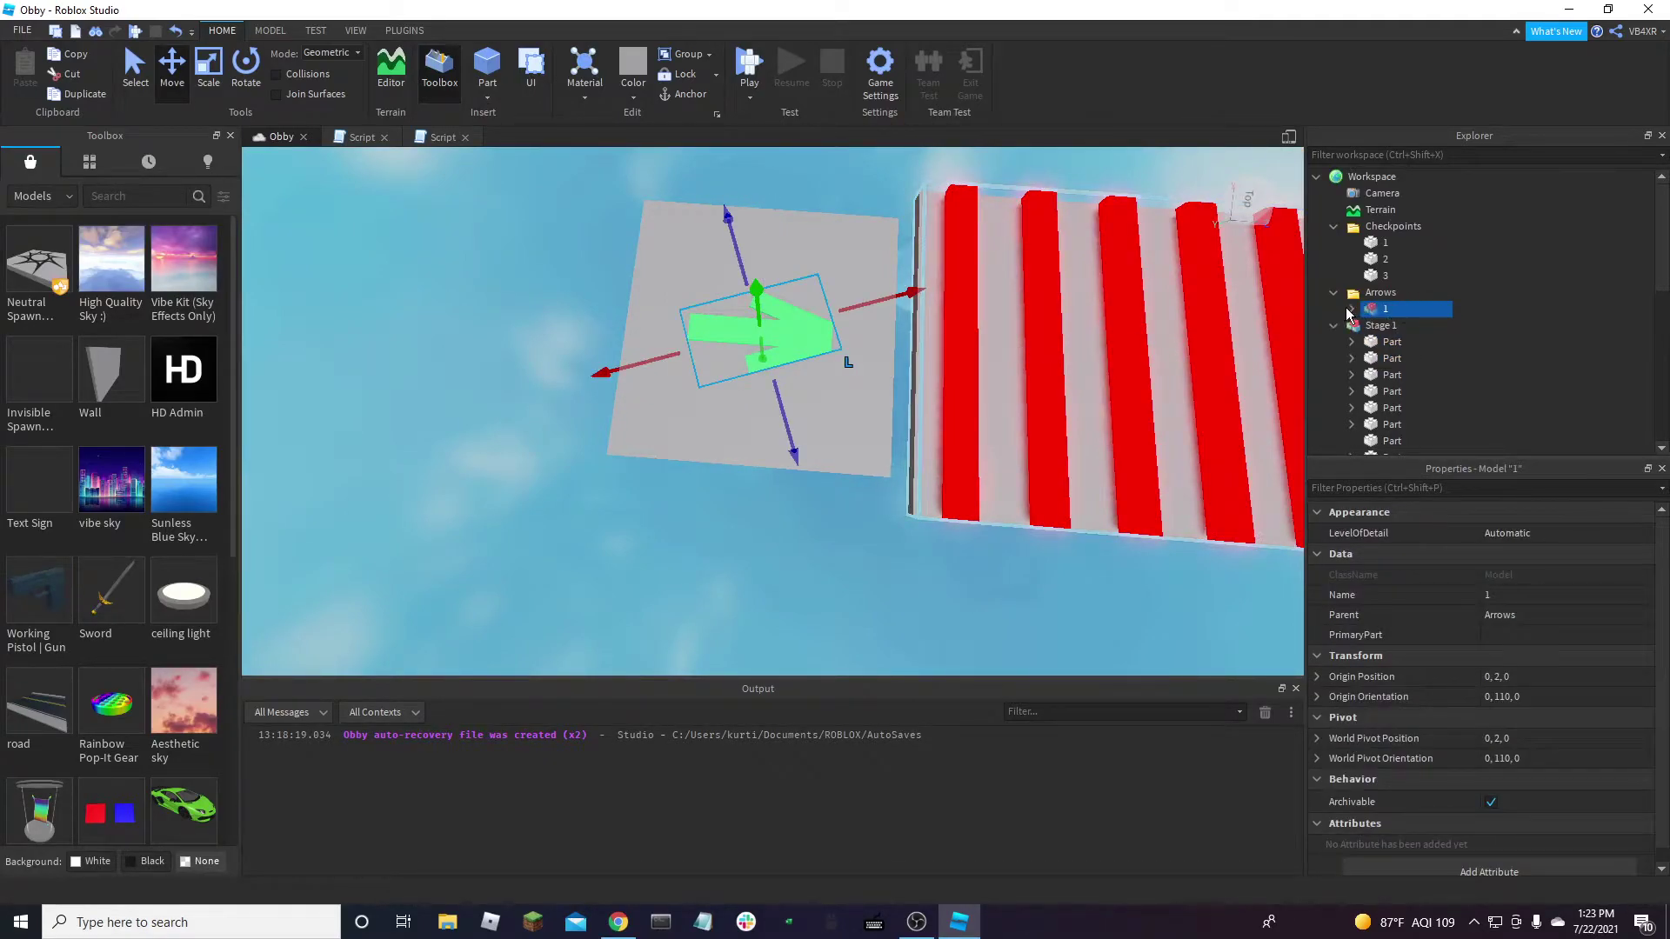
pyautogui.hotkey('ctrl', 'd')
pyautogui.hotkey('ctrl', 'd')
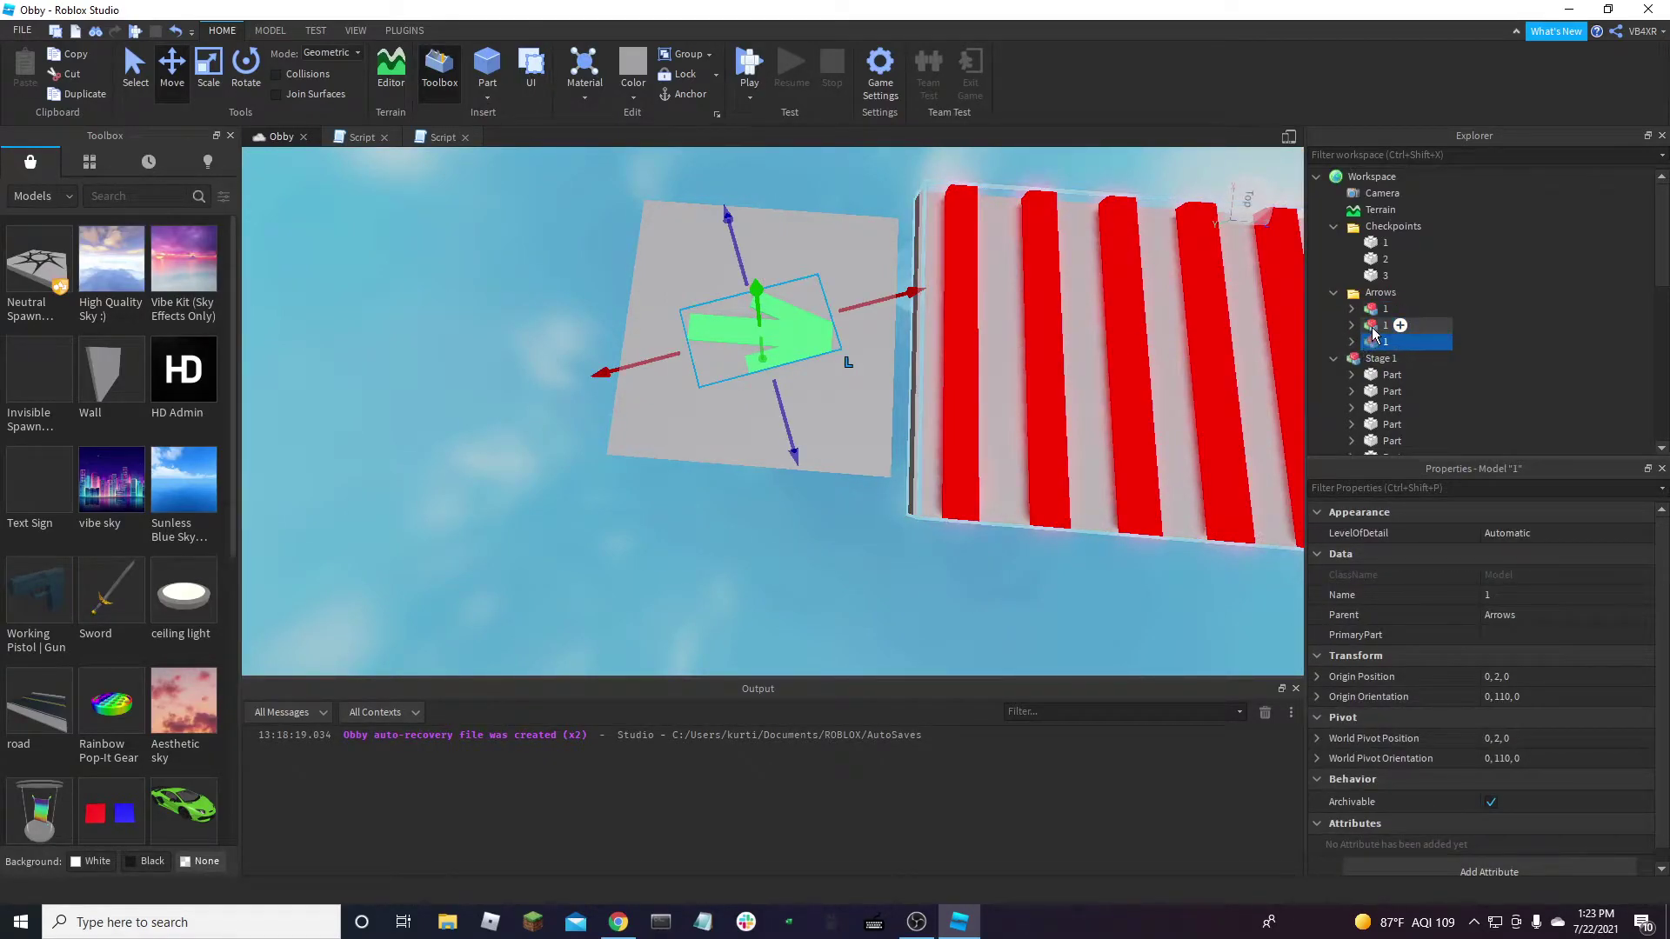
# Rename the two duplicated arrow models 2 and 3
pyautogui.click(1493, 595)
pyautogui.write('2')
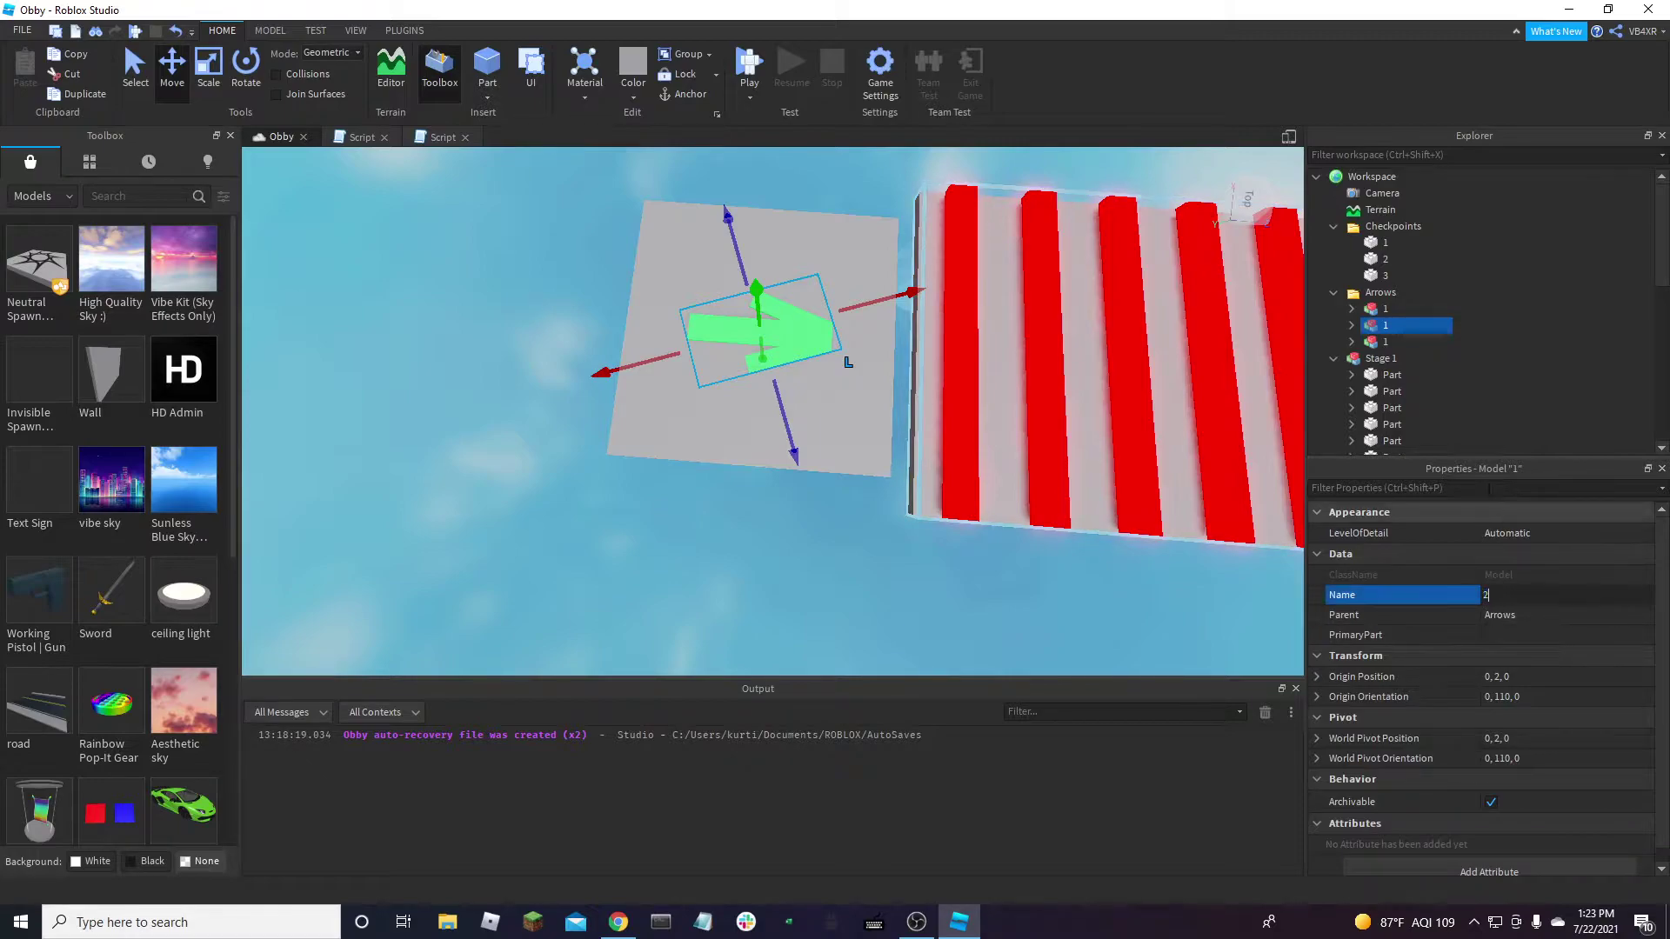
pyautogui.press('Return')
pyautogui.click(1372, 342)
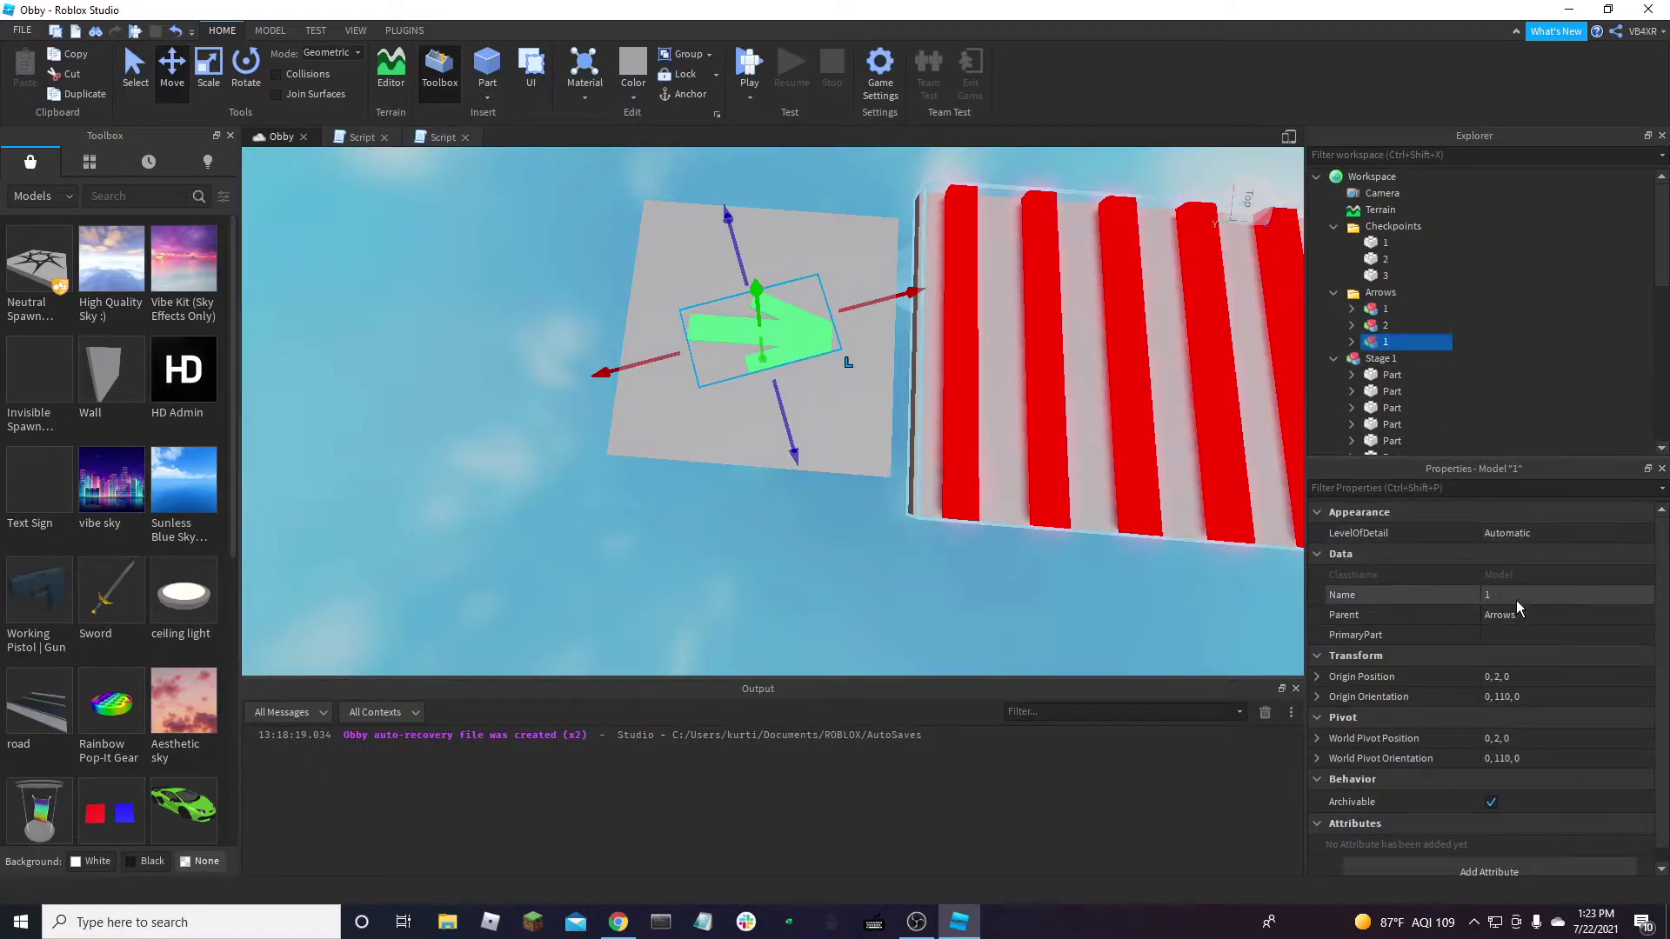
pyautogui.click(1514, 597)
pyautogui.write('3')
pyautogui.press('Return')
# Select the checkpoint 2 platform and copy its position value
pyautogui.click(1375, 329)
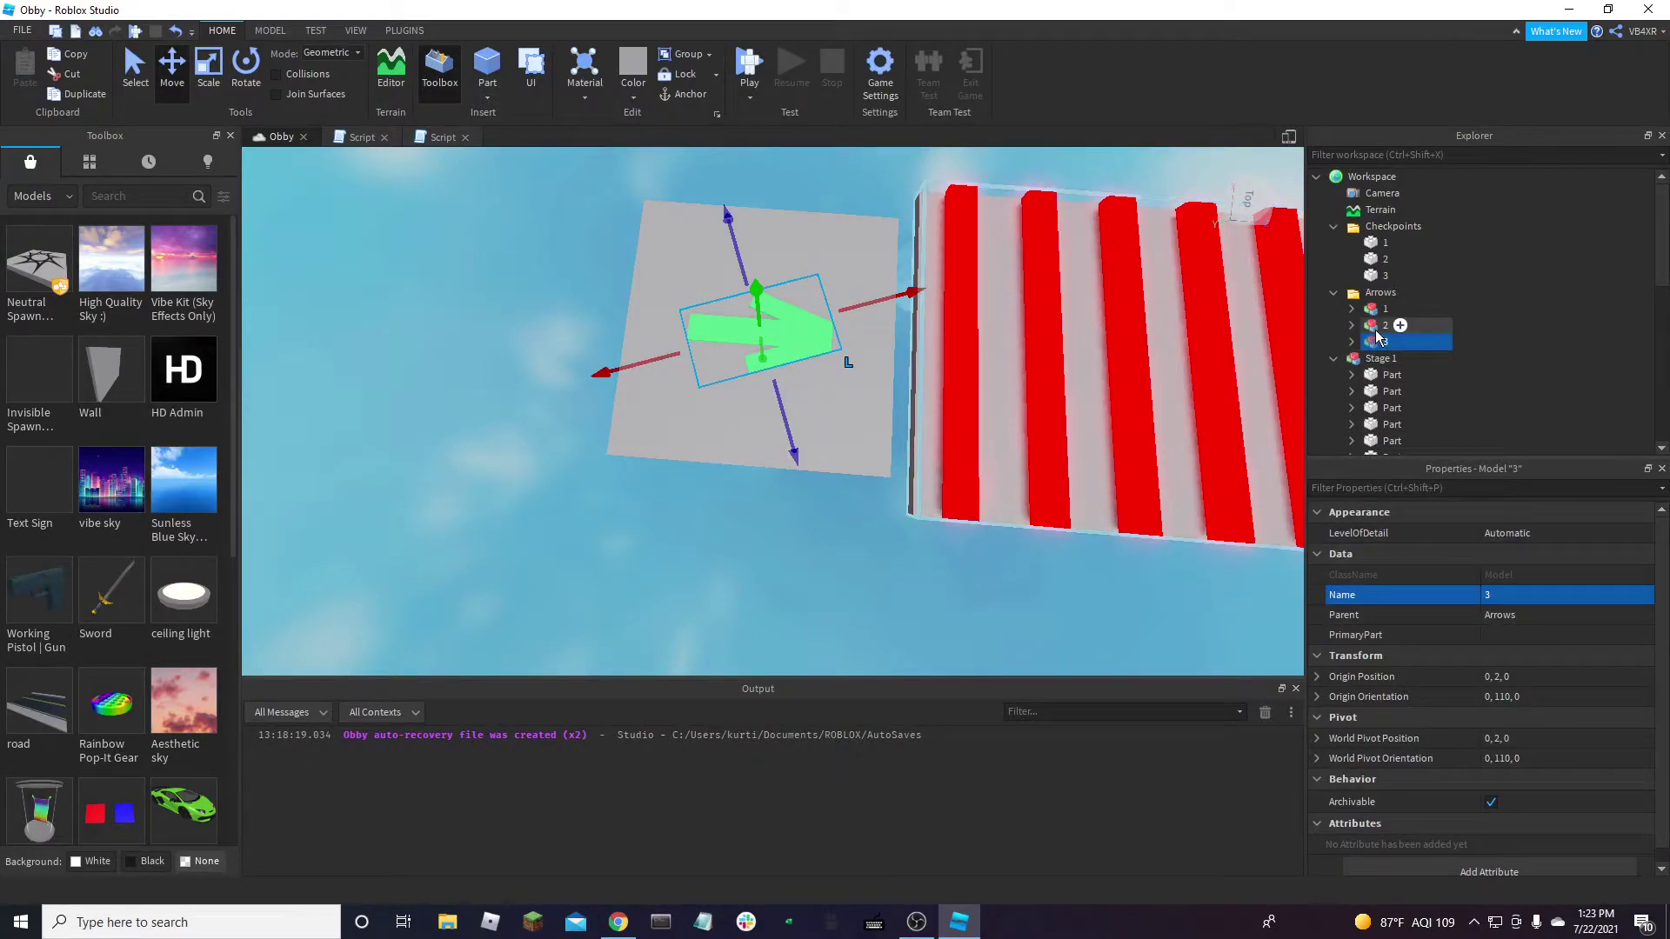
pyautogui.moveTo(1081, 460); pyautogui.dragTo(1081, 462, button='right')
pyautogui.press('d')
pyautogui.click(1018, 431)
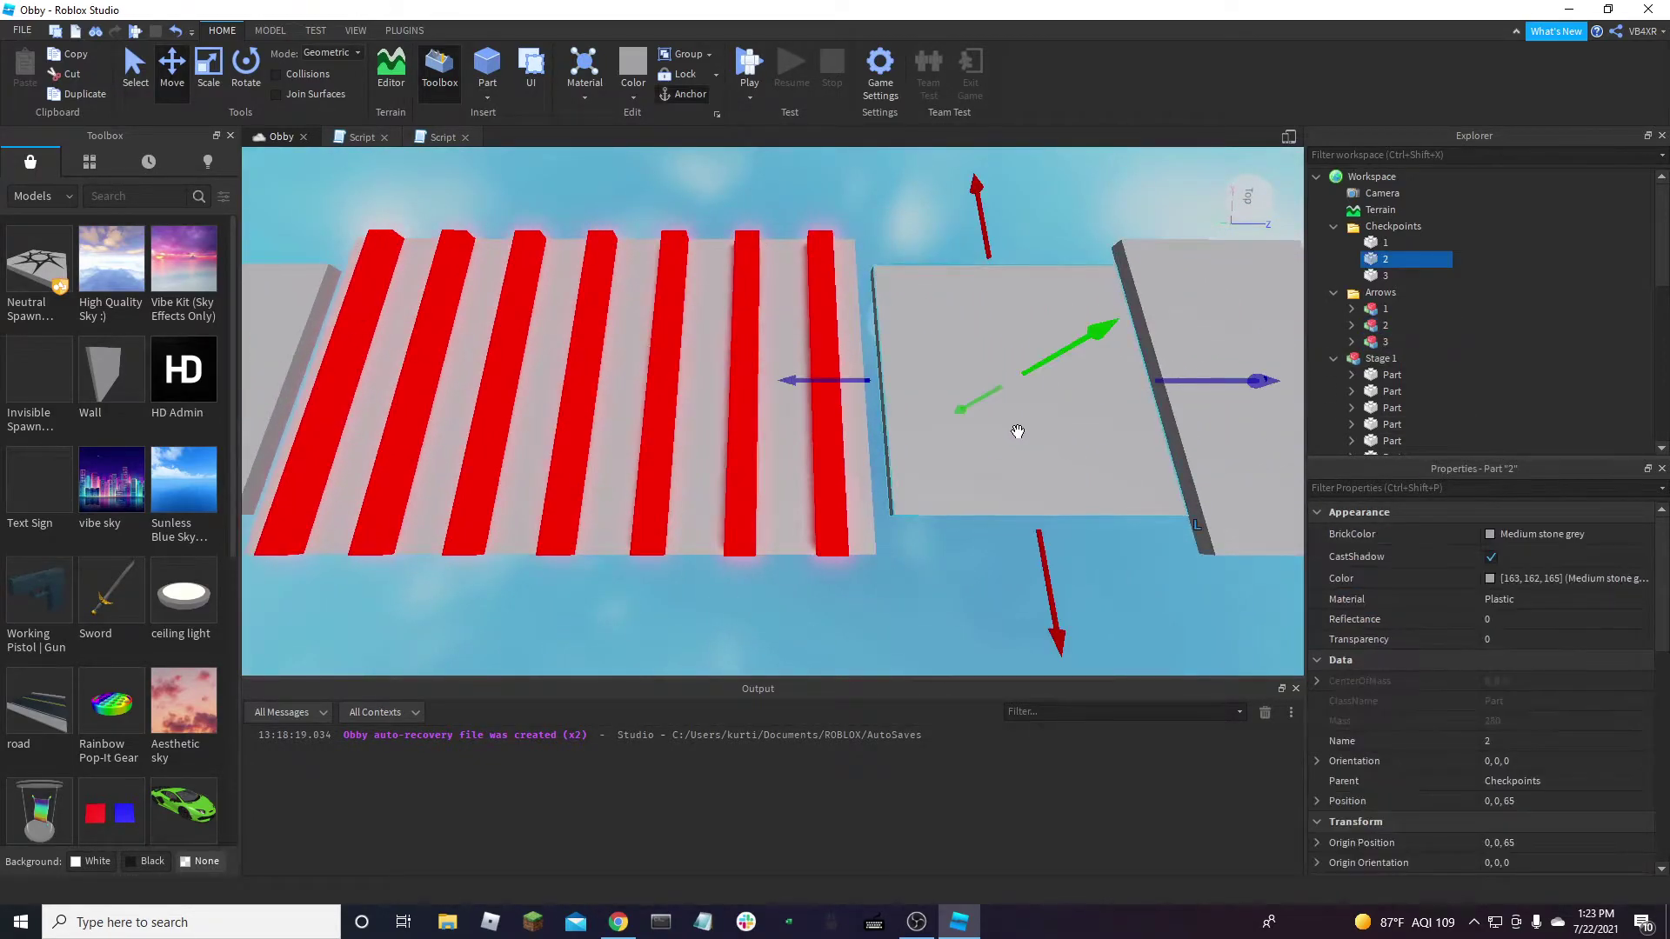
pyautogui.scroll(-3, 1532, 649)
pyautogui.scroll(-2, 1543, 670)
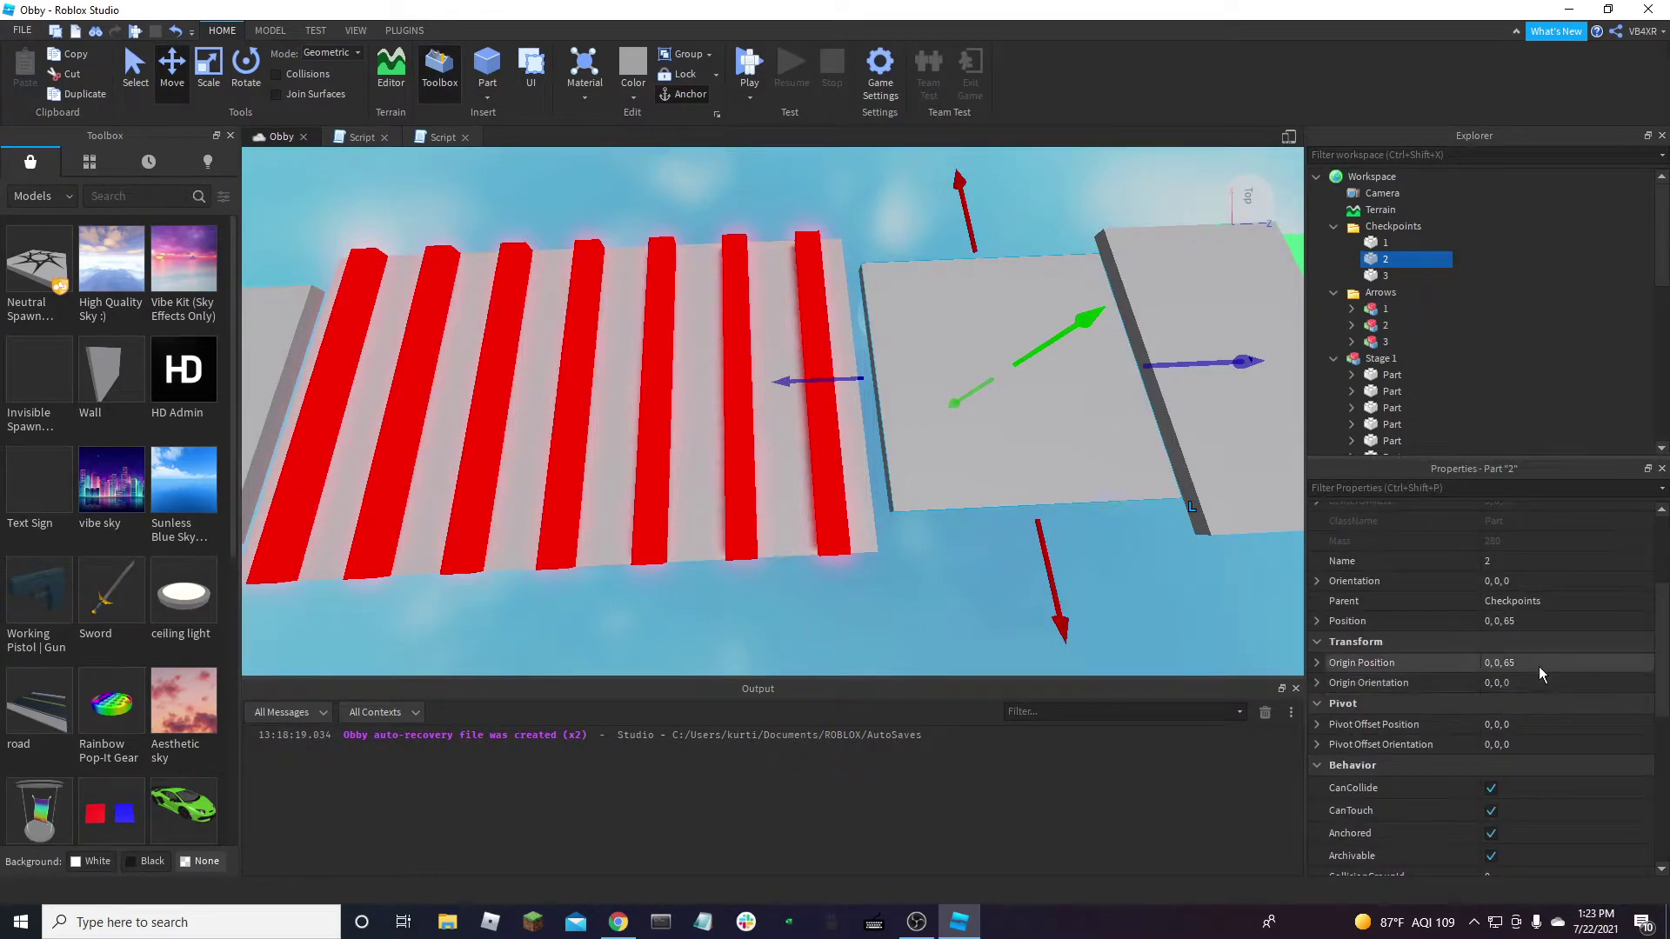
pyautogui.scroll(-6, 1540, 626)
pyautogui.scroll(6, 1556, 687)
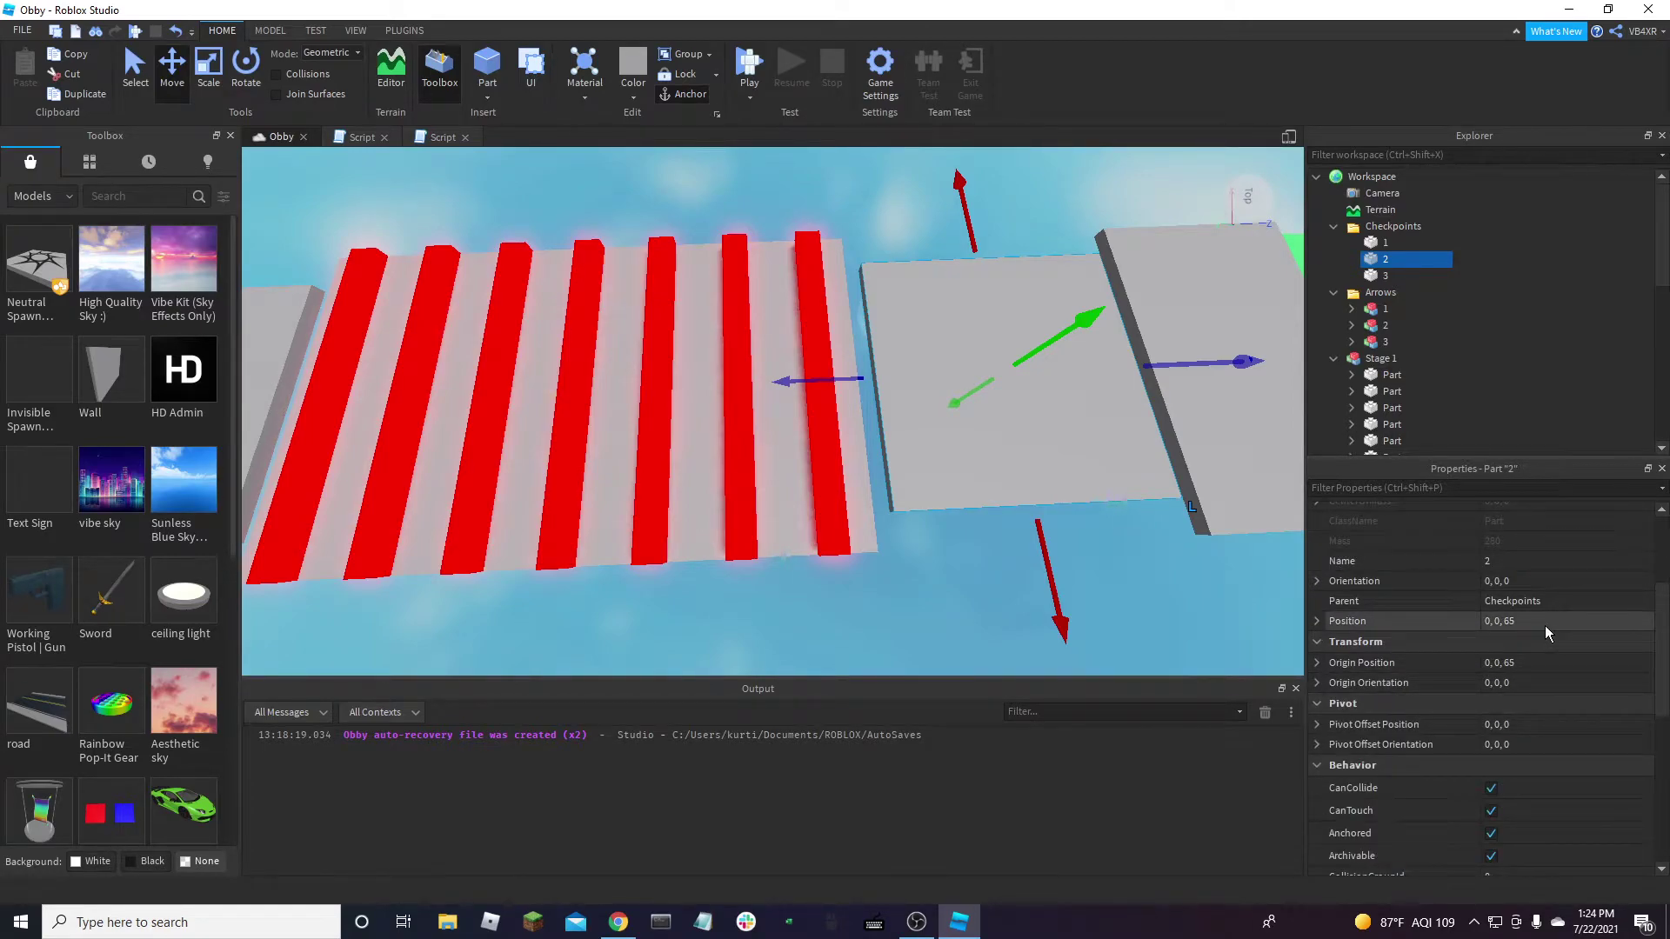
pyautogui.click(1542, 624)
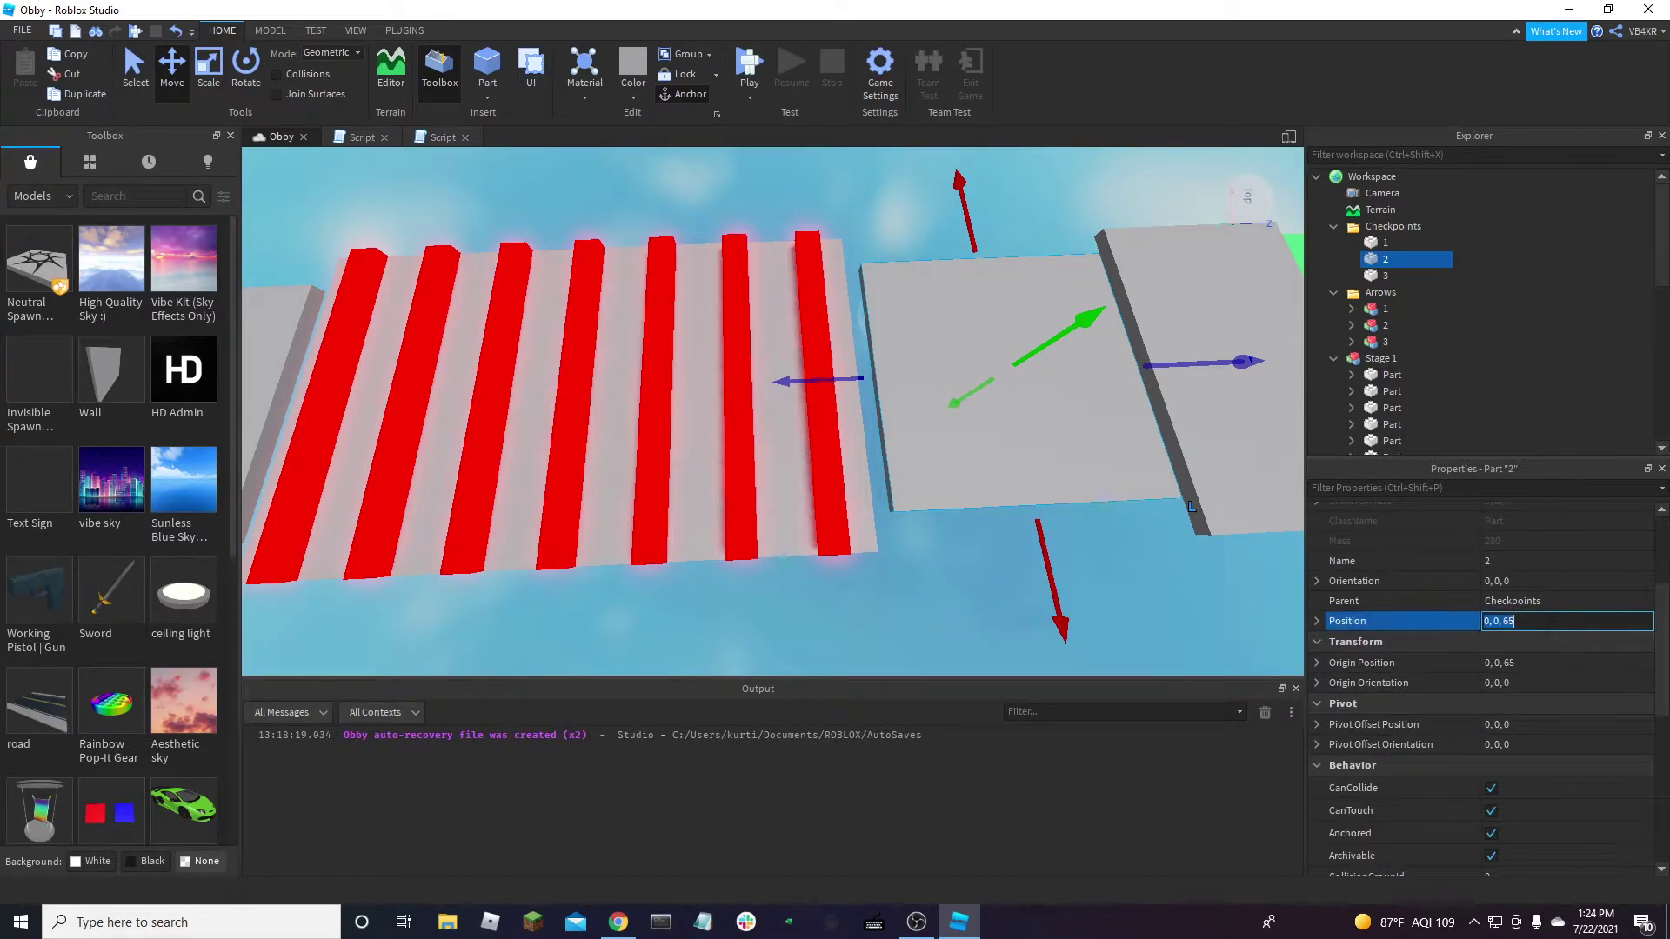
# Set the origin position of arrow model 2 to 0, 0, 65
pyautogui.doubleClick(1383, 325)
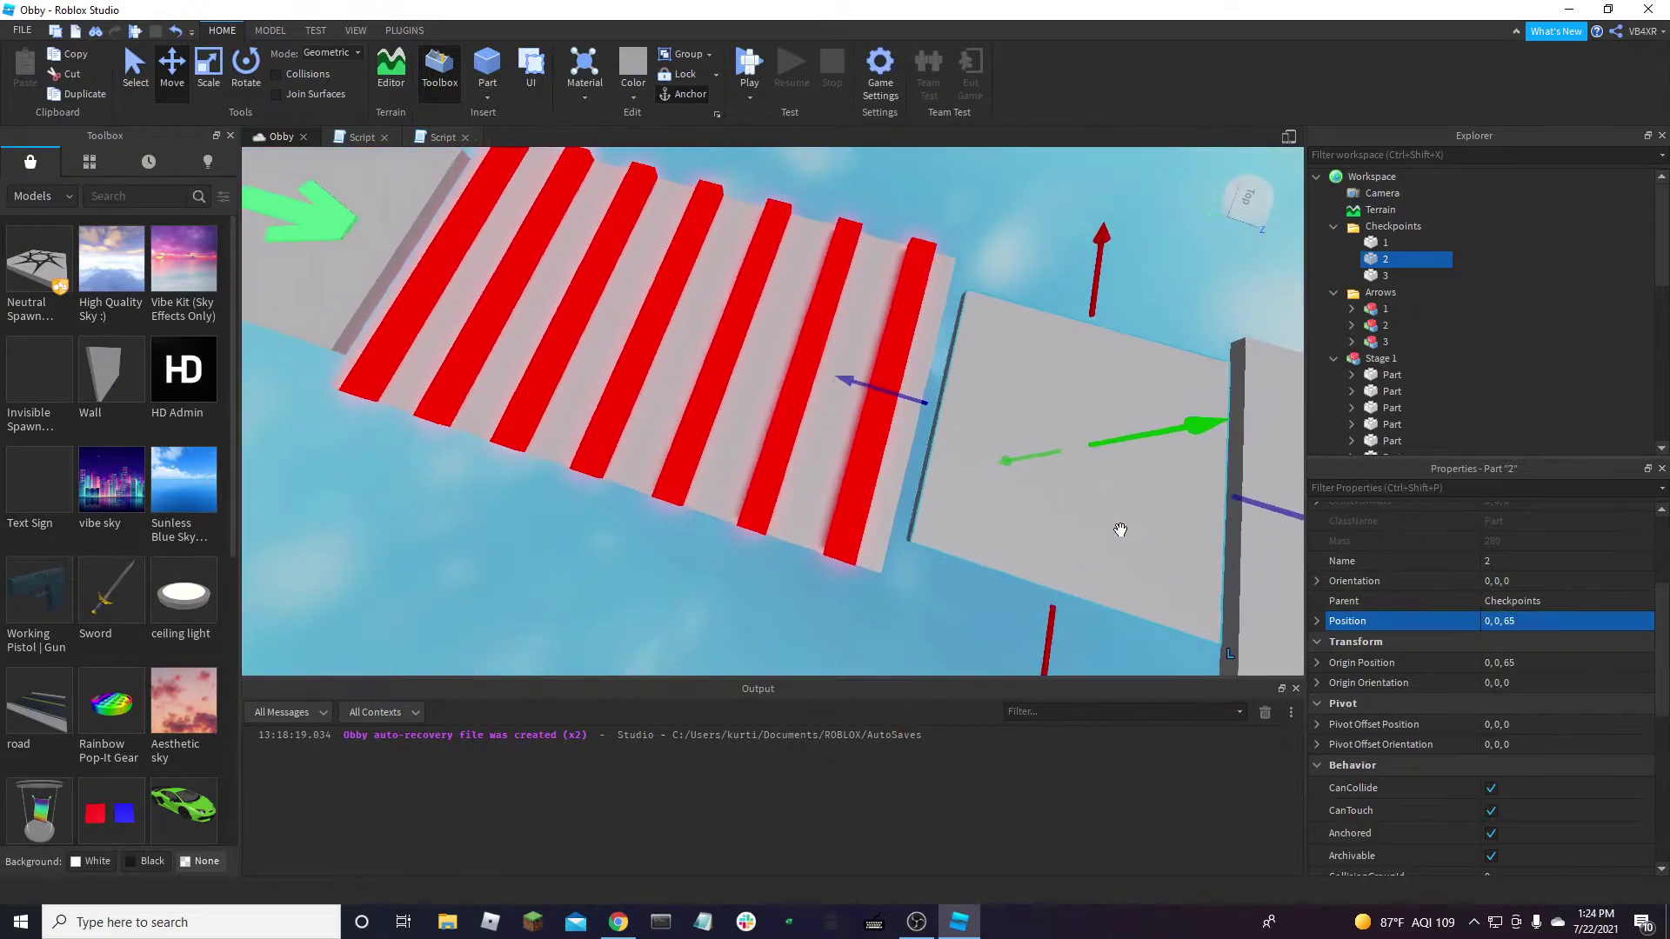
pyautogui.click(1537, 664)
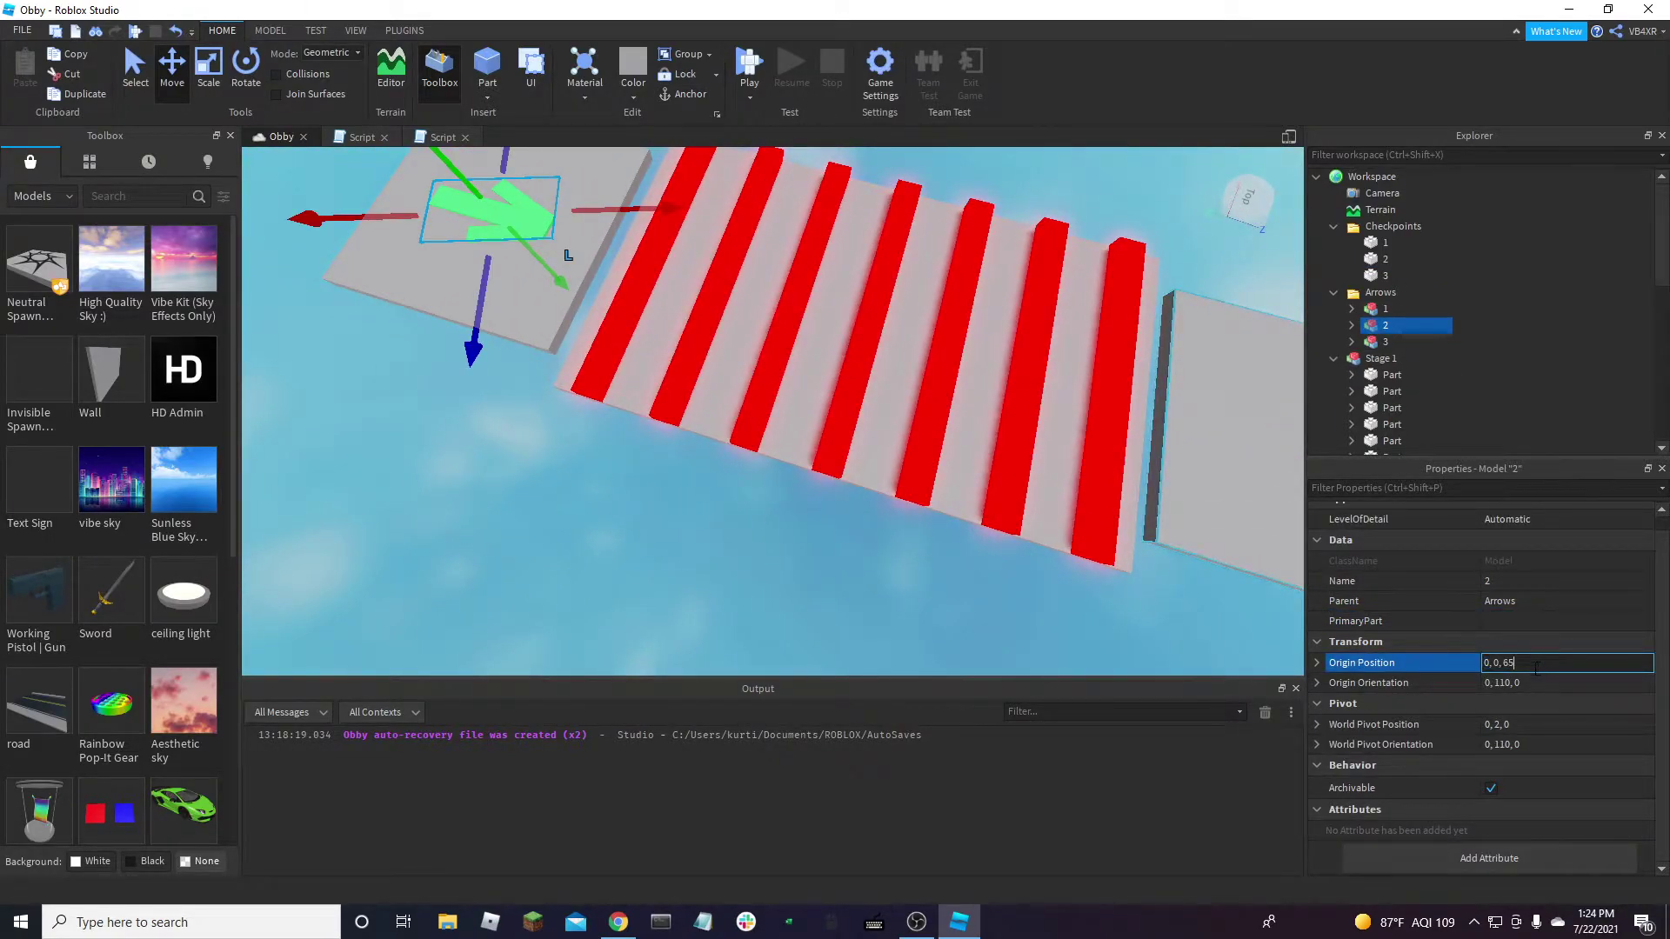
pyautogui.press('Return')
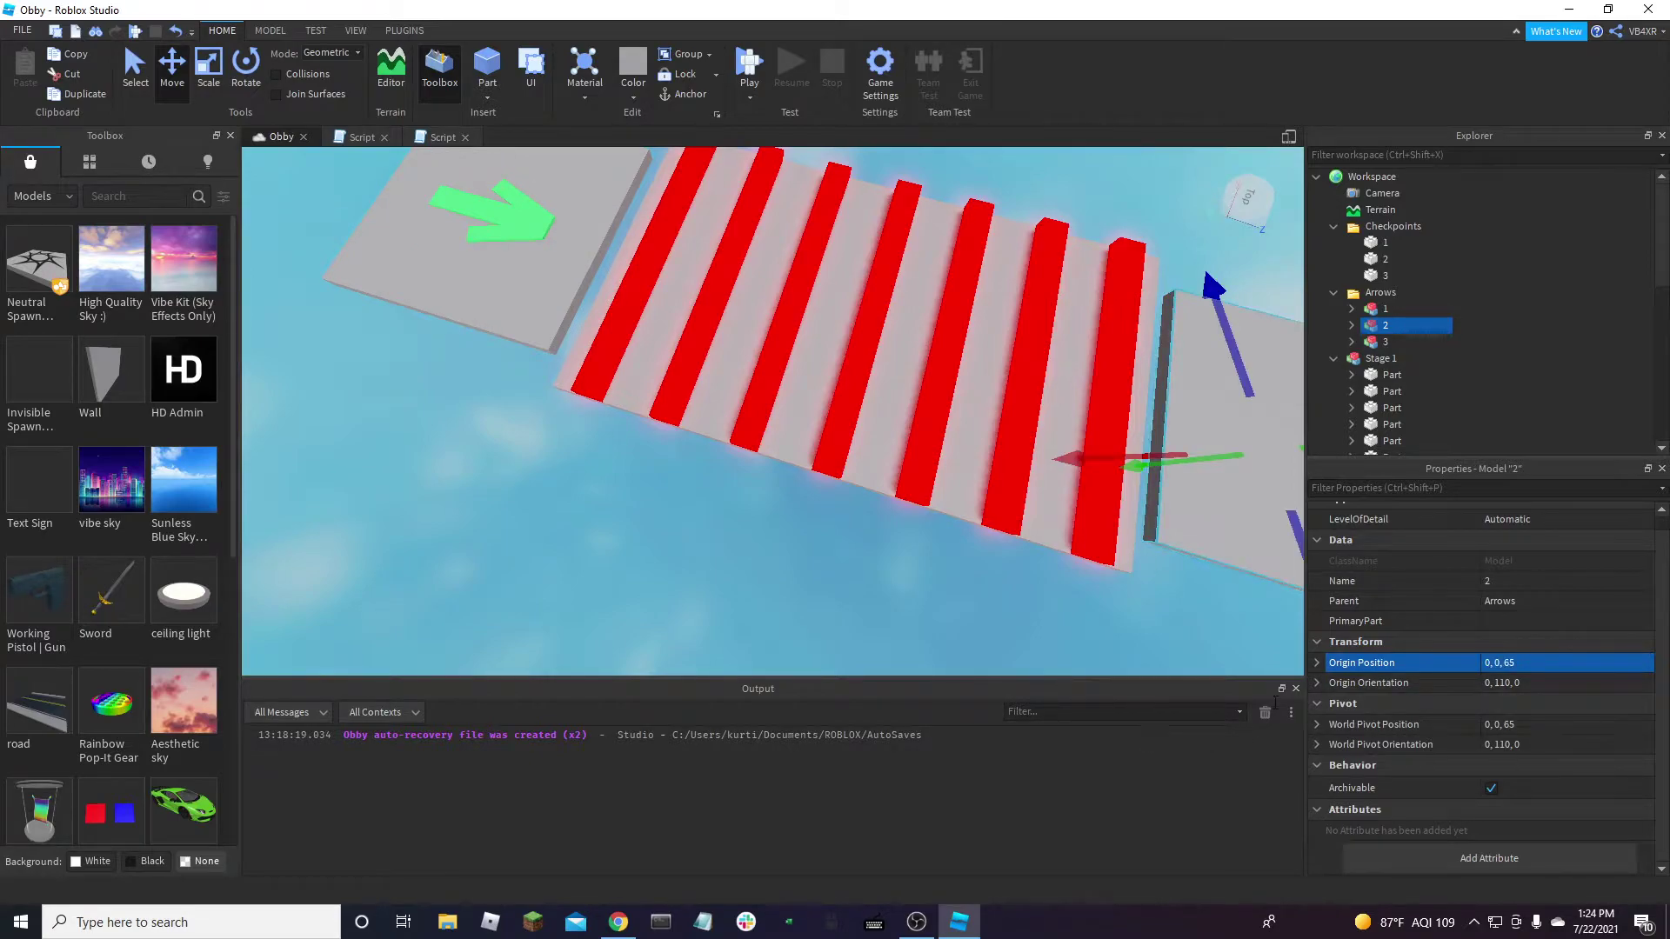
# Raise arrow model 2 vertically so it sits above the second checkpoint platform
pyautogui.moveTo(1109, 584); pyautogui.dragTo(1114, 576, button='right')
pyautogui.press('w')
pyautogui.press('w')
pyautogui.moveTo(949, 445); pyautogui.dragTo(947, 389)
pyautogui.press('d')
pyautogui.moveTo(950, 394); pyautogui.dragTo(977, 391, button='right')
pyautogui.press('s')
# Select the checkpoint 3 platform at the far end of the course and copy its position value
pyautogui.click(1386, 341)
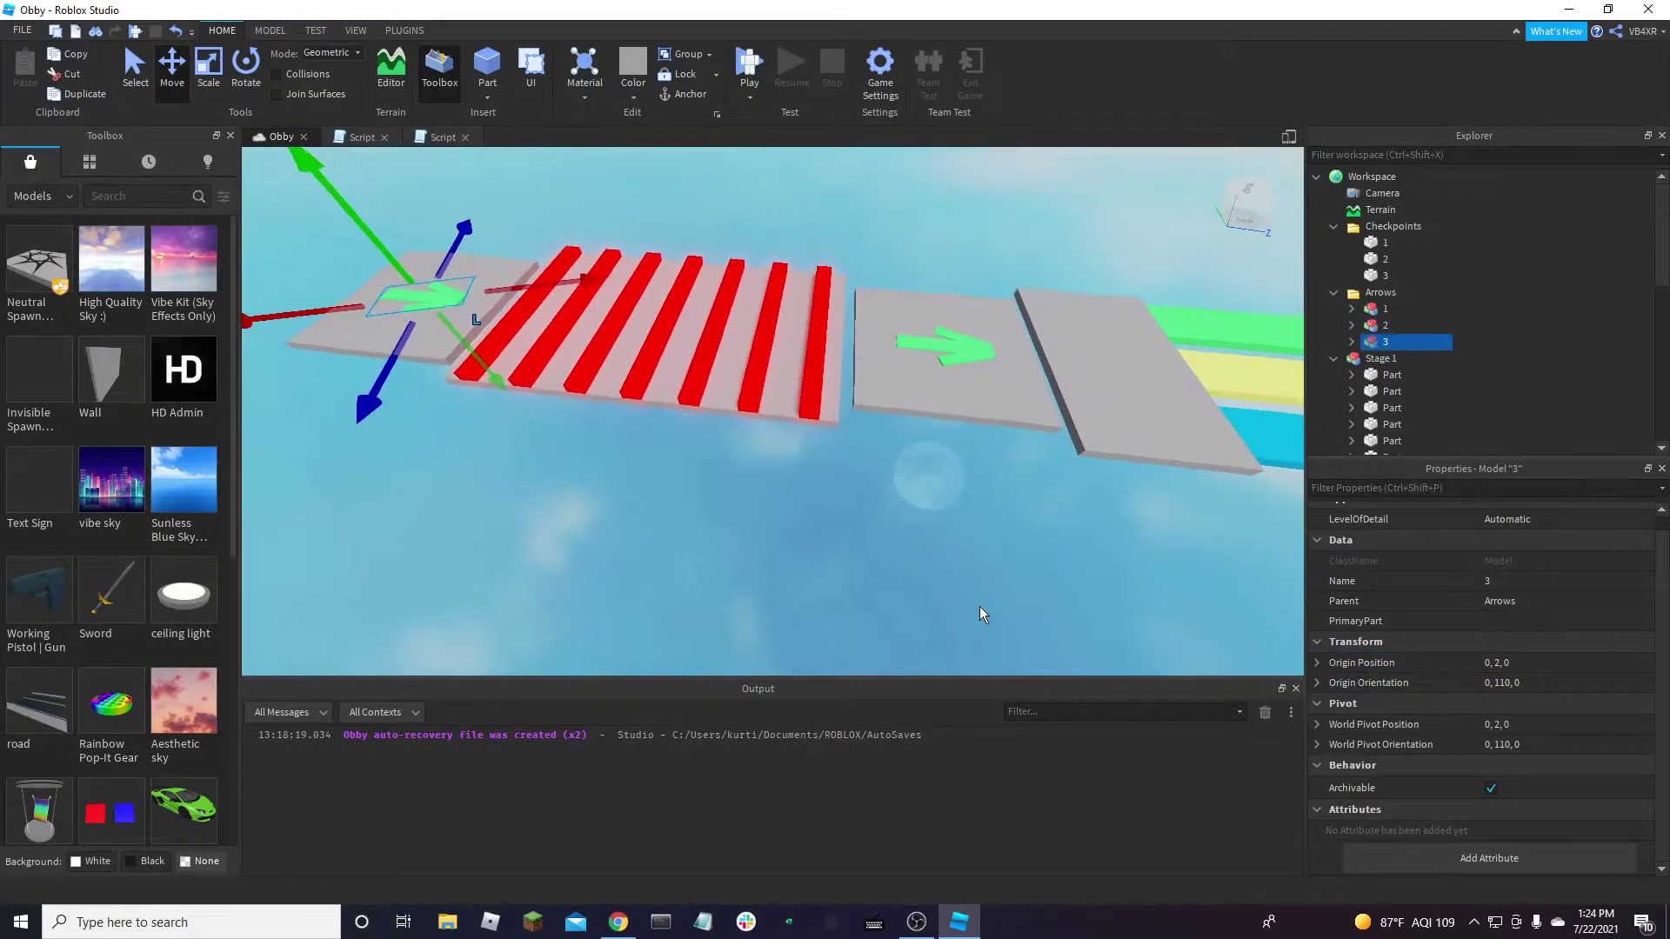
pyautogui.scroll(2, 979, 607)
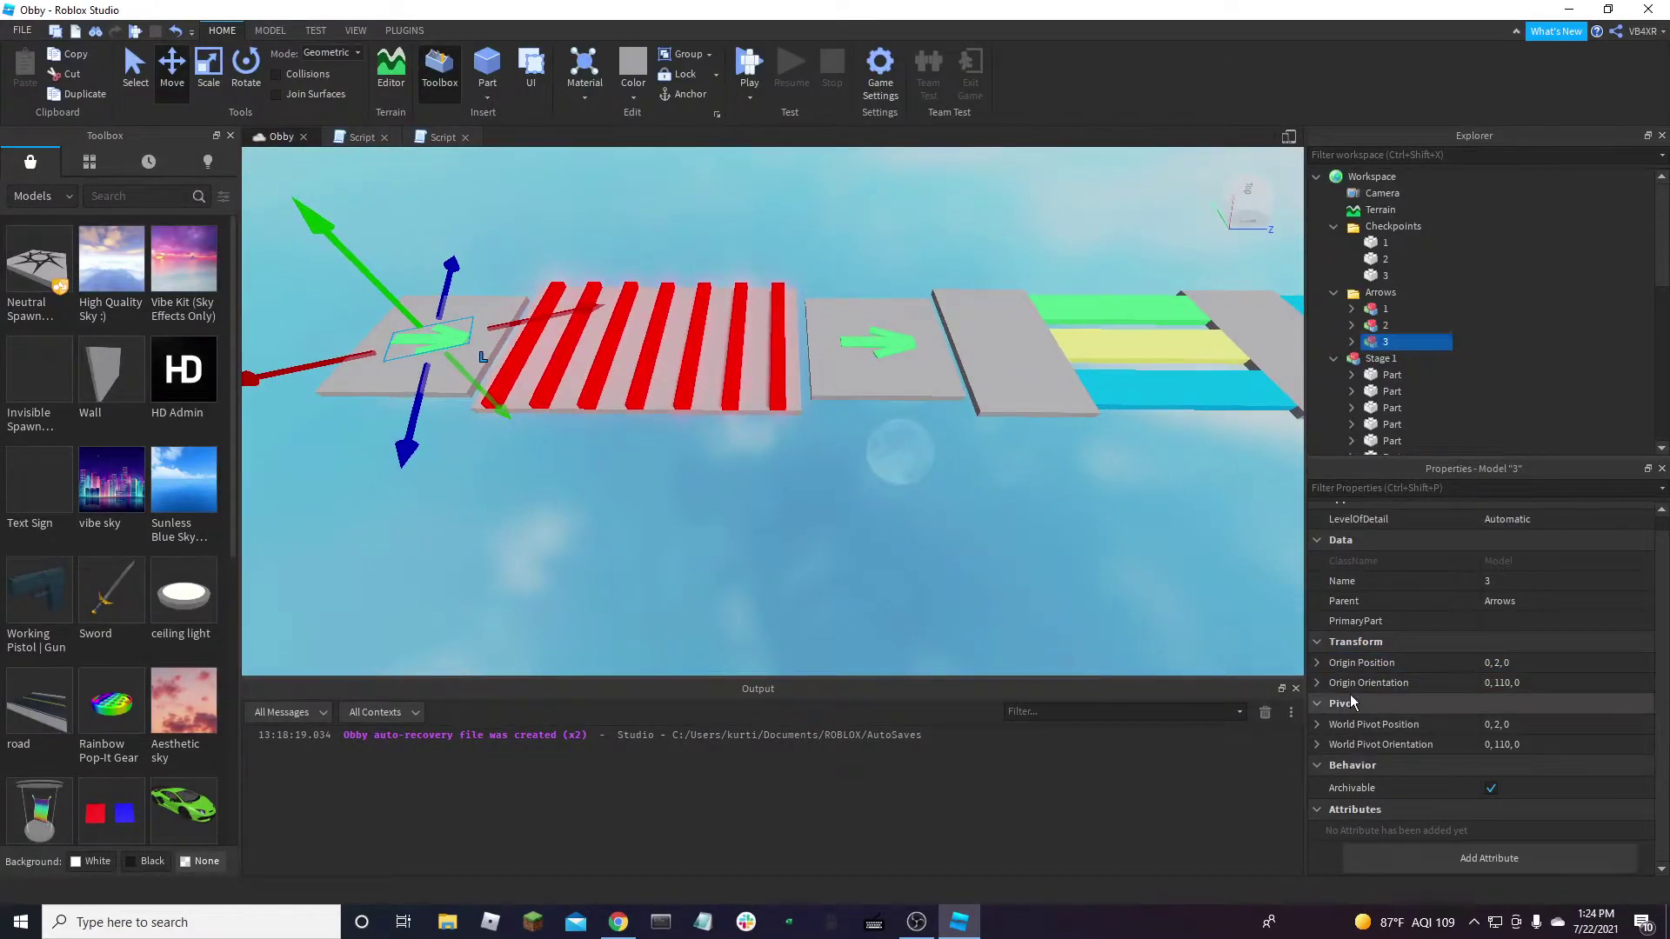
pyautogui.moveTo(996, 402); pyautogui.dragTo(995, 402, button='right')
pyautogui.click(918, 284)
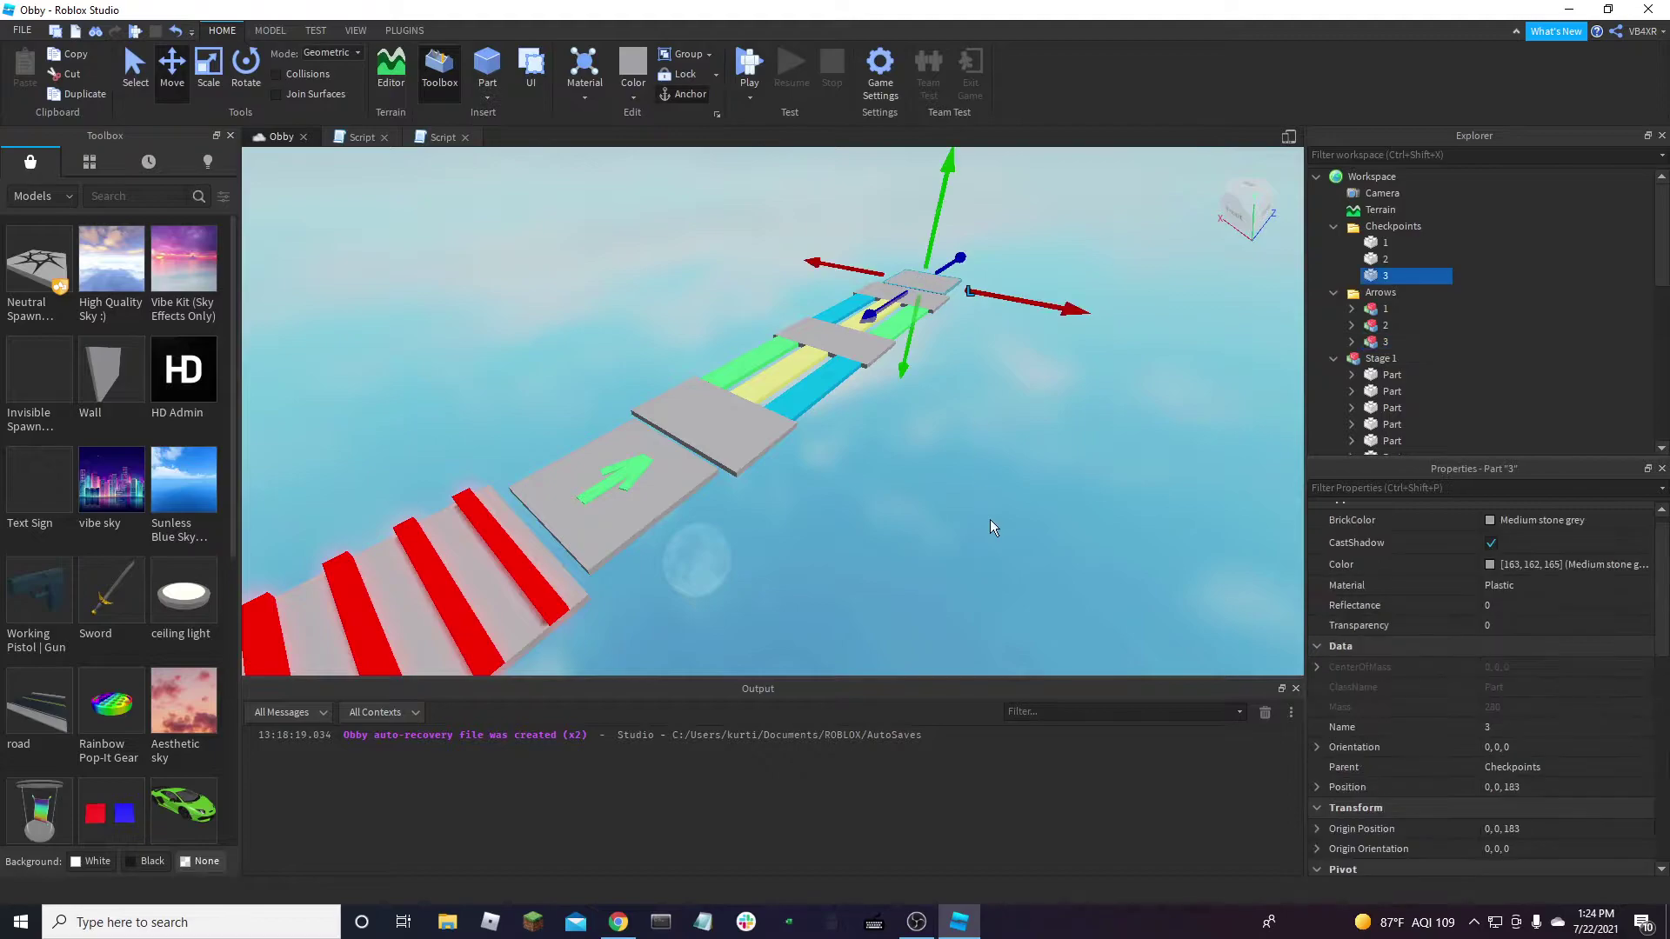
pyautogui.press('f')
pyautogui.scroll(-5, 1536, 728)
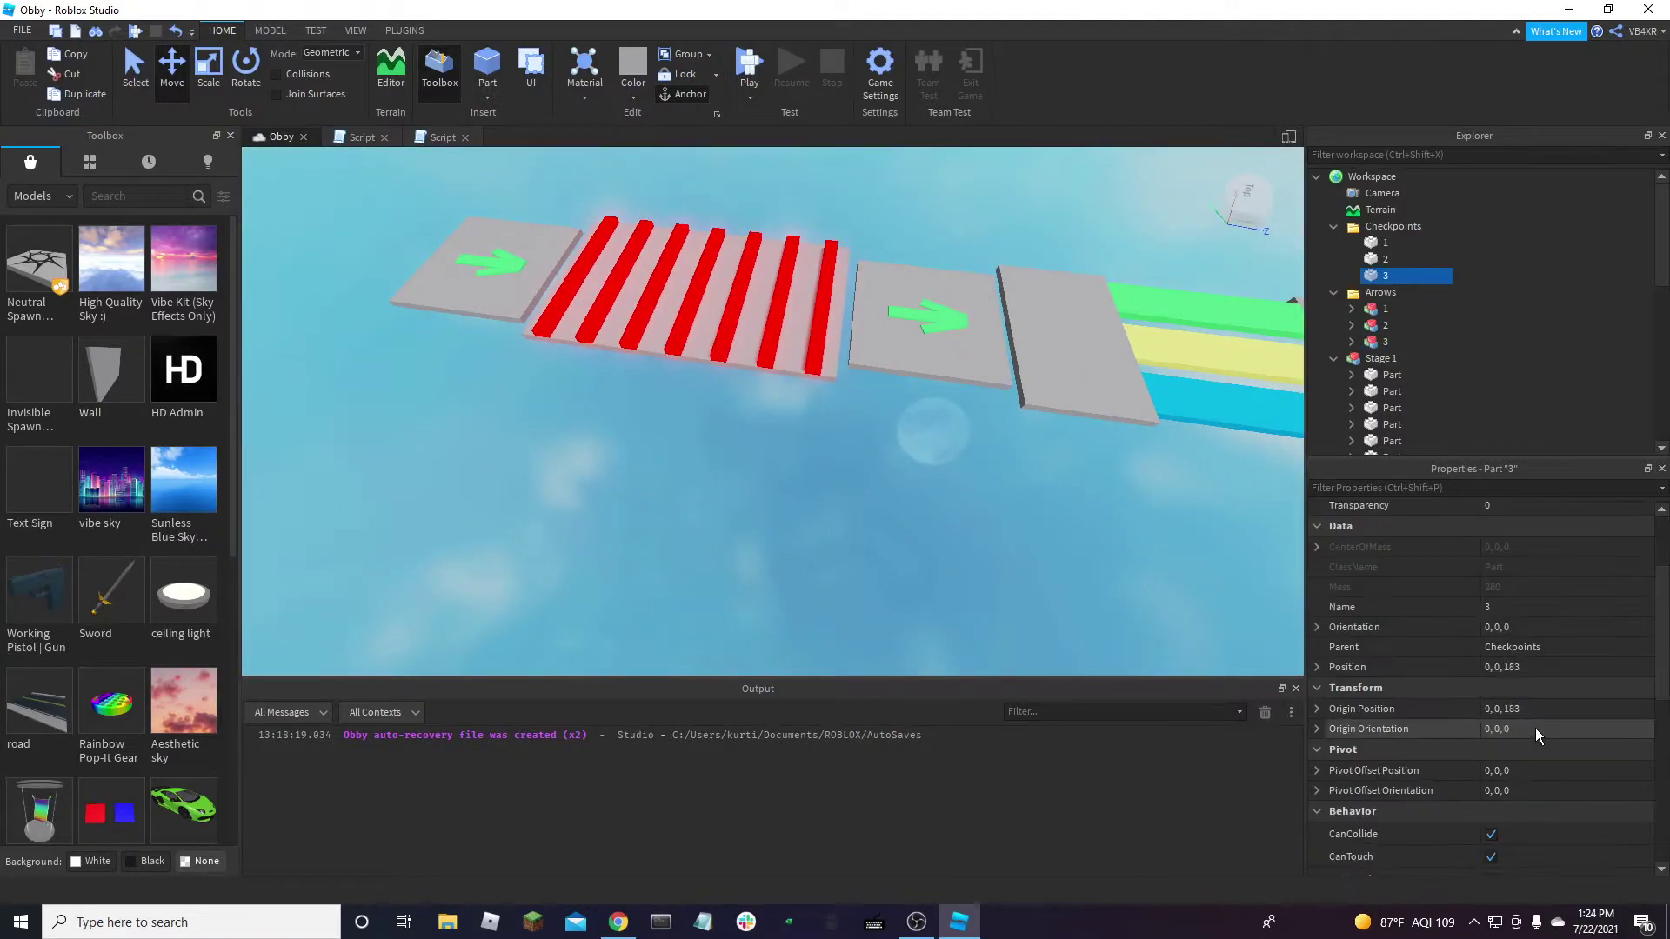
pyautogui.scroll(-2, 1532, 753)
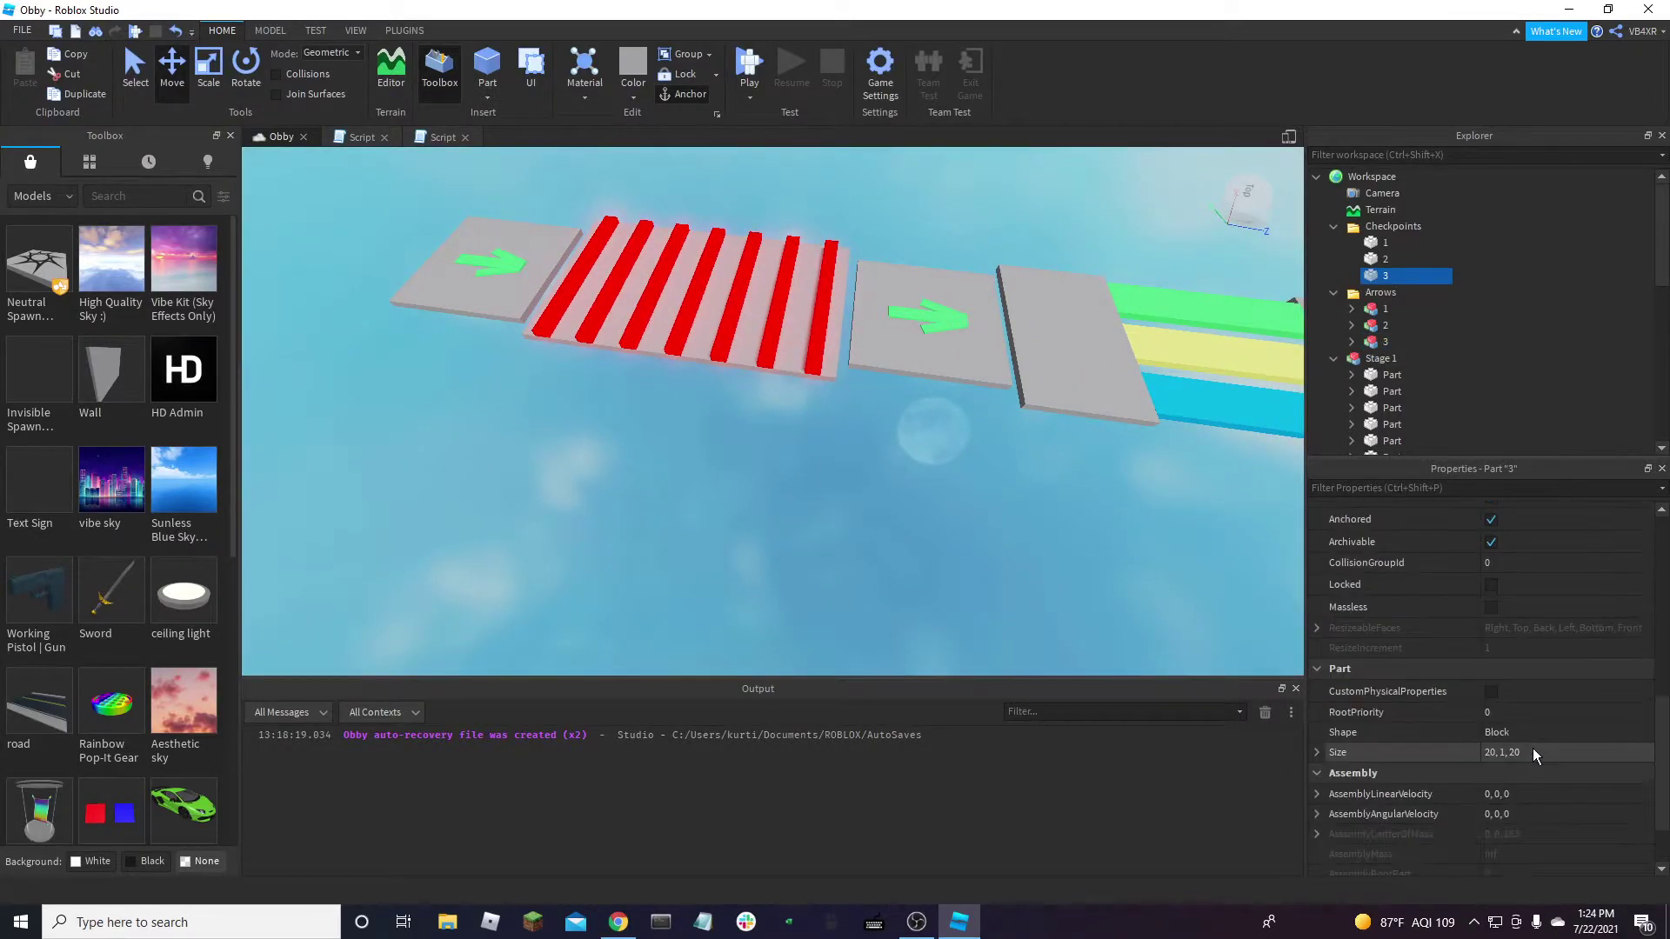
pyautogui.scroll(6, 1524, 758)
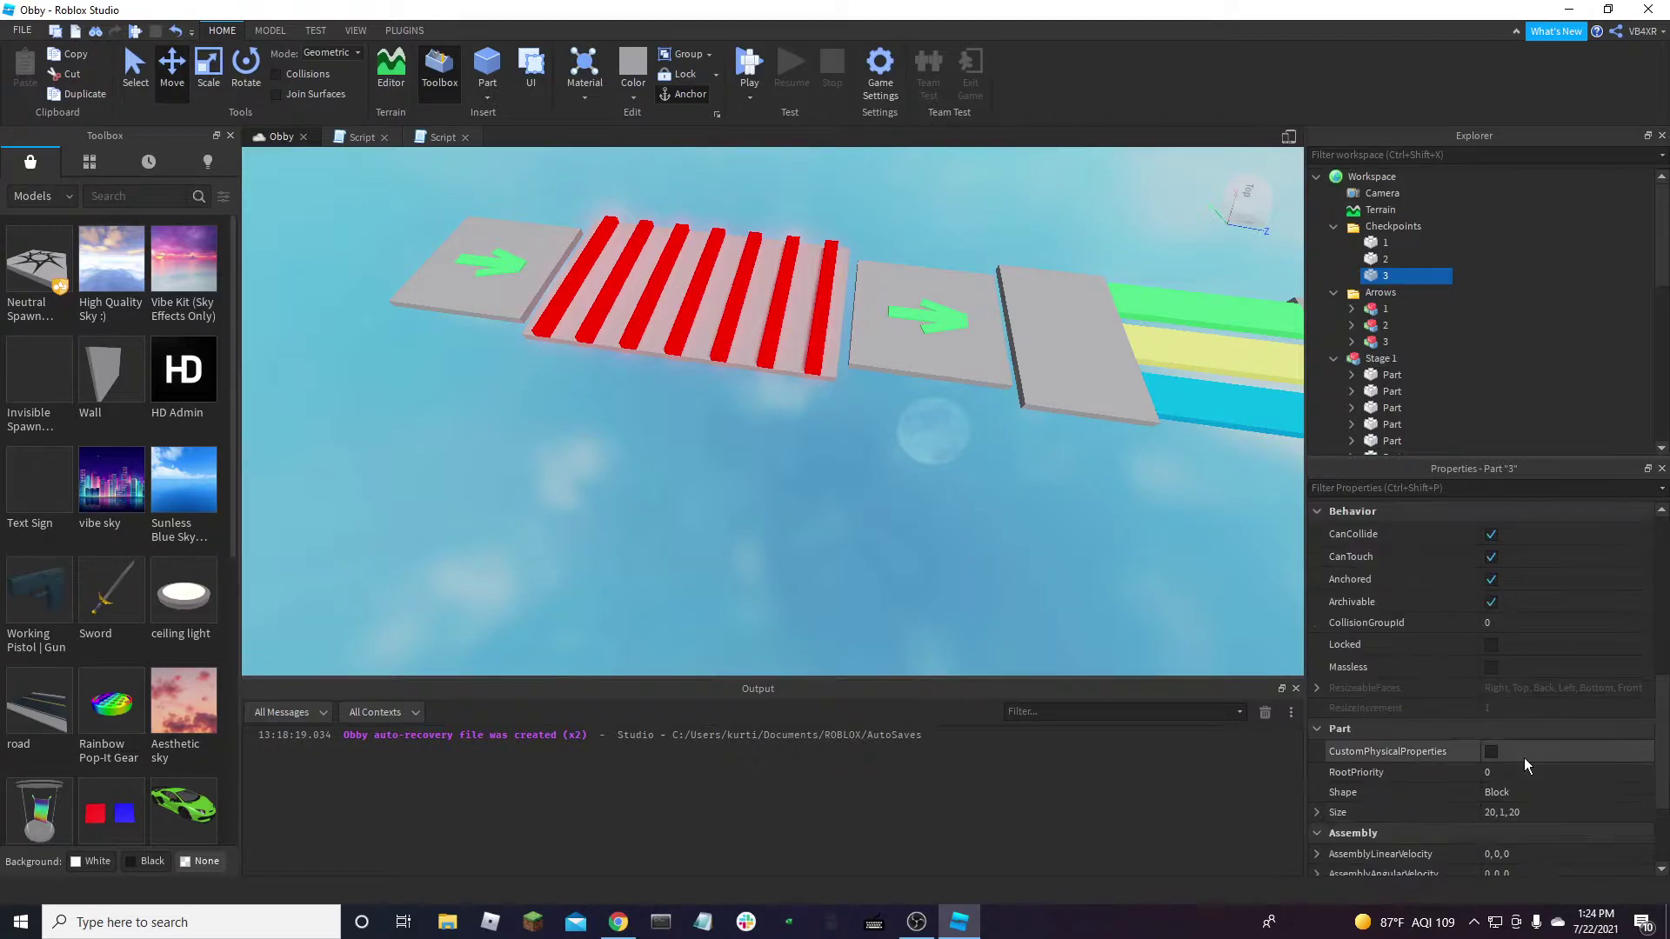
pyautogui.click(1526, 608)
pyautogui.hotkey('ctrl', 'c')
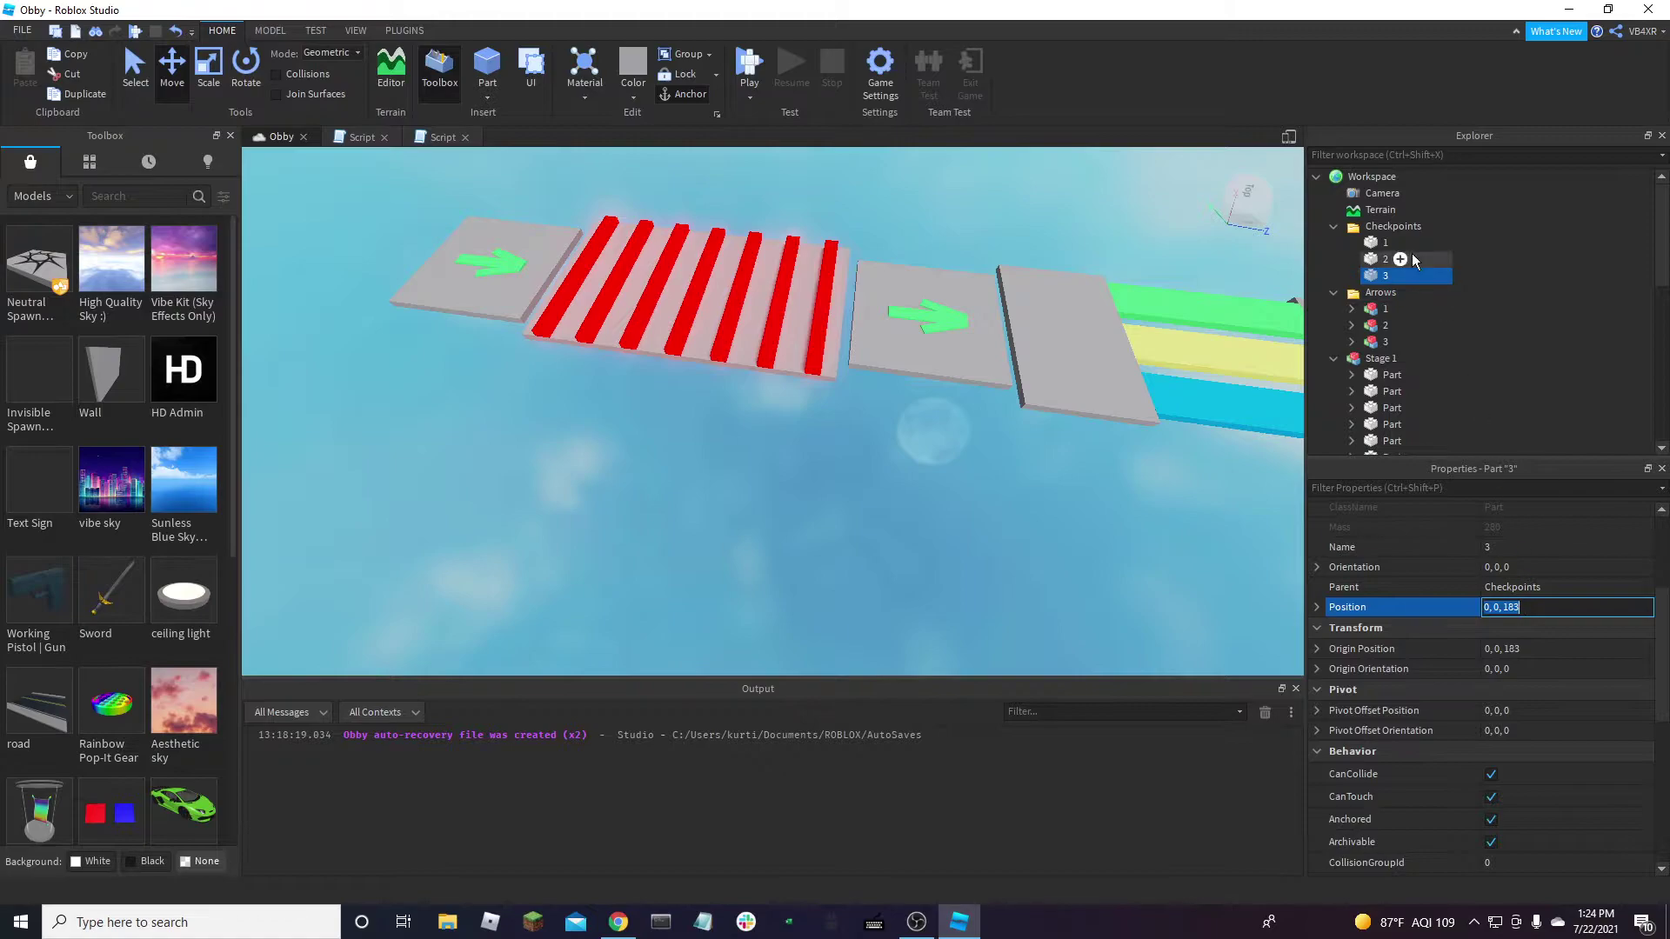
# Set the origin position of arrow model 3 to 0, 0, 183
pyautogui.click(1374, 343)
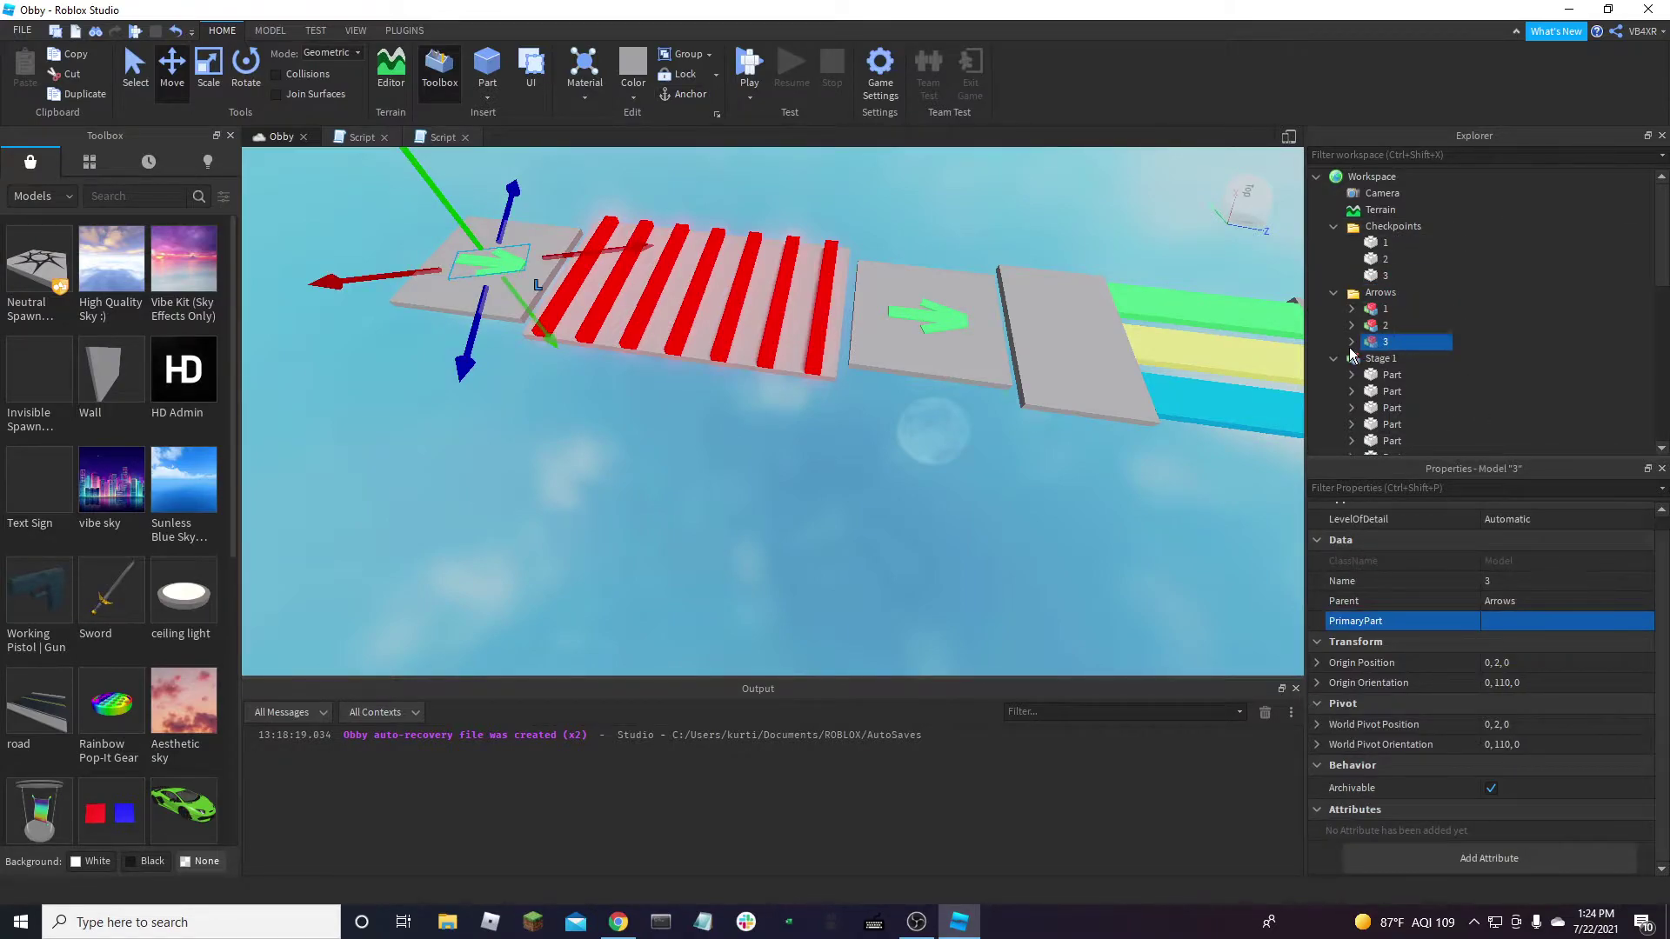
pyautogui.click(1532, 664)
pyautogui.hotkey('ctrl', 'v')
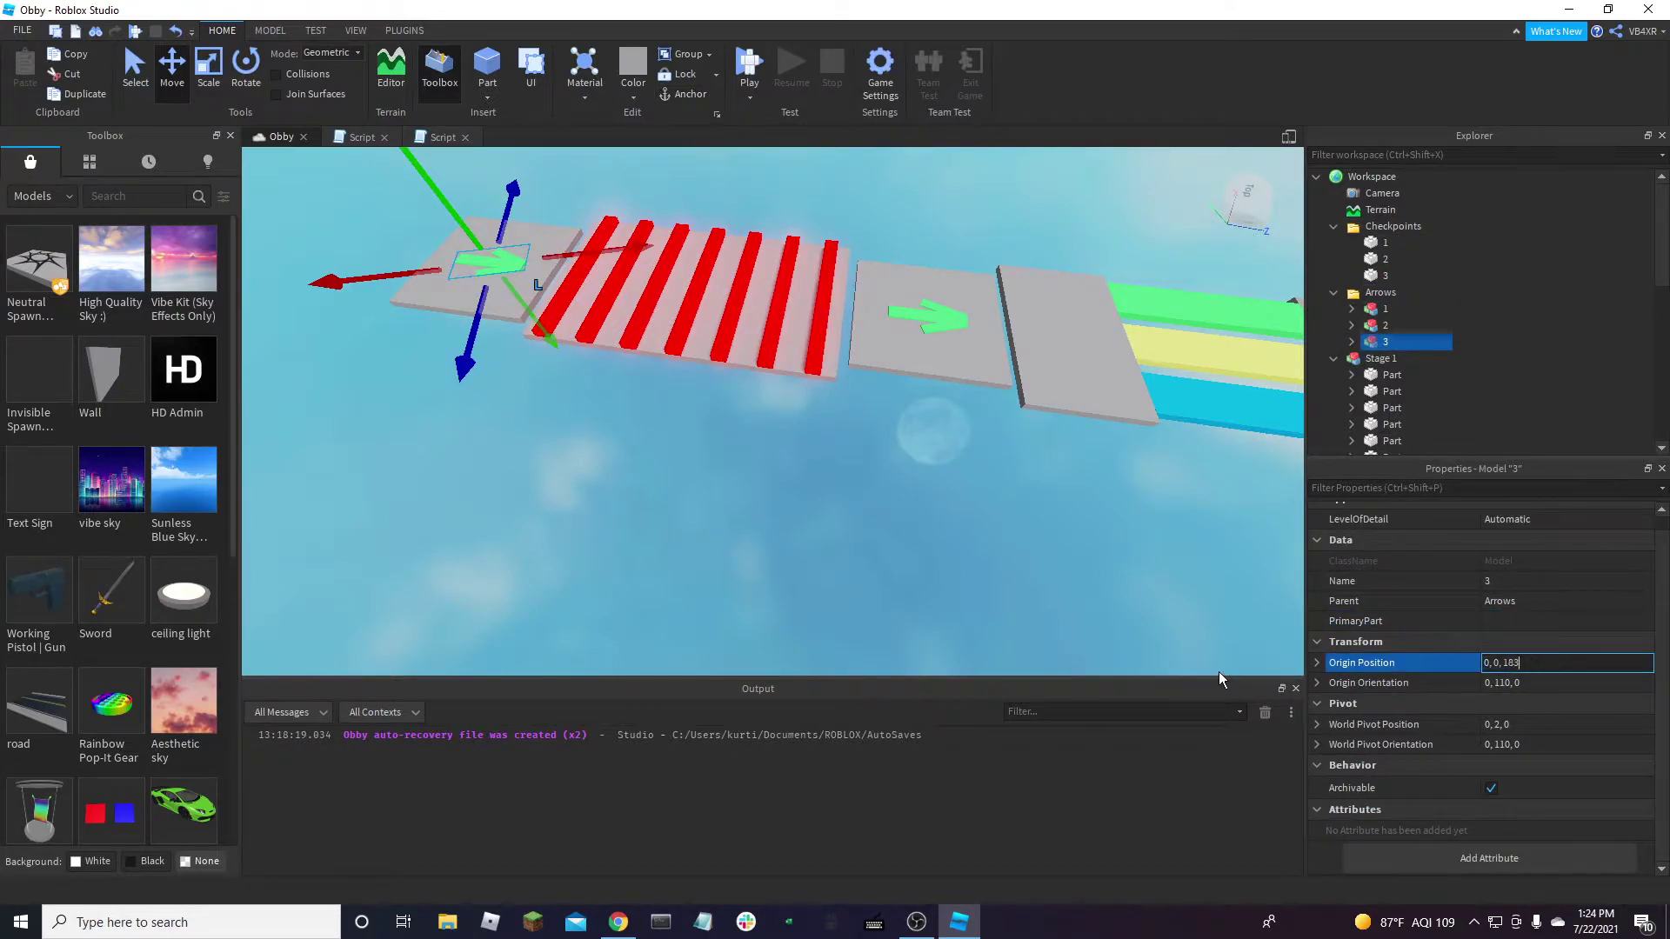
pyautogui.press('Return')
# Raise arrow model 3 above the third checkpoint platform, to an origin position of 0, 2, 183
pyautogui.press('f')
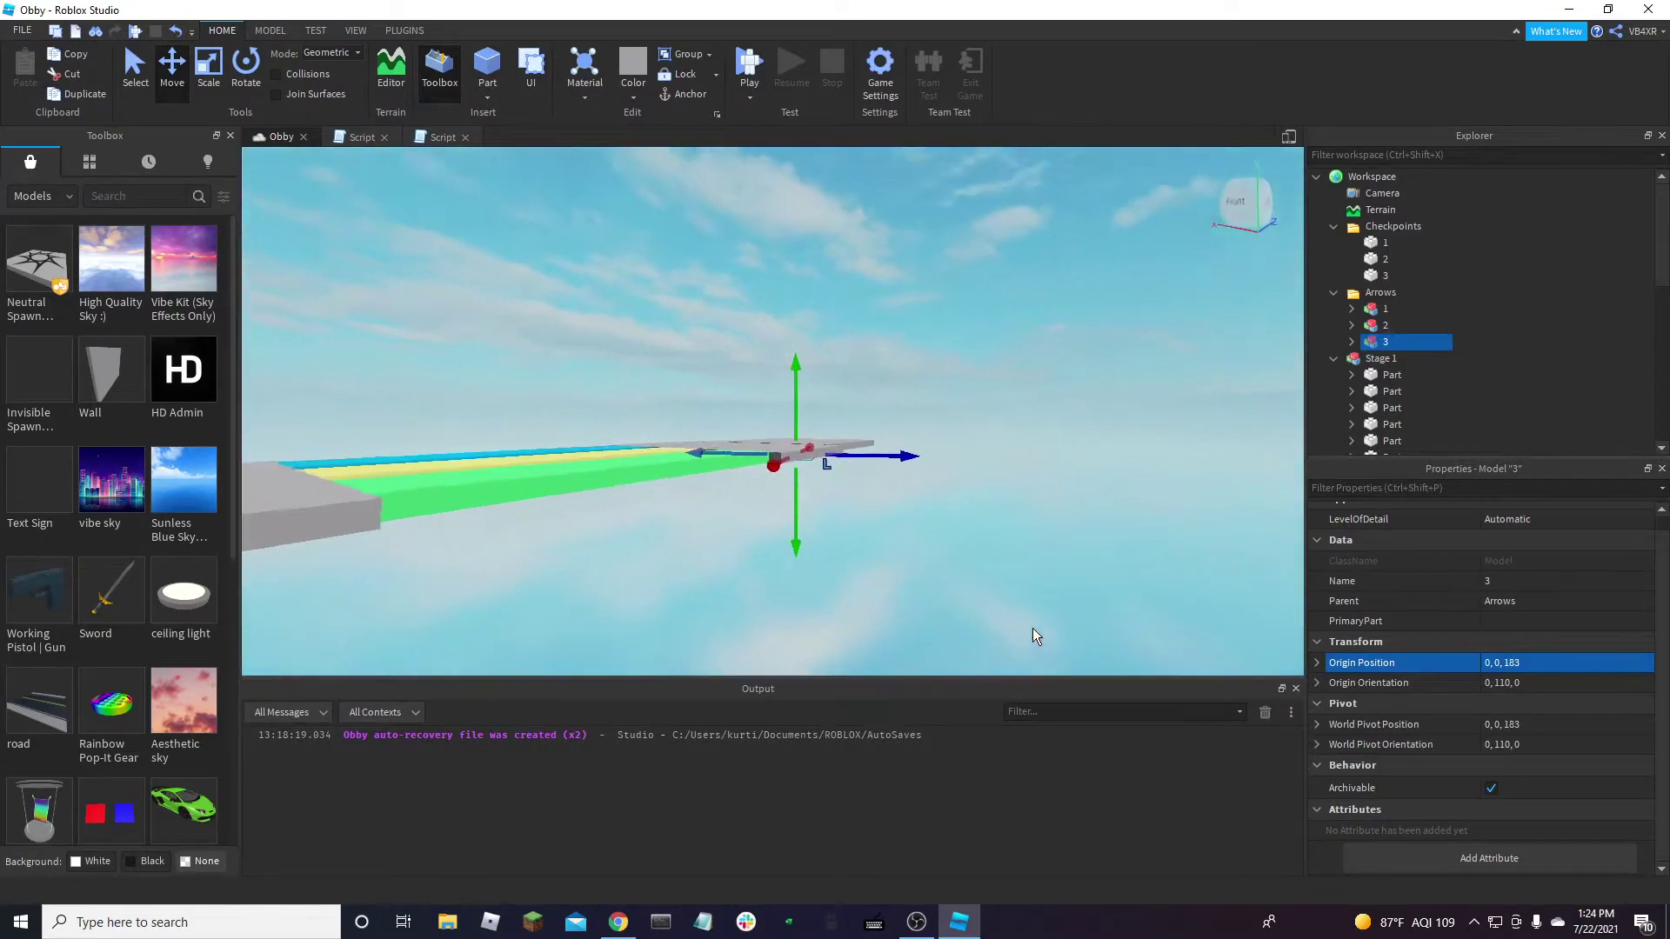
pyautogui.moveTo(812, 514); pyautogui.dragTo(796, 472)
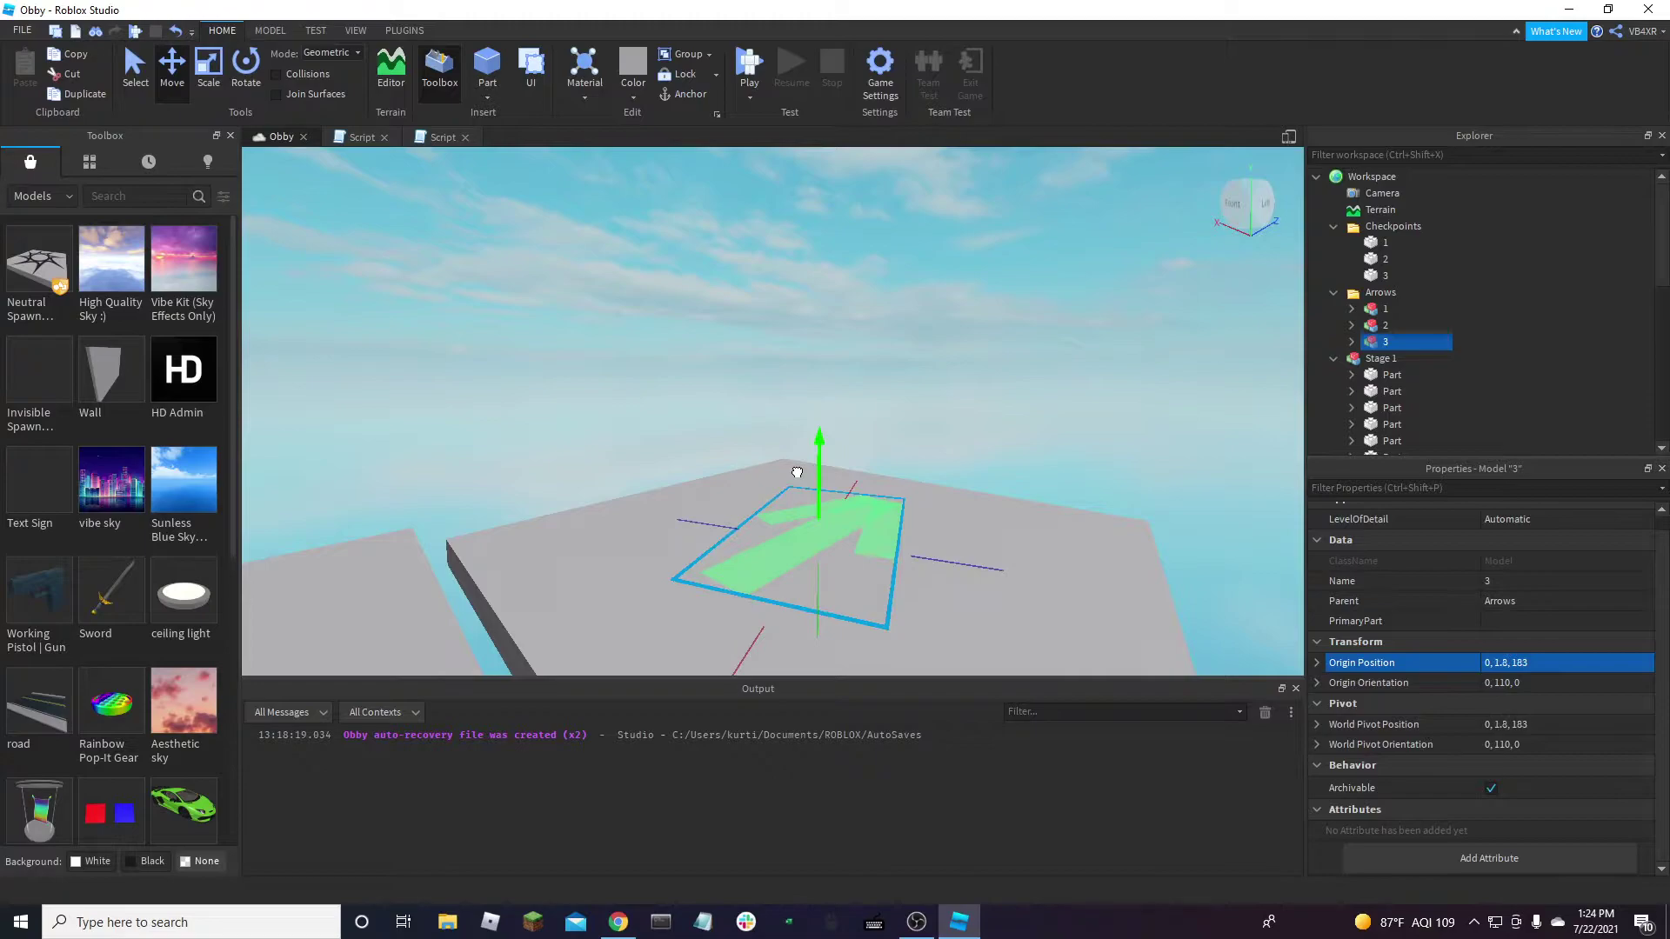
pyautogui.scroll(2, 917, 431)
pyautogui.moveTo(917, 432); pyautogui.dragTo(917, 446, button='right')
pyautogui.moveTo(821, 457); pyautogui.dragTo(824, 441)
pyautogui.moveTo(932, 406); pyautogui.dragTo(1253, 323, button='right')
pyautogui.scroll(-4, 1258, 321)
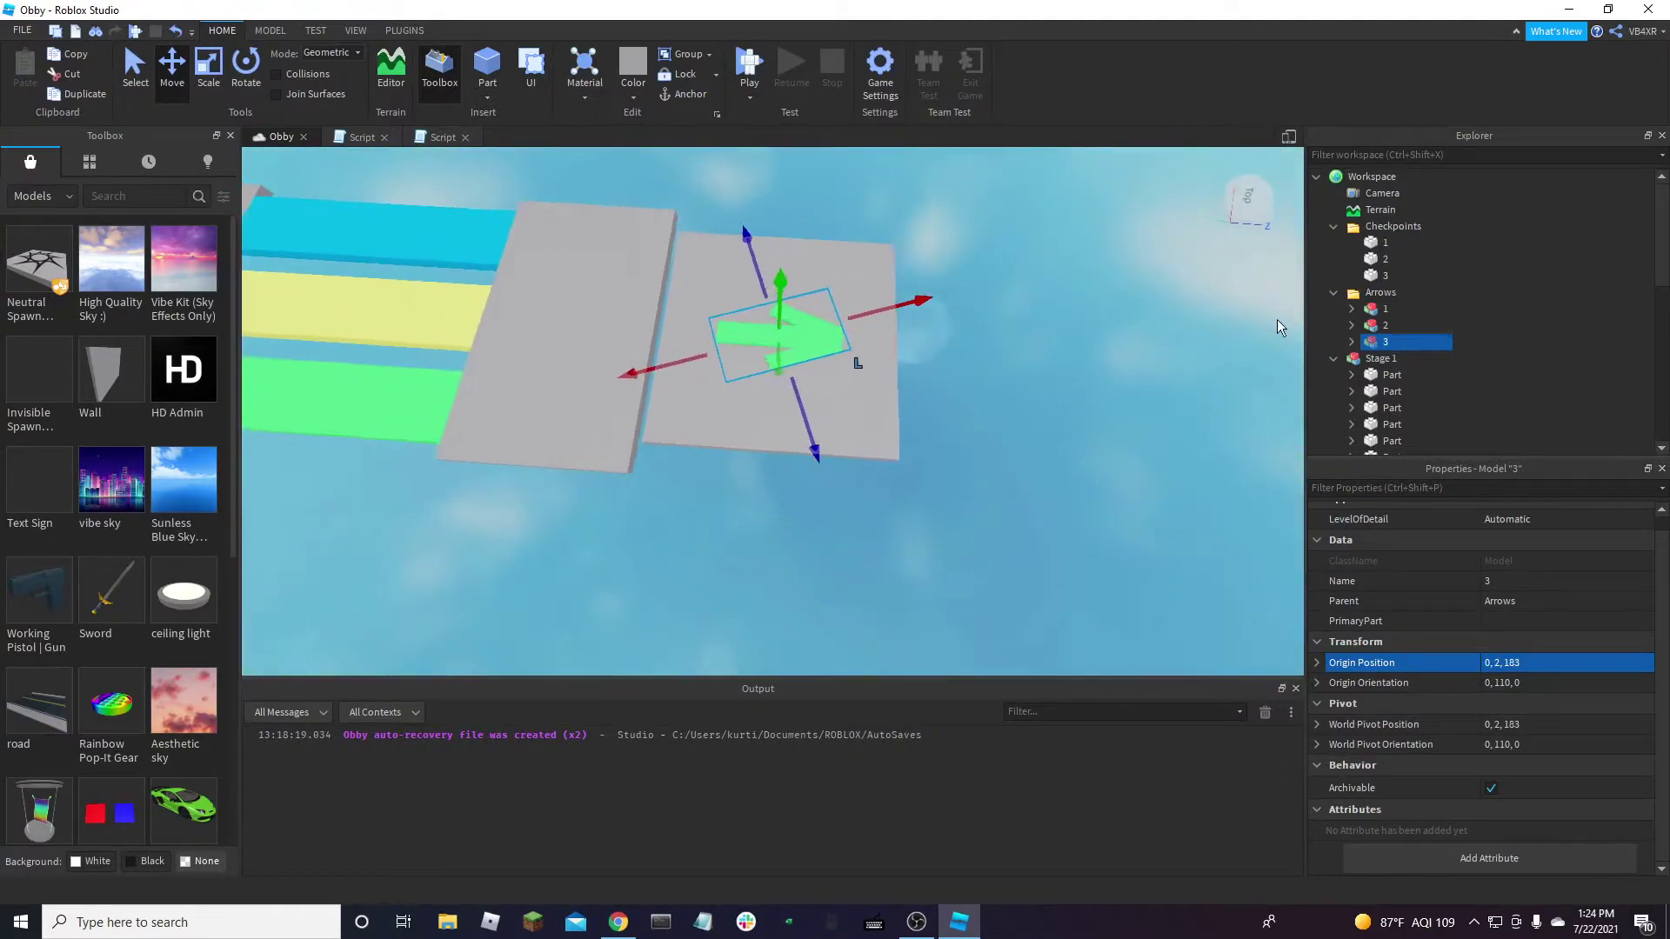
# Move arrow models 3, 2 and 1 into their matching numbered checkpoint parts and delete the emptied Arrows folder
pyautogui.moveTo(1371, 343); pyautogui.dragTo(1373, 277)
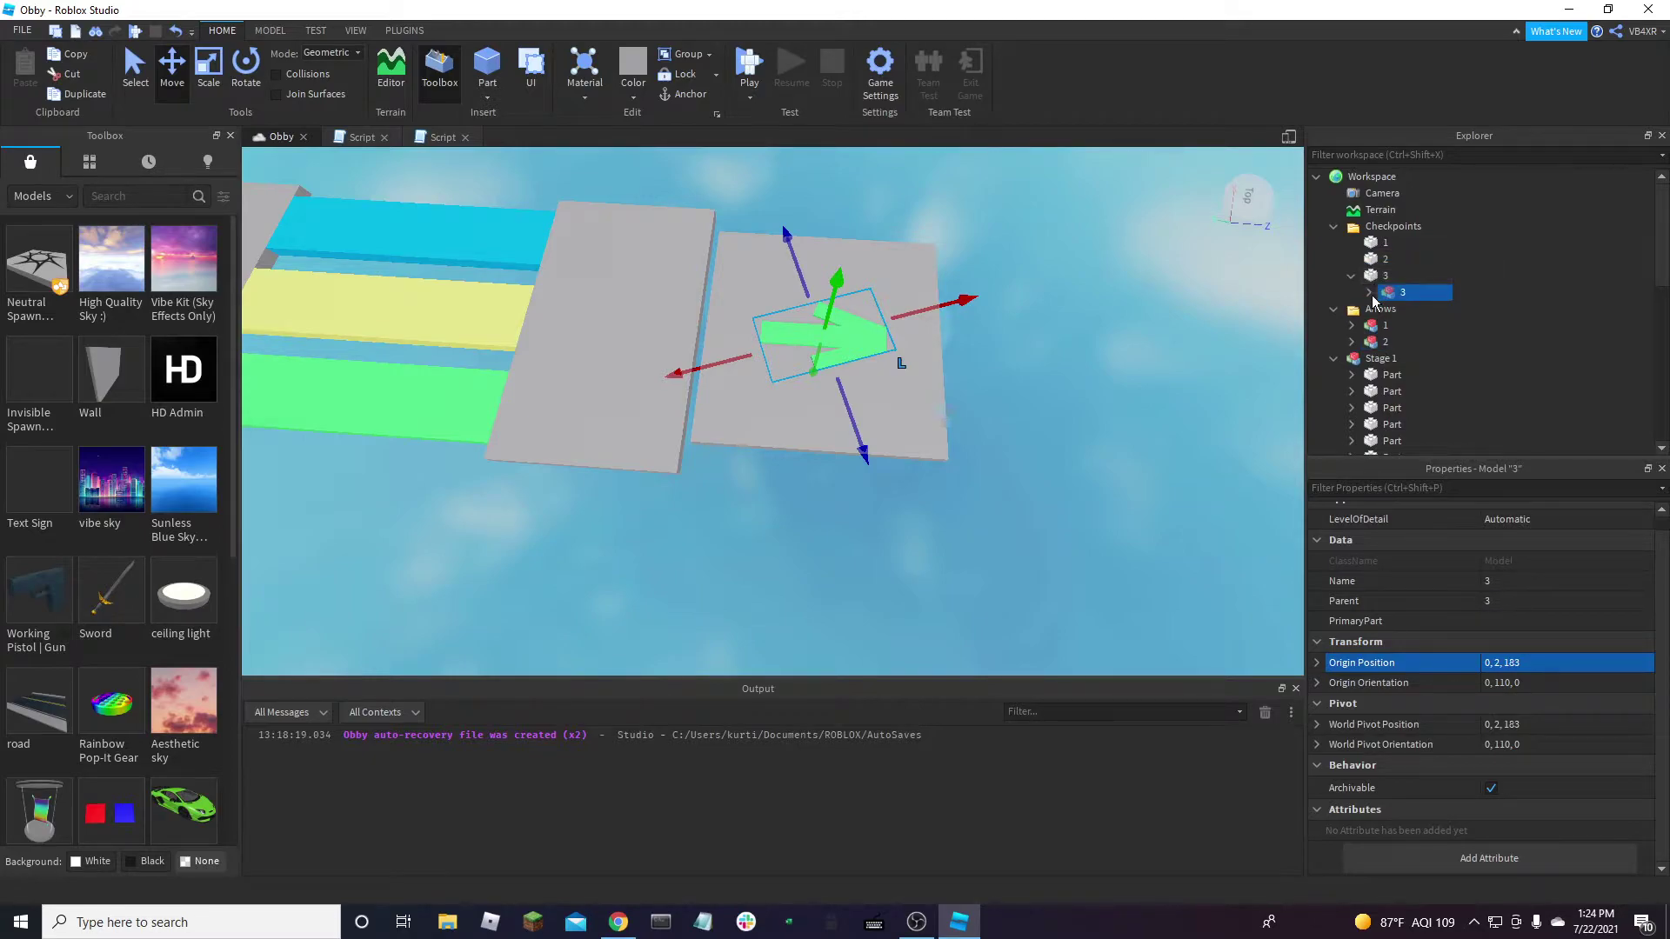
pyautogui.moveTo(1382, 341); pyautogui.dragTo(1386, 261)
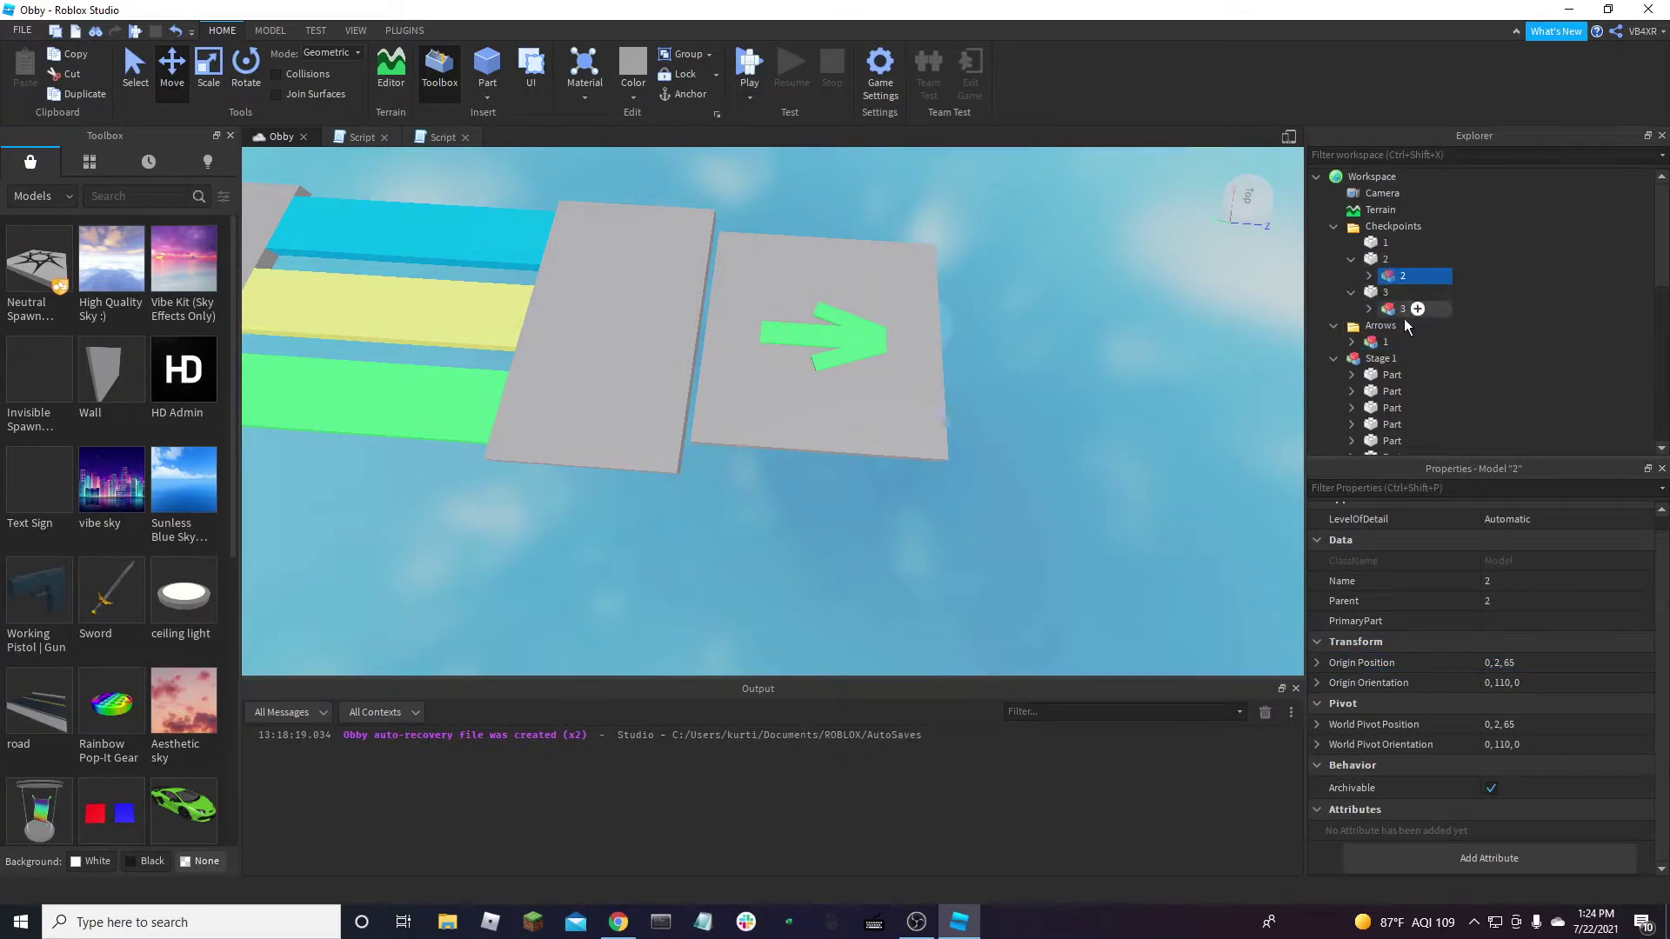
pyautogui.keyDown('shift'); pyautogui.click(1411, 246); pyautogui.keyUp('shift')
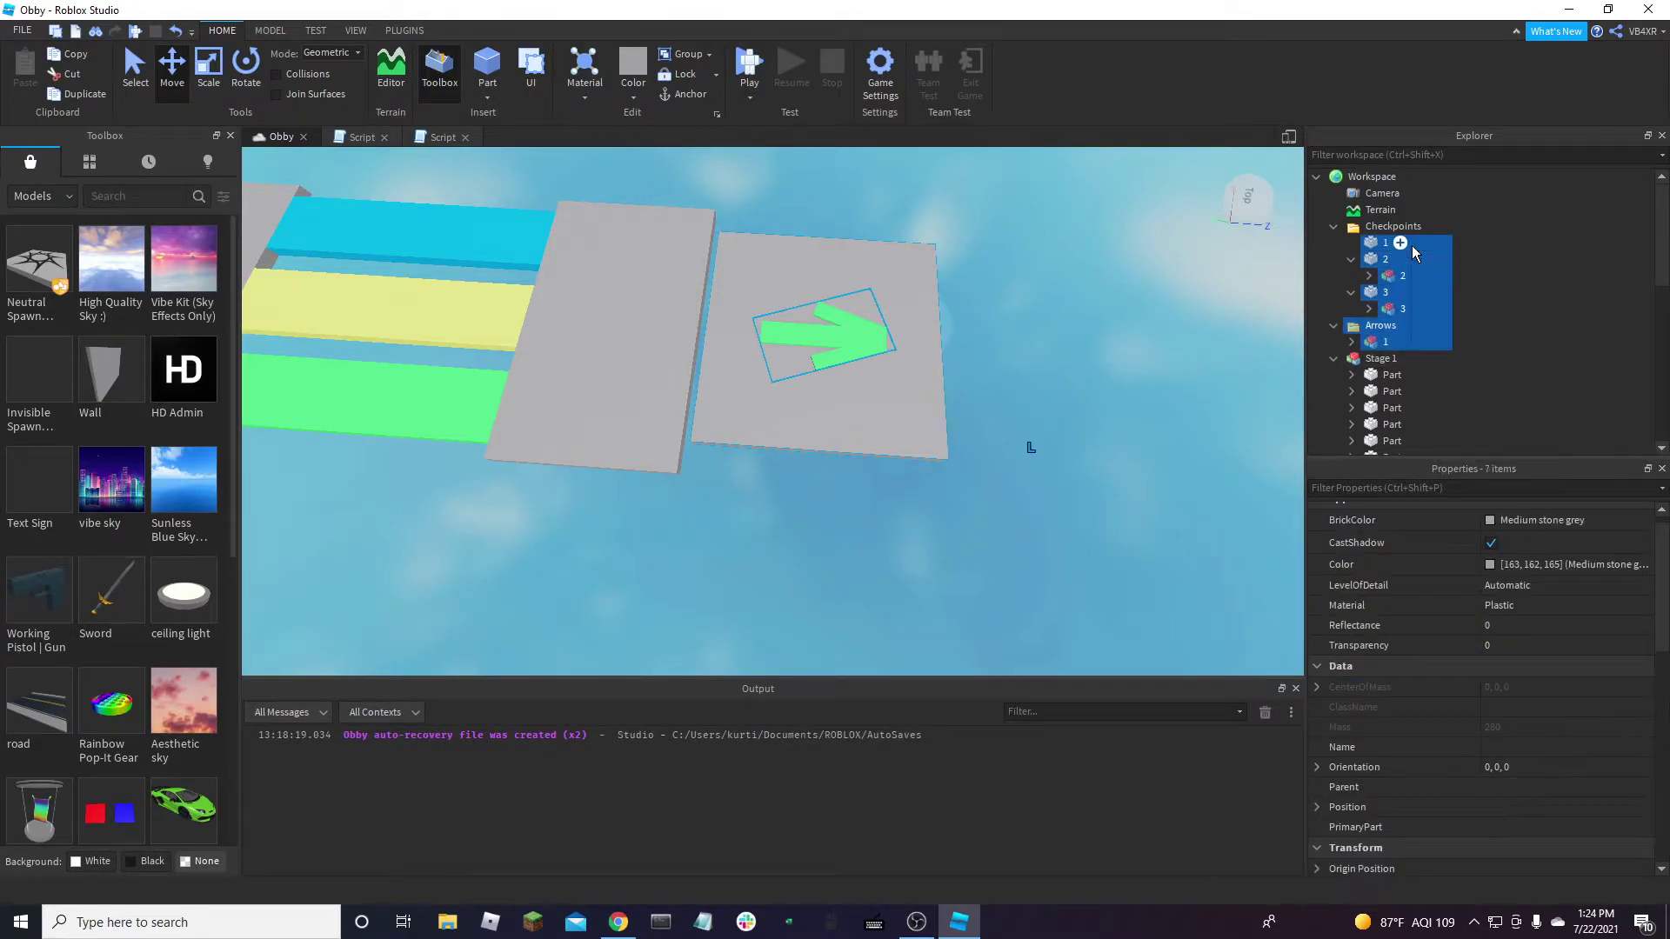
pyautogui.click(1409, 341)
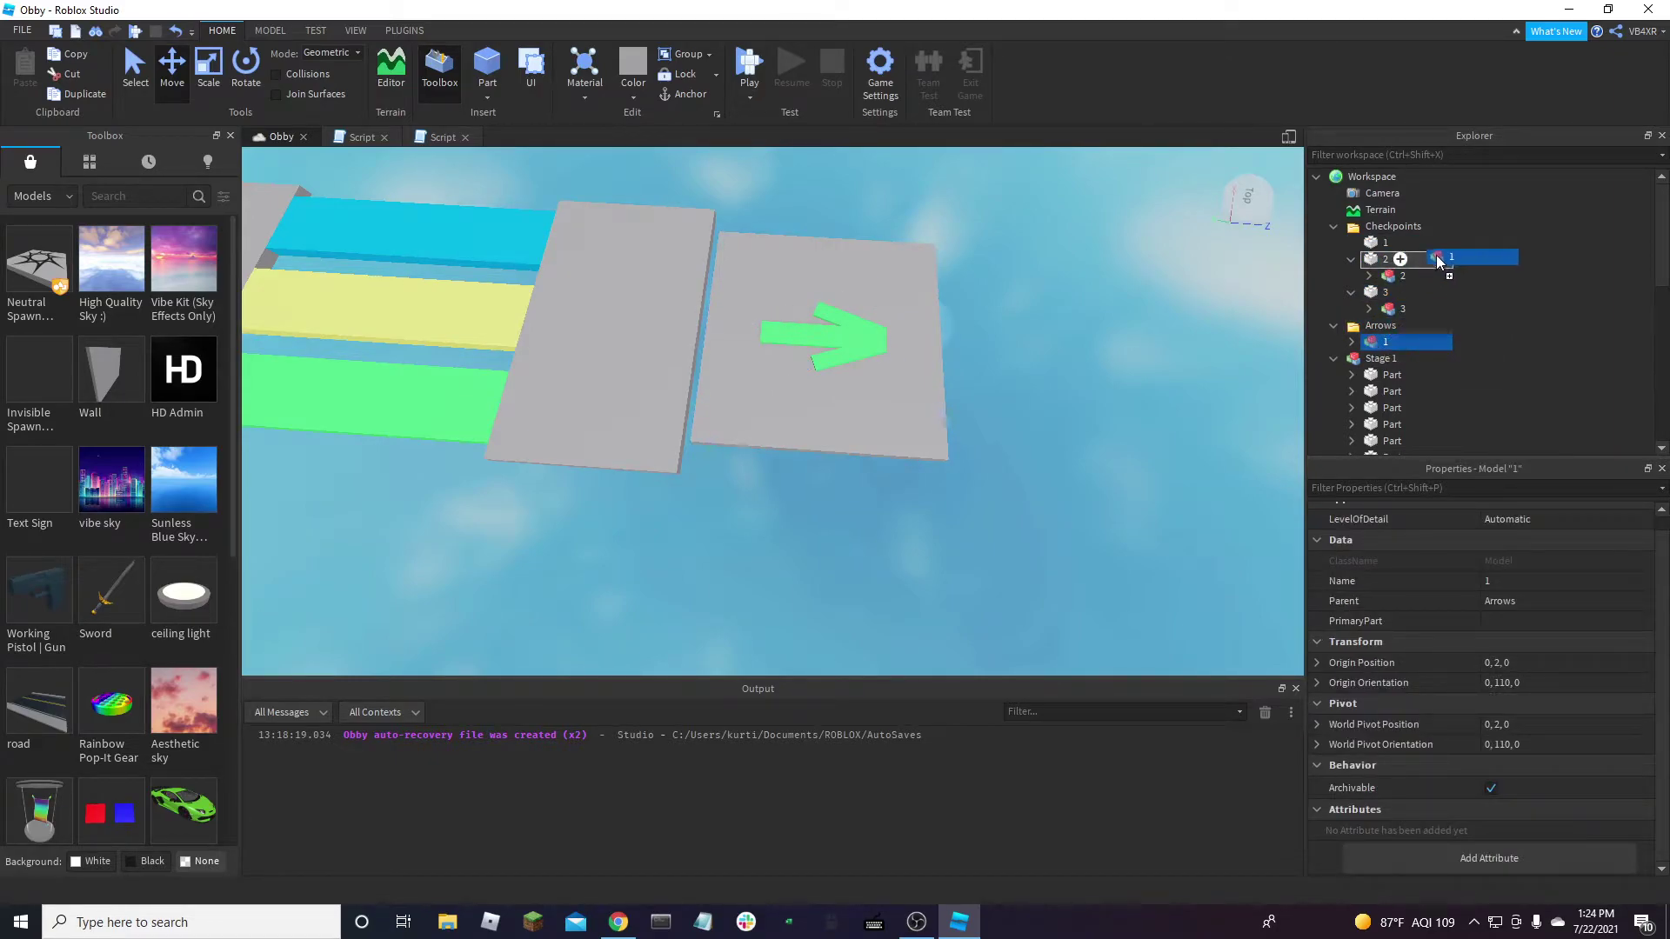
pyautogui.moveTo(1437, 256); pyautogui.dragTo(1431, 243)
pyautogui.click(1367, 345)
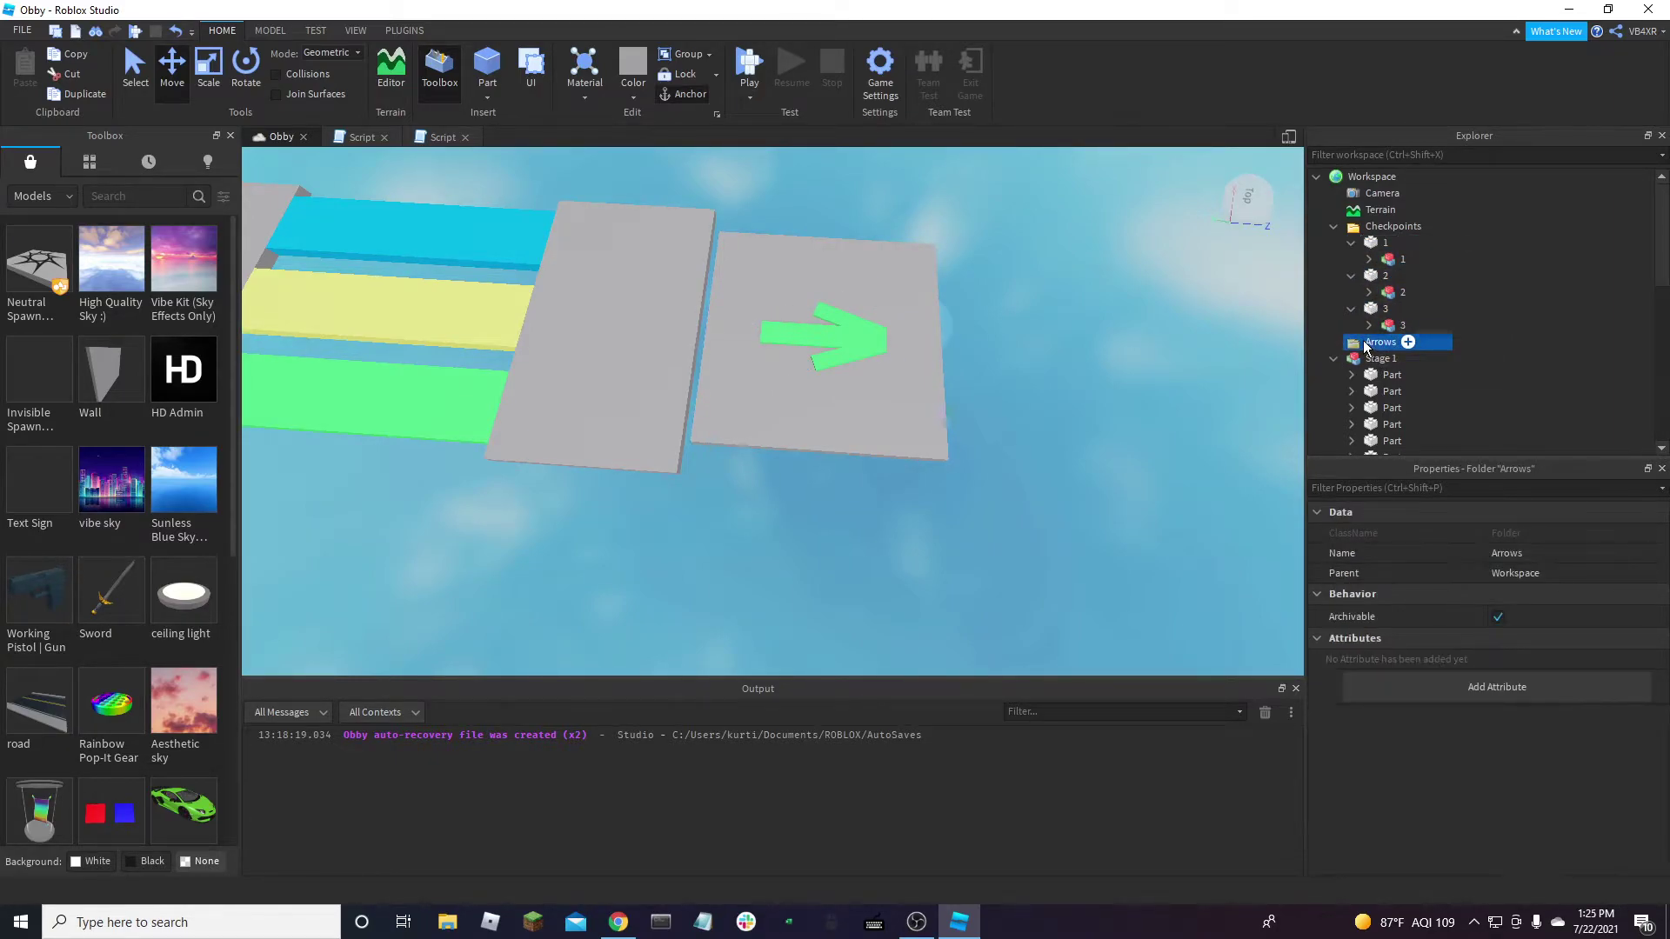
pyautogui.press('Delete')
# Playtest the obby to check how the arrow on the first checkpoint behaves under the character, and stop the test
pyautogui.click(741, 56)
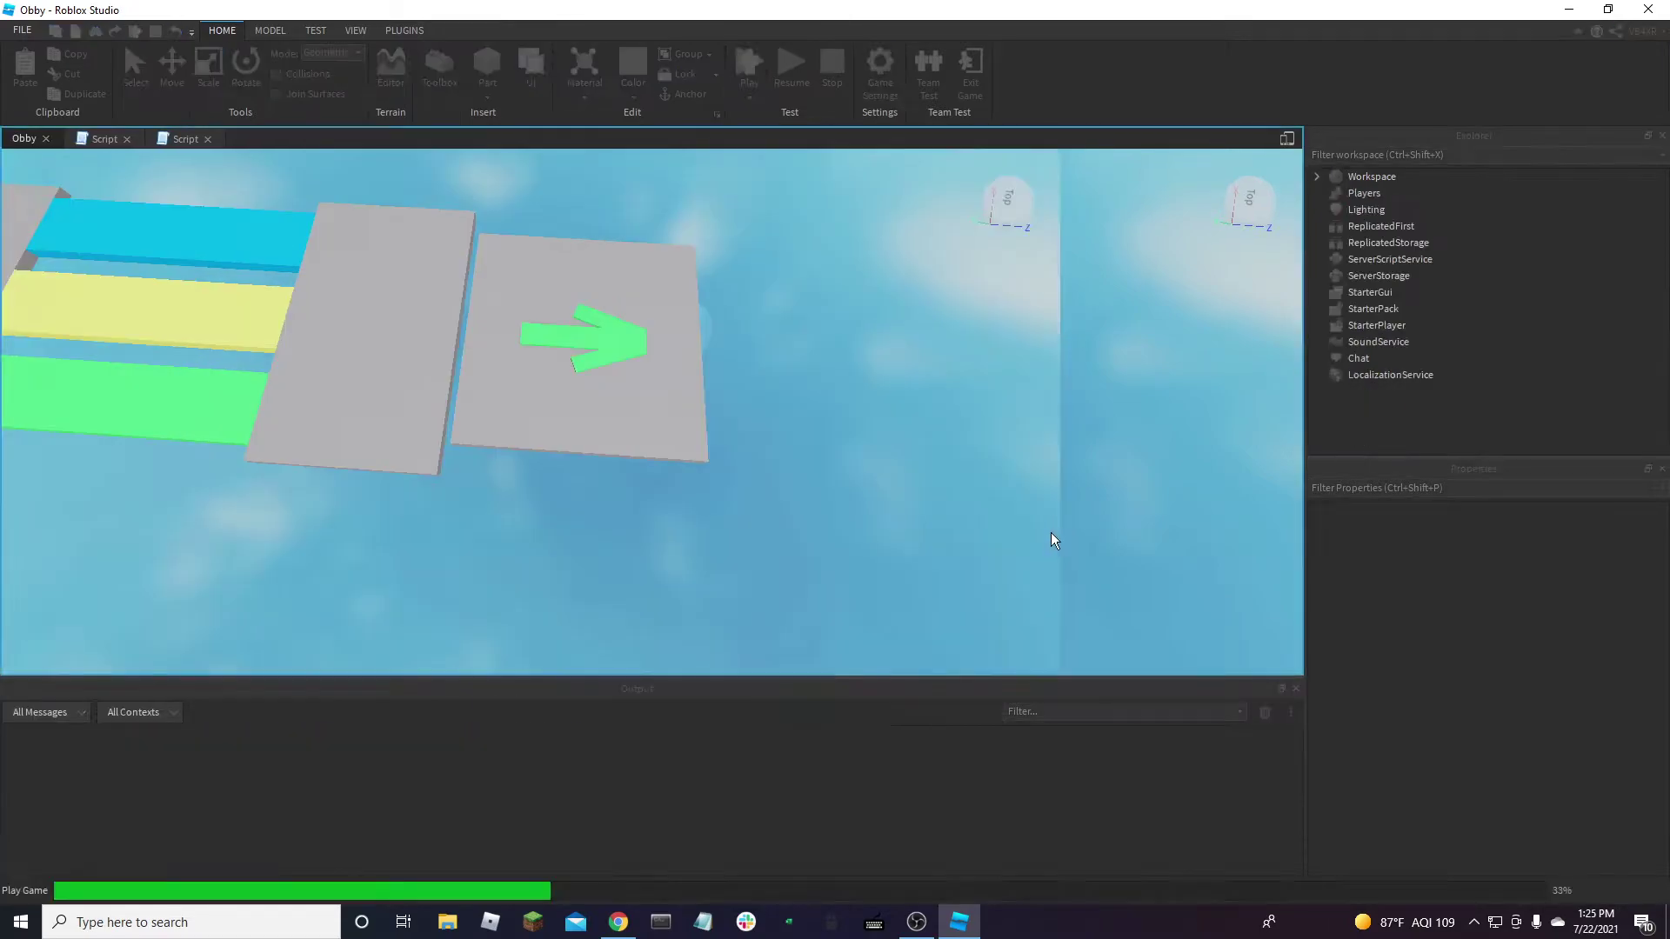
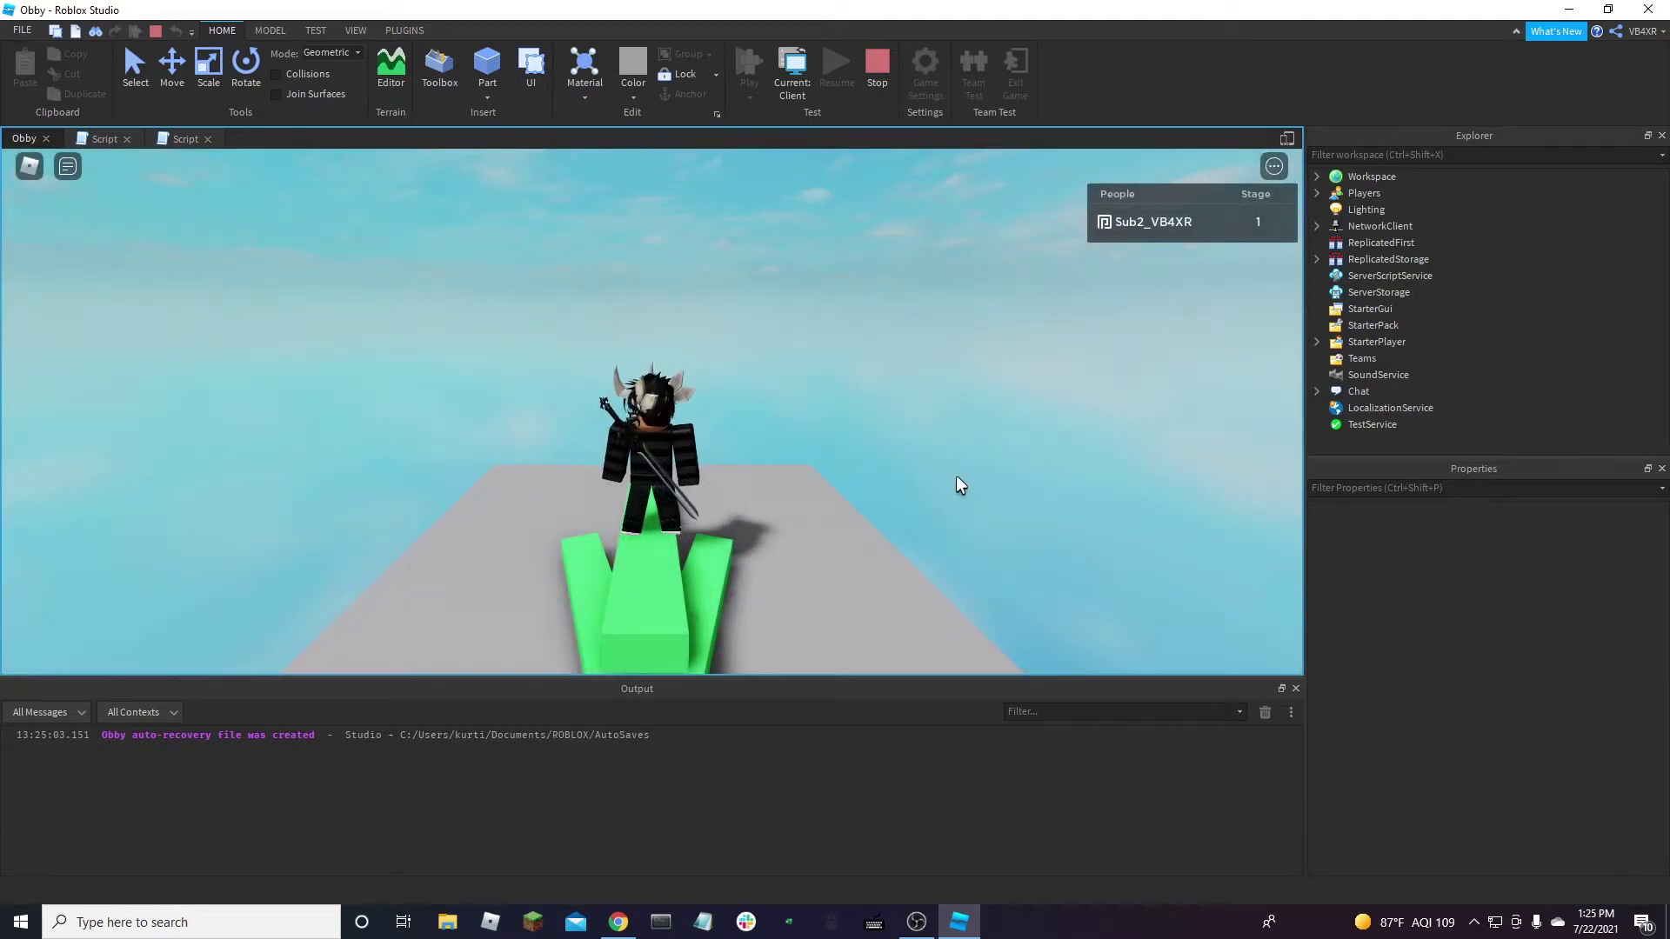
pyautogui.moveTo(957, 485); pyautogui.dragTo(957, 485, button='right')
pyautogui.press('shift')
pyautogui.press('w')
pyautogui.press('d')
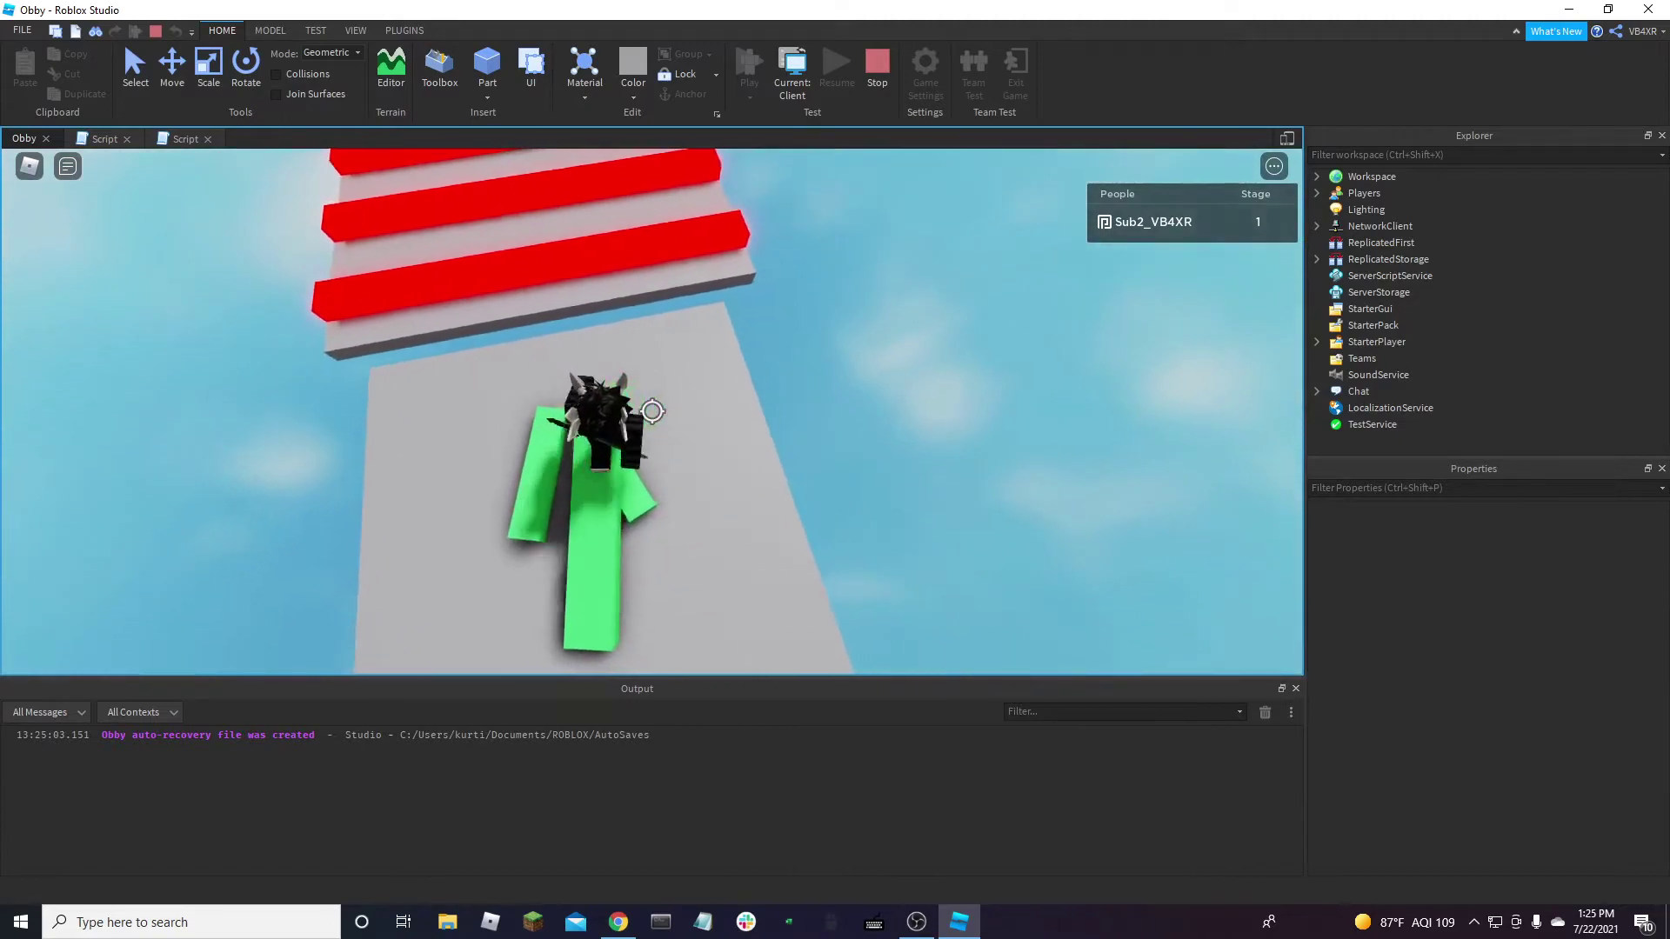
pyautogui.press('a')
pyautogui.press('shift')
pyautogui.click(877, 65)
# Anchor all nine arrow parts inside checkpoints 1, 2 and 3
pyautogui.moveTo(798, 322); pyautogui.dragTo(787, 361, button='right')
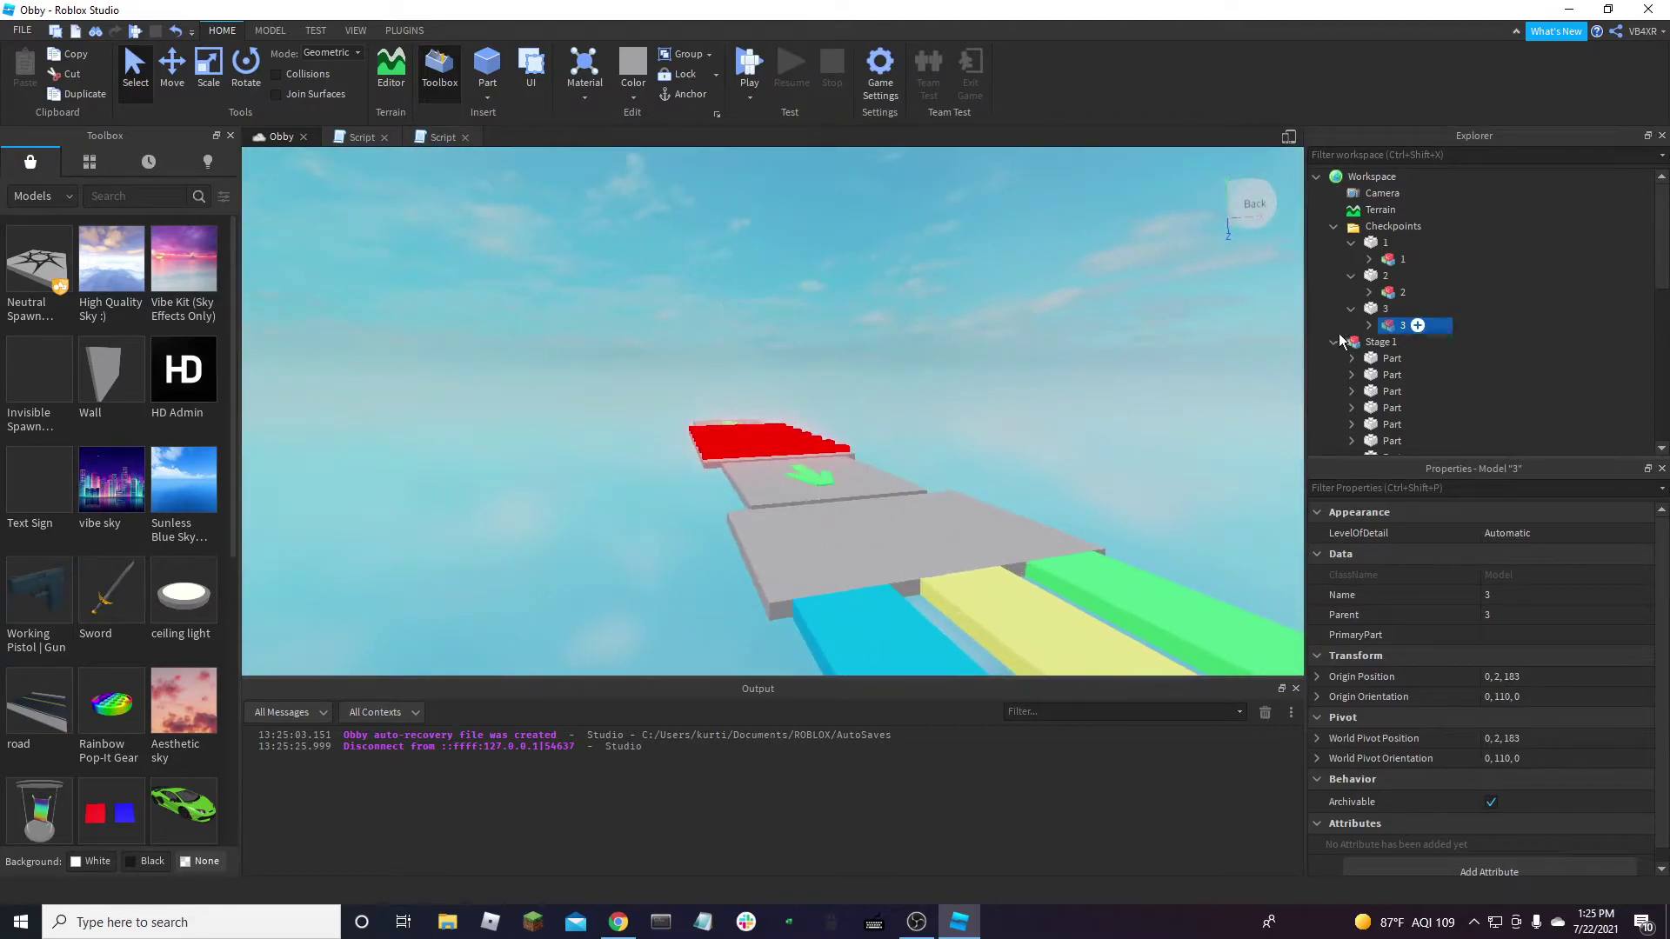
pyautogui.click(1369, 326)
pyautogui.click(1369, 292)
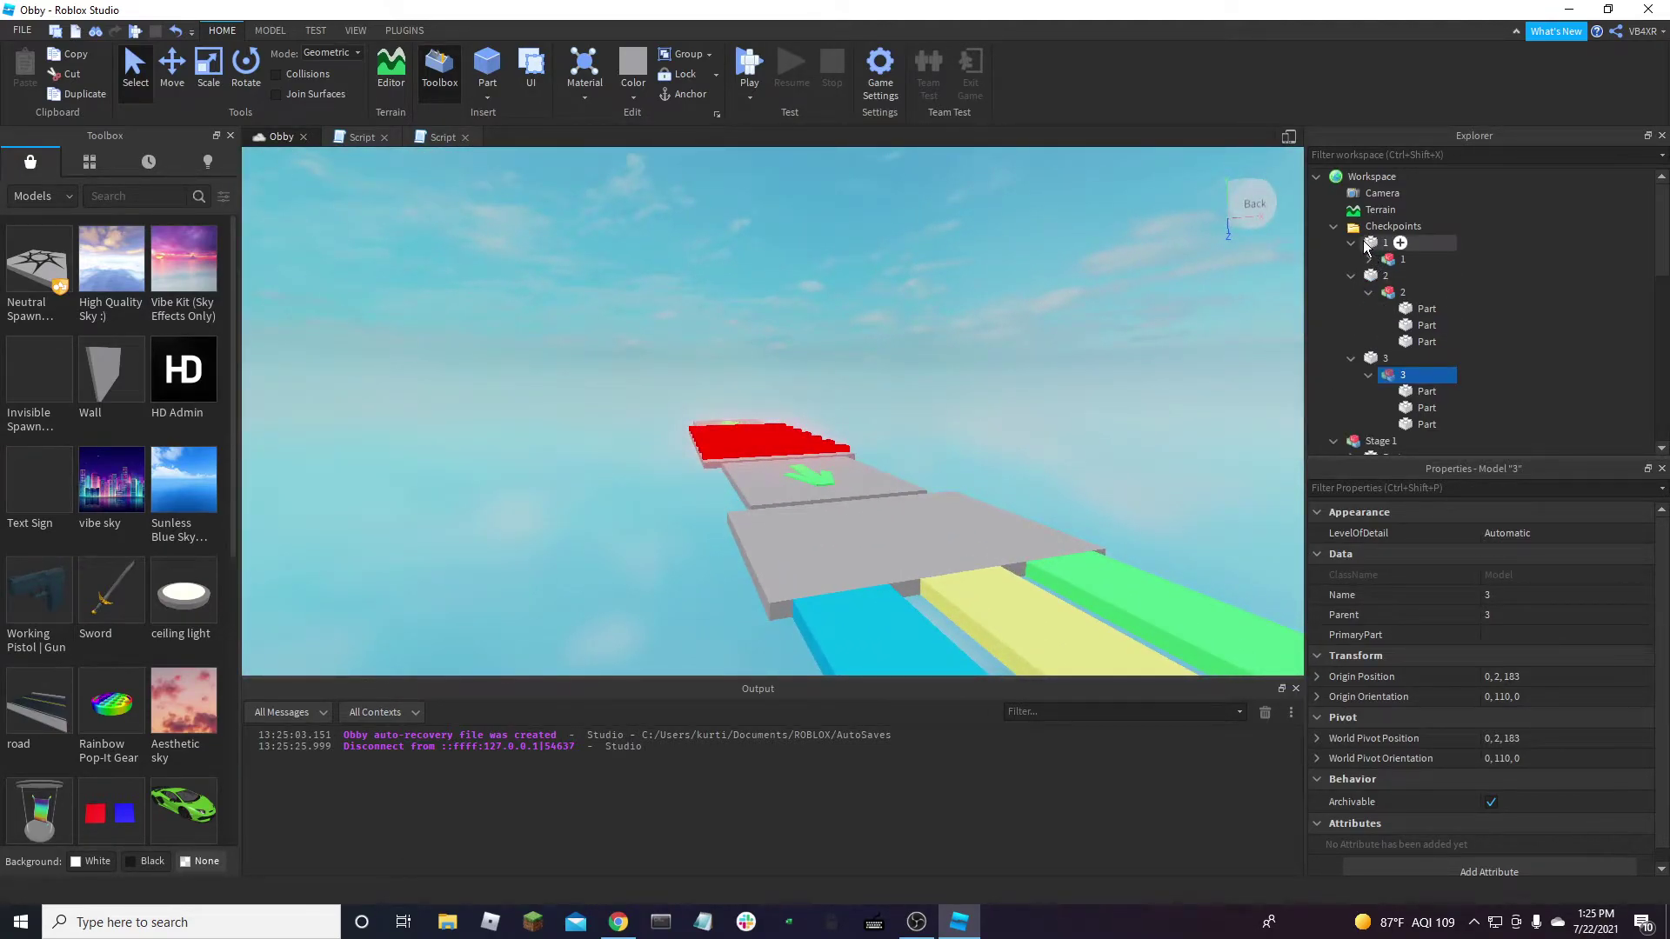
pyautogui.click(1369, 259)
pyautogui.click(1426, 276)
pyautogui.keyDown('shift'); pyautogui.click(1426, 309); pyautogui.keyUp('shift')
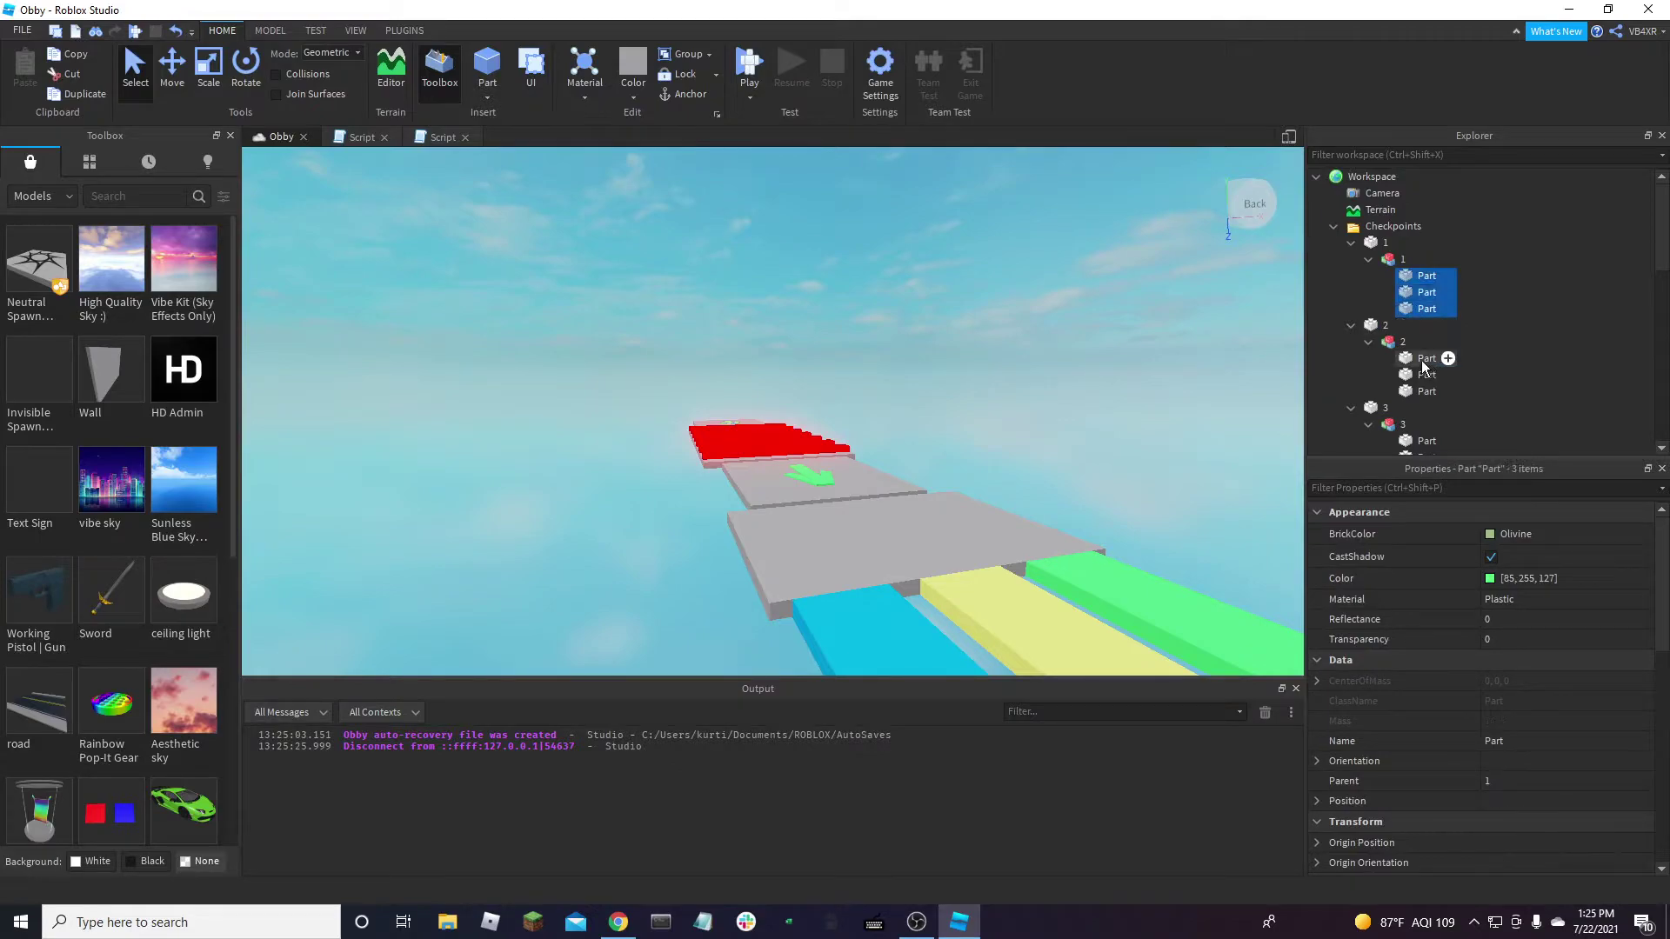
pyautogui.keyDown('ctrl'); pyautogui.click(1426, 391); pyautogui.keyUp('ctrl')
pyautogui.scroll(-1, 1424, 395)
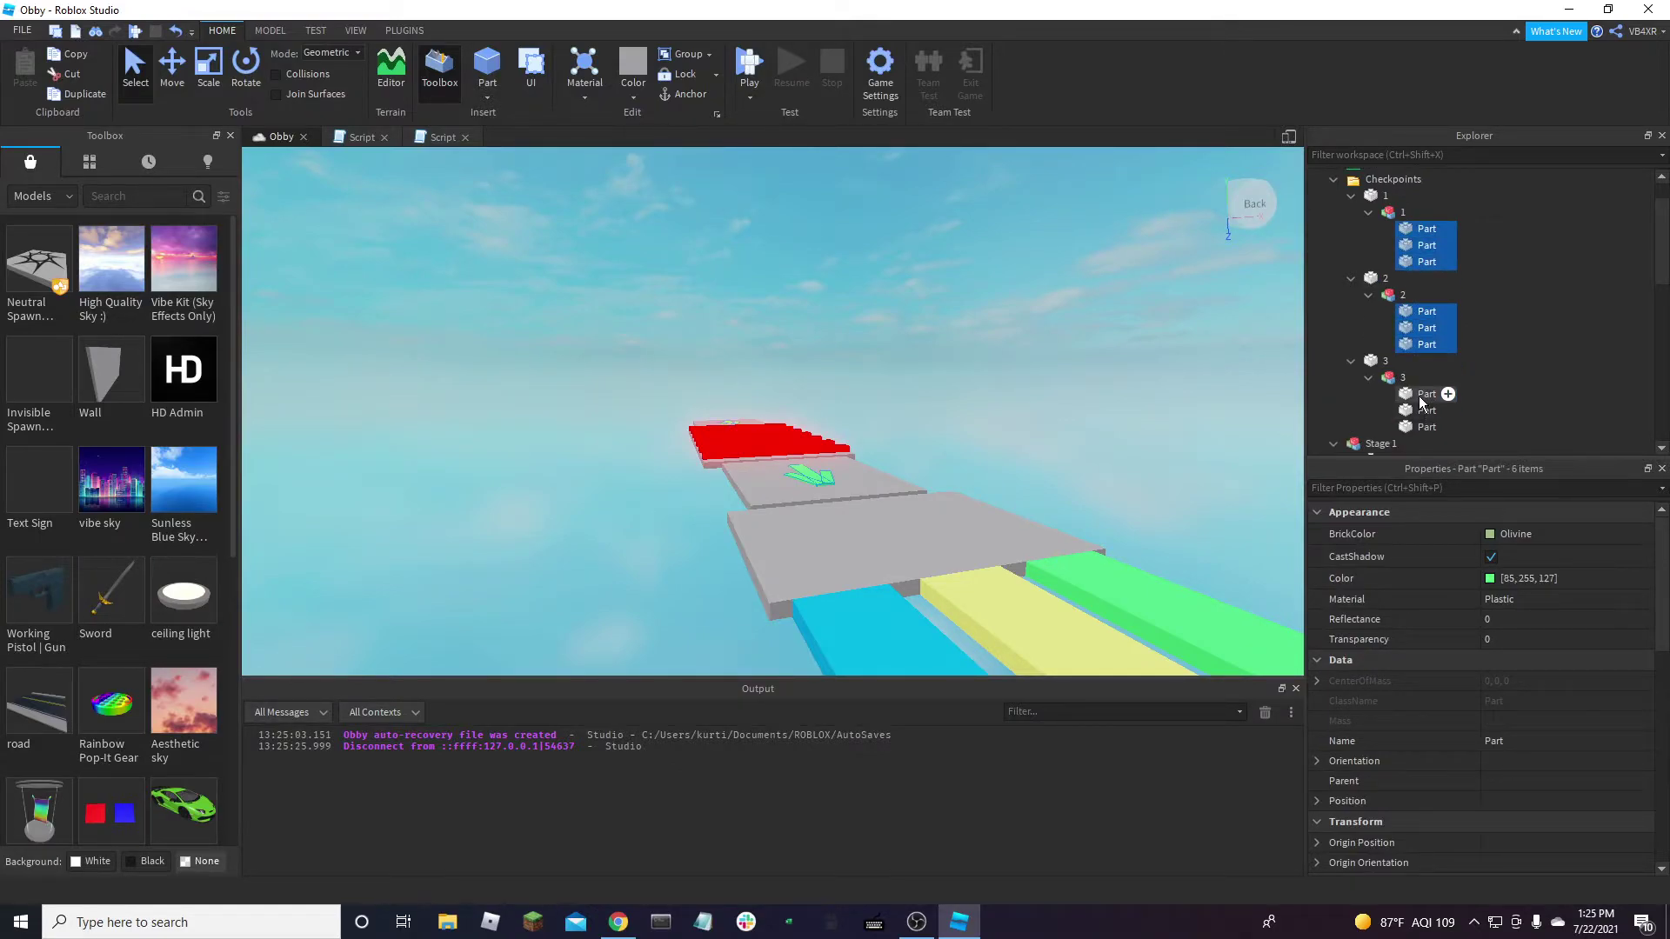
pyautogui.scroll(-5, 1524, 706)
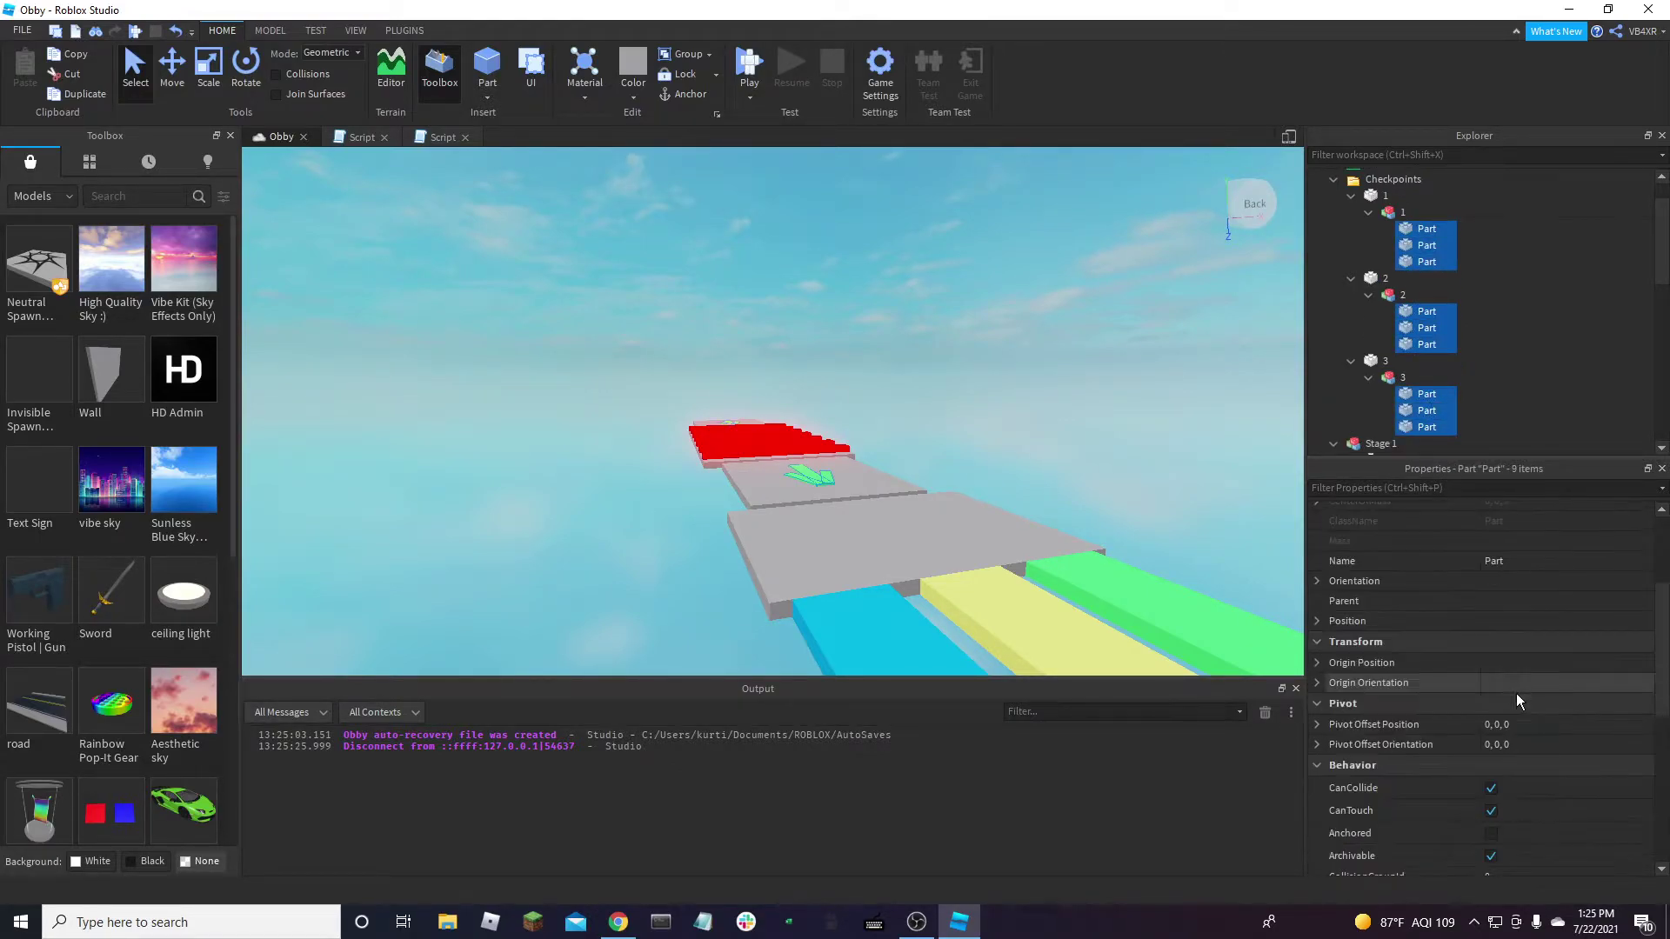
pyautogui.click(1492, 773)
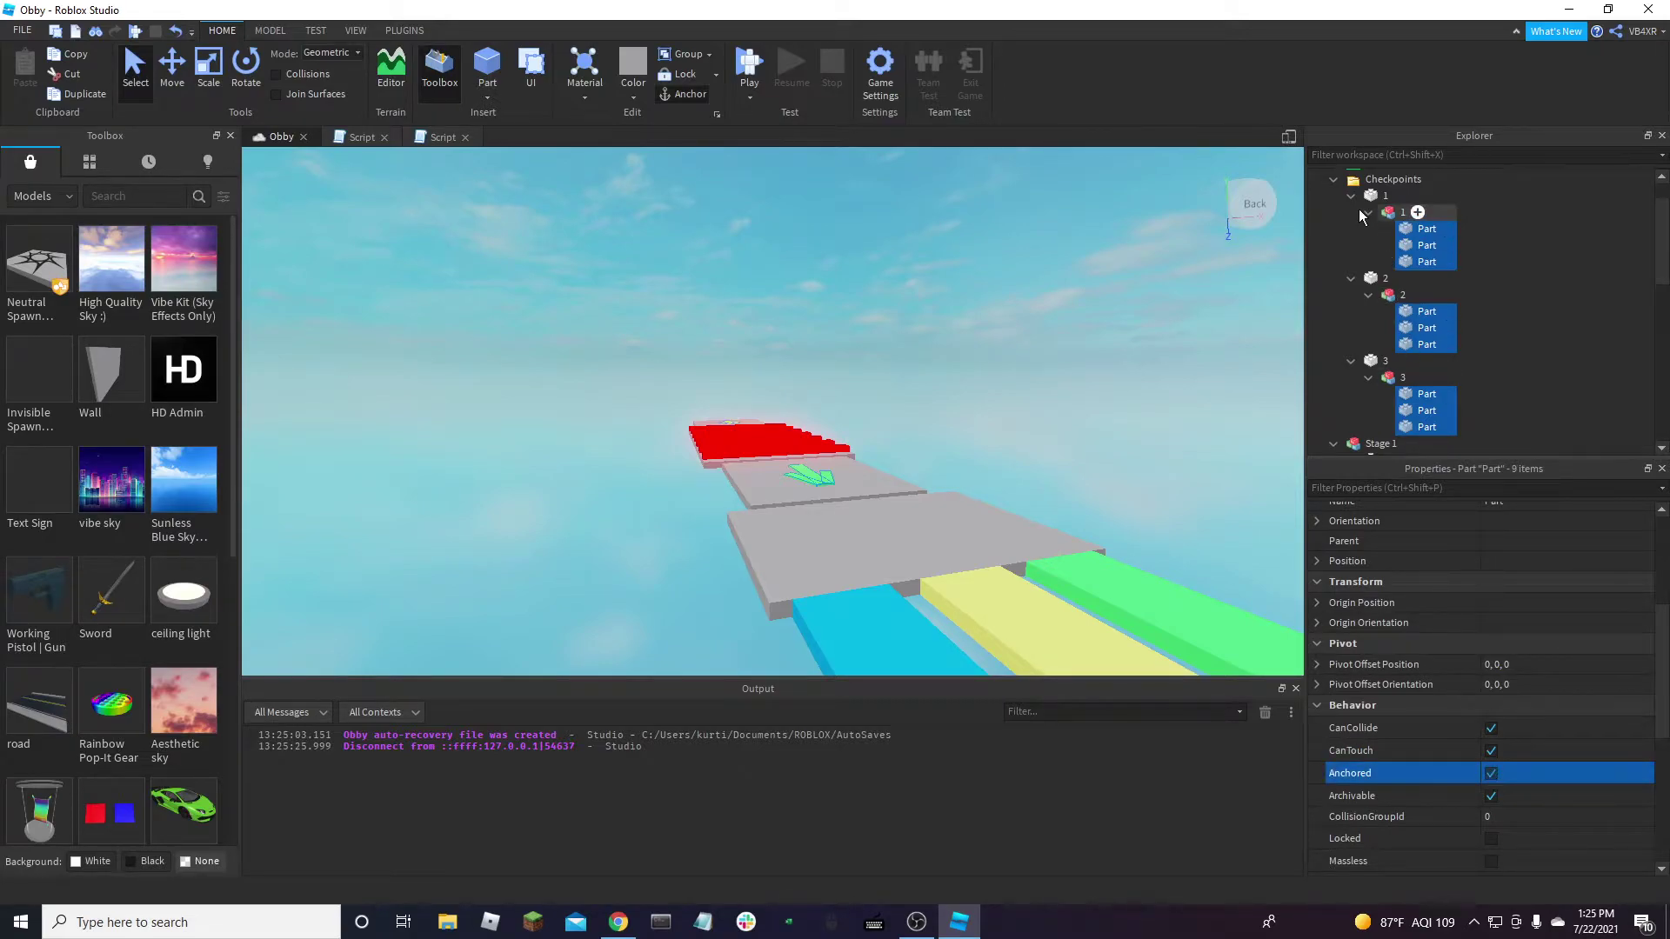
pyautogui.click(1333, 179)
# Start another playtest with the Output window closed and inspect the first checkpoint's arrow and the course ahead
pyautogui.click(740, 70)
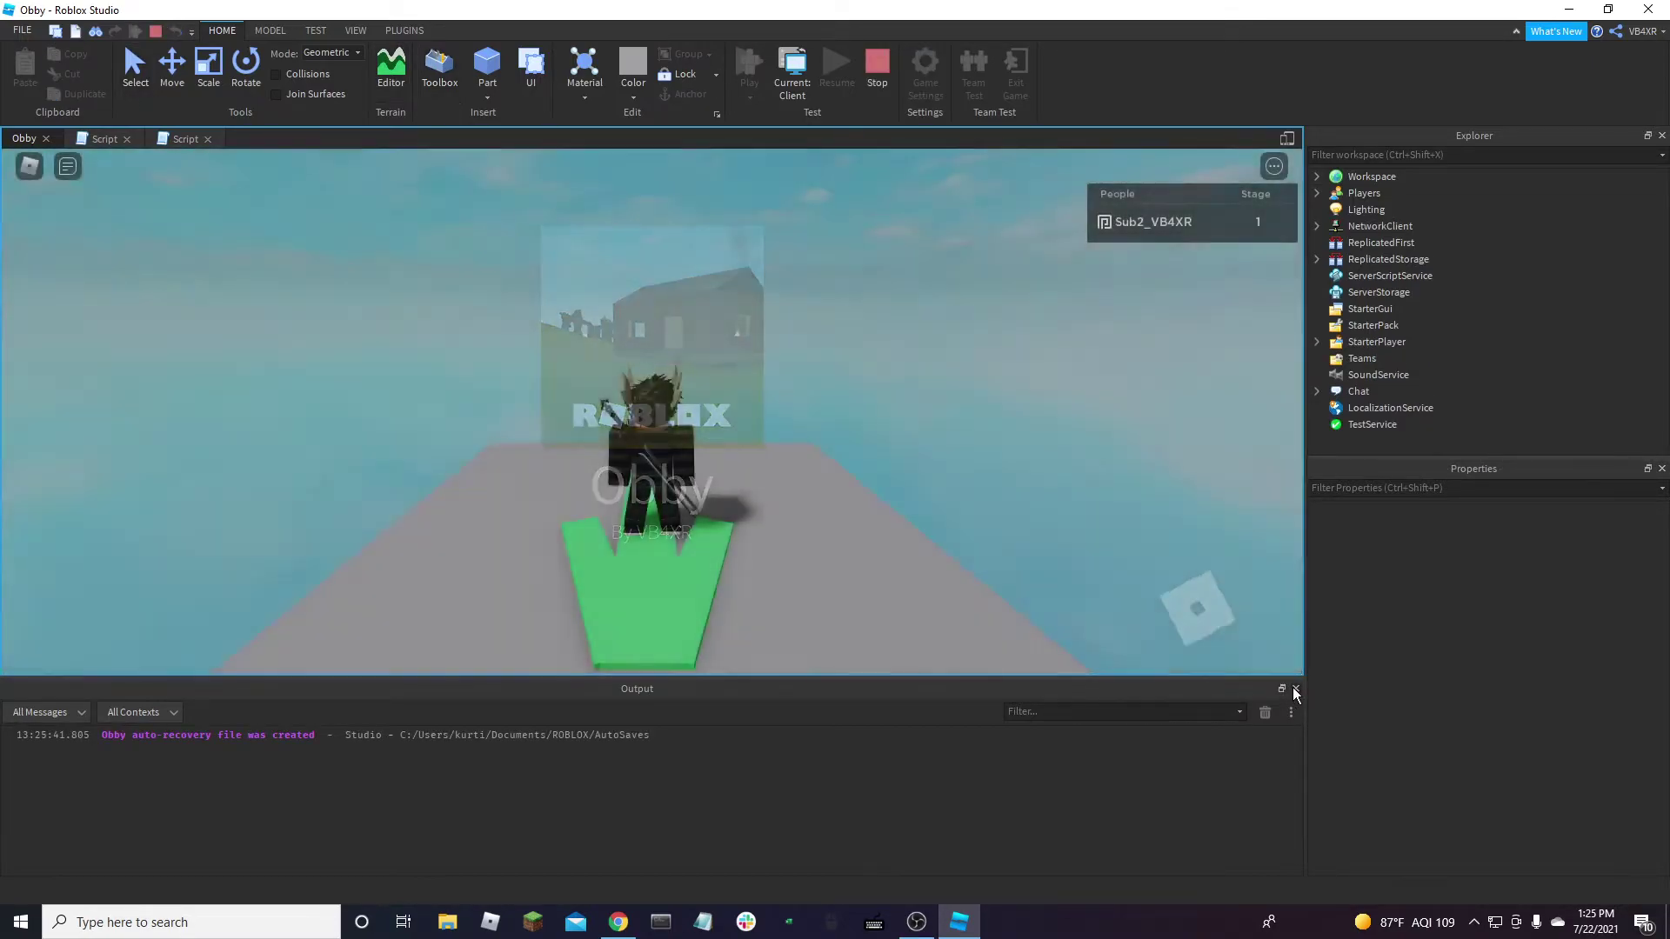
pyautogui.click(1294, 689)
pyautogui.moveTo(1151, 514); pyautogui.dragTo(1151, 514, button='right')
pyautogui.press('shift')
pyautogui.press('w')
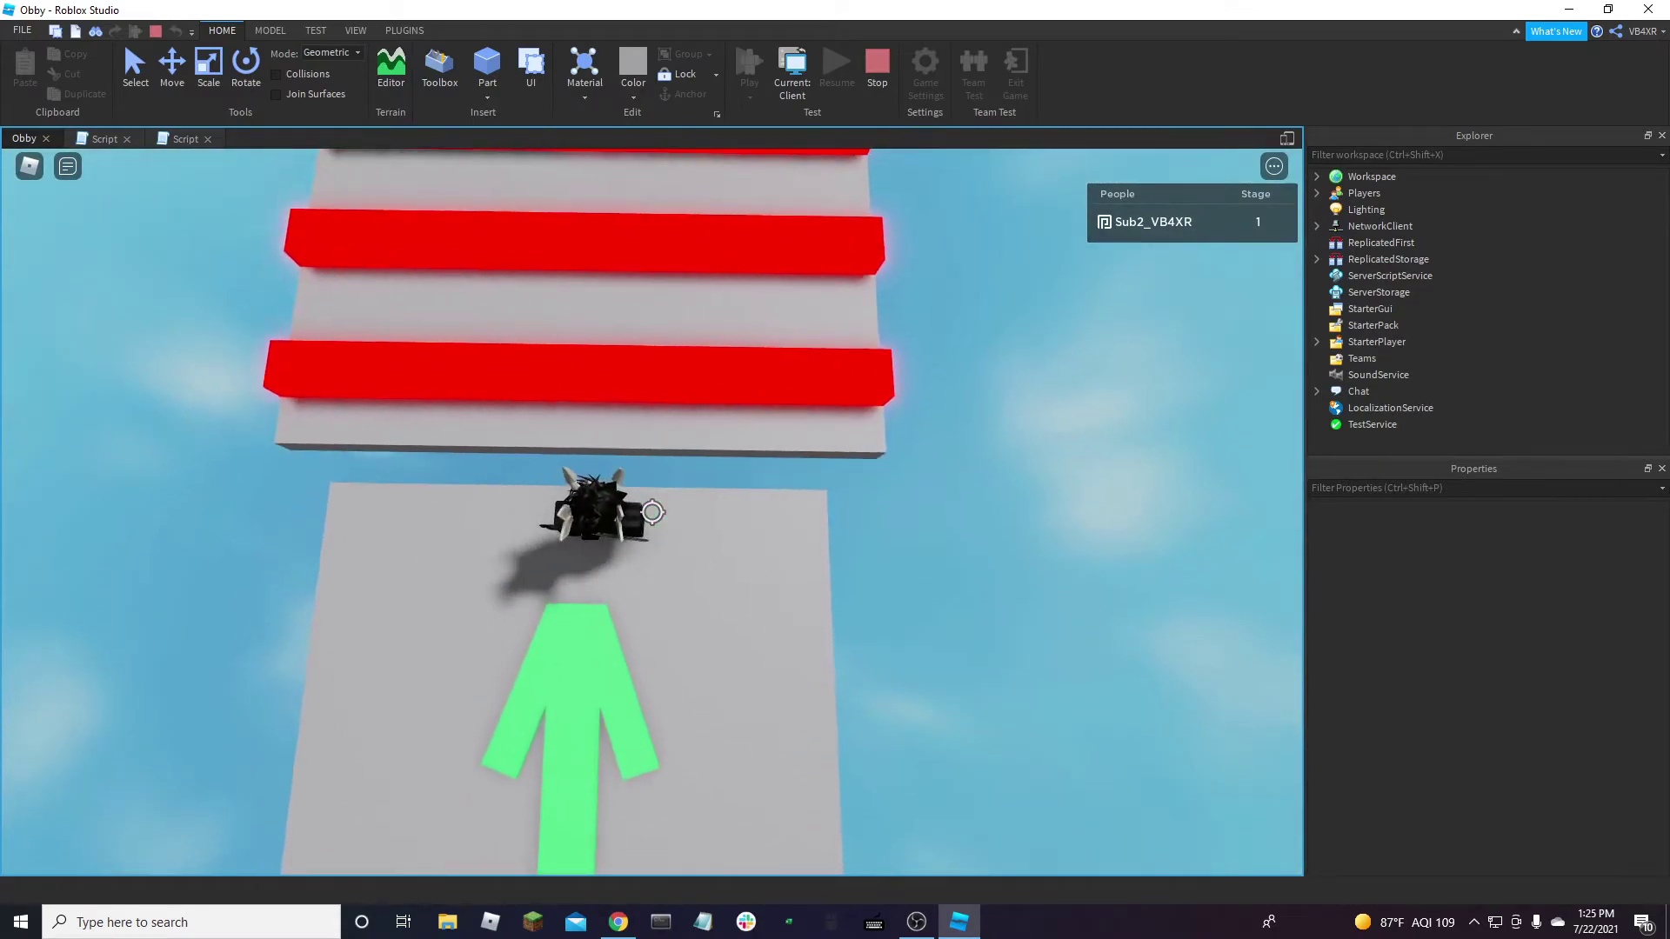
pyautogui.press('d')
pyautogui.press('s')
pyautogui.press('a')
pyautogui.press('d')
pyautogui.scroll(-5, 652, 512)
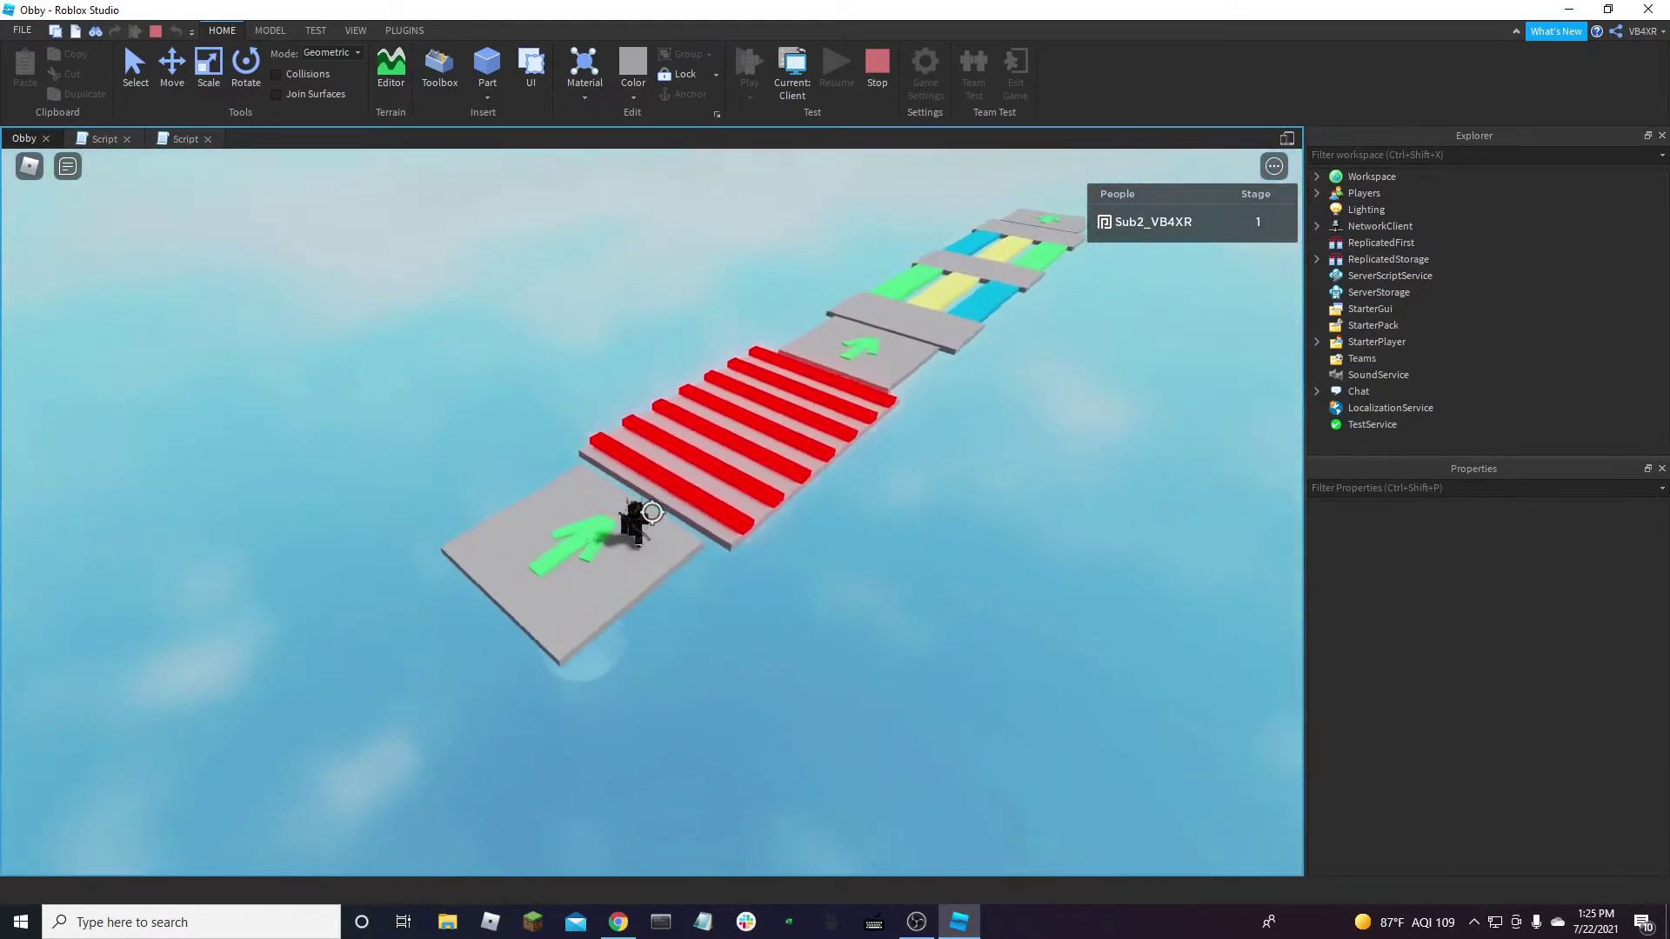
pyautogui.scroll(4, 652, 512)
# Run the character over the red bars to the second checkpoint and test respawning there
pyautogui.press('w')
pyautogui.press('w')
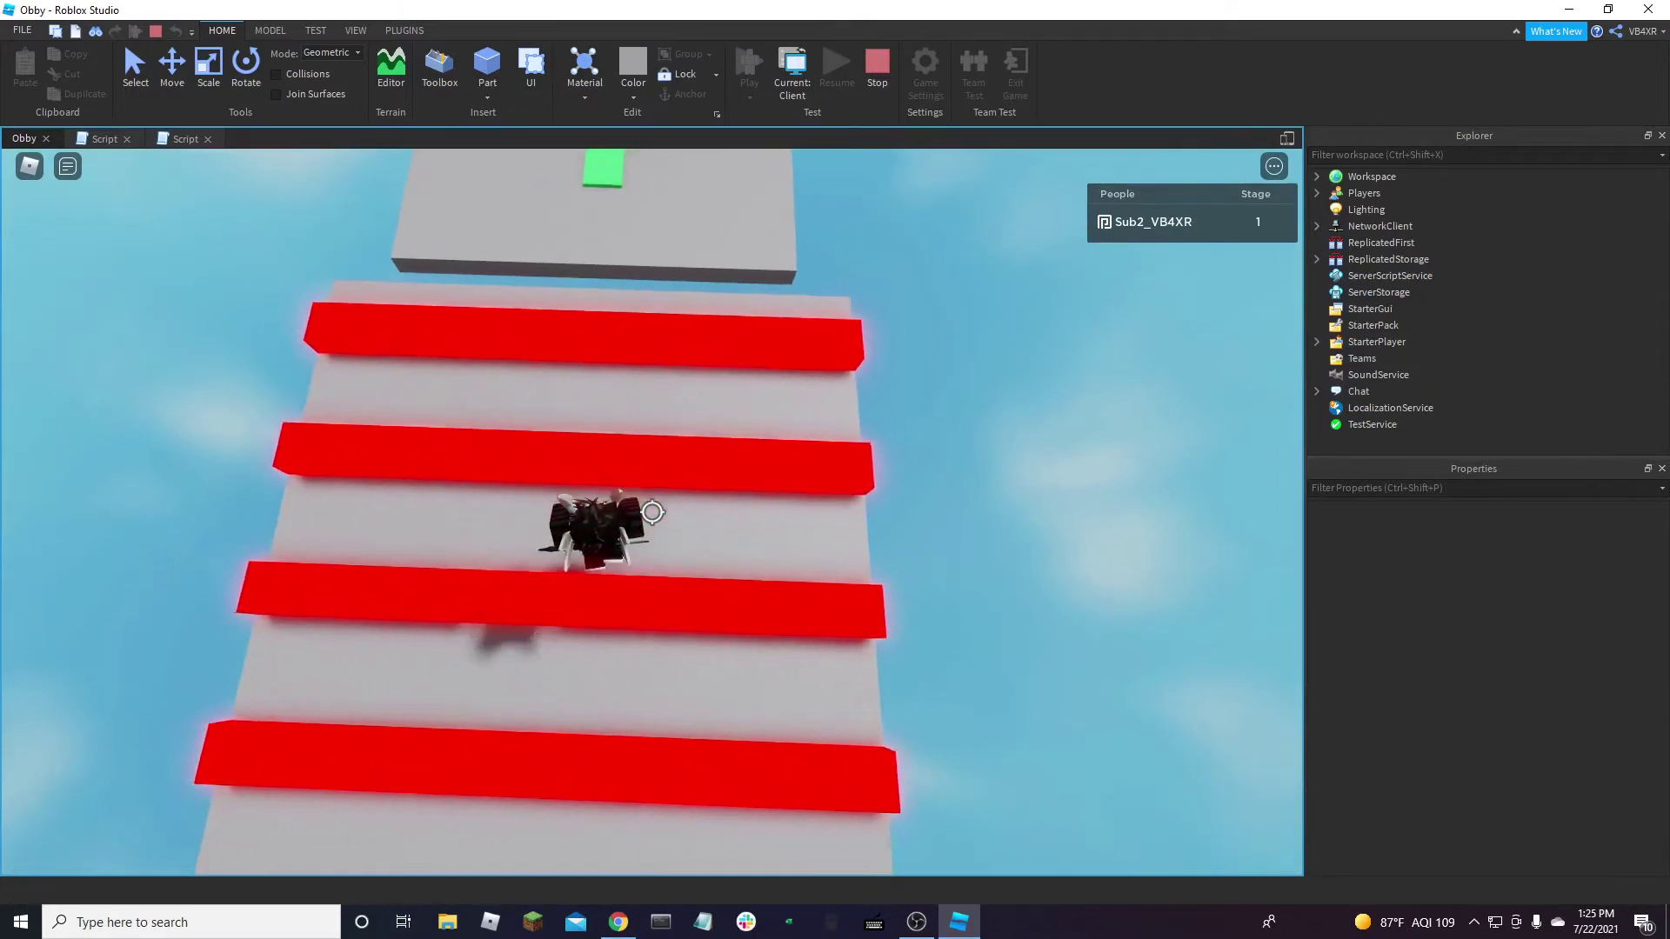
pyautogui.press('w')
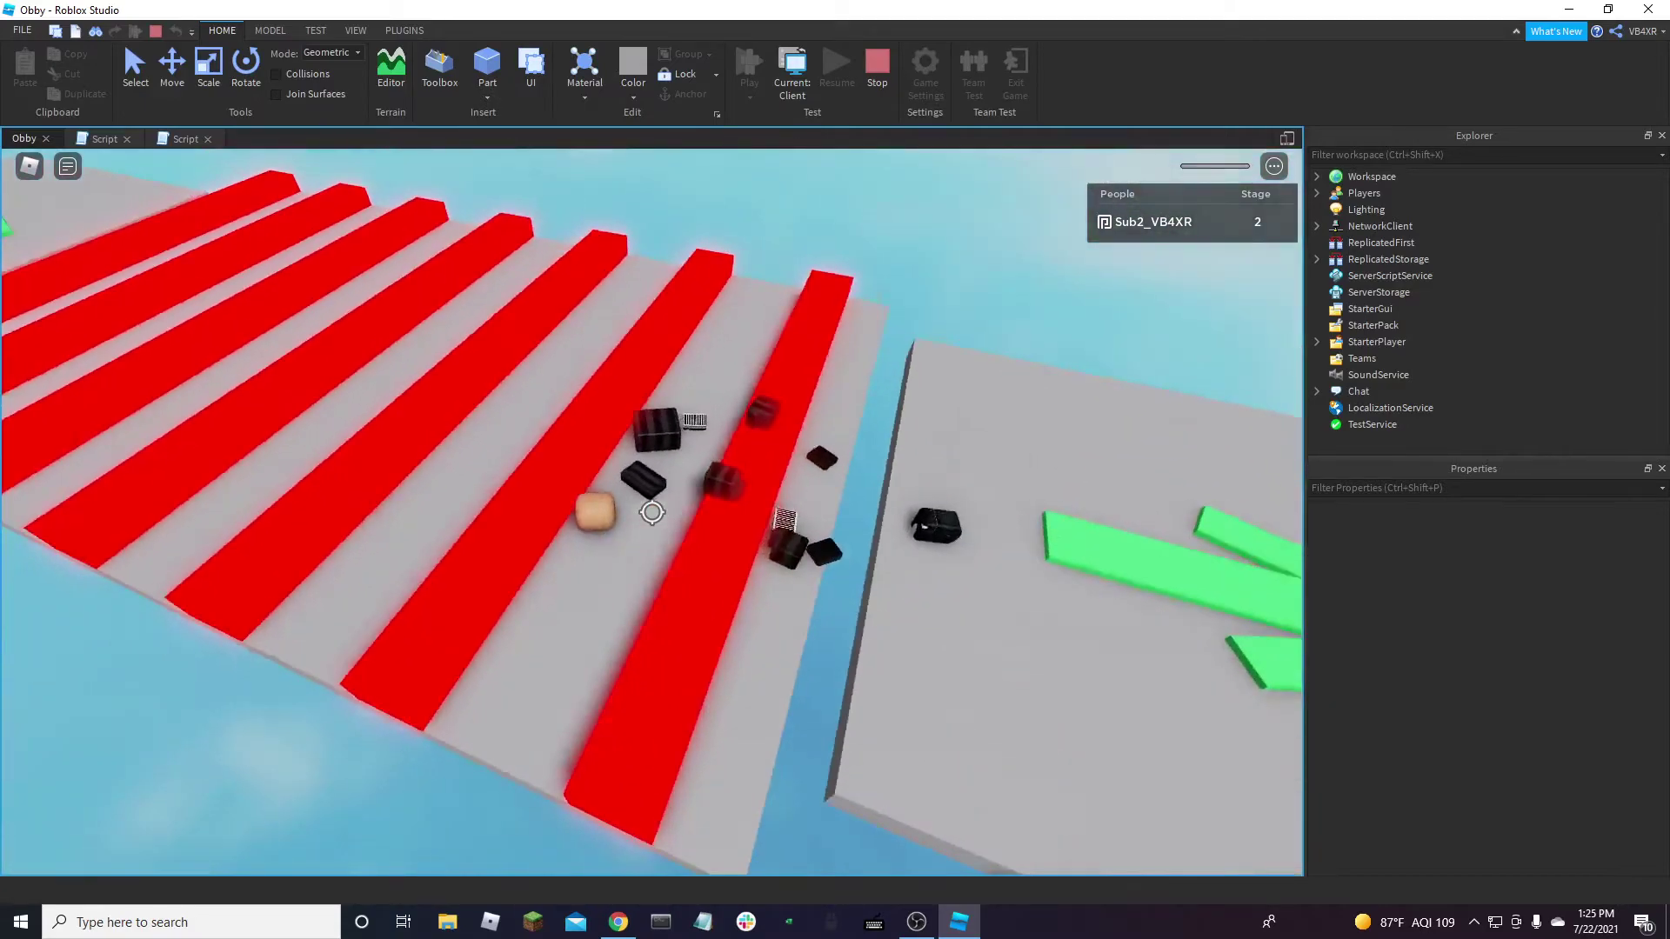
pyautogui.scroll(-10, 1183, 452)
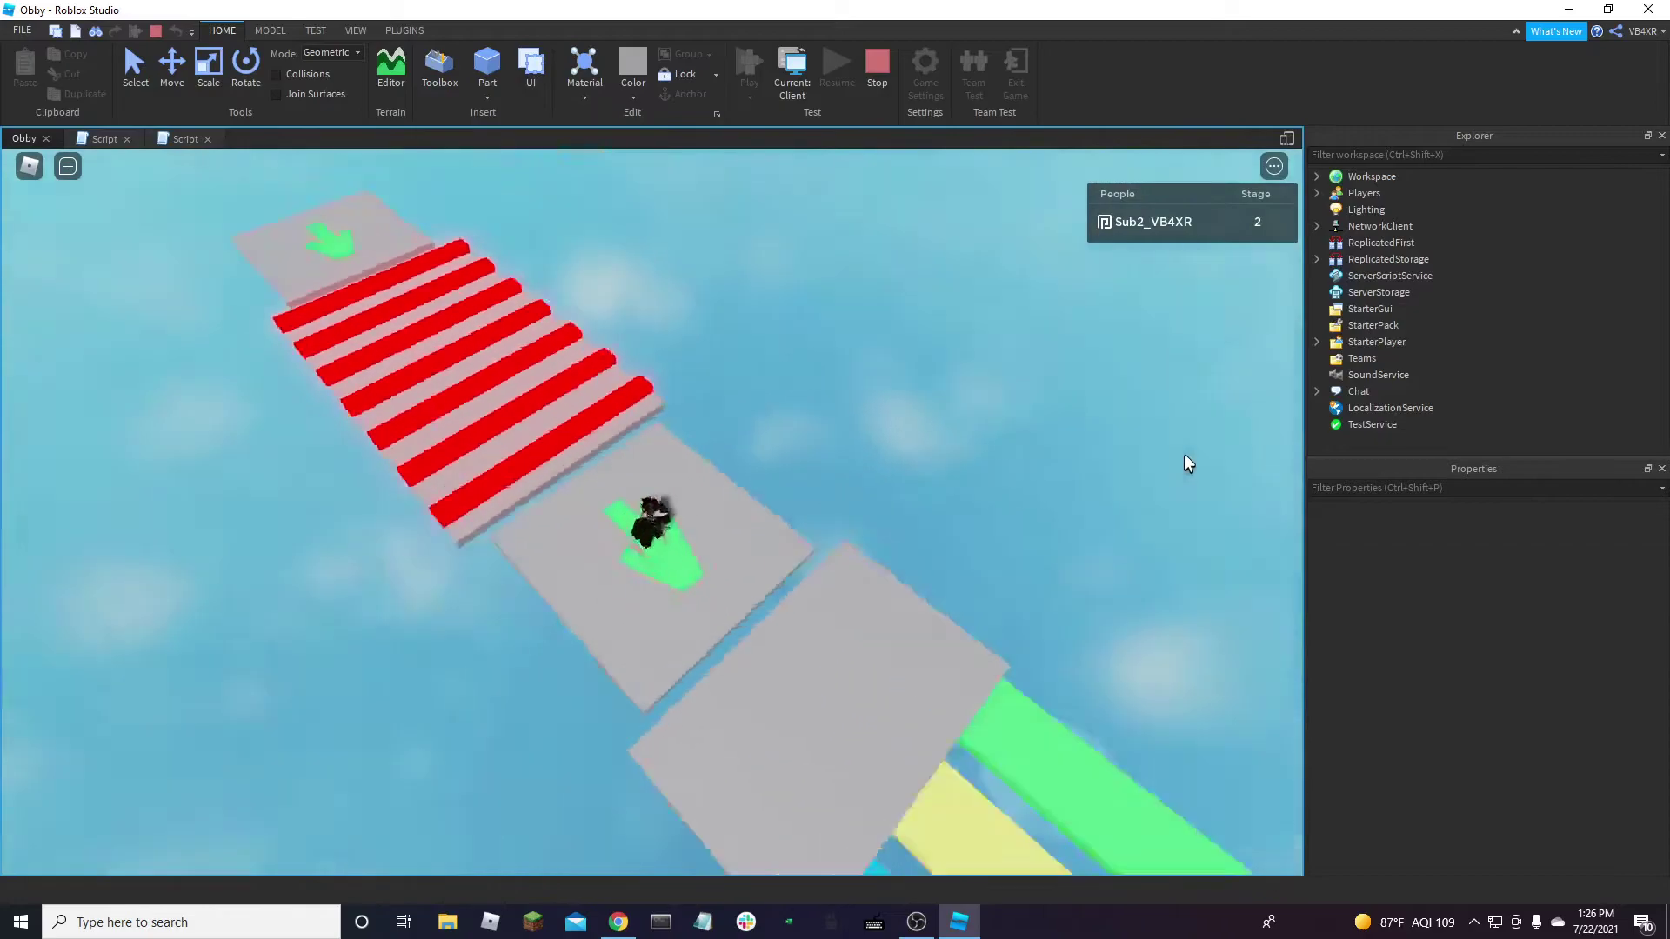
# Cross the coloured beams to the third checkpoint to check its arrow and stage count, and end the playtest
pyautogui.press('w')
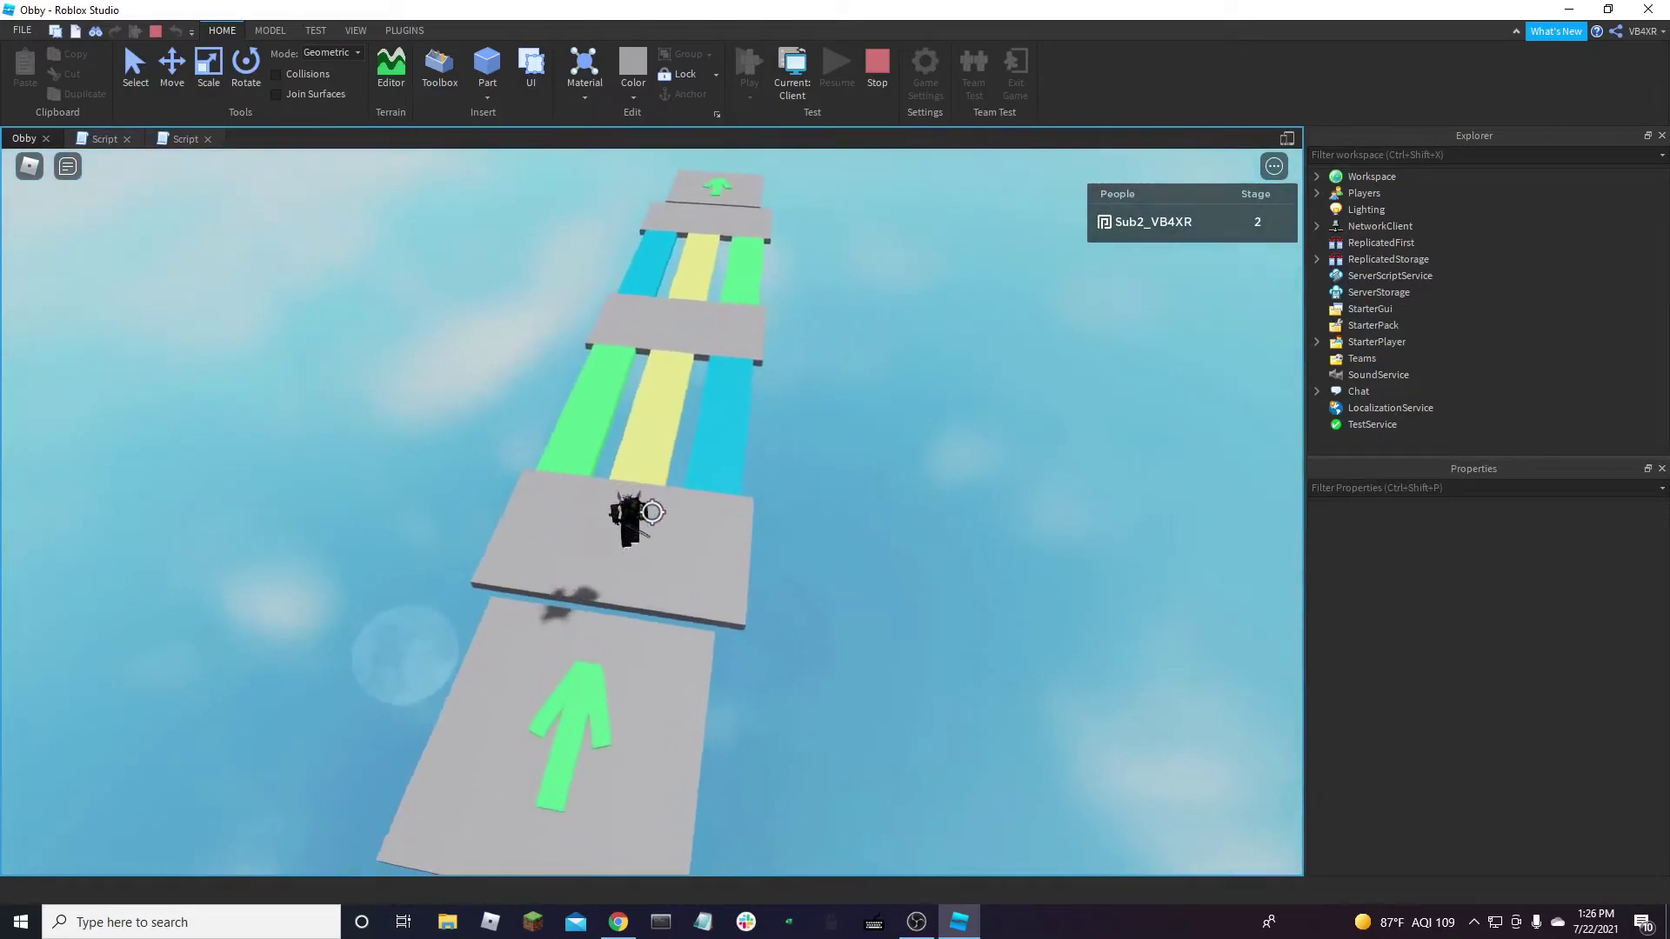
pyautogui.scroll(3, 652, 511)
pyautogui.press('w')
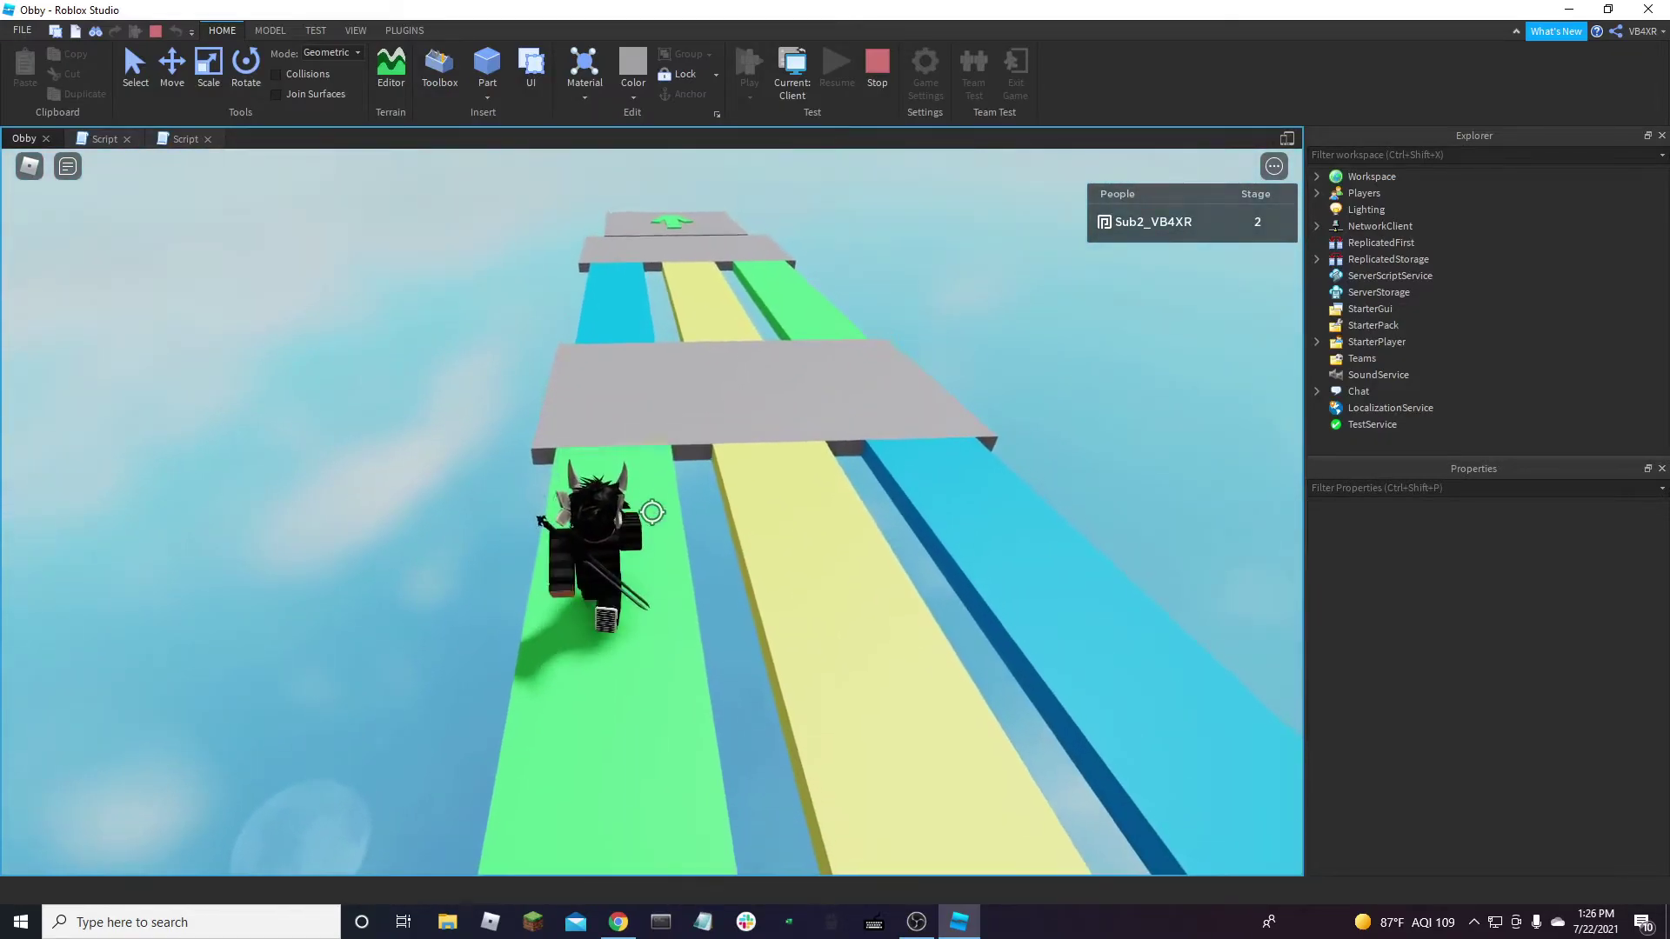
pyautogui.press('w')
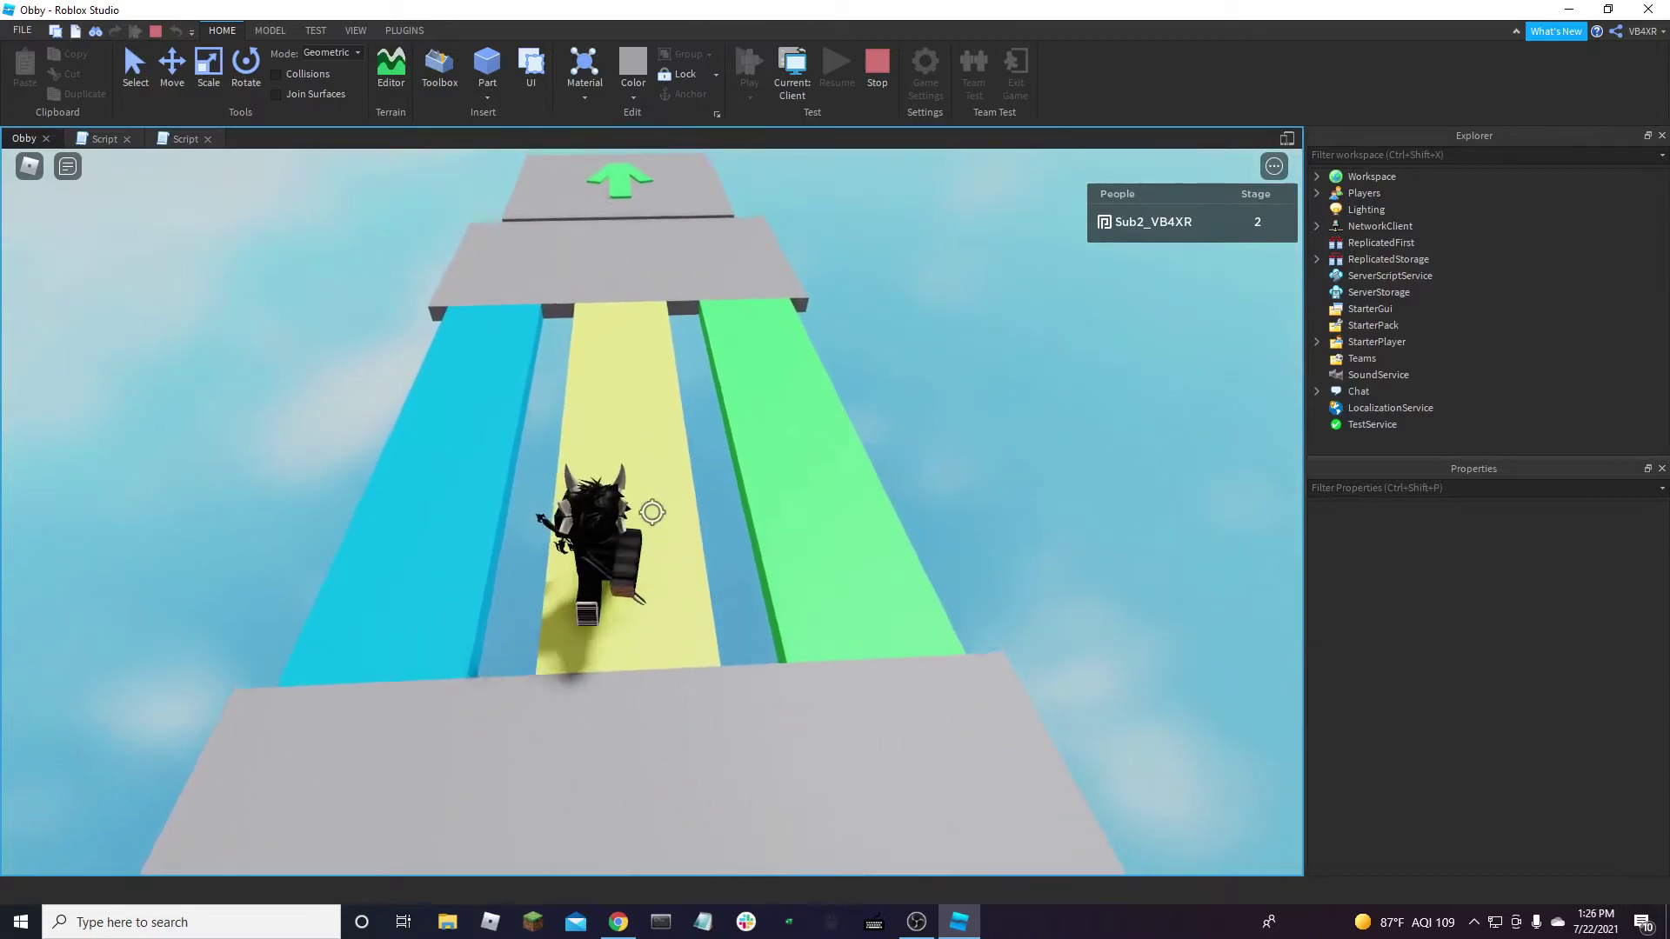
pyautogui.press('w')
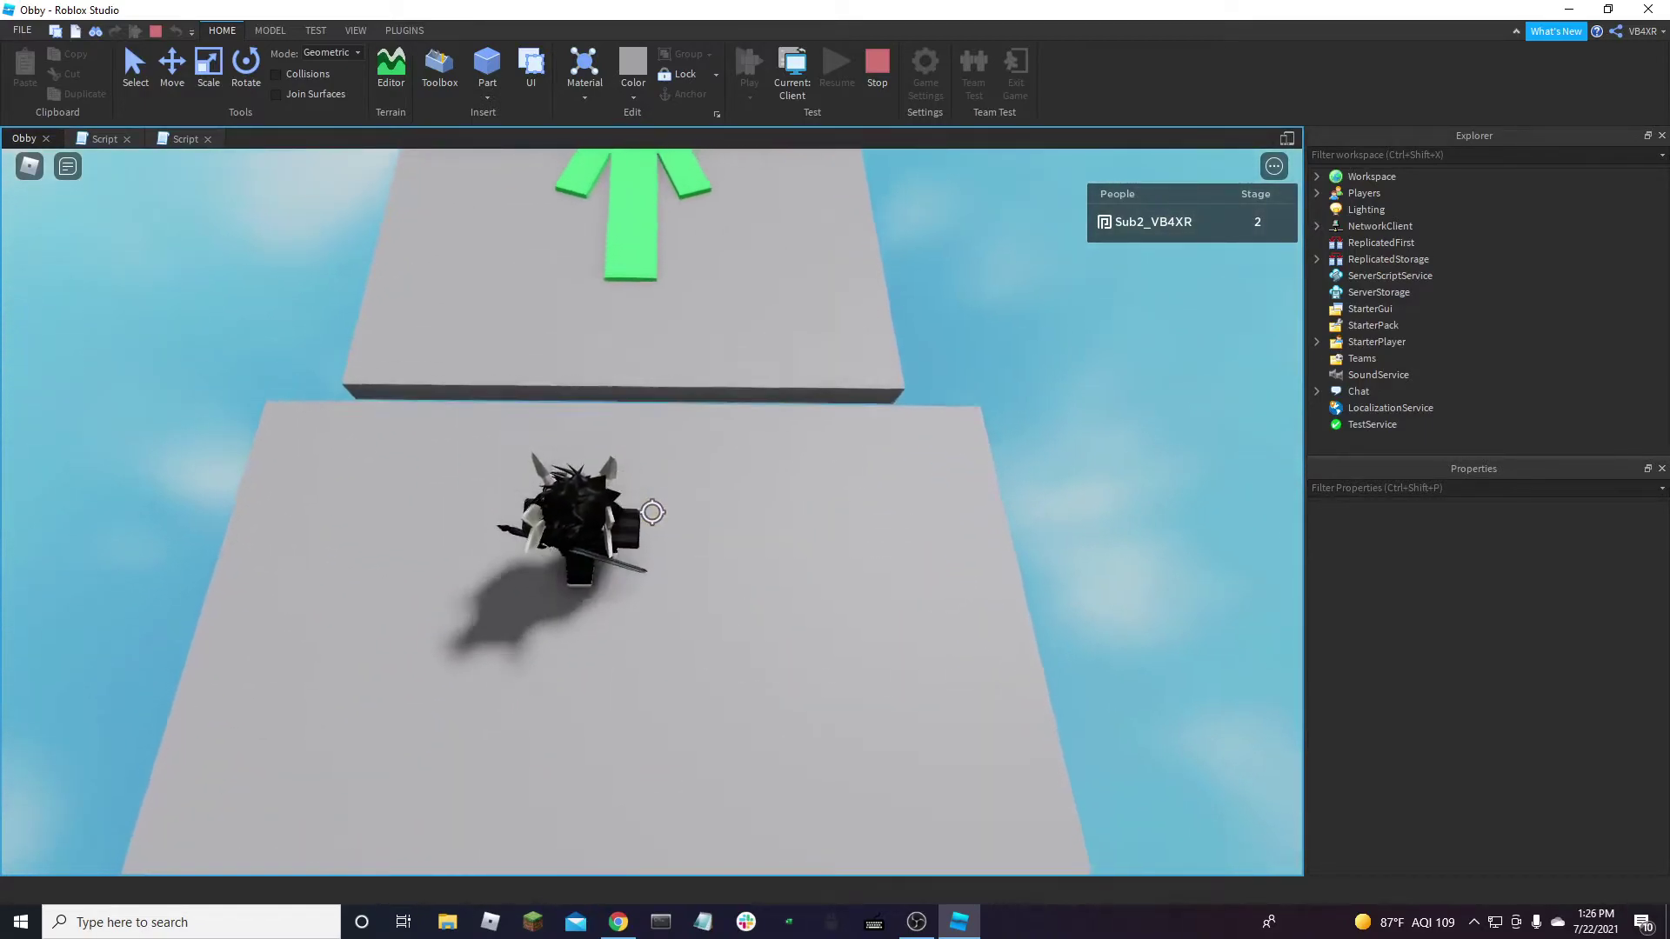
pyautogui.press('w')
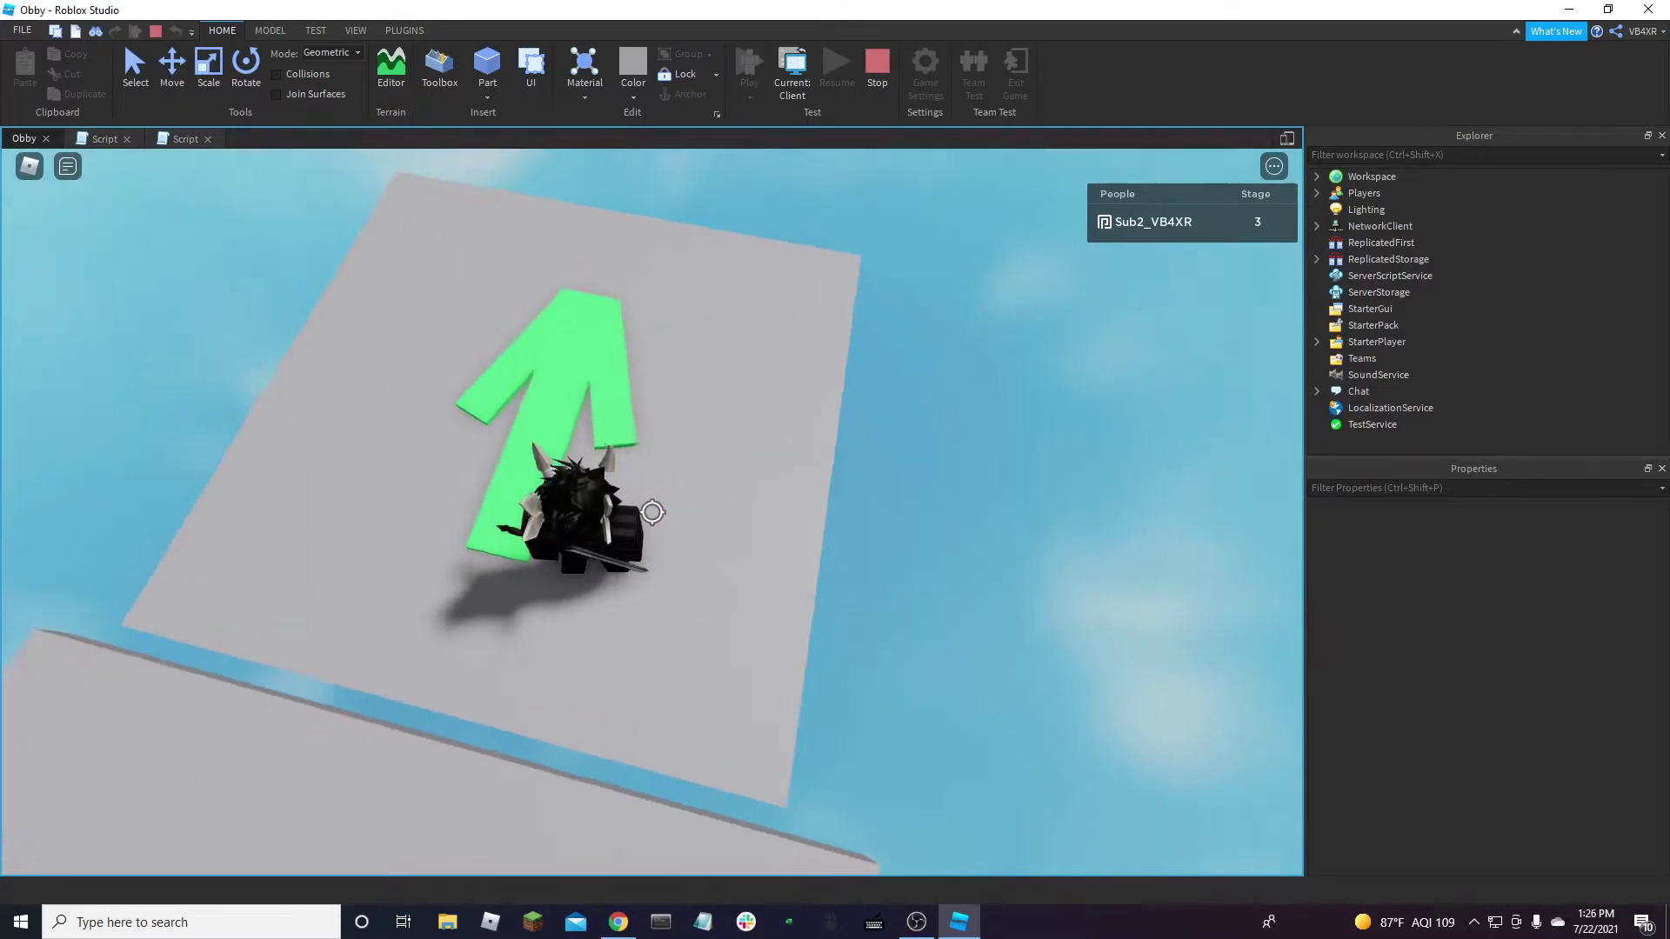
pyautogui.press('shift')
pyautogui.moveTo(768, 594); pyautogui.dragTo(769, 586, button='right')
pyautogui.click(877, 65)
# Deselect the arrow parts and collapse the Checkpoints folder and the Stage 1 model in the object tree
pyautogui.moveTo(908, 652); pyautogui.dragTo(936, 529, button='right')
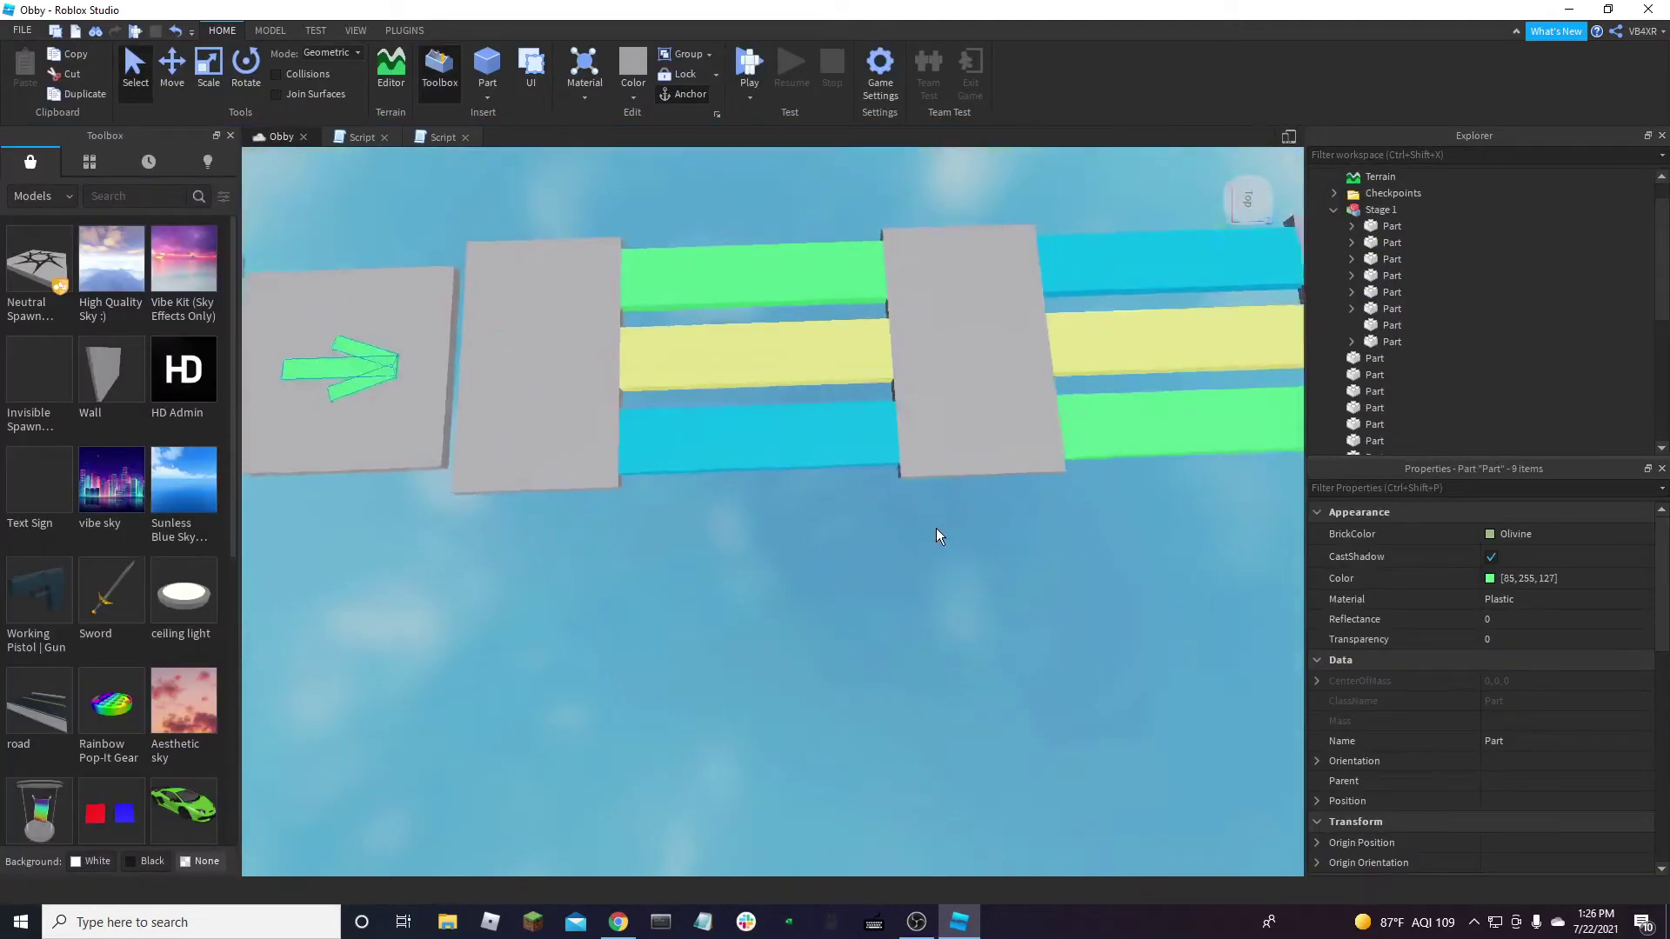
pyautogui.scroll(-3, 936, 529)
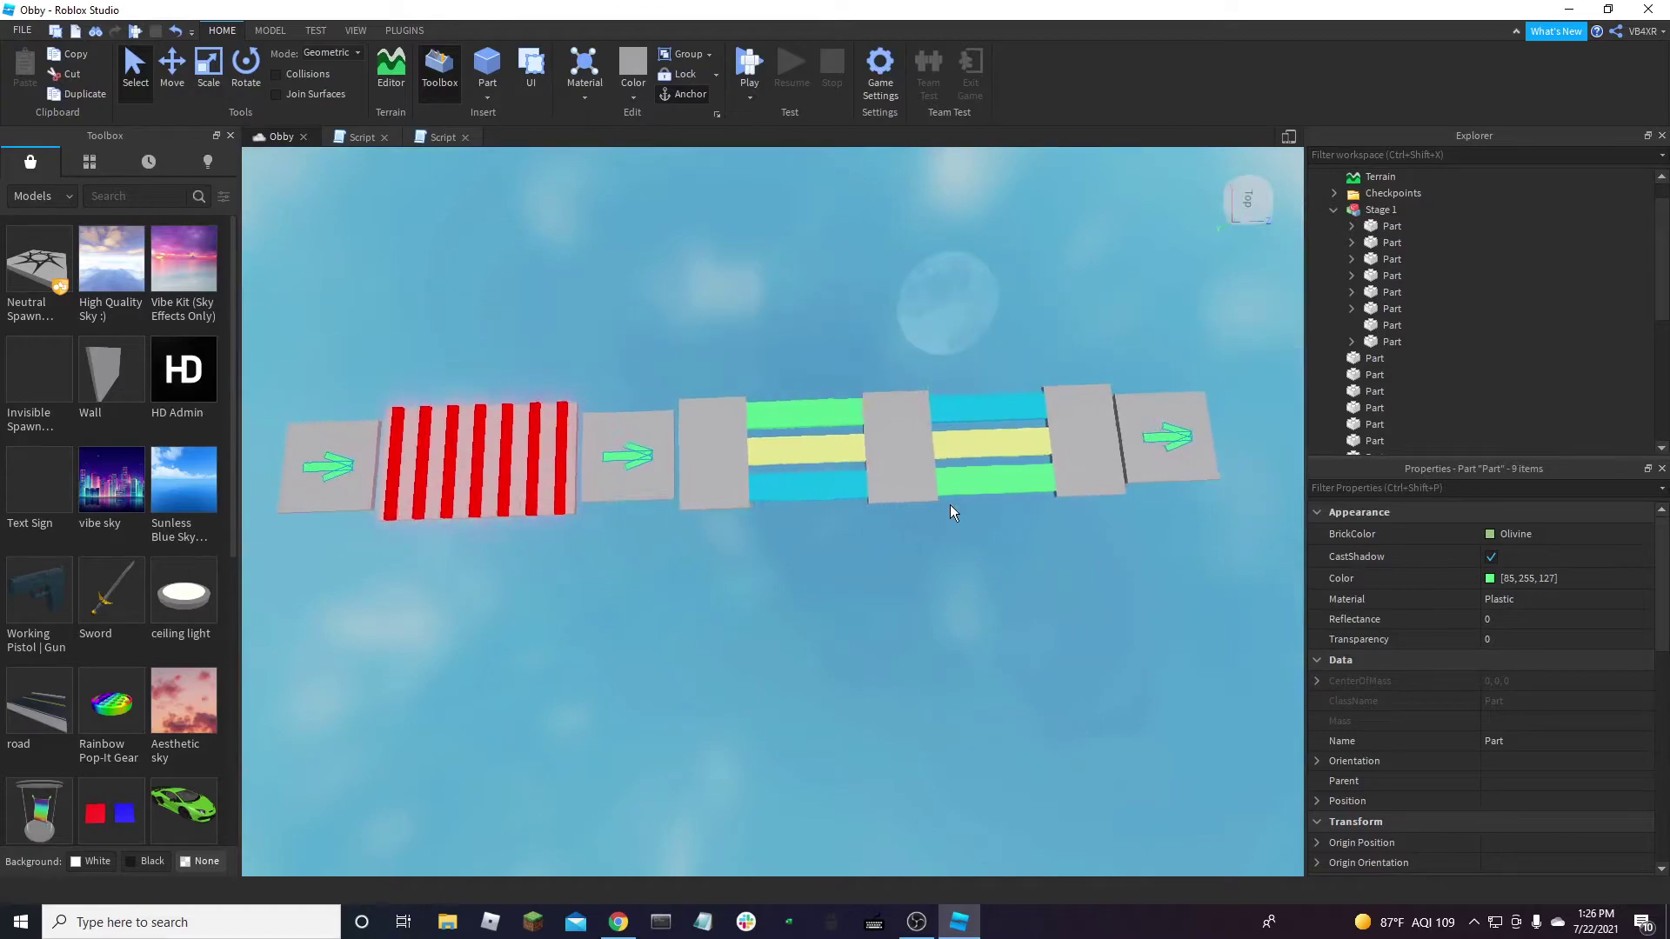
pyautogui.click(1120, 659)
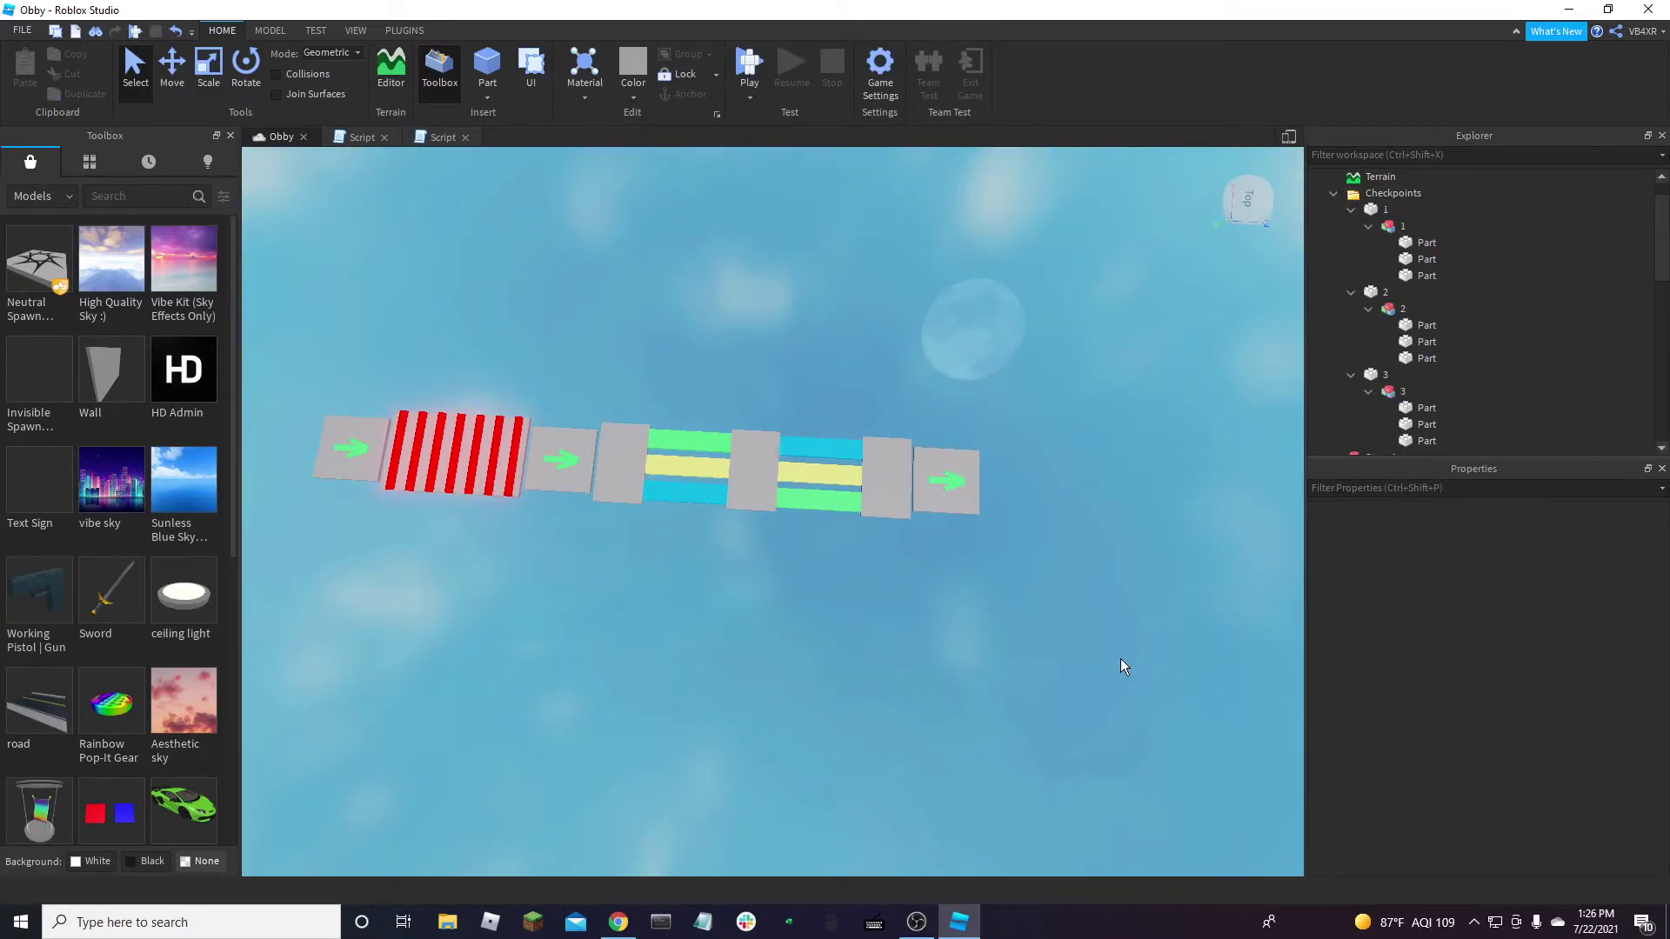
pyautogui.click(1334, 193)
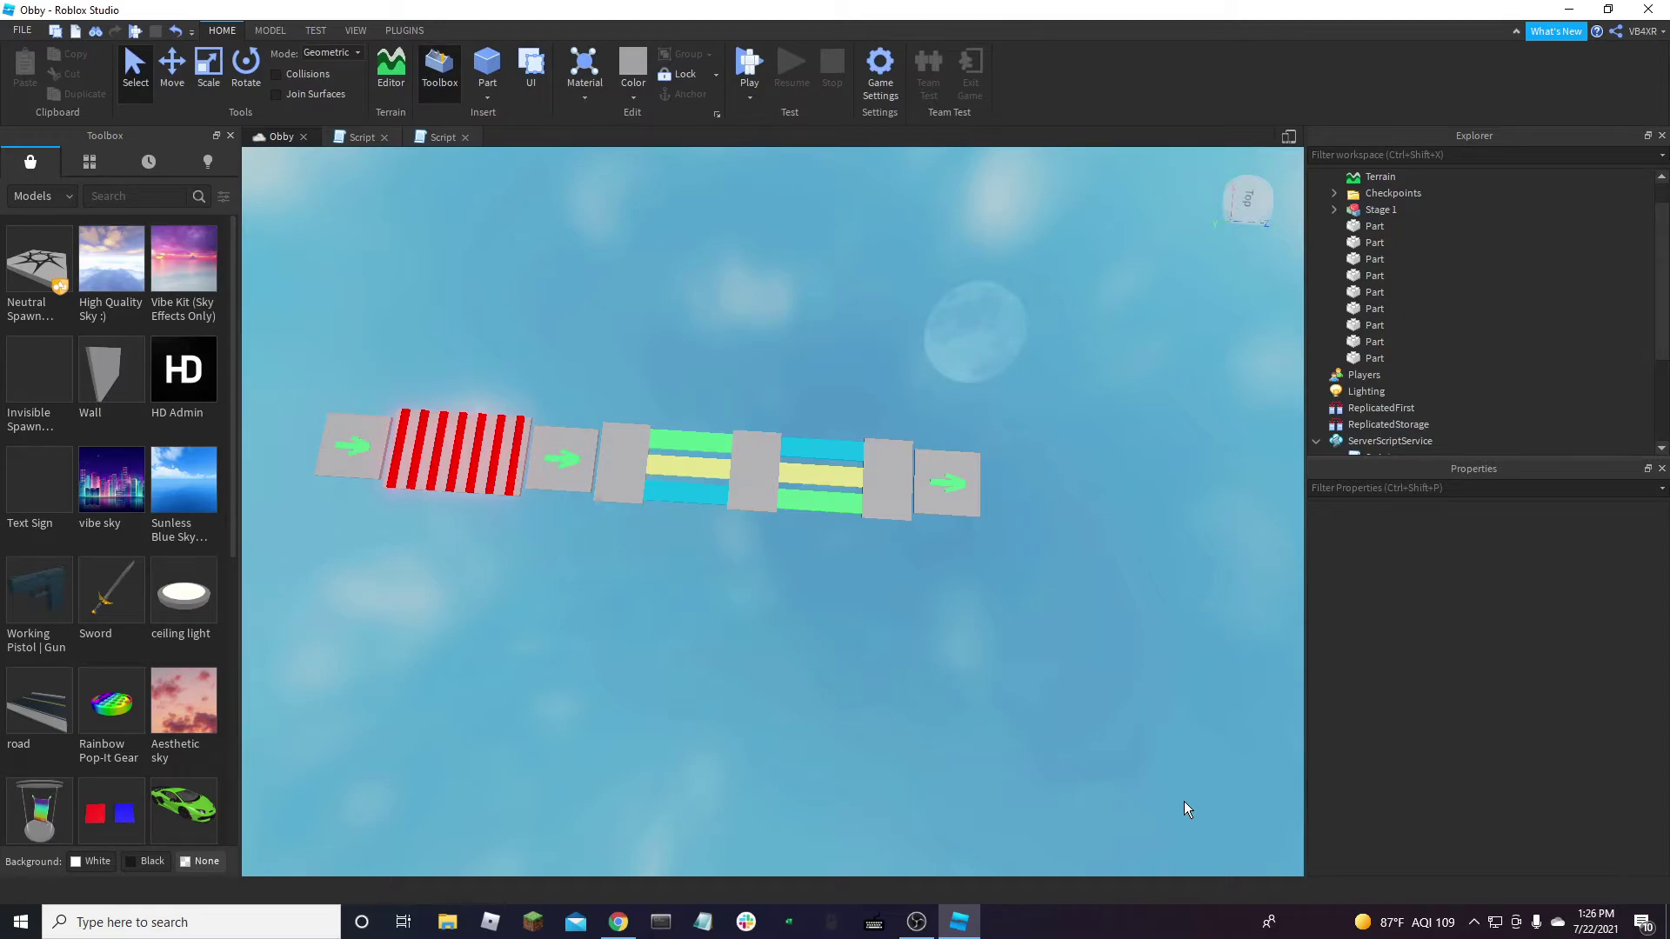
pyautogui.scroll(2, 1072, 576)
pyautogui.moveTo(1071, 577); pyautogui.dragTo(911, 683, button='right')
pyautogui.moveTo(863, 253); pyautogui.dragTo(773, 587, button='right')
pyautogui.click(773, 587)
pyautogui.press('f')
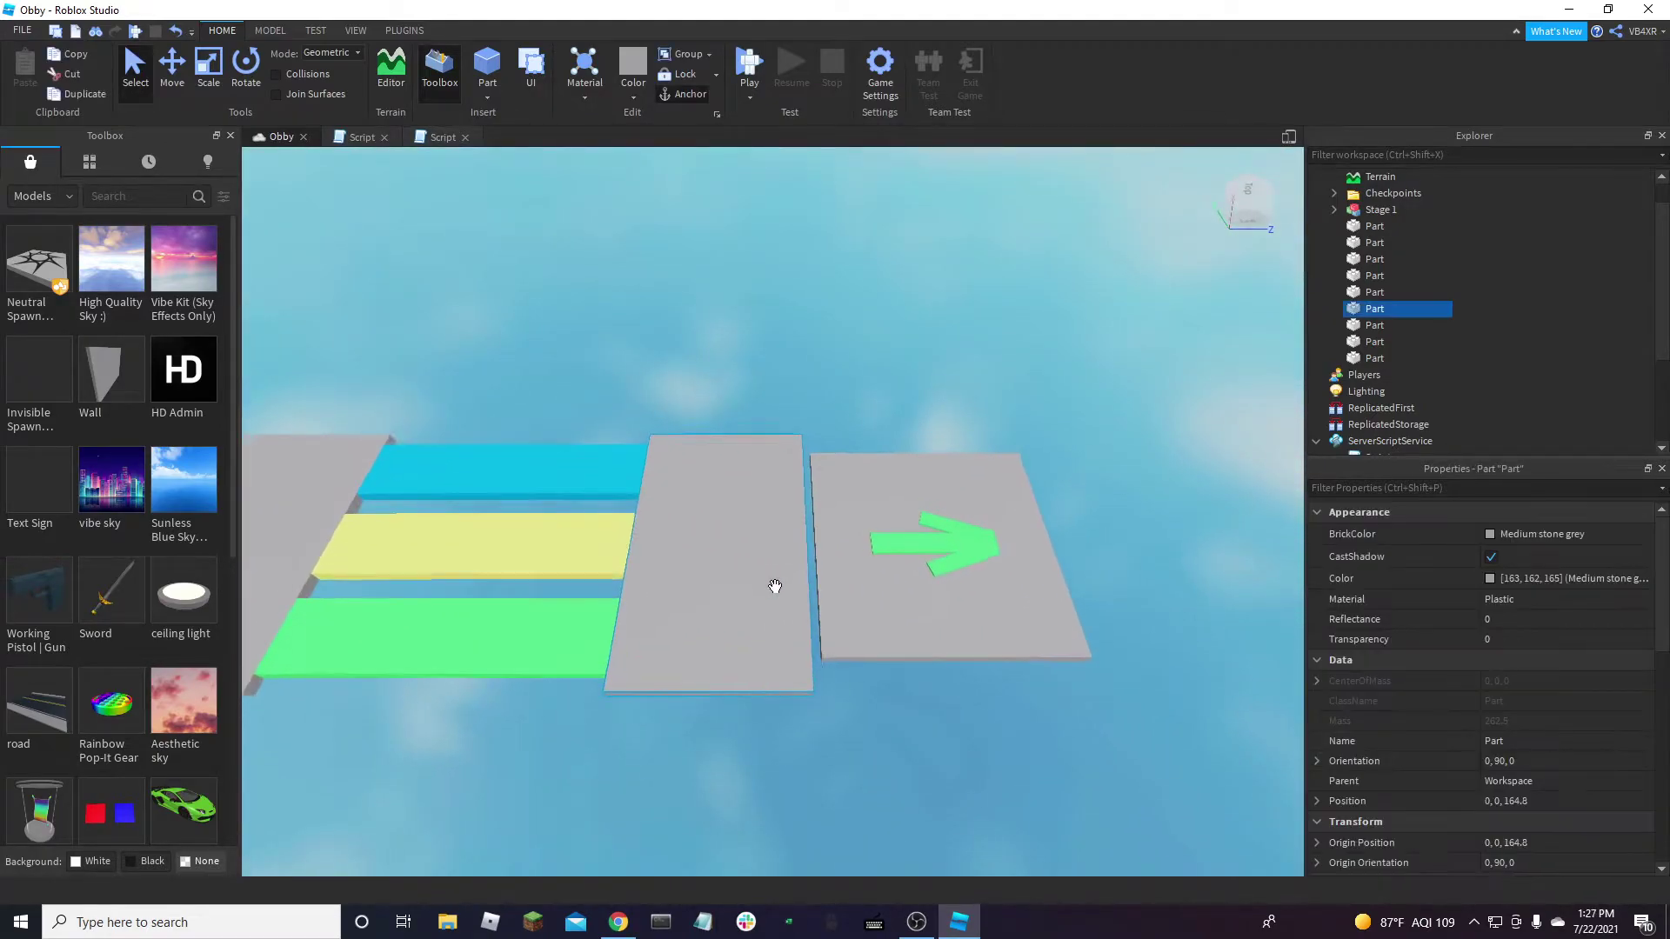
pyautogui.hotkey('ctrl', '2')
pyautogui.moveTo(827, 544); pyautogui.dragTo(847, 551)
pyautogui.press('Delete')
# Duplicate a red neon bar from Stage 1 and move the copy out of the model into Workspace
pyautogui.moveTo(888, 570); pyautogui.dragTo(887, 566, button='right')
pyautogui.press('w')
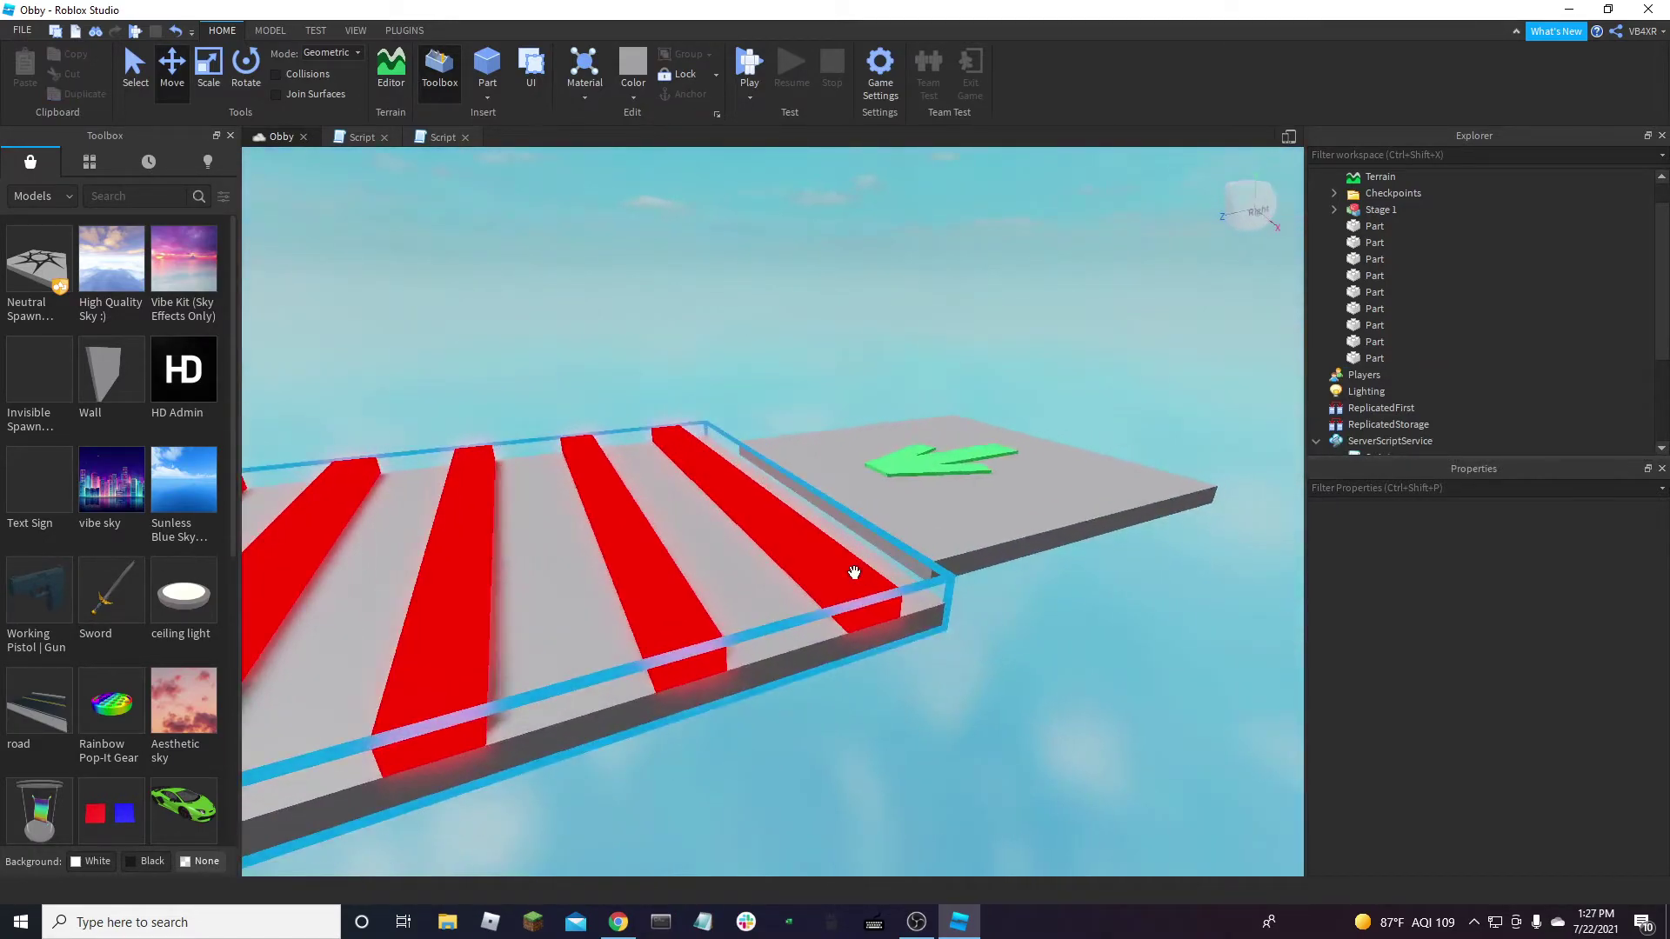
pyautogui.click(858, 567)
pyautogui.click(1334, 210)
pyautogui.moveTo(1390, 227); pyautogui.dragTo(1393, 232)
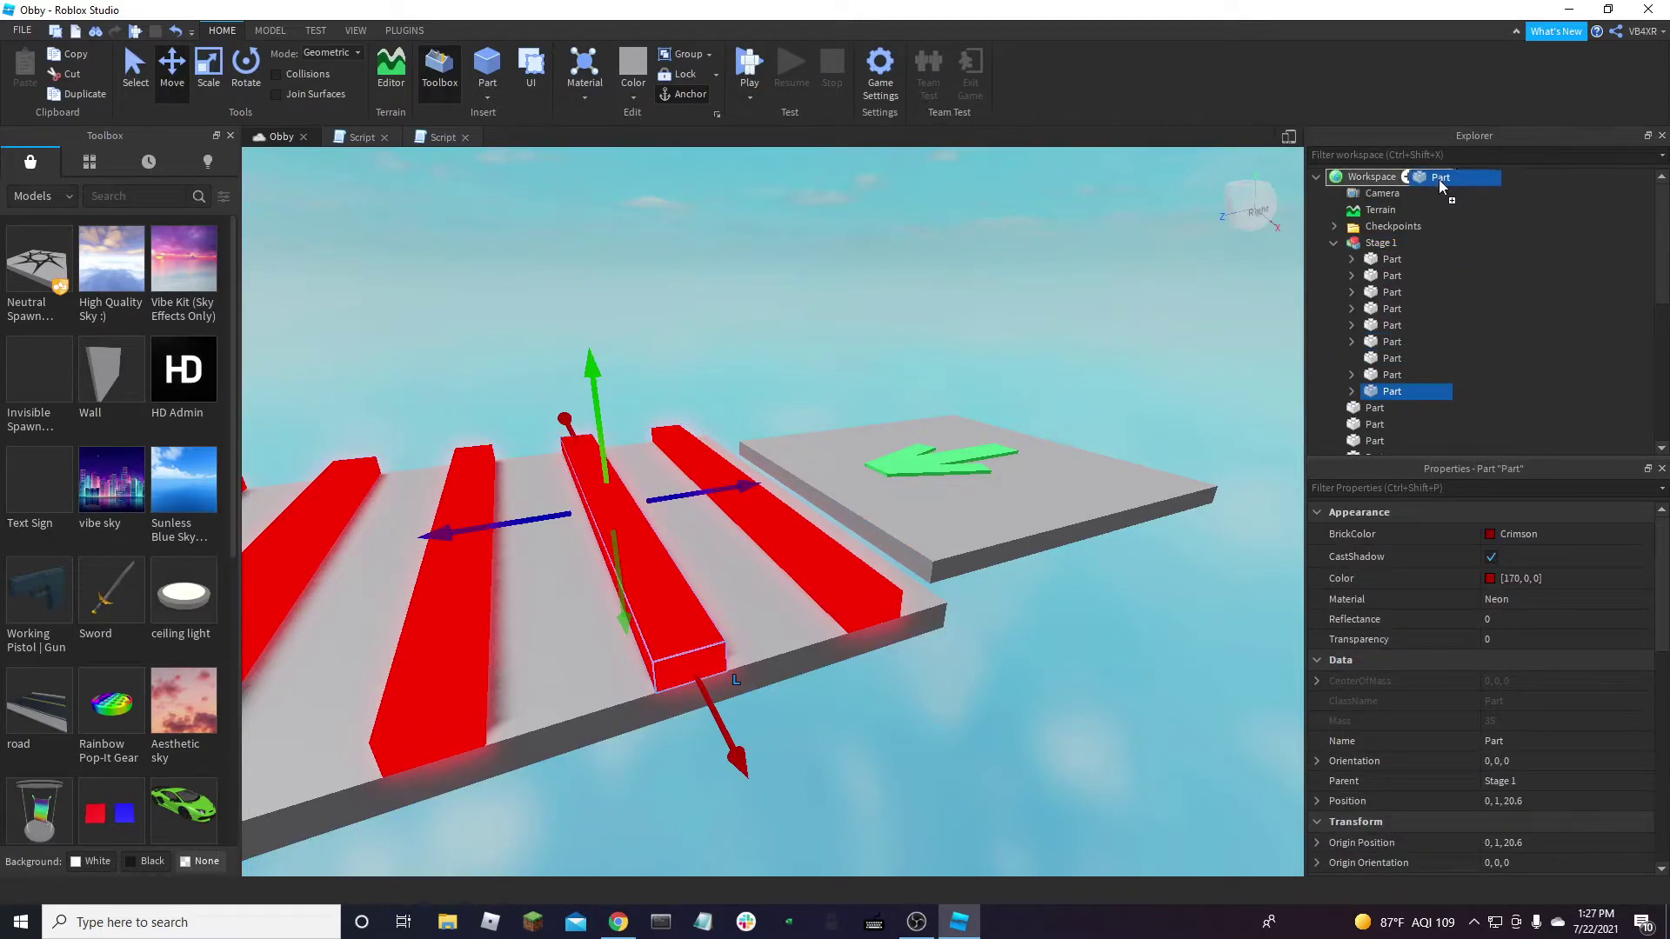
pyautogui.moveTo(1442, 182); pyautogui.dragTo(1442, 183)
pyautogui.click(1334, 243)
# Move the copied red bar along the course to just beyond the third checkpoint platform
pyautogui.moveTo(884, 522); pyautogui.dragTo(880, 525, button='right')
pyautogui.moveTo(899, 477); pyautogui.dragTo(766, 469)
pyautogui.press('w')
# Set the copied red part's size to 10, 30, 10
pyautogui.scroll(-5, 1602, 770)
pyautogui.scroll(-3, 1548, 747)
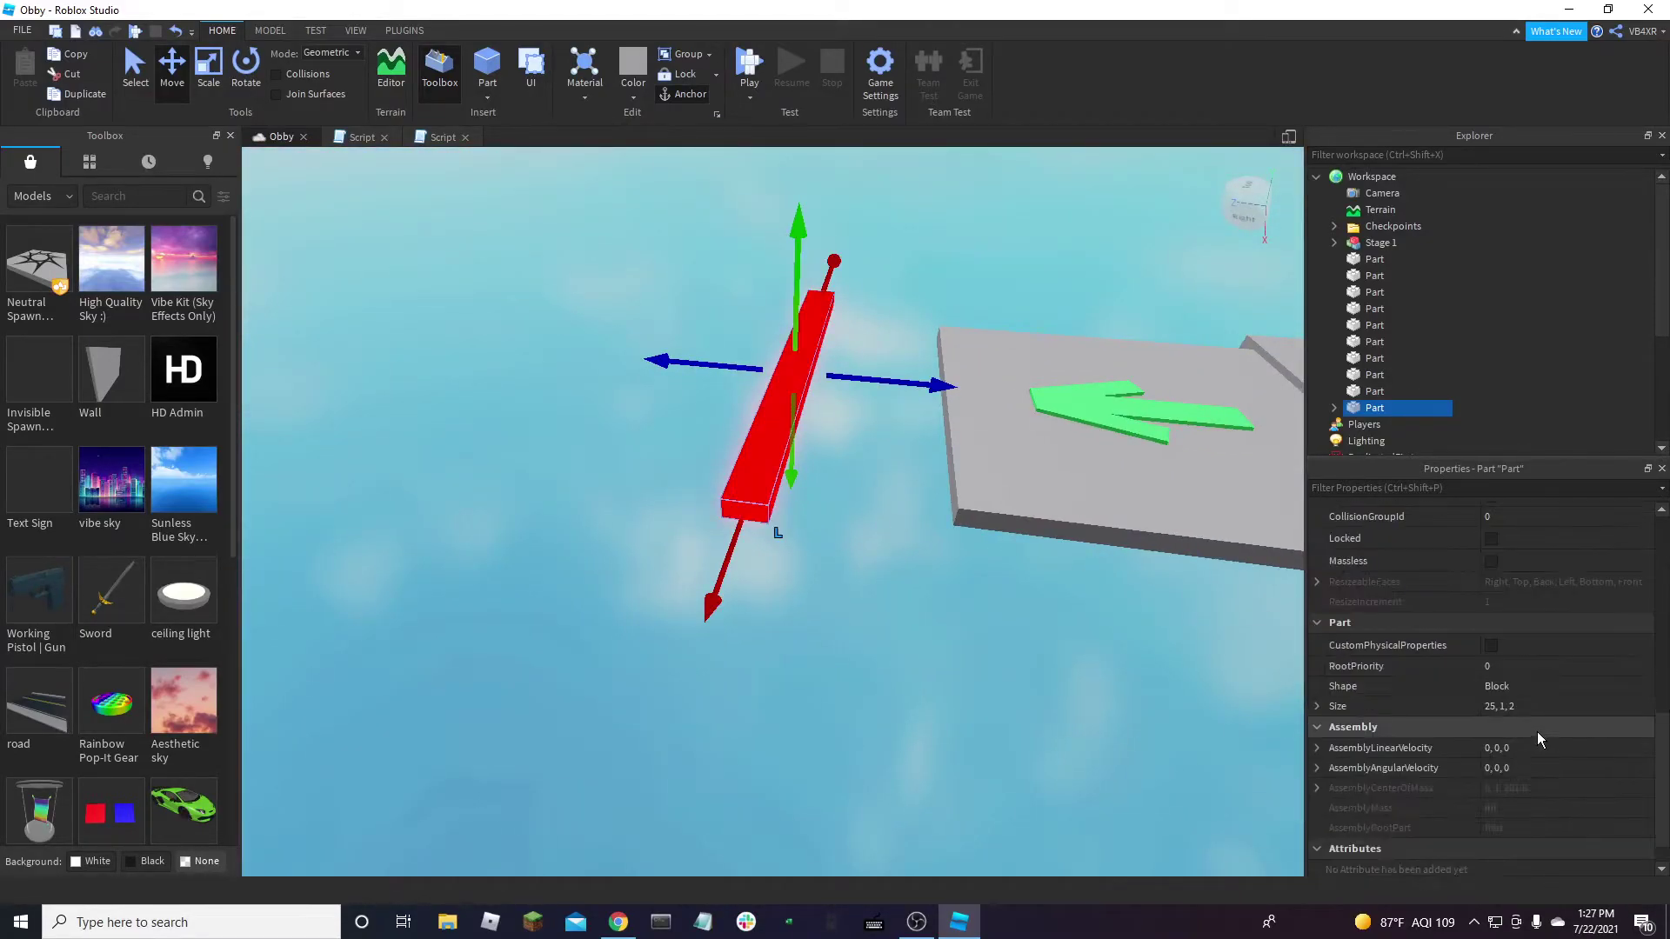
pyautogui.click(1544, 708)
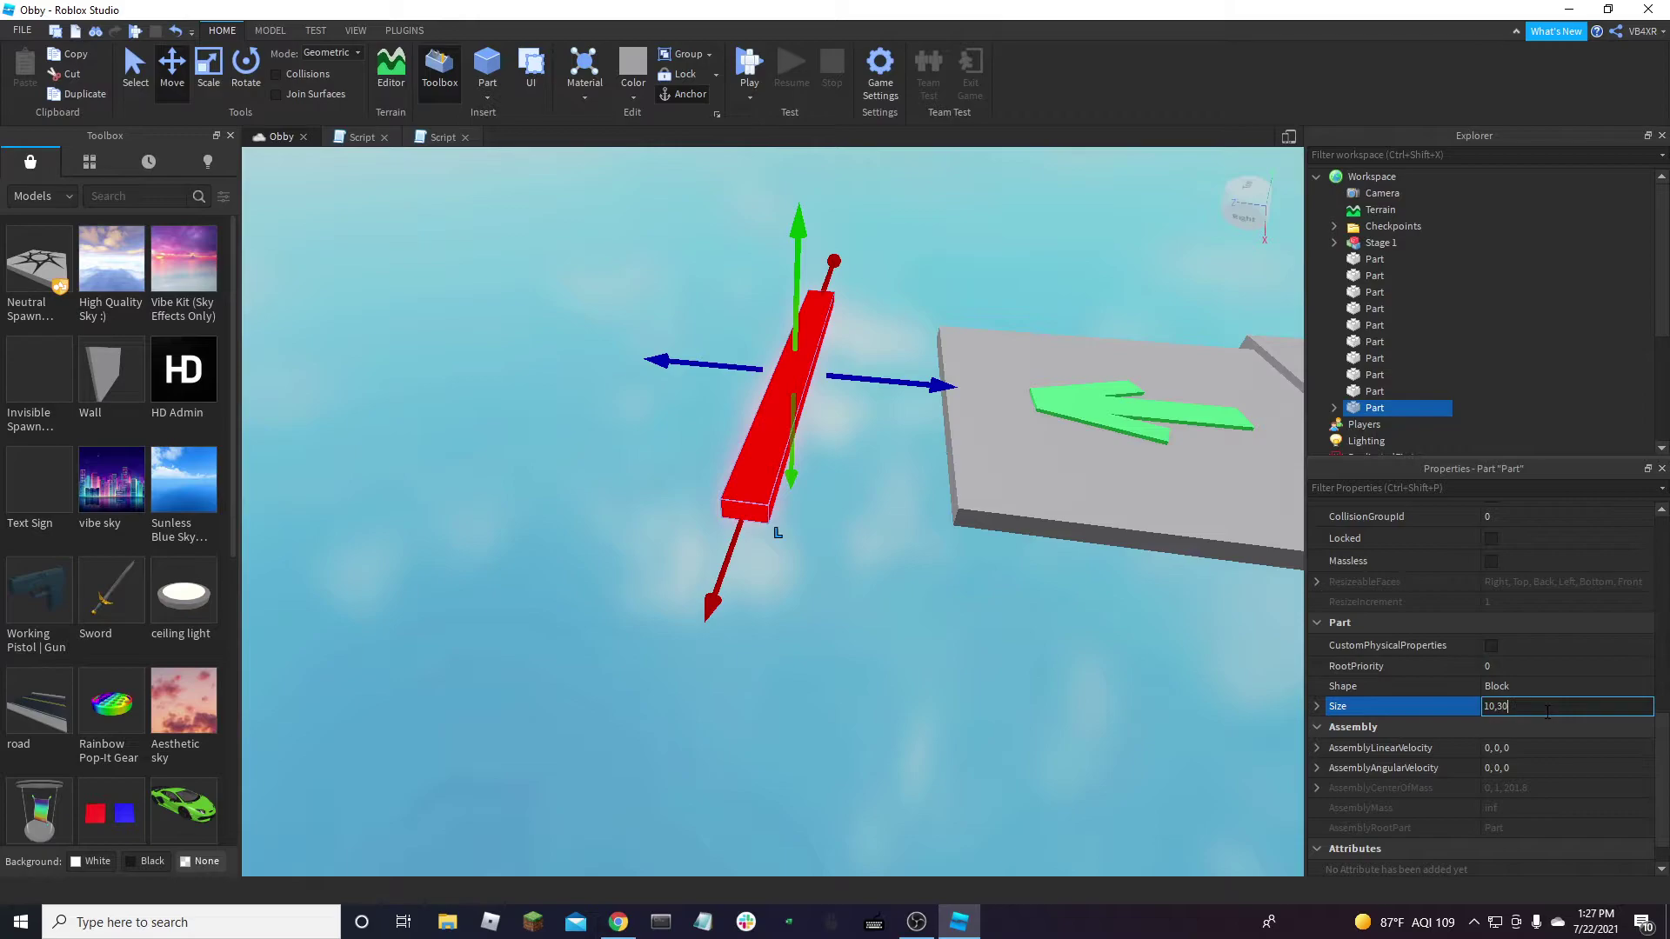
pyautogui.press('Return')
# Raise the tall red block beyond the third checkpoint so its base sits about level with the platforms
pyautogui.moveTo(1207, 623); pyautogui.dragTo(870, 523, button='right')
pyautogui.press('s')
pyautogui.press('d')
pyautogui.press('w')
pyautogui.moveTo(794, 392); pyautogui.dragTo(716, 246)
pyautogui.press('d')
pyautogui.moveTo(1087, 348); pyautogui.dragTo(972, 456, button='right')
pyautogui.press('d')
pyautogui.moveTo(958, 695); pyautogui.dragTo(958, 696, button='right')
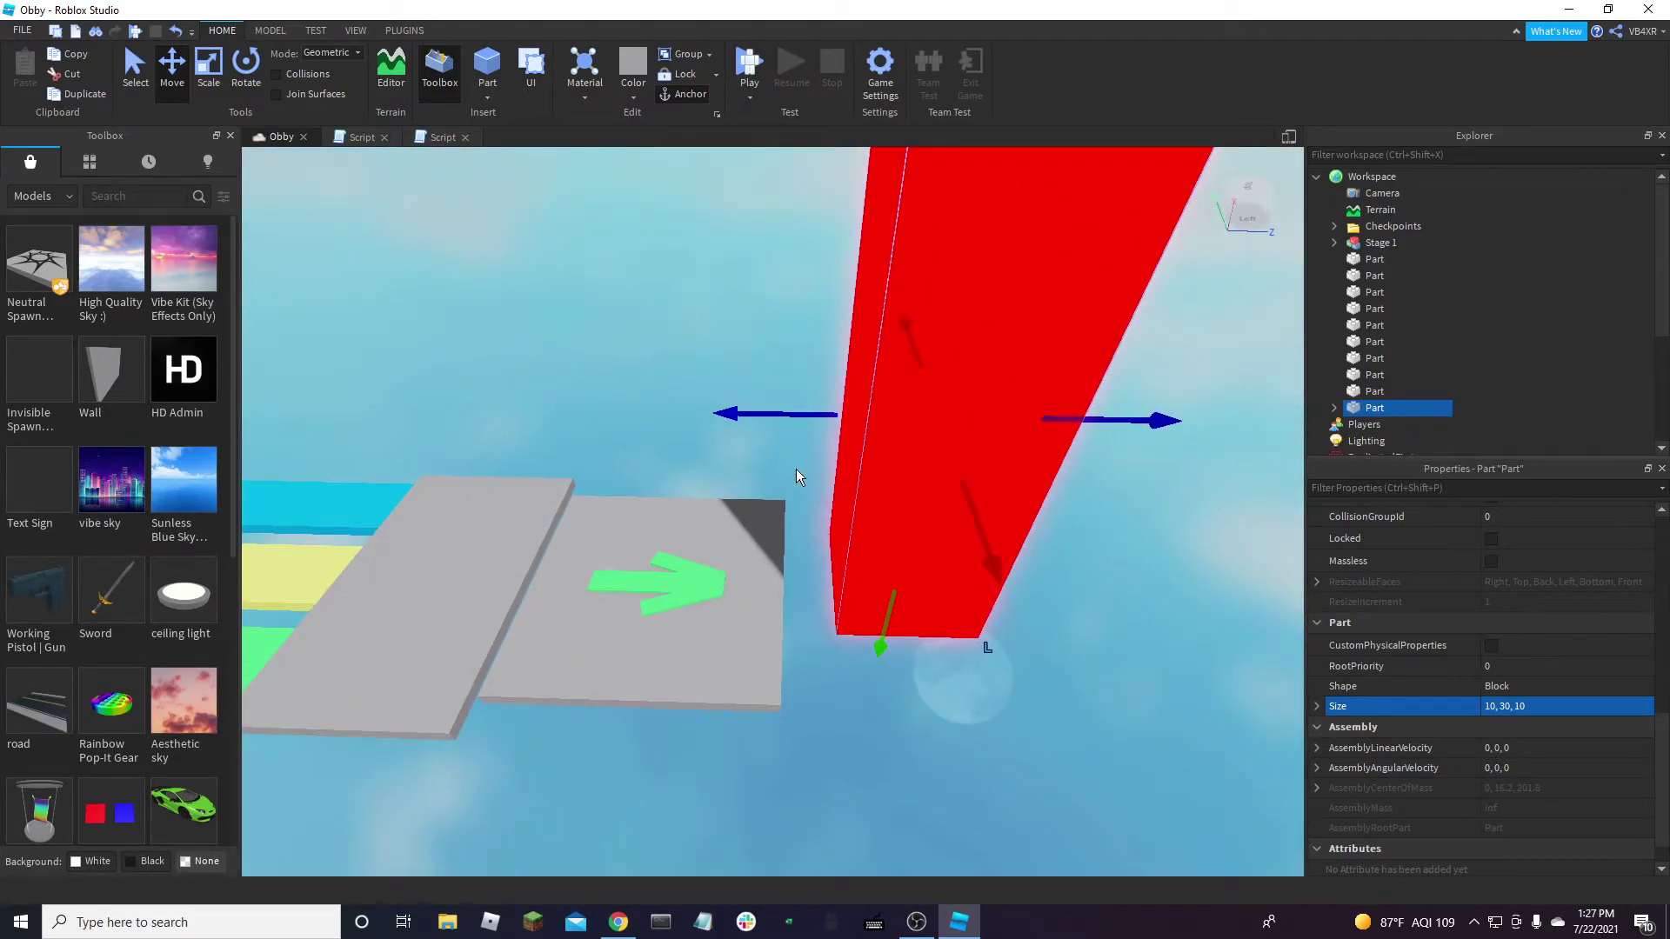
# Collapse the expanded checkpoint entries 1, 2 and 3 inside the Checkpoints folder
pyautogui.click(753, 624)
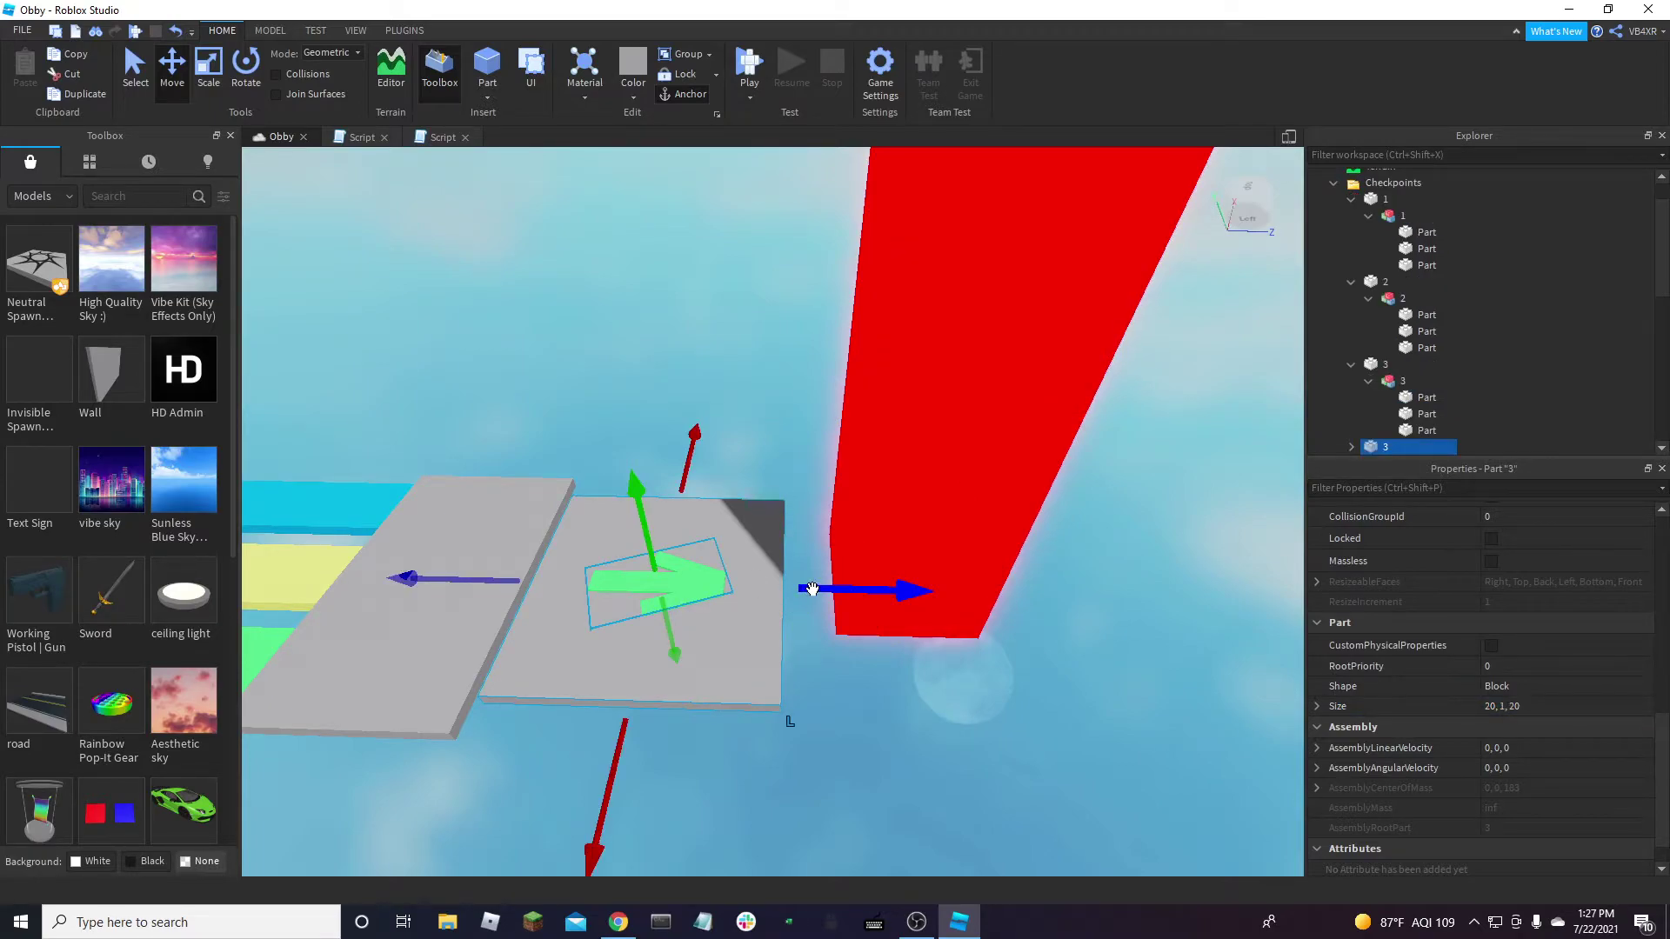
pyautogui.click(1209, 432)
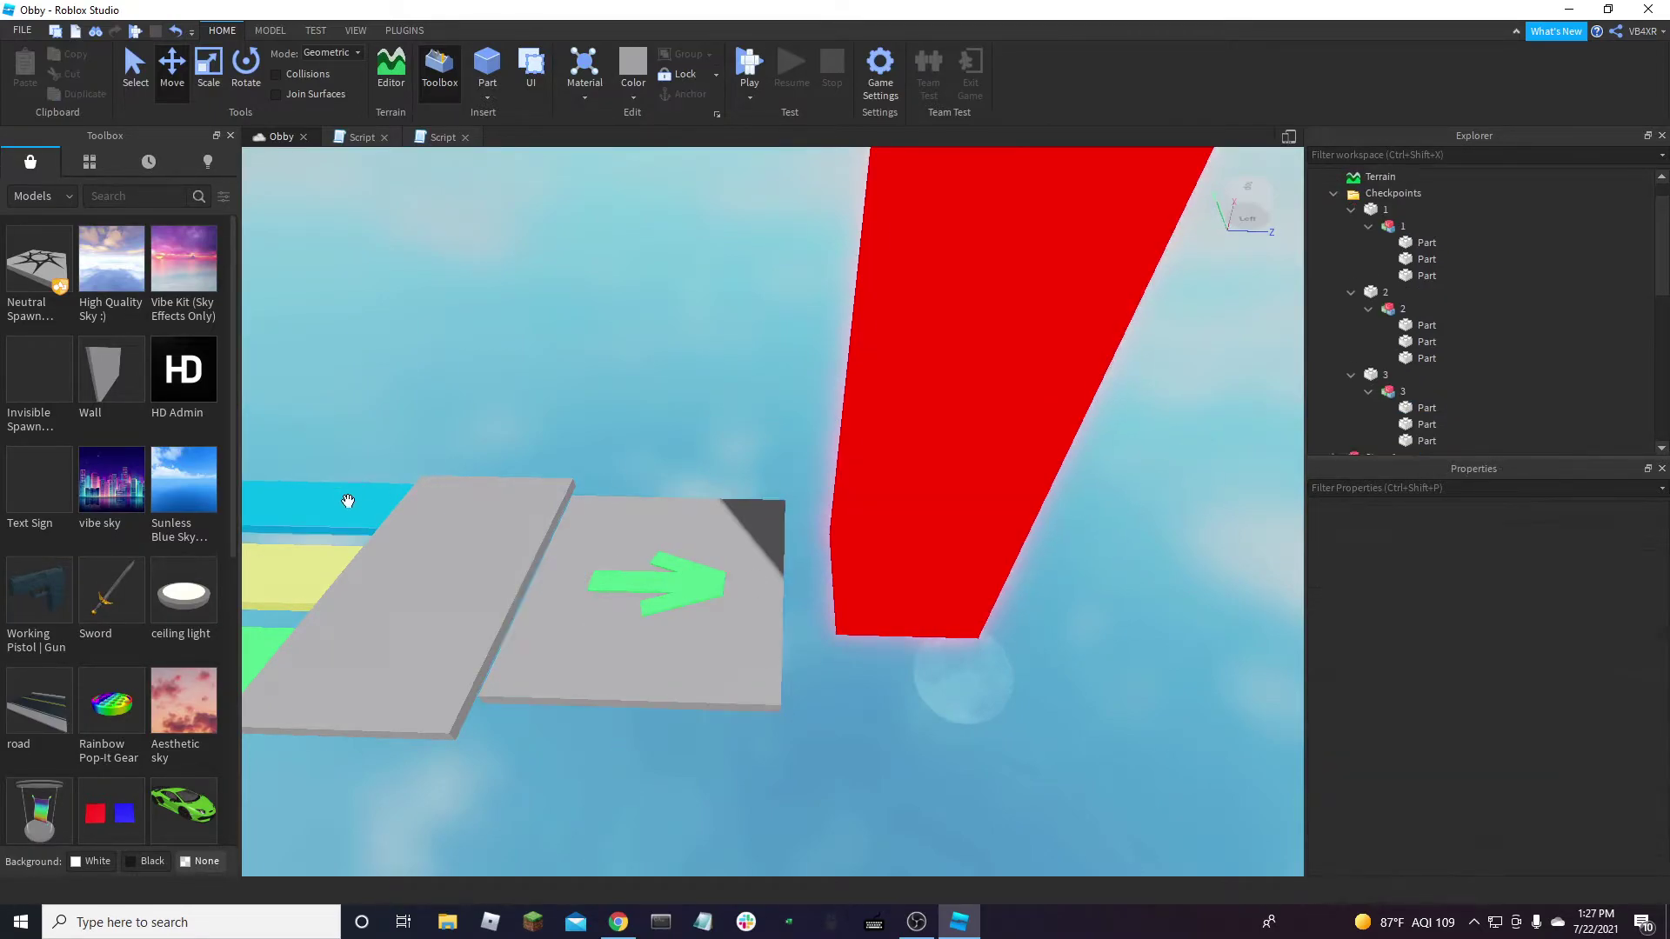
pyautogui.click(432, 565)
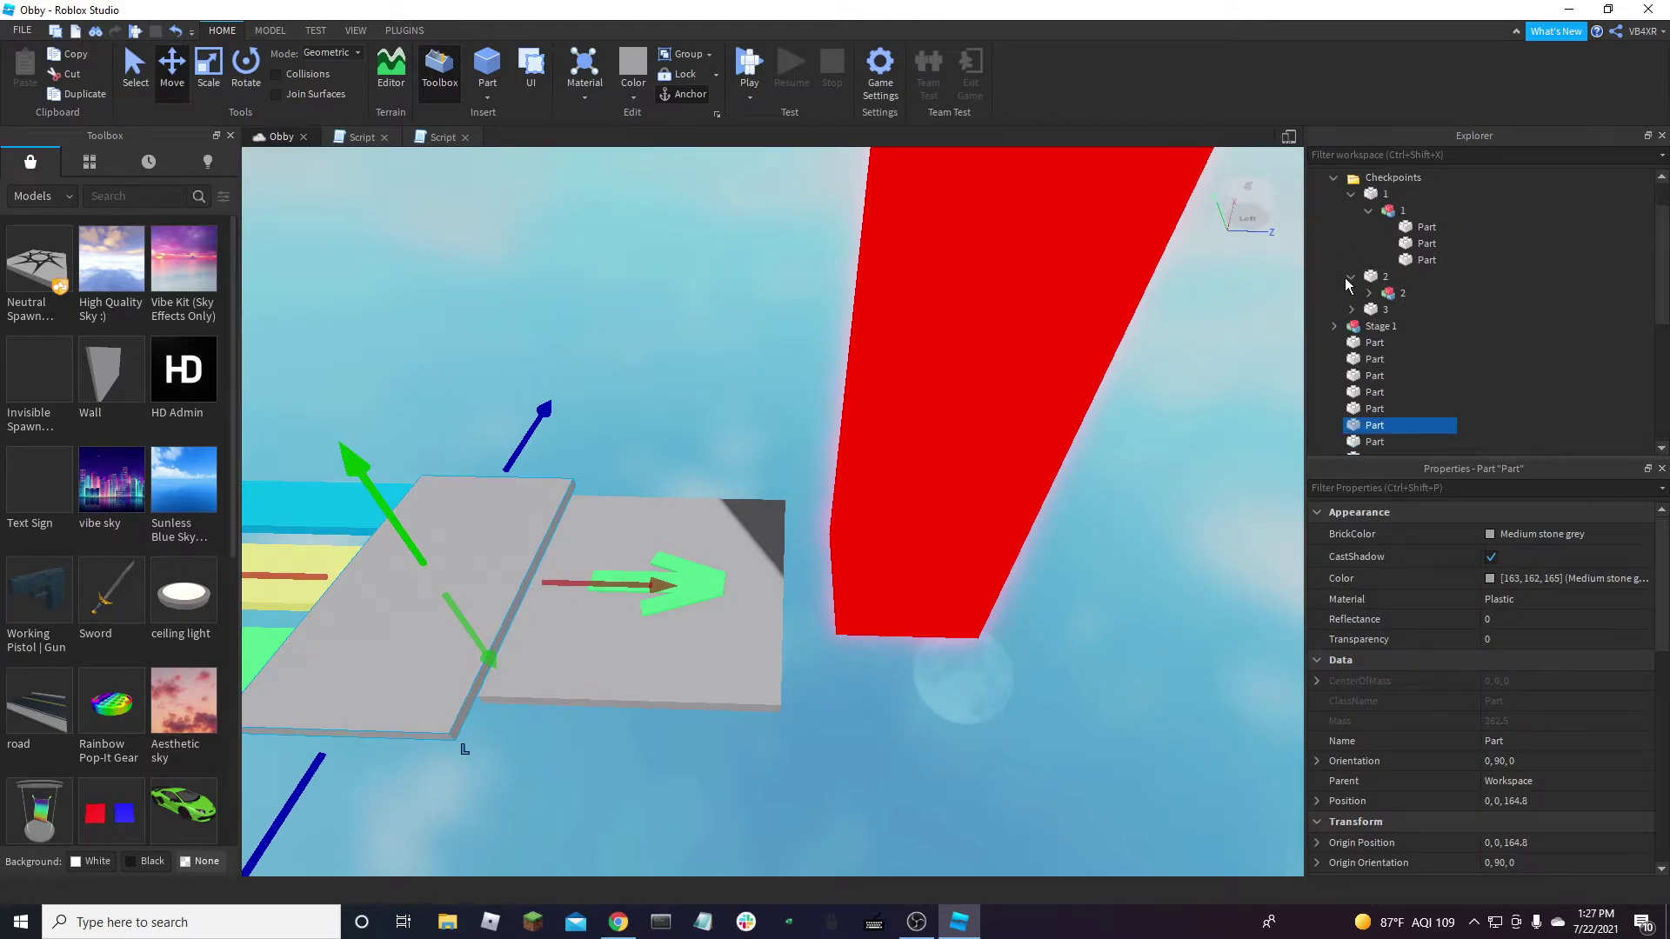
pyautogui.click(1366, 212)
pyautogui.click(1346, 192)
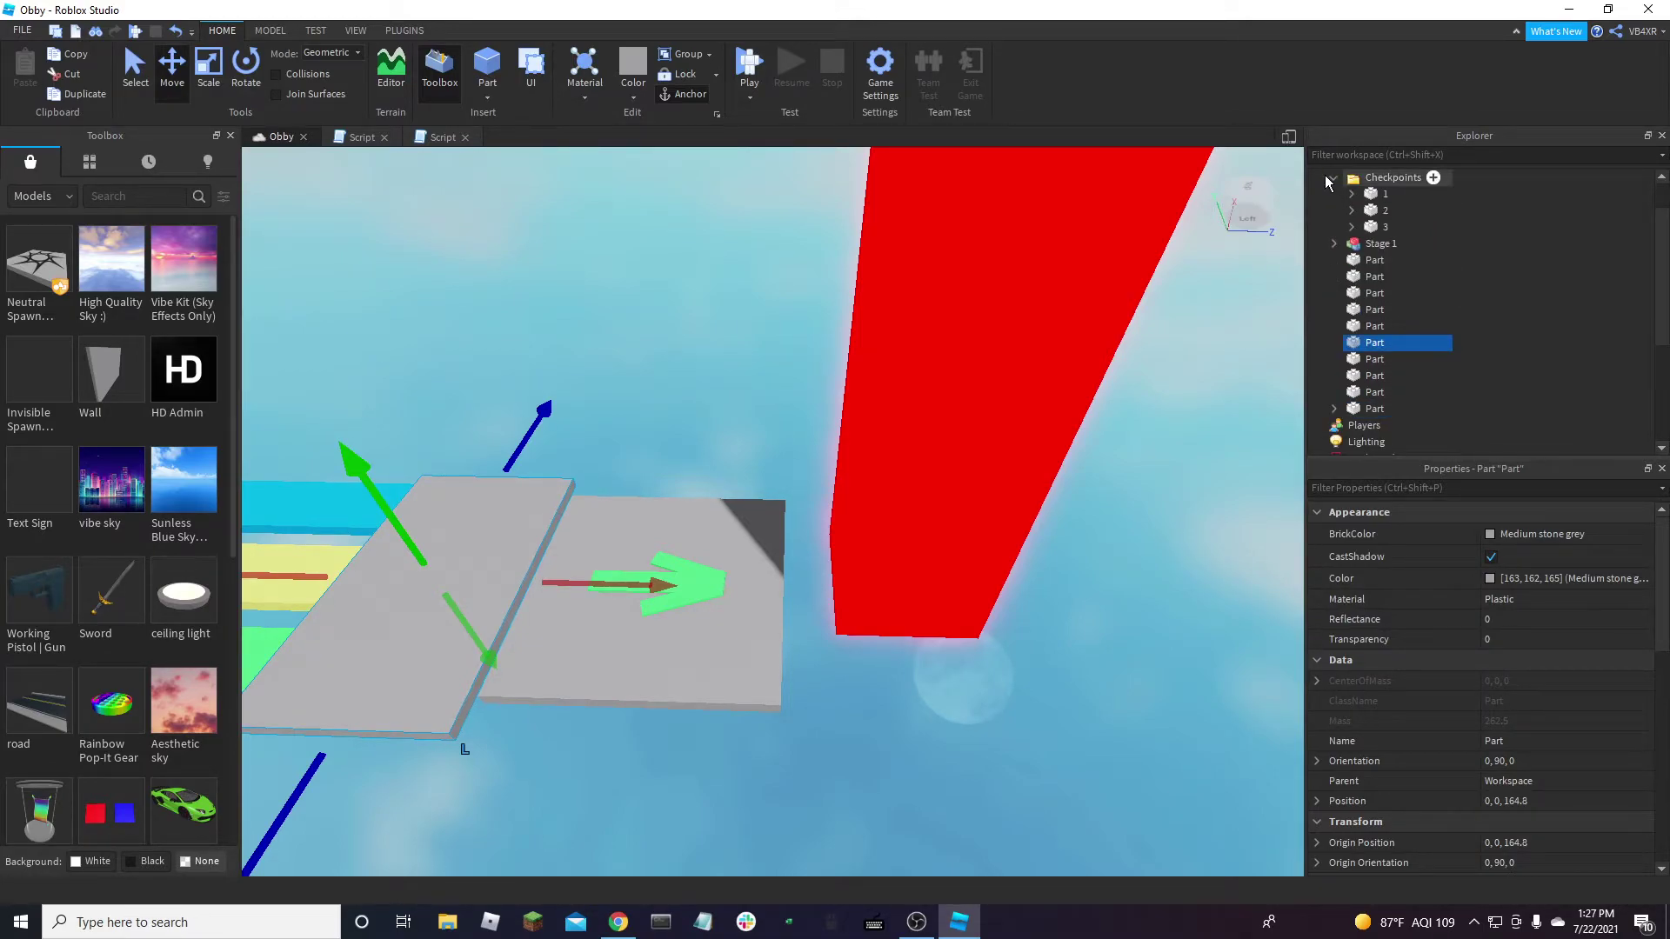
pyautogui.click(1328, 180)
# Duplicate the grey crossing platform just before checkpoint 3 and place the copy against the red block's near face
pyautogui.click(510, 561)
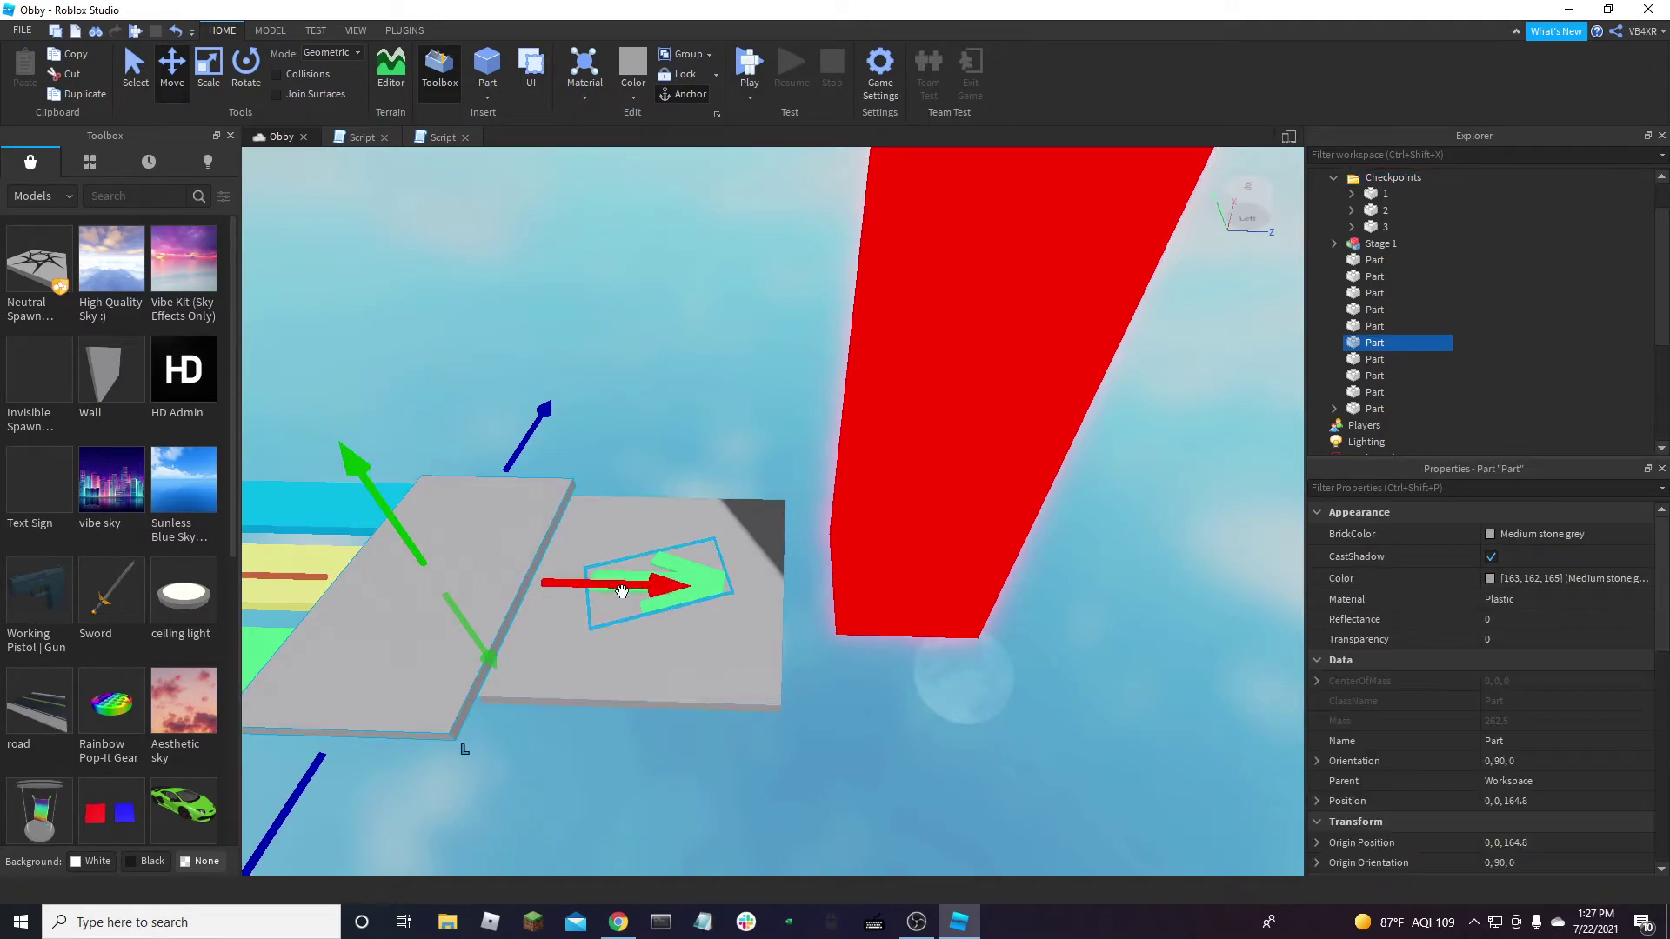
pyautogui.hotkey('ctrl', 'd')
pyautogui.moveTo(617, 591); pyautogui.dragTo(890, 660)
pyautogui.moveTo(890, 660); pyautogui.dragTo(865, 634, button='right')
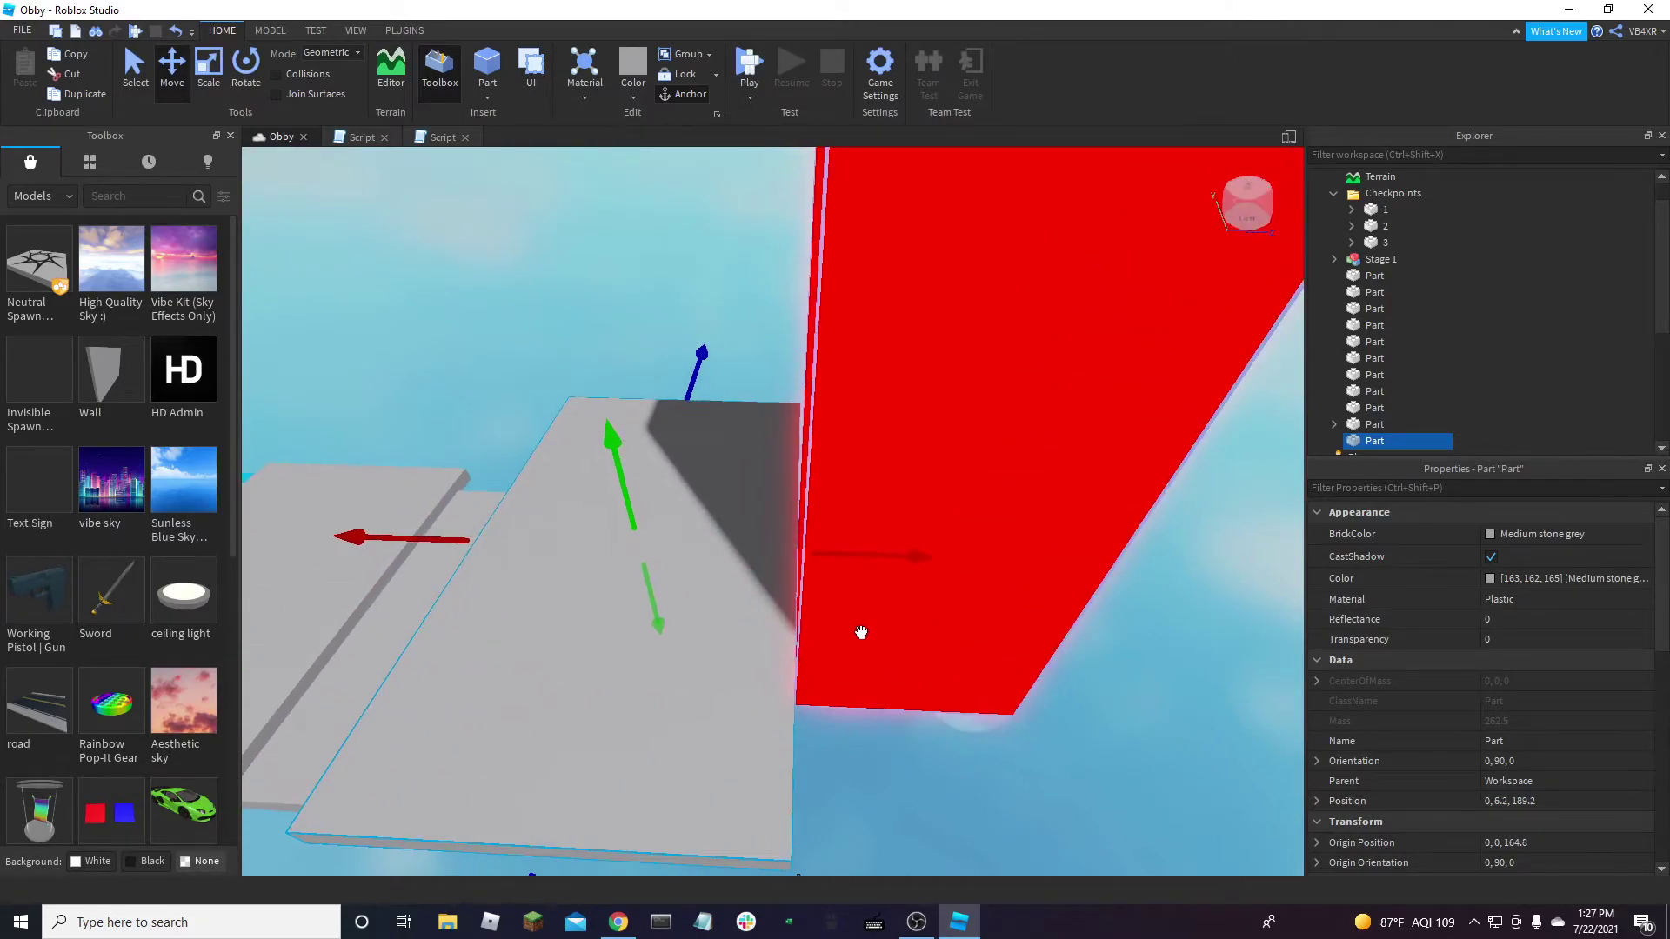
pyautogui.moveTo(619, 475); pyautogui.dragTo(638, 492)
pyautogui.moveTo(638, 491); pyautogui.dragTo(671, 555, button='right')
# Scale the grey copy down into a narrow ledge roughly as wide as the red block's near face
pyautogui.hotkey('ctrl', '3')
pyautogui.moveTo(688, 527); pyautogui.dragTo(724, 528)
pyautogui.press('d')
pyautogui.moveTo(723, 528); pyautogui.dragTo(724, 530, button='right')
pyautogui.press('a')
pyautogui.moveTo(773, 611); pyautogui.dragTo(776, 612)
pyautogui.press('a')
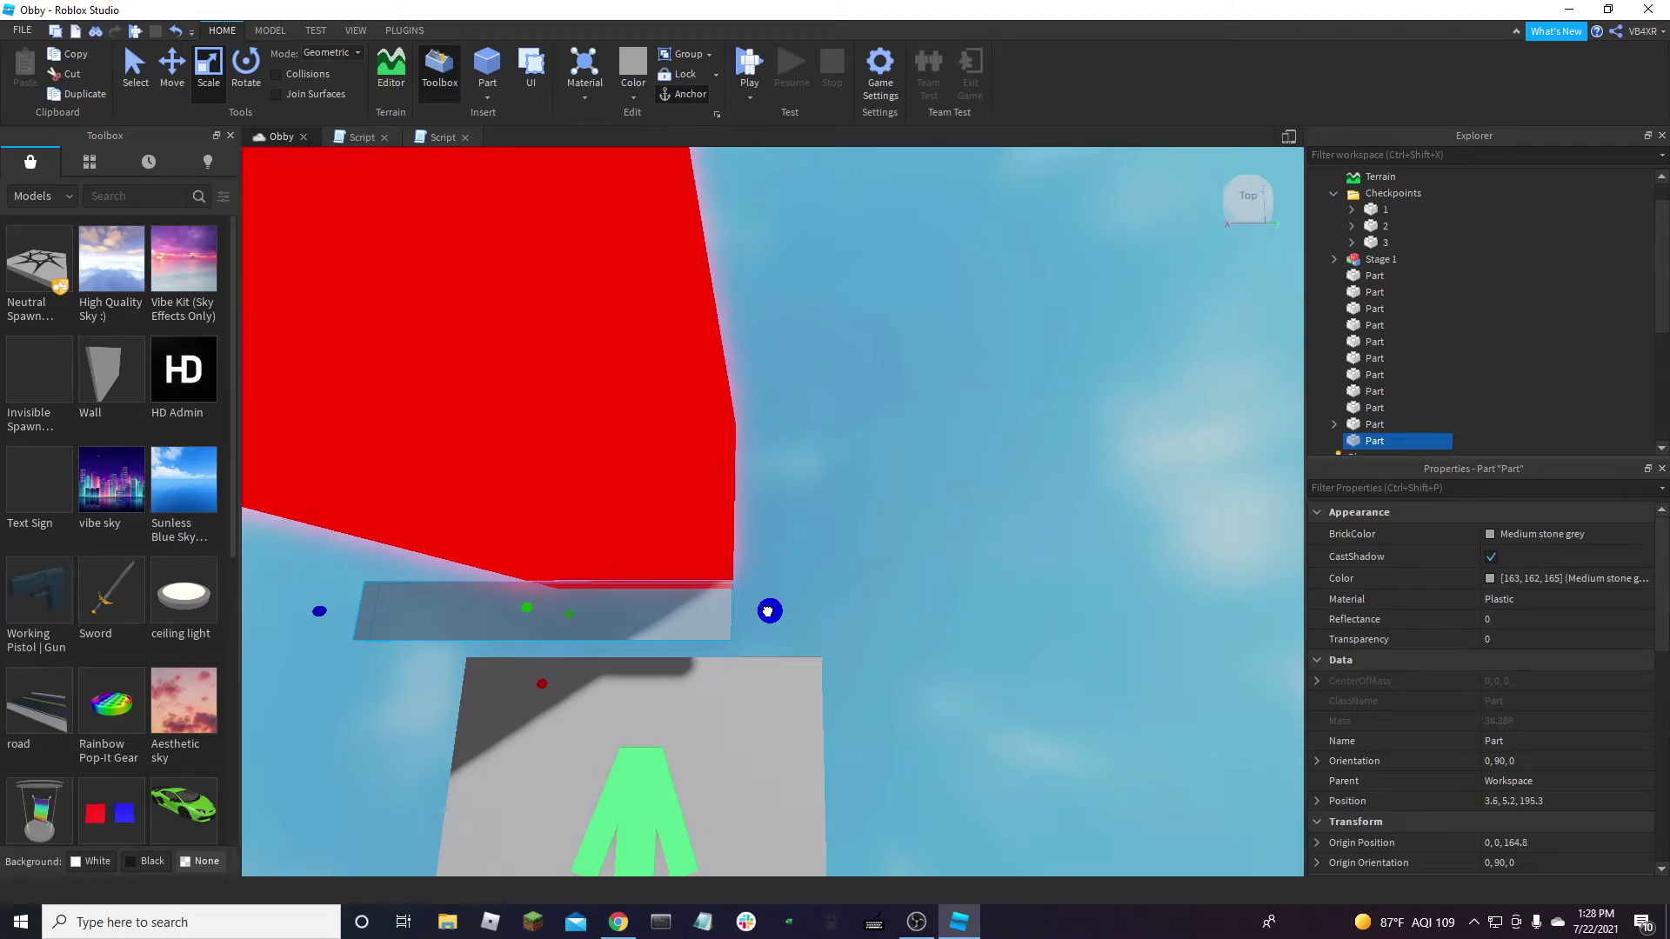
pyautogui.press('a')
pyautogui.moveTo(623, 611); pyautogui.dragTo(702, 613)
pyautogui.press('a')
pyautogui.scroll(1, 708, 663)
pyautogui.click(652, 592)
# Duplicate the narrow ledge, rotate the copy and attach it slightly higher on the adjacent side of the red block
pyautogui.press('s')
pyautogui.moveTo(652, 591); pyautogui.dragTo(652, 592, button='right')
pyautogui.press('w')
pyautogui.press('a')
pyautogui.moveTo(869, 618); pyautogui.dragTo(956, 635, button='right')
pyautogui.hotkey('ctrl', '2')
pyautogui.click(867, 546)
pyautogui.press('d')
pyautogui.press('d')
pyautogui.press('s')
pyautogui.hotkey('ctrl', 'd')
pyautogui.press('d')
pyautogui.moveTo(830, 575); pyautogui.dragTo(827, 499)
pyautogui.hotkey('ctrl', 'r')
pyautogui.moveTo(819, 640); pyautogui.dragTo(775, 548)
pyautogui.moveTo(837, 619); pyautogui.dragTo(834, 619, button='right')
pyautogui.press('w')
pyautogui.press('a')
pyautogui.moveTo(841, 550); pyautogui.dragTo(838, 544)
# Adjust the second ledge so that it fits along the side of the red block
pyautogui.press('d')
pyautogui.moveTo(863, 548); pyautogui.dragTo(862, 548, button='right')
pyautogui.press('s')
pyautogui.press('w')
pyautogui.scroll(1, 868, 685)
pyautogui.moveTo(880, 727); pyautogui.dragTo(850, 721)
pyautogui.moveTo(641, 566); pyautogui.dragTo(642, 566, button='right')
pyautogui.moveTo(890, 578); pyautogui.dragTo(1017, 578, button='right')
pyautogui.moveTo(687, 536); pyautogui.dragTo(659, 526)
pyautogui.moveTo(760, 524); pyautogui.dragTo(760, 524, button='right')
pyautogui.click(886, 576)
pyautogui.moveTo(885, 576); pyautogui.dragTo(886, 576, button='right')
pyautogui.press('a')
pyautogui.press('a')
pyautogui.press('d')
pyautogui.moveTo(771, 569); pyautogui.dragTo(799, 728, button='right')
pyautogui.press('d')
# Trim both ends of the first ledge to the red block's width and nudge it slightly against the face
pyautogui.click(733, 568)
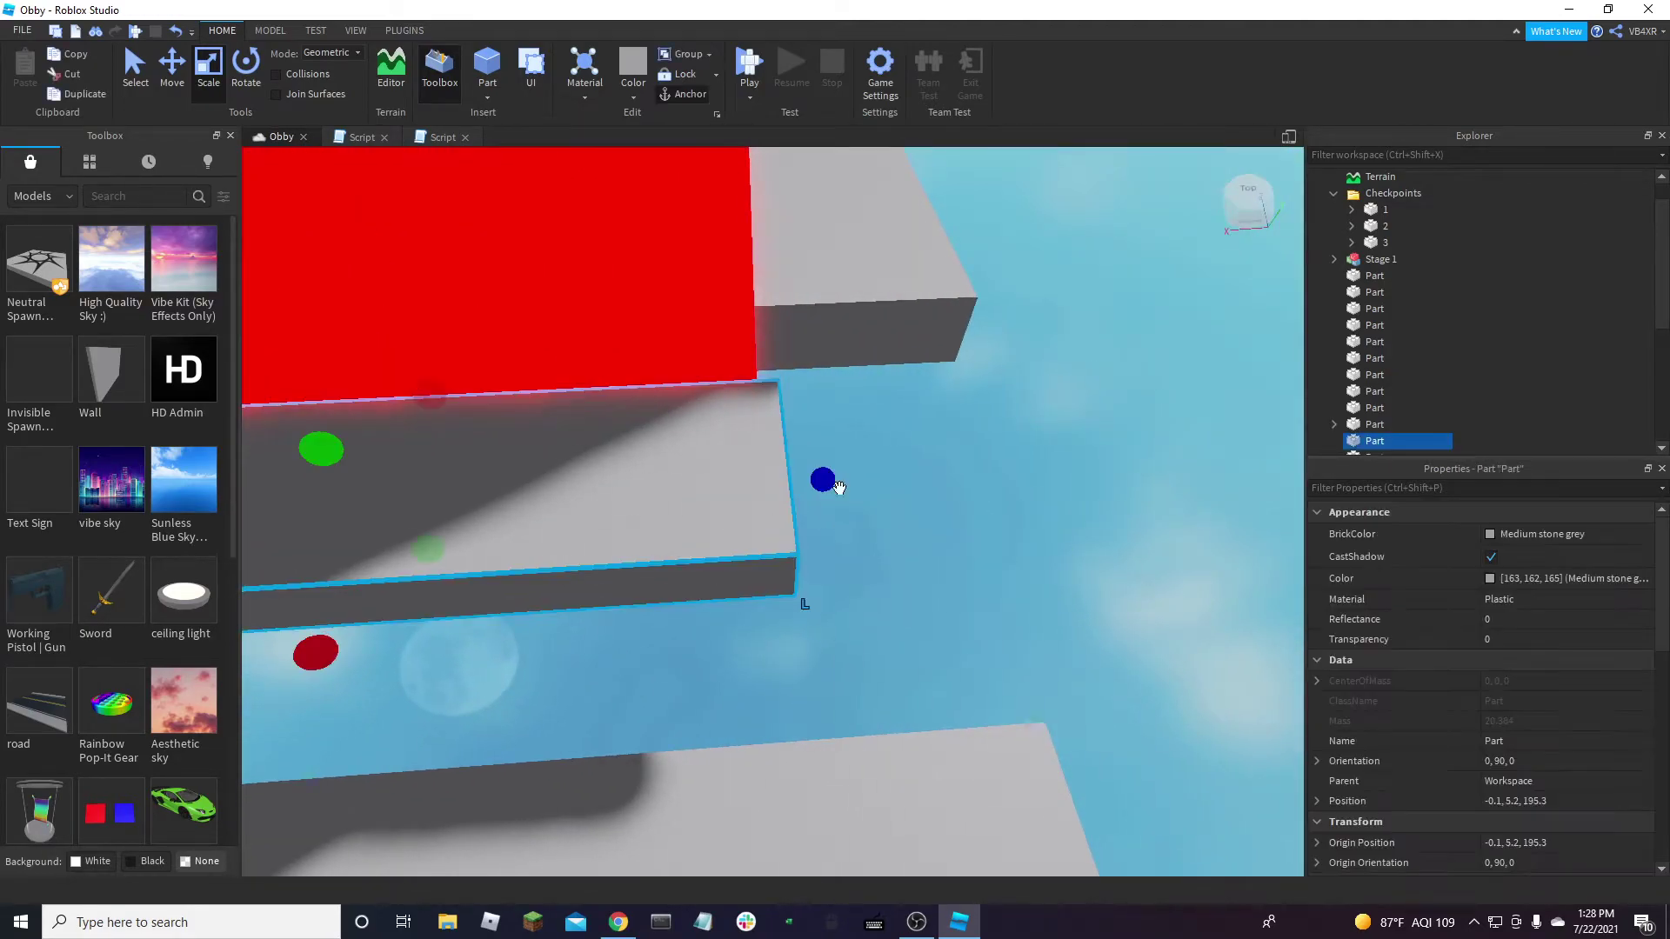
pyautogui.moveTo(828, 484); pyautogui.dragTo(817, 481)
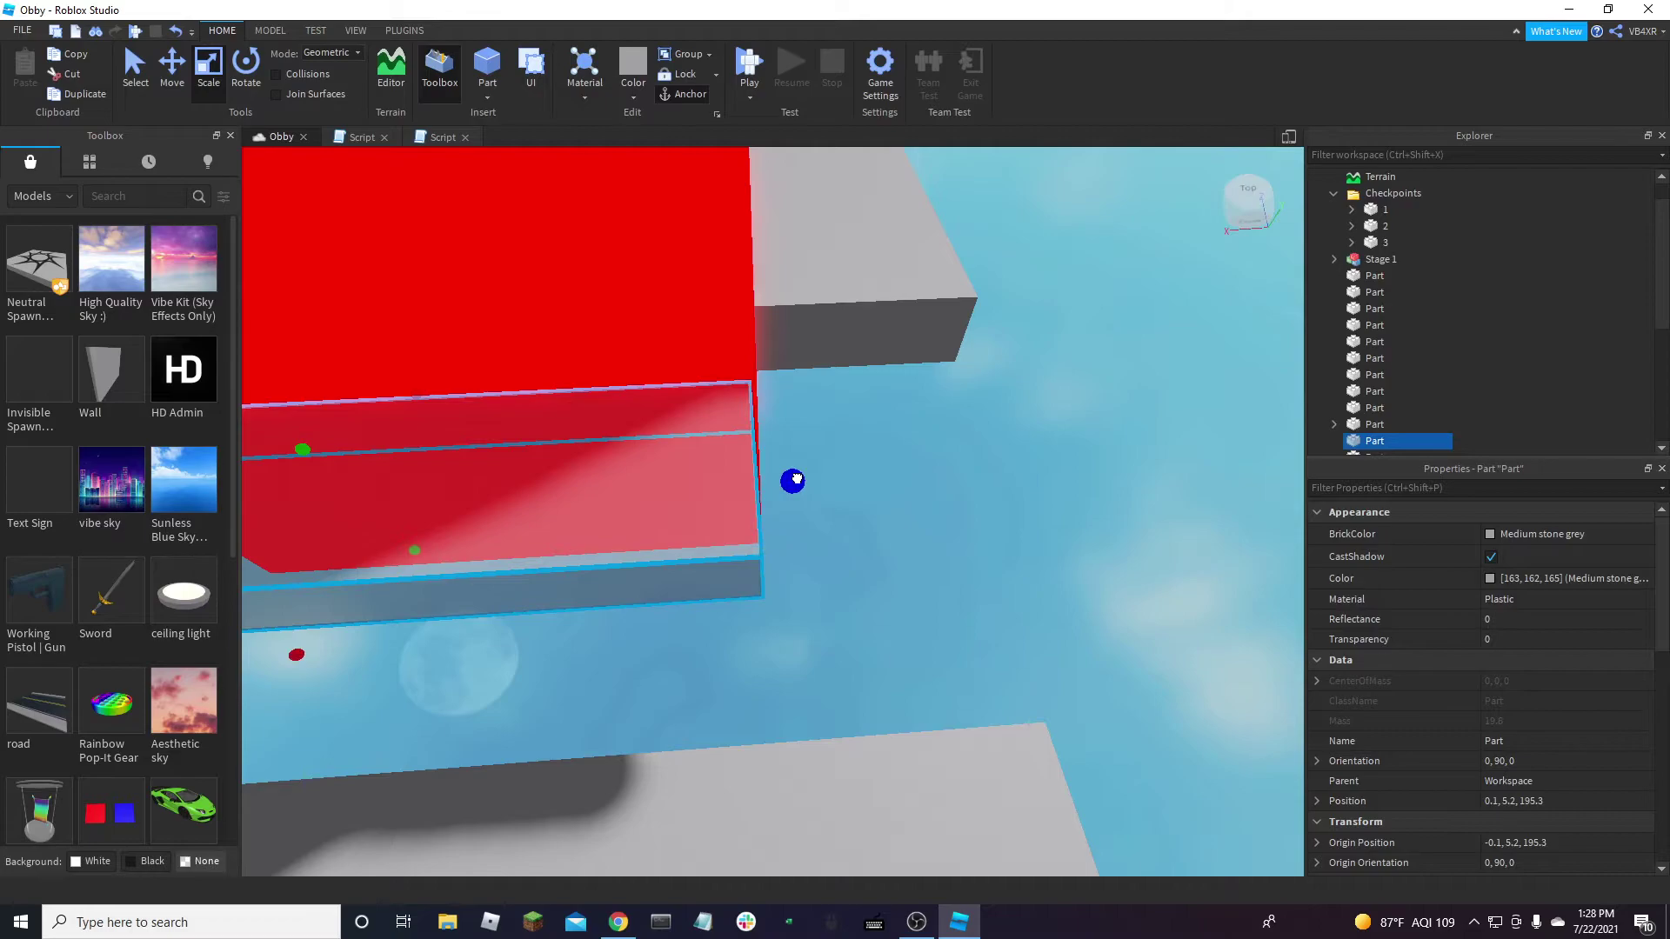
pyautogui.hotkey('ctrl', '2')
pyautogui.moveTo(814, 484); pyautogui.dragTo(827, 485)
pyautogui.hotkey('ctrl', '3')
pyautogui.hotkey('ctrl', '2')
pyautogui.moveTo(658, 455); pyautogui.dragTo(659, 363)
pyautogui.press('a')
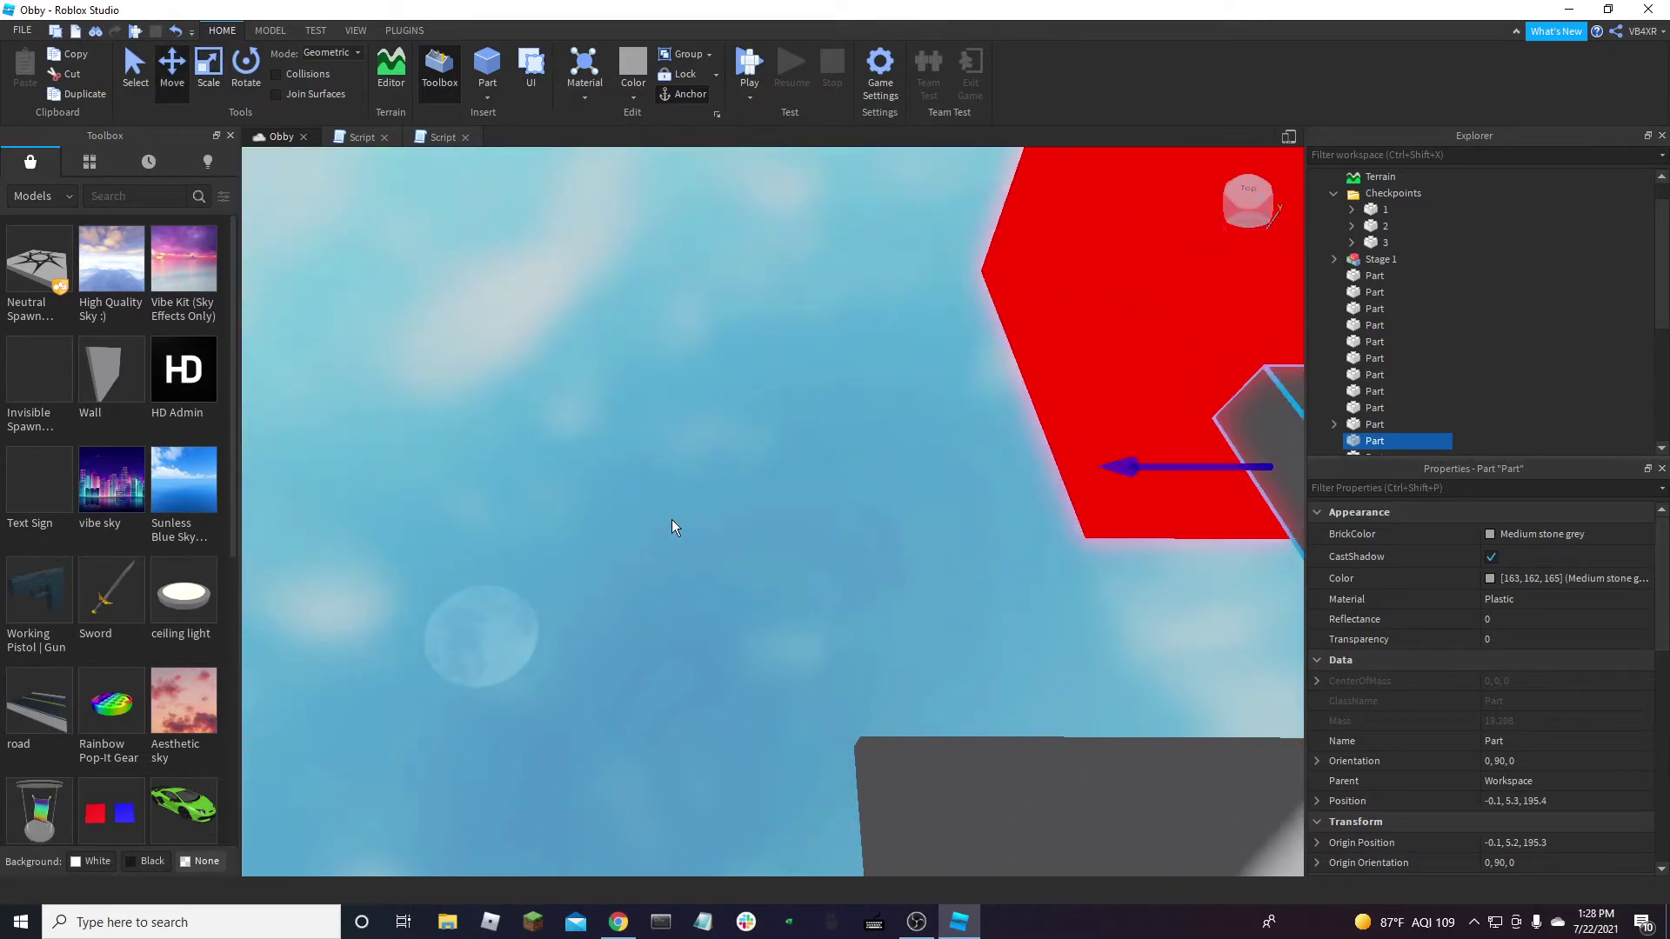
pyautogui.press('d')
pyautogui.press('a')
pyautogui.rightClick(599, 563)
pyautogui.hotkey('ctrl', '3')
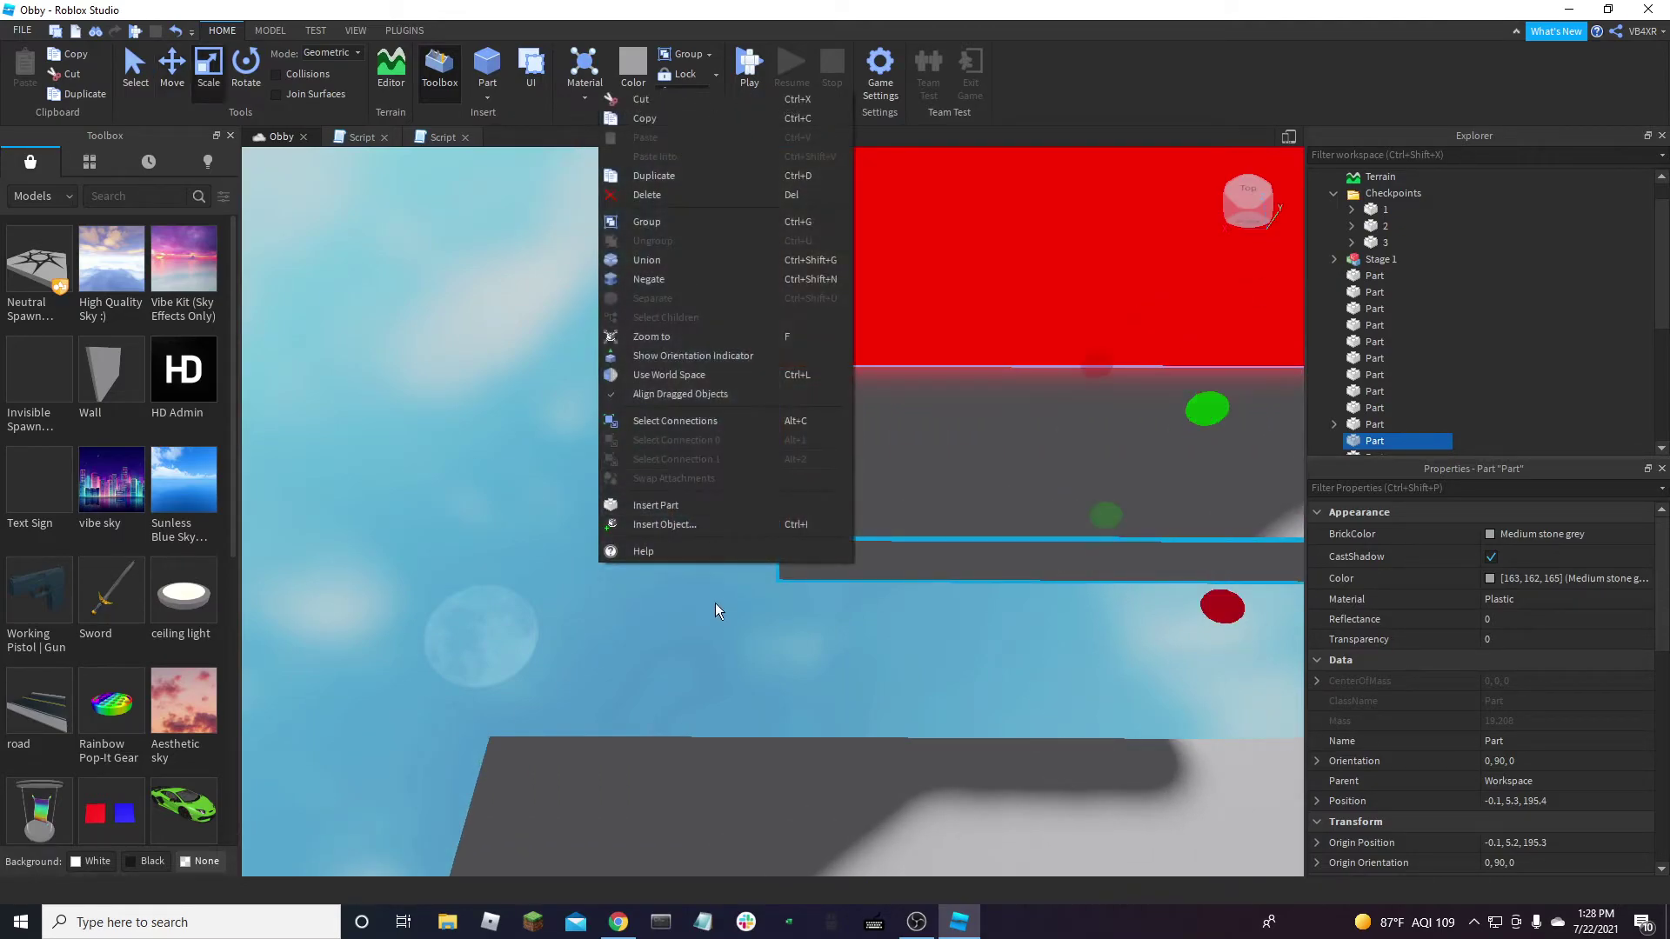
pyautogui.click(712, 625)
pyautogui.click(820, 471)
pyautogui.moveTo(747, 473); pyautogui.dragTo(733, 470)
# Duplicate the second ledge upward in 1-stud steps to form a stack of three on the red block's side
pyautogui.press('d')
pyautogui.moveTo(883, 619); pyautogui.dragTo(926, 612, button='right')
pyautogui.click(884, 619)
pyautogui.press('w')
pyautogui.press('s')
pyautogui.click(848, 641)
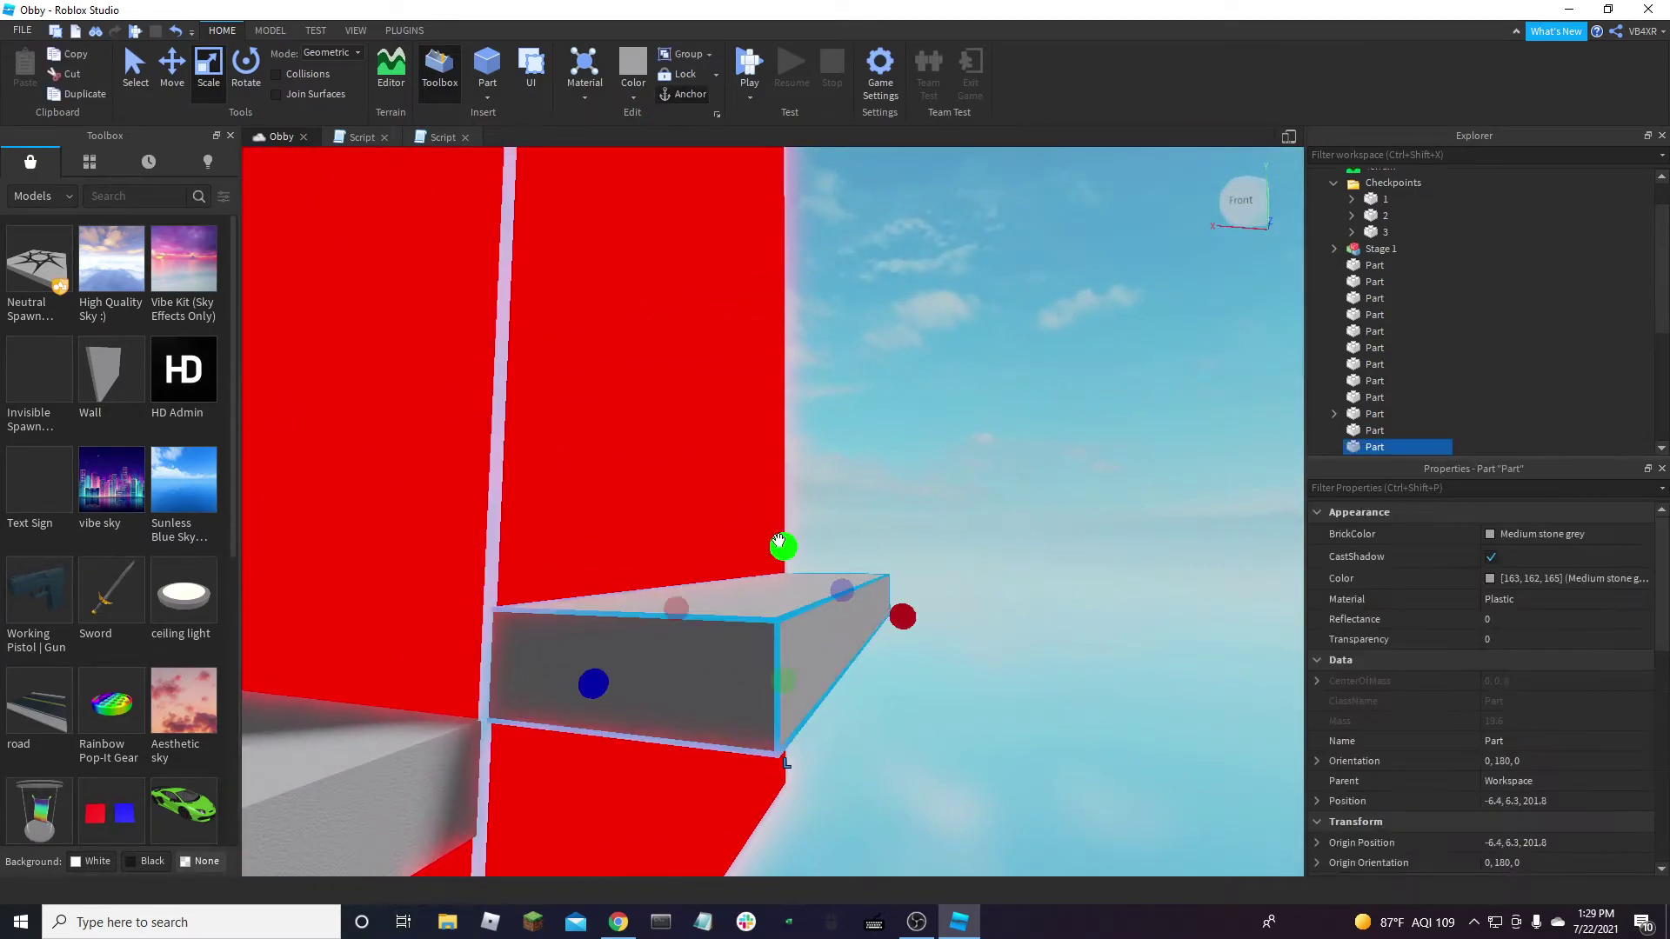
pyautogui.hotkey('ctrl', '2')
pyautogui.moveTo(781, 541); pyautogui.dragTo(782, 462)
pyautogui.hotkey('ctrl', 'd')
# Group the lower two ledges of the stack into a model
pyautogui.click(806, 585)
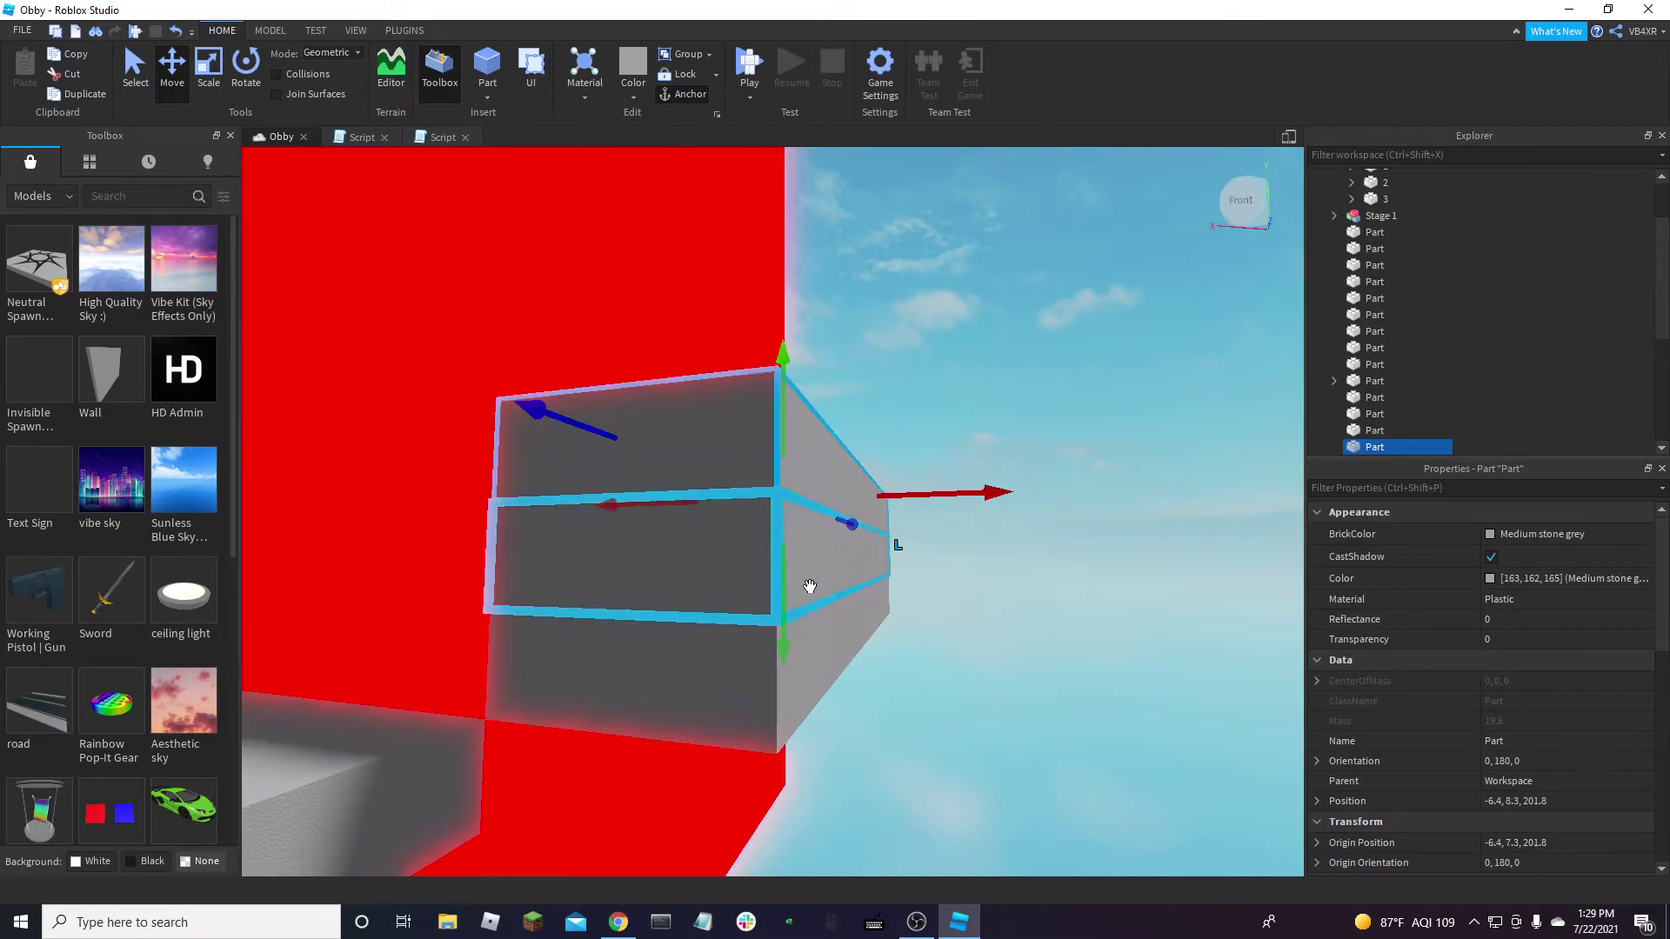
pyautogui.keyDown('shift'); pyautogui.click(834, 618); pyautogui.keyUp('shift')
pyautogui.hotkey('ctrl', 'g')
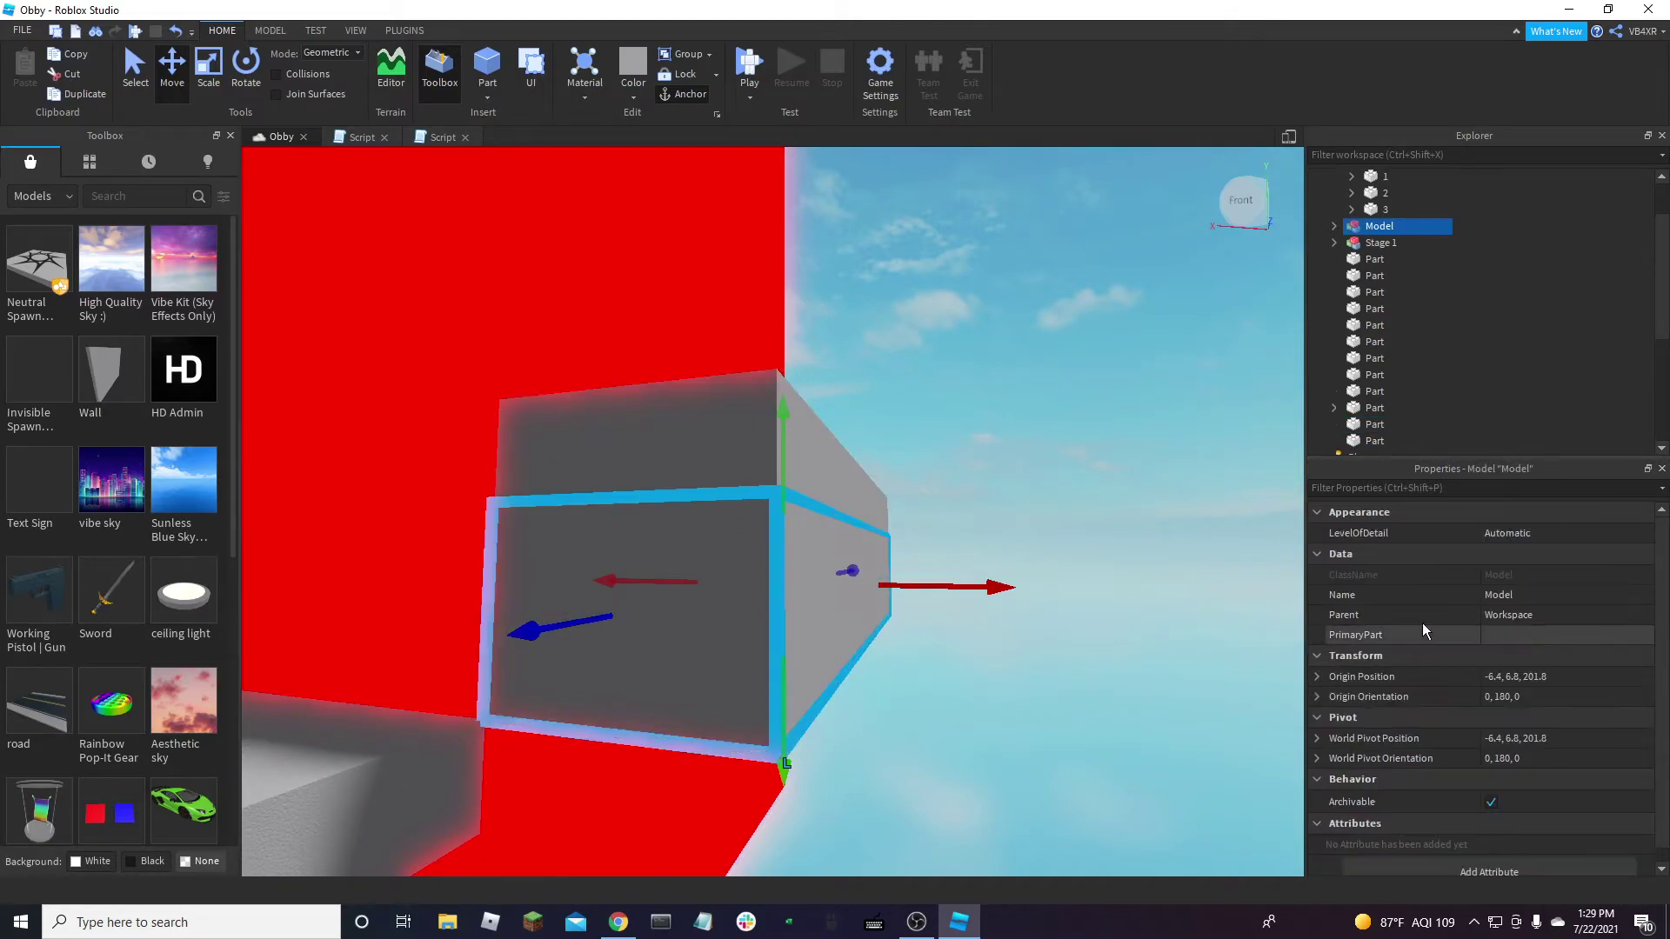
# Change the color of both parts in the new ledge model to pale yellow
pyautogui.click(1370, 243)
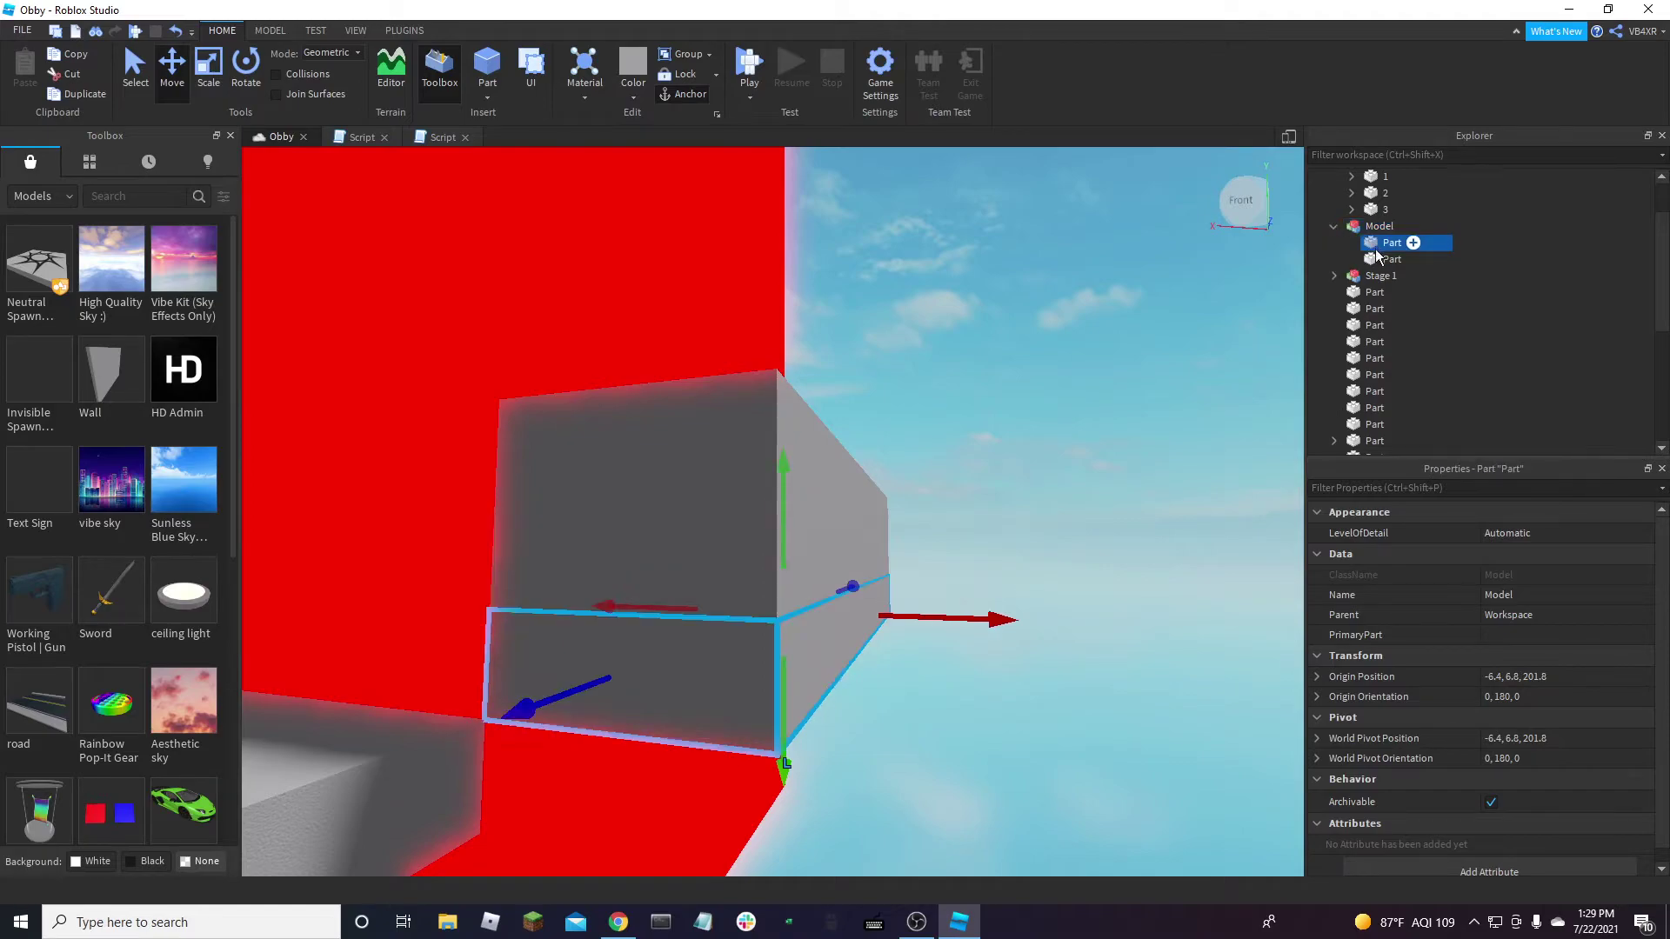
pyautogui.keyDown('shift'); pyautogui.click(1371, 259); pyautogui.keyUp('shift')
pyautogui.click(1489, 579)
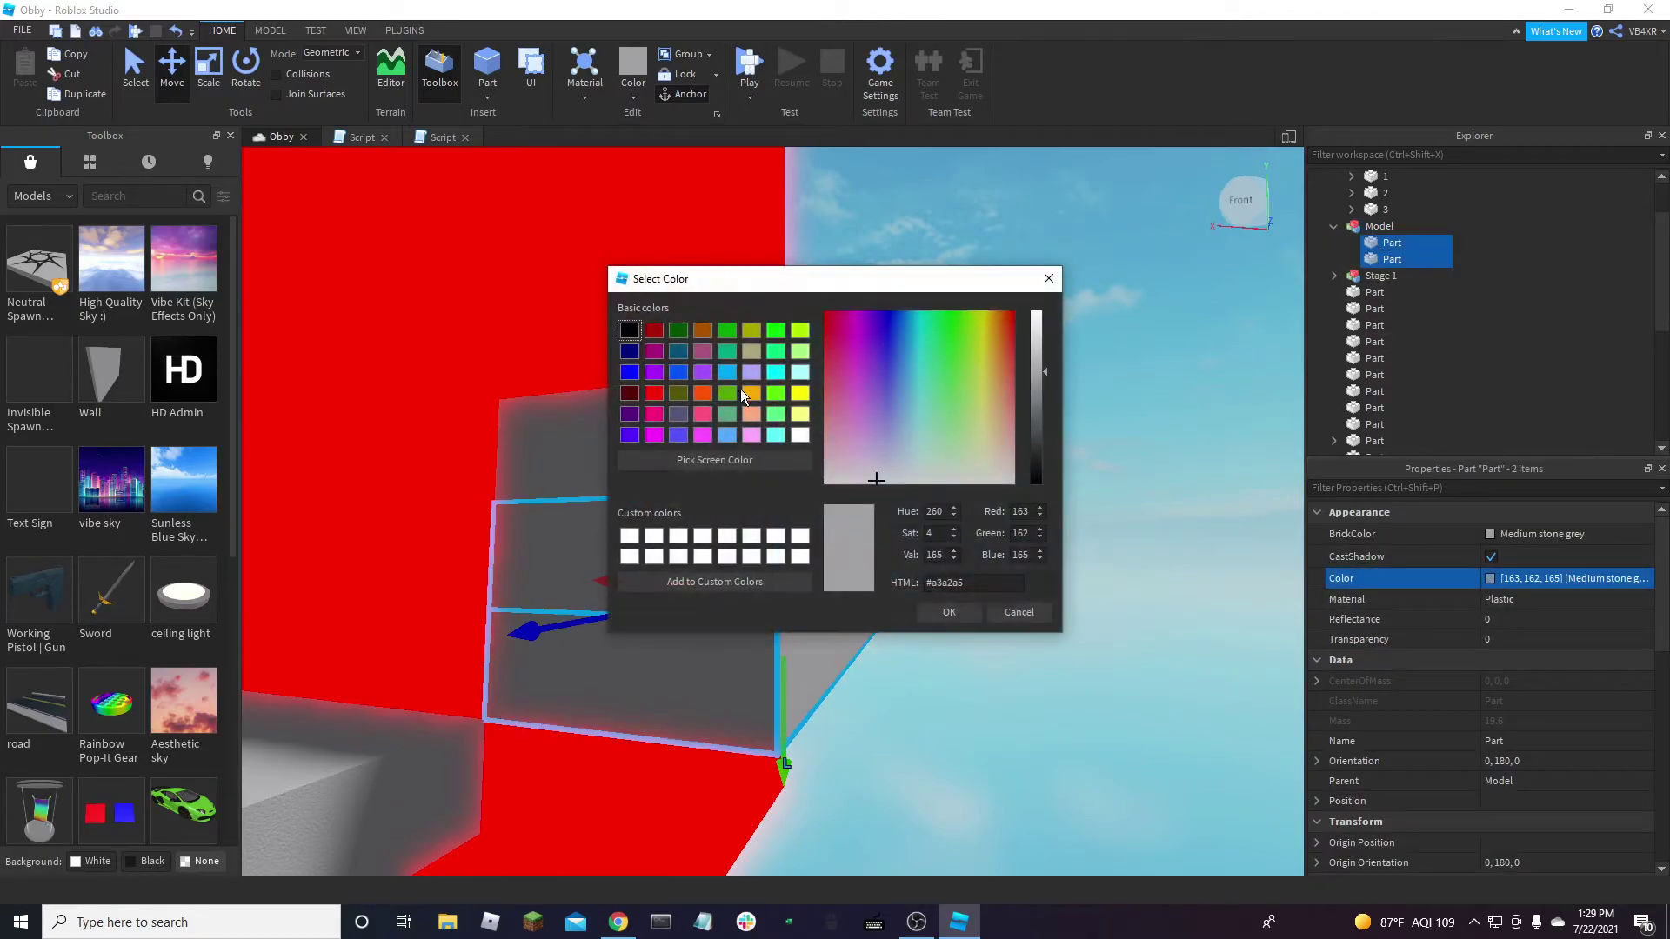
pyautogui.click(800, 415)
pyautogui.click(1058, 550)
pyautogui.moveTo(1057, 549); pyautogui.dragTo(1057, 549, button='right')
# Duplicate the grey ledge with its yellow base and attach the rotated copy higher on the red block's far face
pyautogui.click(924, 427)
pyautogui.moveTo(924, 425); pyautogui.dragTo(924, 425, button='right')
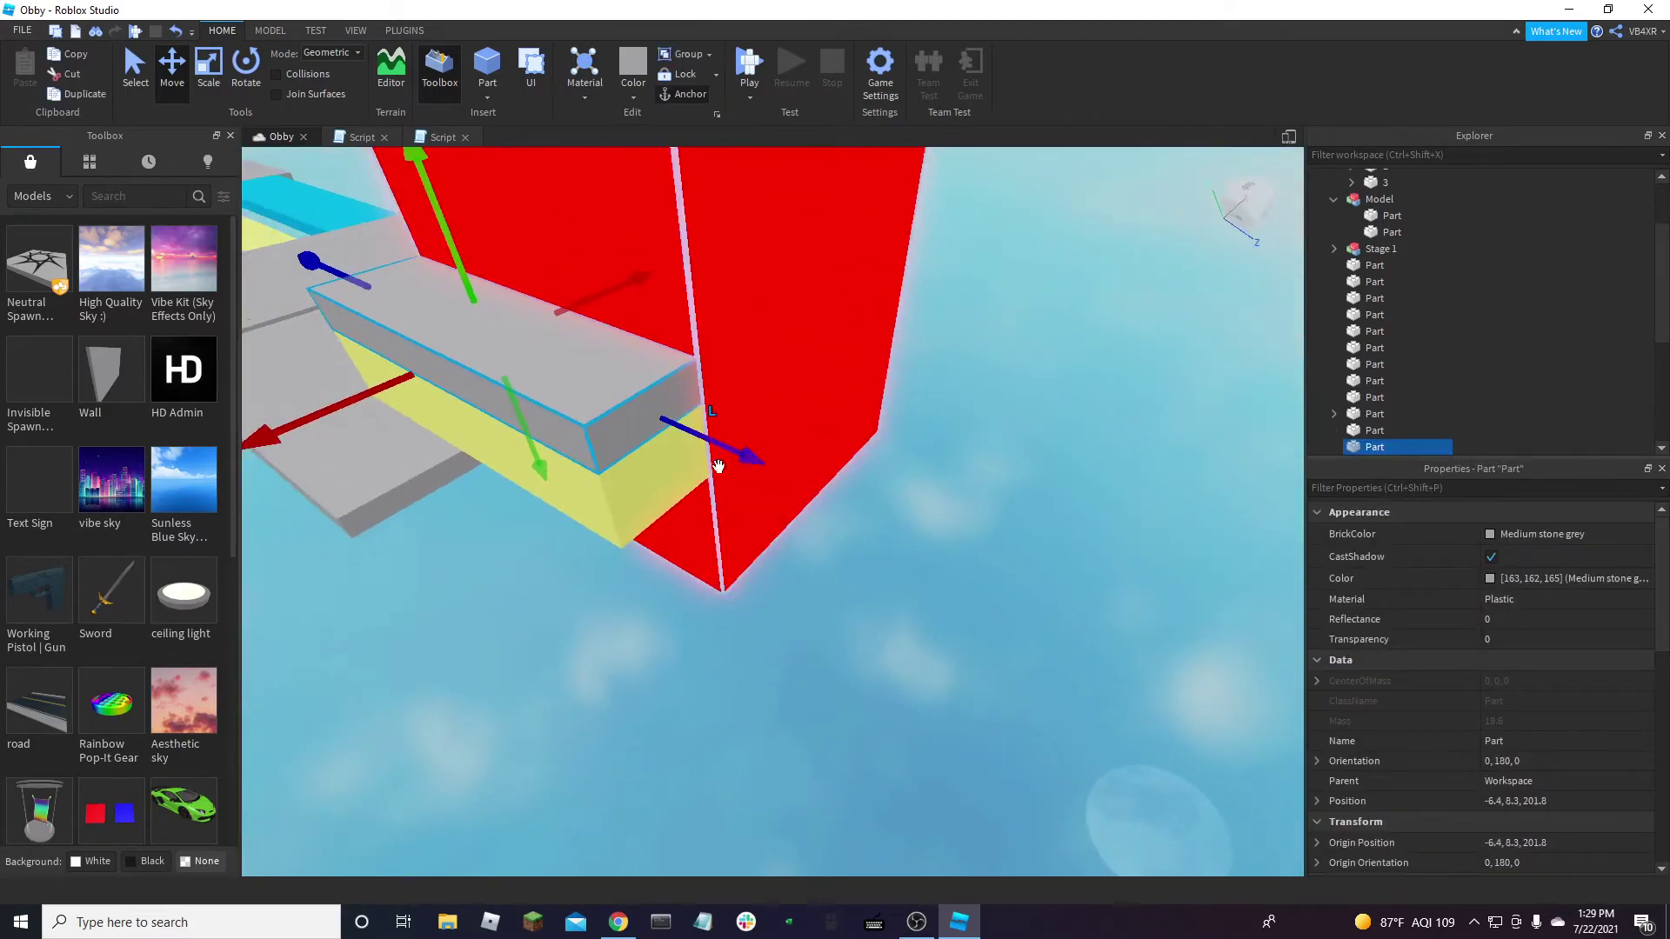
pyautogui.keyDown('ctrl'); pyautogui.click(719, 497); pyautogui.keyUp('ctrl')
pyautogui.moveTo(719, 498); pyautogui.dragTo(708, 495, button='right')
pyautogui.moveTo(668, 502); pyautogui.dragTo(728, 368)
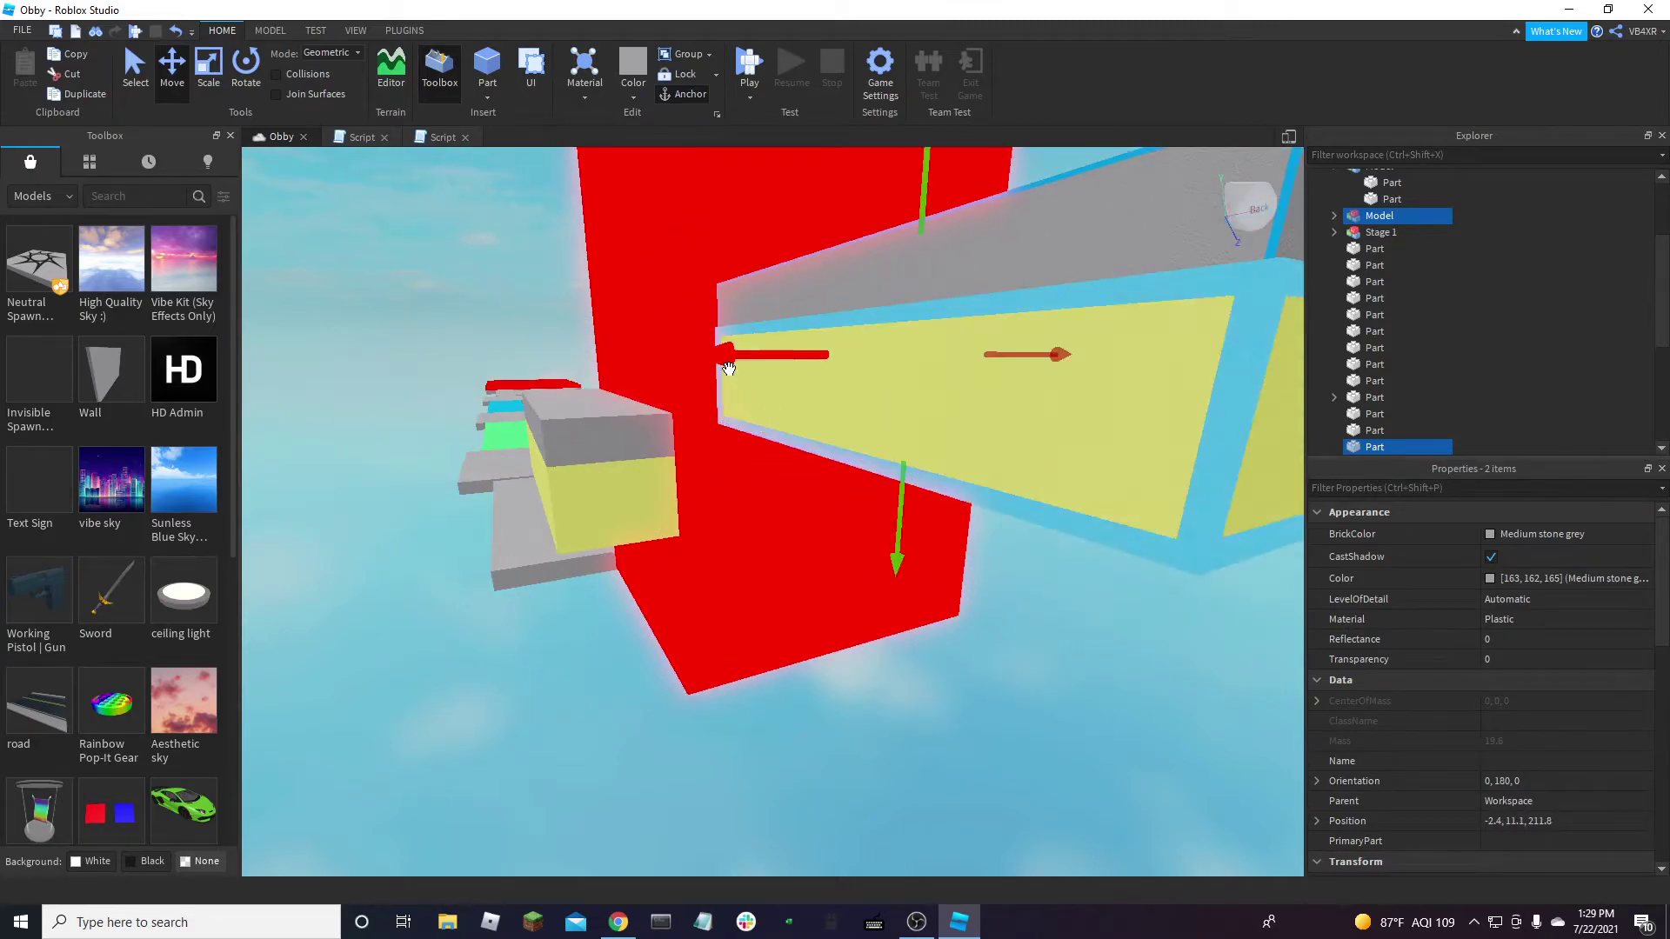
pyautogui.hotkey('ctrl', 'r')
pyautogui.moveTo(757, 436); pyautogui.dragTo(733, 386)
# Place another copy of the ledge and yellow base on the next side of the red block, at about 6.4, 14.3, 201.8
pyautogui.moveTo(890, 488); pyautogui.dragTo(1040, 633, button='right')
pyautogui.scroll(5, 1040, 634)
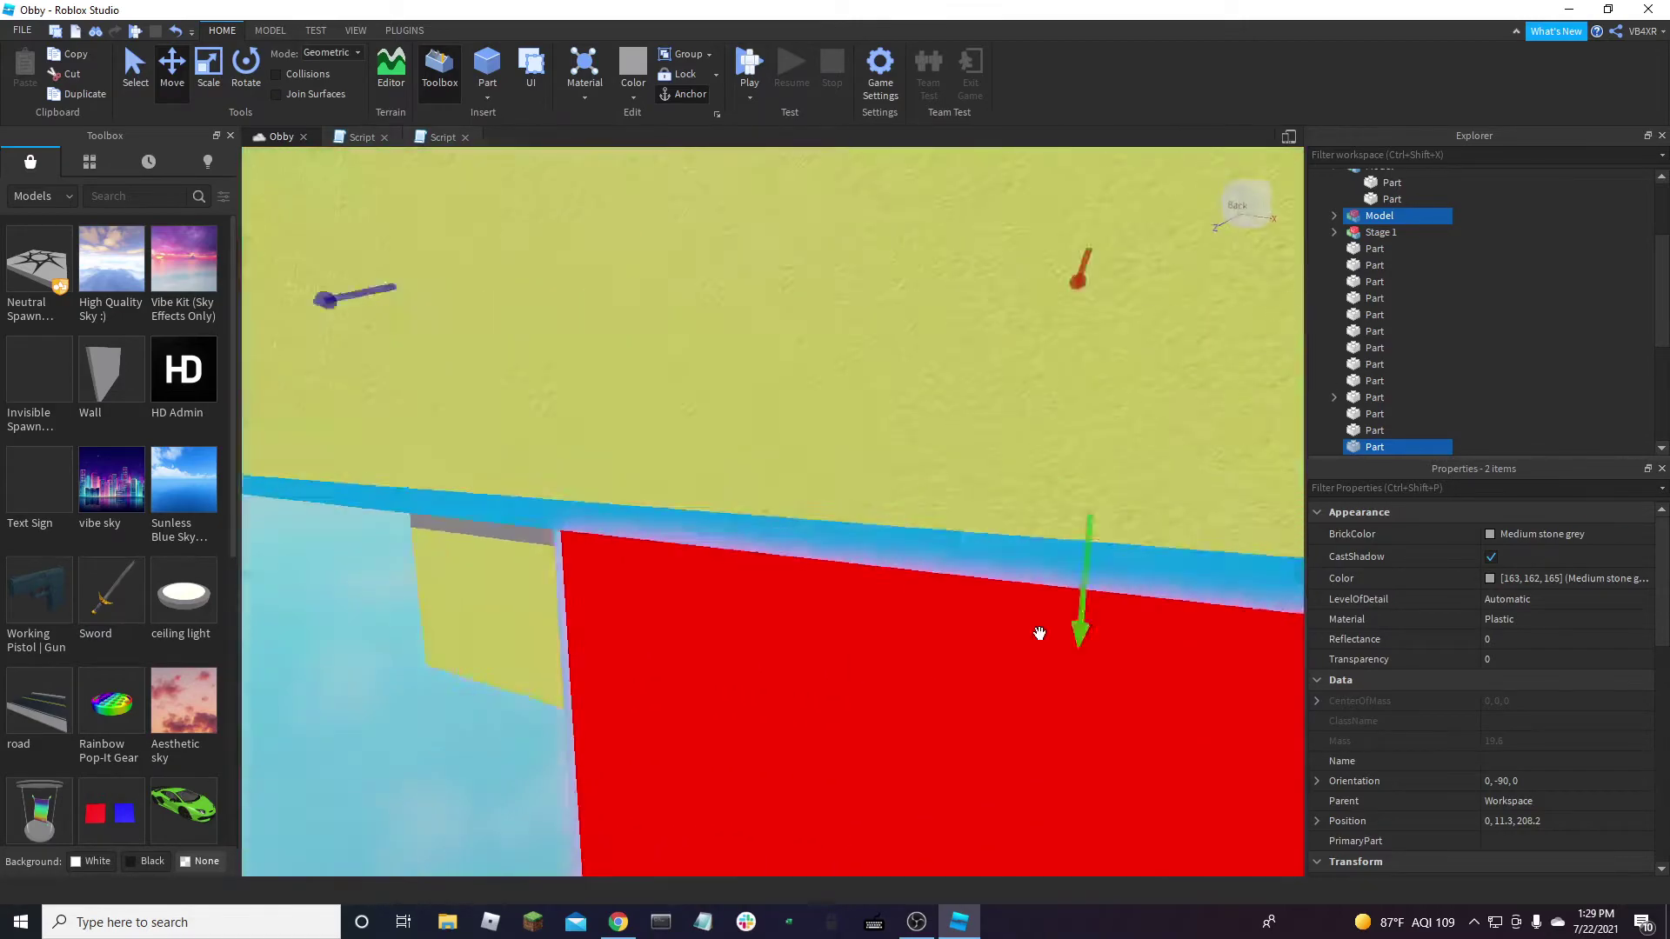
pyautogui.scroll(-10, 1040, 634)
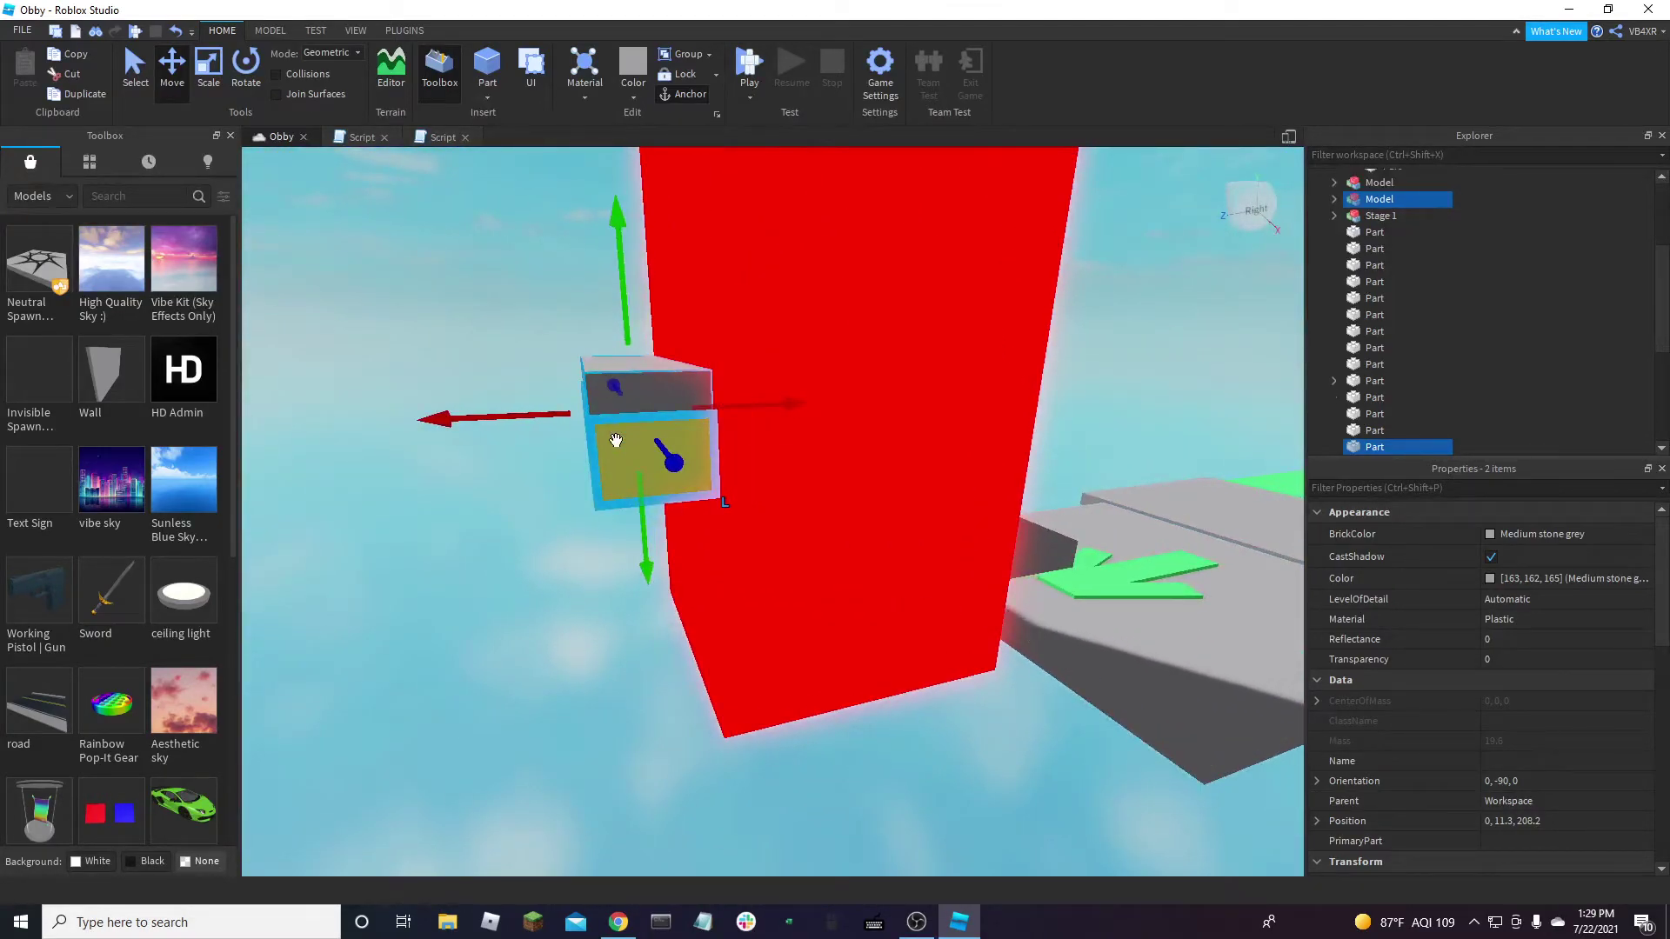
pyautogui.moveTo(616, 440); pyautogui.dragTo(787, 327)
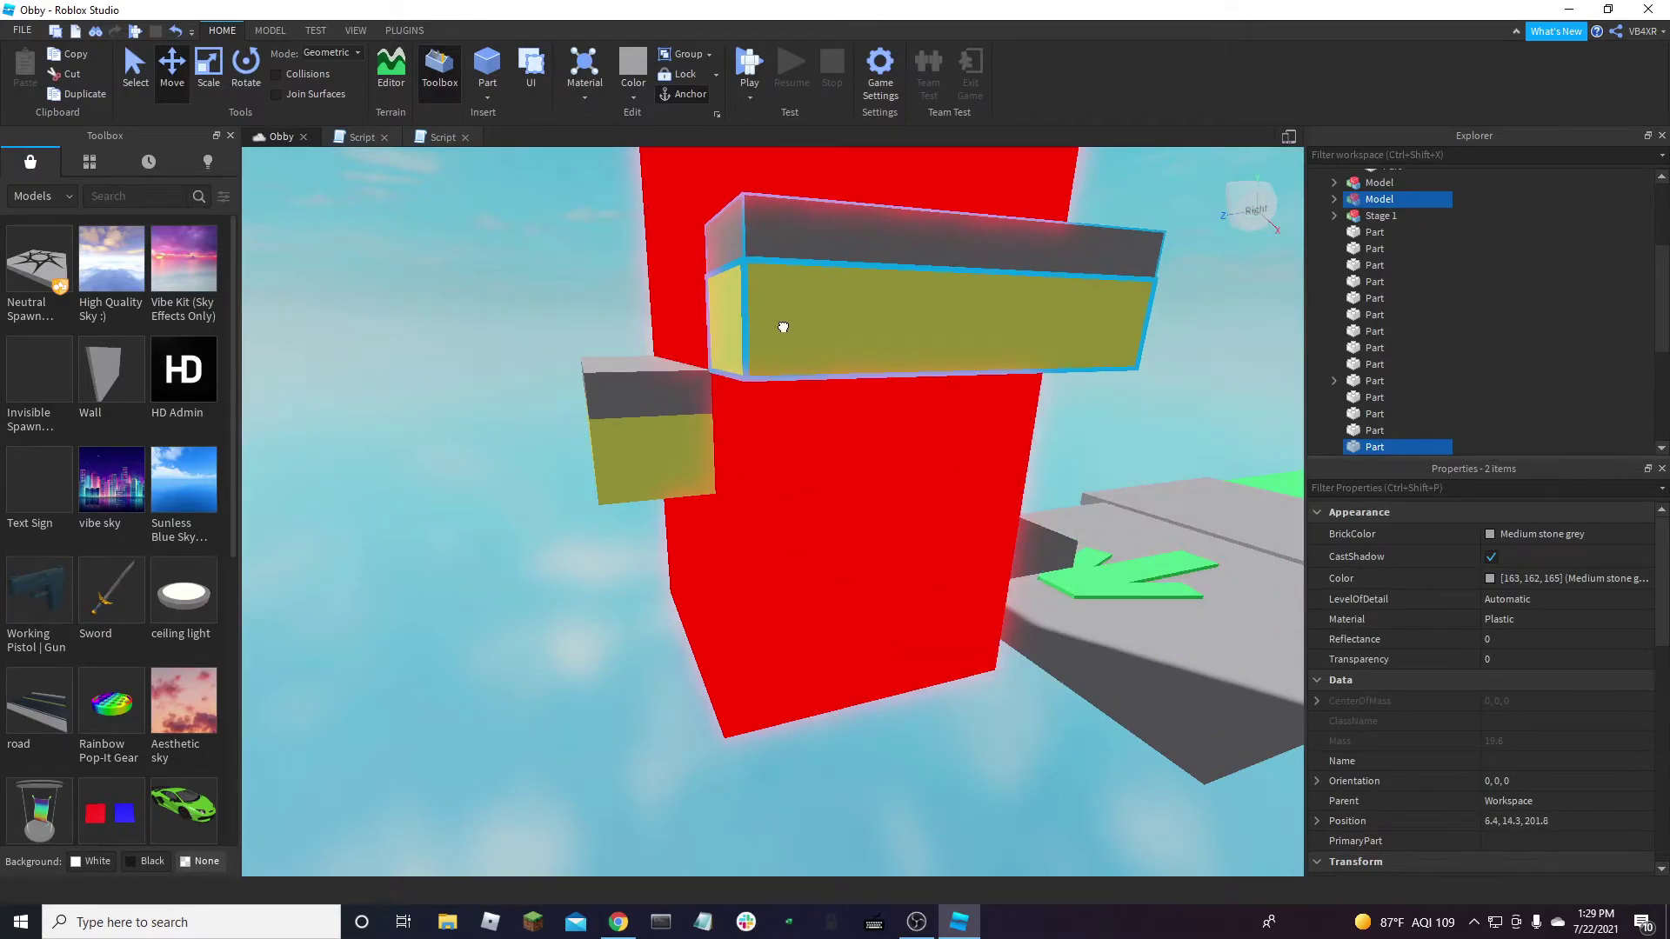
# Continue the spiral with two more rotated ledge copies on the following two faces, ending at about -6.4, 19.7, 201.8
pyautogui.moveTo(782, 327); pyautogui.dragTo(735, 413, button='right')
pyautogui.moveTo(734, 413); pyautogui.dragTo(886, 346)
pyautogui.hotkey('ctrl', 'r')
pyautogui.moveTo(886, 346); pyautogui.dragTo(886, 346, button='right')
pyautogui.hotkey('ctrl', 'r')
pyautogui.moveTo(730, 387); pyautogui.dragTo(859, 307)
pyautogui.moveTo(859, 308); pyautogui.dragTo(721, 399, button='right')
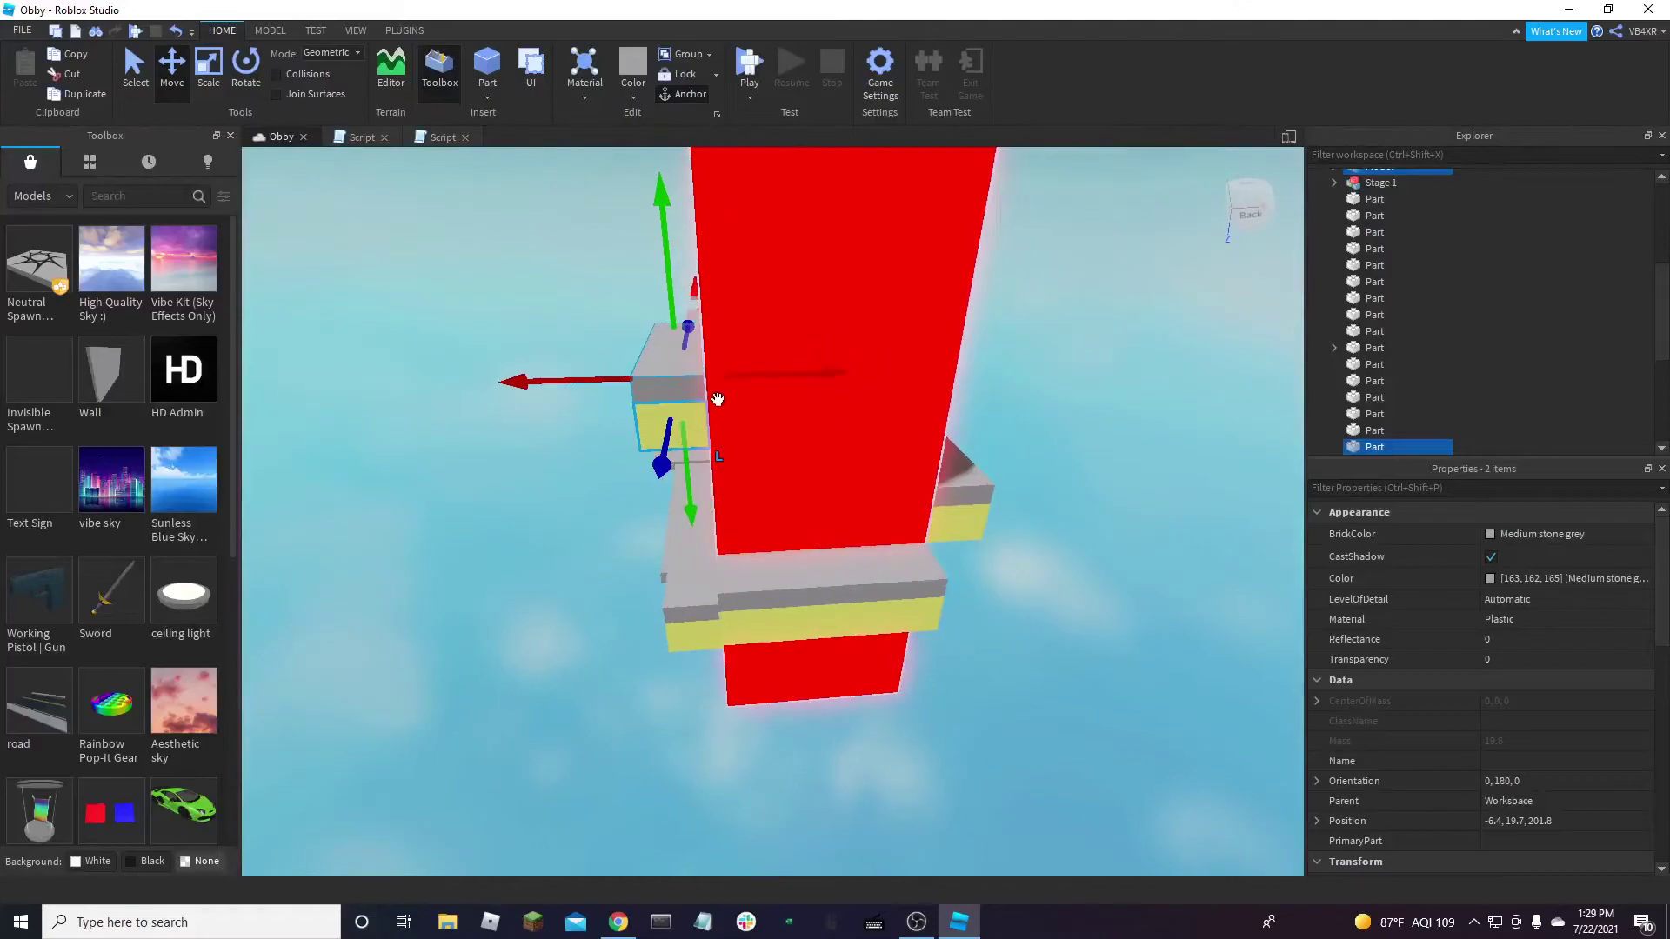
# Attach a further rotated ledge copy to the red block's far face at about 0, 22.5, 208.2
pyautogui.moveTo(668, 393); pyautogui.dragTo(804, 296)
pyautogui.hotkey('ctrl', 'r')
pyautogui.moveTo(805, 295); pyautogui.dragTo(794, 290, button='right')
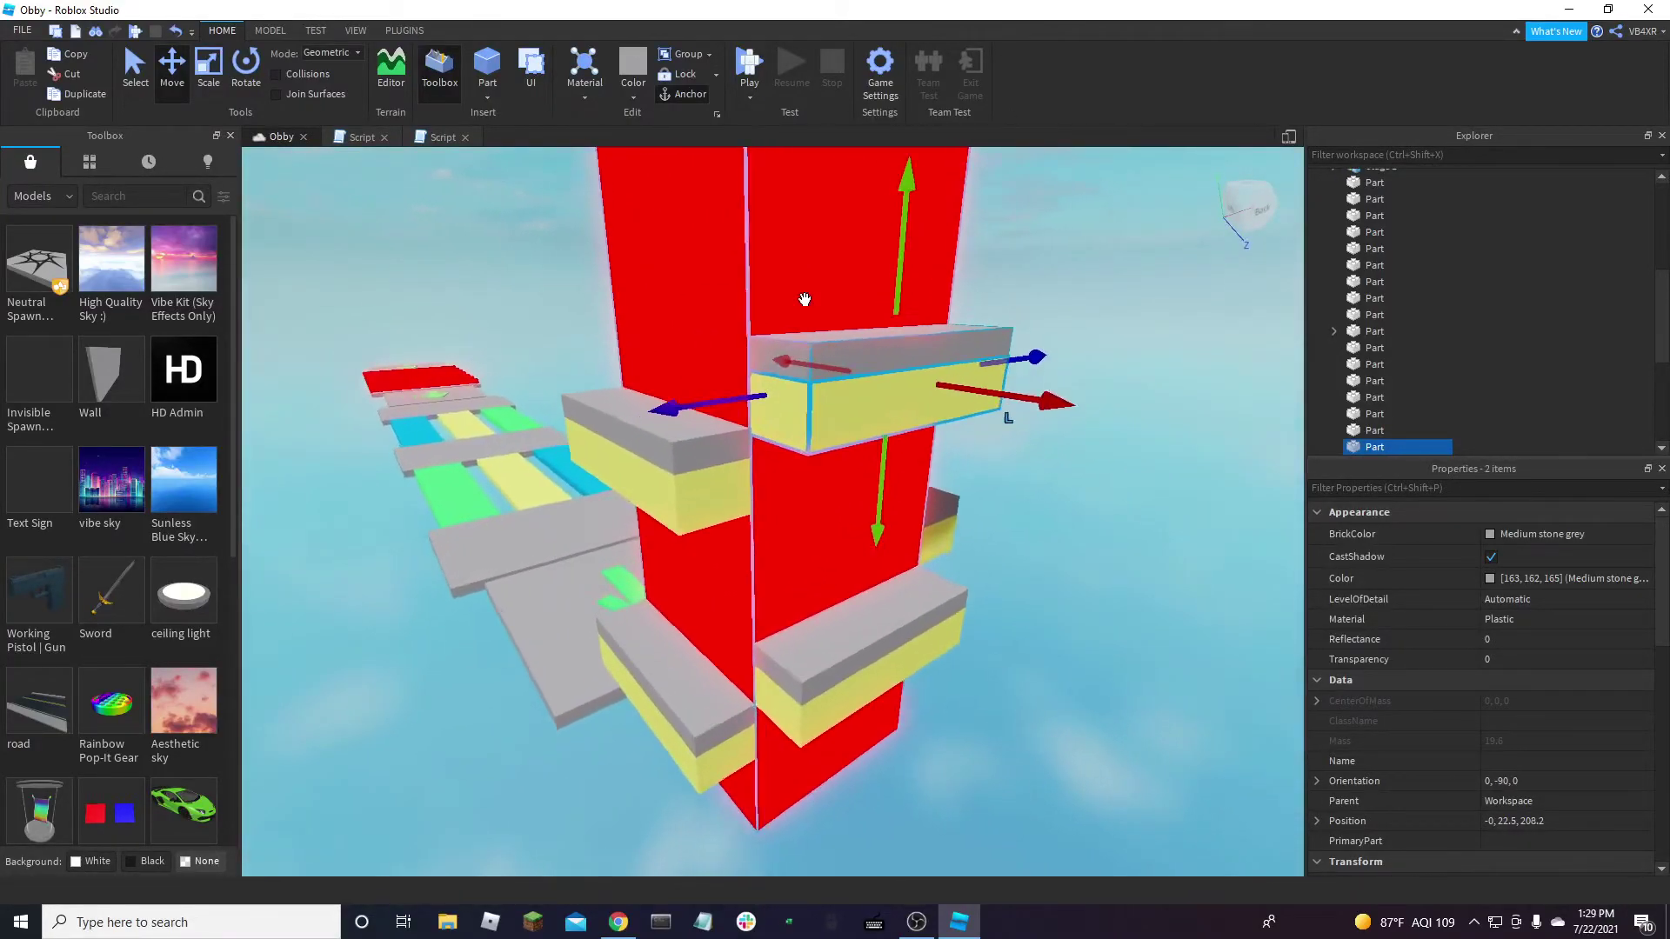
pyautogui.scroll(4, 962, 421)
pyautogui.scroll(-5, 947, 417)
pyautogui.scroll(3, 870, 400)
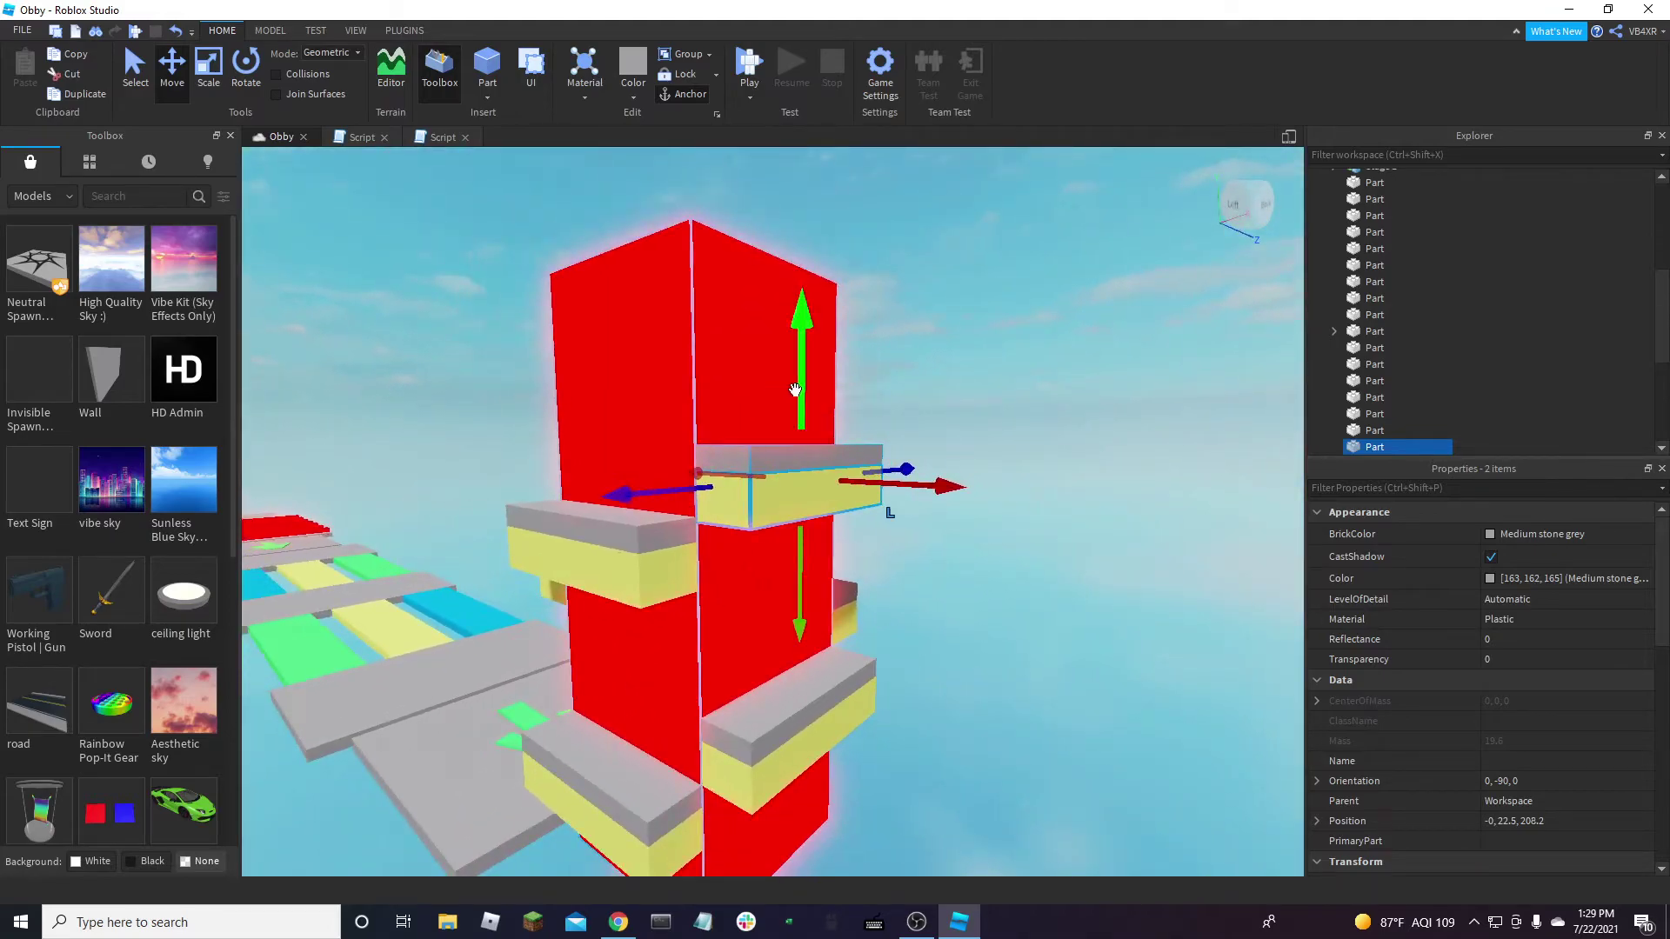
# Attach one more rotated ledge copy near the red block's top and raise it to about 6.4, 25.7, 201.8
pyautogui.moveTo(830, 392); pyautogui.dragTo(737, 426, button='right')
pyautogui.hotkey('ctrl', 'r')
pyautogui.moveTo(736, 426); pyautogui.dragTo(831, 376)
pyautogui.press('f')
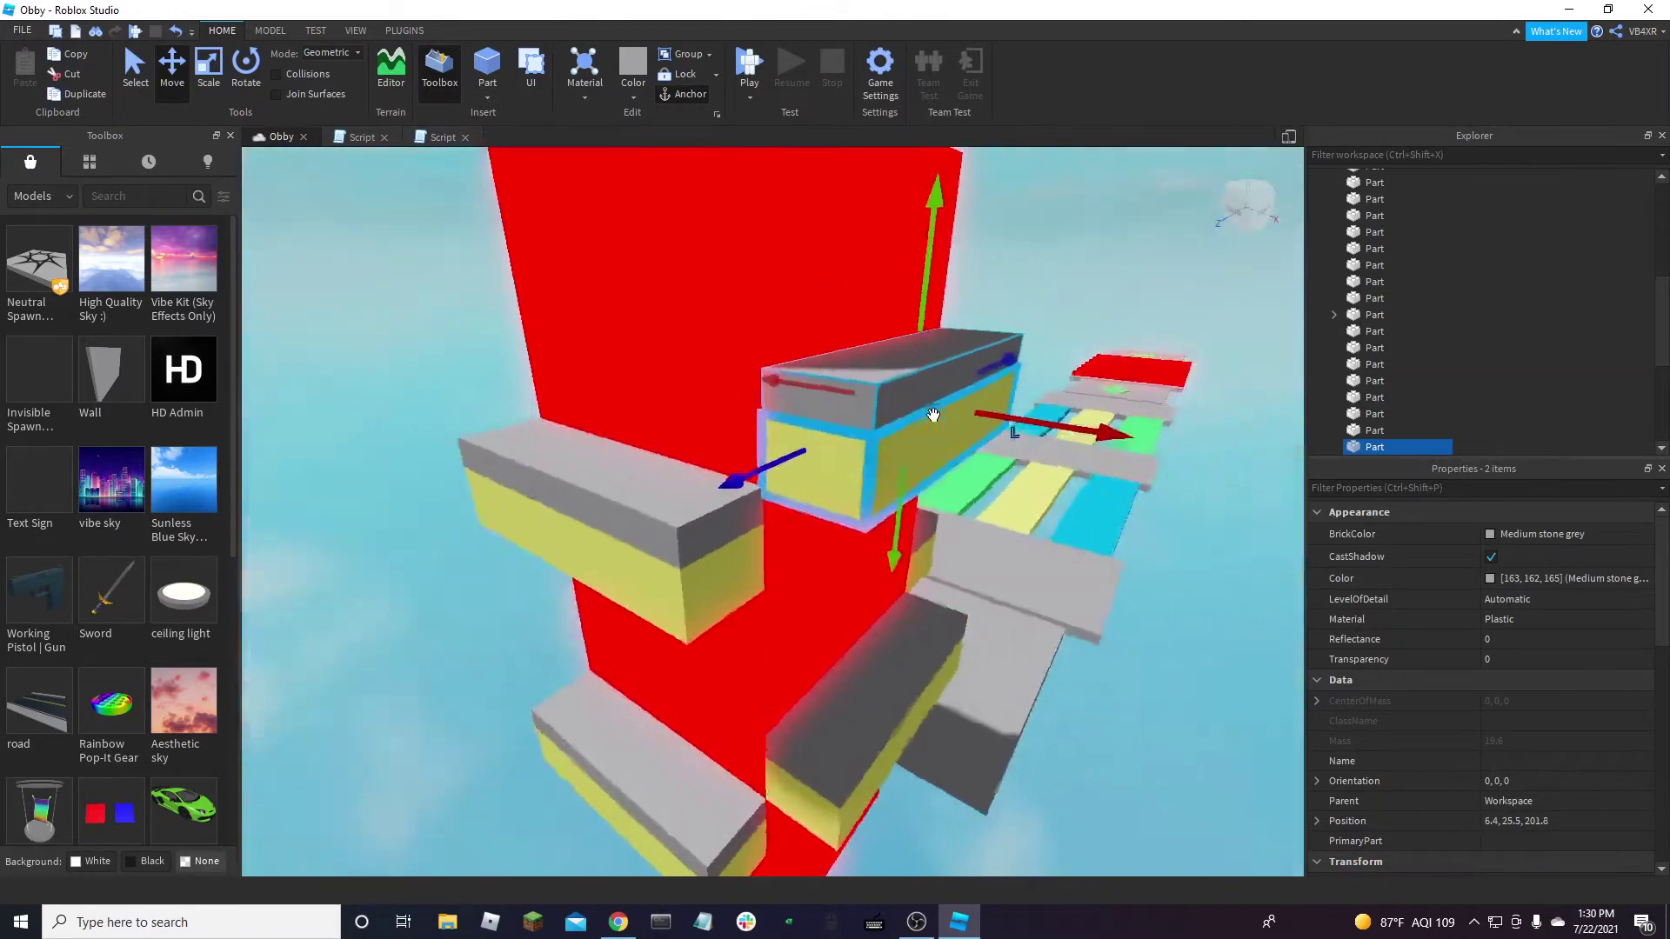
pyautogui.moveTo(804, 340); pyautogui.dragTo(804, 331)
pyautogui.scroll(-5, 916, 317)
# Duplicate the grey crossing platform before checkpoint 3 and move the copy above the top of the red block
pyautogui.moveTo(920, 306); pyautogui.dragTo(950, 540, button='right')
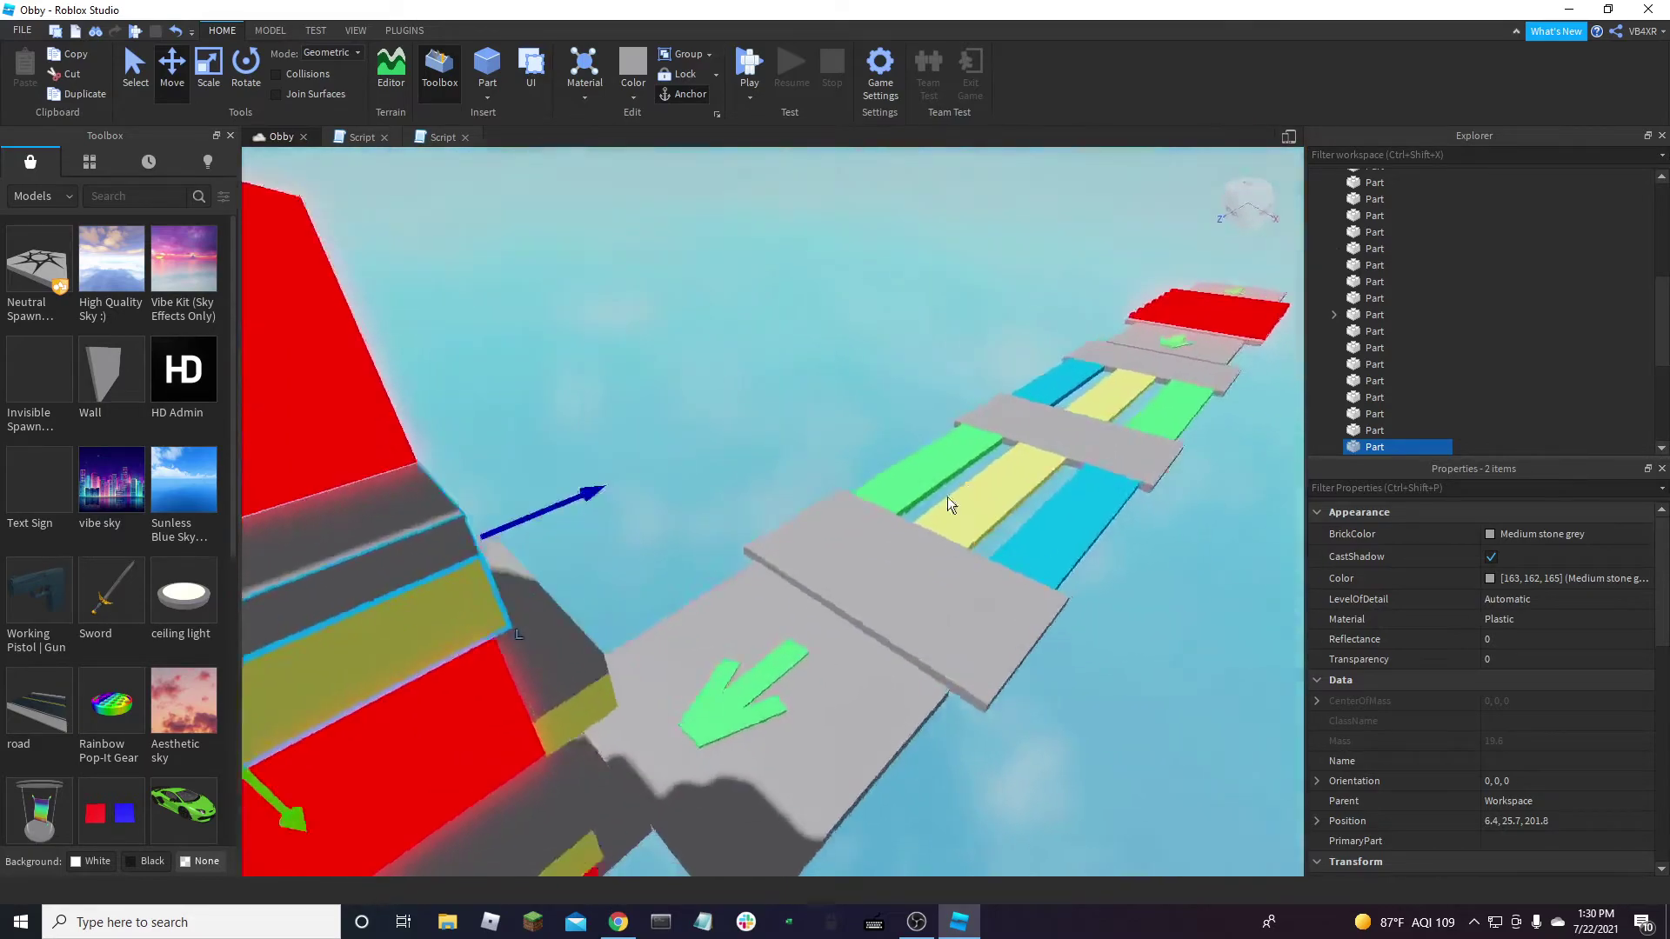
pyautogui.click(951, 540)
pyautogui.scroll(-3, 1046, 483)
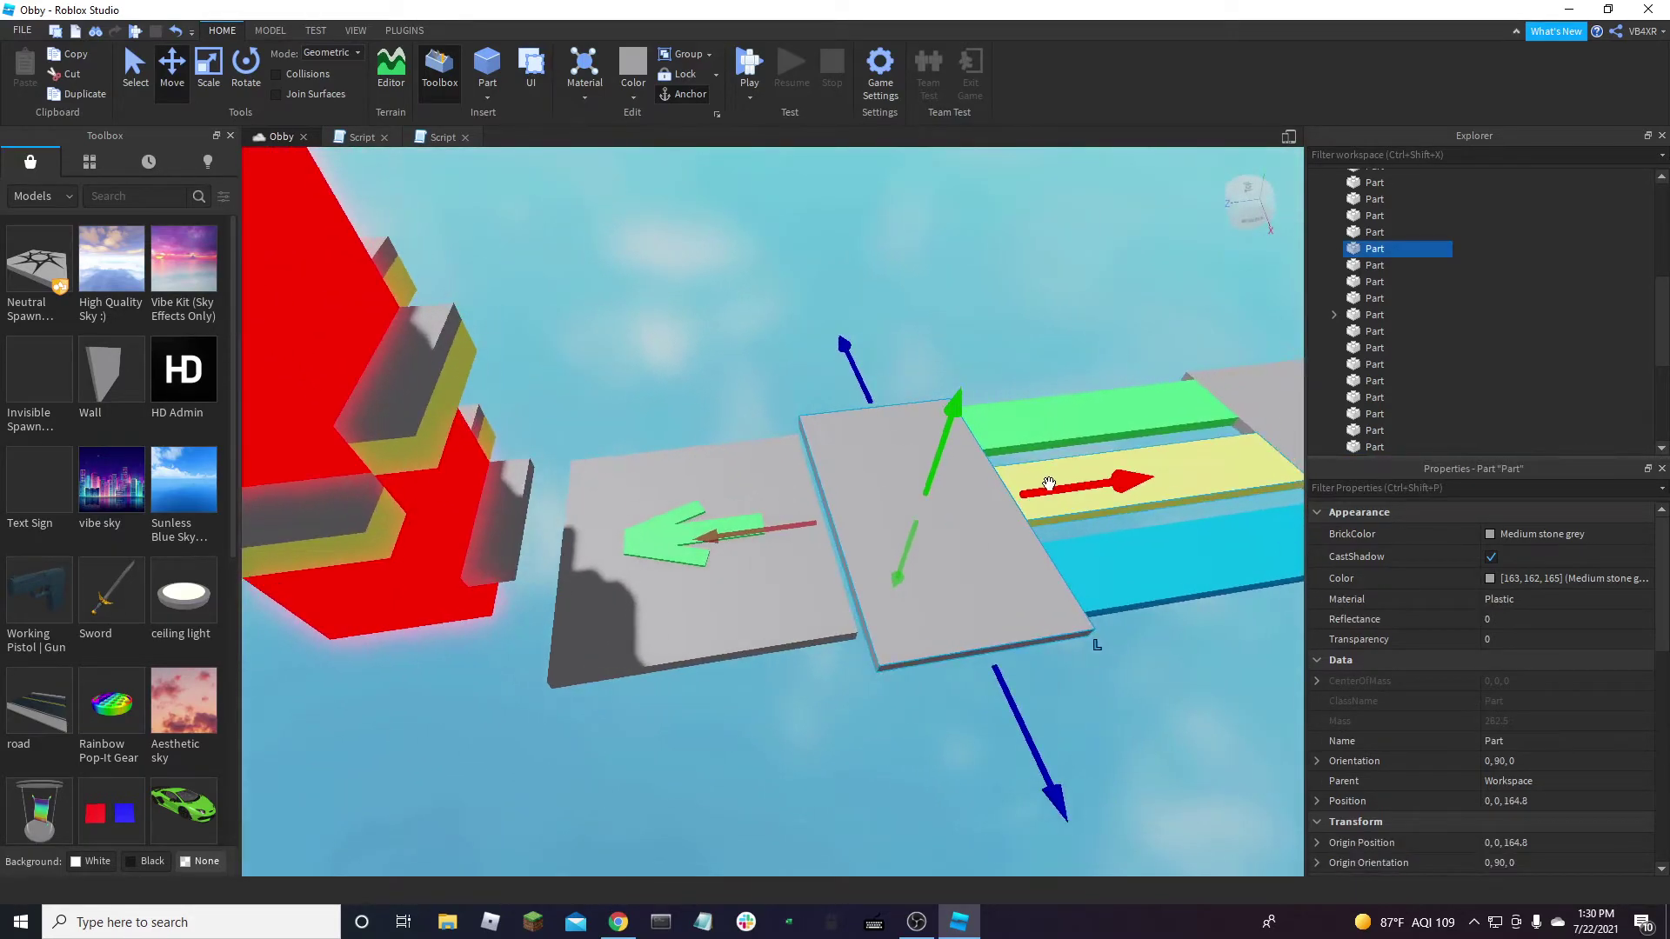
pyautogui.moveTo(1055, 493); pyautogui.dragTo(827, 511)
pyautogui.moveTo(680, 484); pyautogui.dragTo(680, 350)
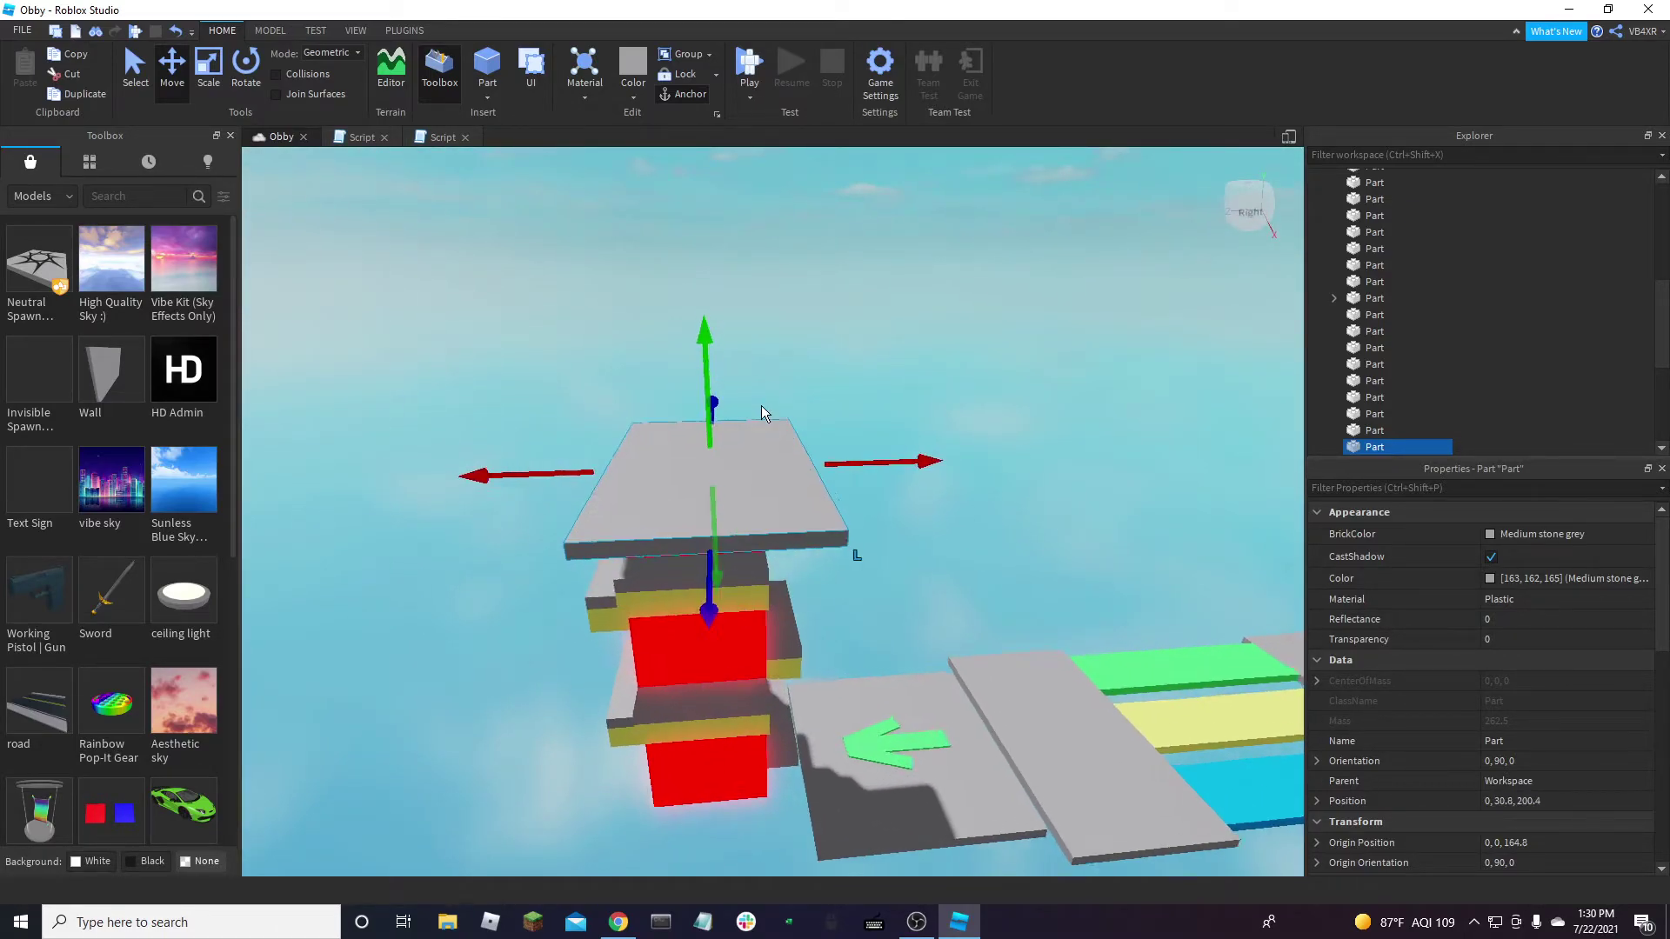
# Try to scale the platform copy by its sides to match the red block's top face
pyautogui.scroll(4, 751, 405)
pyautogui.moveTo(751, 405); pyautogui.dragTo(766, 406, button='right')
pyautogui.hotkey('ctrl', '3')
pyautogui.moveTo(1171, 454); pyautogui.dragTo(898, 380)
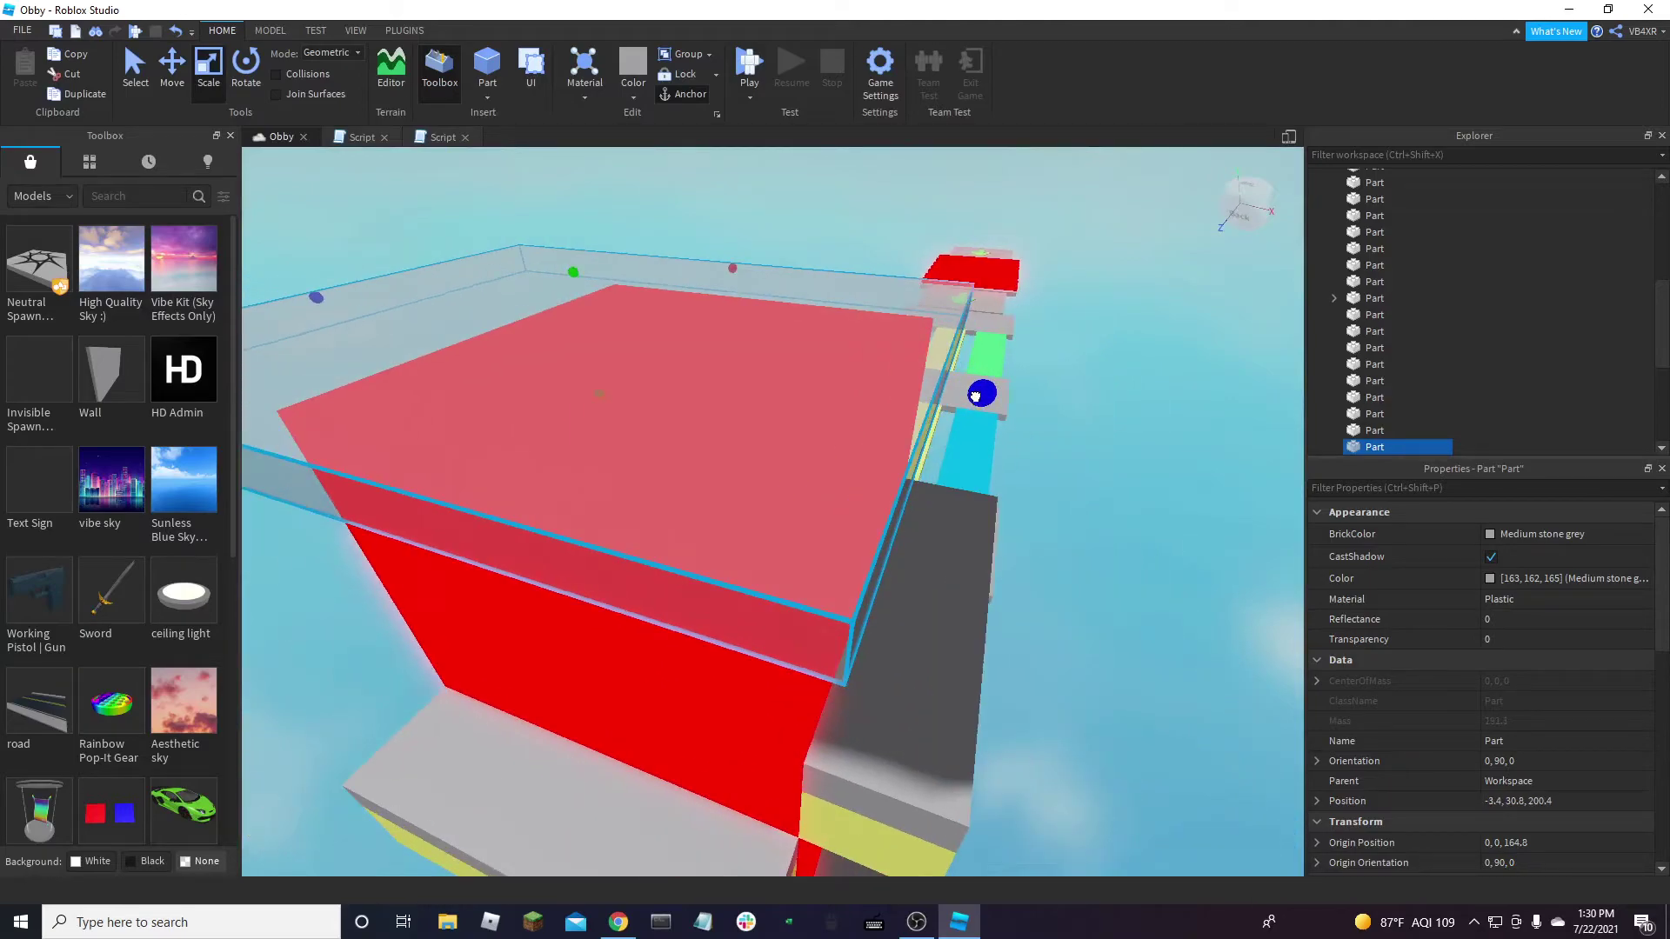
pyautogui.moveTo(898, 380); pyautogui.dragTo(660, 315, button='right')
pyautogui.moveTo(1015, 385); pyautogui.dragTo(1044, 400, button='right')
# Set the platform copy's size to 10, 1, 10
pyautogui.scroll(-6, 1513, 652)
pyautogui.scroll(-3, 1522, 708)
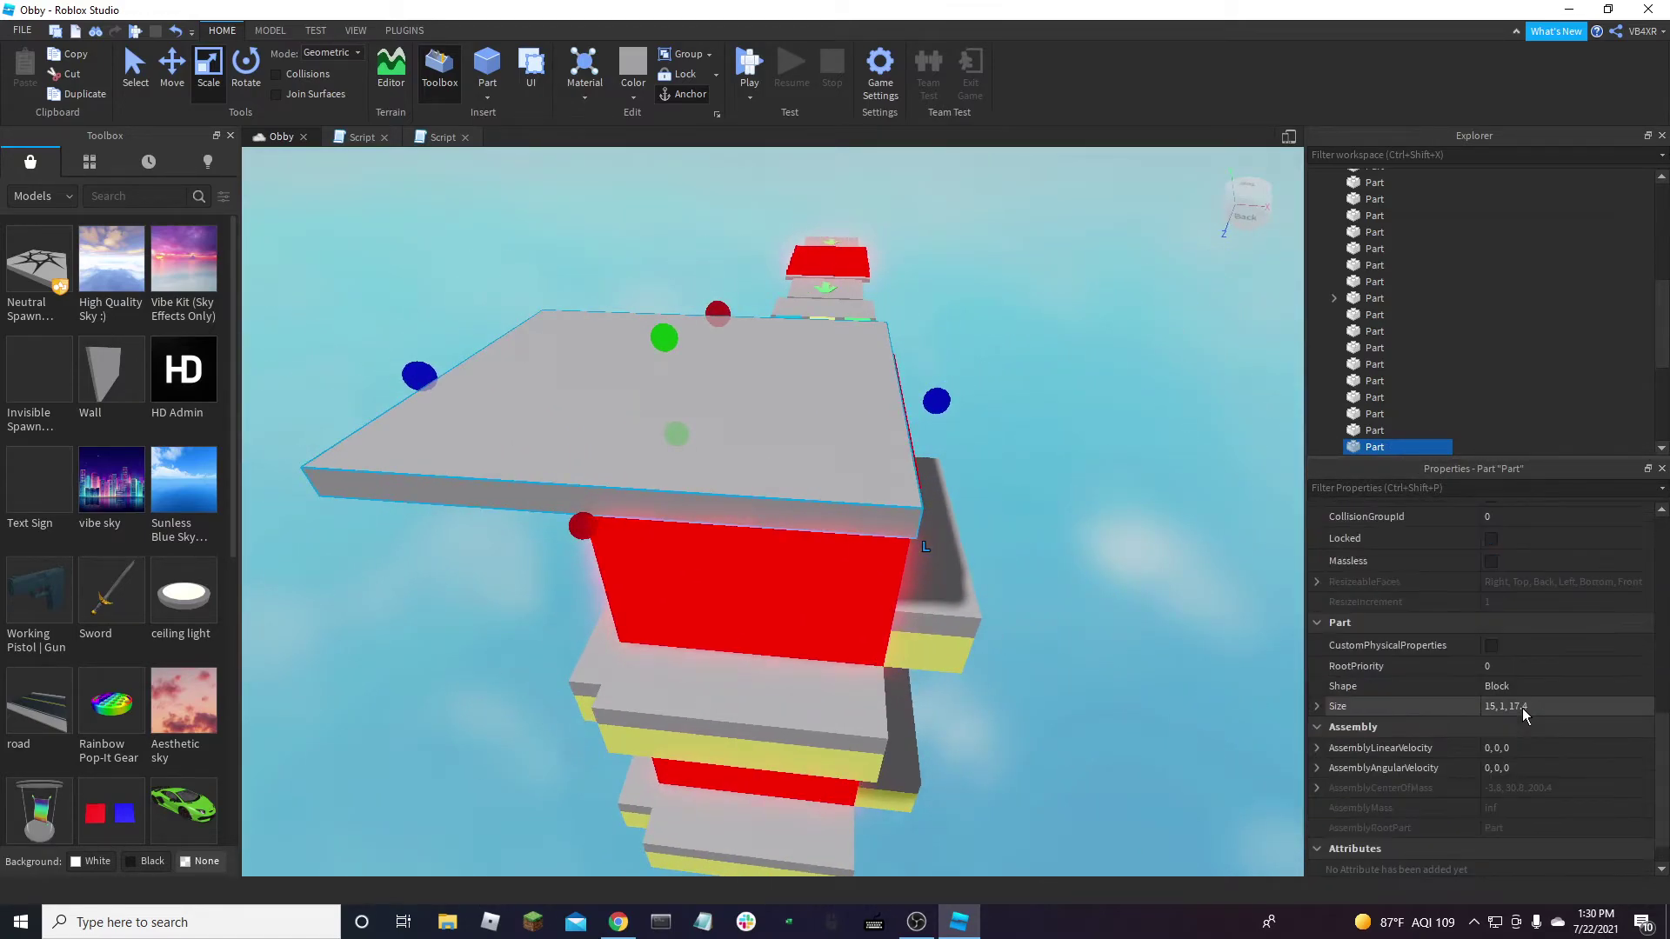
pyautogui.click(1530, 710)
pyautogui.write('10, 1, 10')
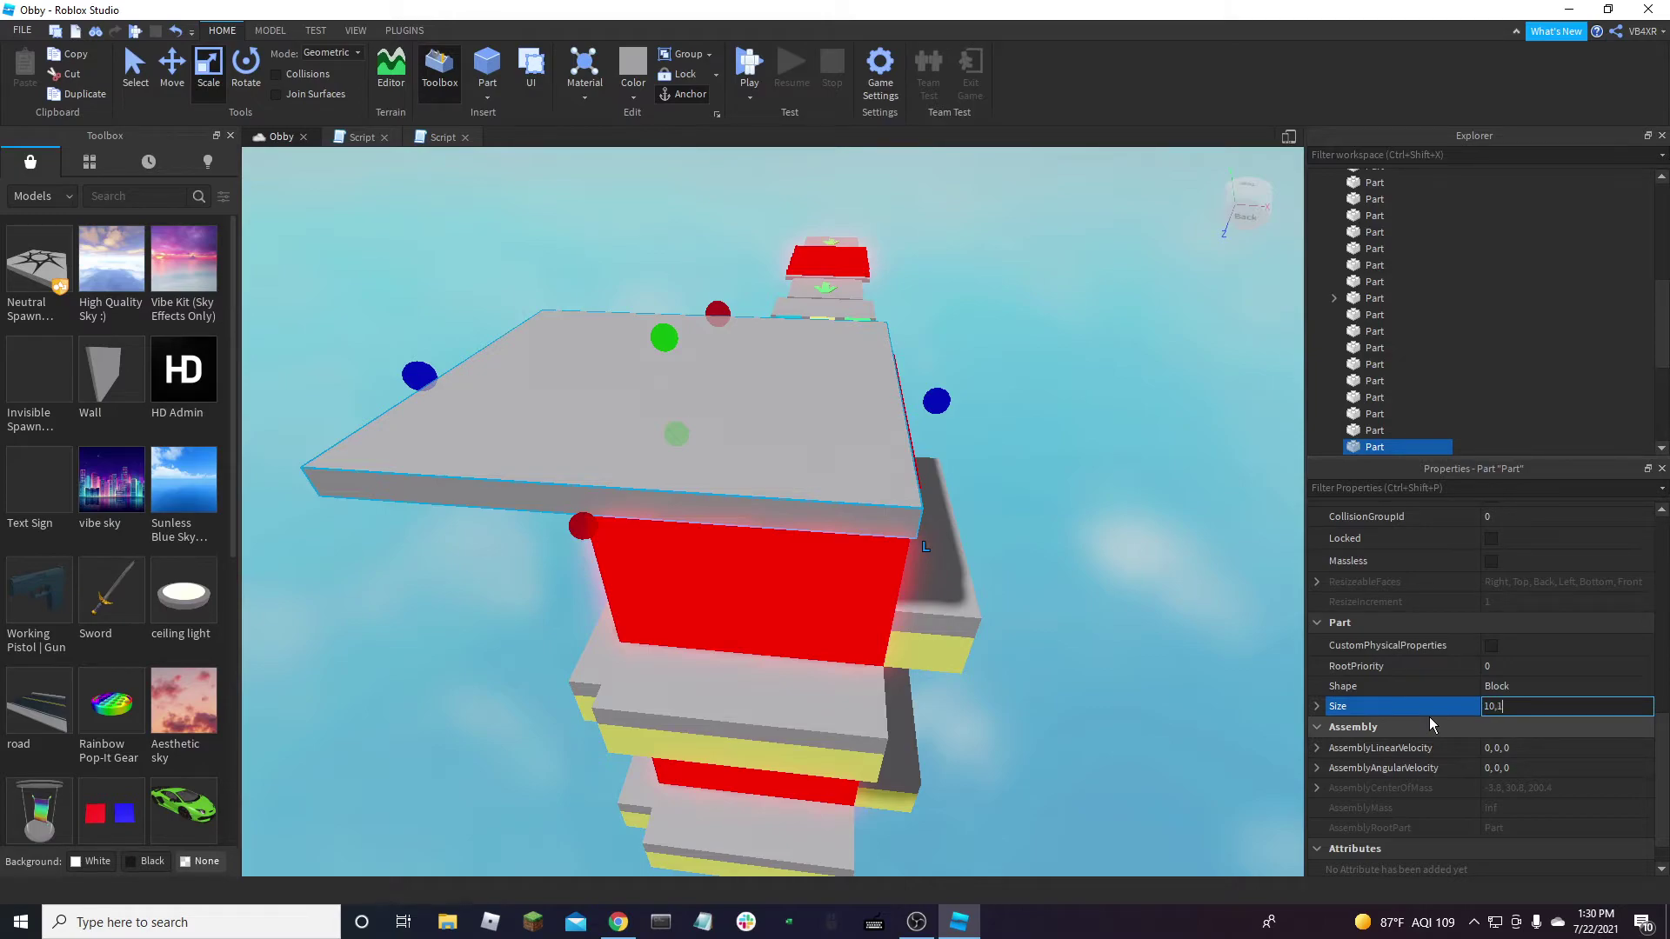
pyautogui.press('Return')
# Move the 10, 1, 10 platform into line with the red block so that it caps its top face
pyautogui.hotkey('ctrl', '2')
pyautogui.moveTo(935, 369); pyautogui.dragTo(964, 402)
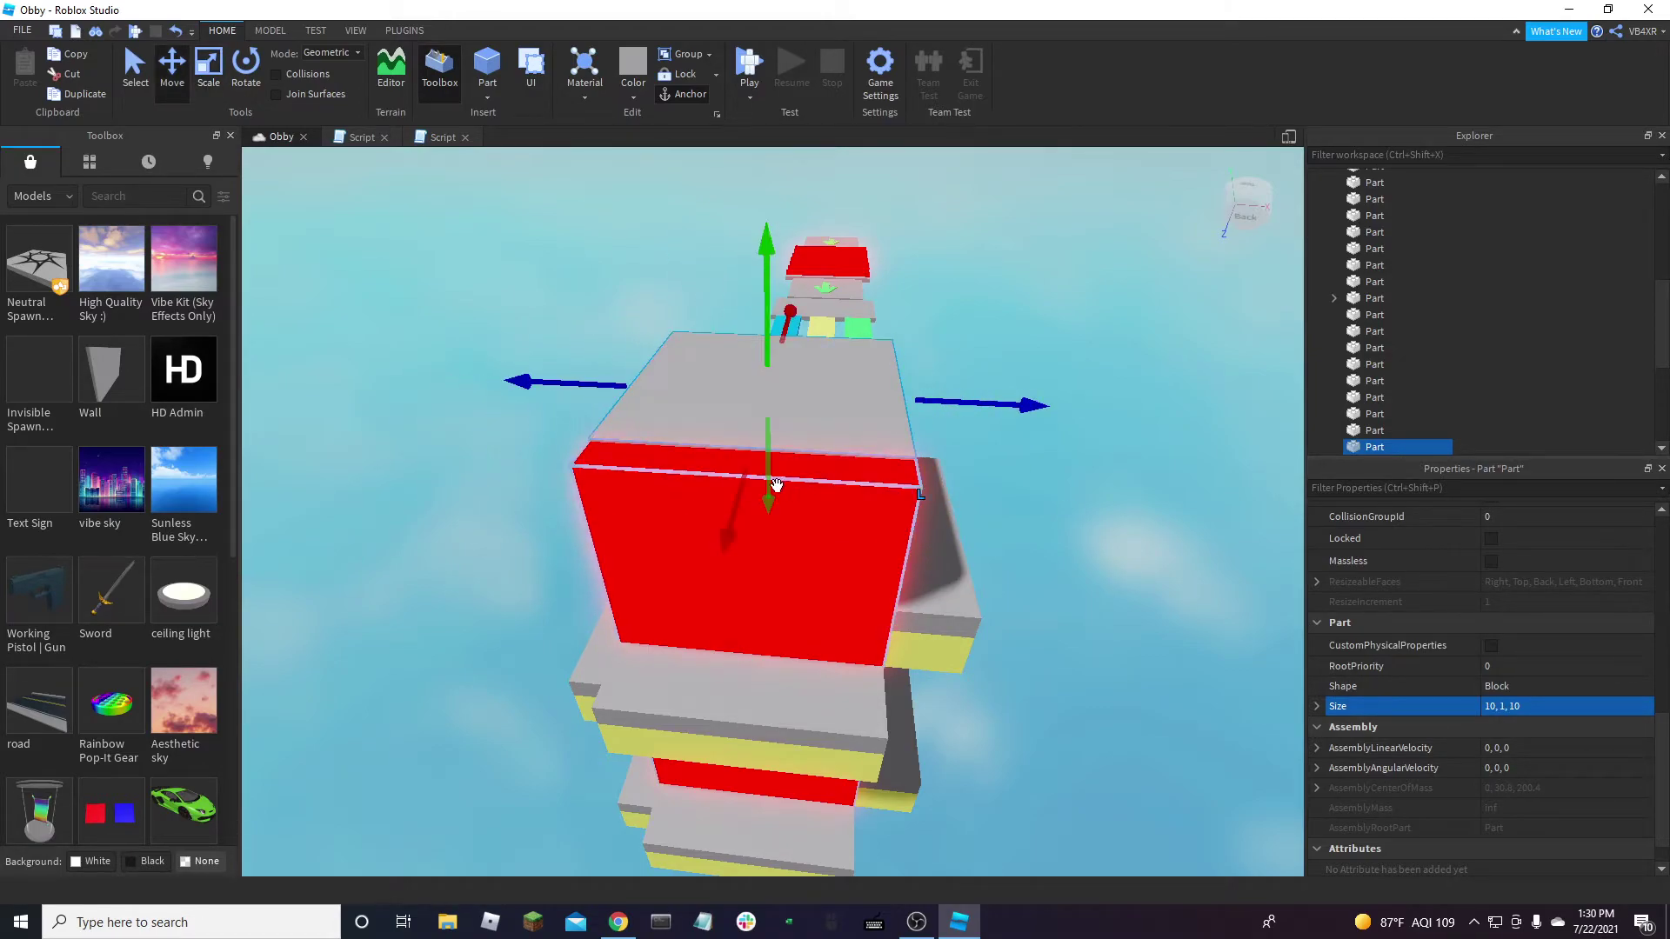
pyautogui.moveTo(743, 515); pyautogui.dragTo(753, 515, button='right')
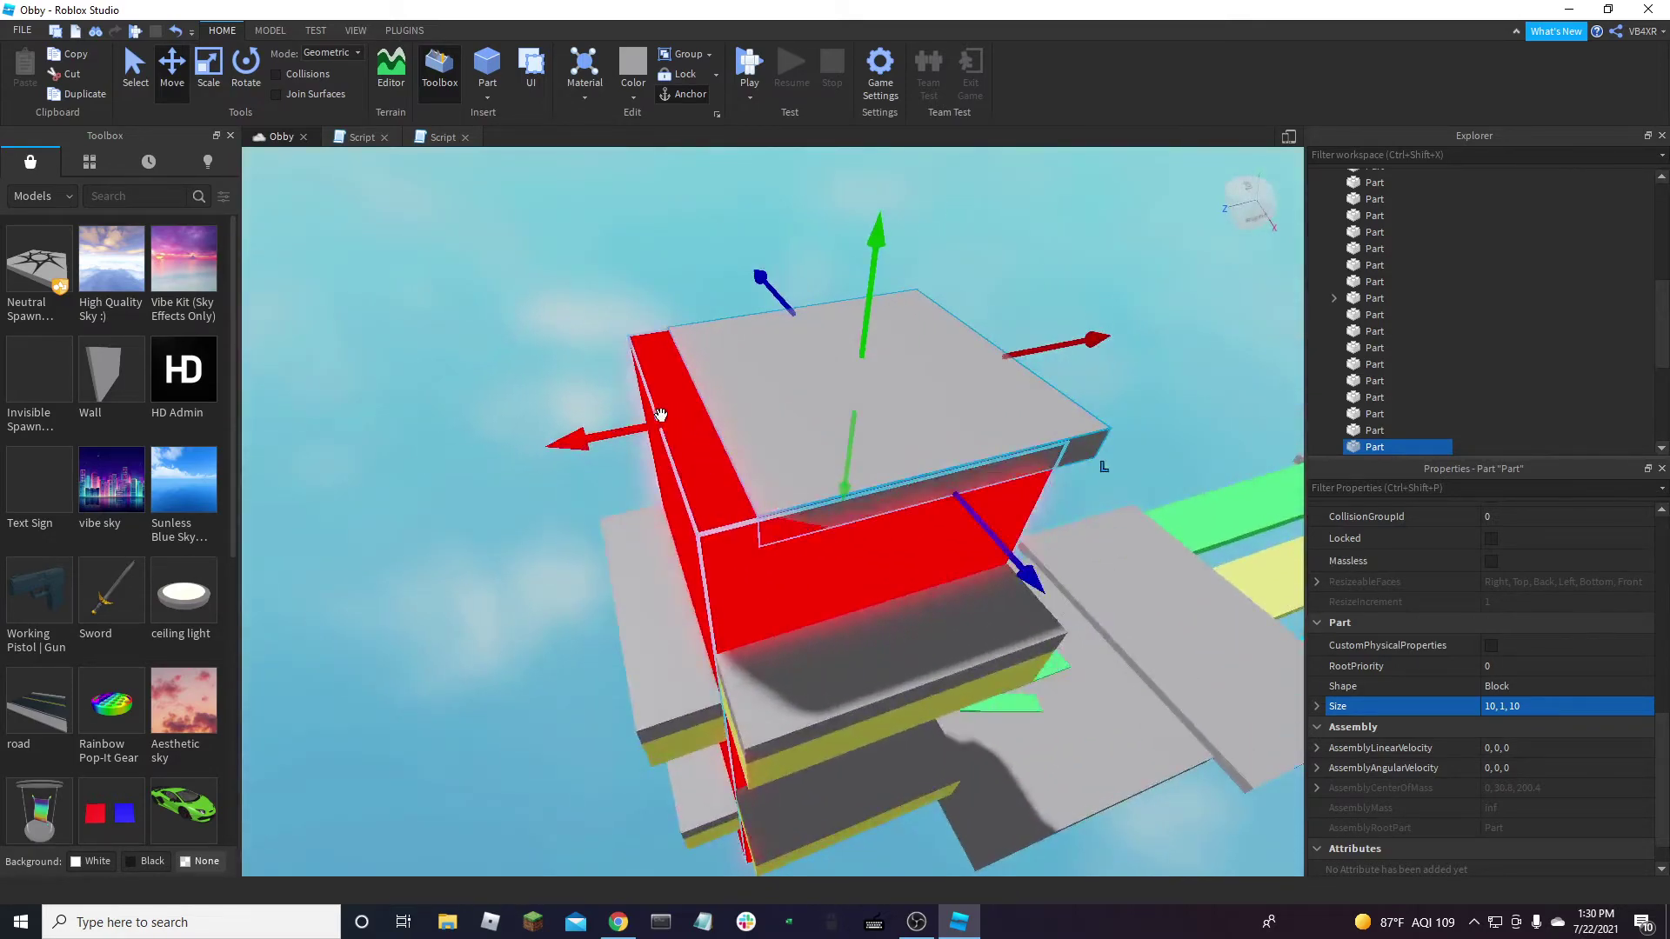
pyautogui.moveTo(607, 451); pyautogui.dragTo(953, 371, button='right')
pyautogui.moveTo(953, 370); pyautogui.dragTo(953, 346)
# Delete the yellow bases from beneath the ledges around the red block, keeping the grey ledges and the block
pyautogui.moveTo(976, 336); pyautogui.dragTo(1078, 277, button='right')
pyautogui.click(1078, 277)
pyautogui.press('s')
pyautogui.scroll(6, 813, 630)
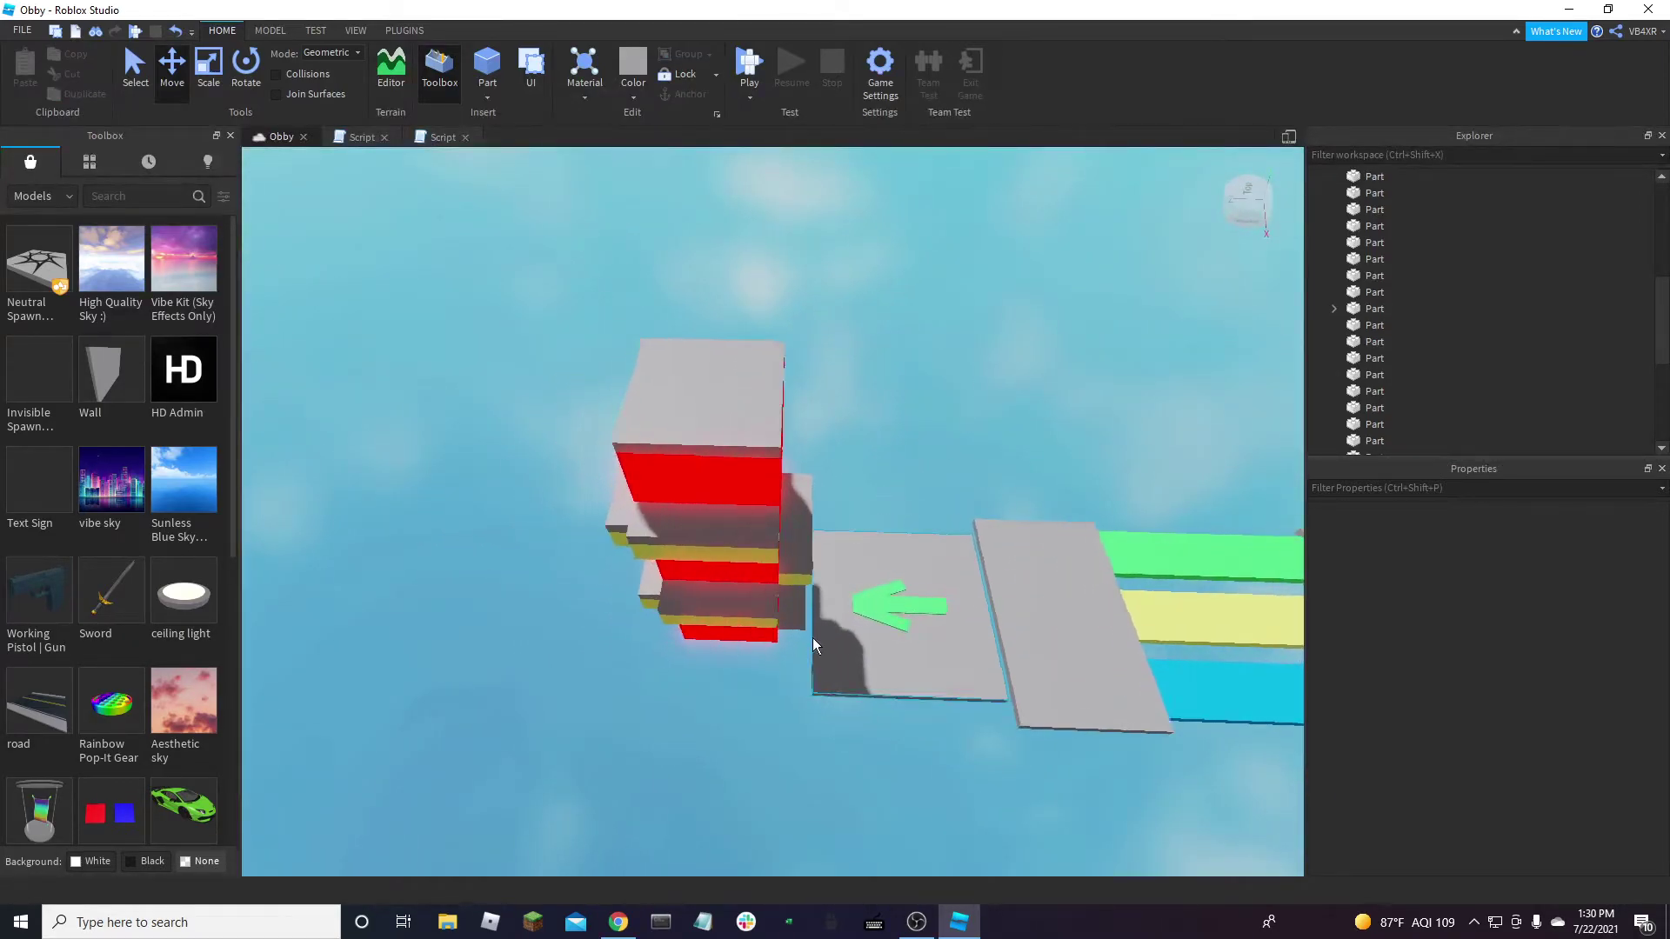
pyautogui.click(855, 682)
pyautogui.keyDown('ctrl'); pyautogui.click(809, 408); pyautogui.keyUp('ctrl')
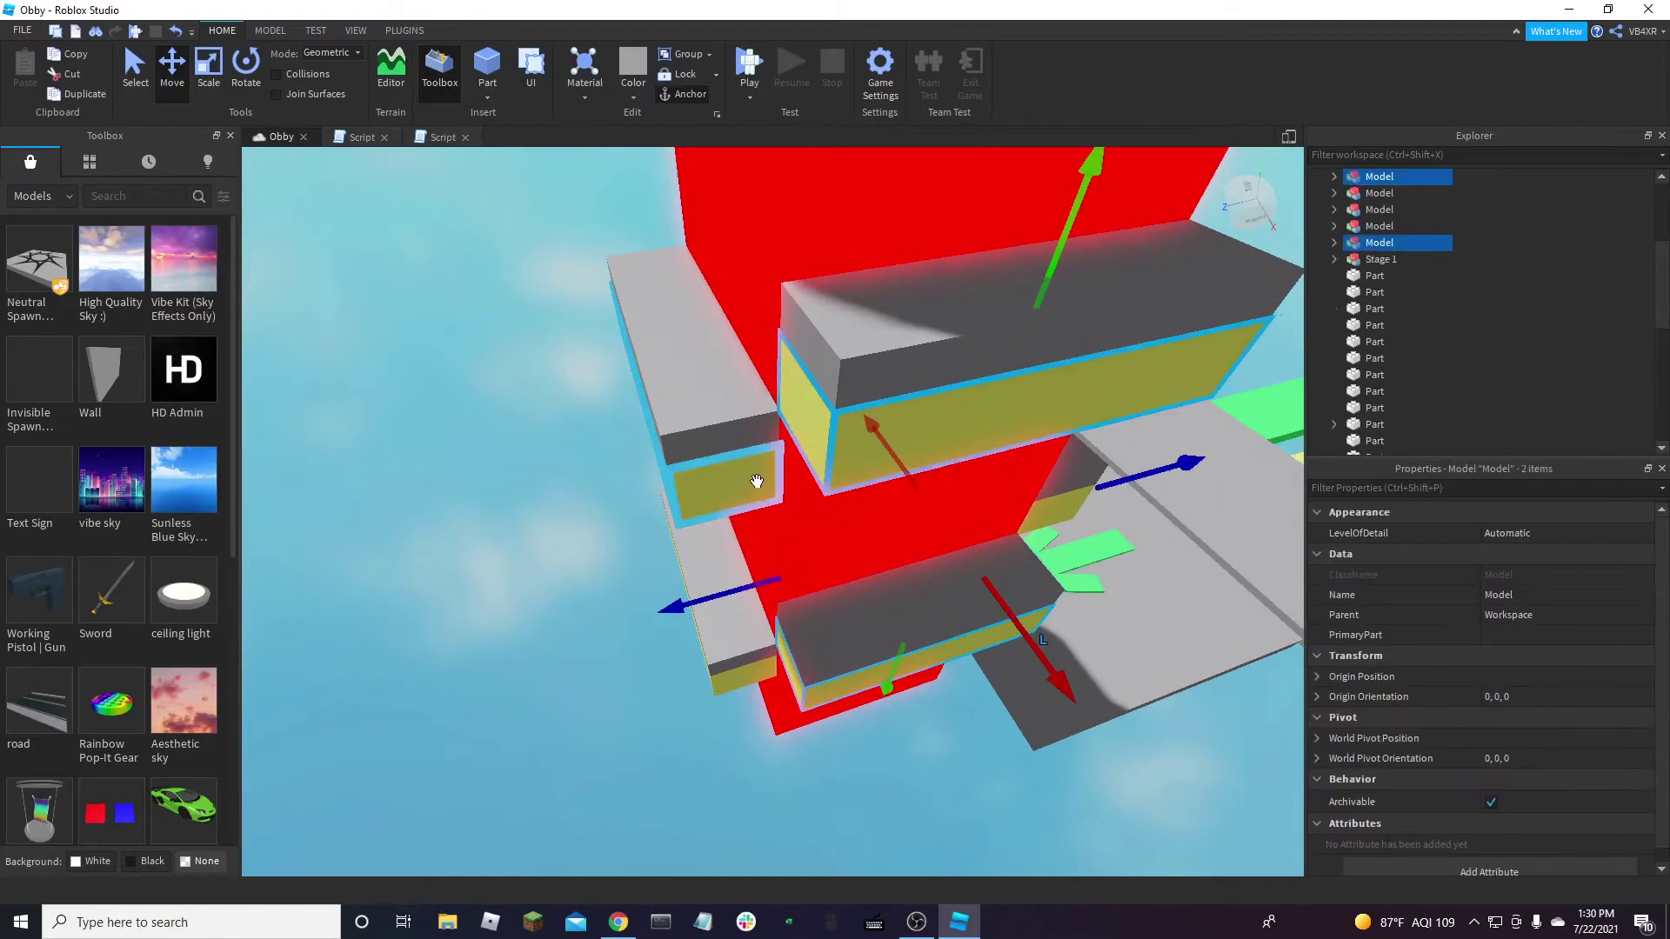
pyautogui.keyDown('ctrl'); pyautogui.click(764, 477); pyautogui.keyUp('ctrl')
pyautogui.keyDown('ctrl'); pyautogui.click(745, 677); pyautogui.keyUp('ctrl')
pyautogui.moveTo(779, 659); pyautogui.dragTo(778, 658, button='right')
pyautogui.keyDown('ctrl'); pyautogui.click(685, 540); pyautogui.keyUp('ctrl')
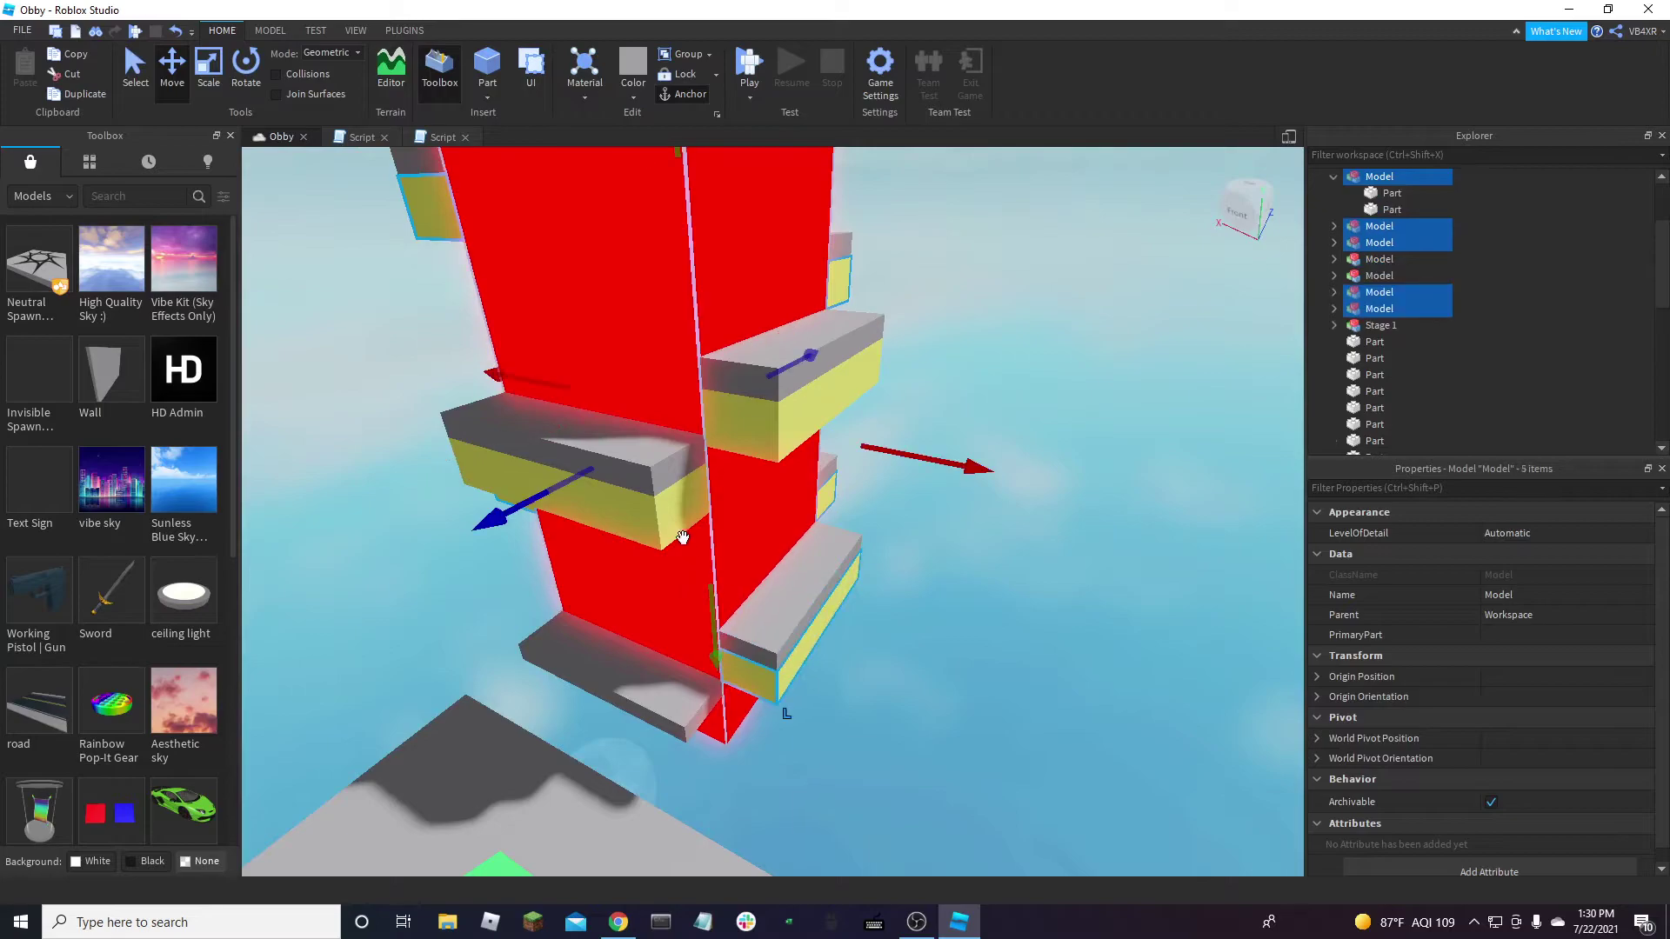
pyautogui.keyDown('ctrl'); pyautogui.click(737, 462); pyautogui.keyUp('ctrl')
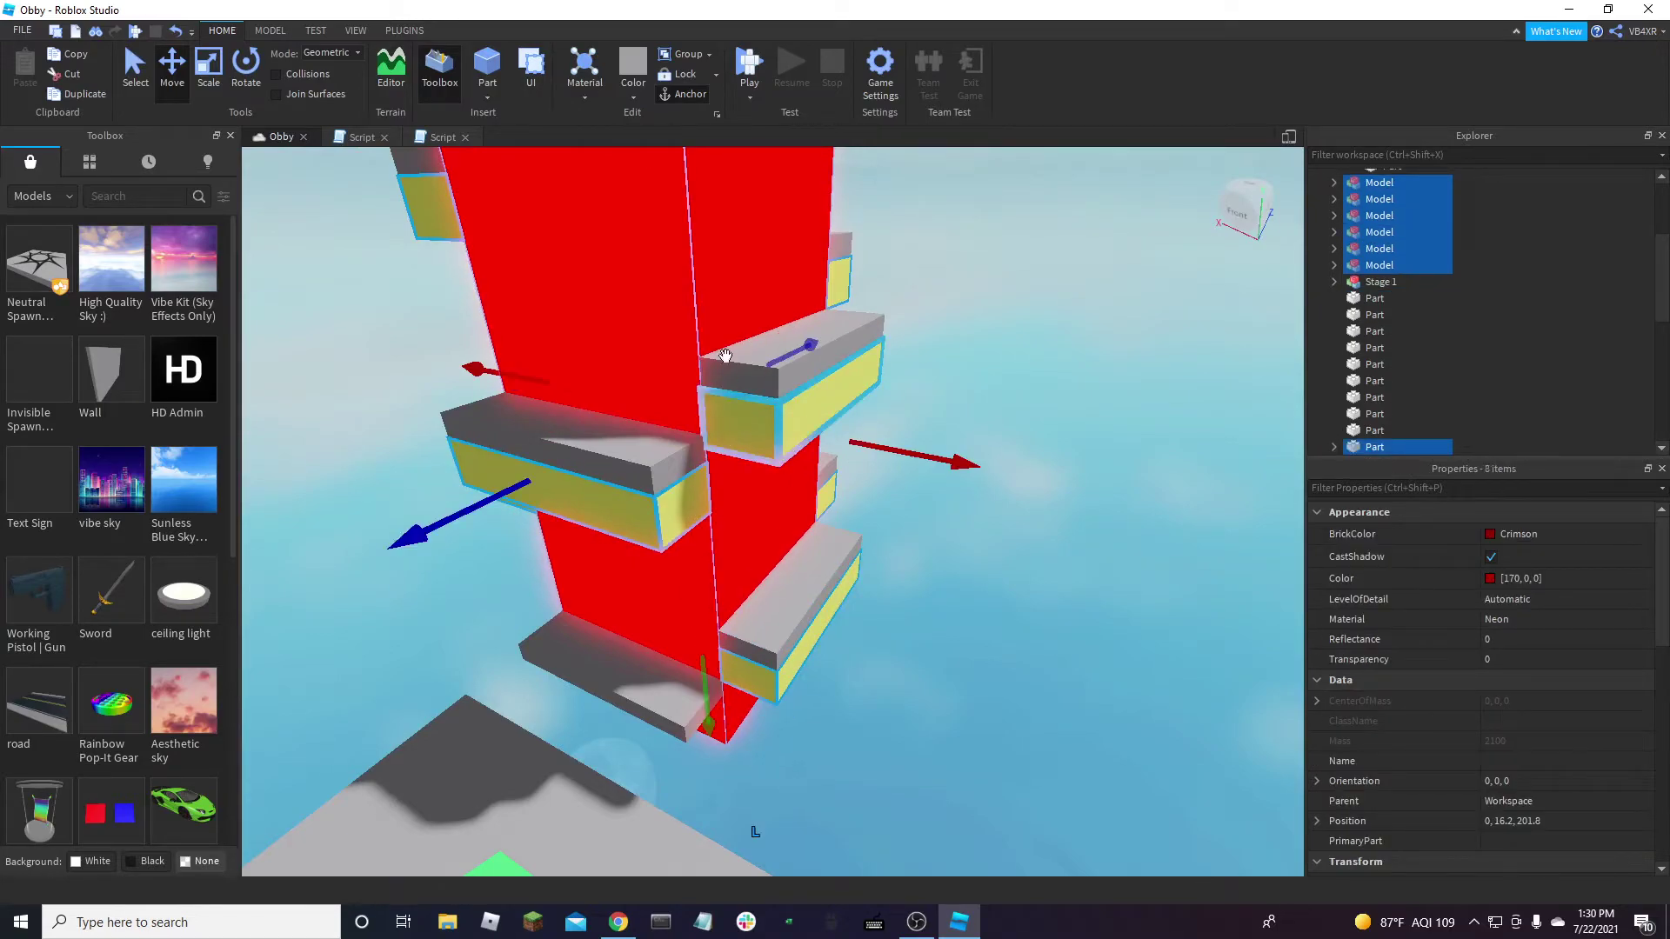
pyautogui.keyDown('ctrl'); pyautogui.click(762, 498); pyautogui.keyUp('ctrl')
pyautogui.moveTo(1060, 696); pyautogui.dragTo(1056, 640, button='right')
pyautogui.click(1057, 640)
pyautogui.press('d')
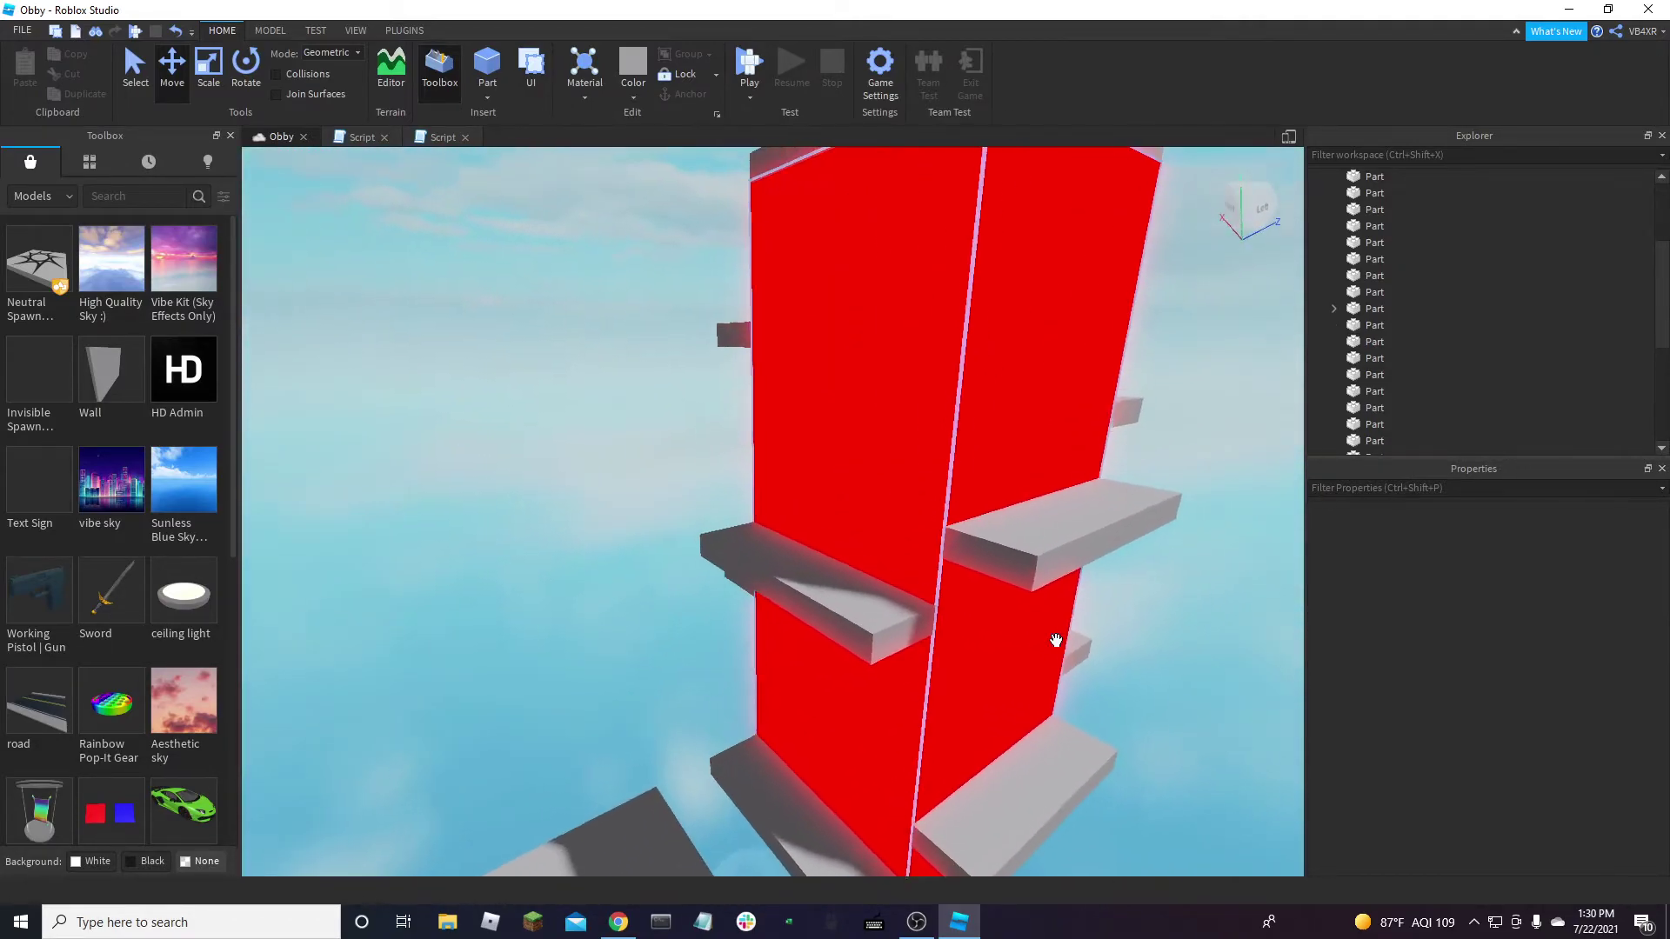
pyautogui.press('d')
pyautogui.click(912, 528)
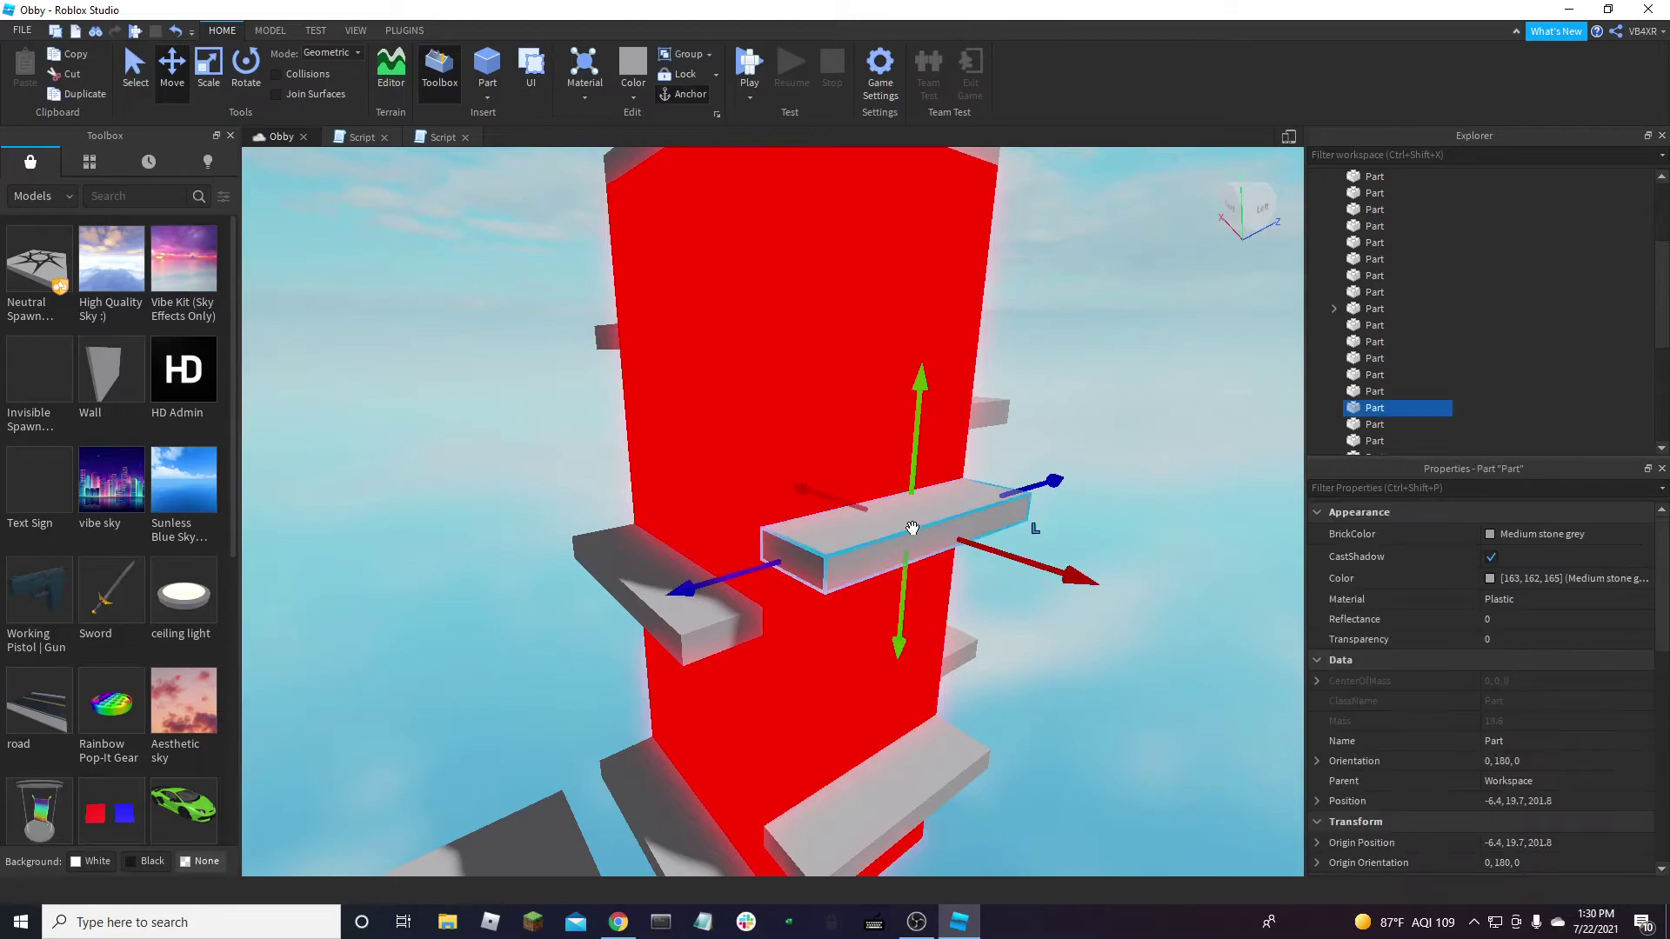
pyautogui.hotkey('ctrl', 'd')
pyautogui.moveTo(916, 467)
pyautogui.mouseDown()
pyautogui.moveTo(910, 431)
pyautogui.moveTo(910, 462)
pyautogui.mouseUp()
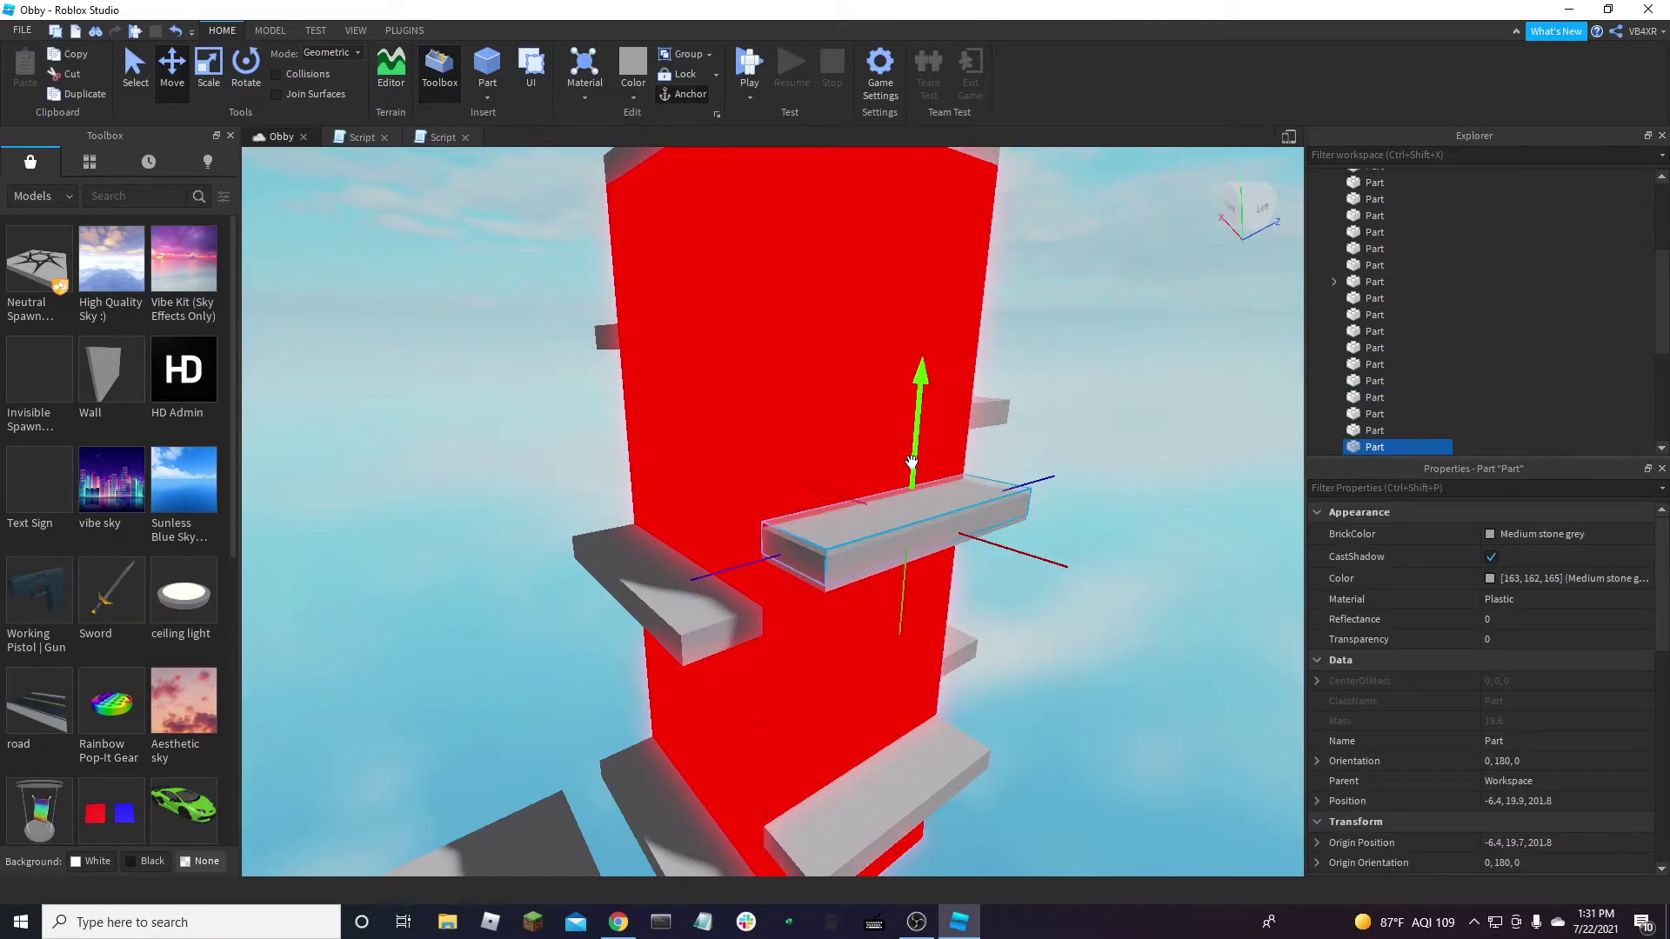
pyautogui.press('Delete')
# Stack copies on the lower ledge at X -6.4 up to height 10.3, then delete all but the top one
pyautogui.moveTo(876, 680); pyautogui.dragTo(865, 706, button='right')
pyautogui.click(872, 720)
pyautogui.press('f')
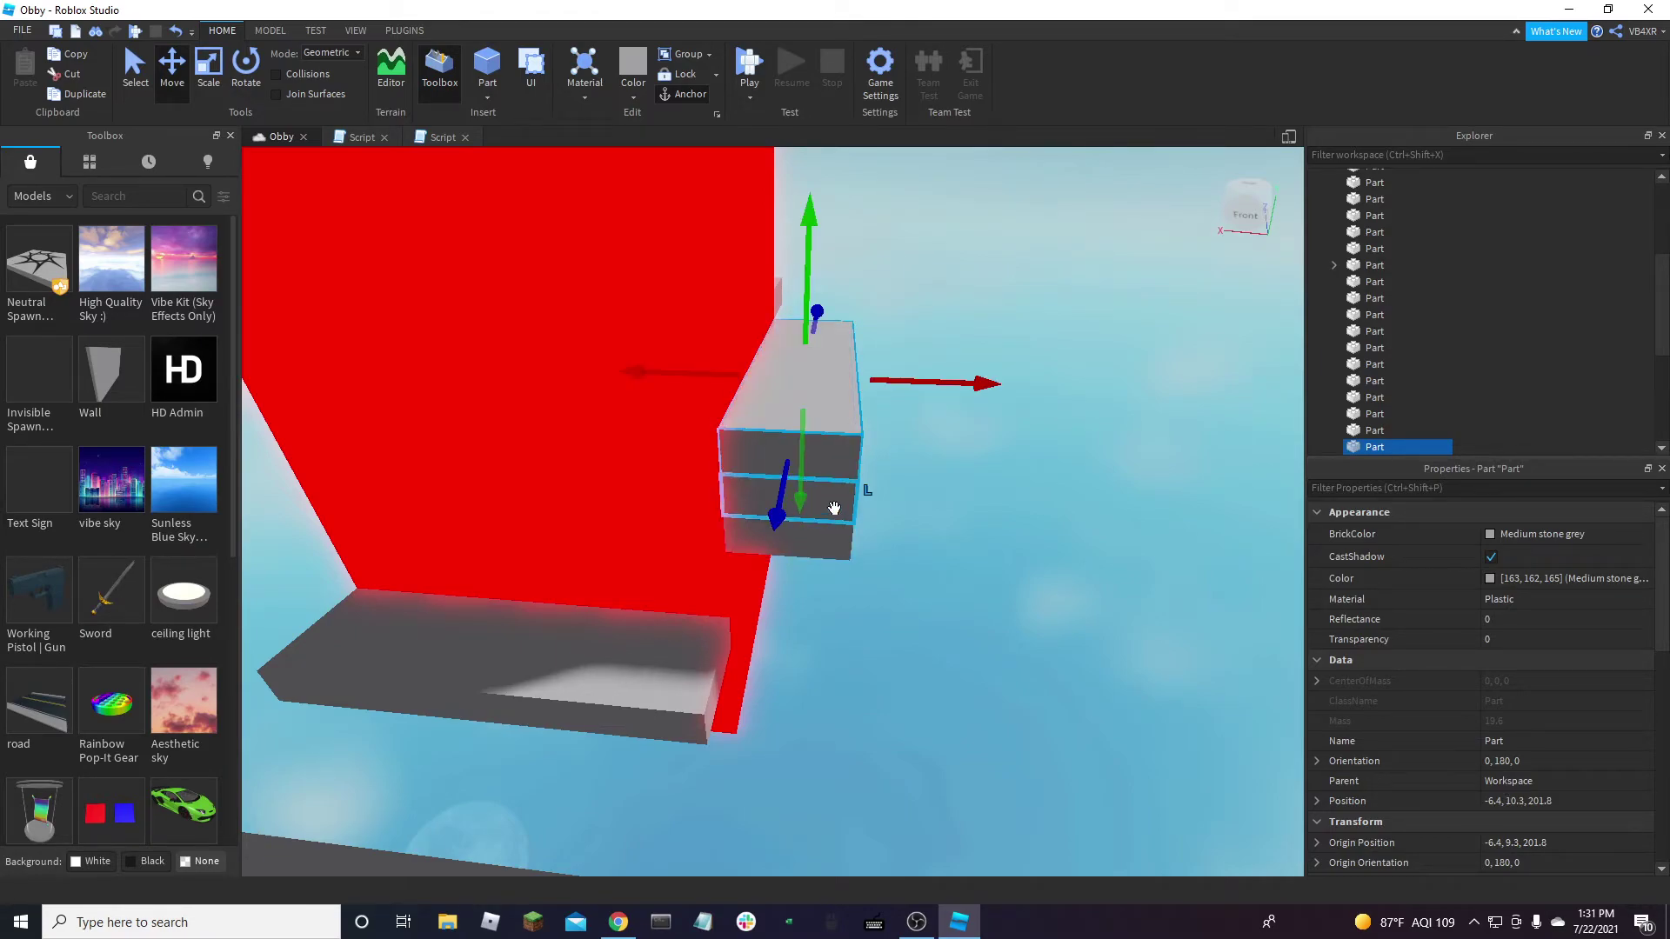
pyautogui.moveTo(879, 557); pyautogui.dragTo(876, 548, button='right')
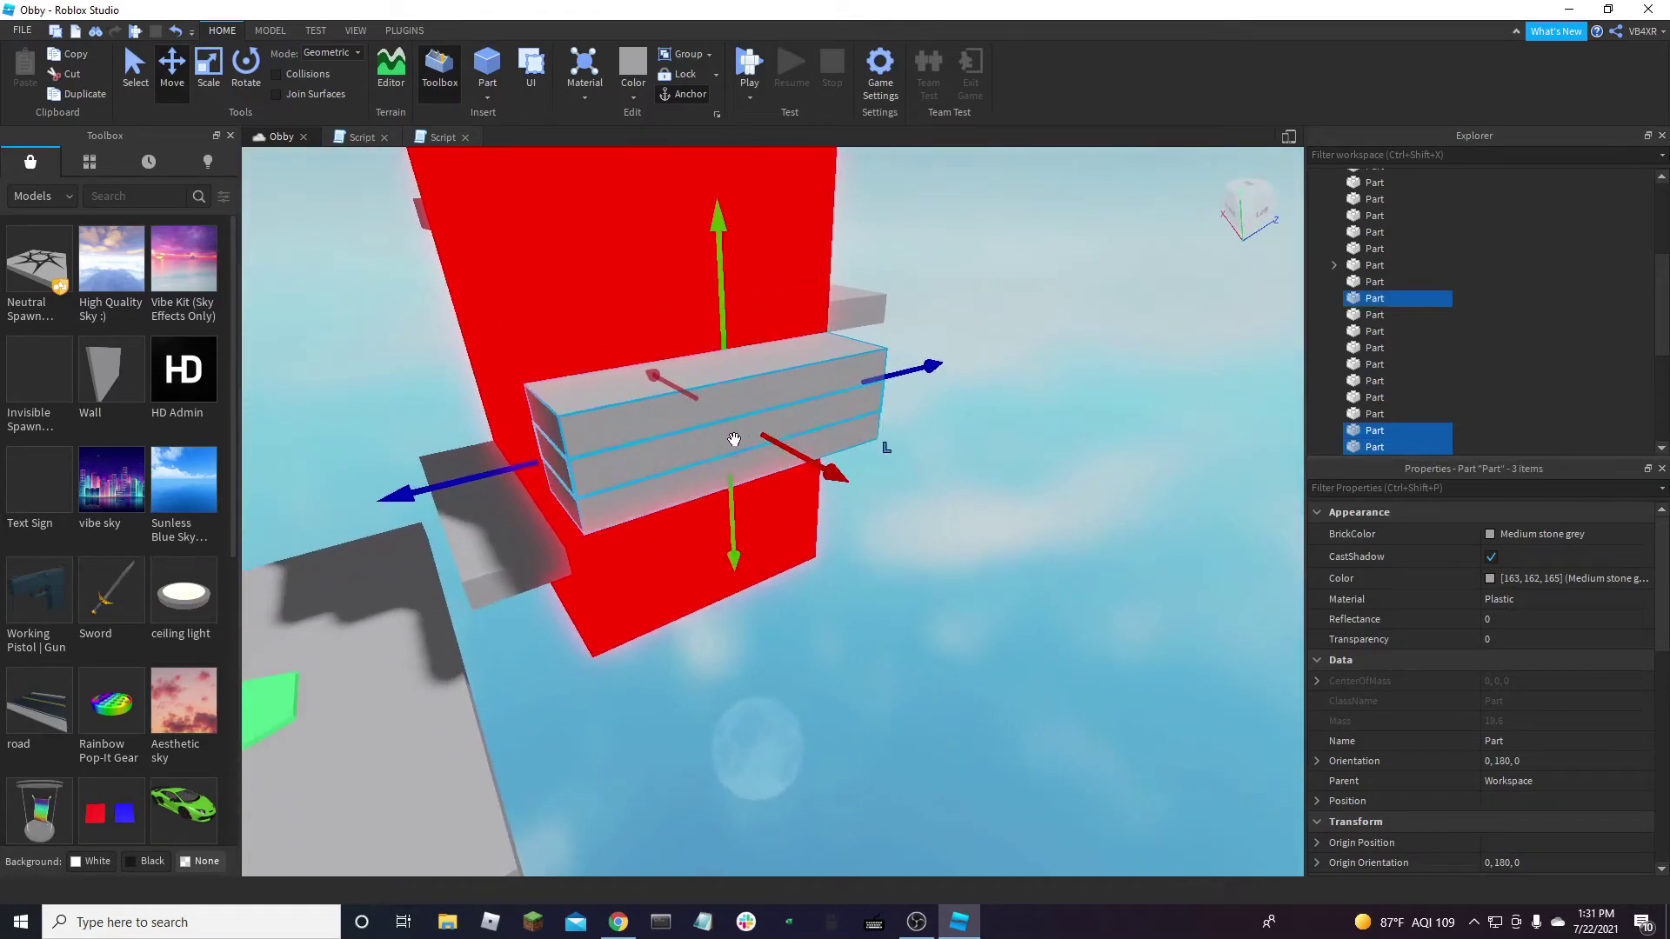
pyautogui.click(974, 556)
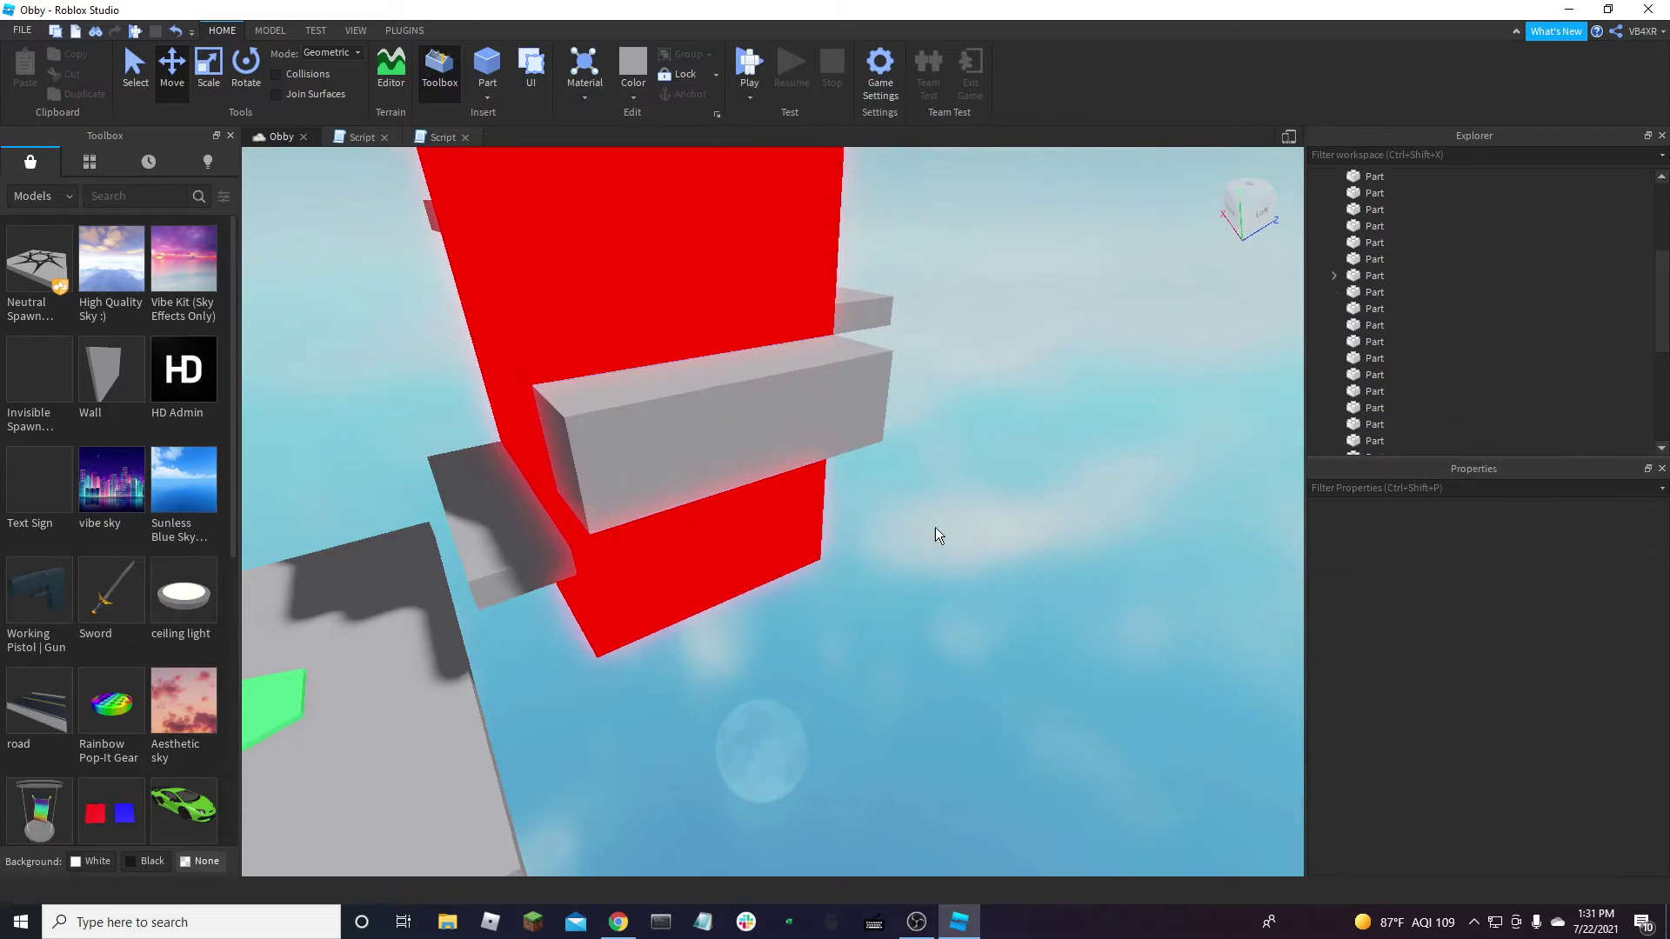
pyautogui.click(715, 411)
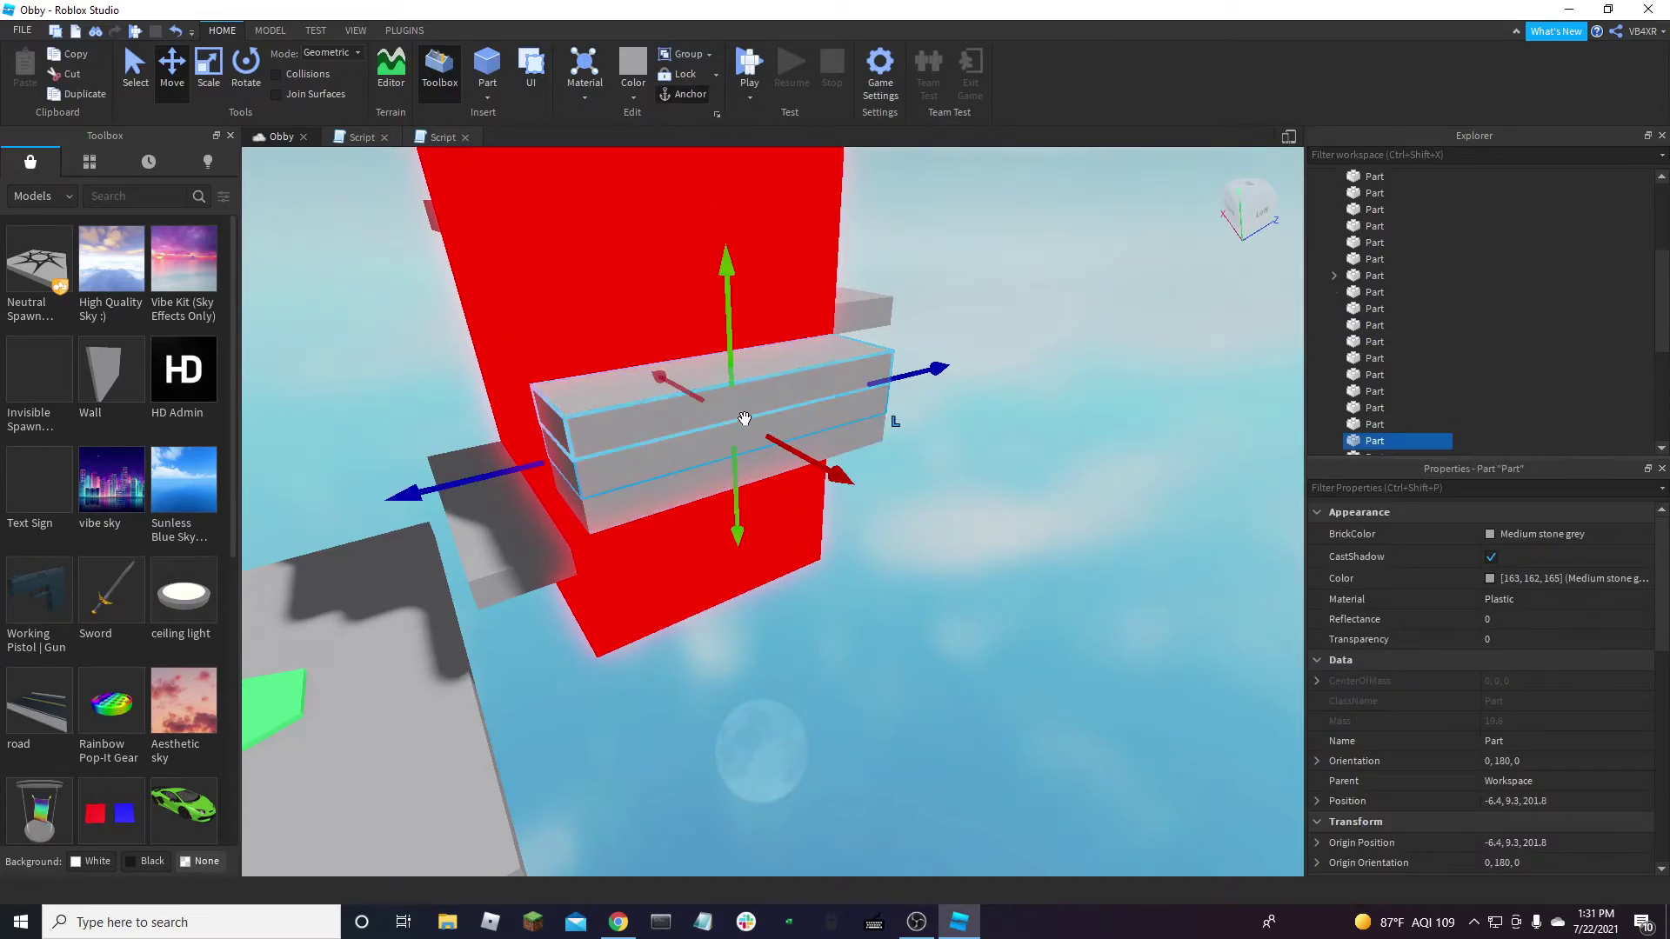
pyautogui.press('Delete')
# Stack copies on the lower ledge at the red block's back up to height 15.3, then delete all but the top one
pyautogui.moveTo(1023, 541); pyautogui.dragTo(1005, 531, button='right')
pyautogui.click(846, 408)
pyautogui.press('f')
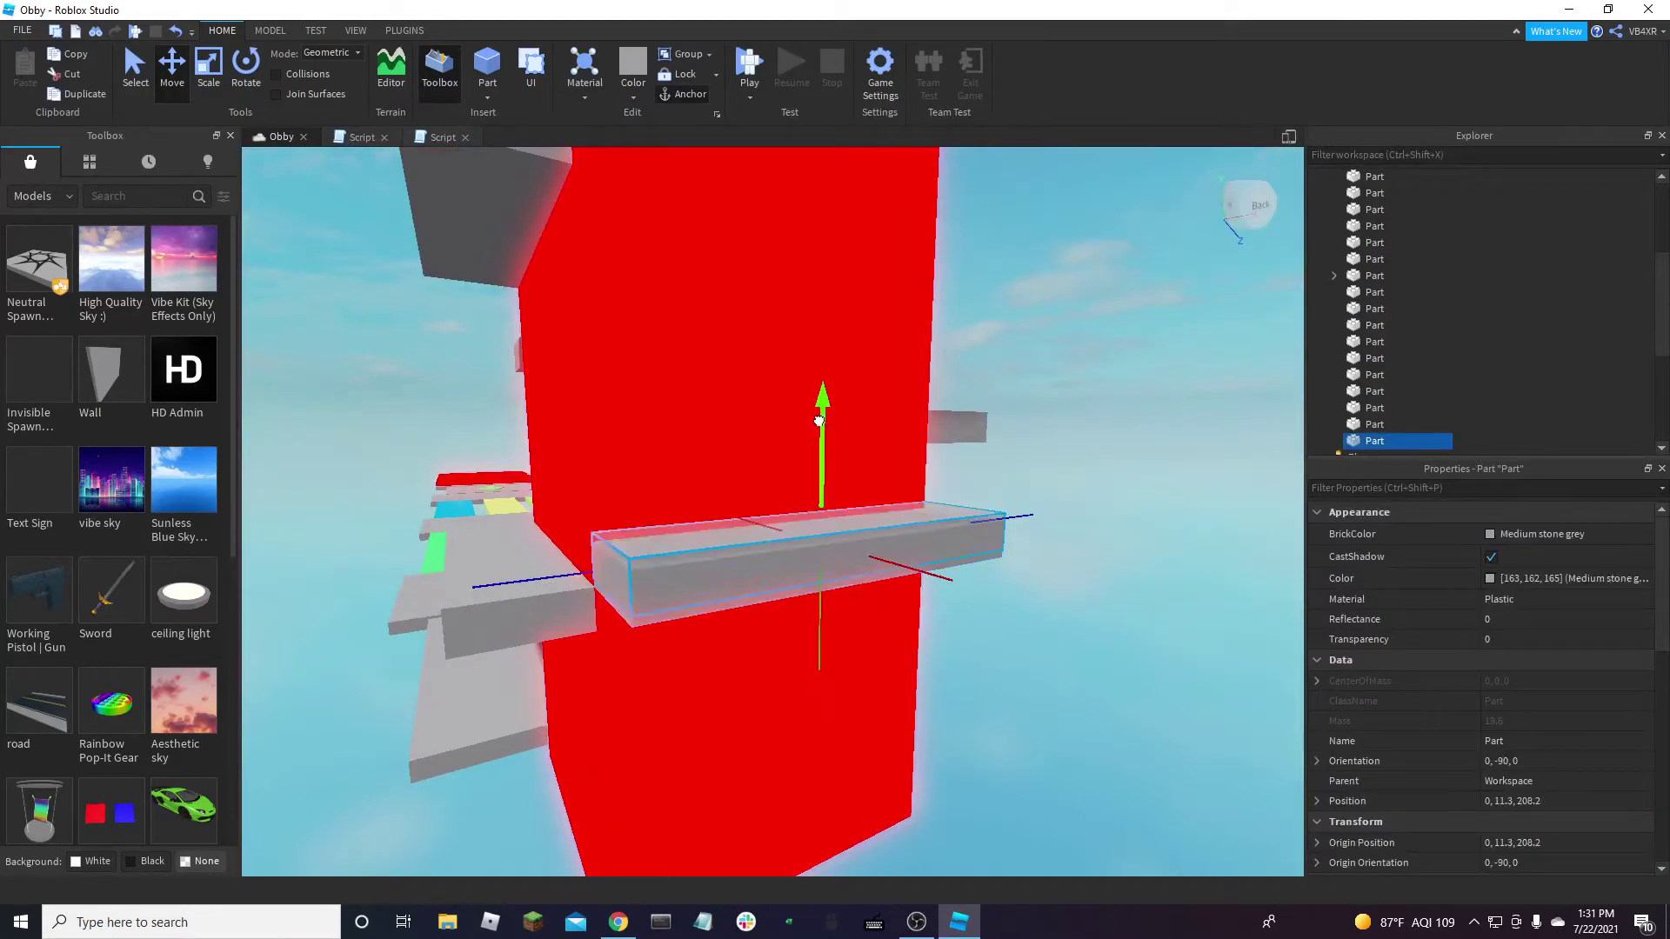
pyautogui.moveTo(817, 359); pyautogui.dragTo(817, 353)
pyautogui.click(875, 530)
pyautogui.press('Delete')
pyautogui.click(901, 567)
pyautogui.press('Delete')
pyautogui.moveTo(931, 578); pyautogui.dragTo(931, 577, button='right')
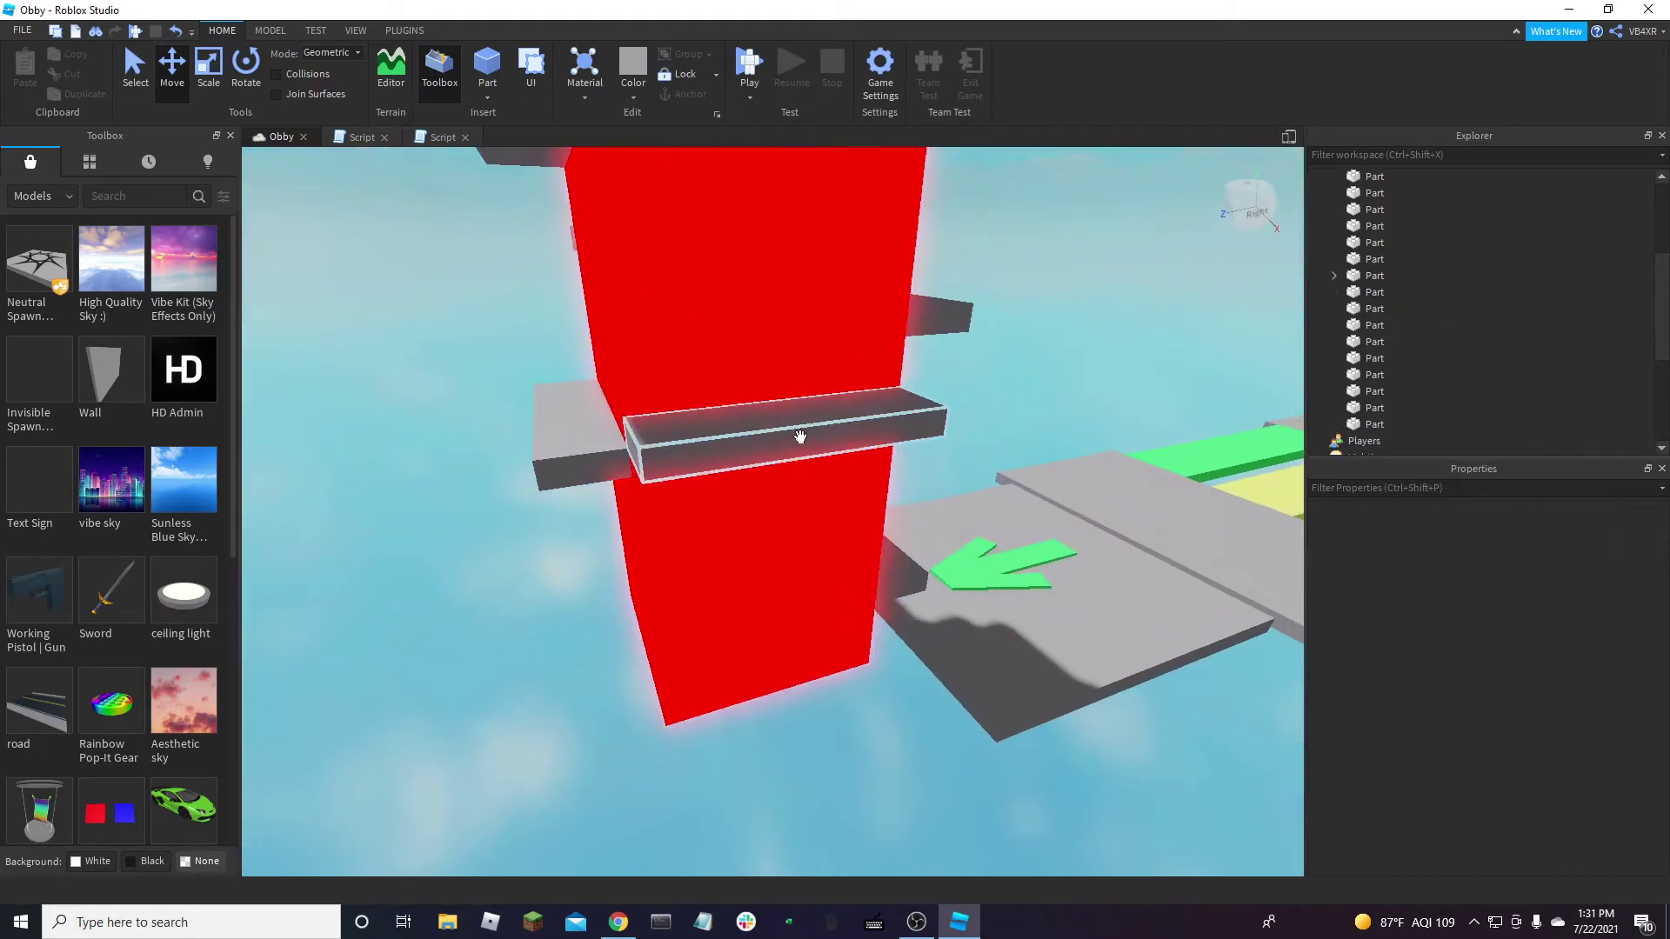
pyautogui.moveTo(800, 437); pyautogui.dragTo(762, 462, button='right')
pyautogui.click(825, 425)
pyautogui.click(762, 462)
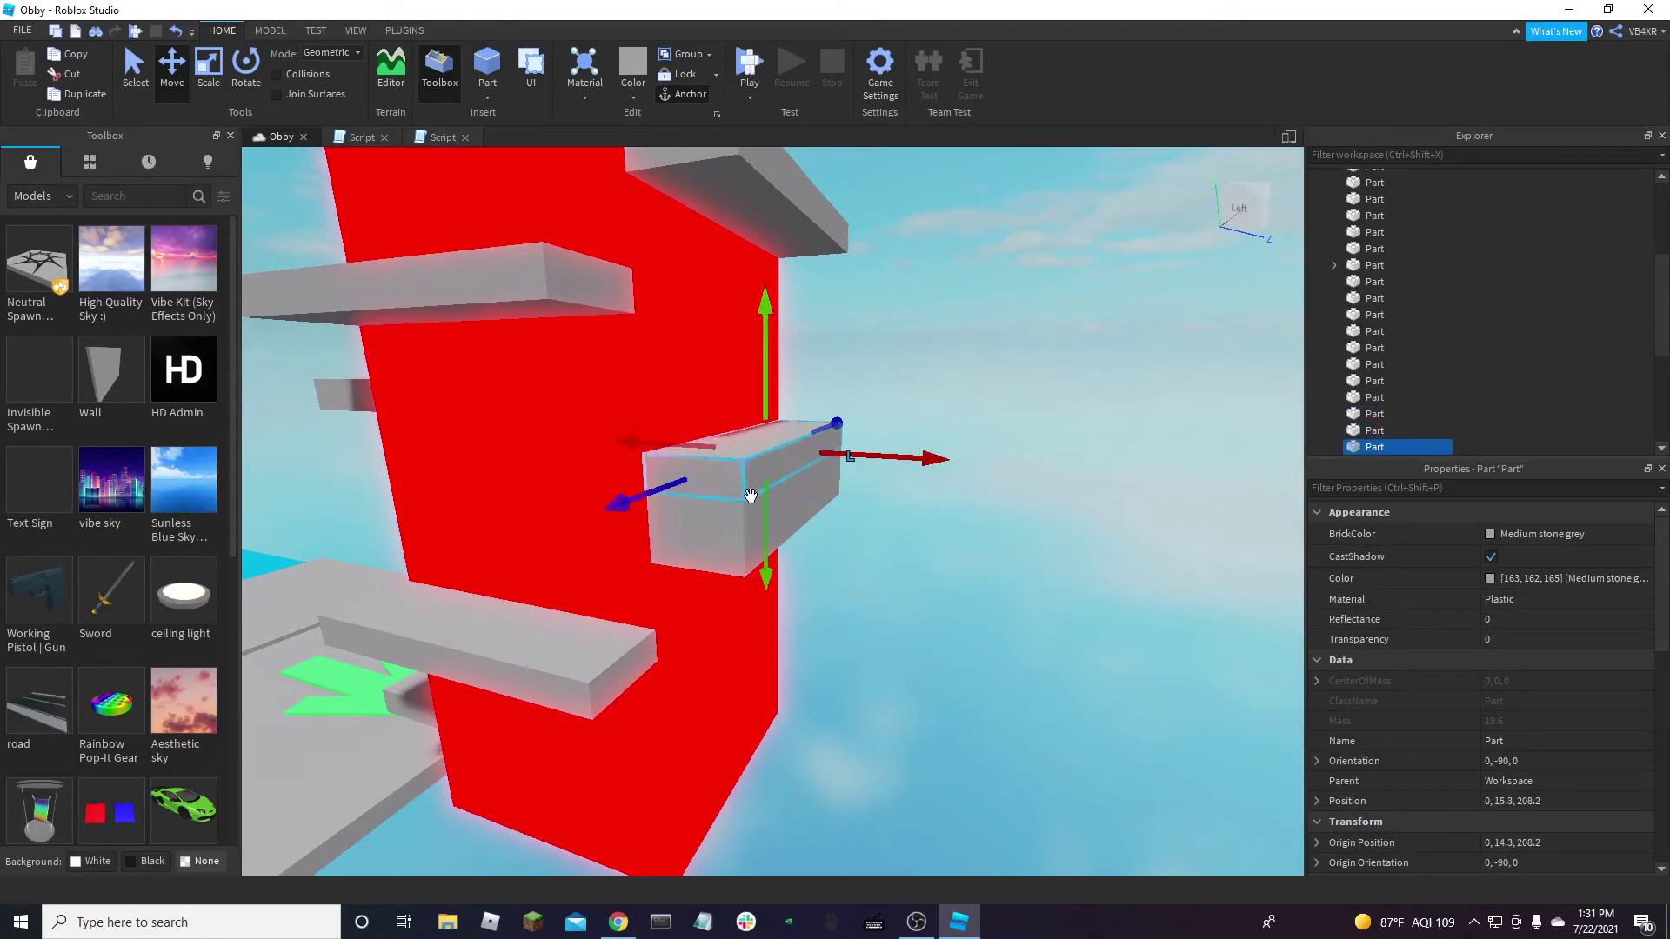
pyautogui.press('Delete')
# Delete the upper ledge on the red block's X -6.4 side and the upper ledge on its back
pyautogui.moveTo(908, 500); pyautogui.dragTo(822, 476, button='right')
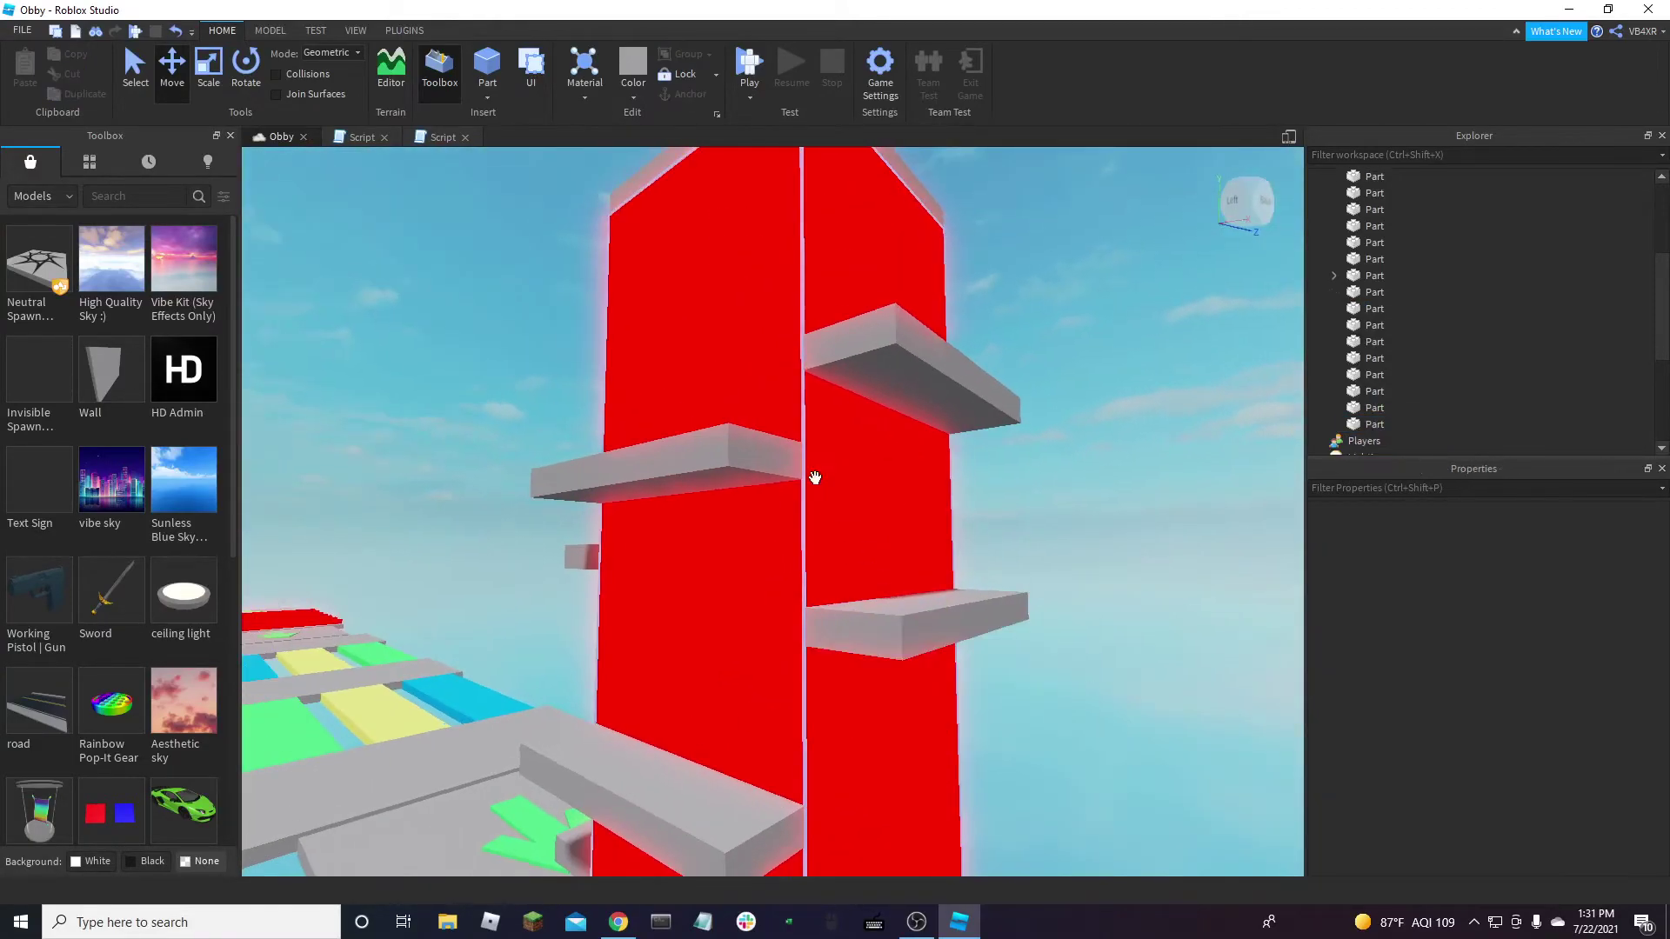
pyautogui.press('Delete')
pyautogui.click(898, 383)
pyautogui.press('Delete')
# Stack five copies upward from the ledge at 6.4, 15.3, 201.8, then delete all but the top one
pyautogui.moveTo(931, 531); pyautogui.dragTo(841, 553, button='right')
pyautogui.click(800, 514)
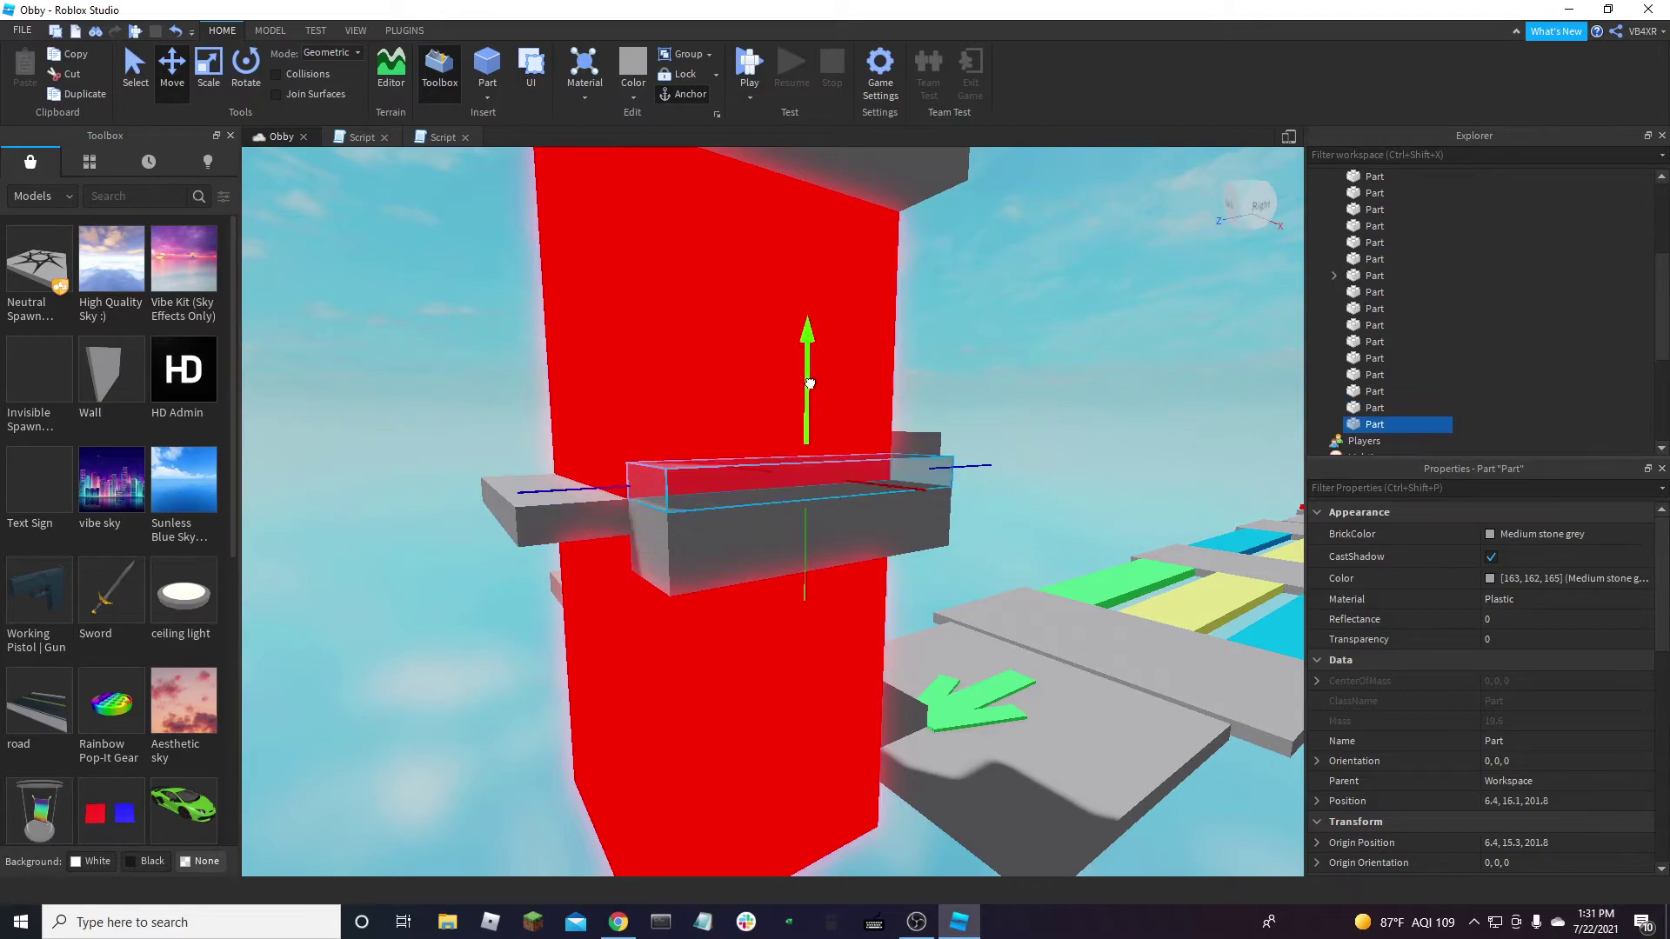
pyautogui.moveTo(807, 343); pyautogui.dragTo(815, 274)
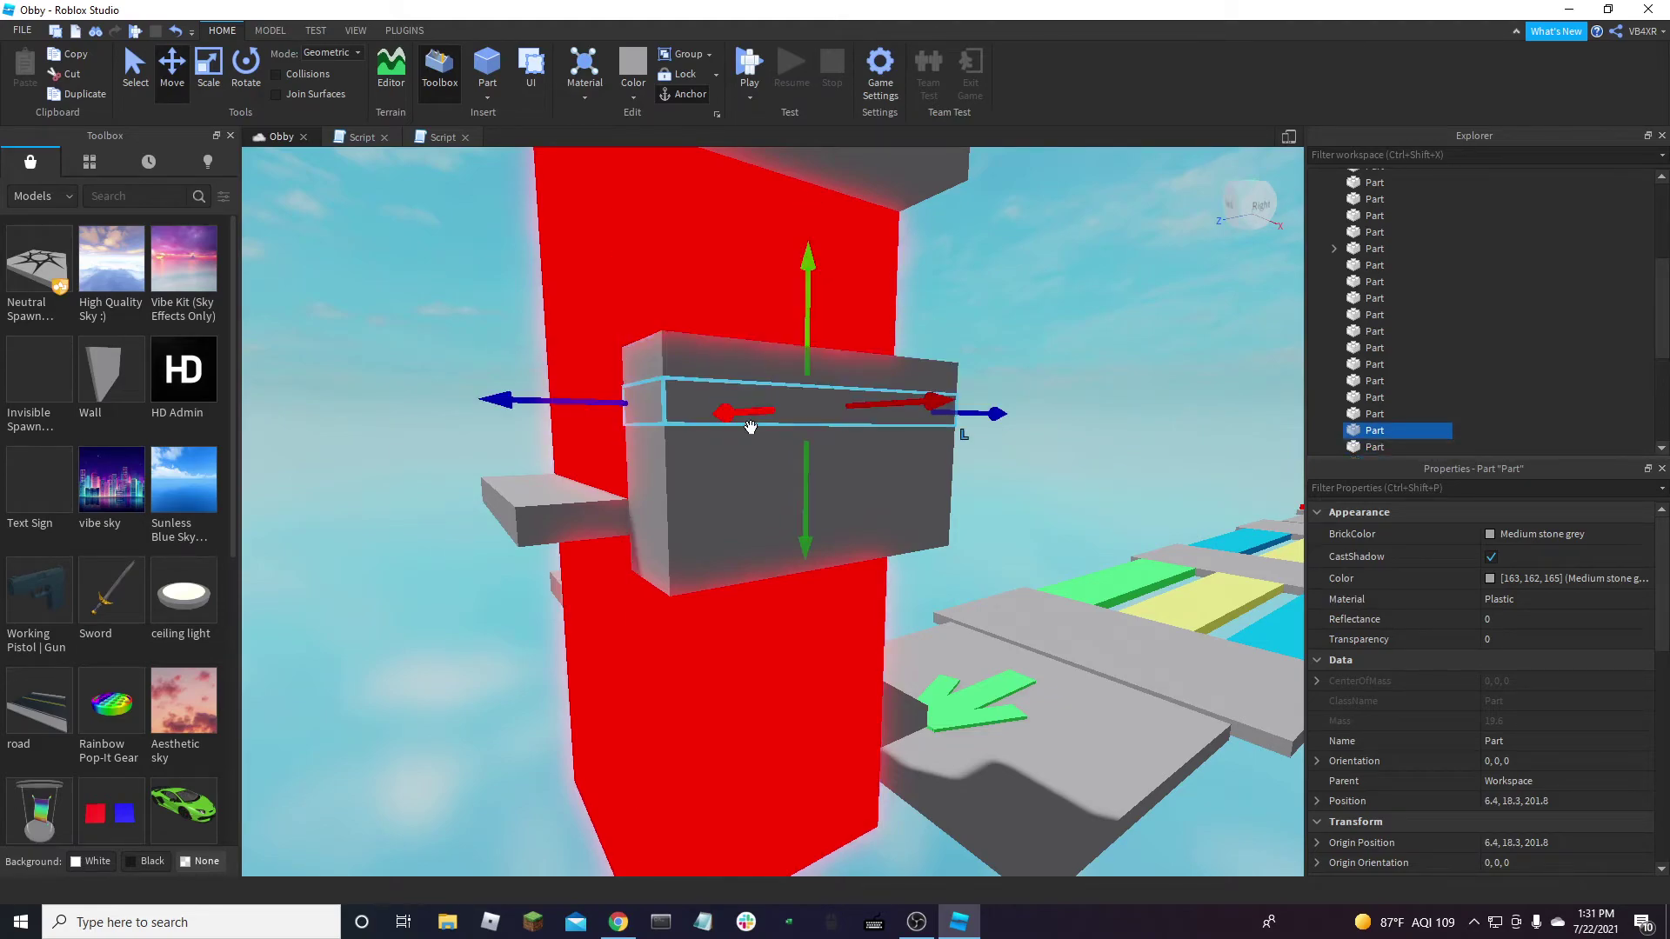
pyautogui.keyDown('ctrl'); pyautogui.click(734, 526); pyautogui.keyUp('ctrl')
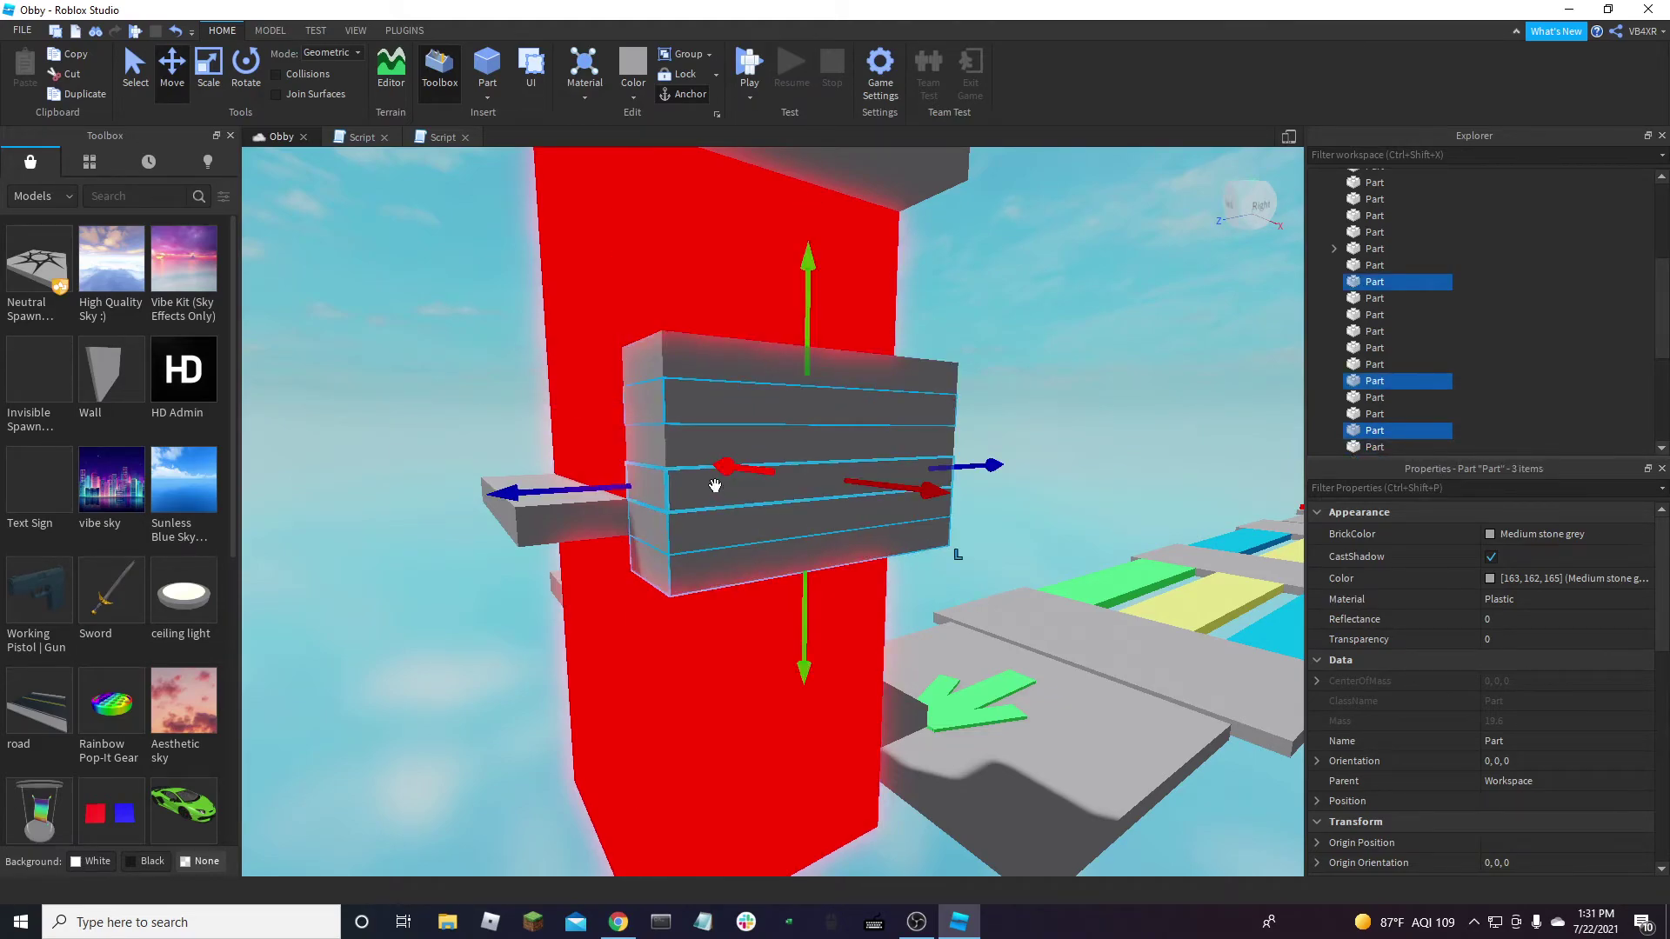
pyautogui.click(753, 367)
pyautogui.moveTo(813, 317); pyautogui.dragTo(696, 353)
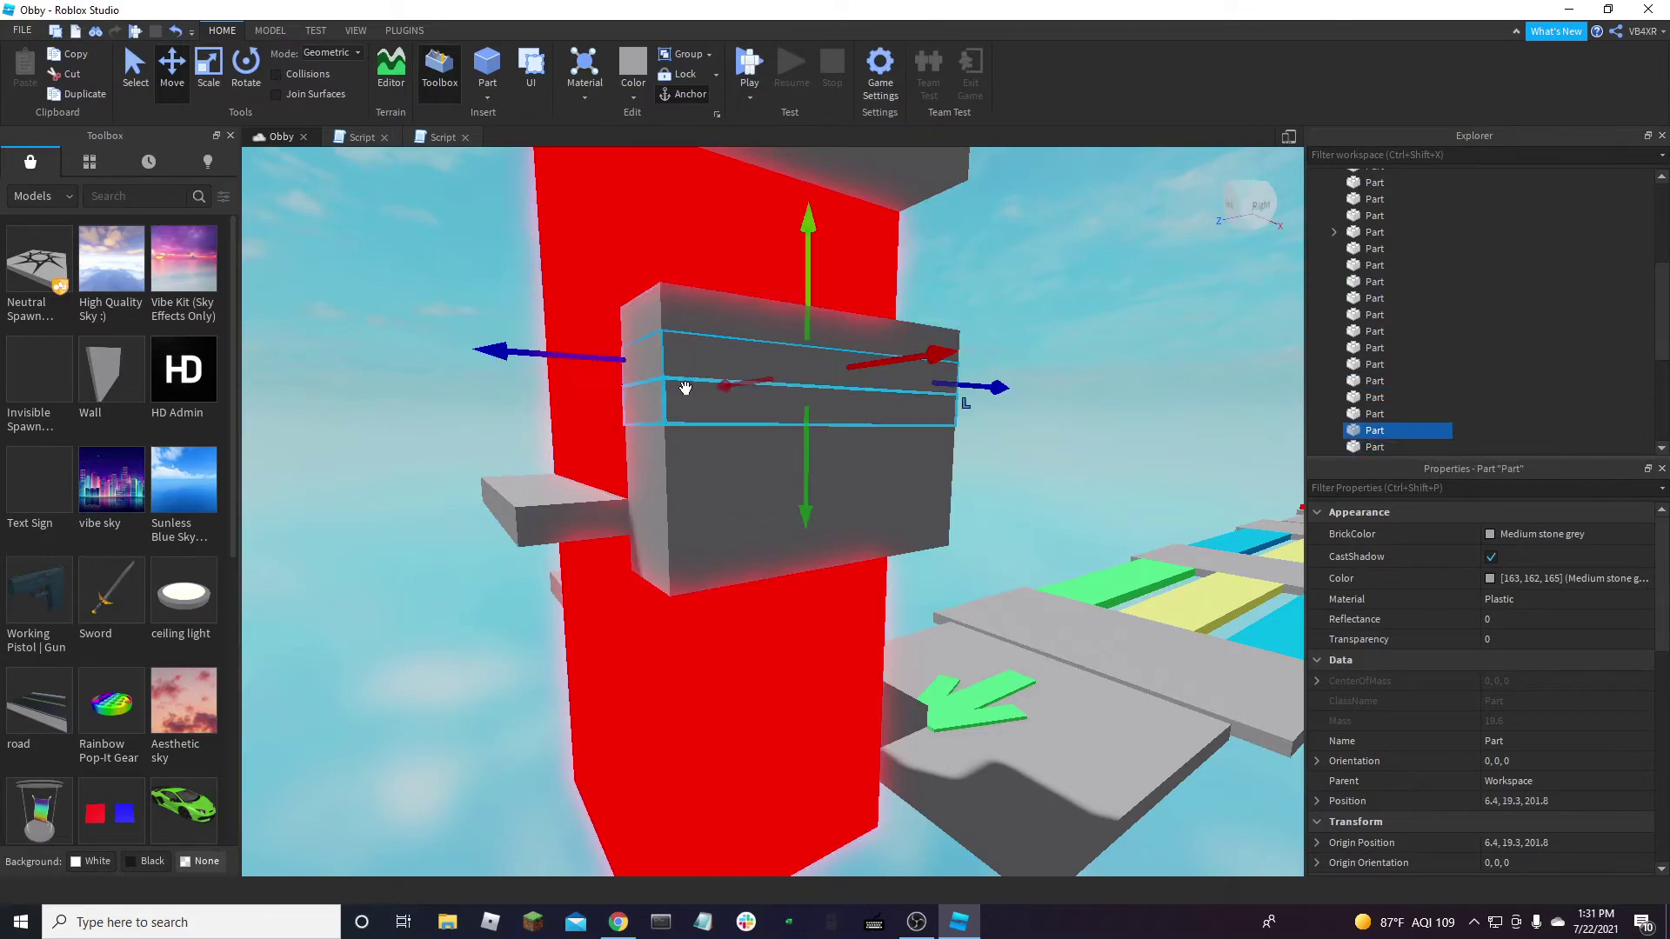
pyautogui.keyDown('ctrl'); pyautogui.click(662, 446); pyautogui.keyUp('ctrl')
pyautogui.keyDown('ctrl'); pyautogui.click(677, 526); pyautogui.keyUp('ctrl')
pyautogui.keyDown('ctrl'); pyautogui.click(687, 576); pyautogui.keyUp('ctrl')
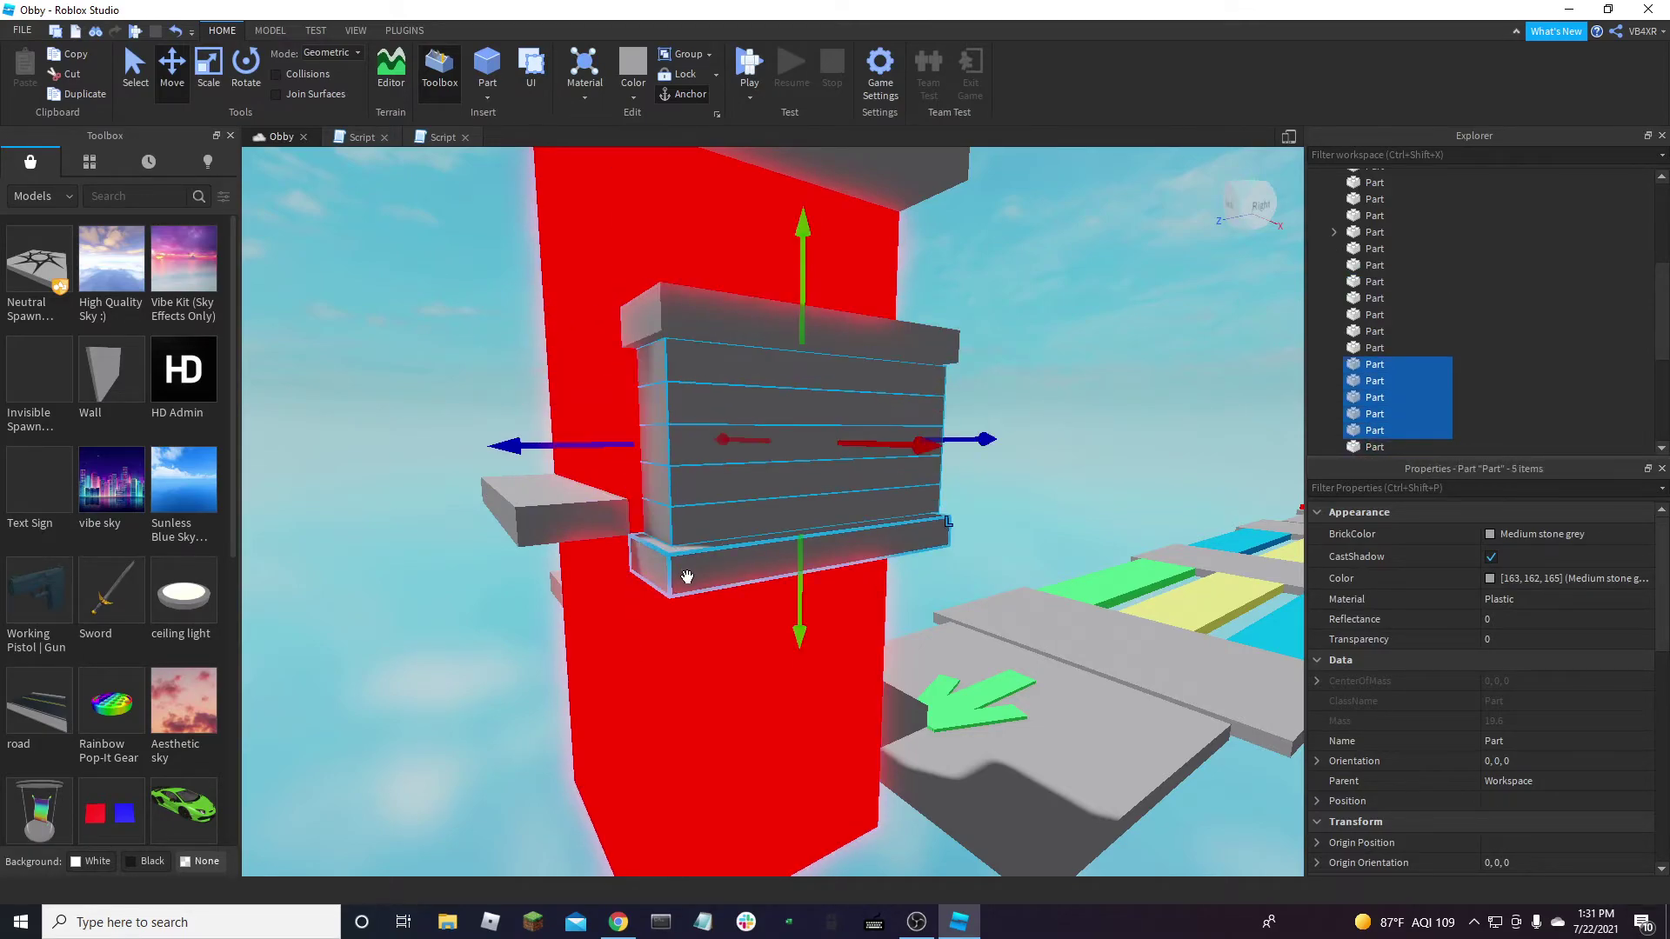
pyautogui.press('Delete')
# Stack eight copies of the upper front ledge directly on top of one another up the red block
pyautogui.scroll(-5, 687, 577)
pyautogui.moveTo(687, 576); pyautogui.dragTo(772, 558, button='right')
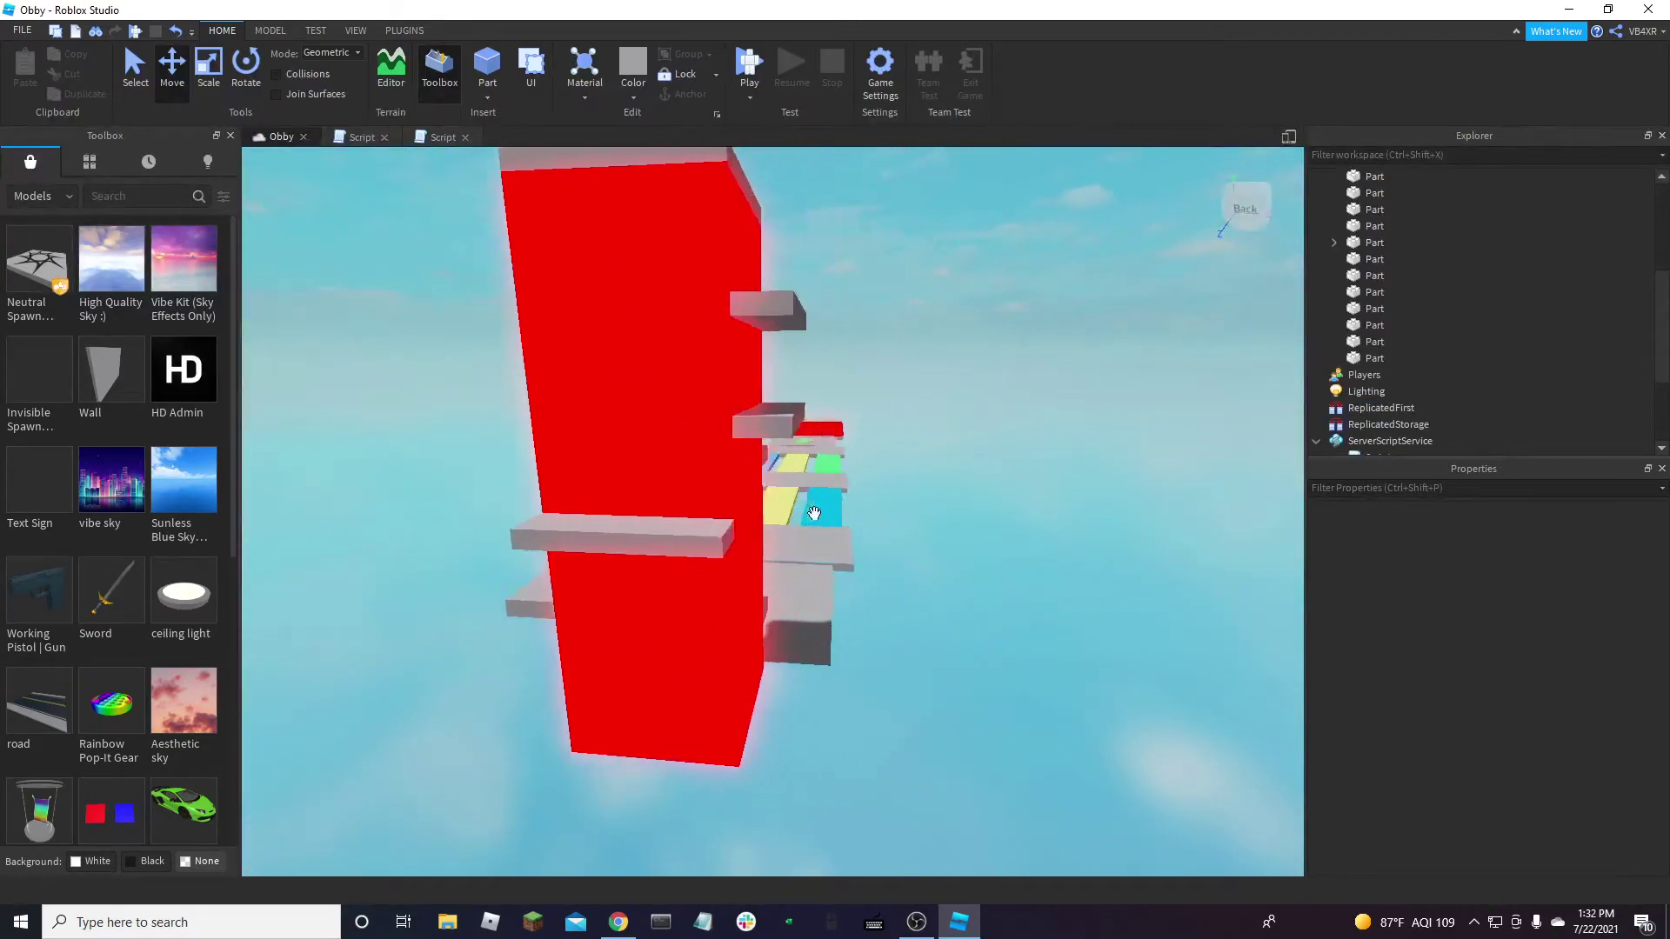
pyautogui.click(771, 558)
pyautogui.hotkey('ctrl', 'd')
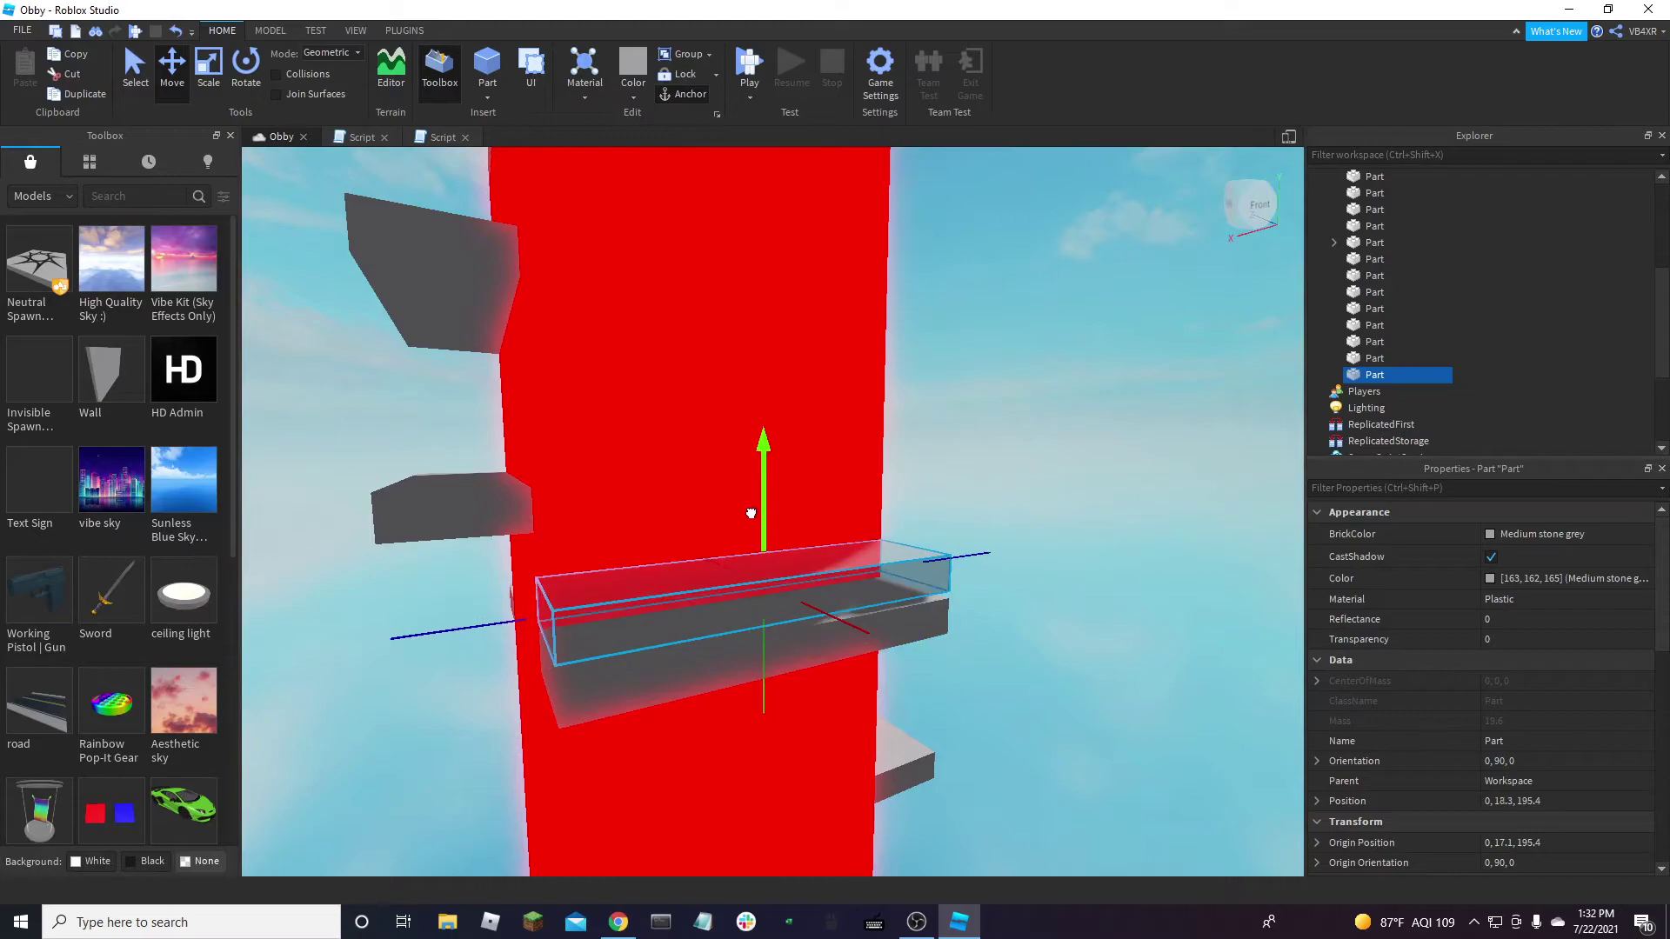
pyautogui.moveTo(759, 507); pyautogui.dragTo(763, 211)
pyautogui.hotkey('ctrl', 'd')
pyautogui.hotkey('ctrl', 'd')
pyautogui.hotkey('ctrl', 'd')
pyautogui.hotkey('ctrl', 'd')
pyautogui.hotkey('ctrl', 'd')
pyautogui.hotkey('ctrl', 'd')
# Delete the eight lower ledges of the front stack, keeping only the top one
pyautogui.keyDown('ctrl'); pyautogui.click(816, 339); pyautogui.keyUp('ctrl')
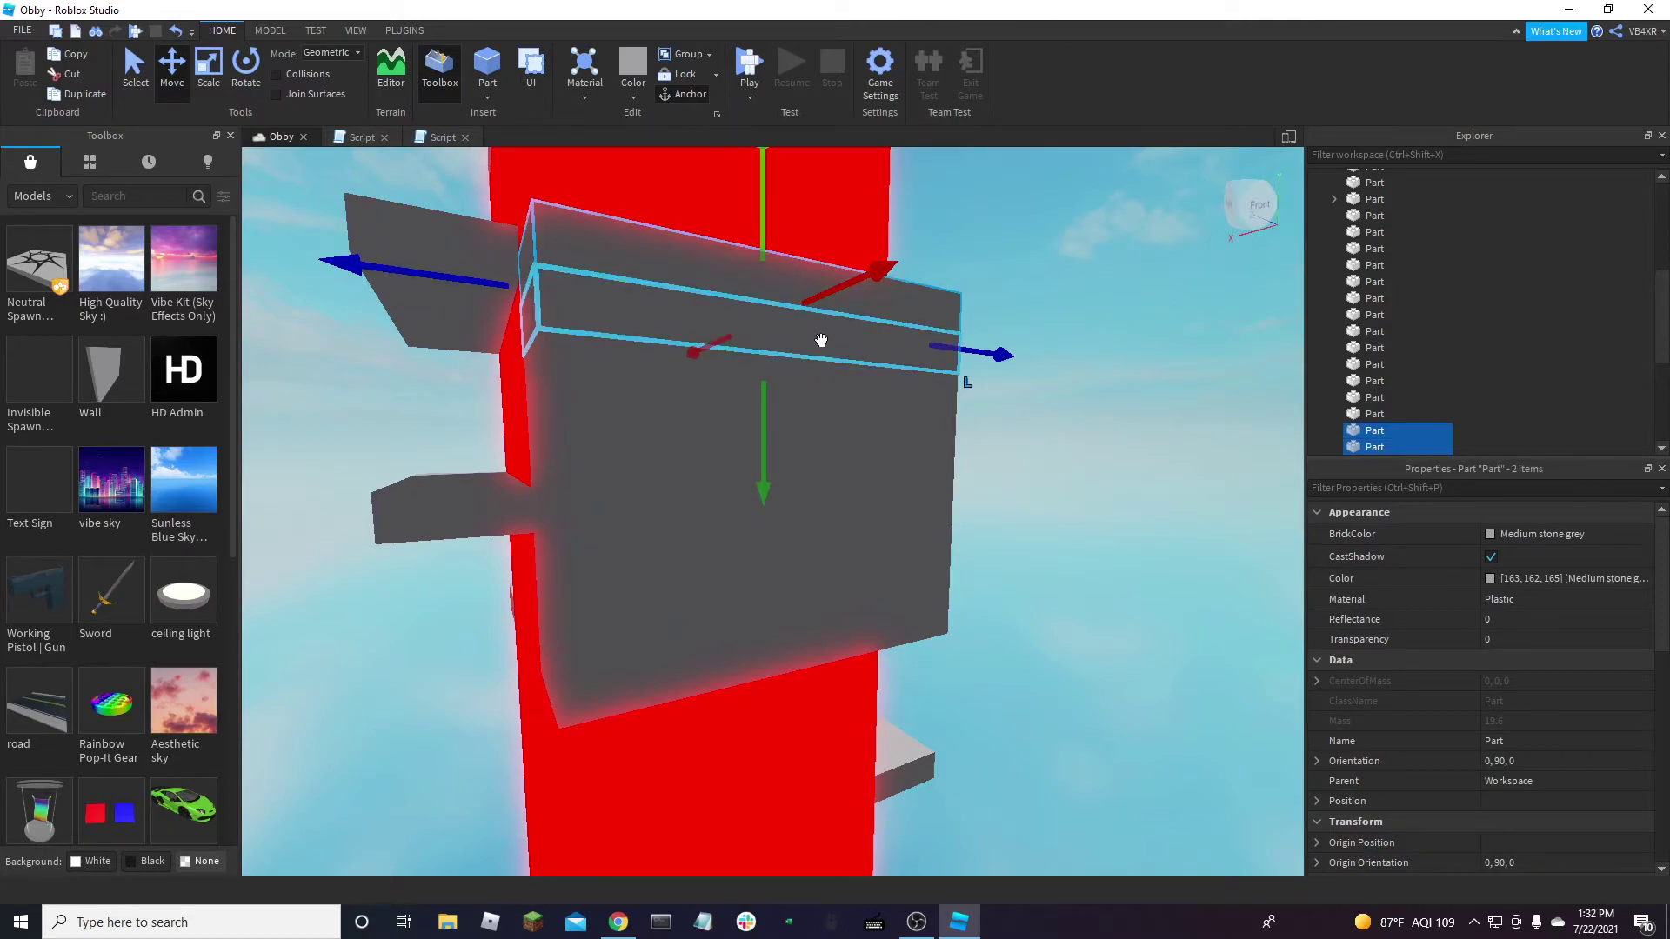
pyautogui.keyDown('ctrl'); pyautogui.click(827, 429); pyautogui.keyUp('ctrl')
pyautogui.keyDown('ctrl'); pyautogui.click(824, 479); pyautogui.keyUp('ctrl')
pyautogui.keyDown('ctrl'); pyautogui.click(835, 525); pyautogui.keyUp('ctrl')
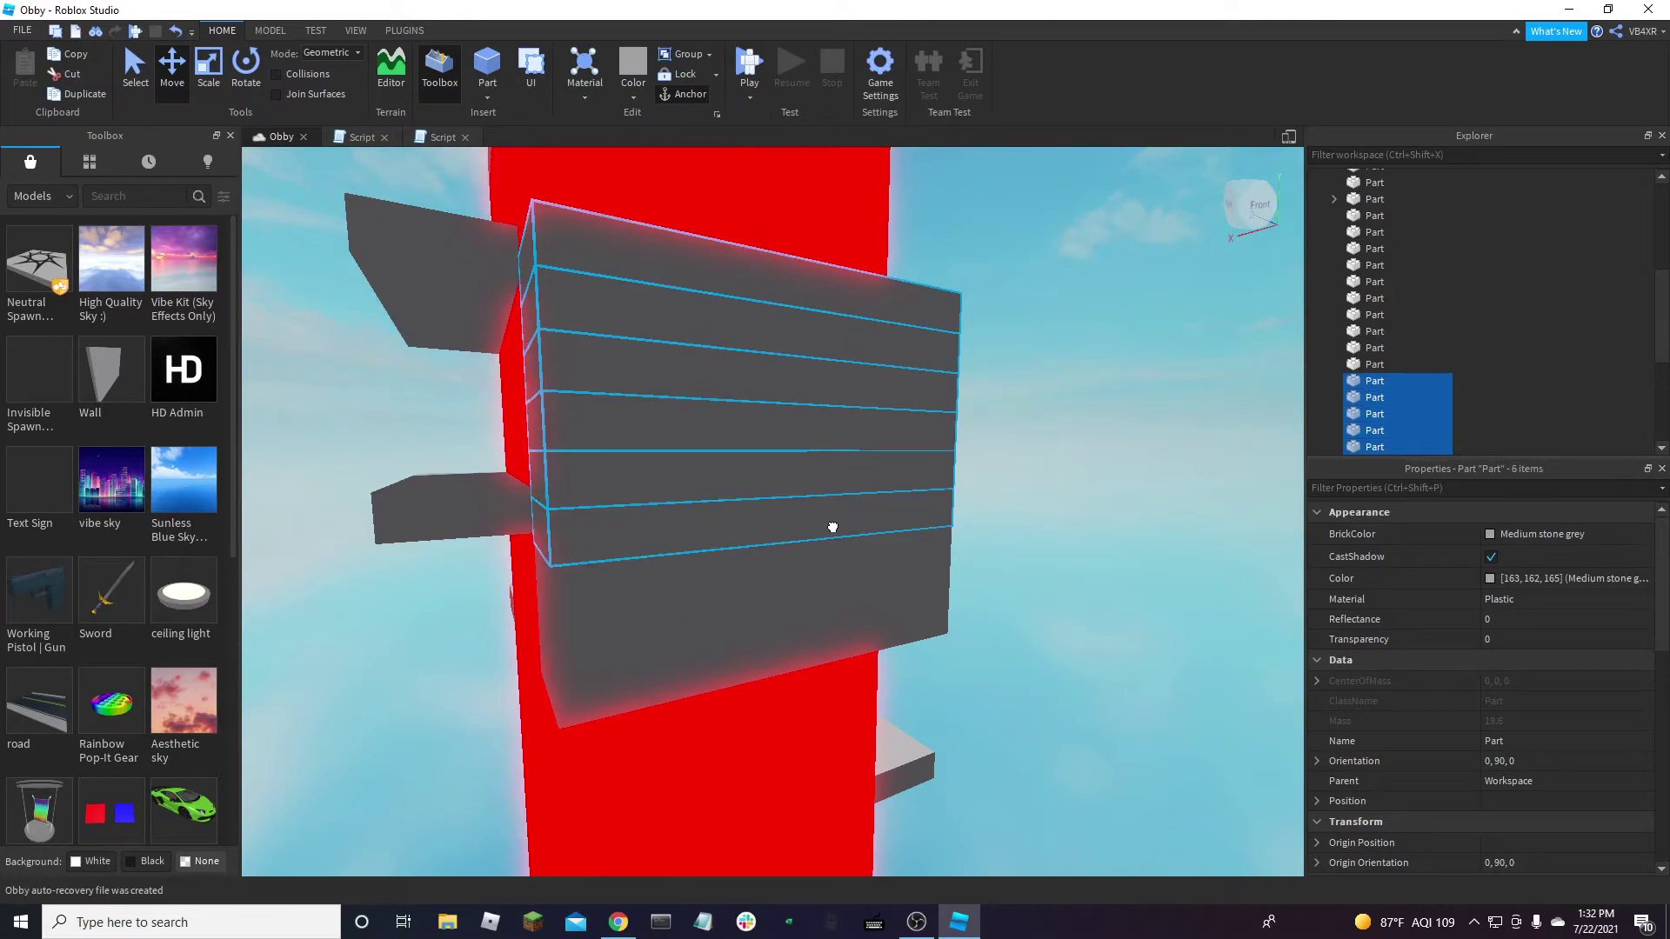
pyautogui.keyDown('ctrl'); pyautogui.click(839, 561); pyautogui.keyUp('ctrl')
pyautogui.keyDown('ctrl'); pyautogui.click(845, 596); pyautogui.keyUp('ctrl')
pyautogui.keyDown('ctrl'); pyautogui.click(930, 303); pyautogui.keyUp('ctrl')
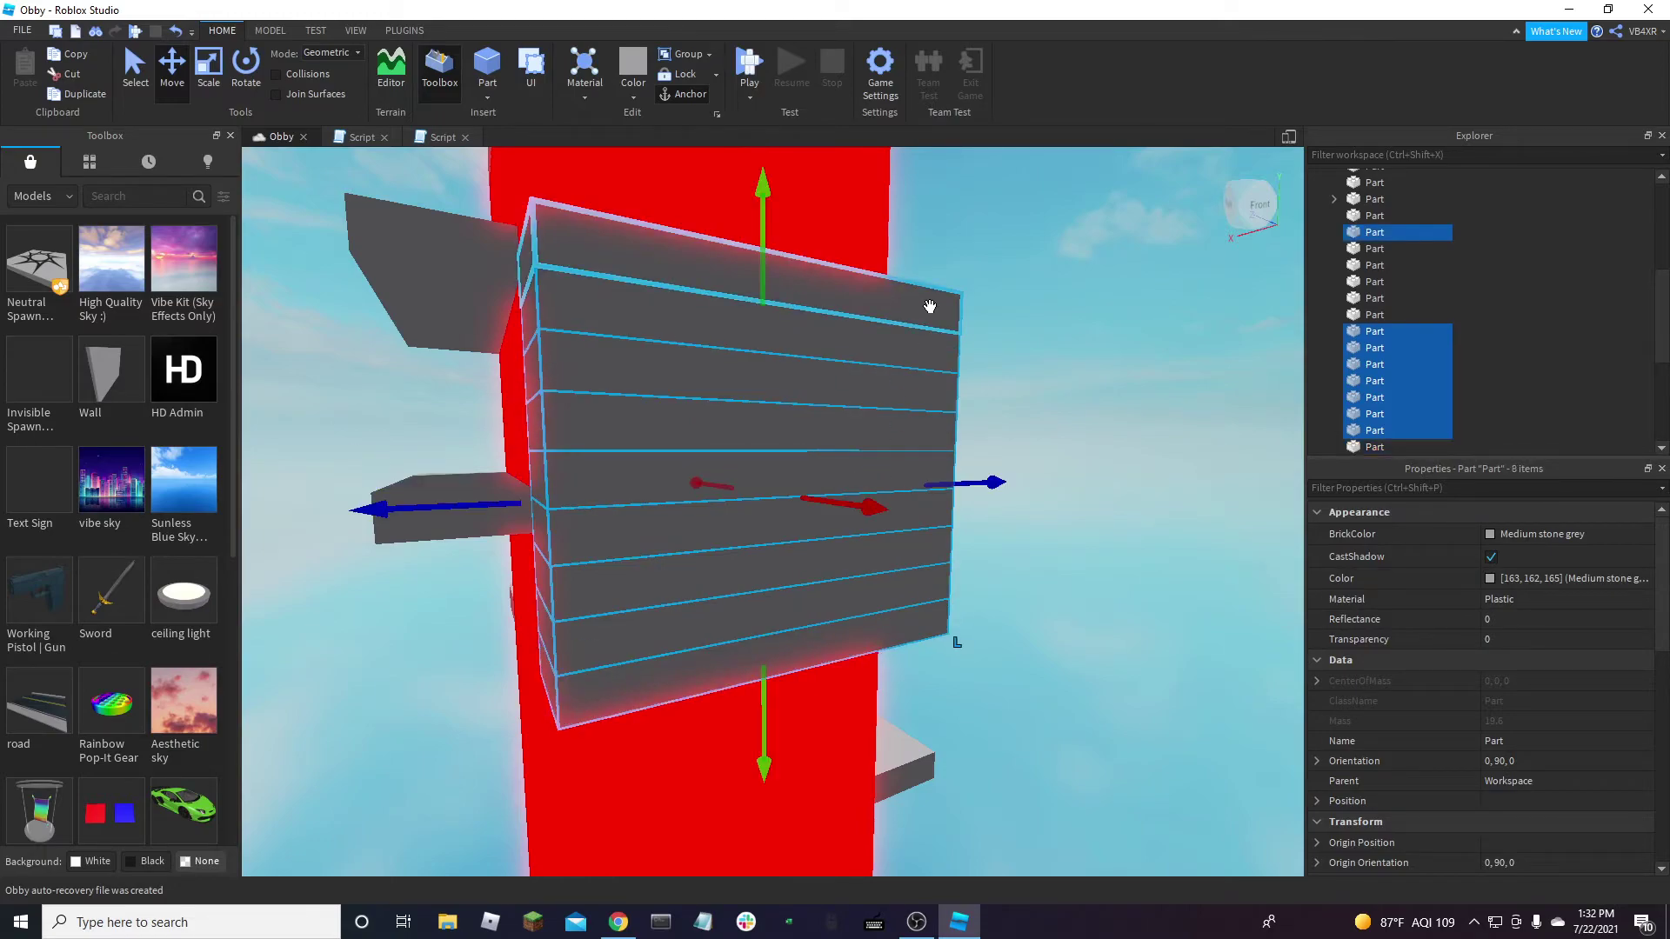
pyautogui.press('Delete')
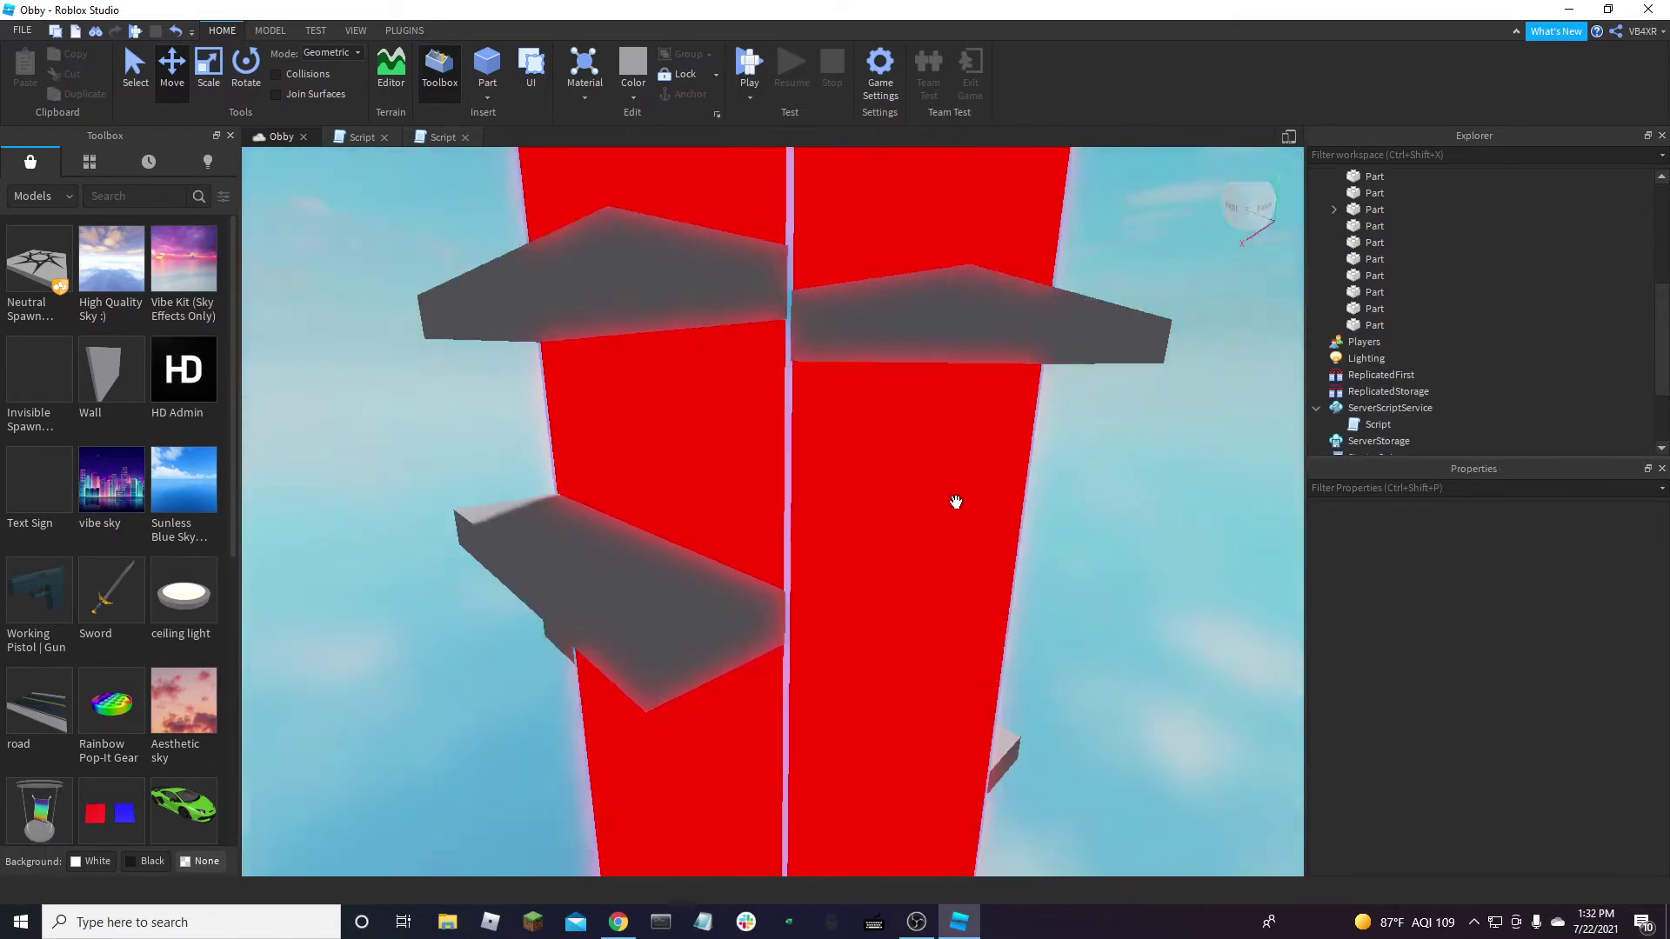
# Move the ledge at 6.4, 25.7, 201.8 across the red block to X -6.4 and raise it to height 30.3
pyautogui.moveTo(956, 502); pyautogui.dragTo(842, 466, button='right')
pyautogui.click(855, 474)
pyautogui.moveTo(943, 455); pyautogui.dragTo(897, 434)
pyautogui.press('d')
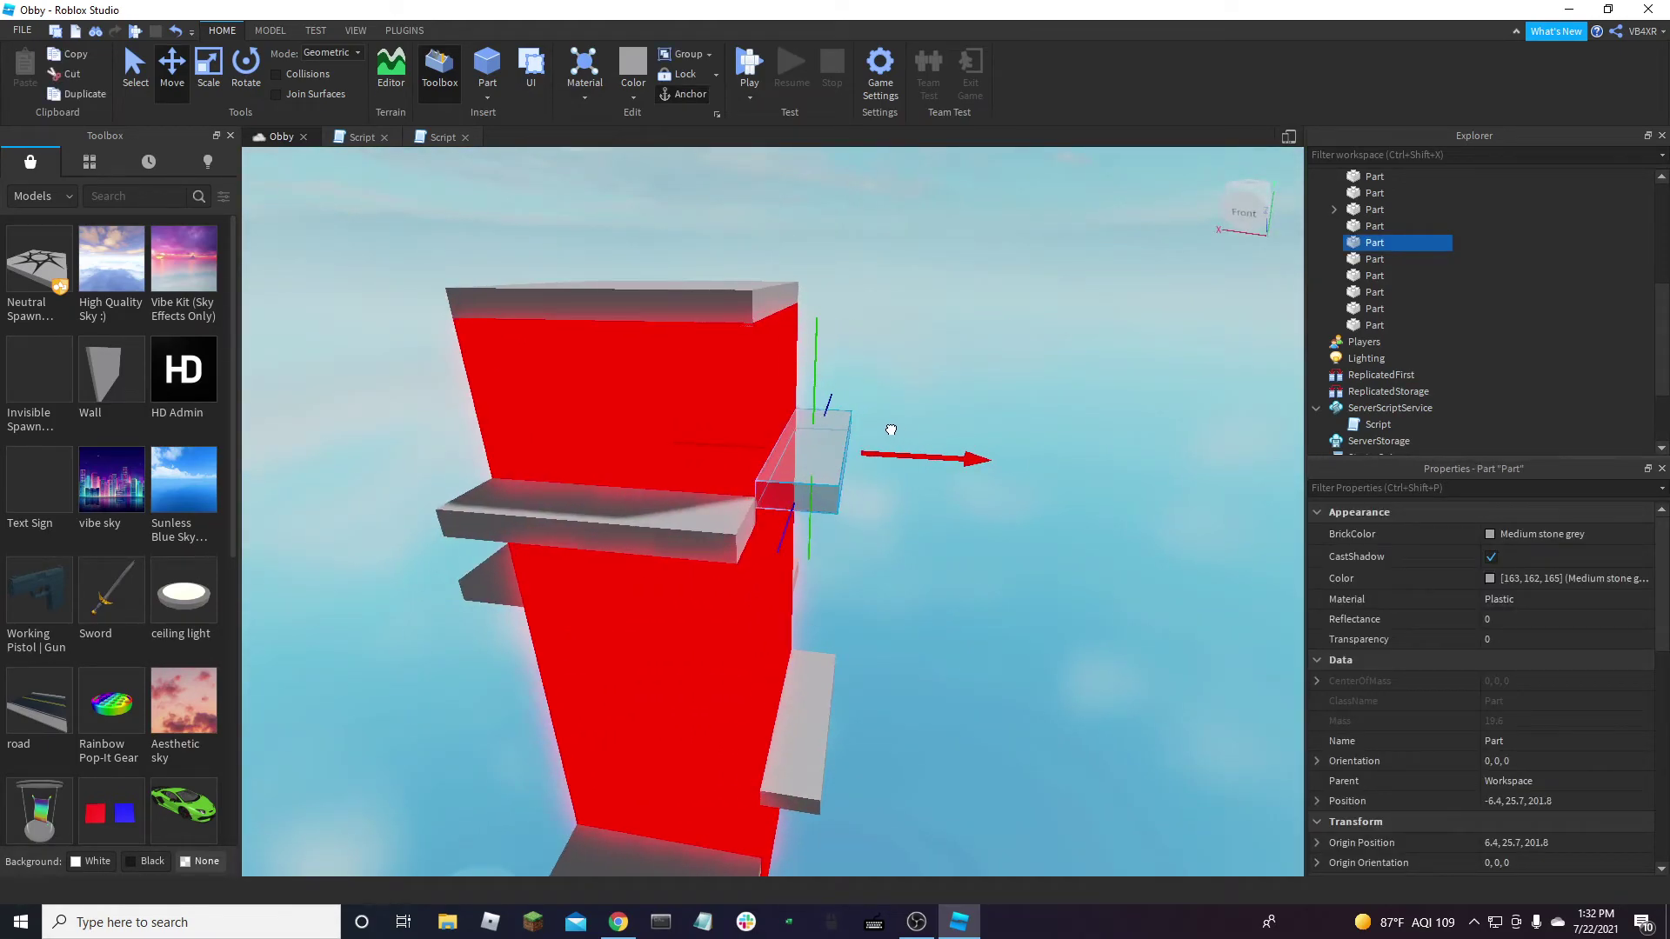
pyautogui.scroll(4, 891, 430)
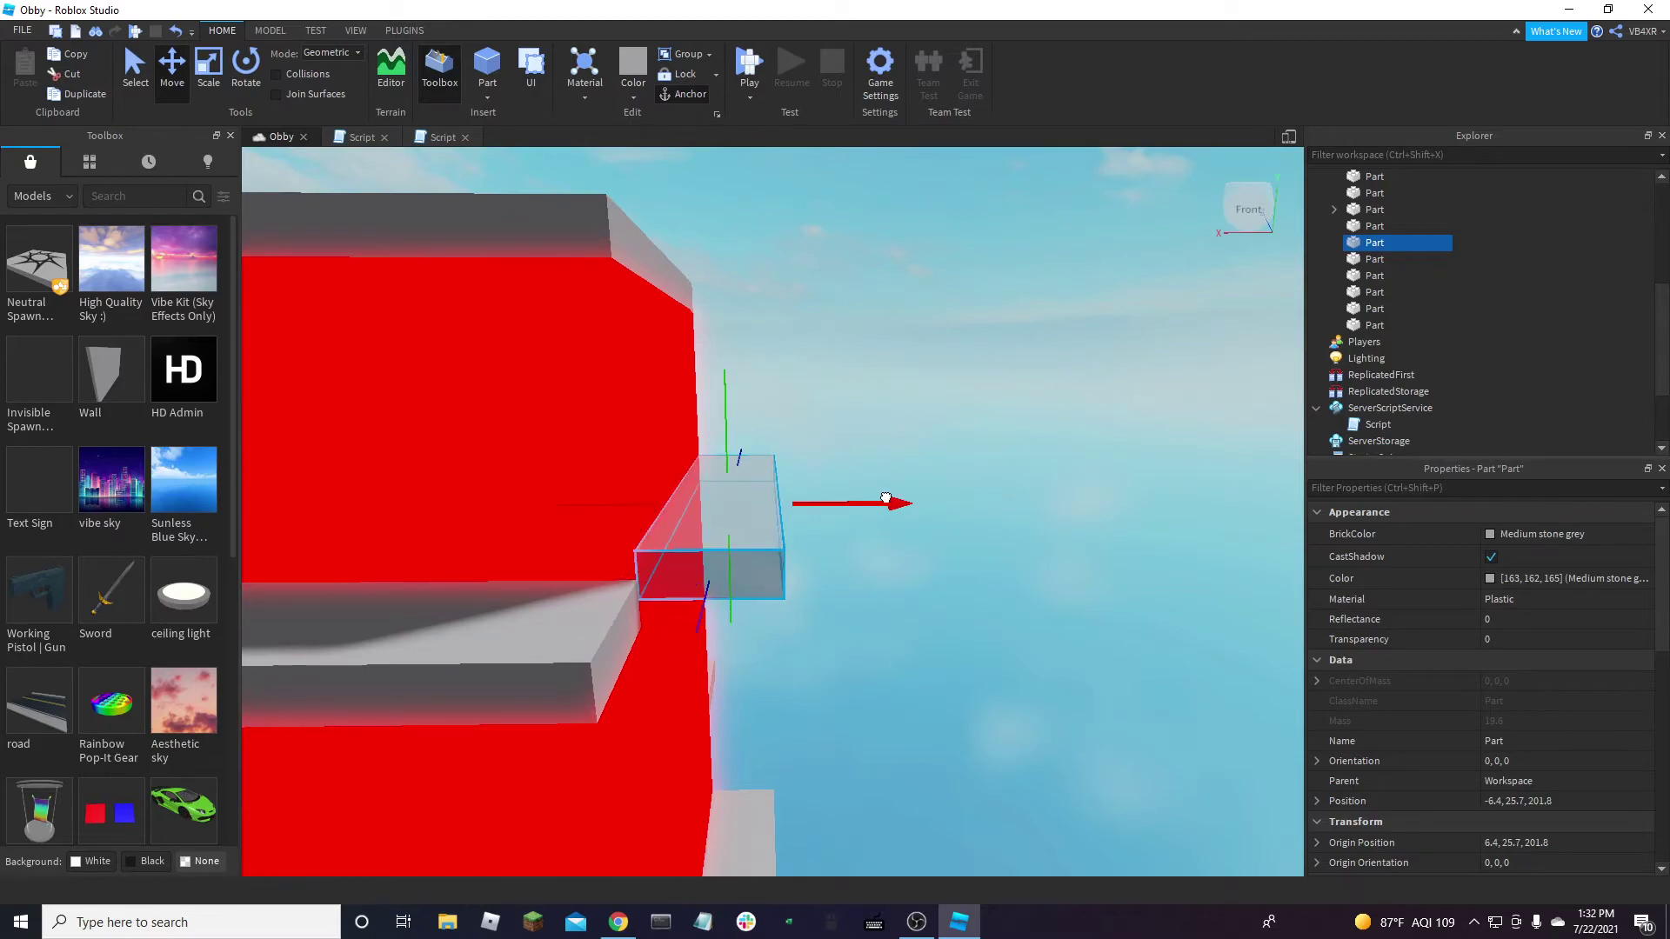
pyautogui.moveTo(725, 393); pyautogui.dragTo(721, 233)
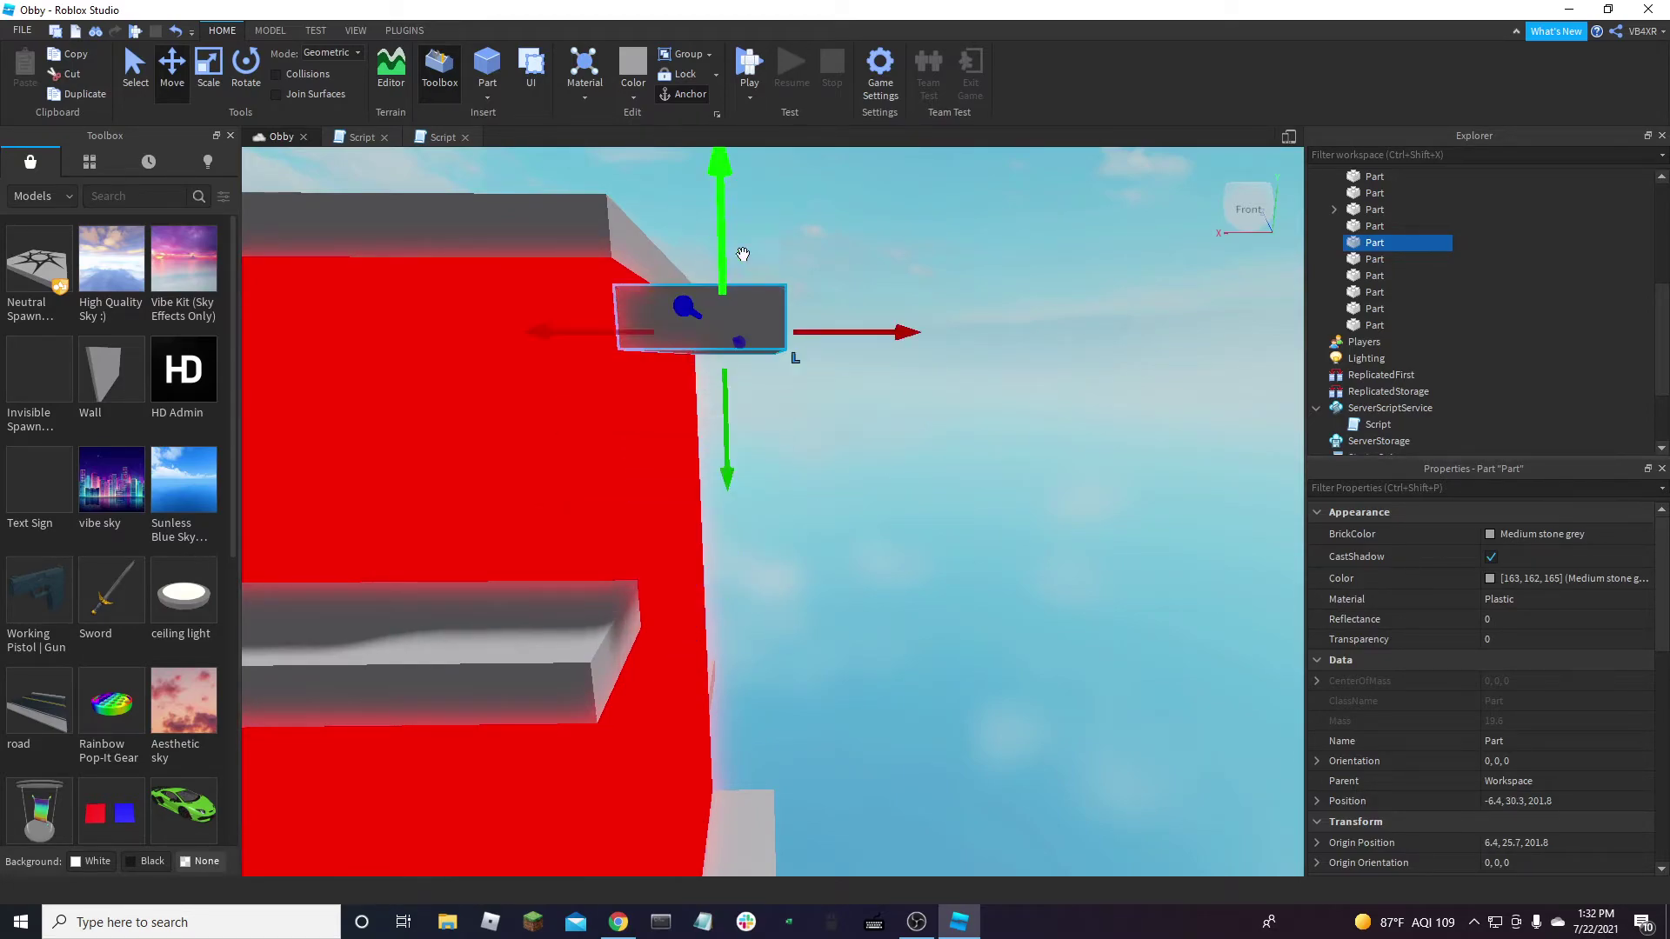
pyautogui.scroll(-3, 724, 239)
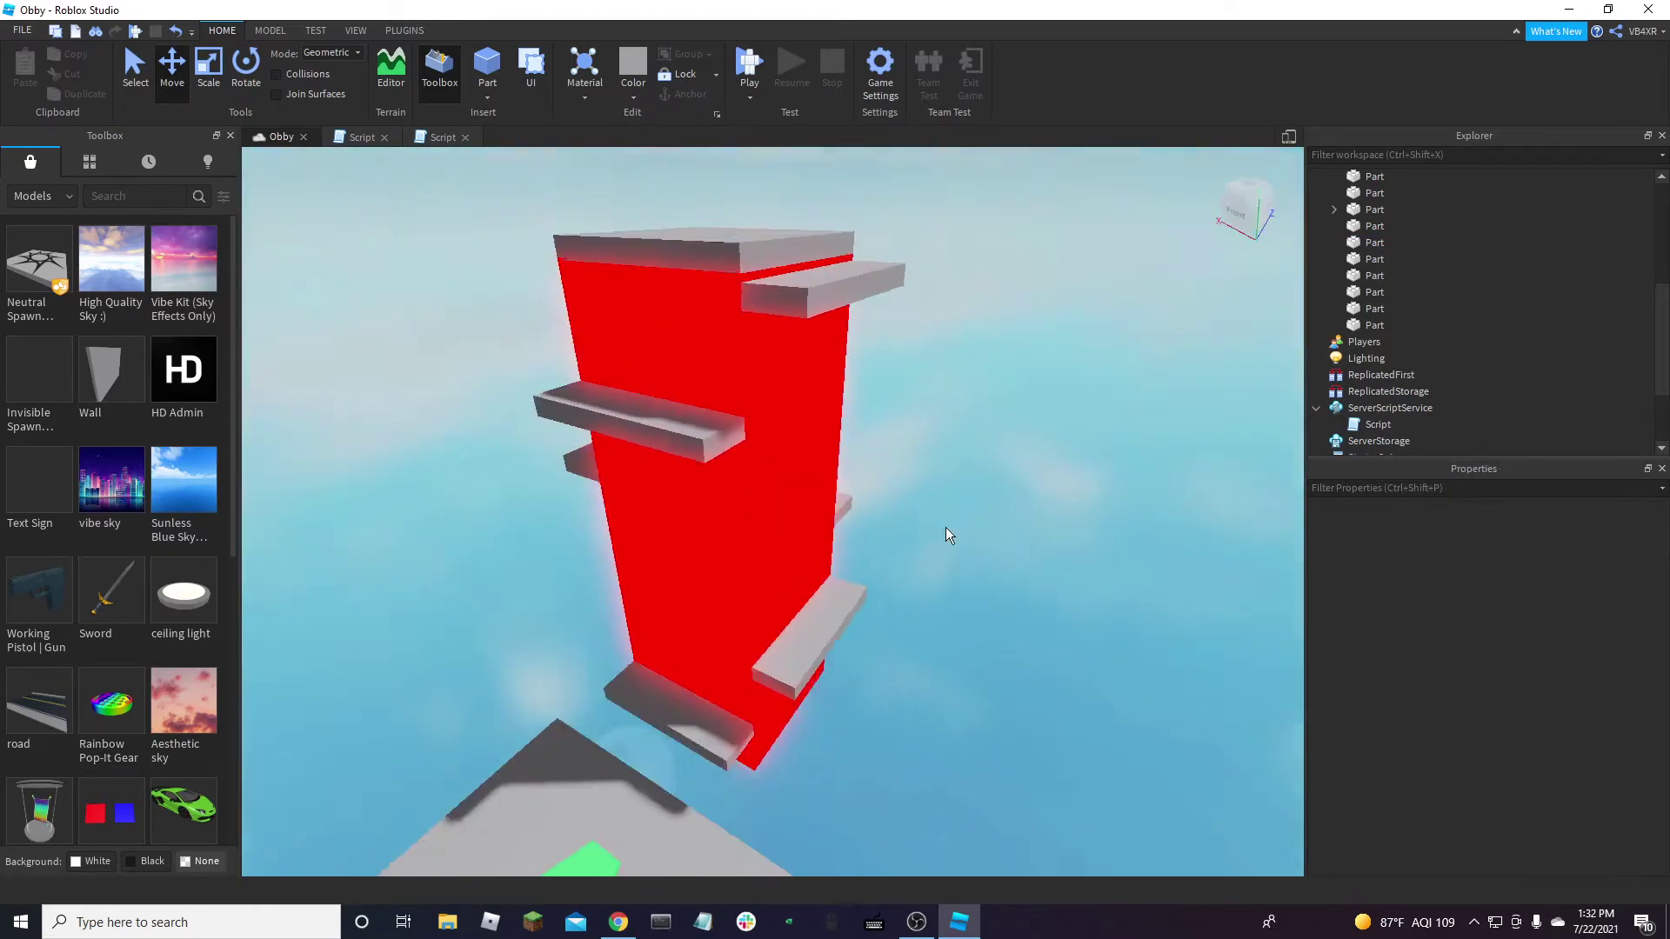
# Duplicate checkpoint 3 with its green arrow and rotate the copy 180 degrees
pyautogui.press('d')
pyautogui.moveTo(947, 527); pyautogui.dragTo(905, 443, button='right')
pyautogui.press('w')
pyautogui.press('a')
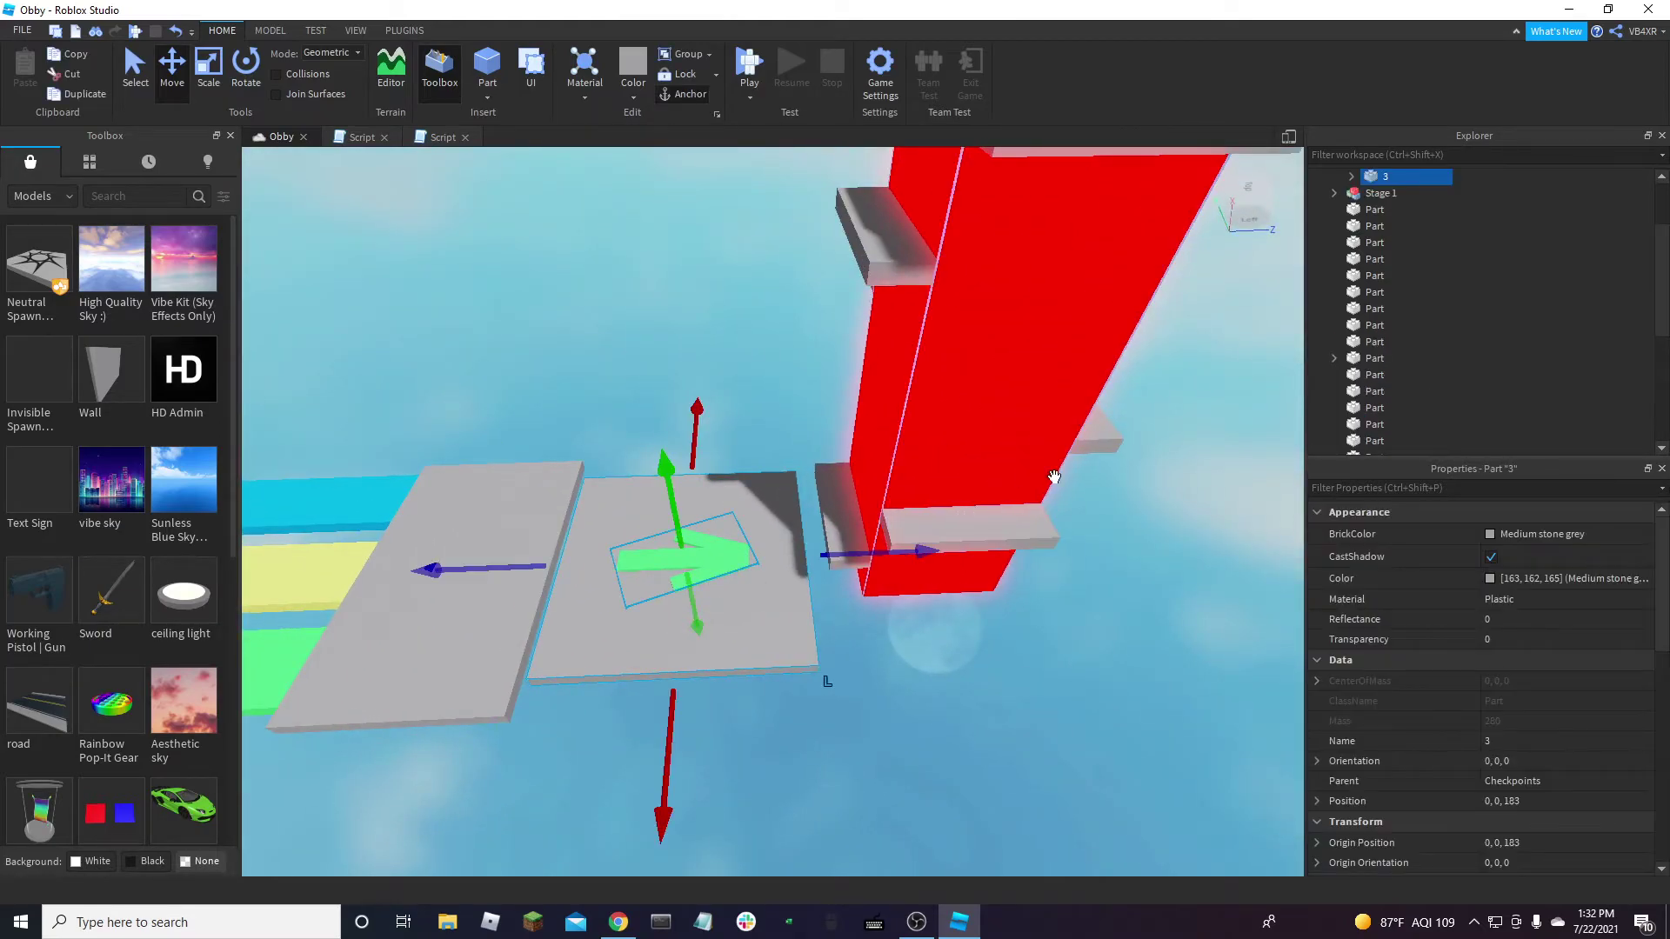
pyautogui.press('a')
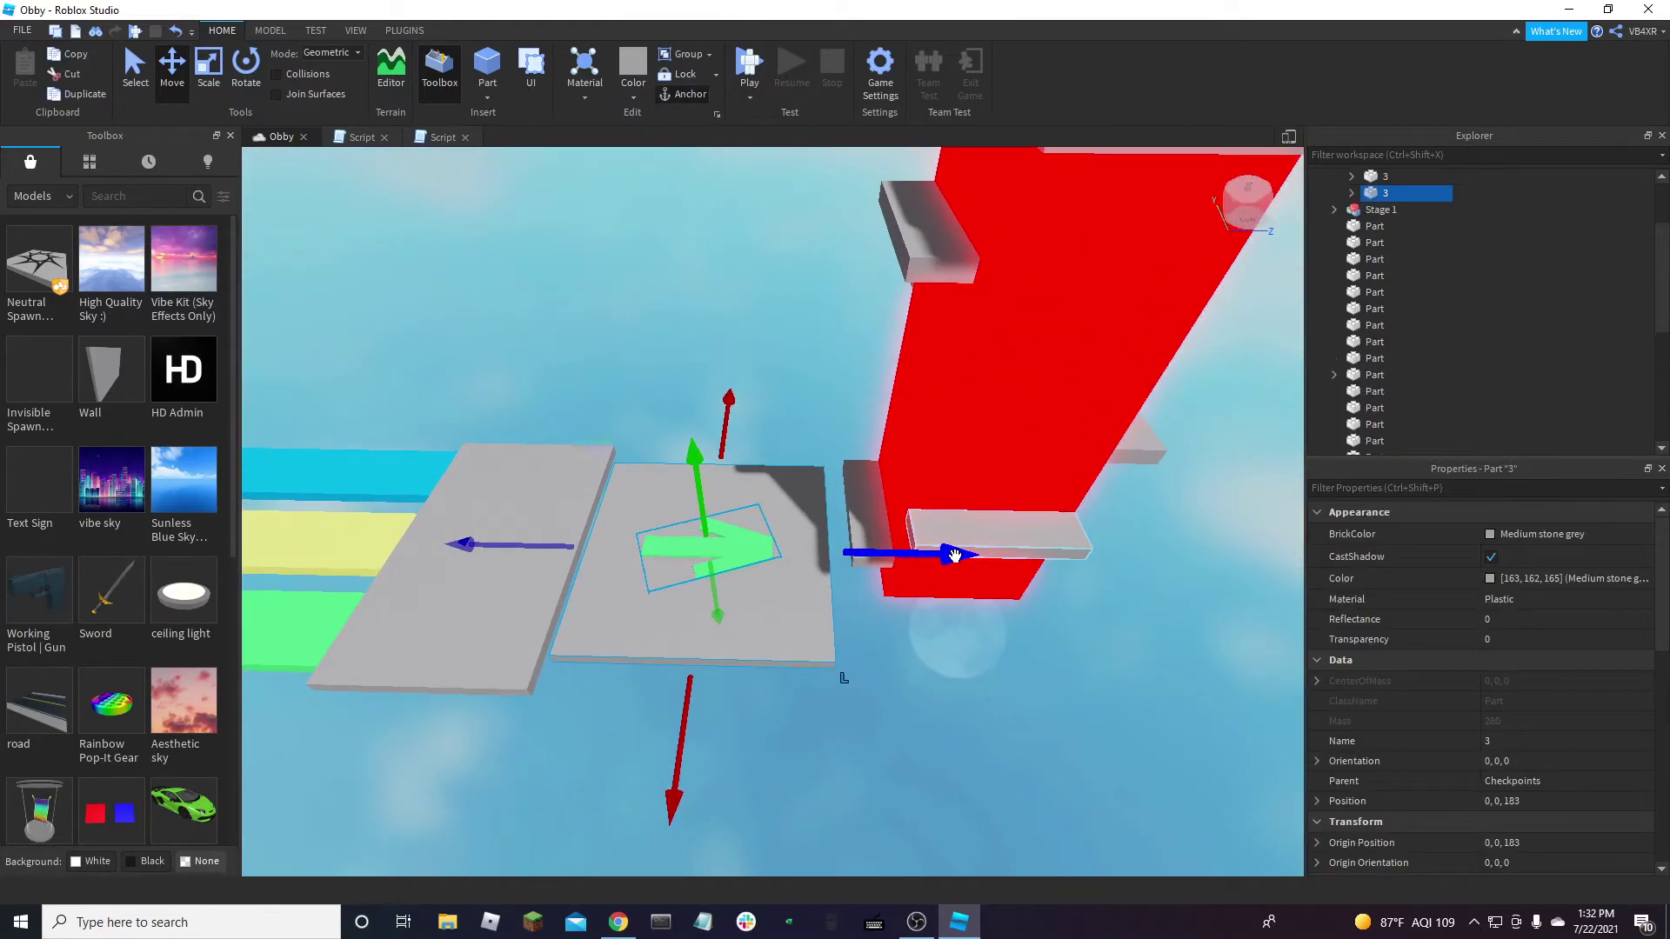
pyautogui.hotkey('ctrl', 'r')
pyautogui.hotkey('ctrl', 'r')
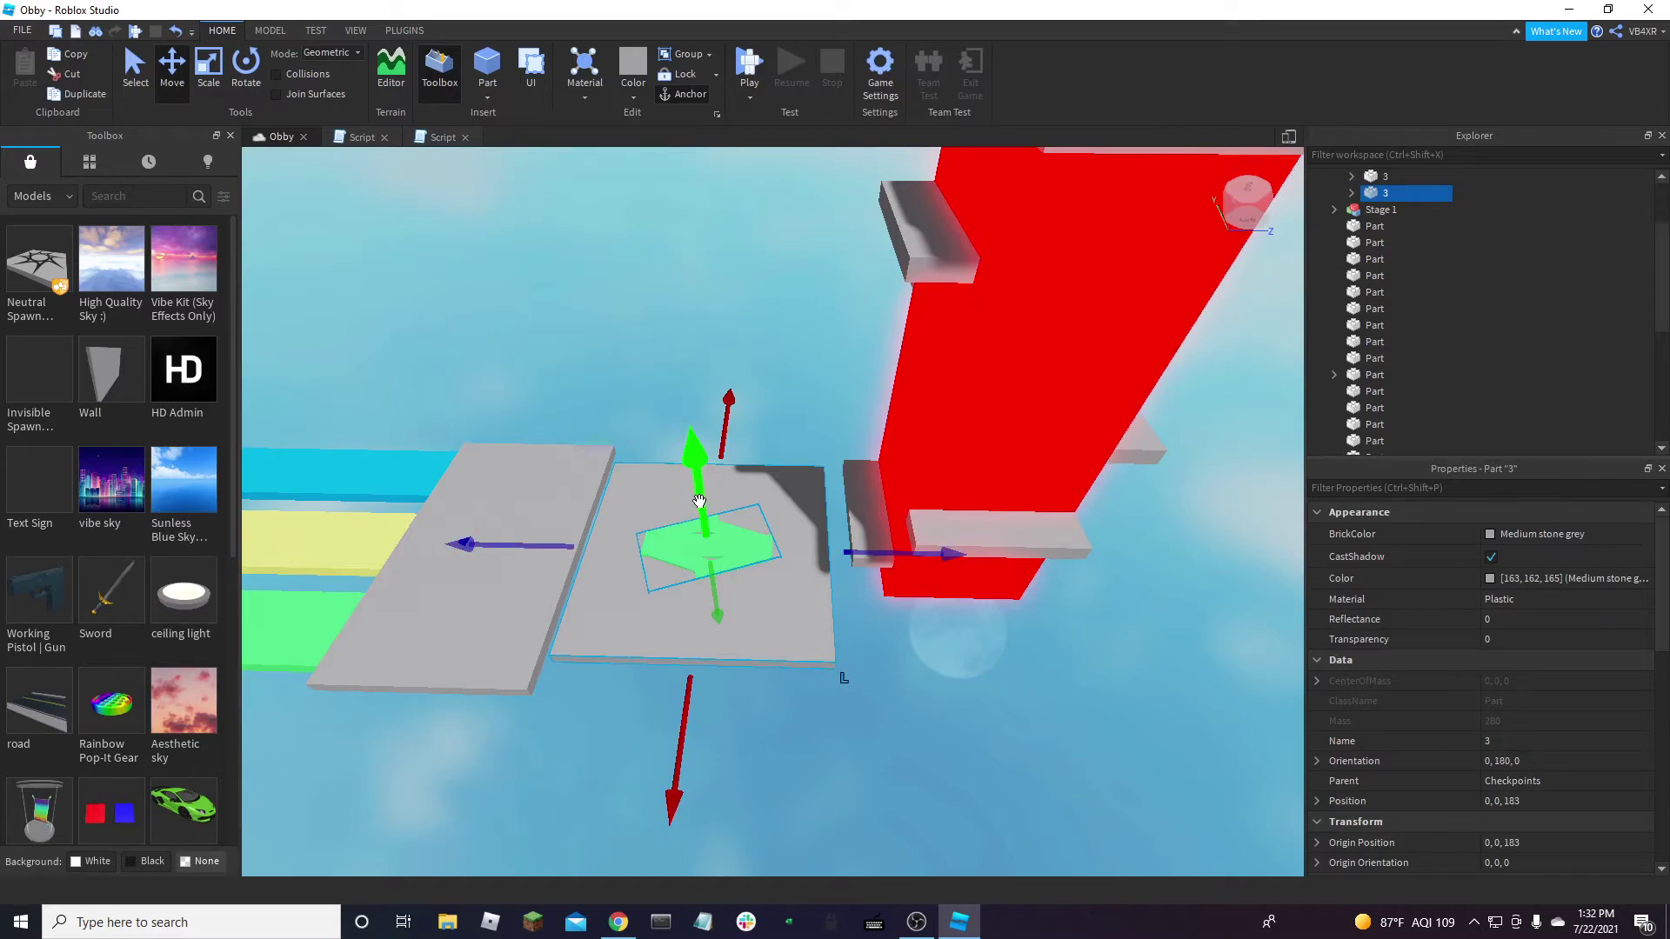
# Raise the rotated checkpoint copy to height 31.6, near the level of the red block's top platform
pyautogui.scroll(-3, 688, 483)
pyautogui.moveTo(687, 483); pyautogui.dragTo(704, 322)
pyautogui.scroll(10, 954, 686)
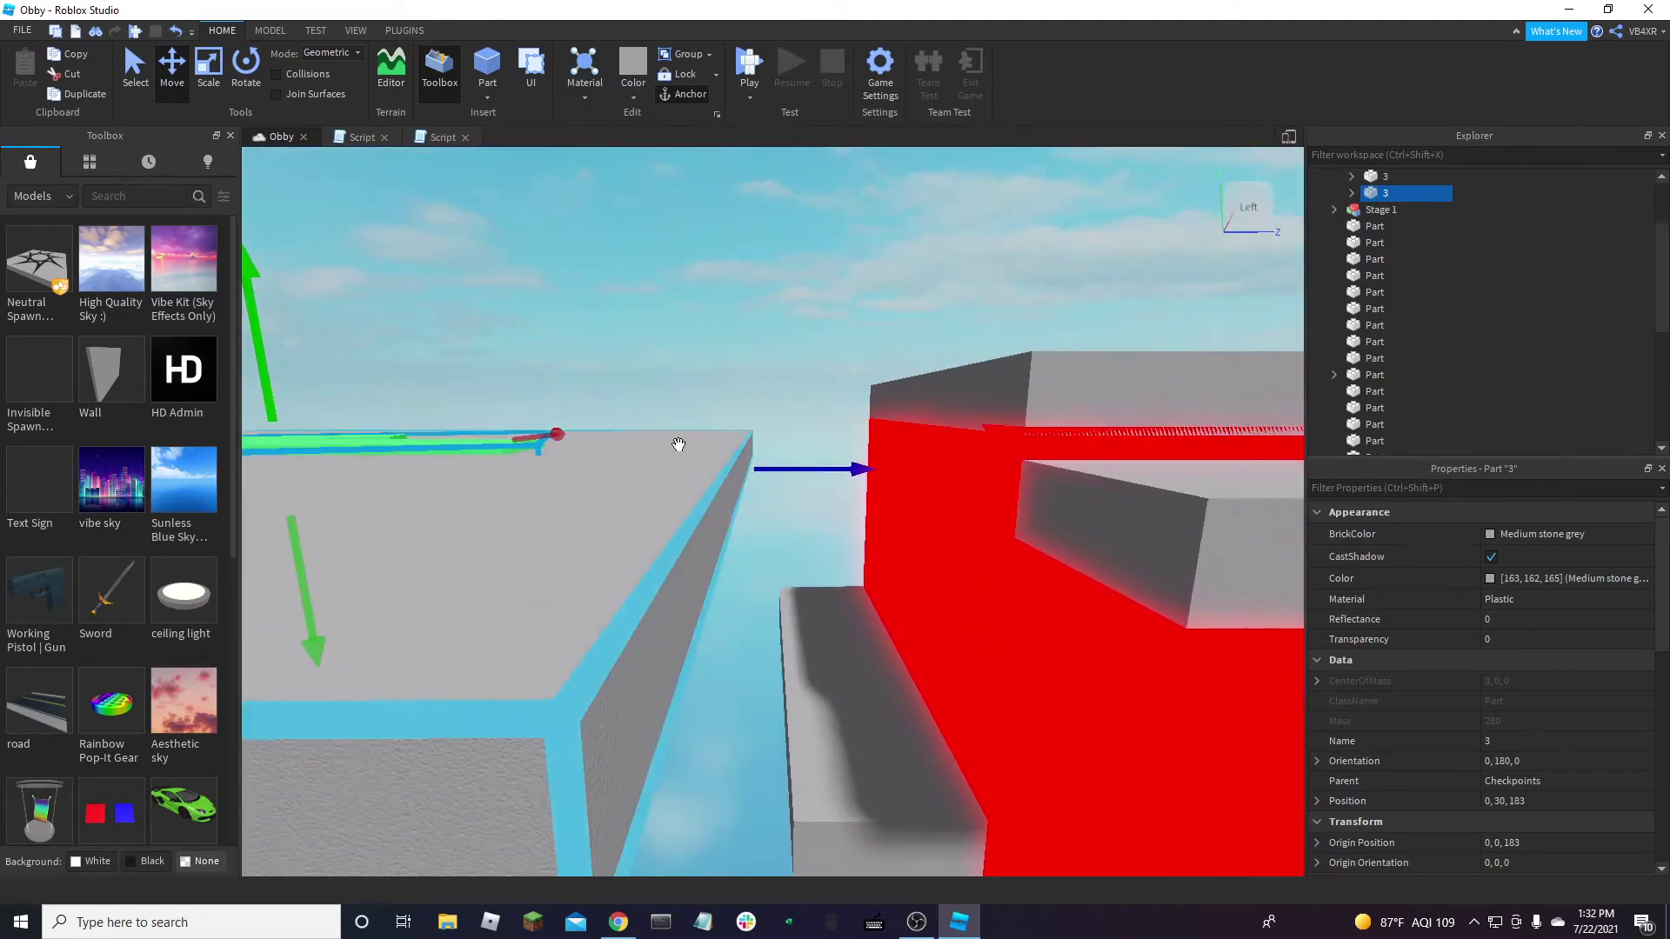
pyautogui.scroll(-3, 678, 445)
pyautogui.moveTo(421, 373); pyautogui.dragTo(430, 333)
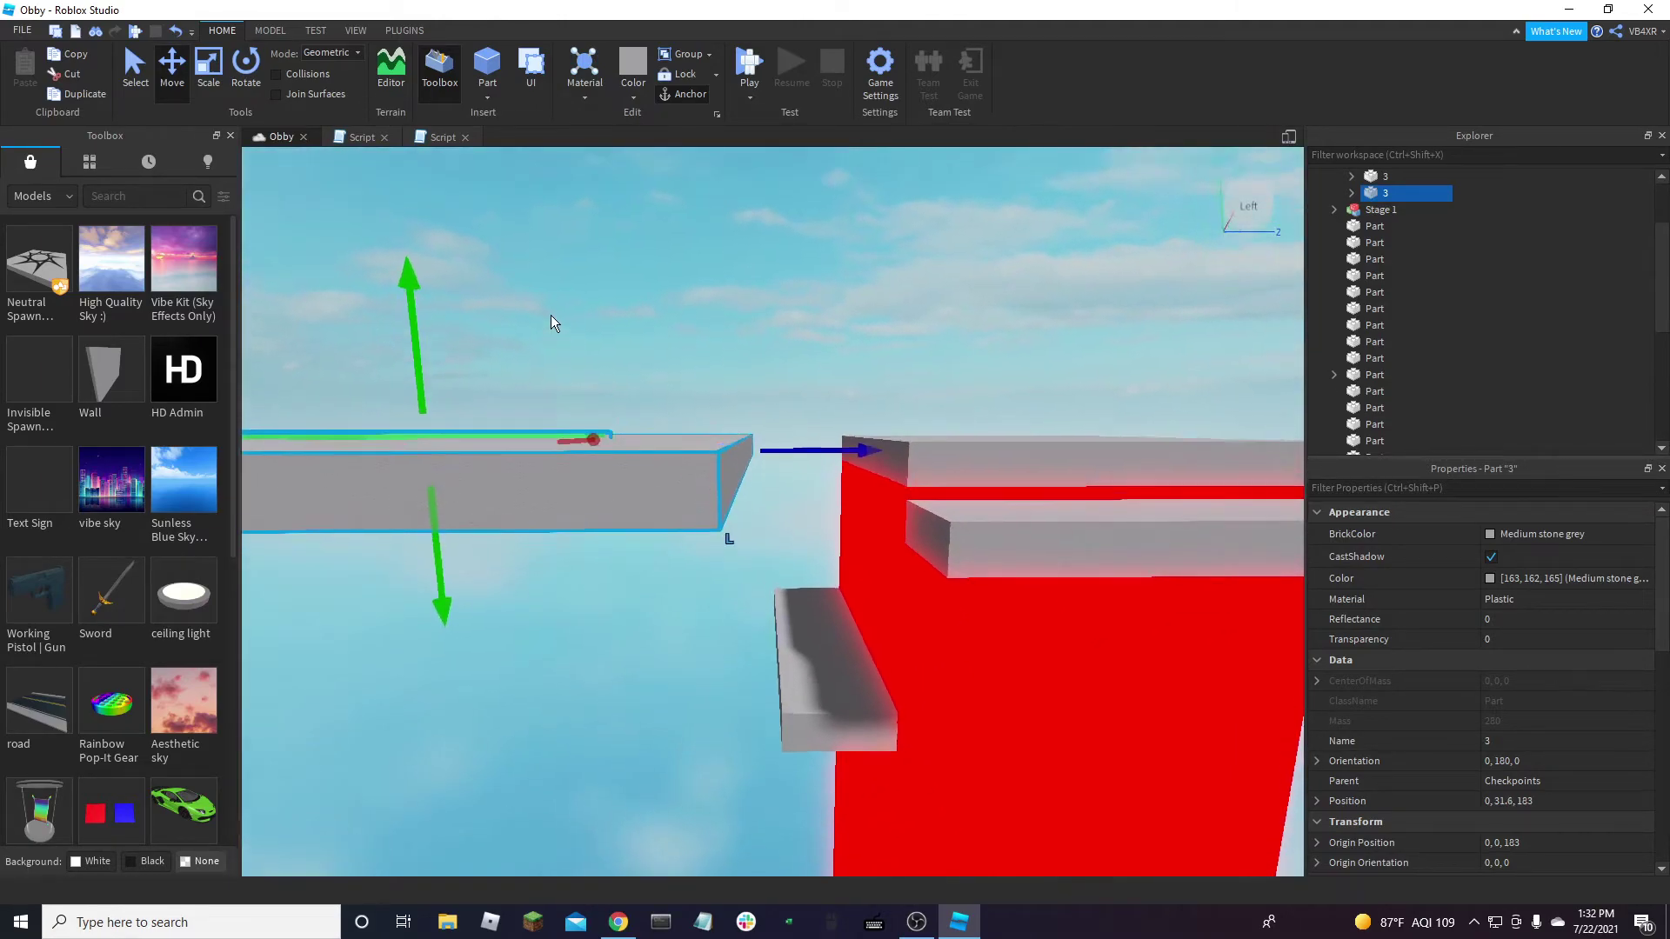
pyautogui.click(551, 321)
pyautogui.moveTo(552, 331); pyautogui.dragTo(608, 360, button='right')
pyautogui.scroll(-5, 608, 361)
pyautogui.scroll(-5, 608, 361)
pyautogui.moveTo(715, 436); pyautogui.dragTo(824, 566, button='right')
pyautogui.scroll(-3, 823, 567)
pyautogui.scroll(6, 824, 573)
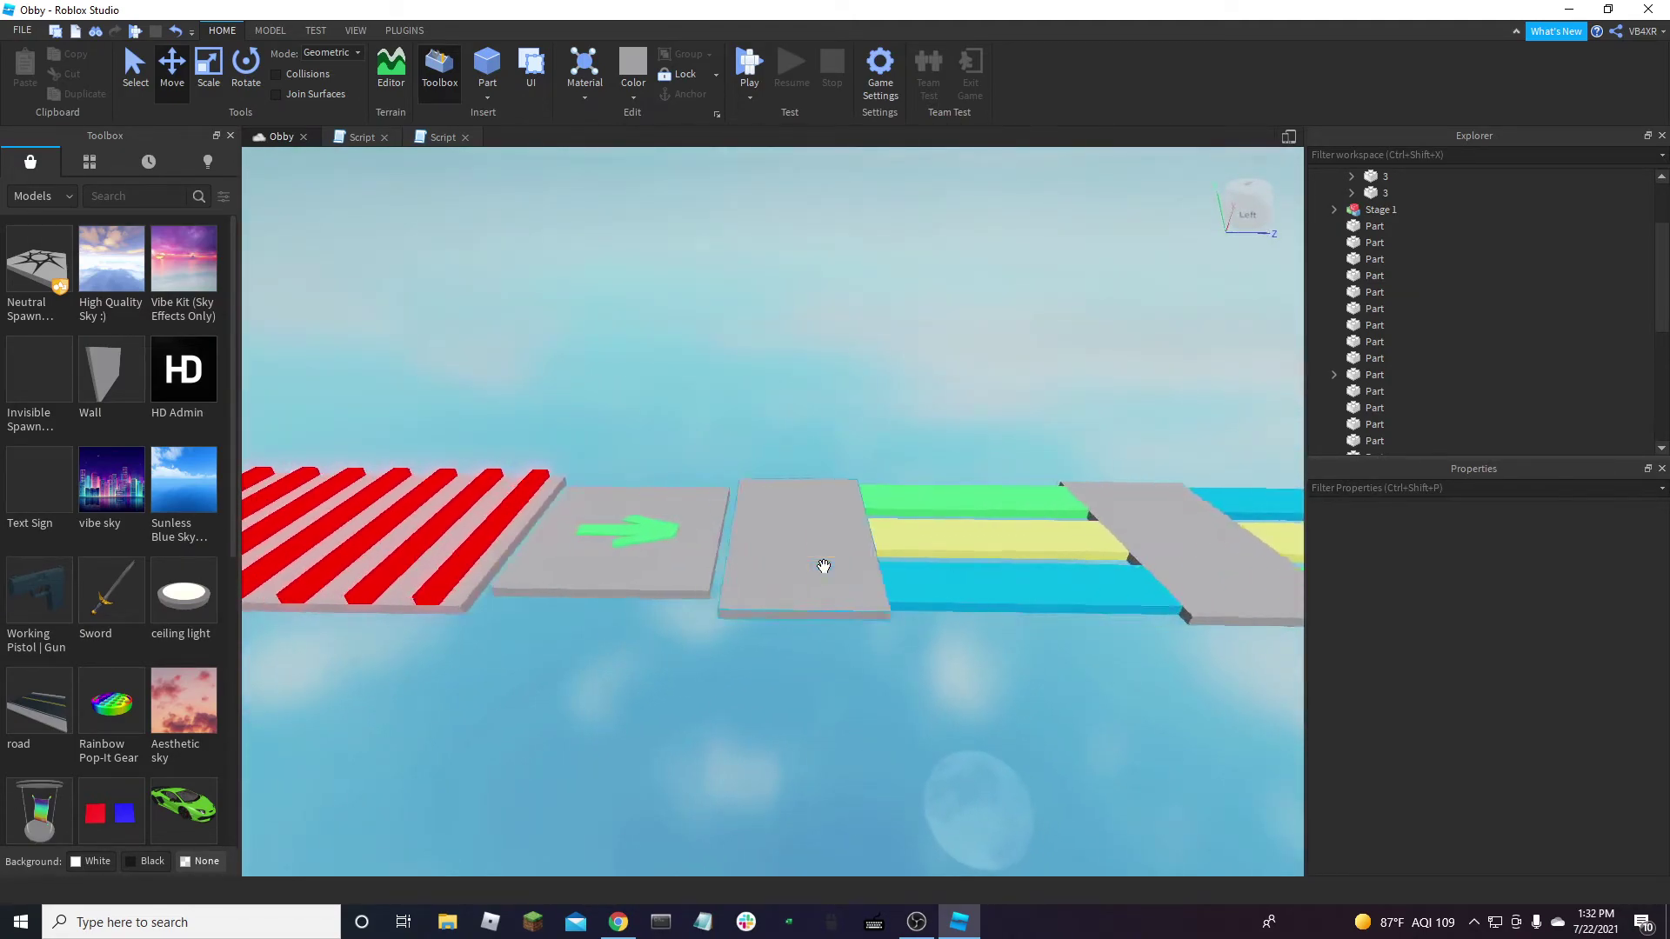
pyautogui.press('a')
pyautogui.click(708, 566)
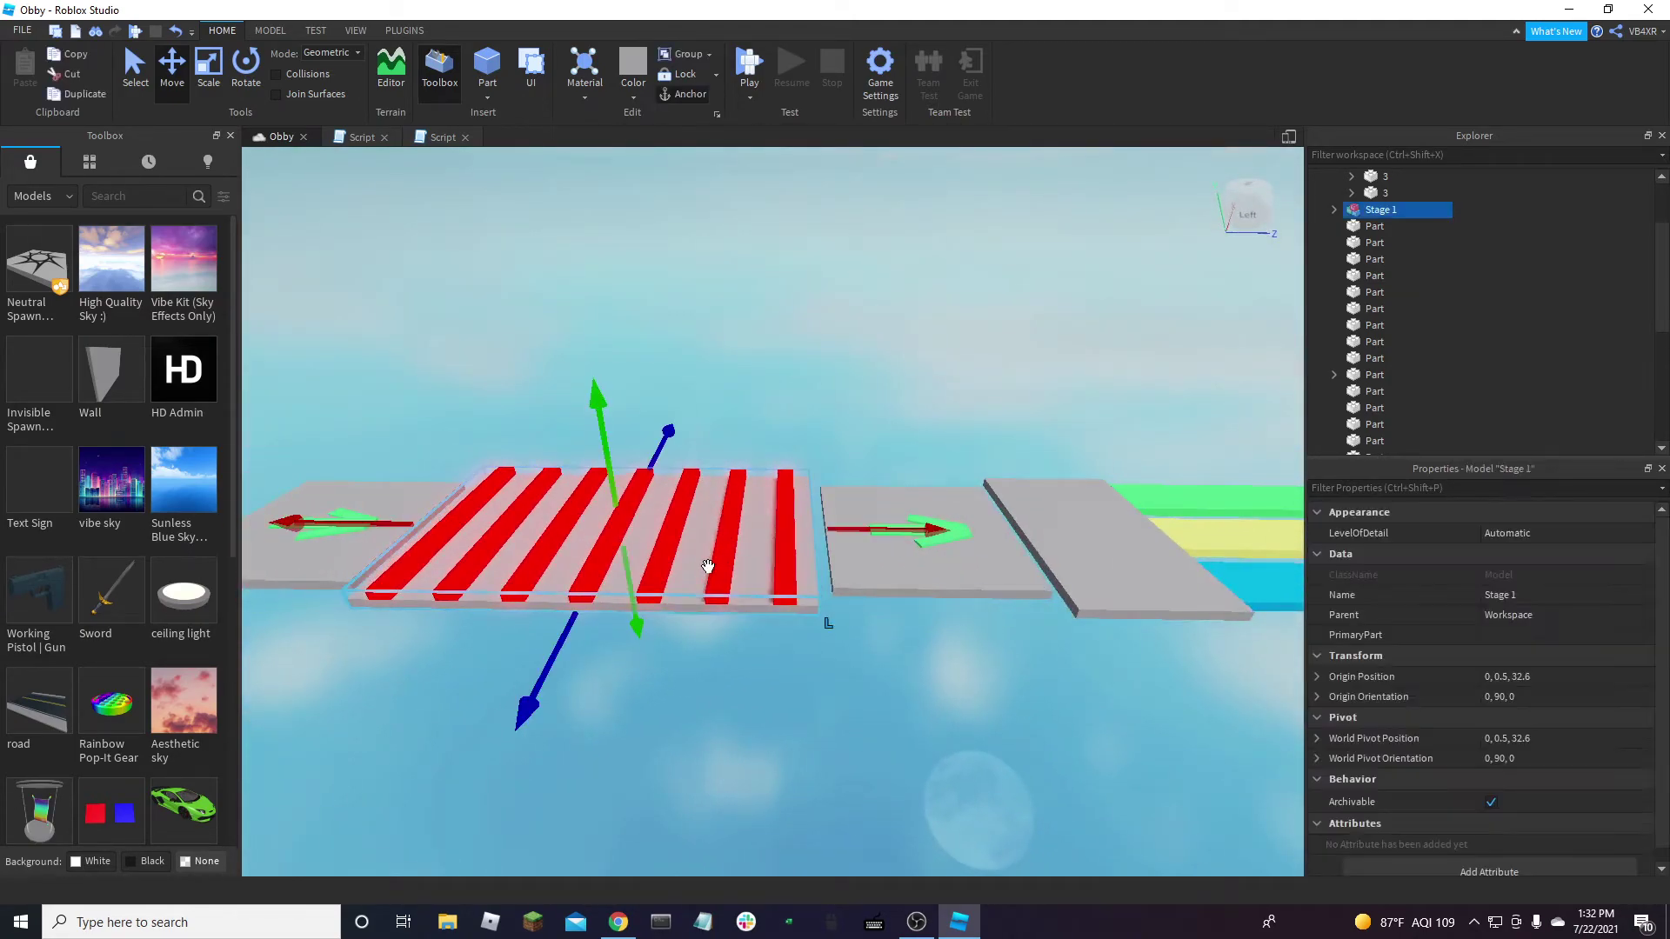
pyautogui.press('d')
pyautogui.moveTo(893, 529); pyautogui.dragTo(913, 578)
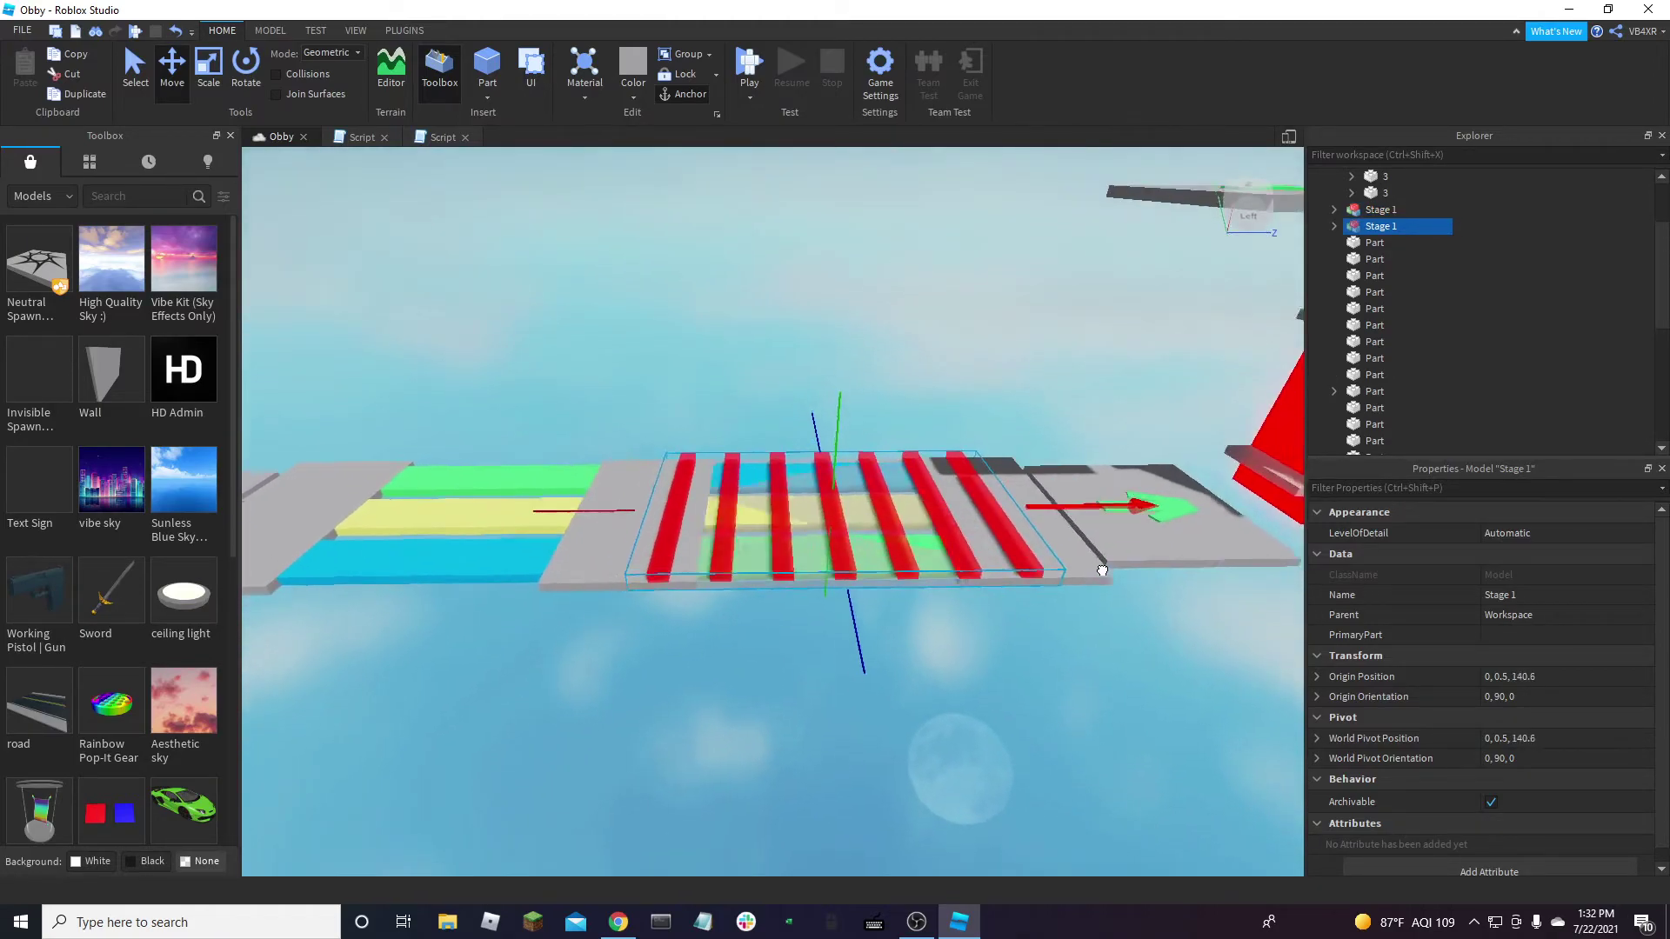
pyautogui.press('s')
pyautogui.moveTo(734, 403); pyautogui.dragTo(765, 166)
pyautogui.press('w')
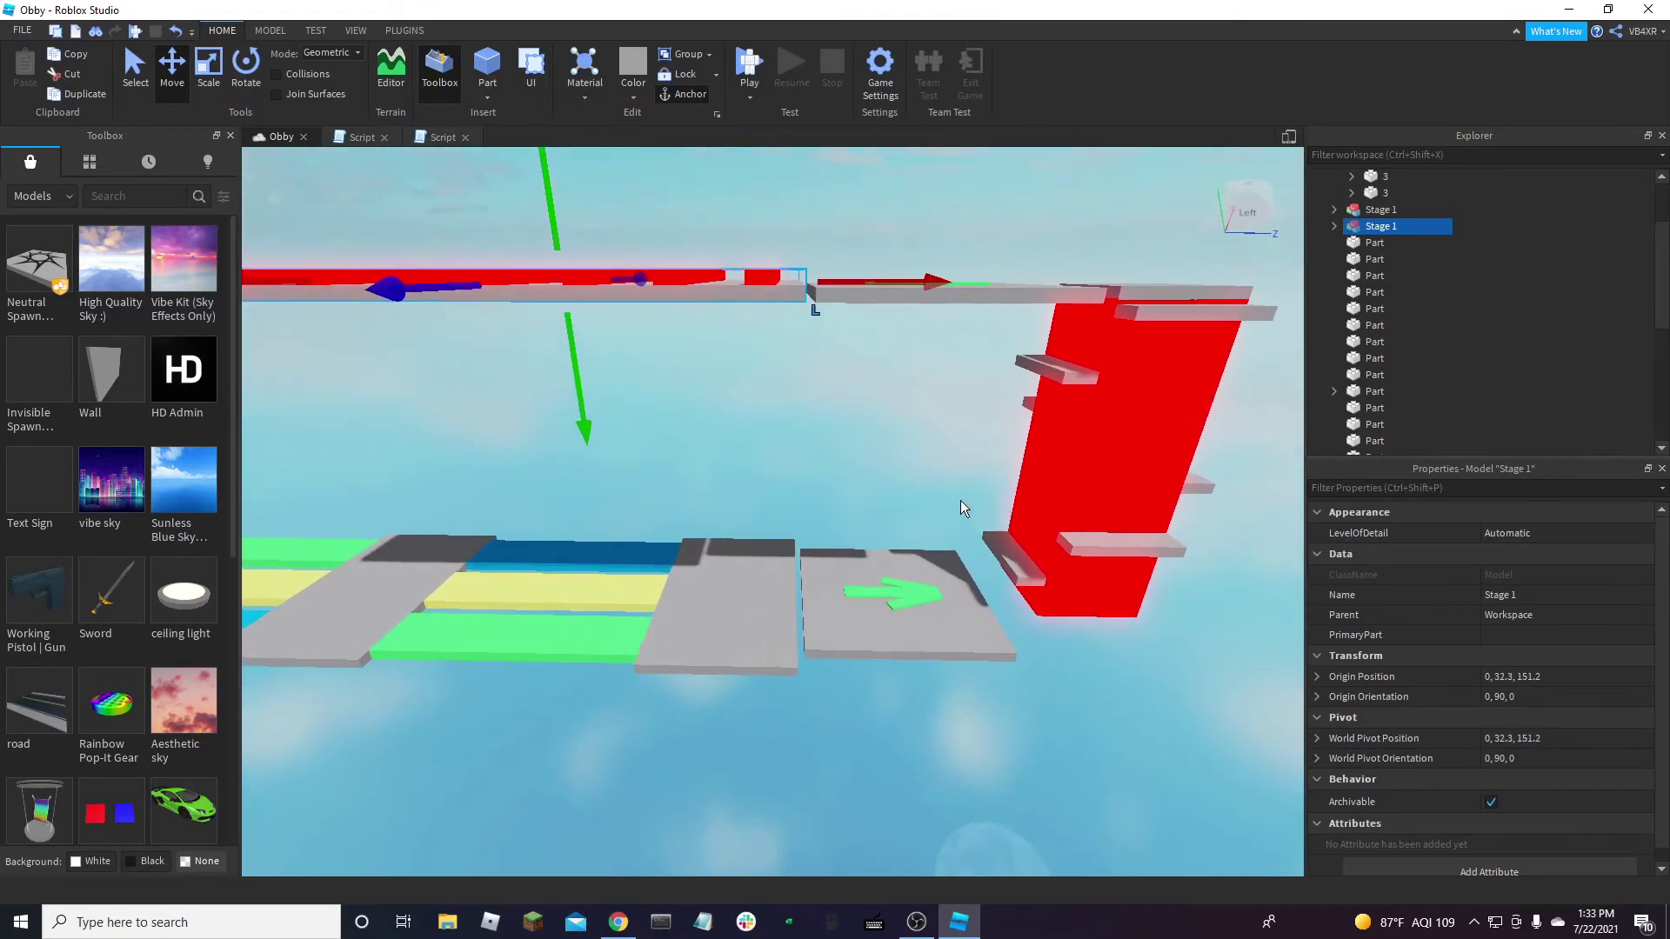
pyautogui.press('Delete')
# Insert a sphere part, move it over to the raised checkpoint by the red block and enlarge it
pyautogui.press('w')
pyautogui.moveTo(957, 499); pyautogui.dragTo(567, 145, button='right')
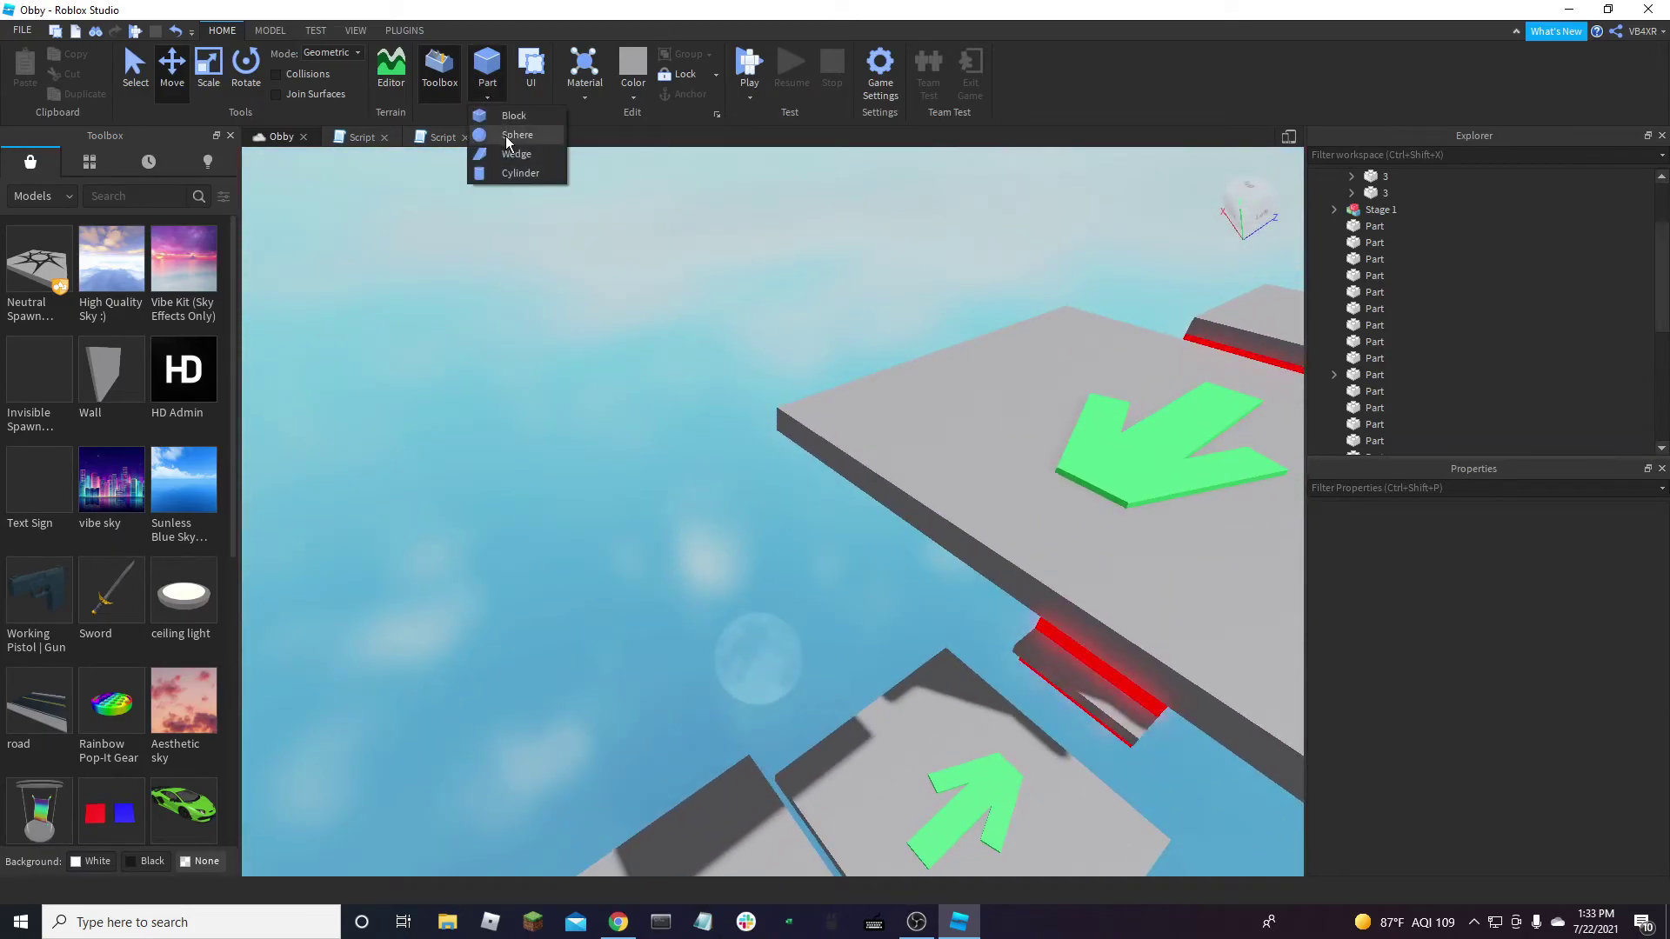
pyautogui.click(504, 136)
pyautogui.moveTo(562, 250); pyautogui.dragTo(671, 452, button='right')
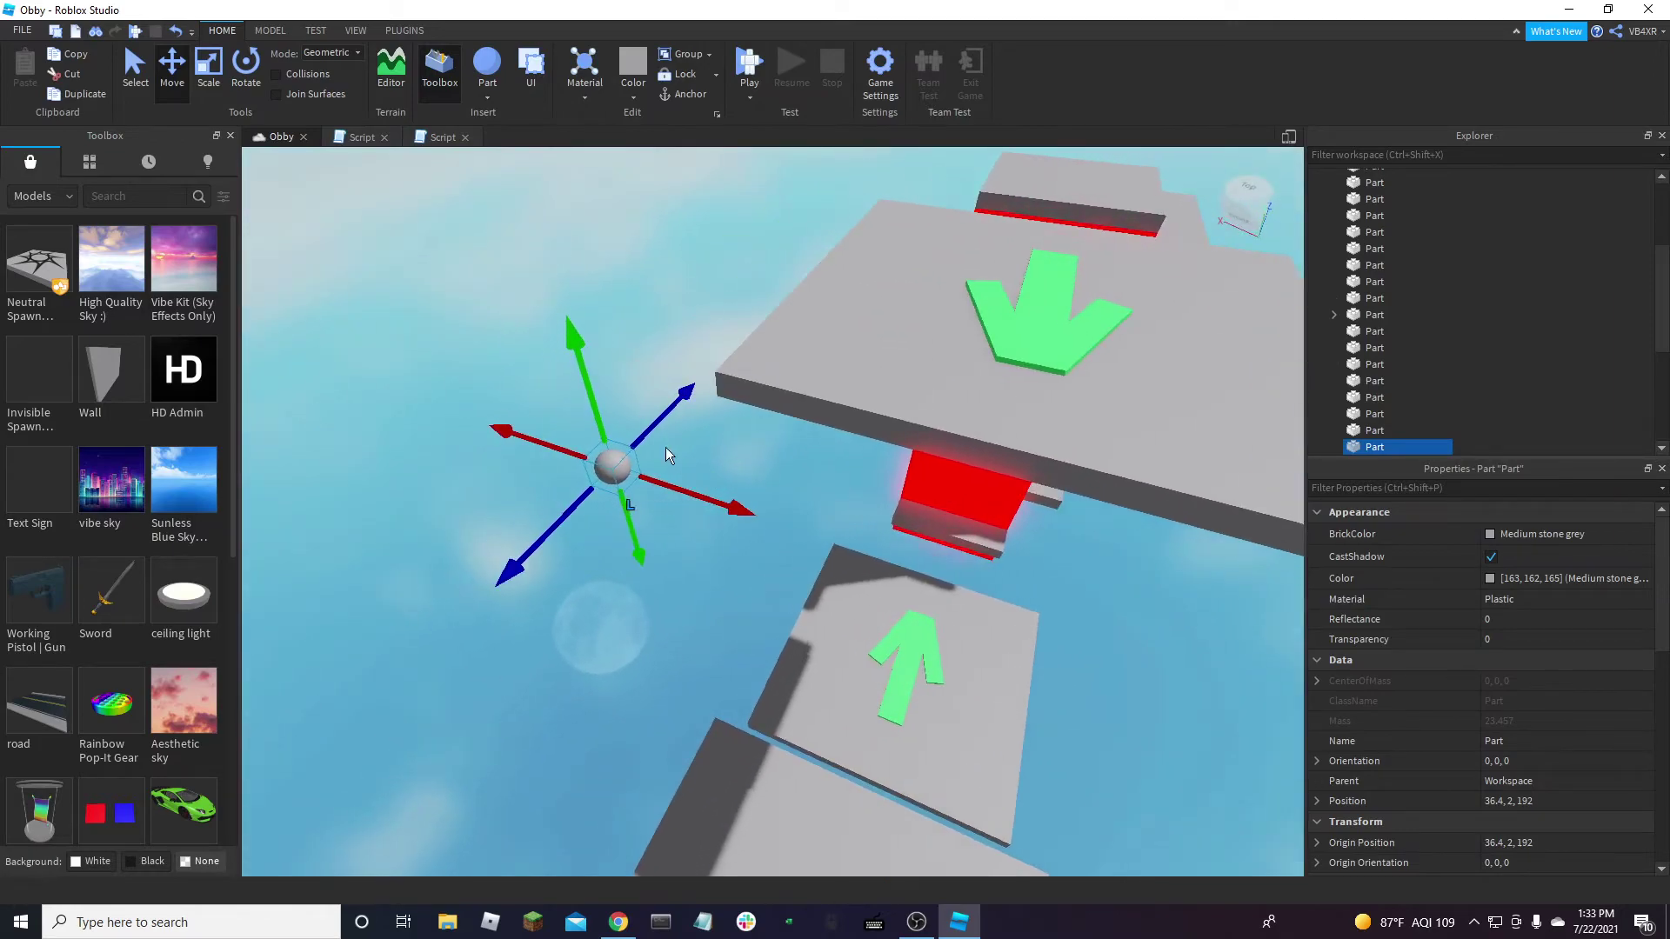
pyautogui.hotkey('ctrl', '3')
pyautogui.moveTo(620, 461); pyautogui.dragTo(992, 490)
pyautogui.moveTo(992, 490); pyautogui.dragTo(909, 478, button='right')
pyautogui.hotkey('ctrl', '3')
pyautogui.scroll(-3, 684, 412)
pyautogui.moveTo(756, 340); pyautogui.dragTo(764, 349)
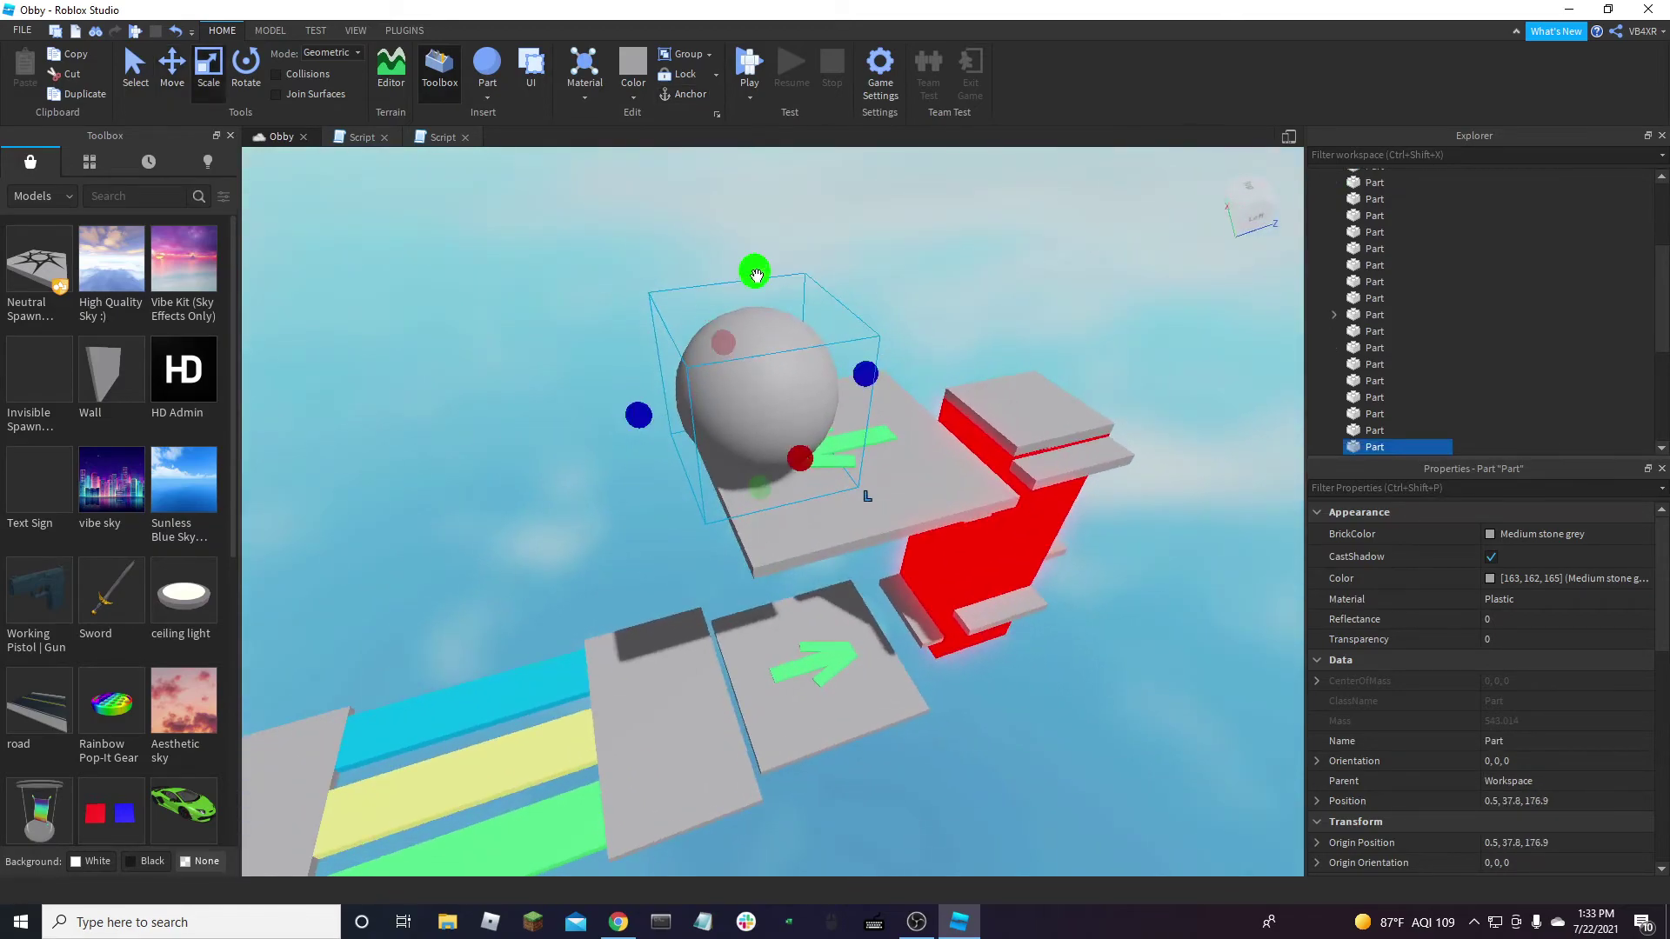
# Move the sphere in front of the raised checkpoint to 4, 30.5, 163.2 and anchor it
pyautogui.hotkey('ctrl', '2')
pyautogui.moveTo(820, 403); pyautogui.dragTo(824, 403, button='right')
pyautogui.moveTo(825, 403); pyautogui.dragTo(847, 440)
pyautogui.moveTo(846, 440); pyautogui.dragTo(846, 440, button='right')
pyautogui.moveTo(846, 440); pyautogui.dragTo(836, 444)
pyautogui.moveTo(846, 440); pyautogui.dragTo(836, 443, button='right')
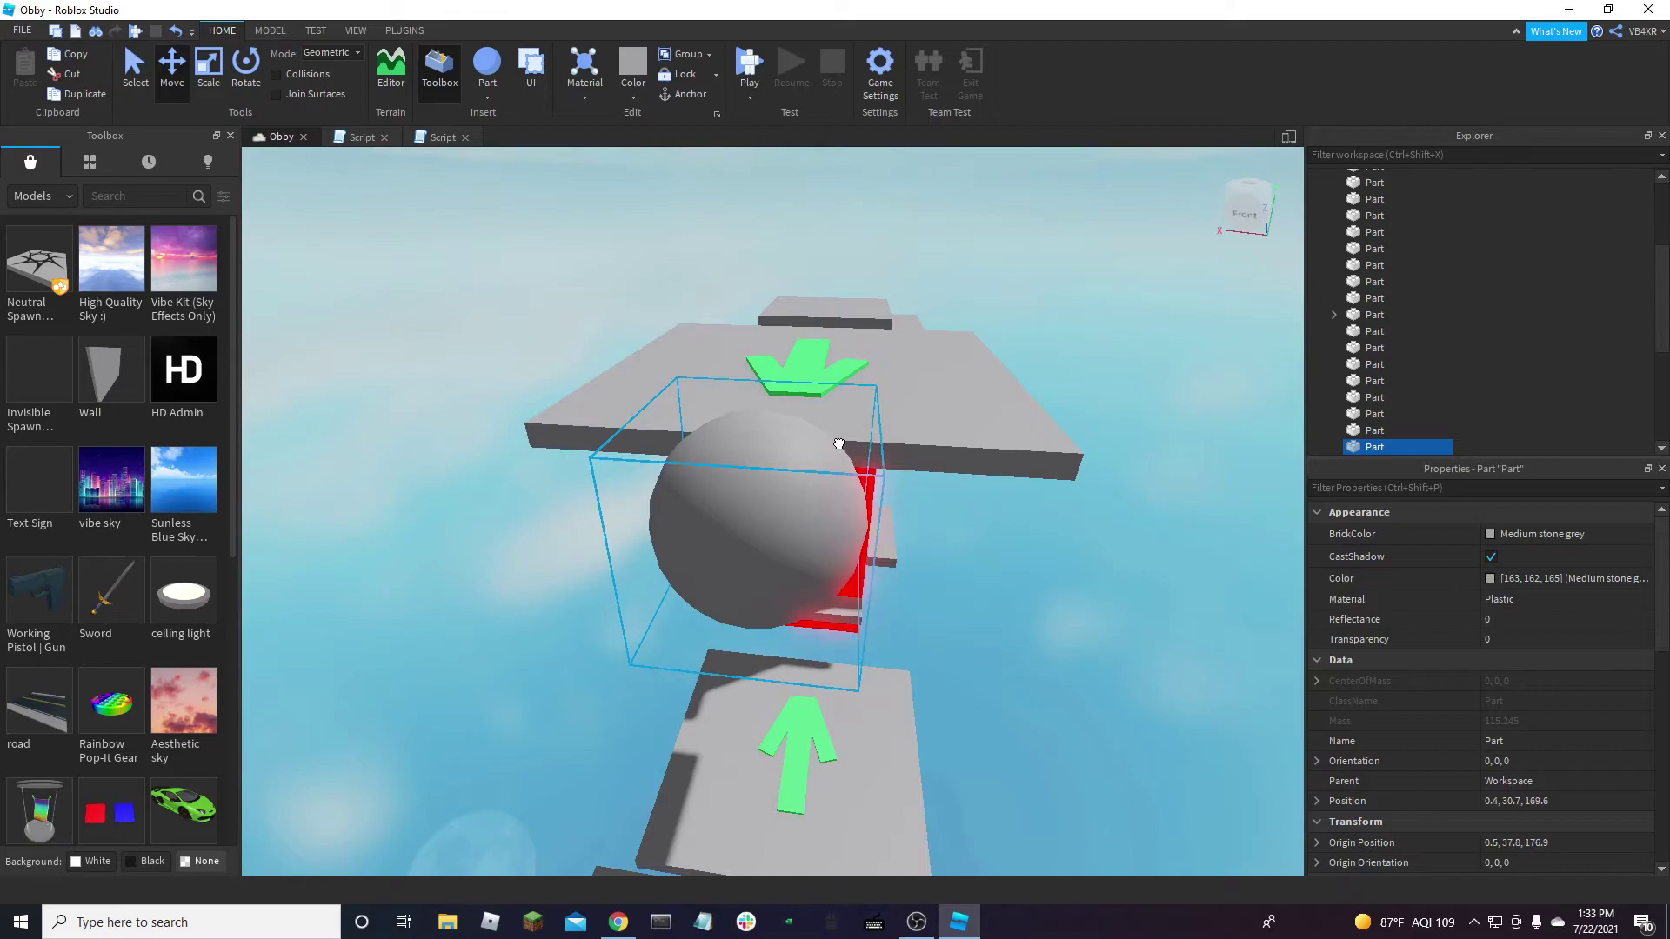
pyautogui.moveTo(845, 445); pyautogui.dragTo(737, 442)
pyautogui.moveTo(737, 441); pyautogui.dragTo(865, 402, button='right')
pyautogui.moveTo(826, 397); pyautogui.dragTo(1112, 482)
pyautogui.scroll(-3, 1392, 687)
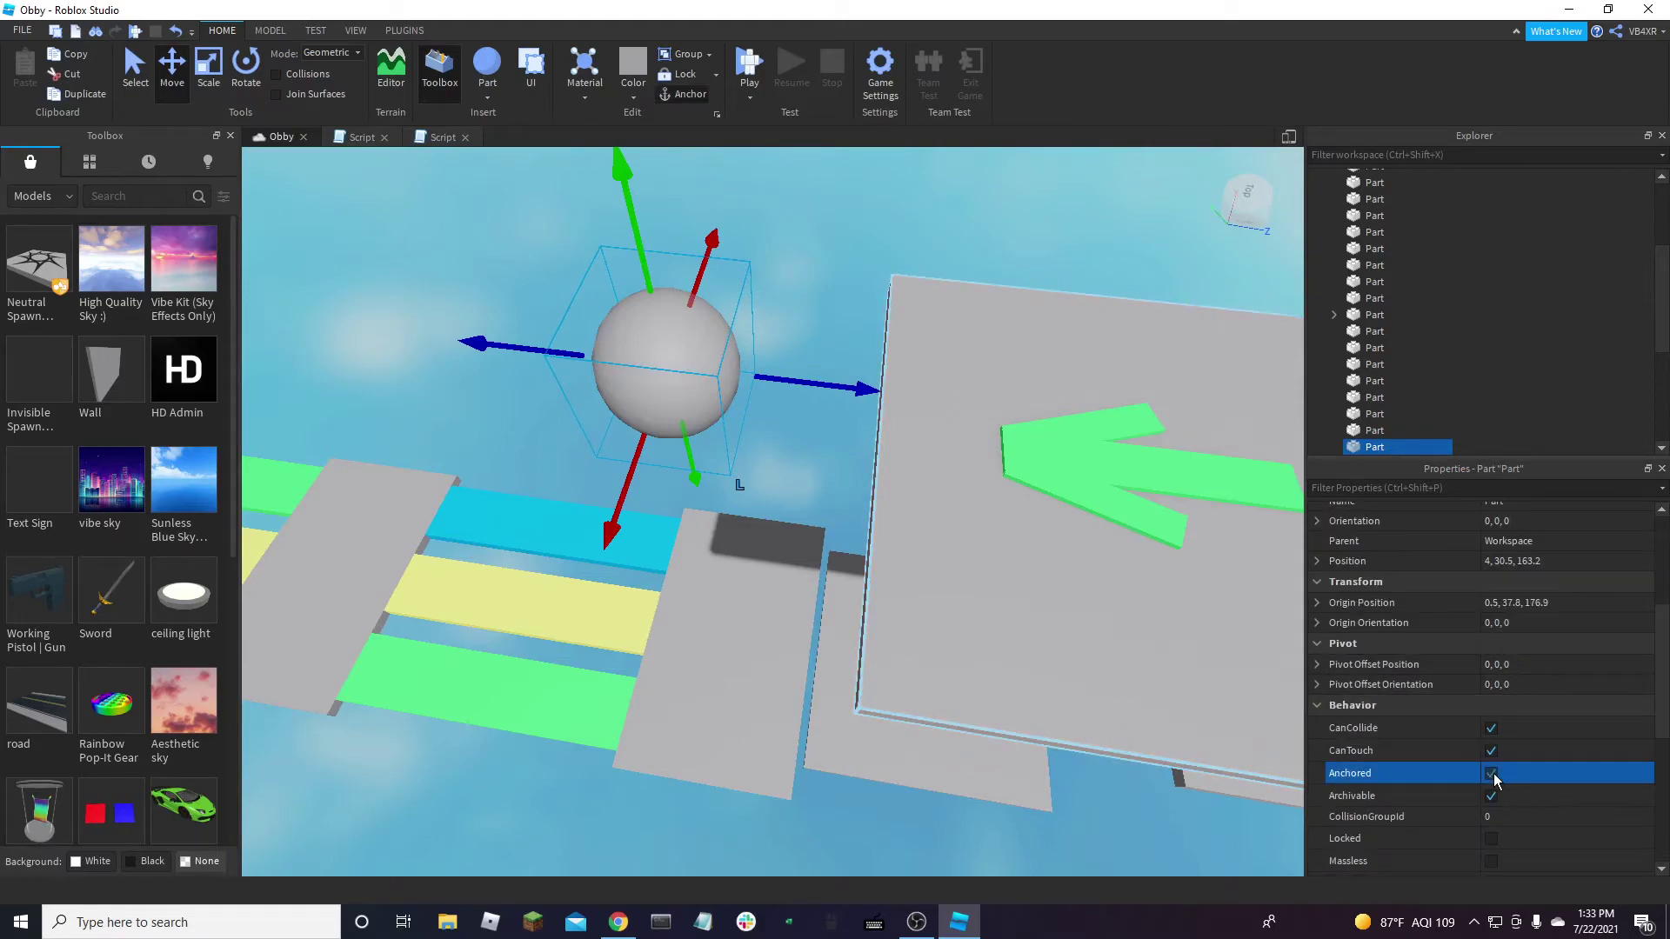
# Add two copies of the sphere leading away from the raised checkpoint, at -2.4, 30.5, 151.8 and 5, 30.5, 143.4
pyautogui.moveTo(831, 393); pyautogui.dragTo(887, 479, button='right')
pyautogui.hotkey('ctrl', 'd')
pyautogui.moveTo(887, 479); pyautogui.dragTo(701, 440)
pyautogui.moveTo(701, 440); pyautogui.dragTo(854, 454, button='right')
pyautogui.hotkey('ctrl', 'd')
pyautogui.moveTo(895, 435); pyautogui.dragTo(764, 395)
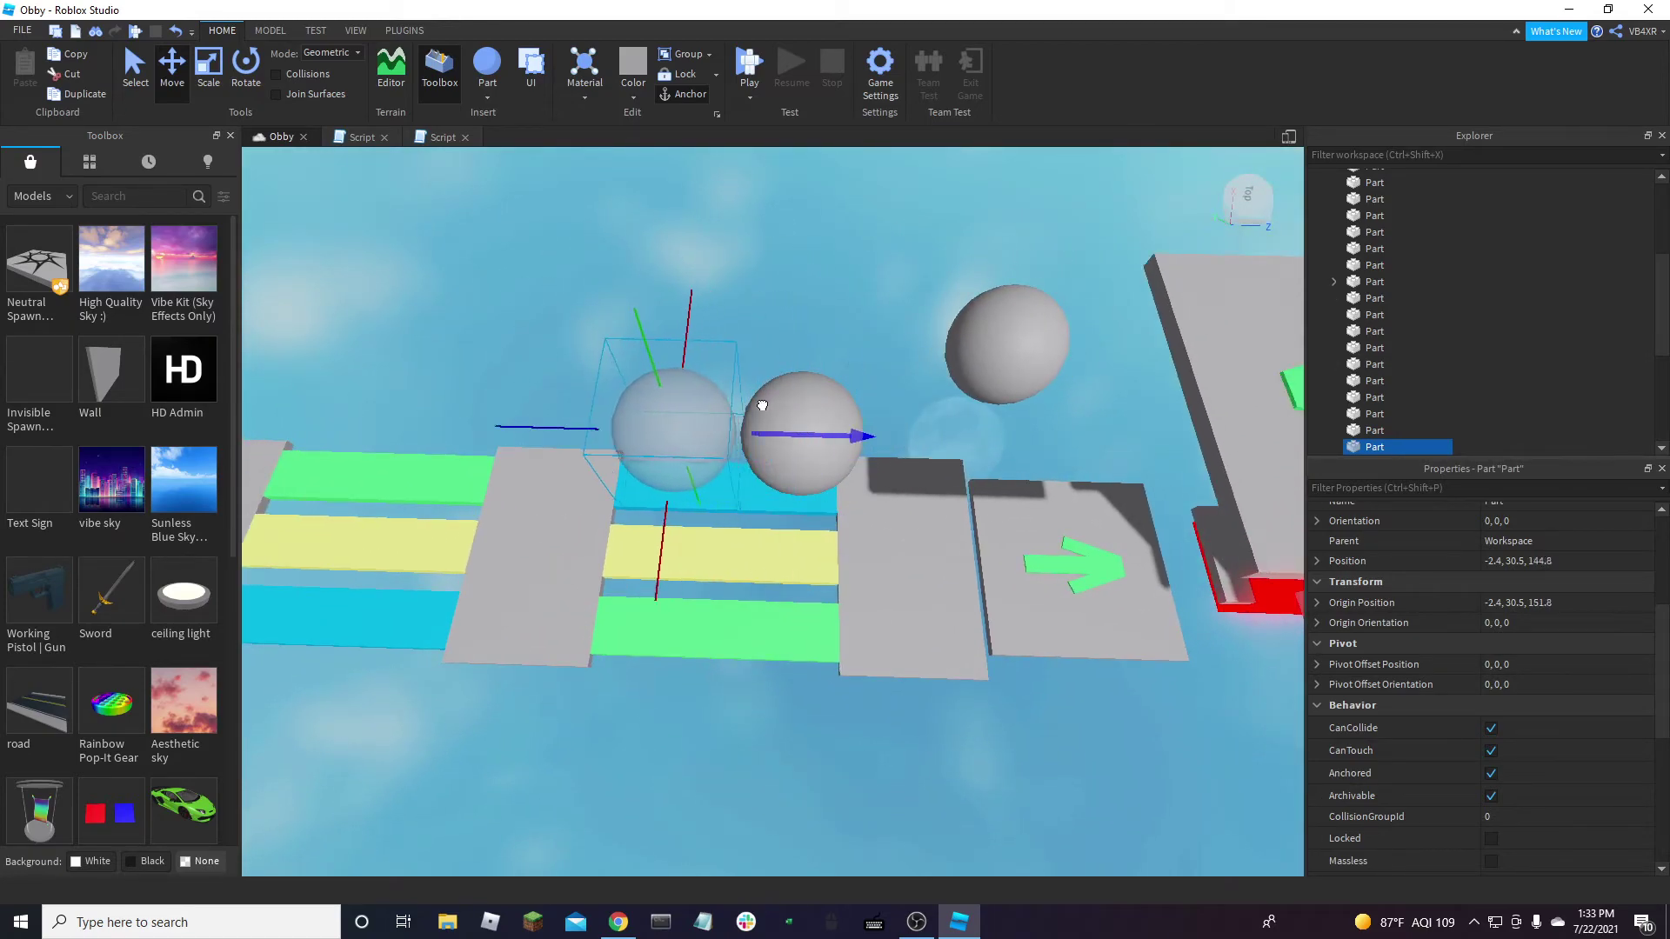
pyautogui.moveTo(602, 533); pyautogui.dragTo(629, 427)
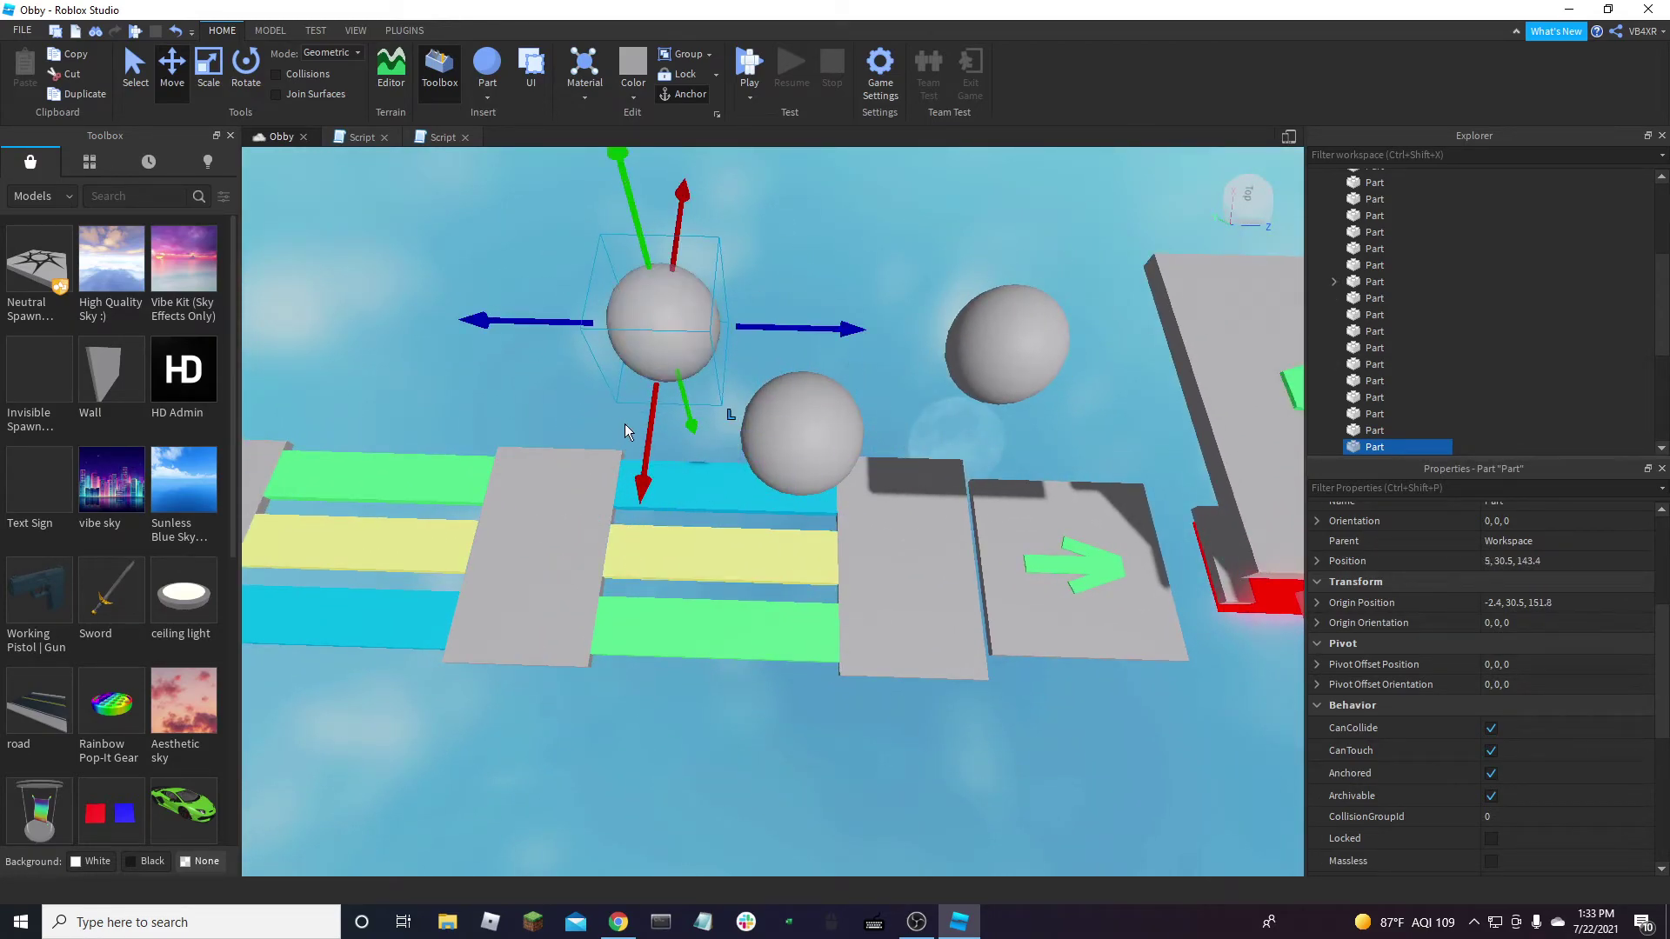
# Continue the row with two more sphere copies at 3.8, 30.5, 130 and -4.2, 30.5, 119.6
pyautogui.moveTo(770, 328); pyautogui.dragTo(736, 325)
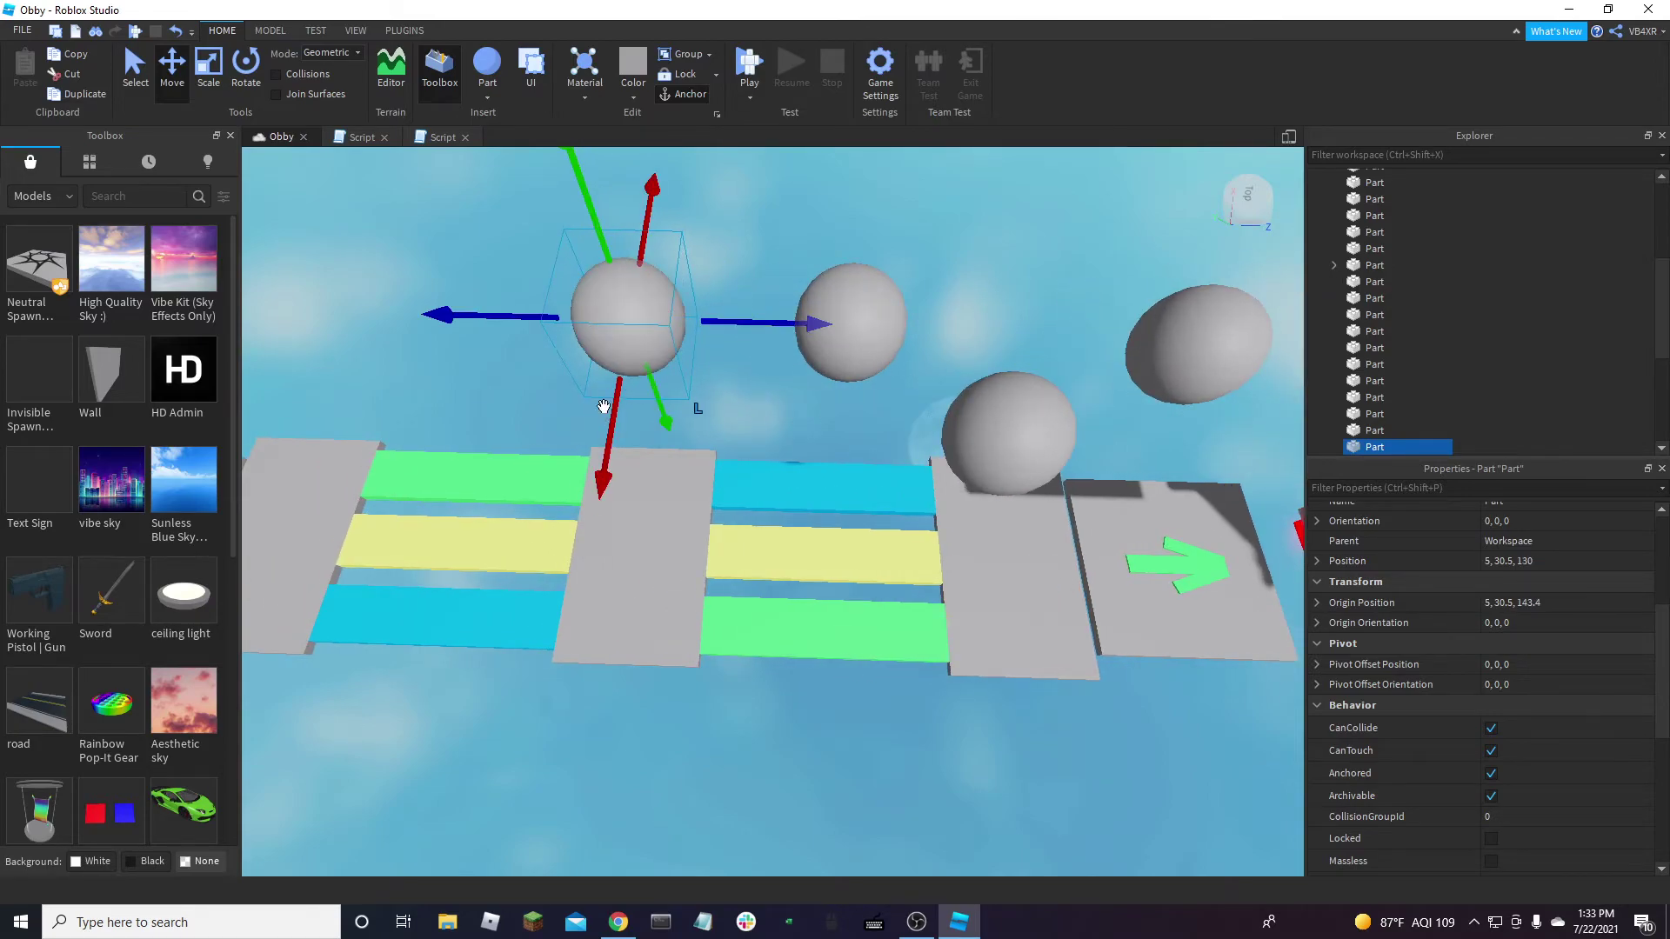
pyautogui.moveTo(767, 335); pyautogui.dragTo(698, 346)
pyautogui.moveTo(533, 421); pyautogui.dragTo(520, 539)
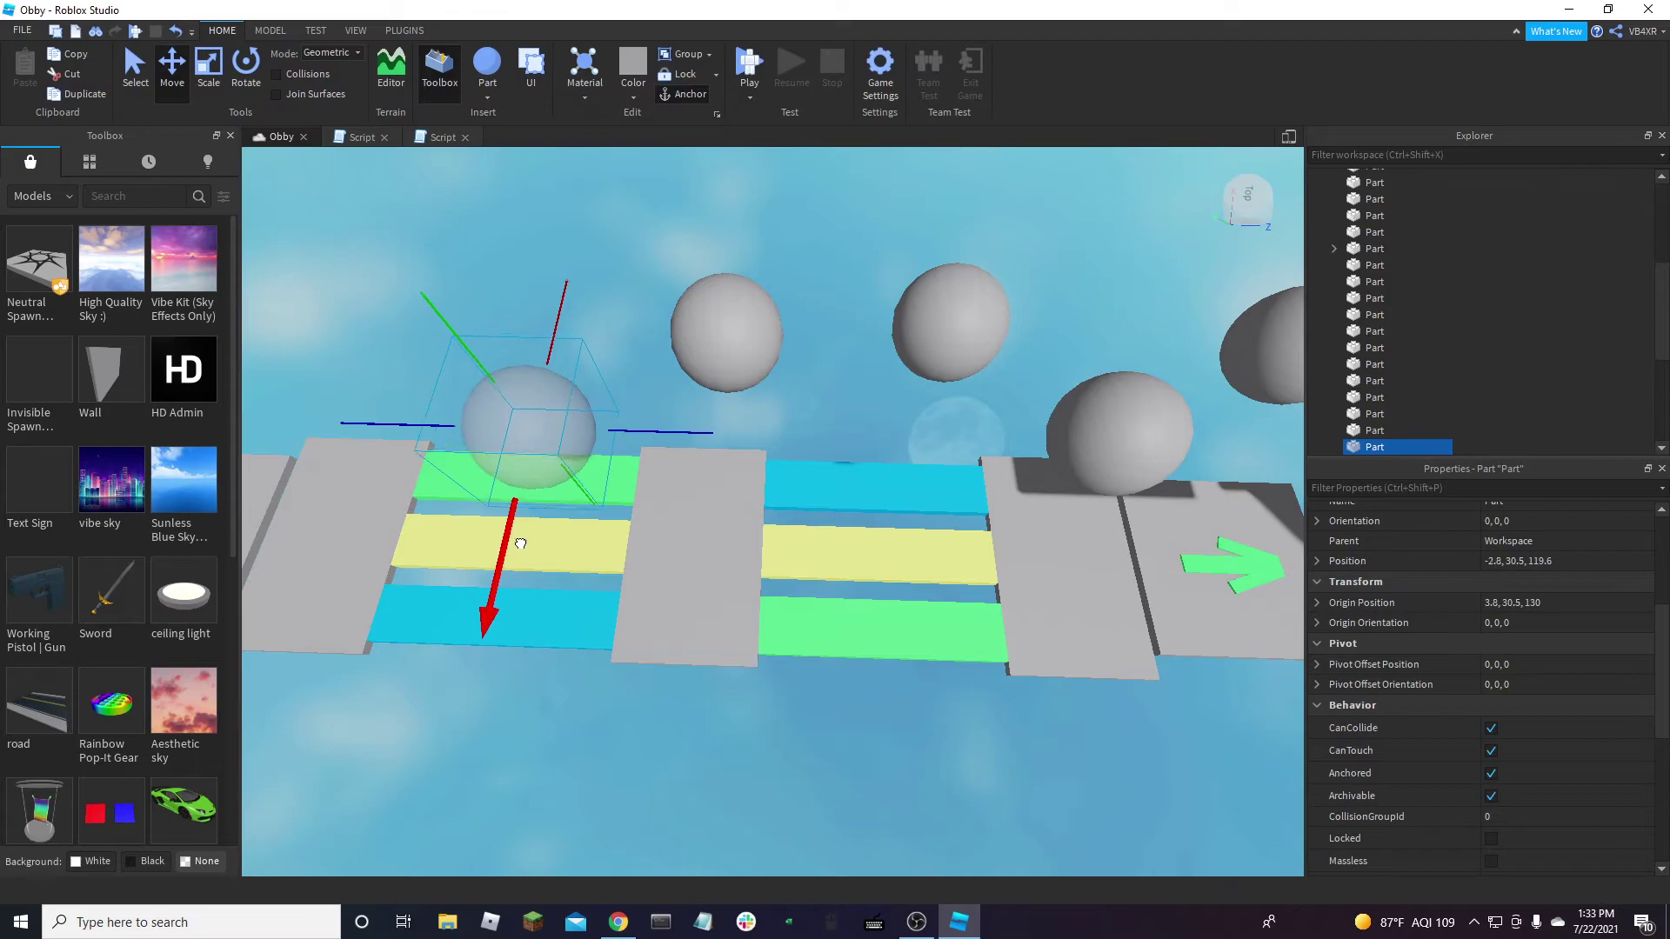
# Extend the row with three sphere copies at about 6.2, 30.5, 108.6, then -0.8, 30.5, 96.8 and 0.8, 30.5, 82.8
pyautogui.hotkey('ctrl', 'd')
pyautogui.moveTo(853, 451); pyautogui.dragTo(769, 445)
pyautogui.moveTo(674, 546); pyautogui.dragTo(686, 400)
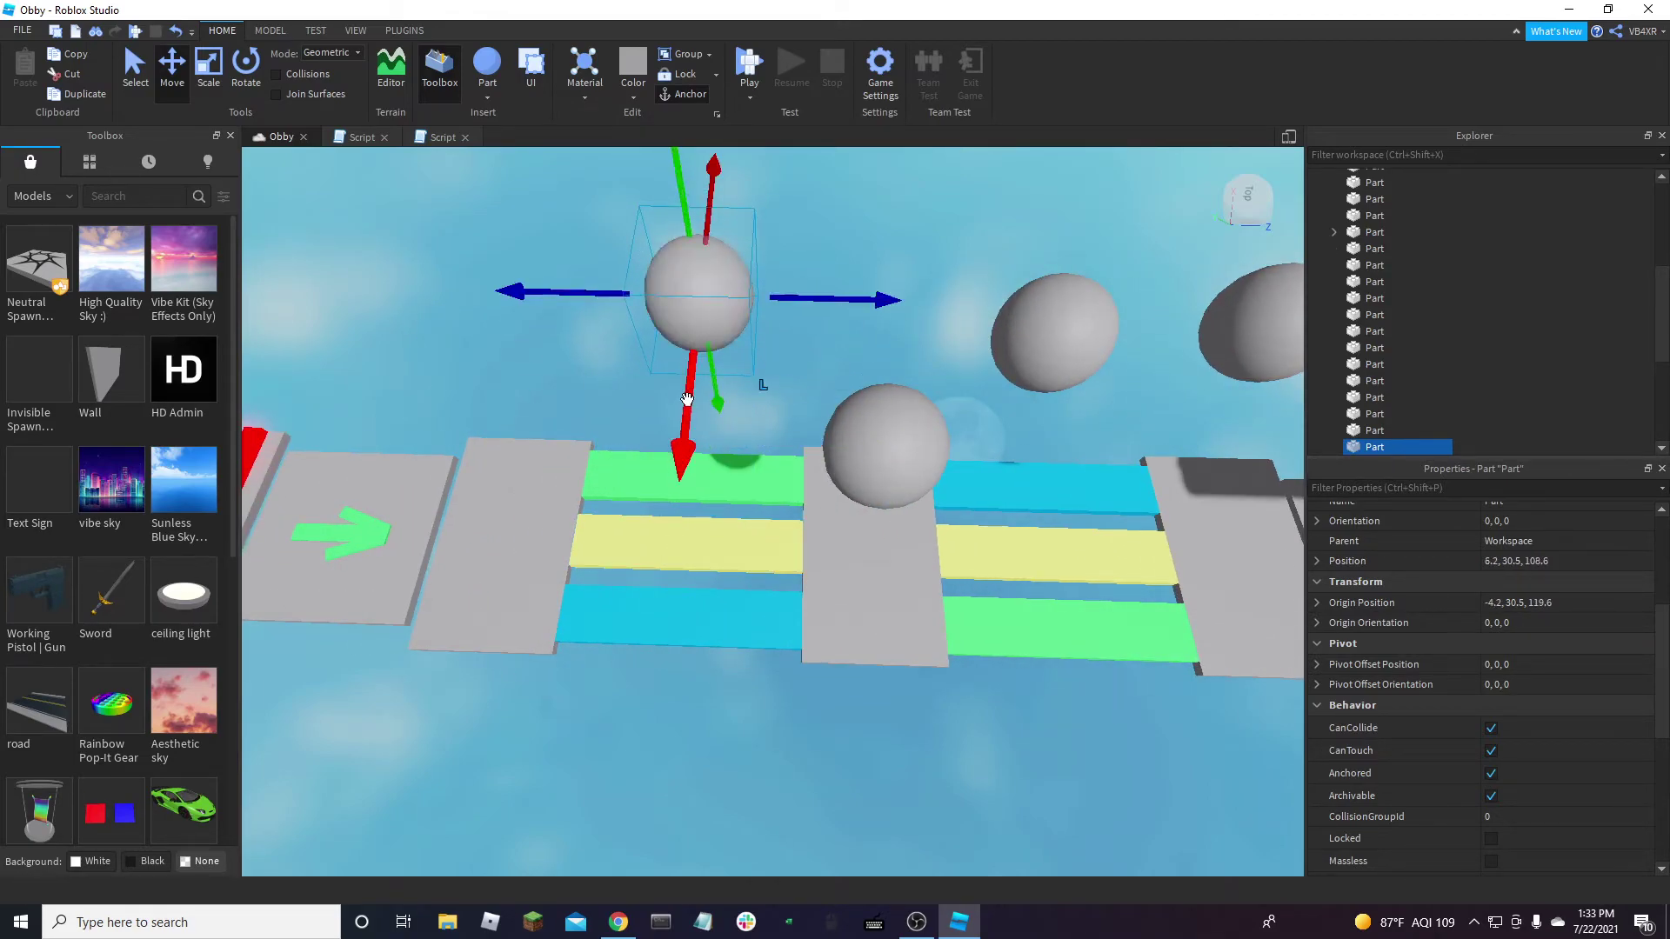
pyautogui.moveTo(834, 300); pyautogui.dragTo(736, 450)
pyautogui.moveTo(778, 376)
pyautogui.mouseDown()
pyautogui.moveTo(831, 387)
pyautogui.moveTo(777, 390)
pyautogui.mouseUp()
pyautogui.moveTo(634, 513); pyautogui.dragTo(632, 507)
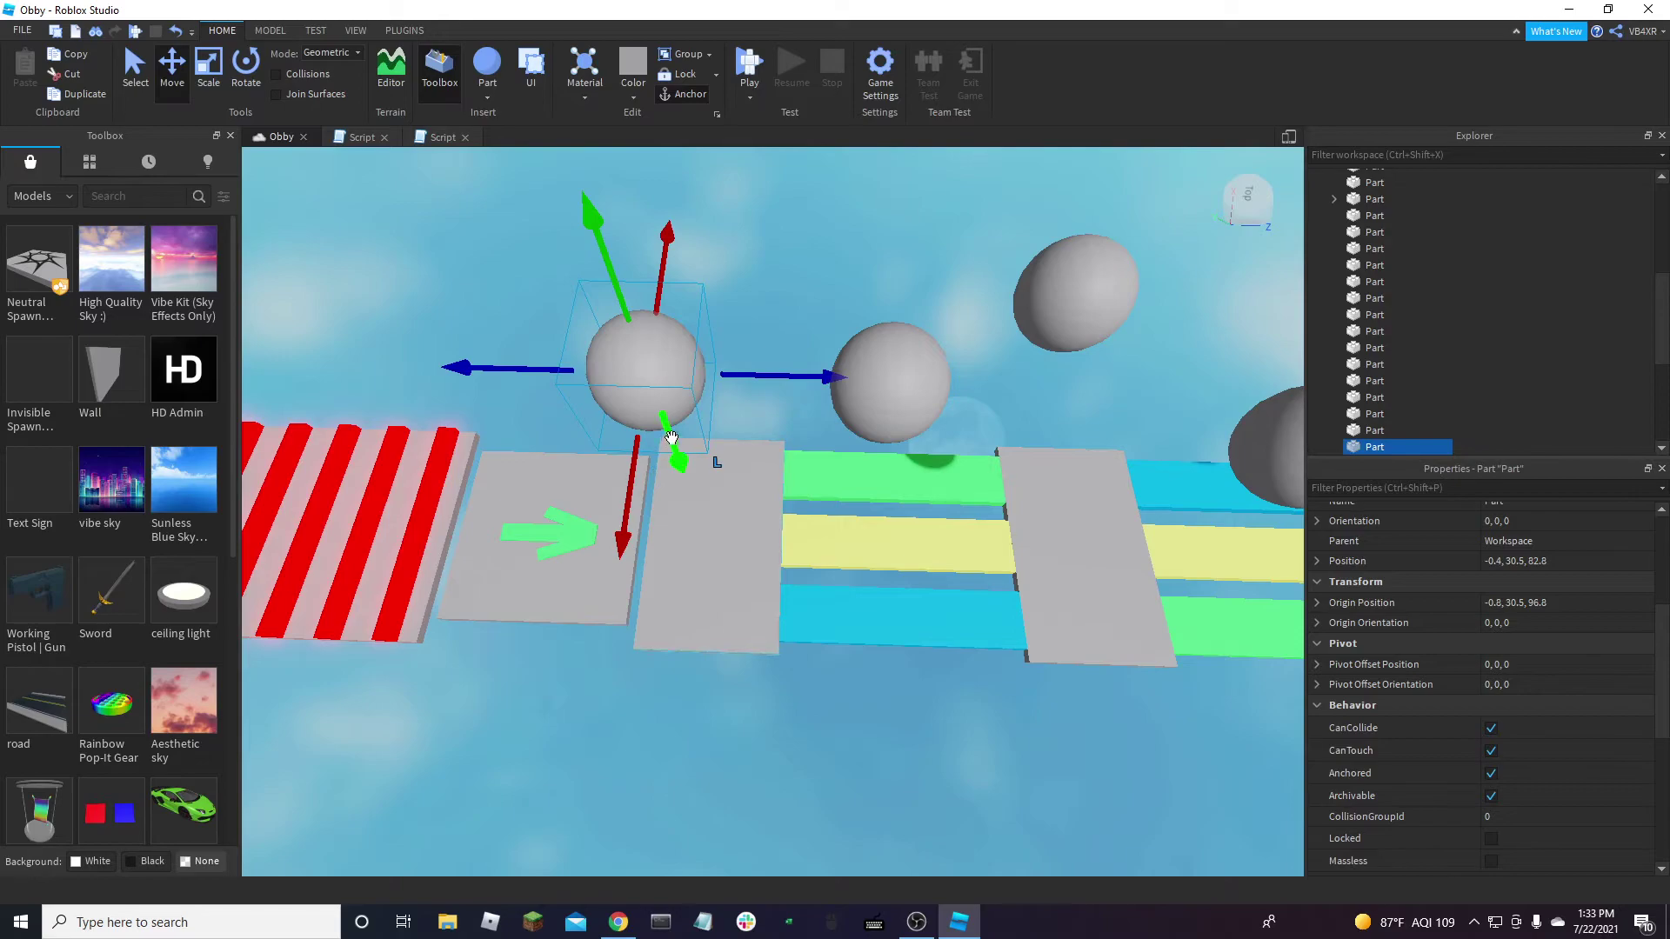
# Duplicate checkpoint 2 with its green arrow, rotate the copy 180 degrees and raise it above the original
pyautogui.press('a')
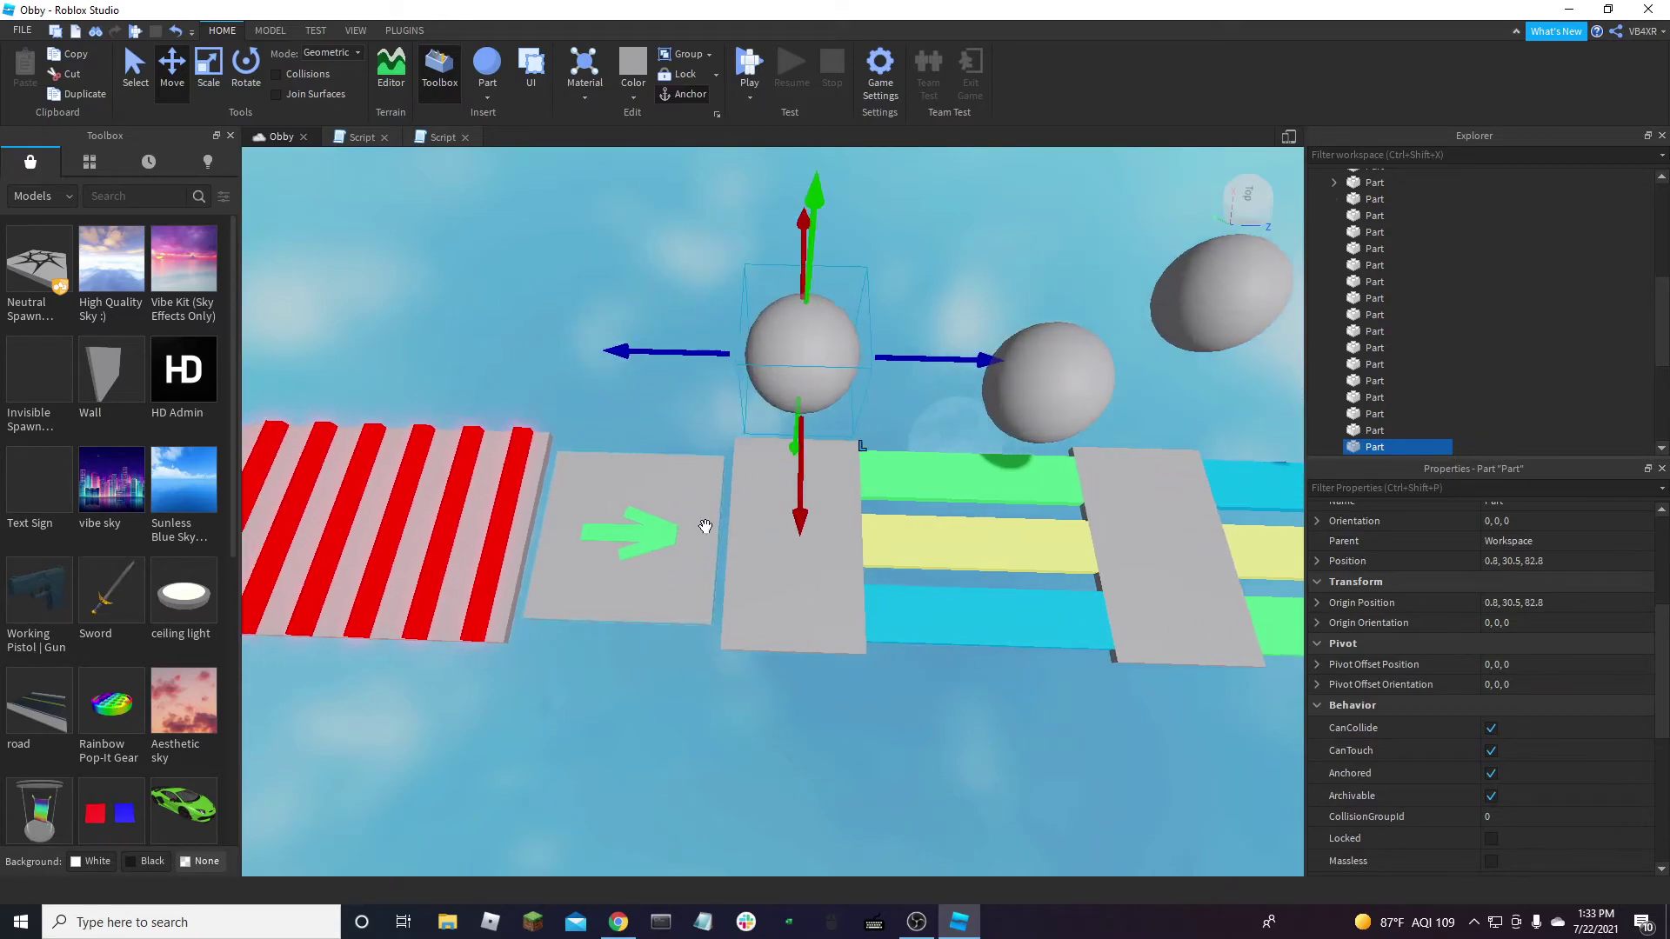
pyautogui.click(712, 566)
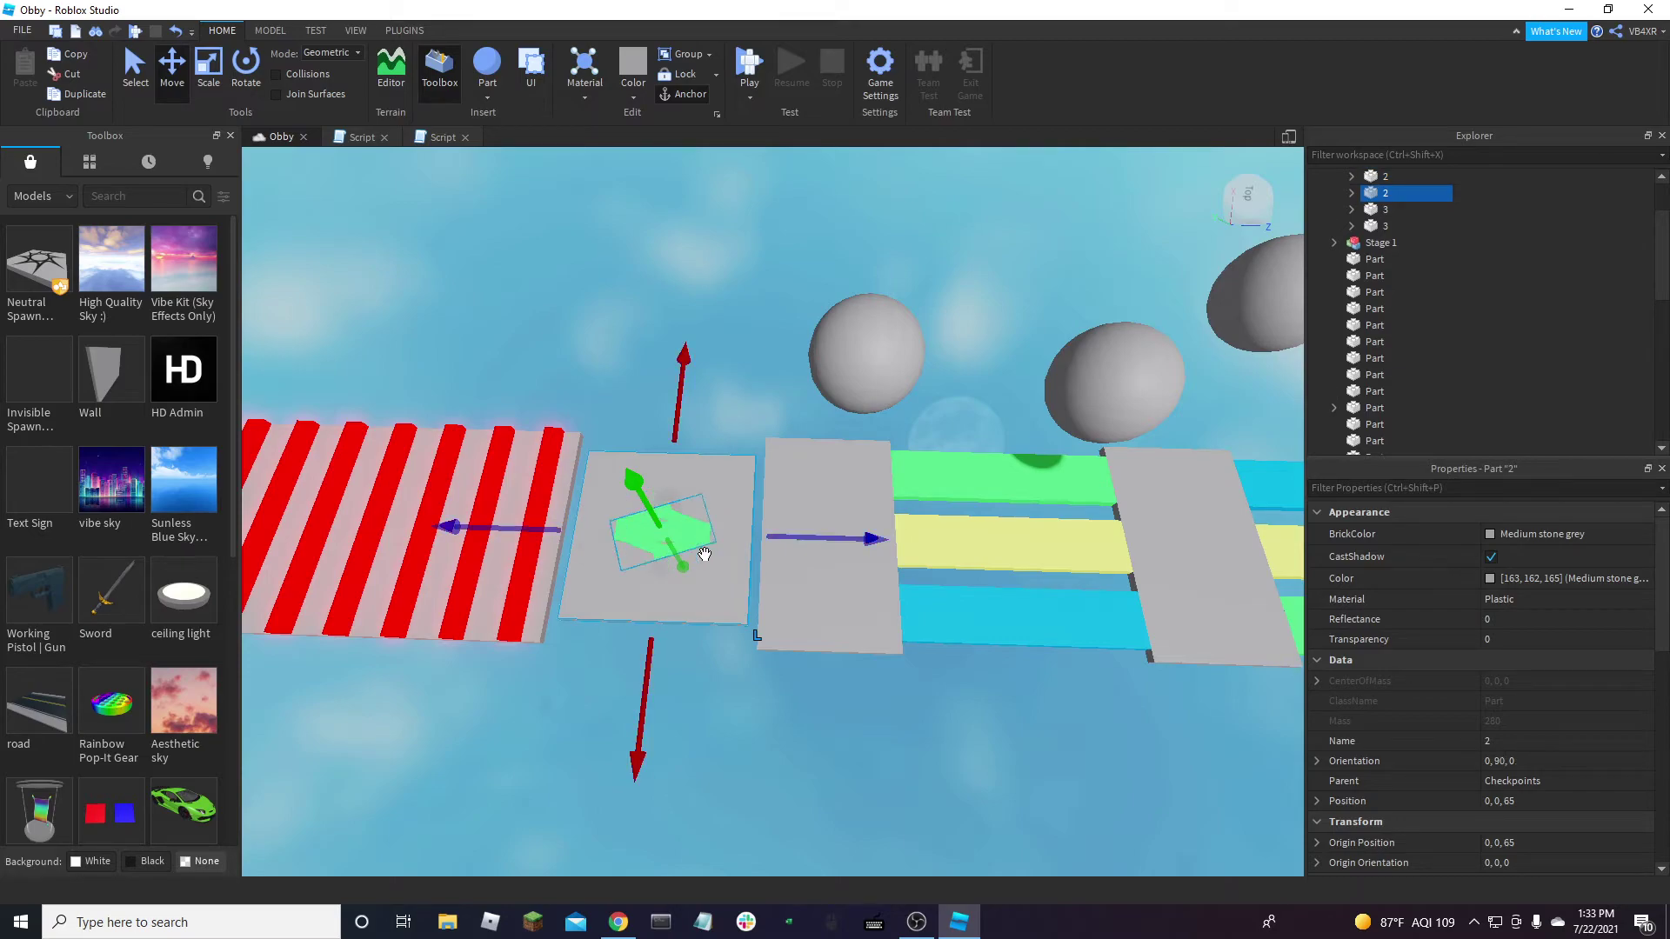
pyautogui.moveTo(639, 494); pyautogui.dragTo(452, 156)
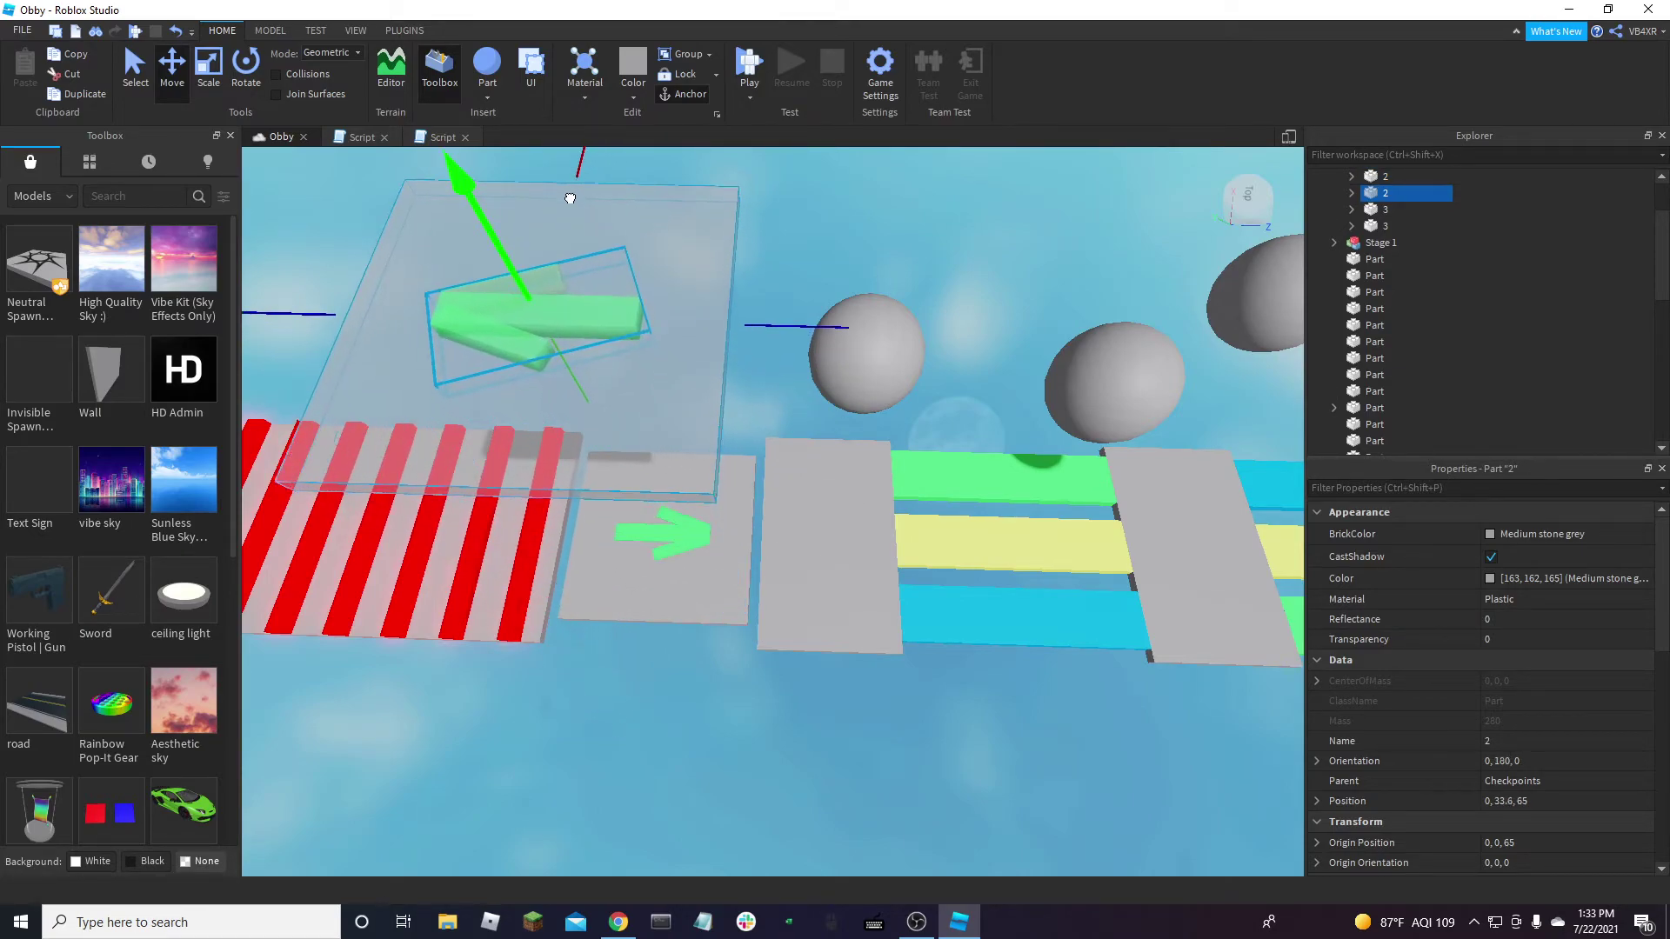
# Match the rotated checkpoint copy to the other raised checkpoint's height of 31.6 and return it to Z 65.8
pyautogui.moveTo(678, 372); pyautogui.dragTo(854, 578)
pyautogui.moveTo(854, 579); pyautogui.dragTo(843, 540, button='right')
pyautogui.moveTo(531, 346); pyautogui.dragTo(520, 421)
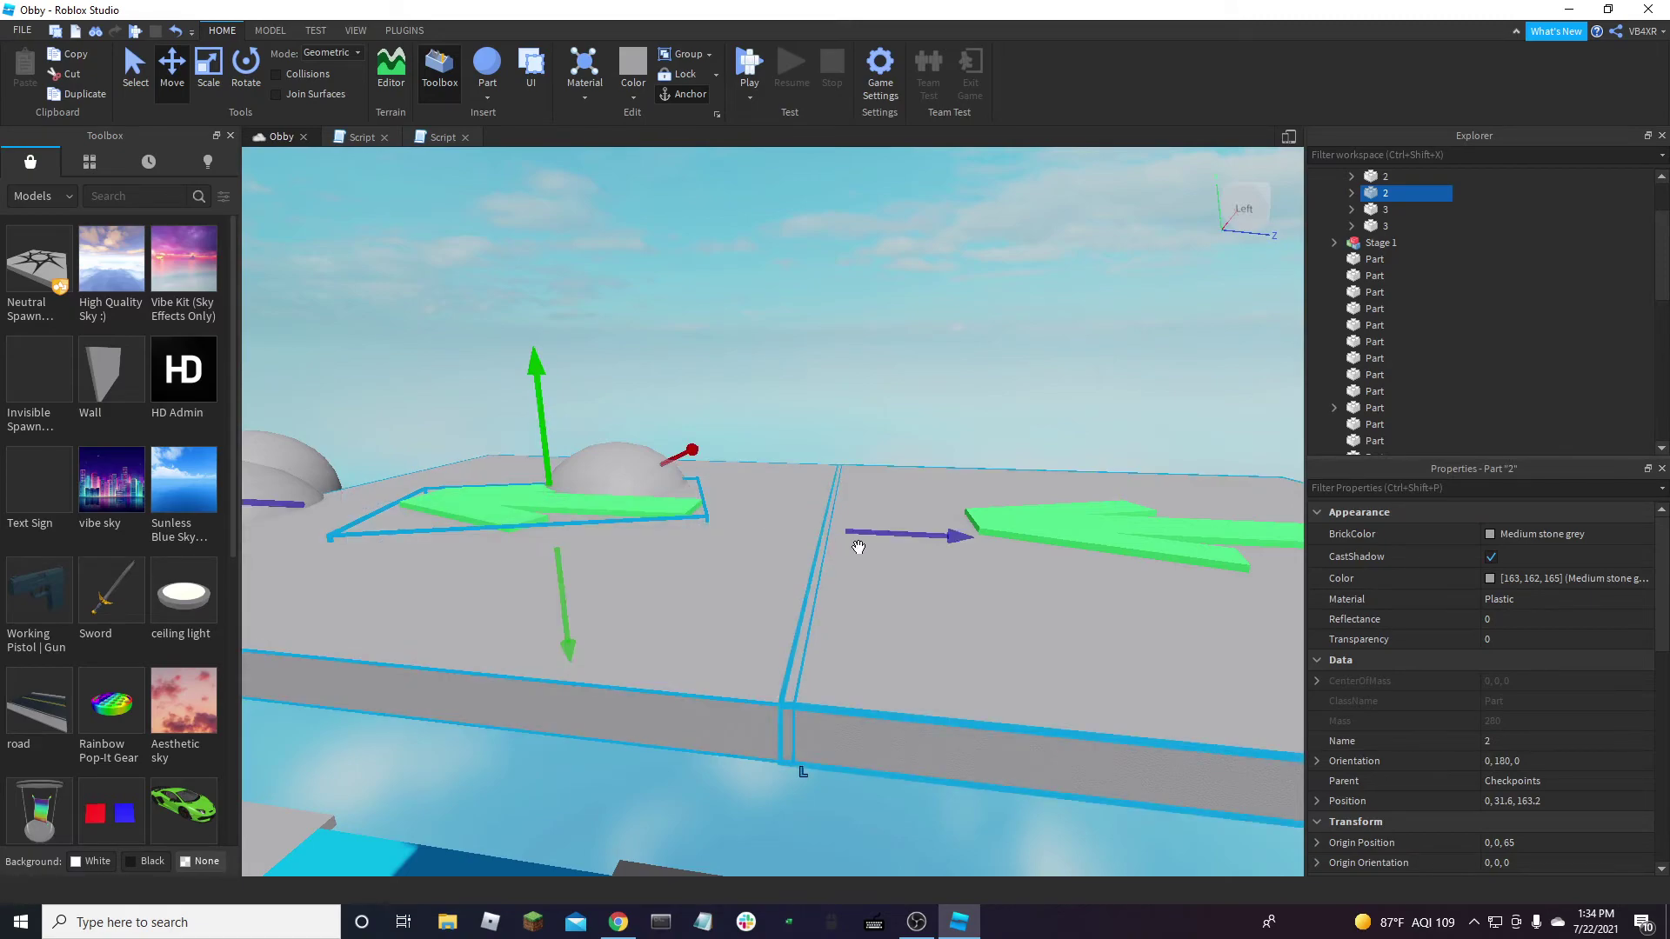
pyautogui.moveTo(872, 544); pyautogui.dragTo(870, 541)
pyautogui.moveTo(872, 544); pyautogui.dragTo(871, 541, button='right')
pyautogui.moveTo(871, 541); pyautogui.dragTo(780, 535)
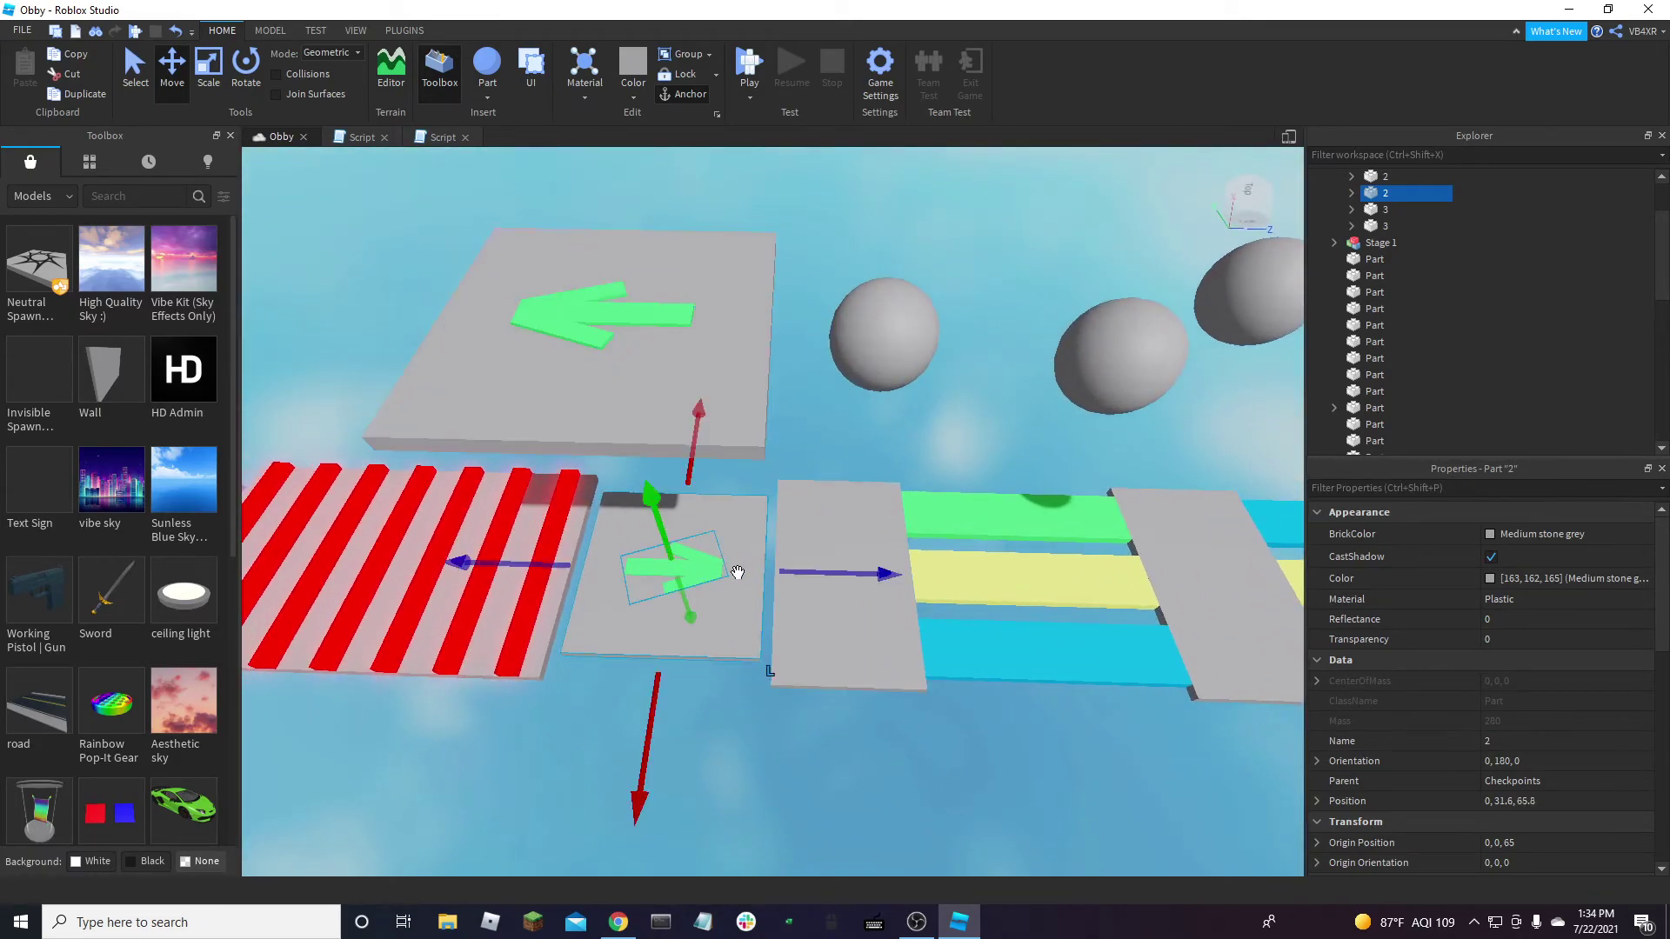
# Shift the raised checkpoint copy to Z 65 using a temporary duplicate of checkpoint 2 as a guide, and delete that duplicate
pyautogui.hotkey('ctrl', 'd')
pyautogui.moveTo(657, 529); pyautogui.dragTo(656, 340)
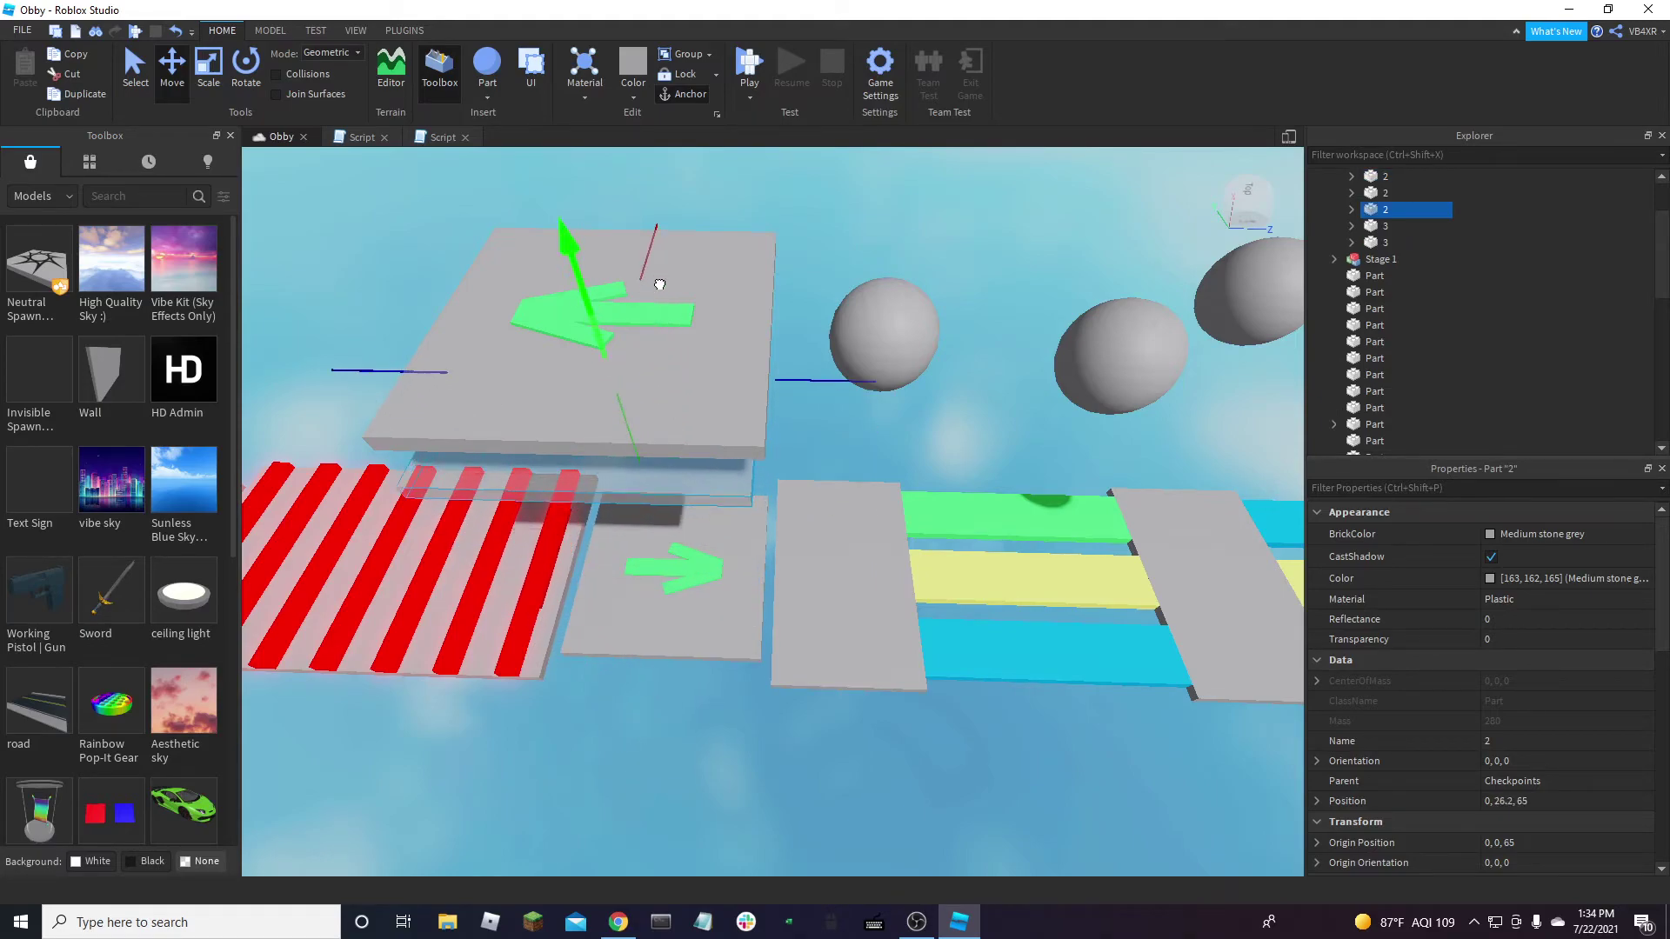
pyautogui.click(700, 352)
pyautogui.scroll(3, 783, 330)
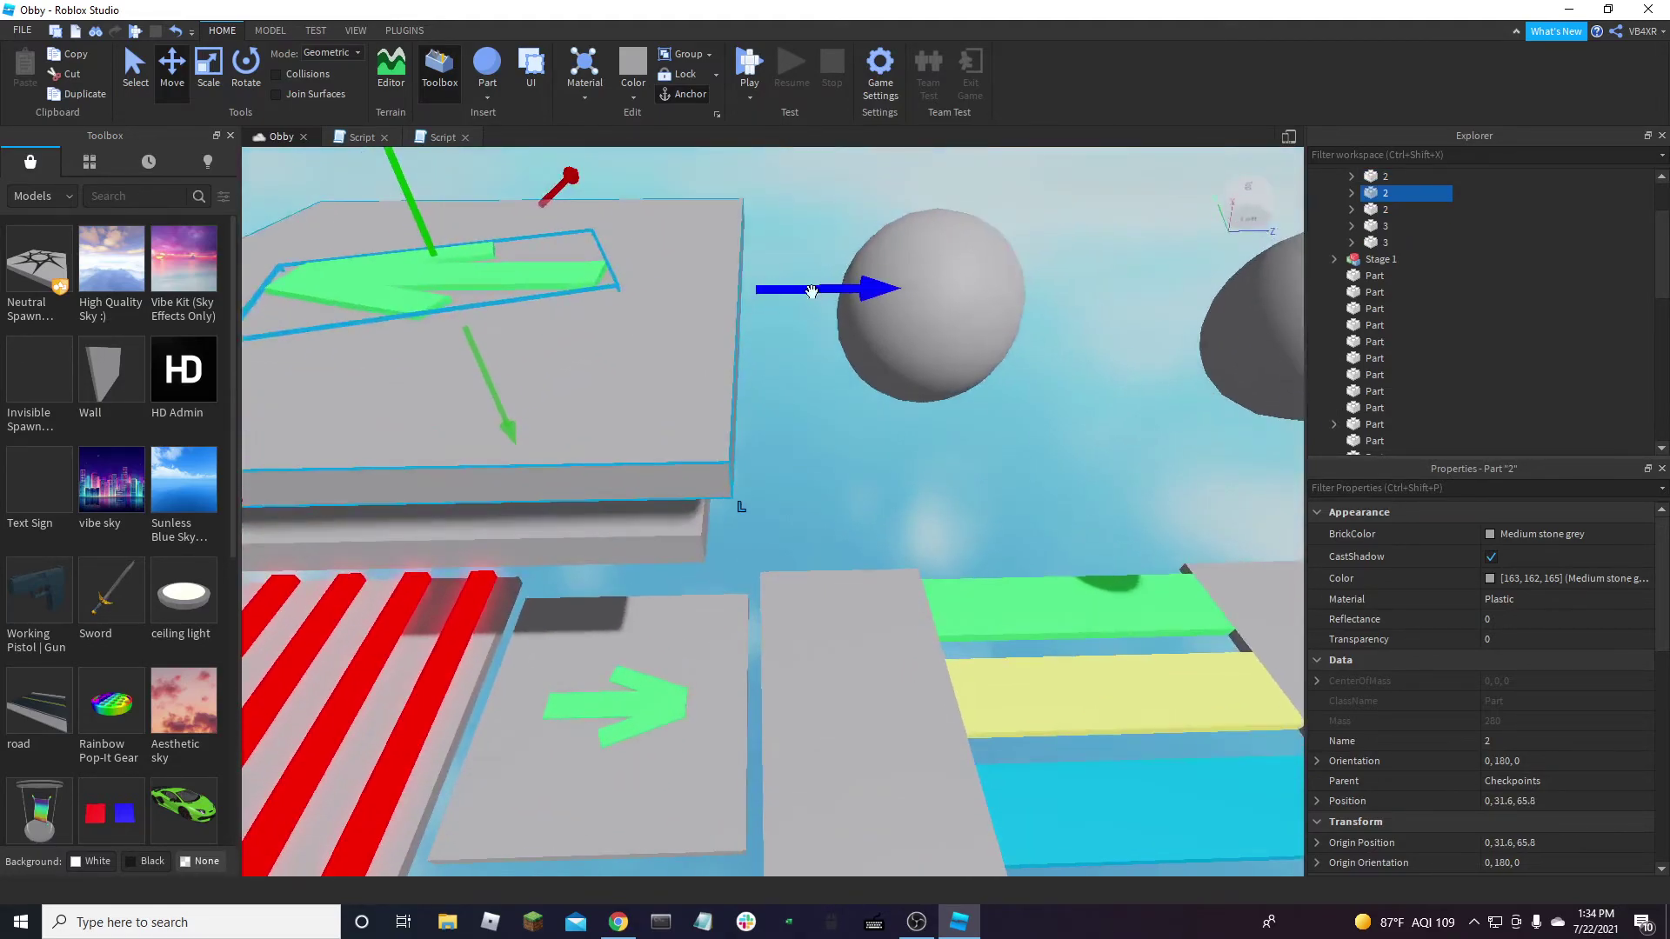
pyautogui.moveTo(798, 298); pyautogui.dragTo(776, 297)
pyautogui.press('a')
pyautogui.click(798, 530)
pyautogui.press('d')
pyautogui.scroll(-3, 841, 566)
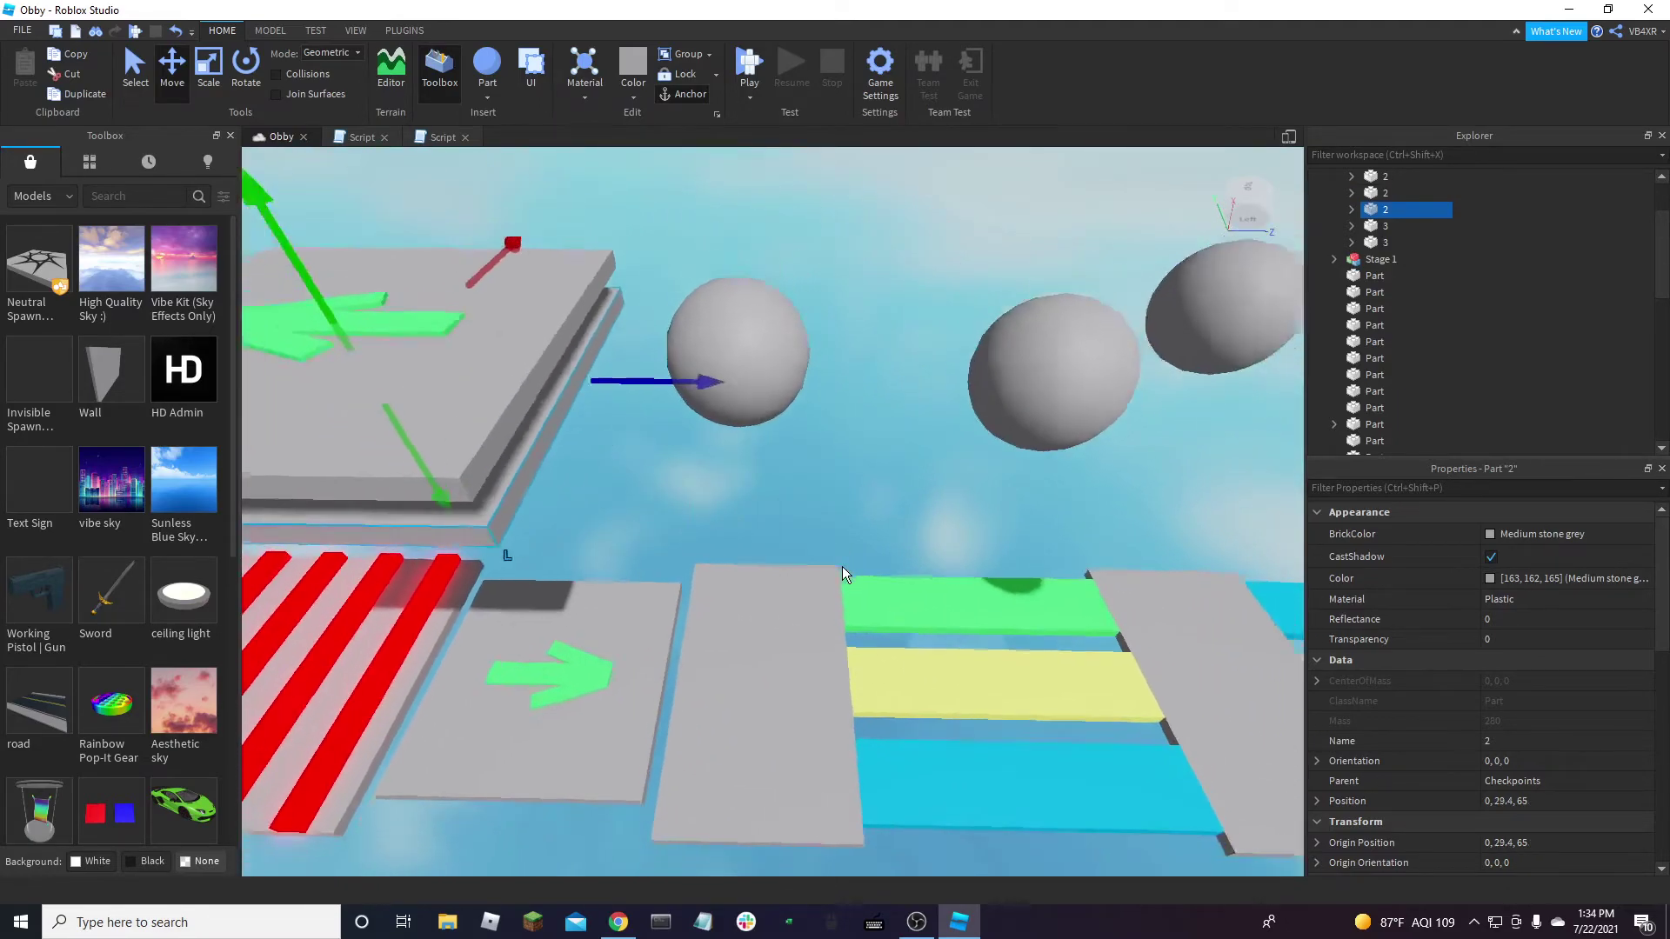
pyautogui.press('Delete')
# Rename the raised checkpoint by the red block as 4 and the one at the far end of the spheres as 5
pyautogui.moveTo(1169, 347); pyautogui.dragTo(1157, 385, button='right')
pyautogui.click(1155, 385)
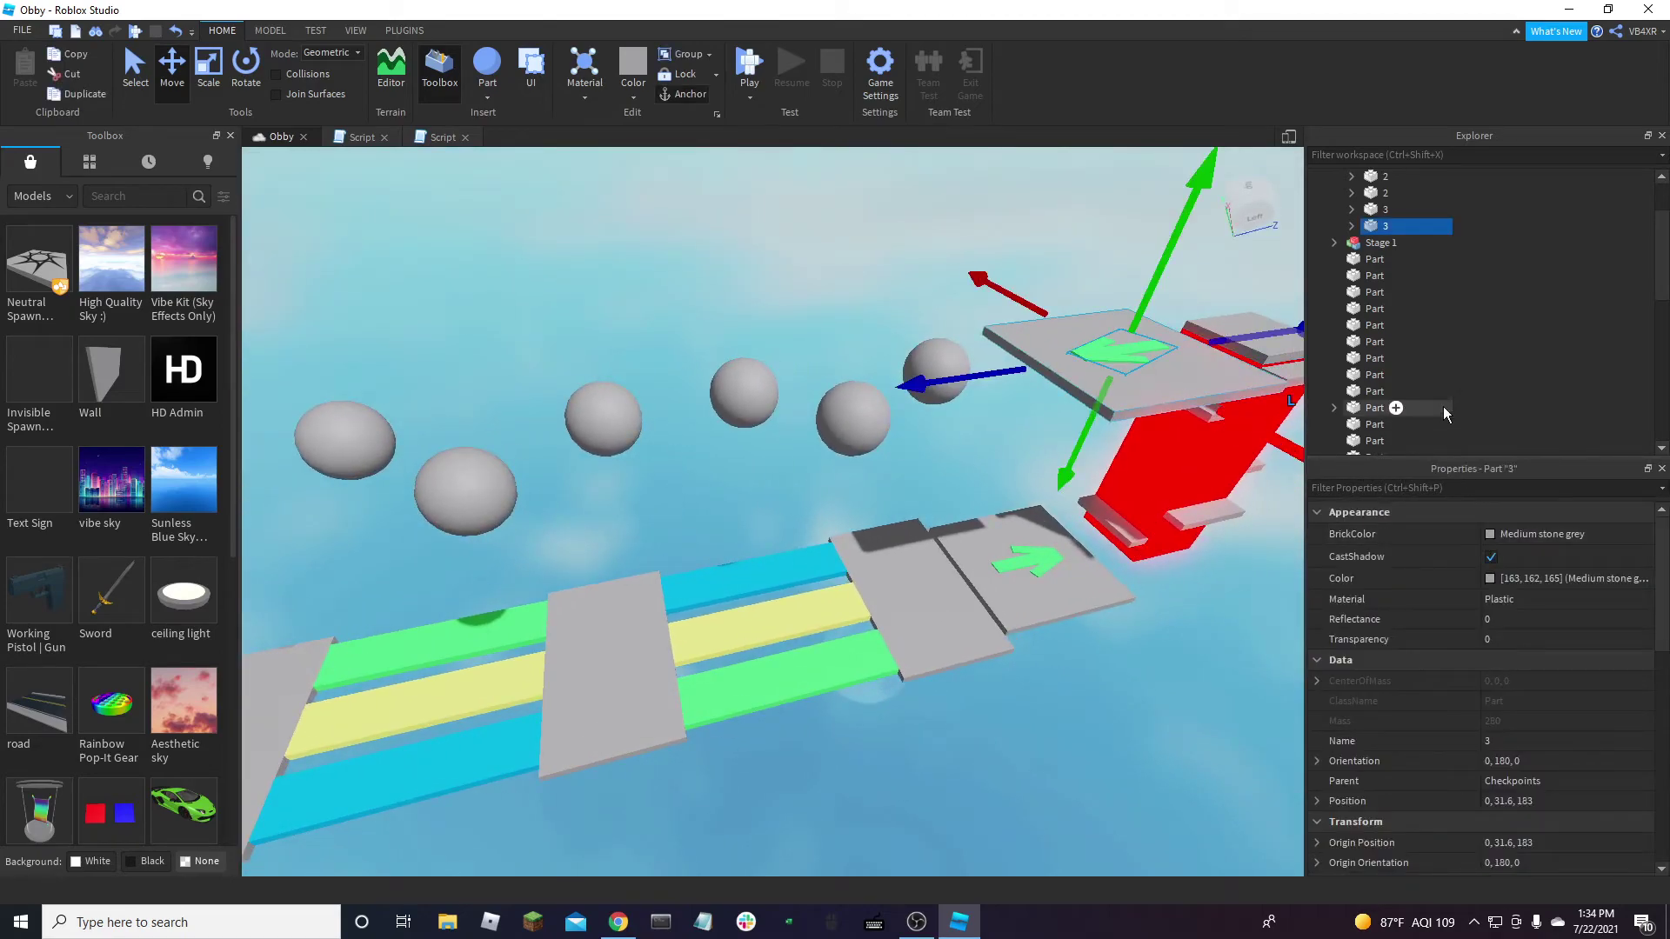
pyautogui.doubleClick(1388, 226)
pyautogui.write('4')
pyautogui.moveTo(1171, 497); pyautogui.dragTo(831, 366, button='right')
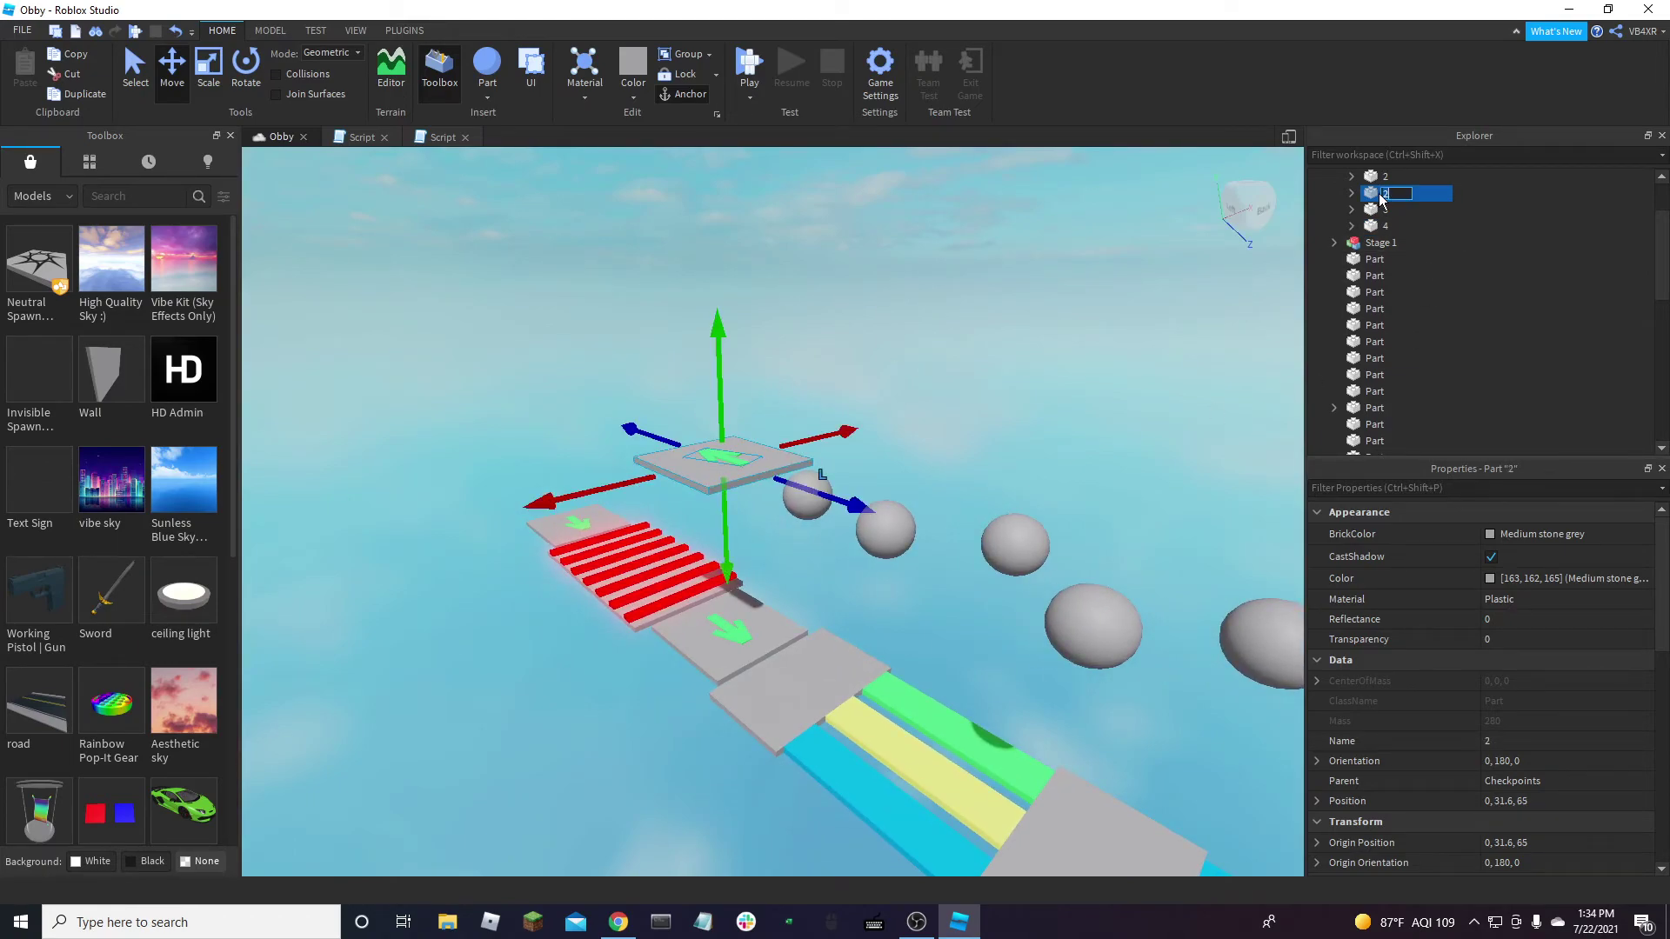
pyautogui.moveTo(816, 269); pyautogui.dragTo(815, 272, button='right')
pyautogui.press('s')
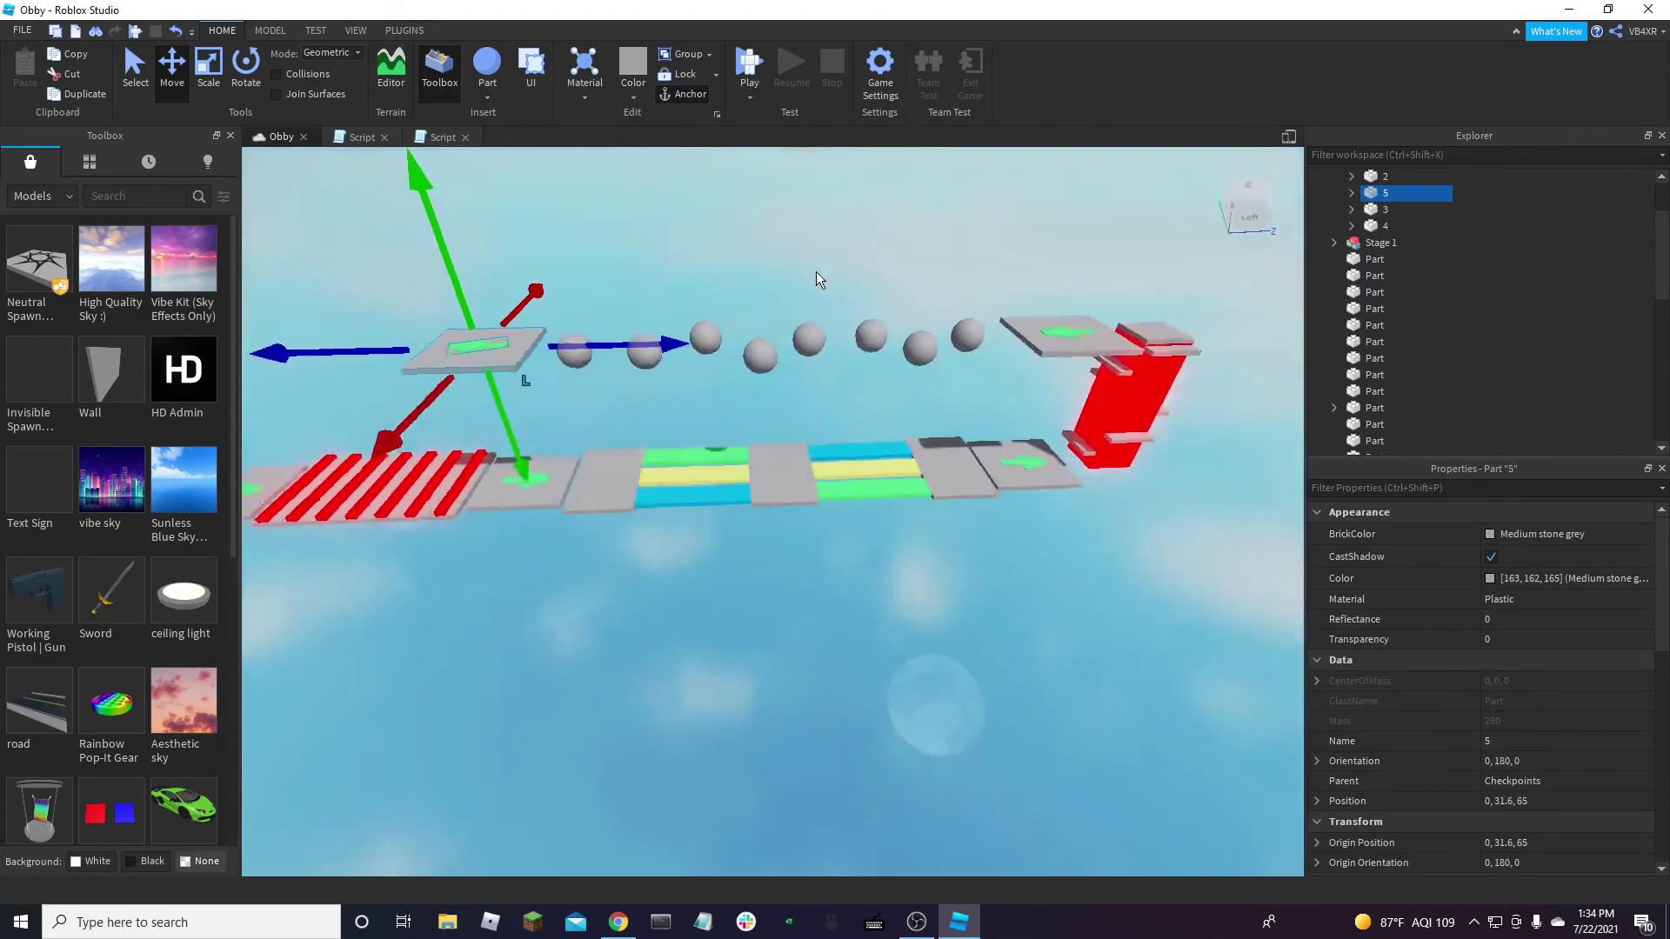
# Color the first, fourth and seventh spheres counted from checkpoint 4 light yellow (255, 255, 127)
pyautogui.moveTo(875, 591); pyautogui.dragTo(874, 588, button='right')
pyautogui.press('w')
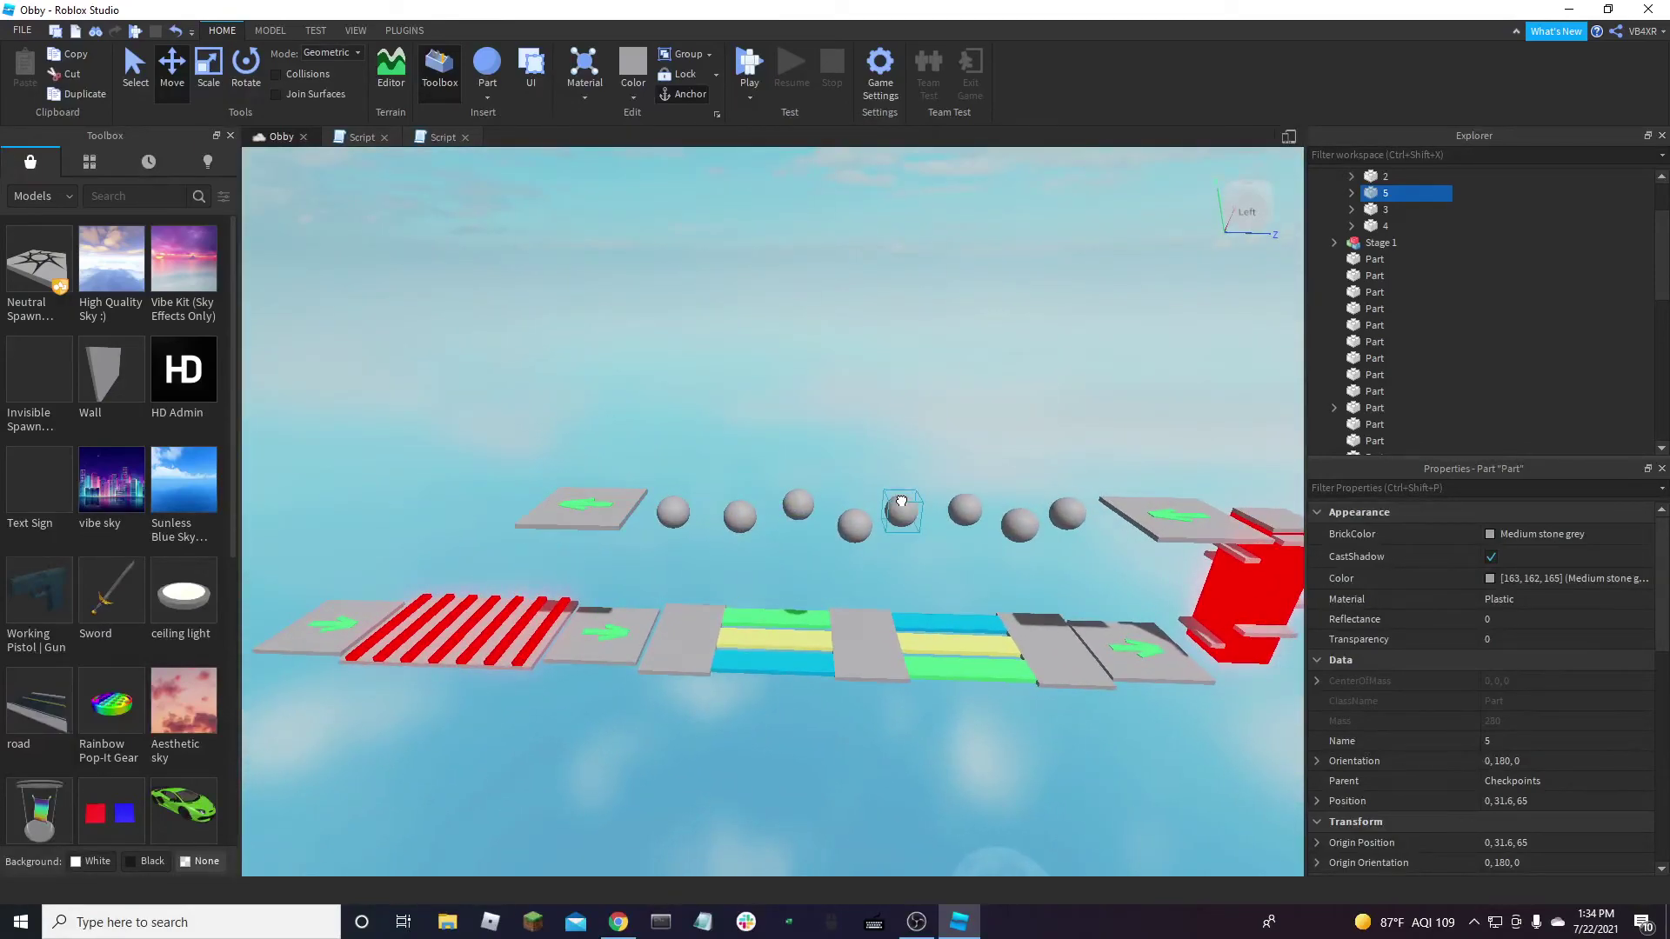
pyautogui.click(900, 502)
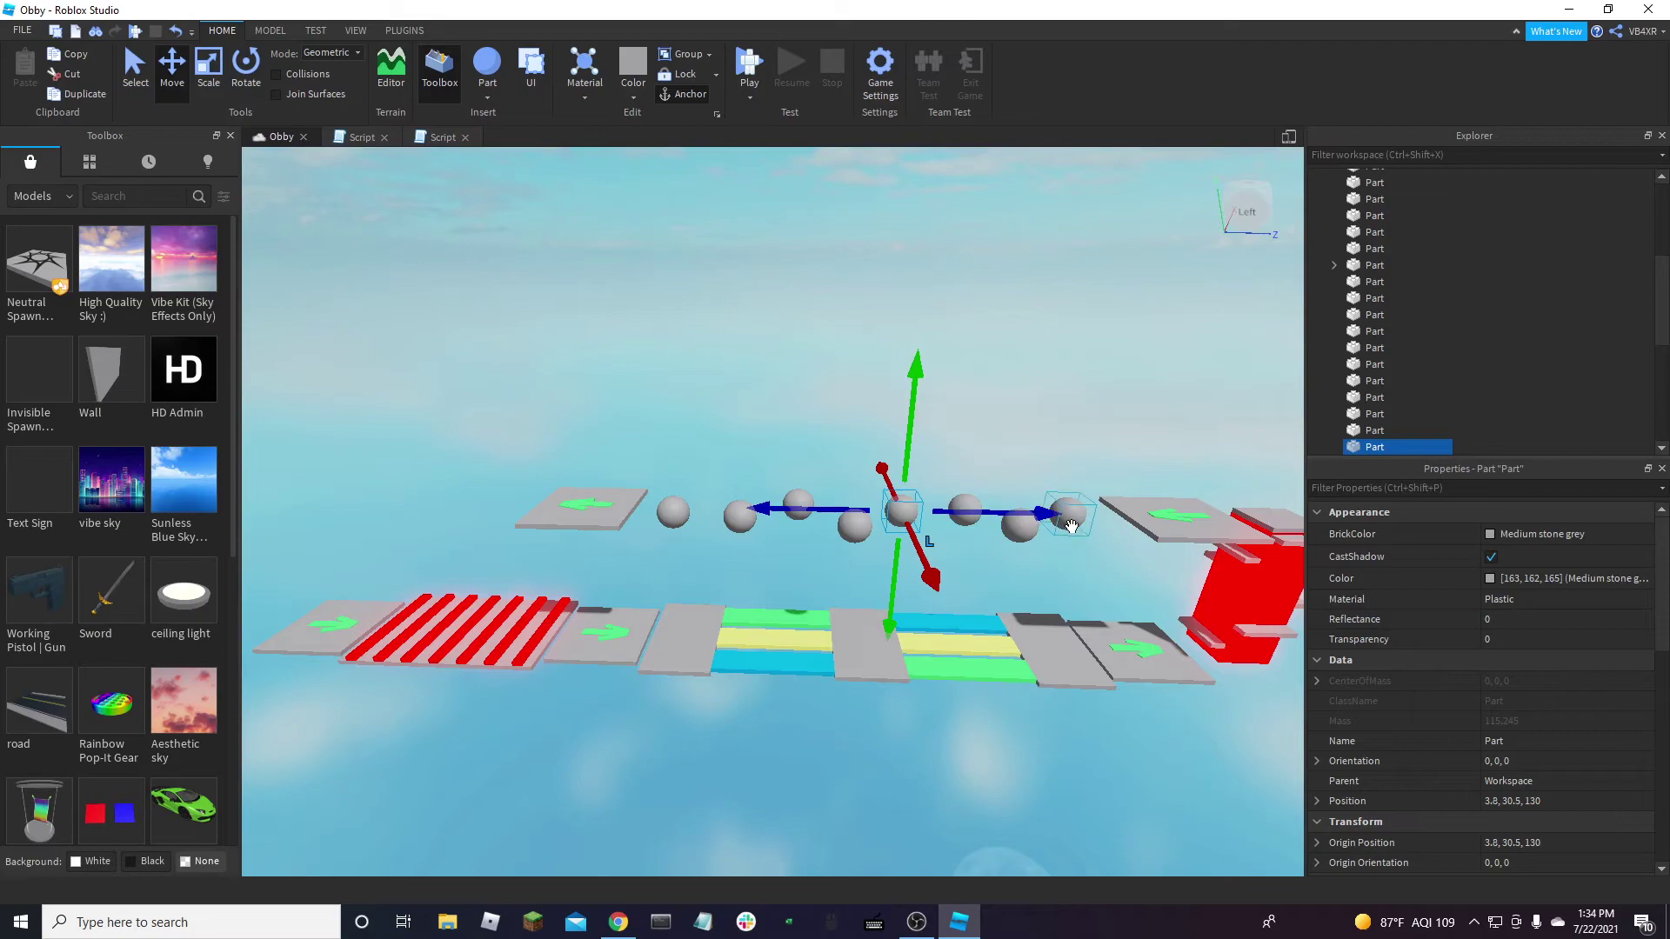
pyautogui.keyDown('shift'); pyautogui.click(1069, 520); pyautogui.keyUp('shift')
pyautogui.keyDown('shift'); pyautogui.click(738, 526); pyautogui.keyUp('shift')
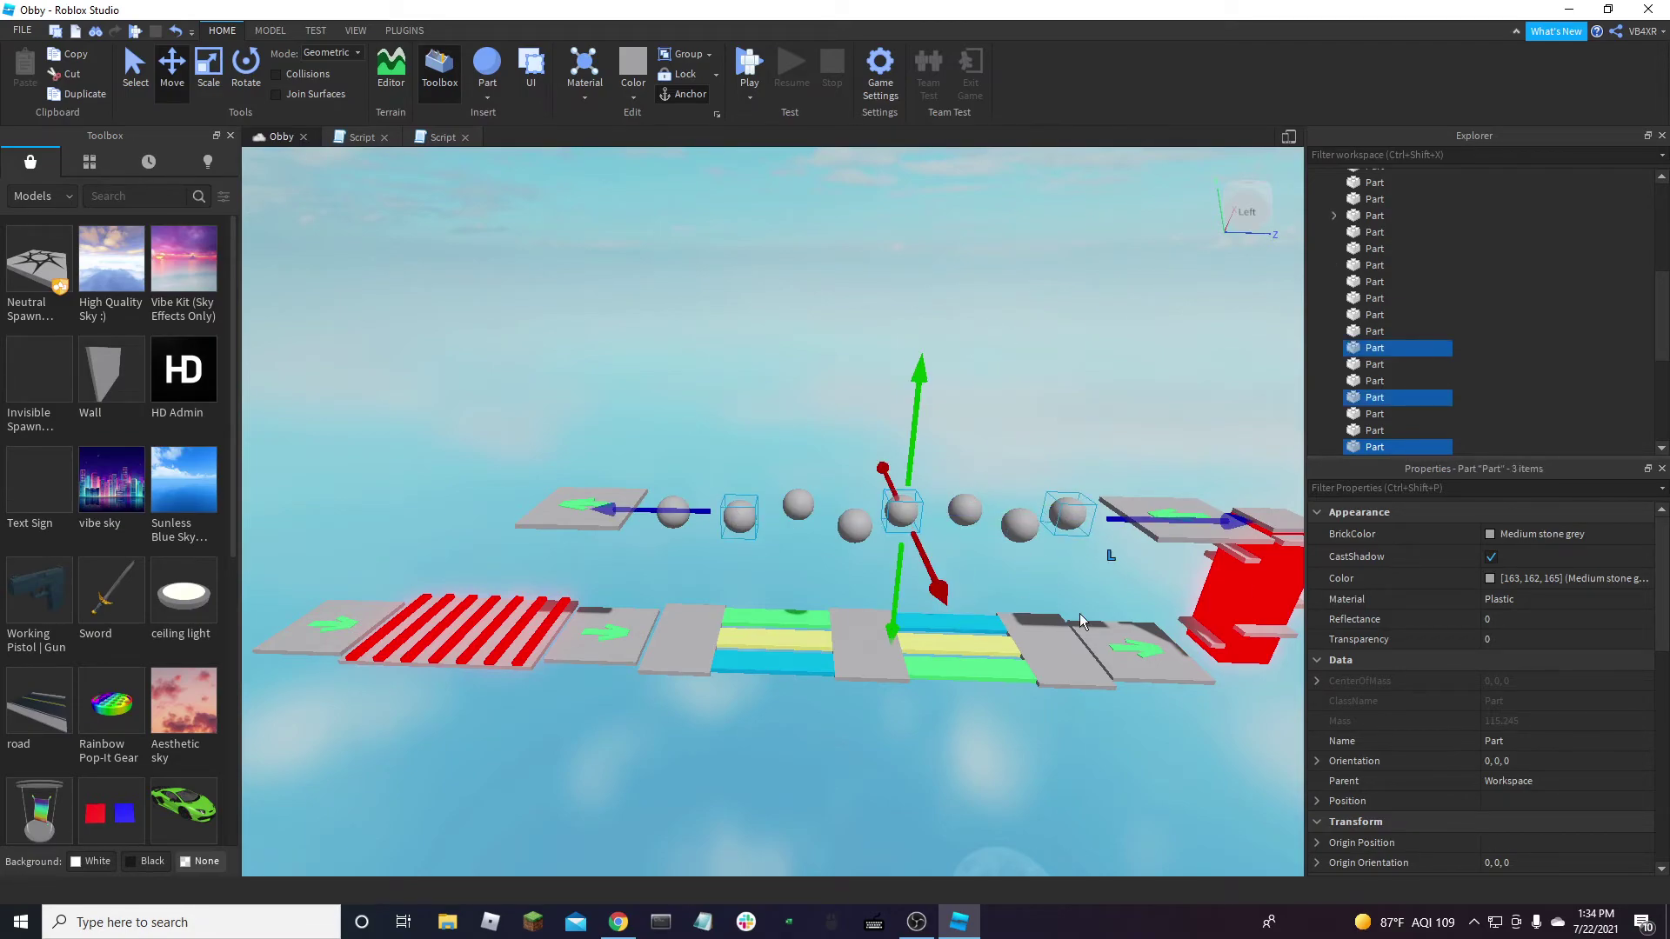
pyautogui.click(1491, 578)
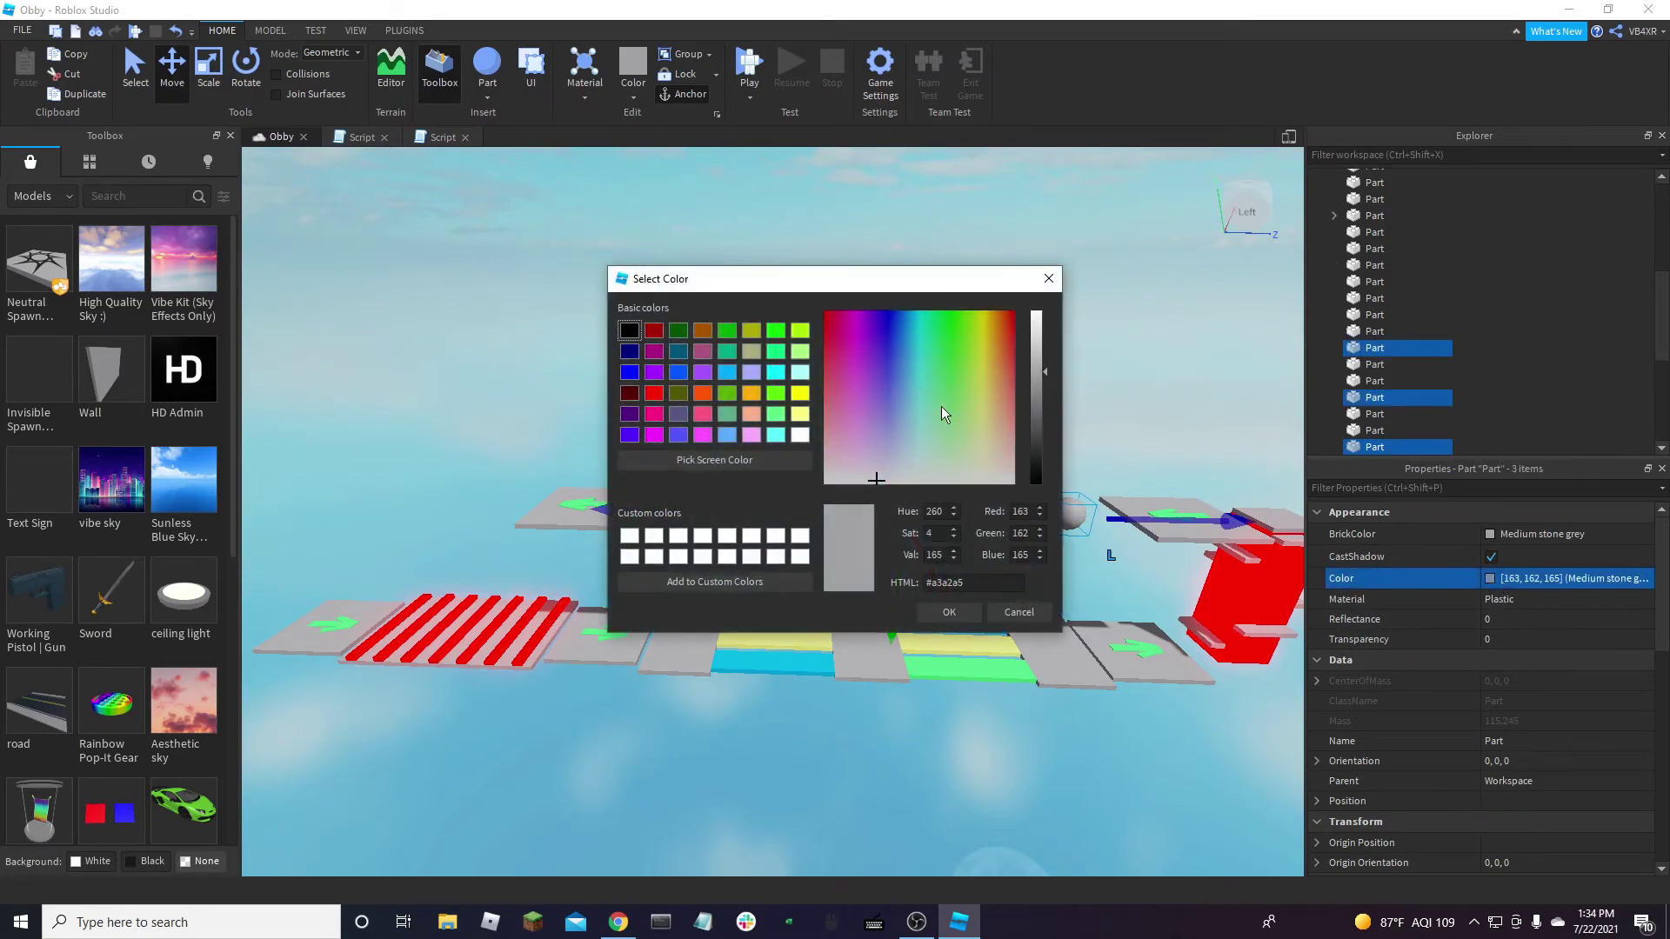
pyautogui.click(798, 394)
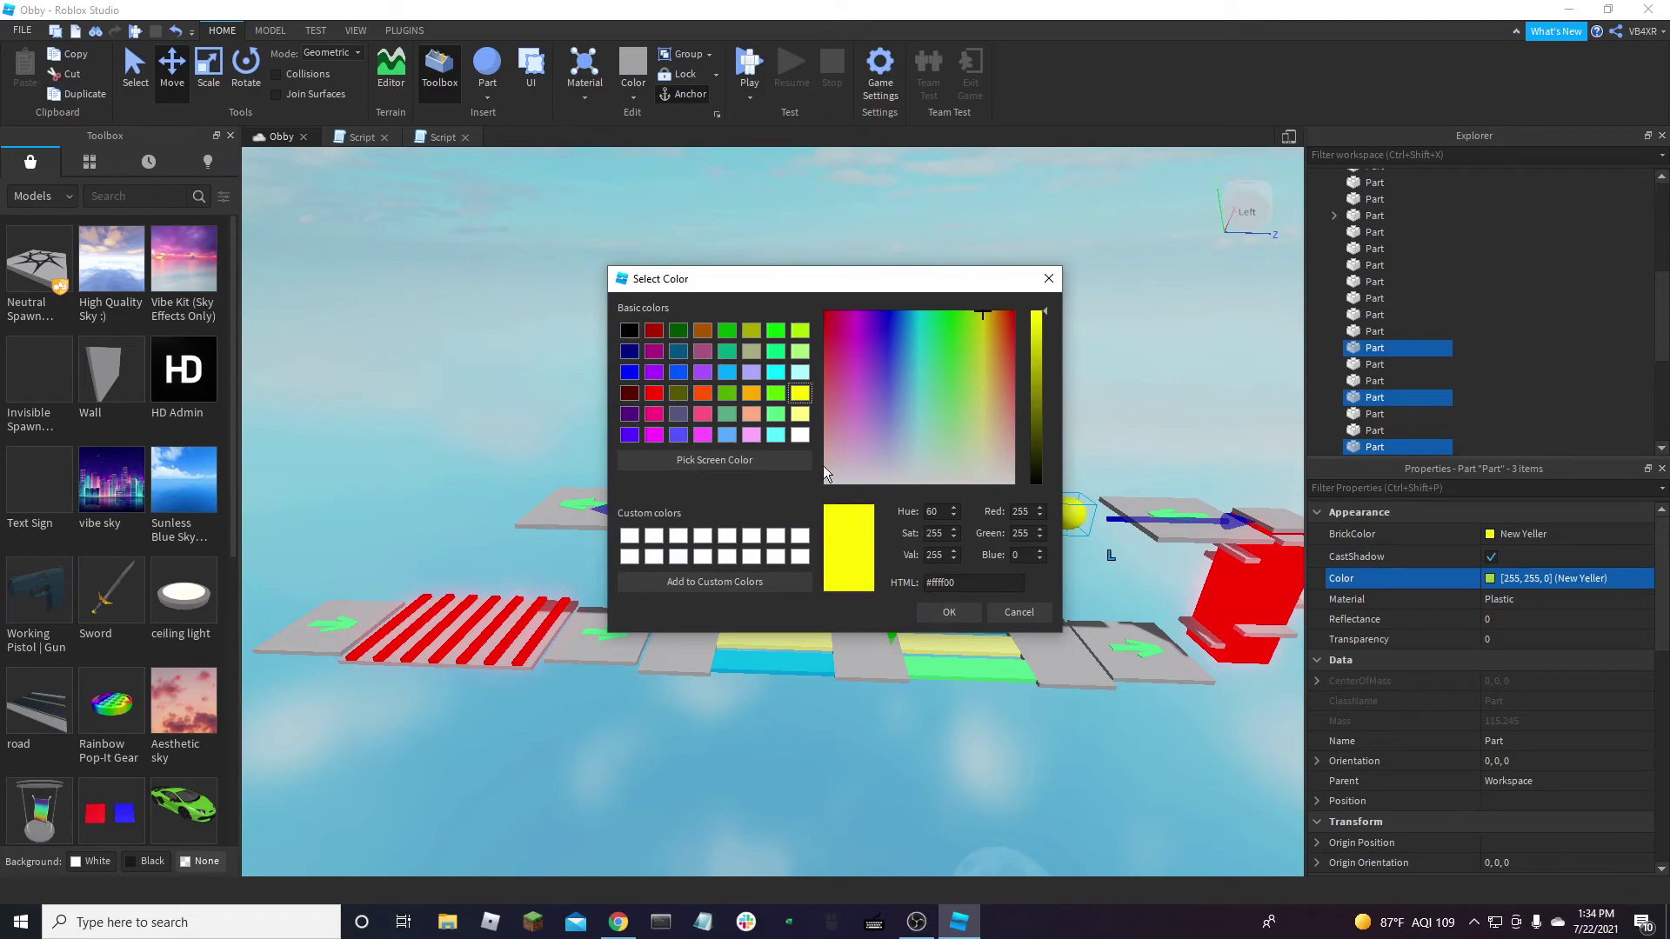
pyautogui.click(799, 414)
pyautogui.click(946, 611)
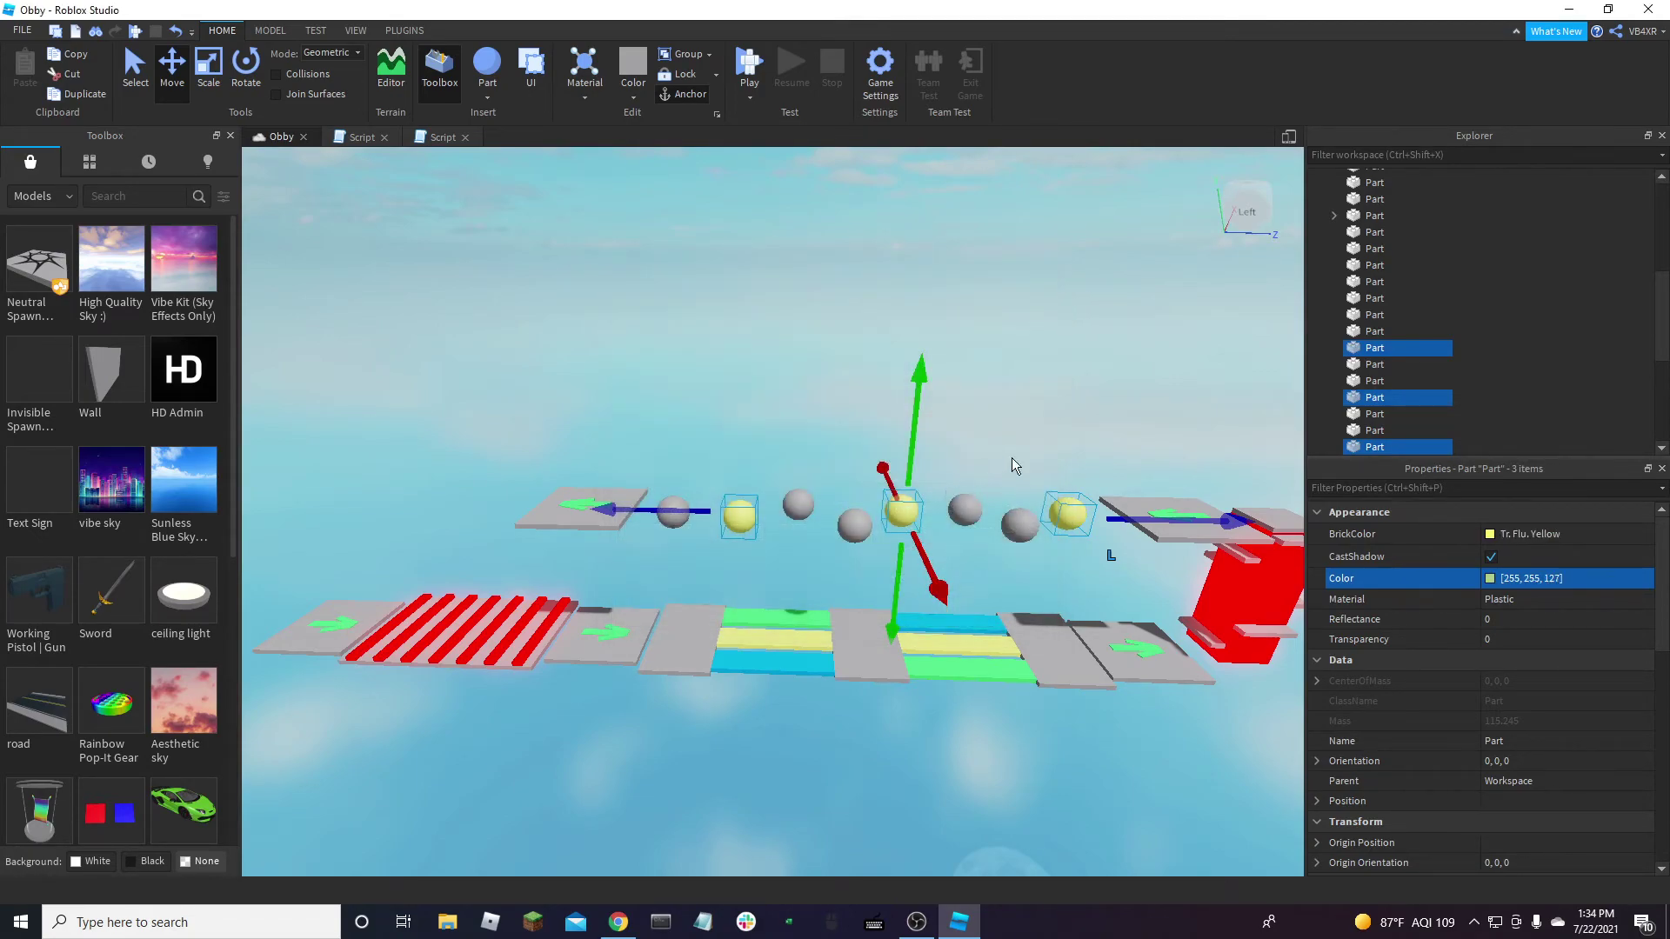
# Color the third and sixth spheres counted from checkpoint 4 green (85, 255, 127)
pyautogui.click(957, 483)
pyautogui.click(804, 504)
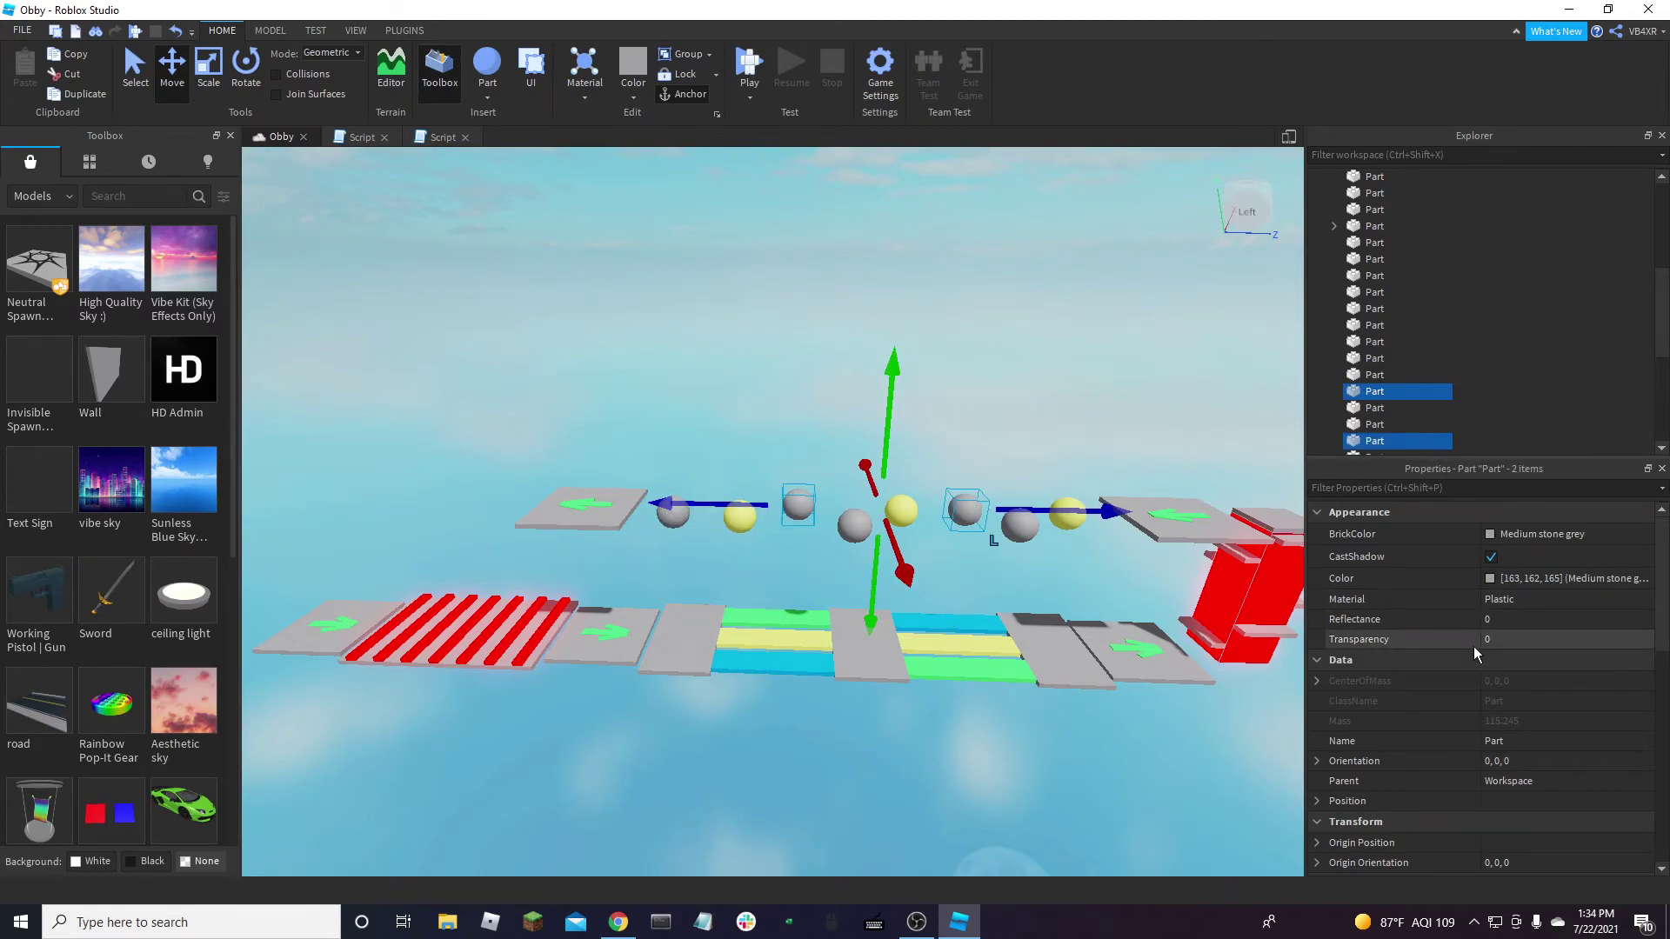
pyautogui.click(1489, 579)
pyautogui.click(775, 412)
pyautogui.click(935, 613)
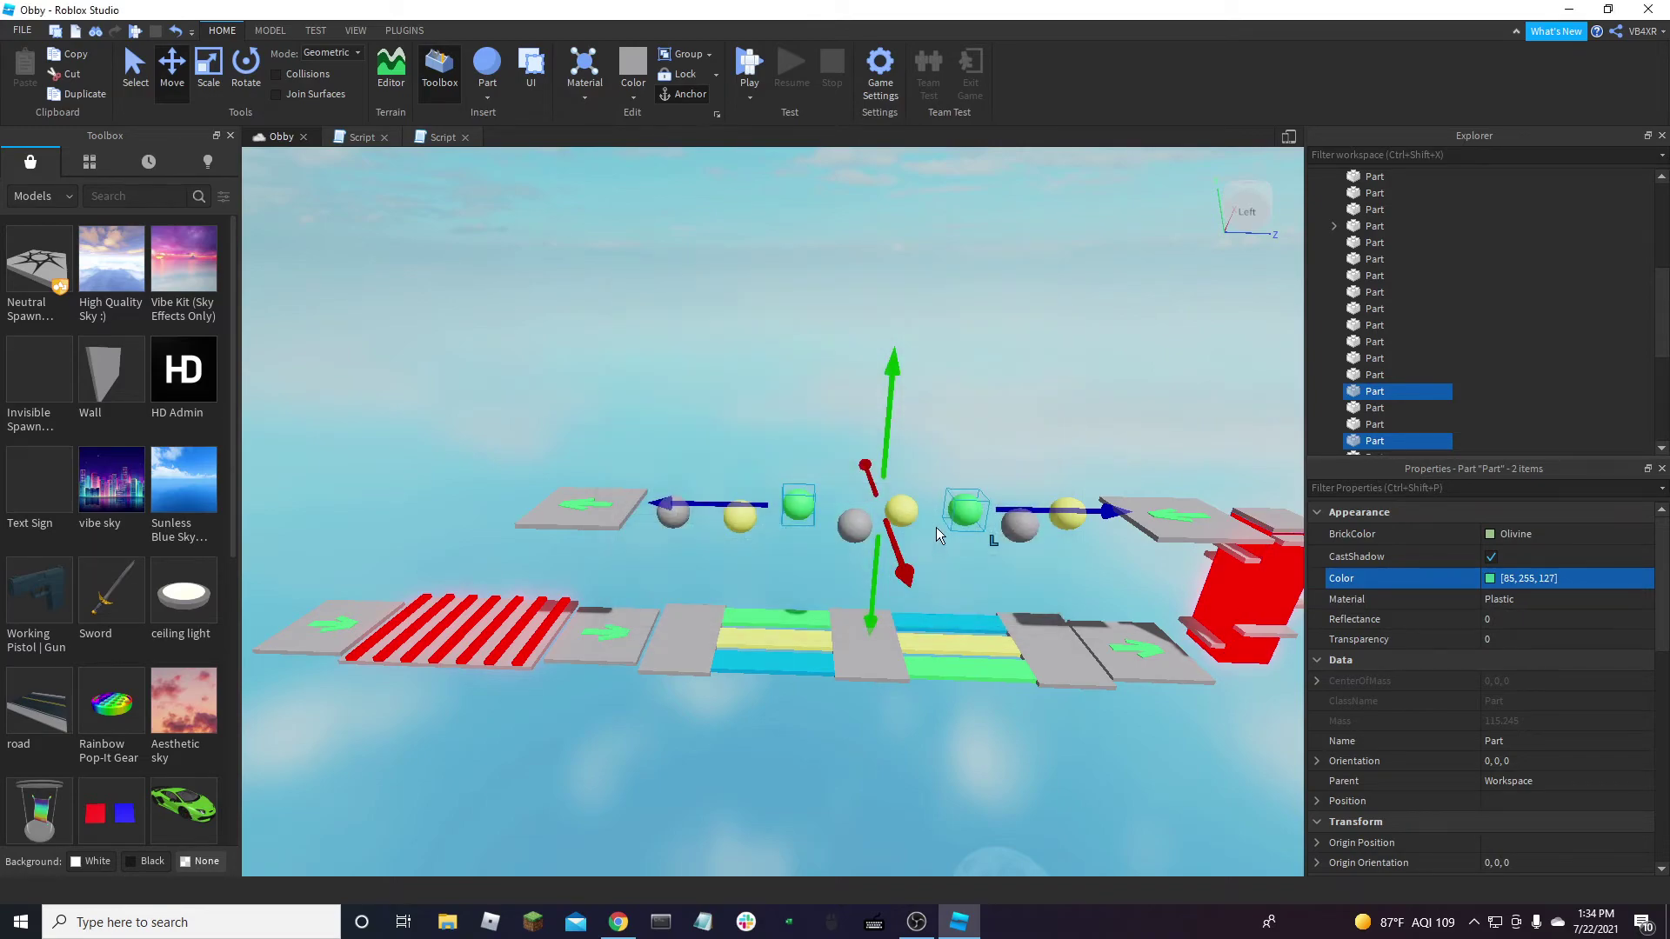
# Color the second, fifth and eighth spheres counted from checkpoint 4 blue (0, 170, 255)
pyautogui.click(1011, 526)
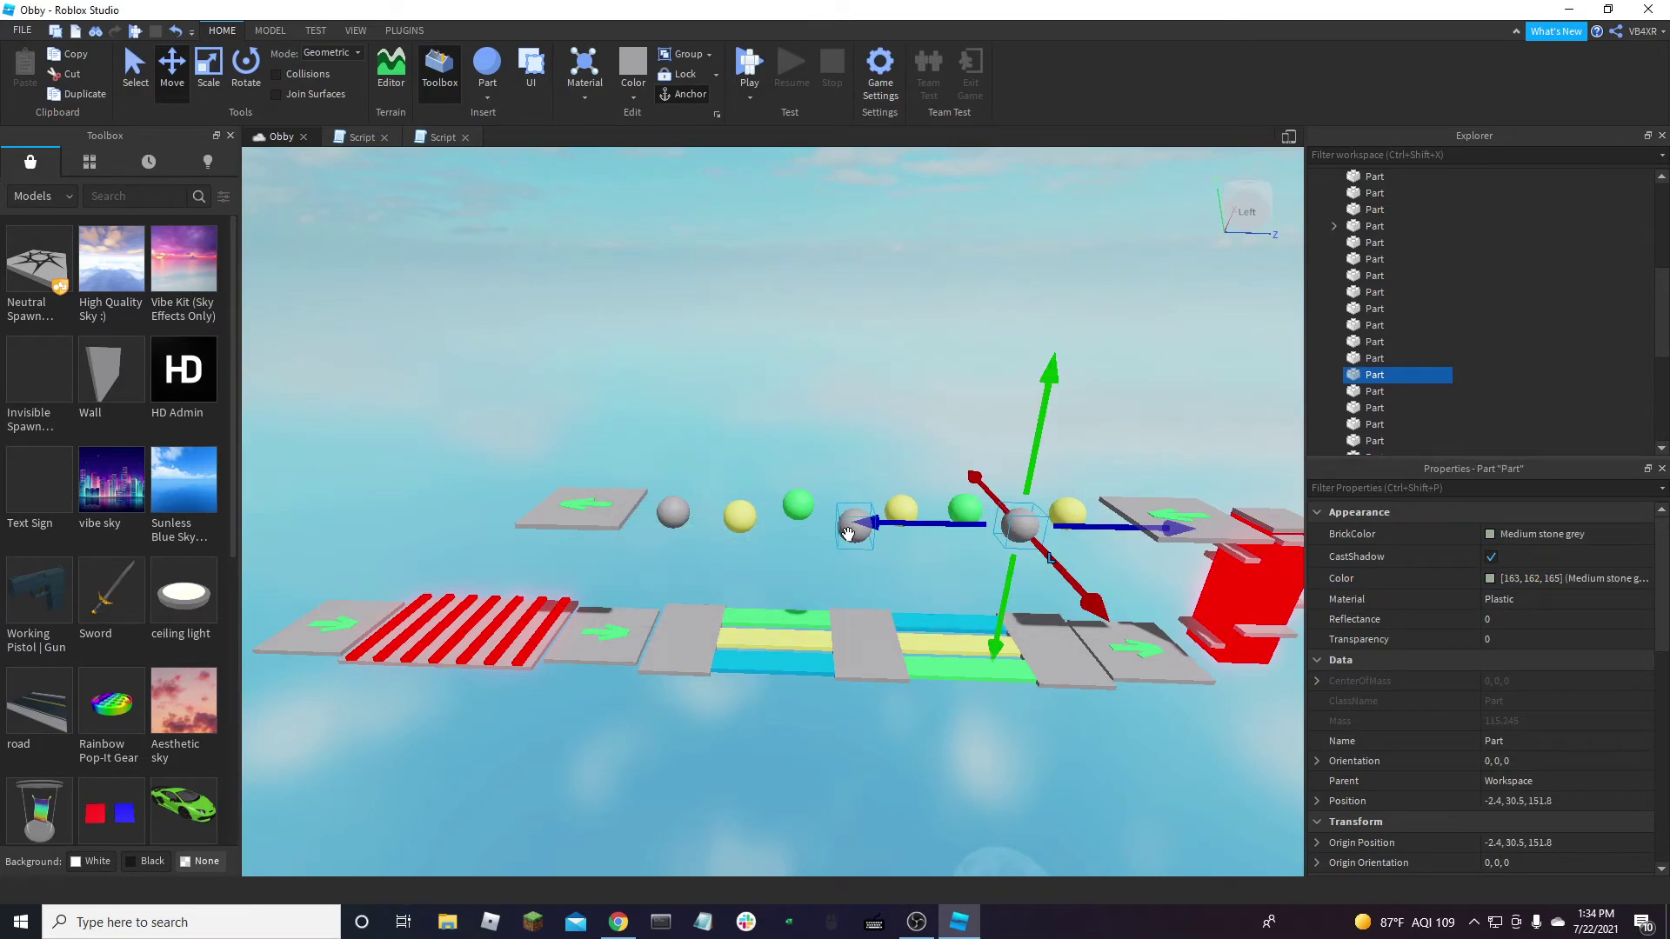
pyautogui.keyDown('ctrl'); pyautogui.click(848, 533); pyautogui.keyUp('ctrl')
pyautogui.keyDown('ctrl'); pyautogui.click(676, 508); pyautogui.keyUp('ctrl')
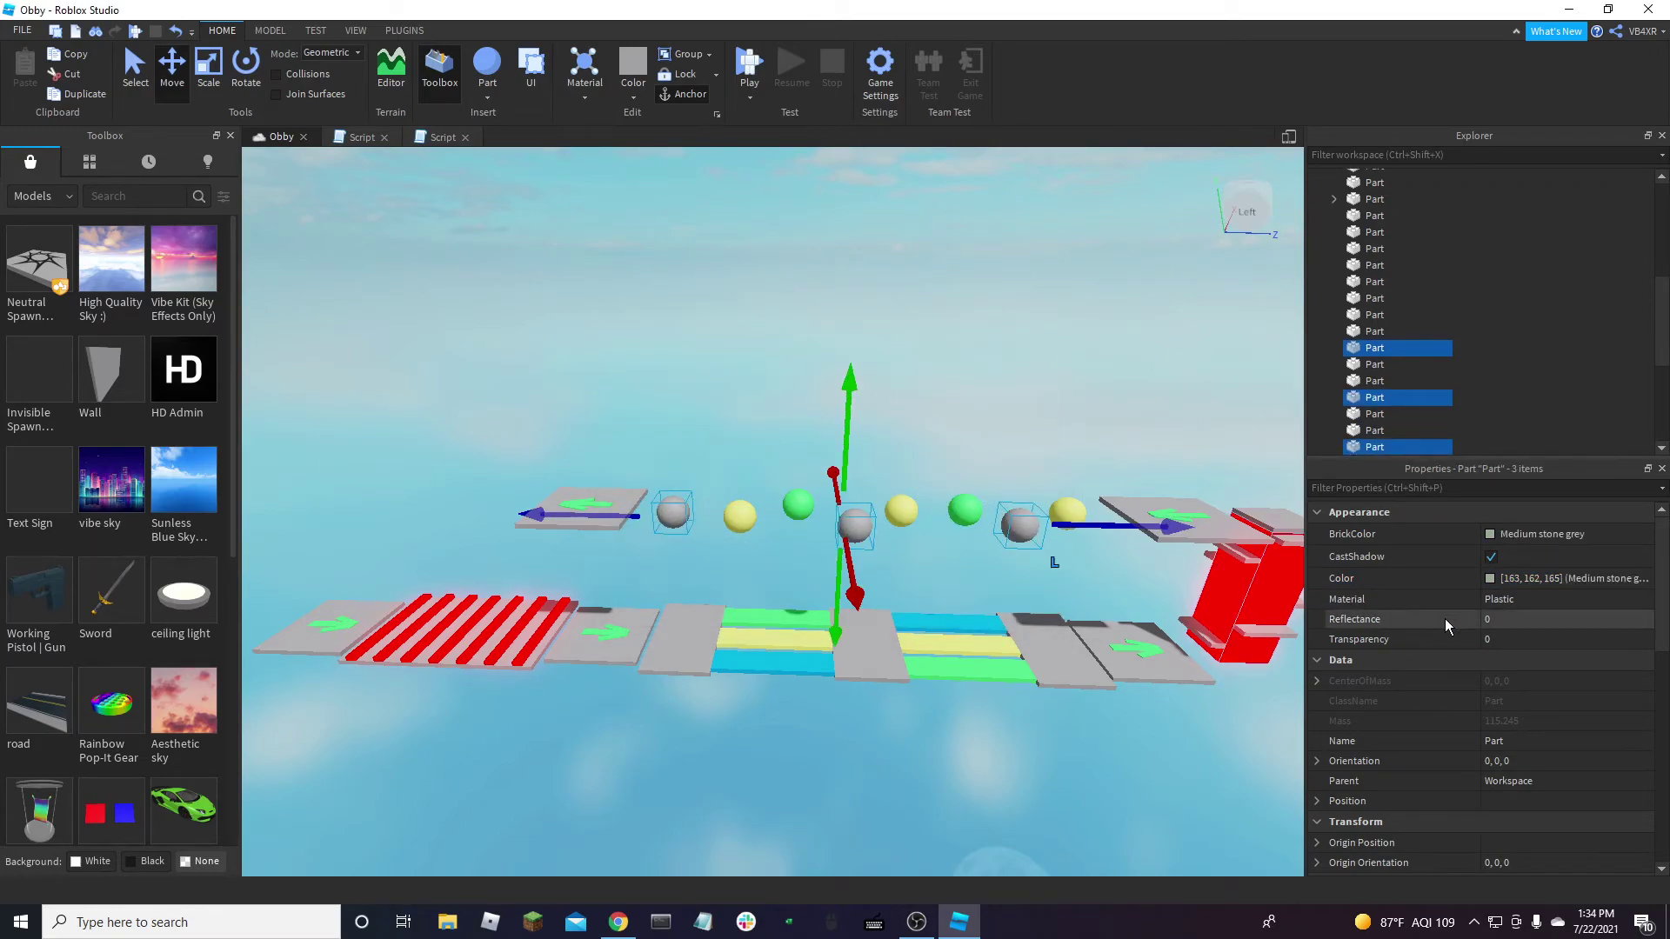
pyautogui.click(1497, 581)
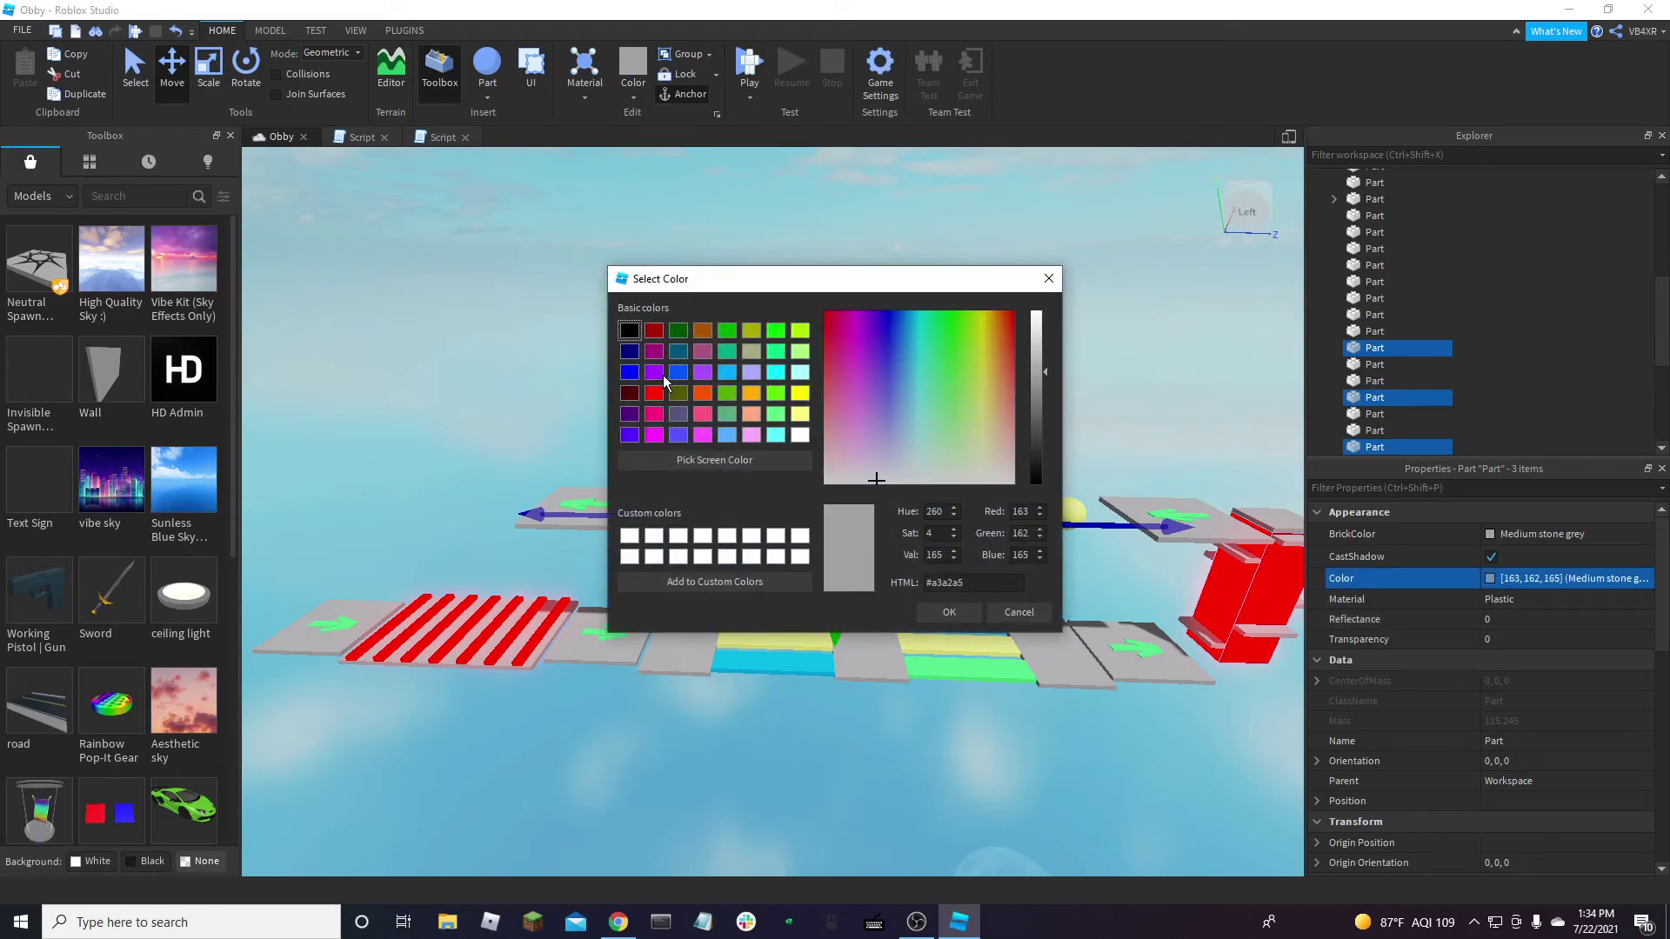
pyautogui.click(945, 615)
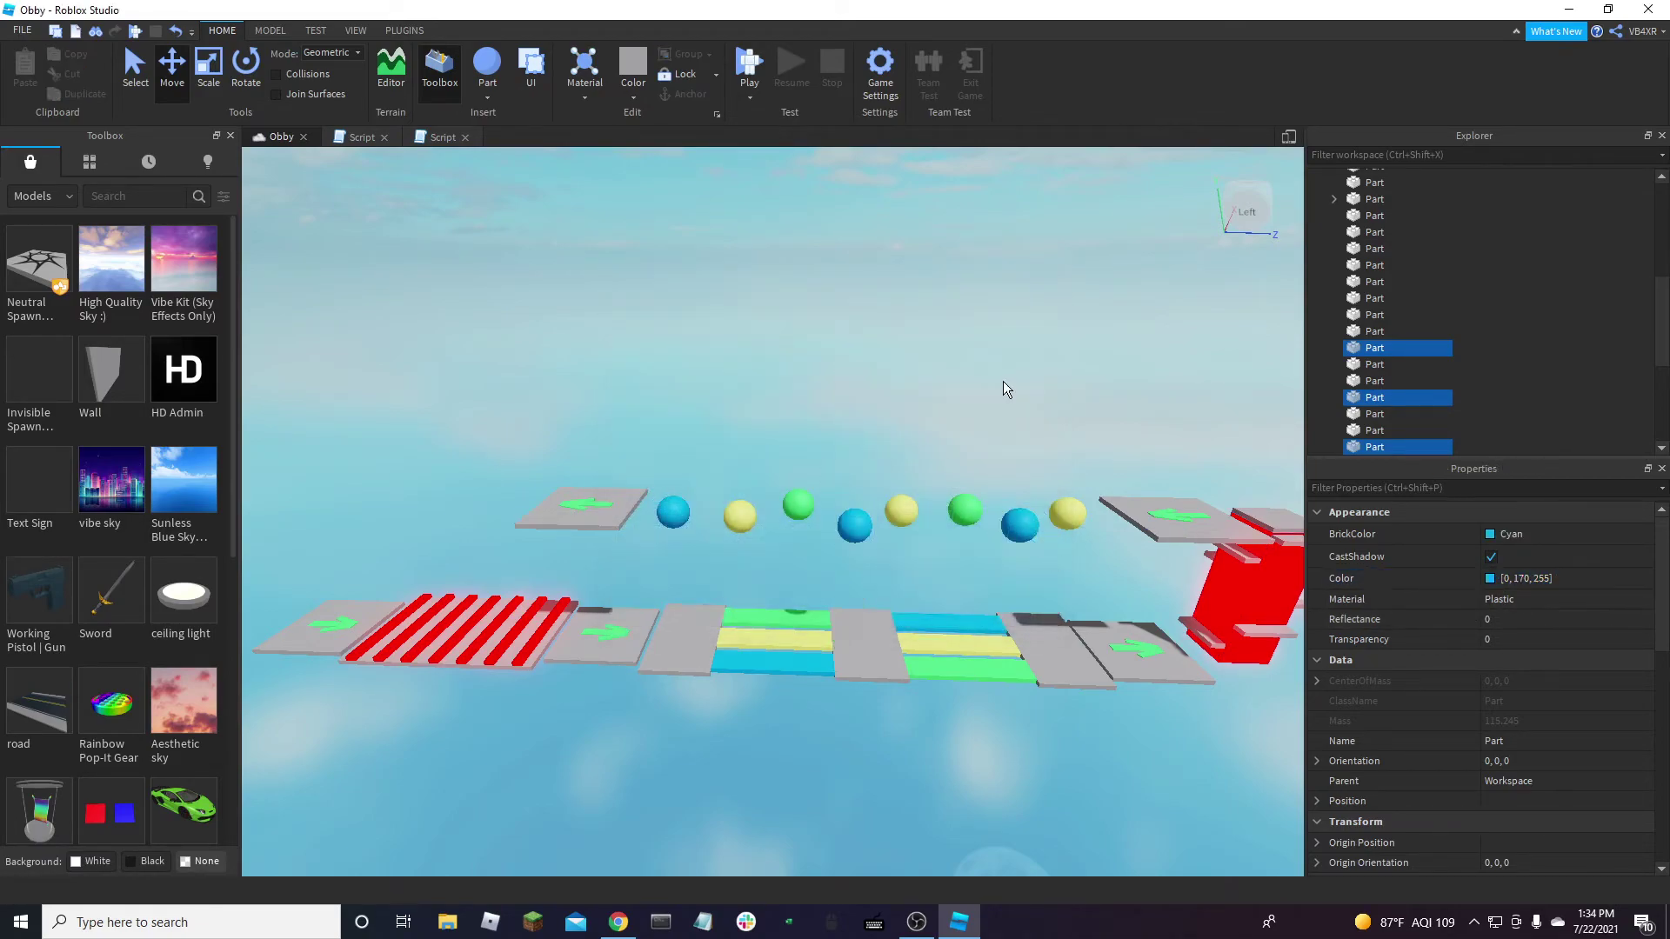
pyautogui.click(1004, 380)
pyautogui.scroll(-5, 1003, 381)
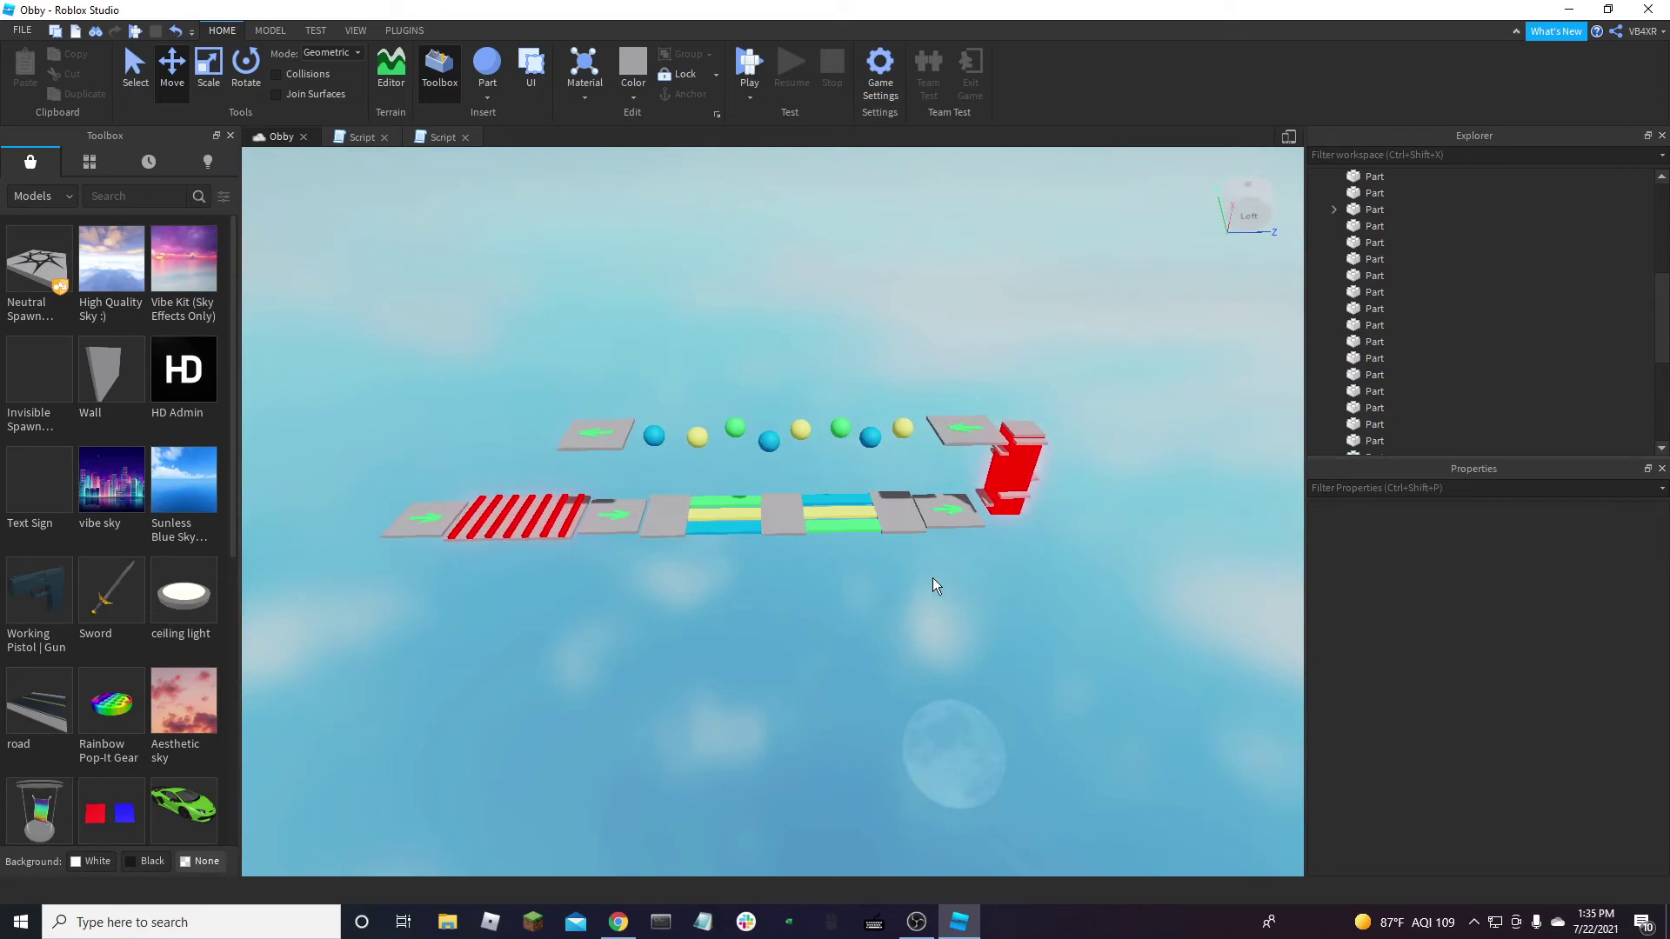
pyautogui.press('d')
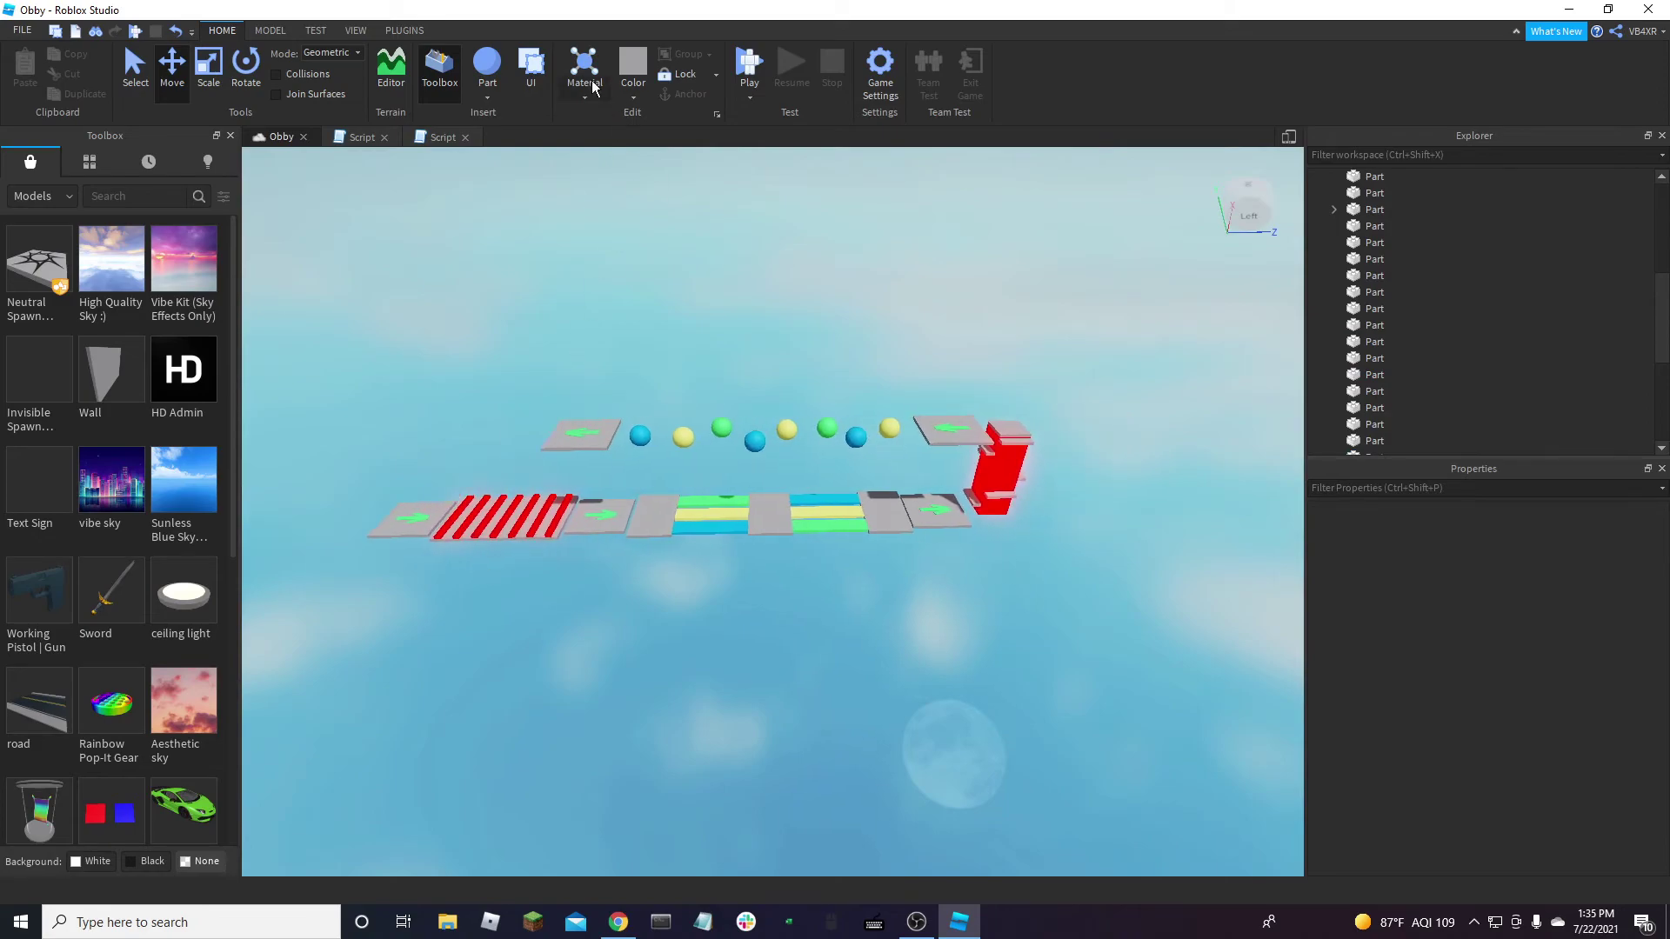
# Start a playtest from the first checkpoint and jump over the red bars to checkpoint 2
pyautogui.click(744, 59)
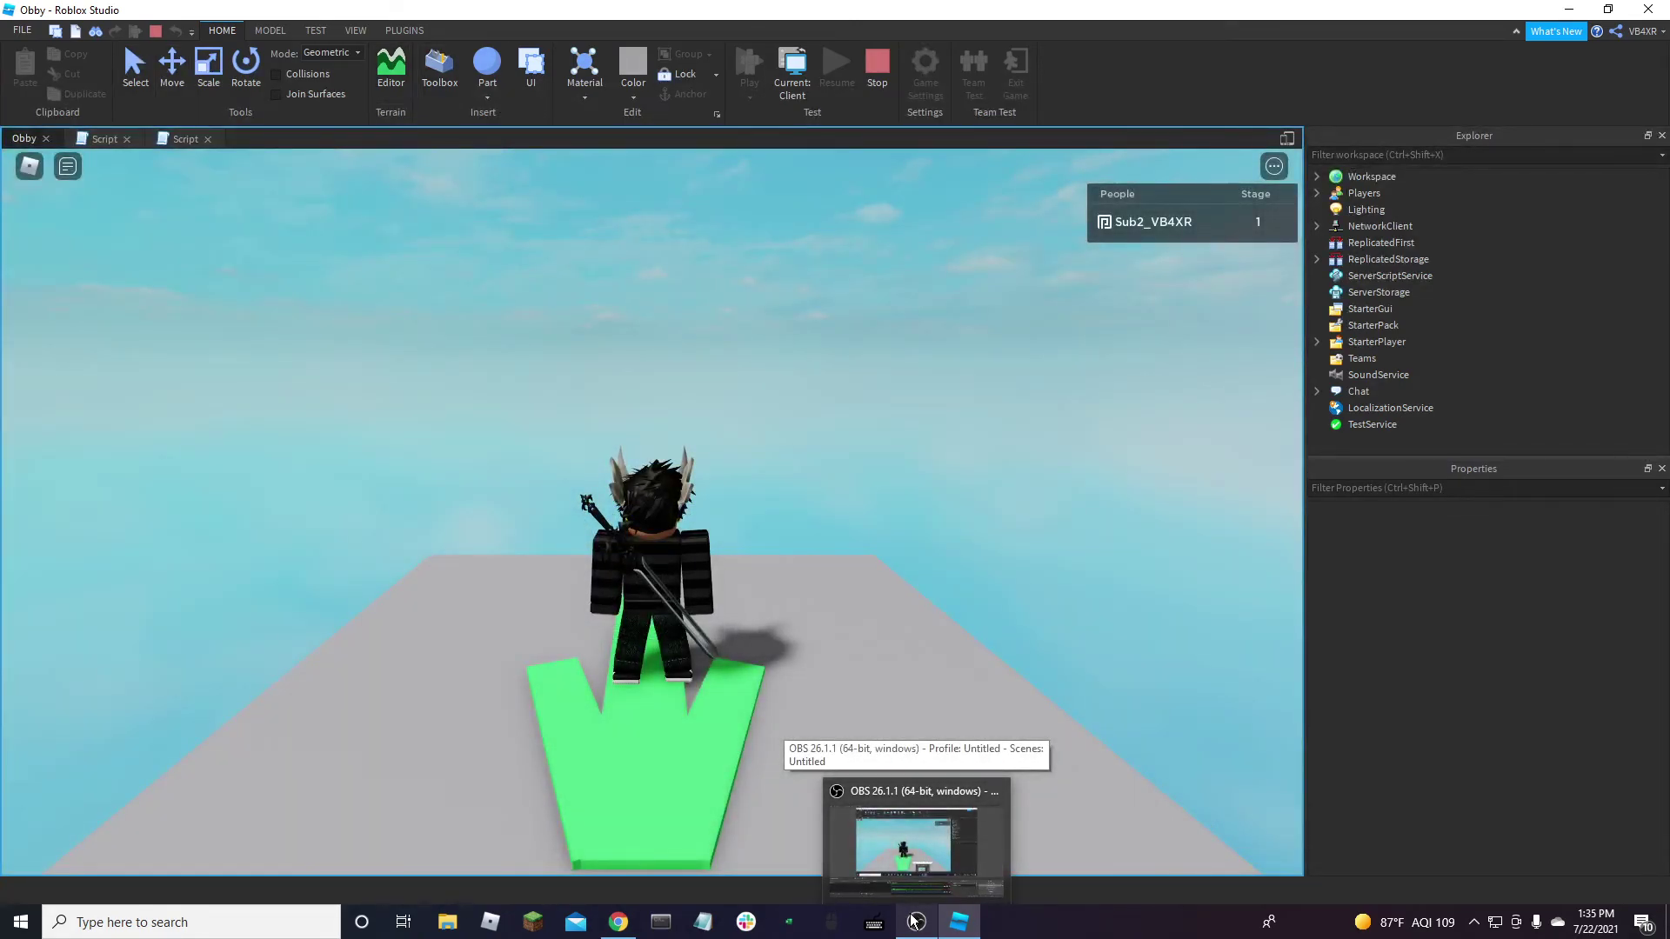
pyautogui.moveTo(902, 634); pyautogui.dragTo(902, 634, button='right')
pyautogui.press('Tab')
pyautogui.press('Tab')
pyautogui.press('shift')
pyautogui.press('w')
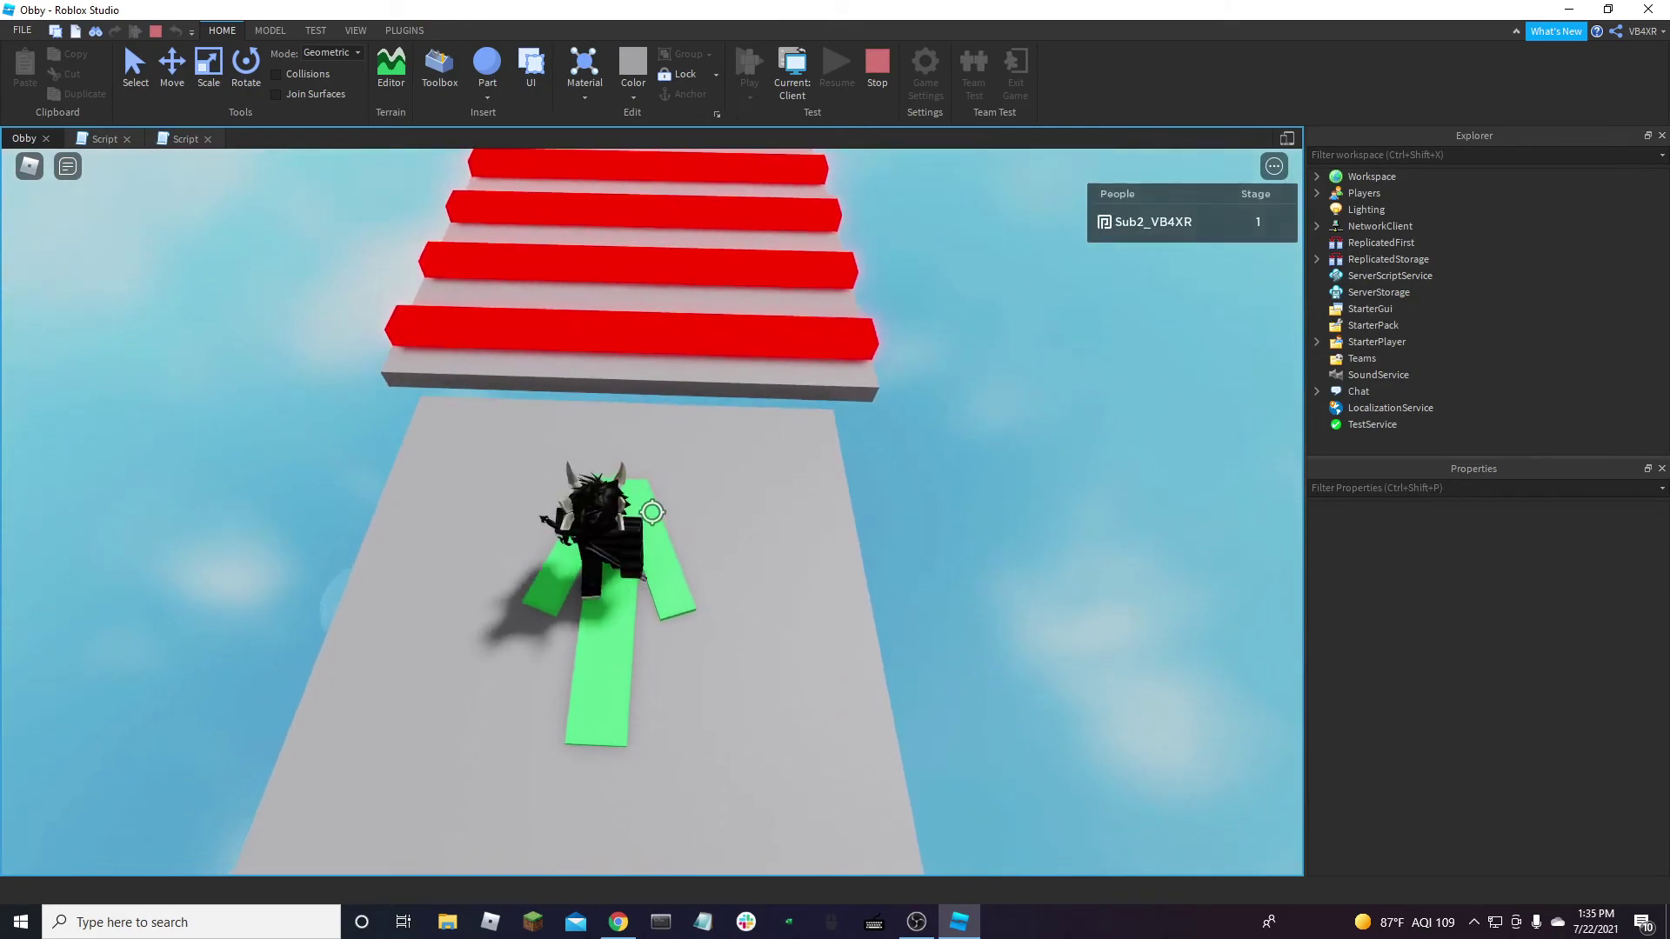
pyautogui.press('space')
pyautogui.press('w')
pyautogui.press('space')
pyautogui.press('space')
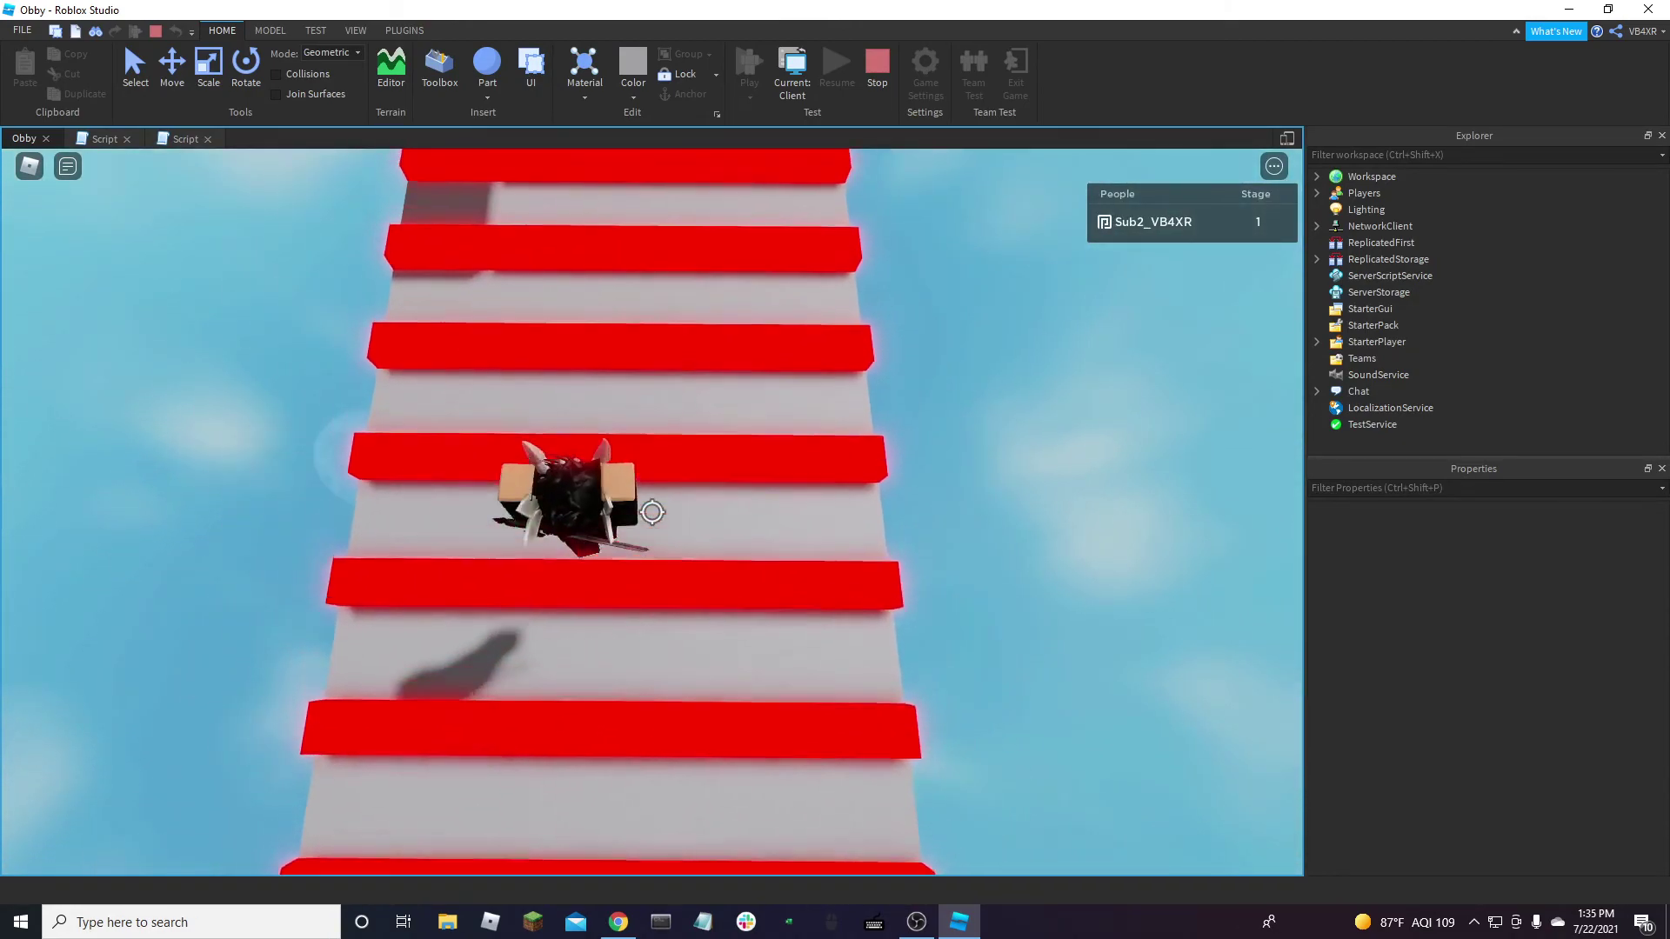
pyautogui.press('w')
pyautogui.press('space')
pyautogui.press('space')
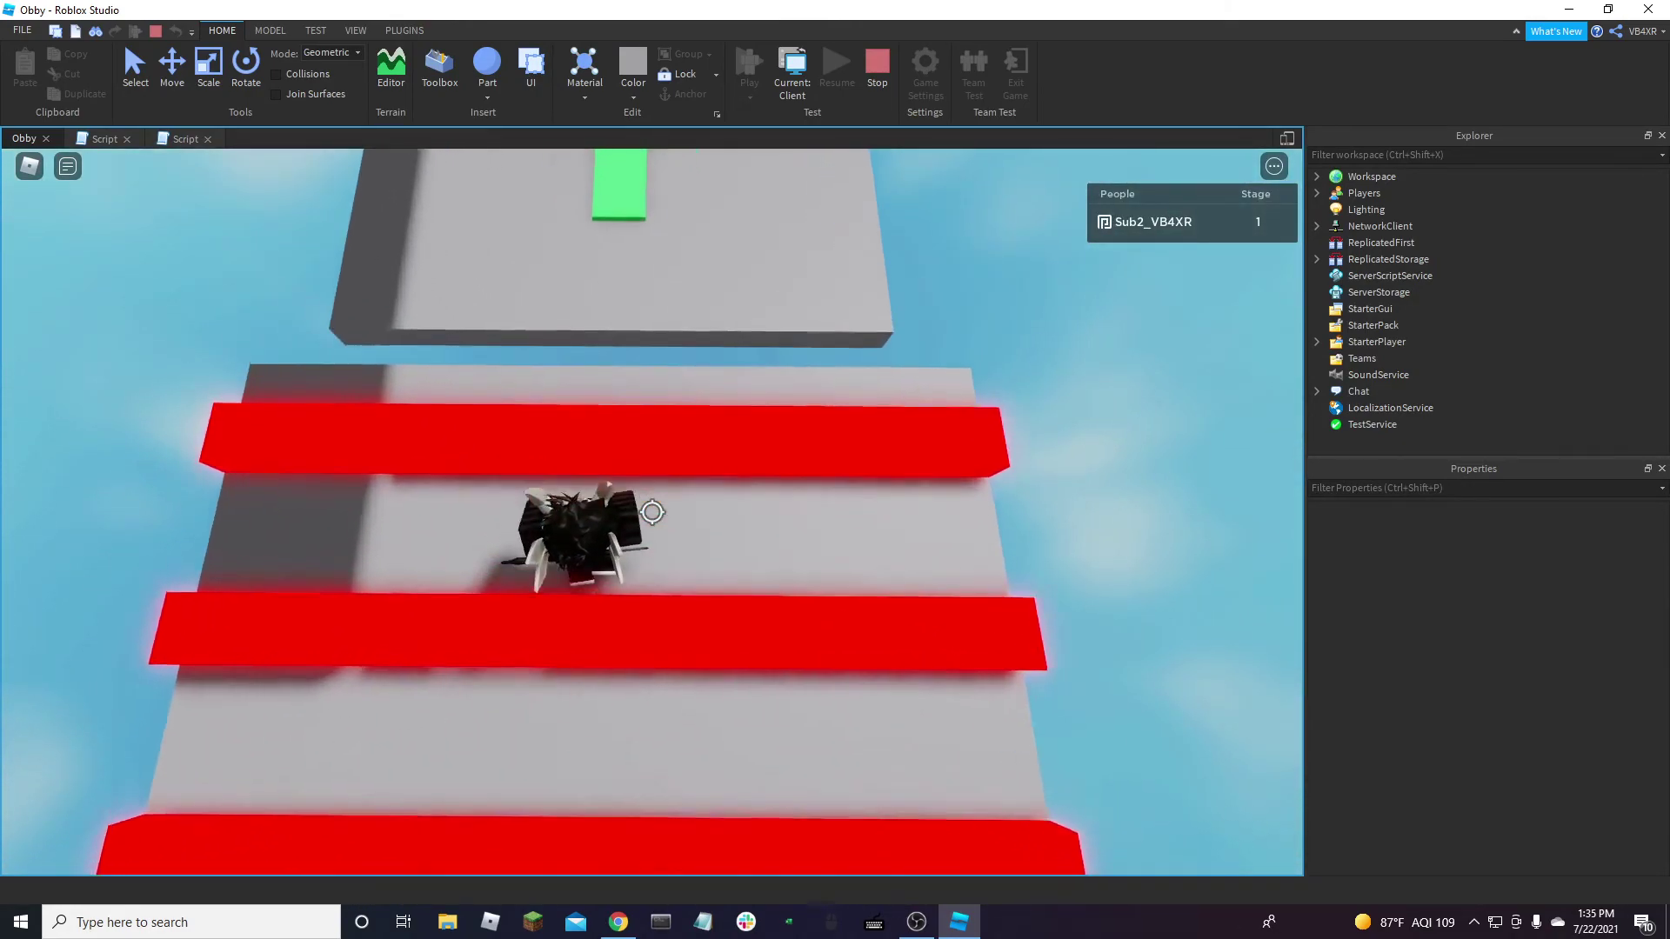
pyautogui.press('w')
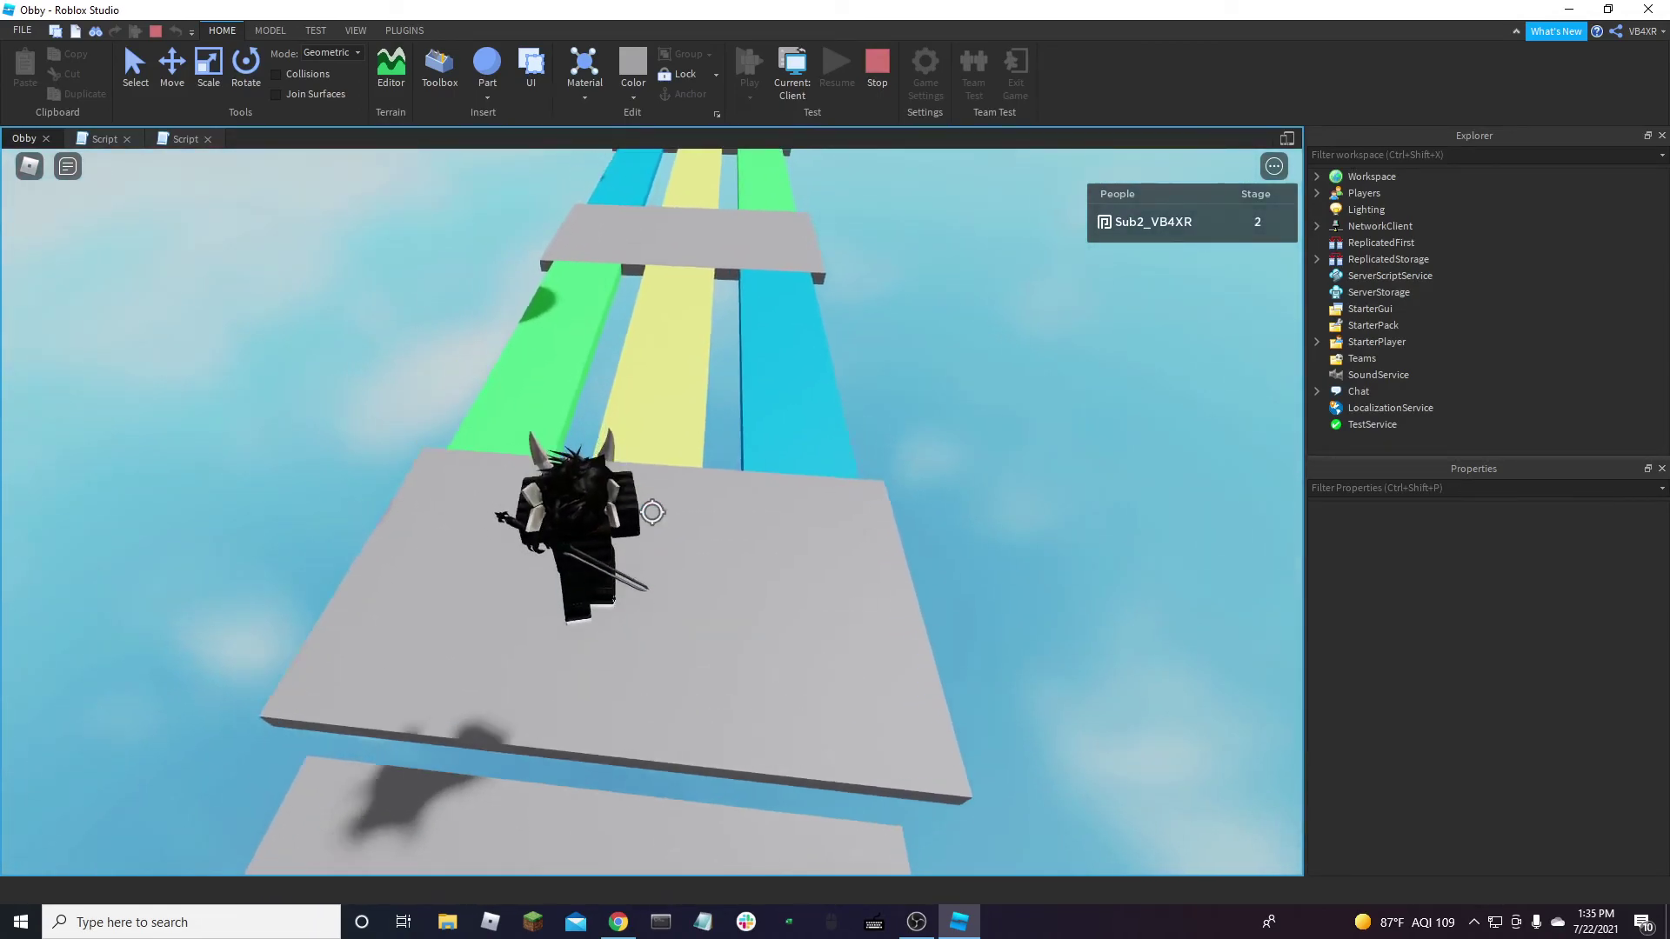
# Run across both sets of colored planks to checkpoint 3 and jump at the red block's lowest ledge
pyautogui.press('w')
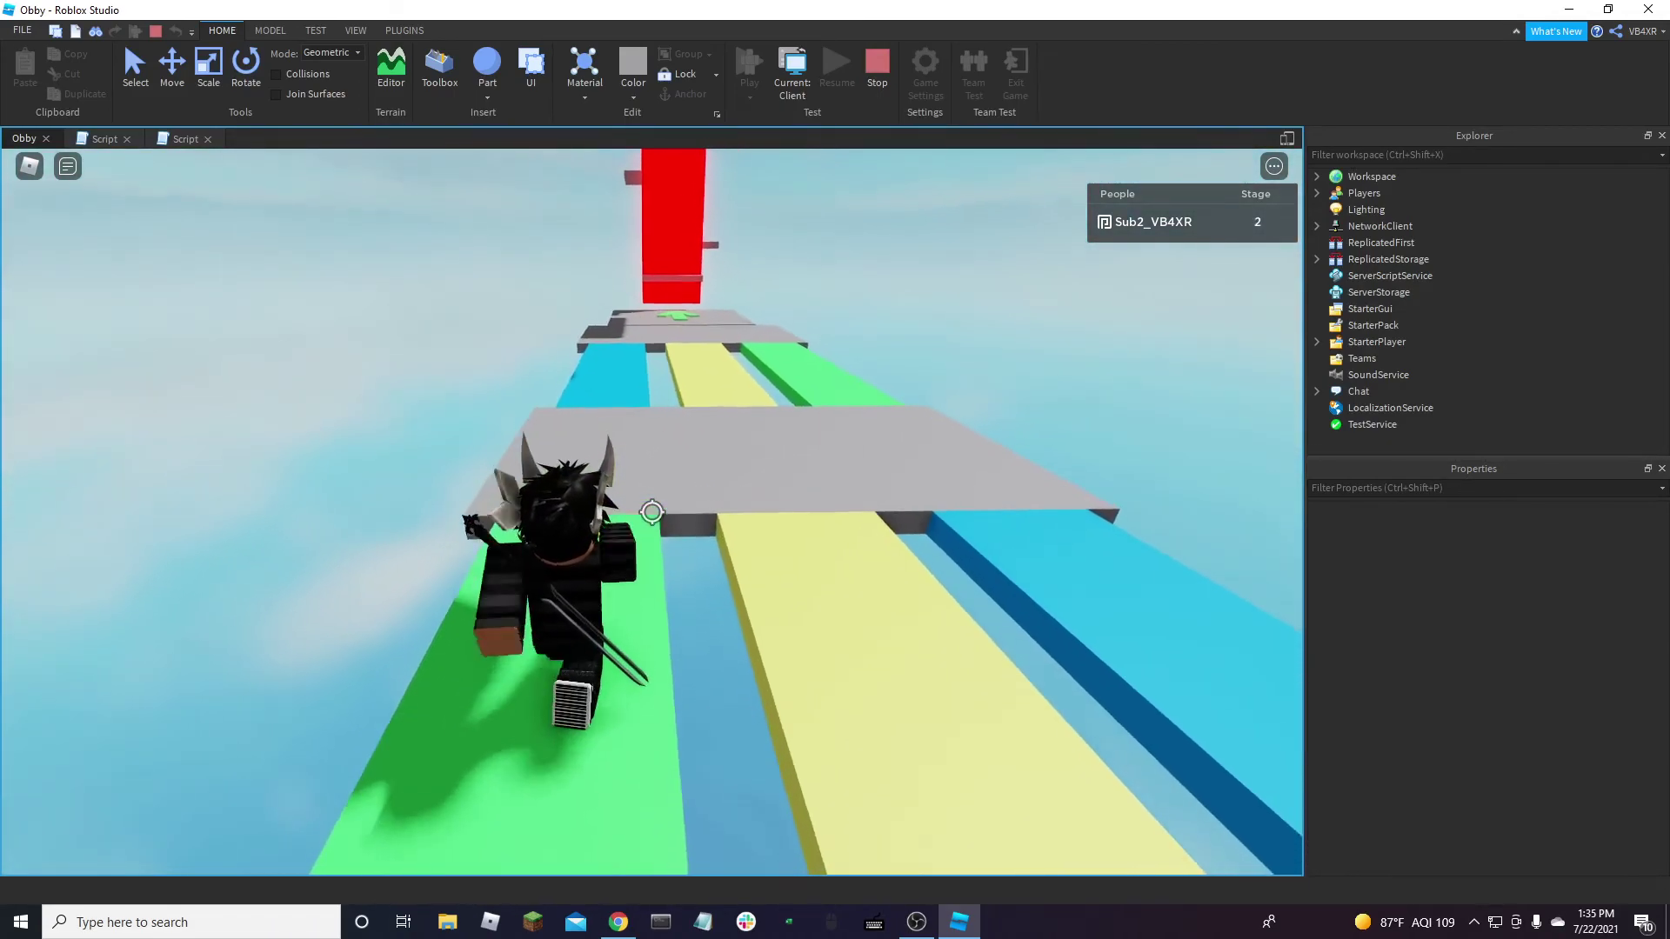
pyautogui.press('w')
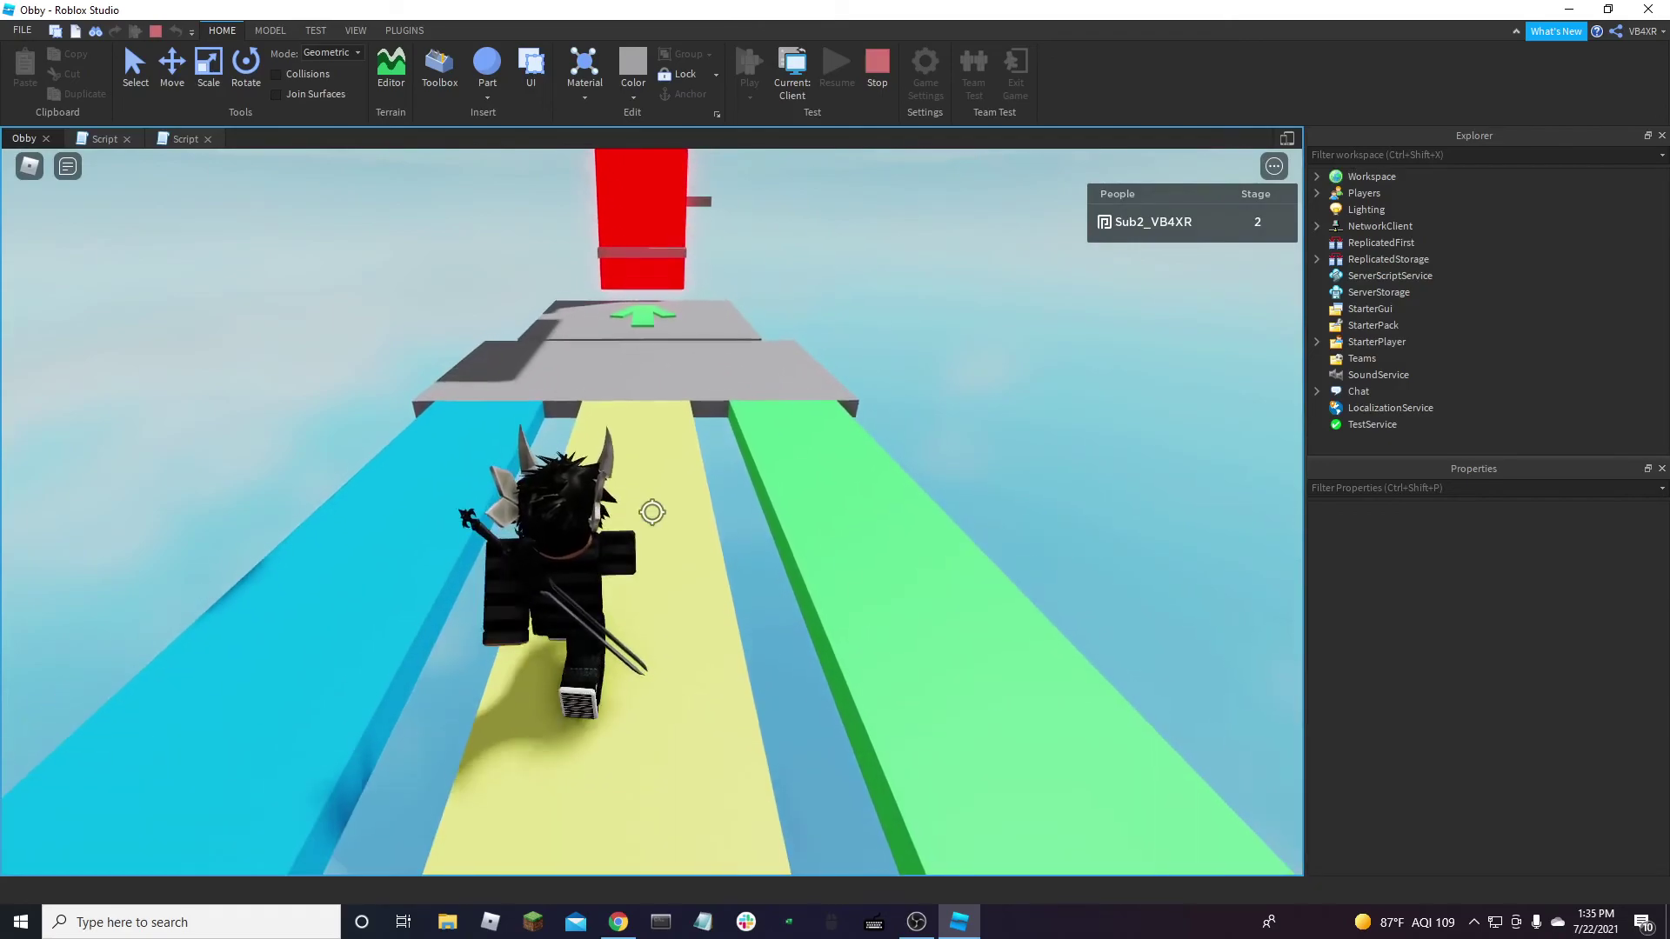
pyautogui.press('w')
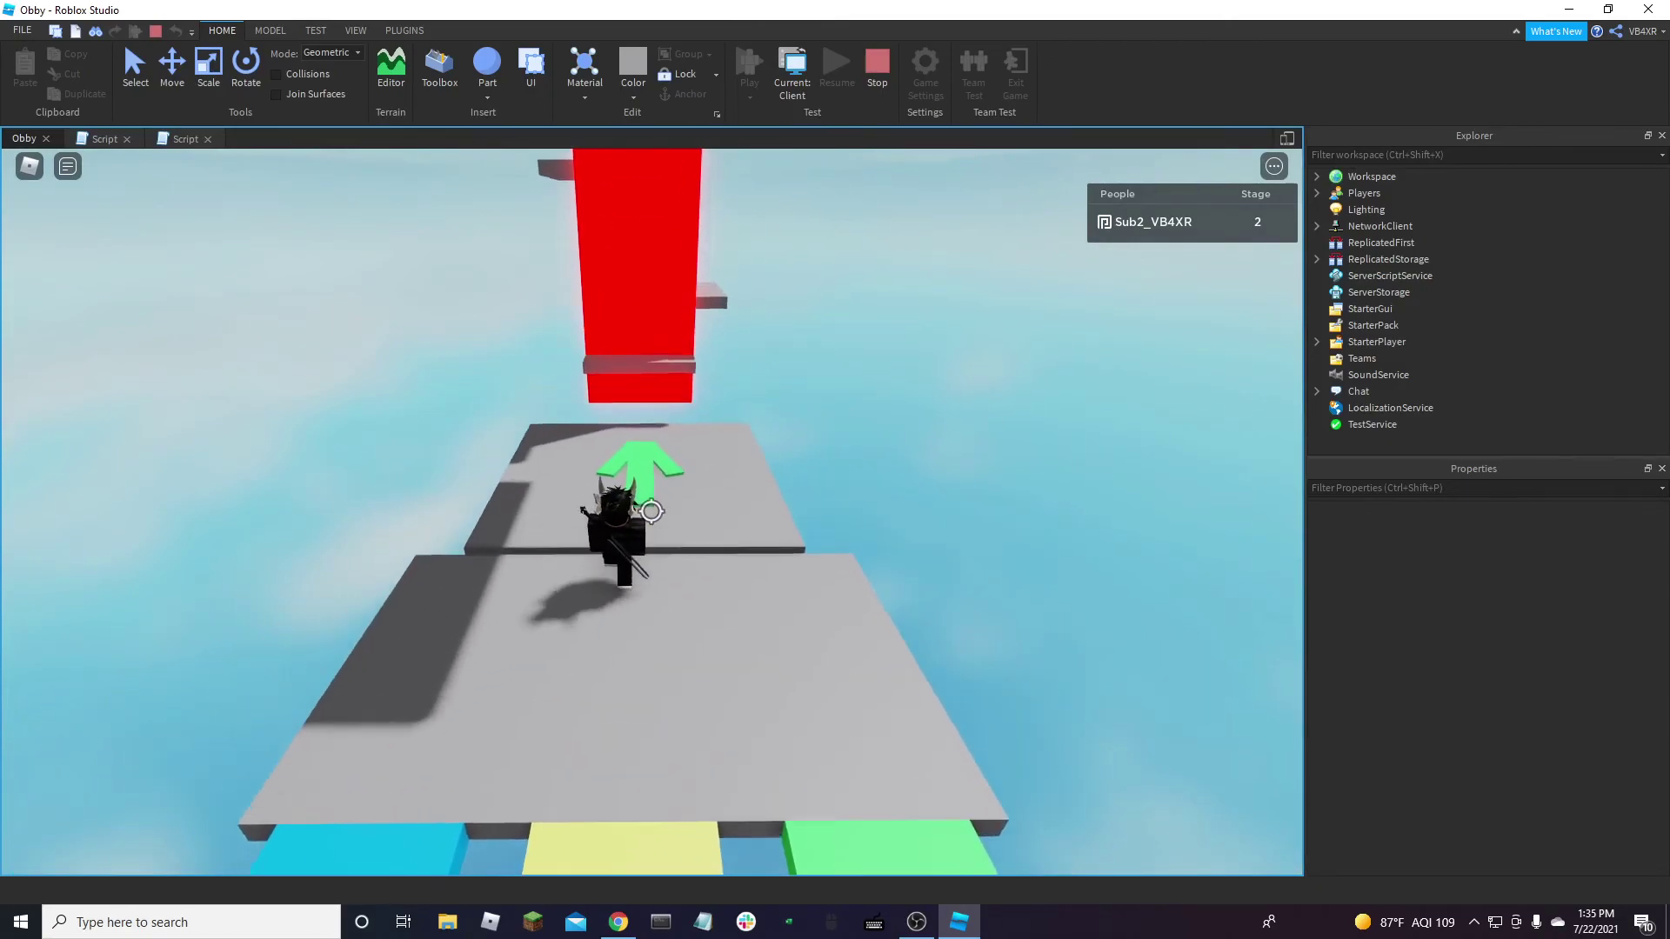
pyautogui.press('w')
pyautogui.press('space')
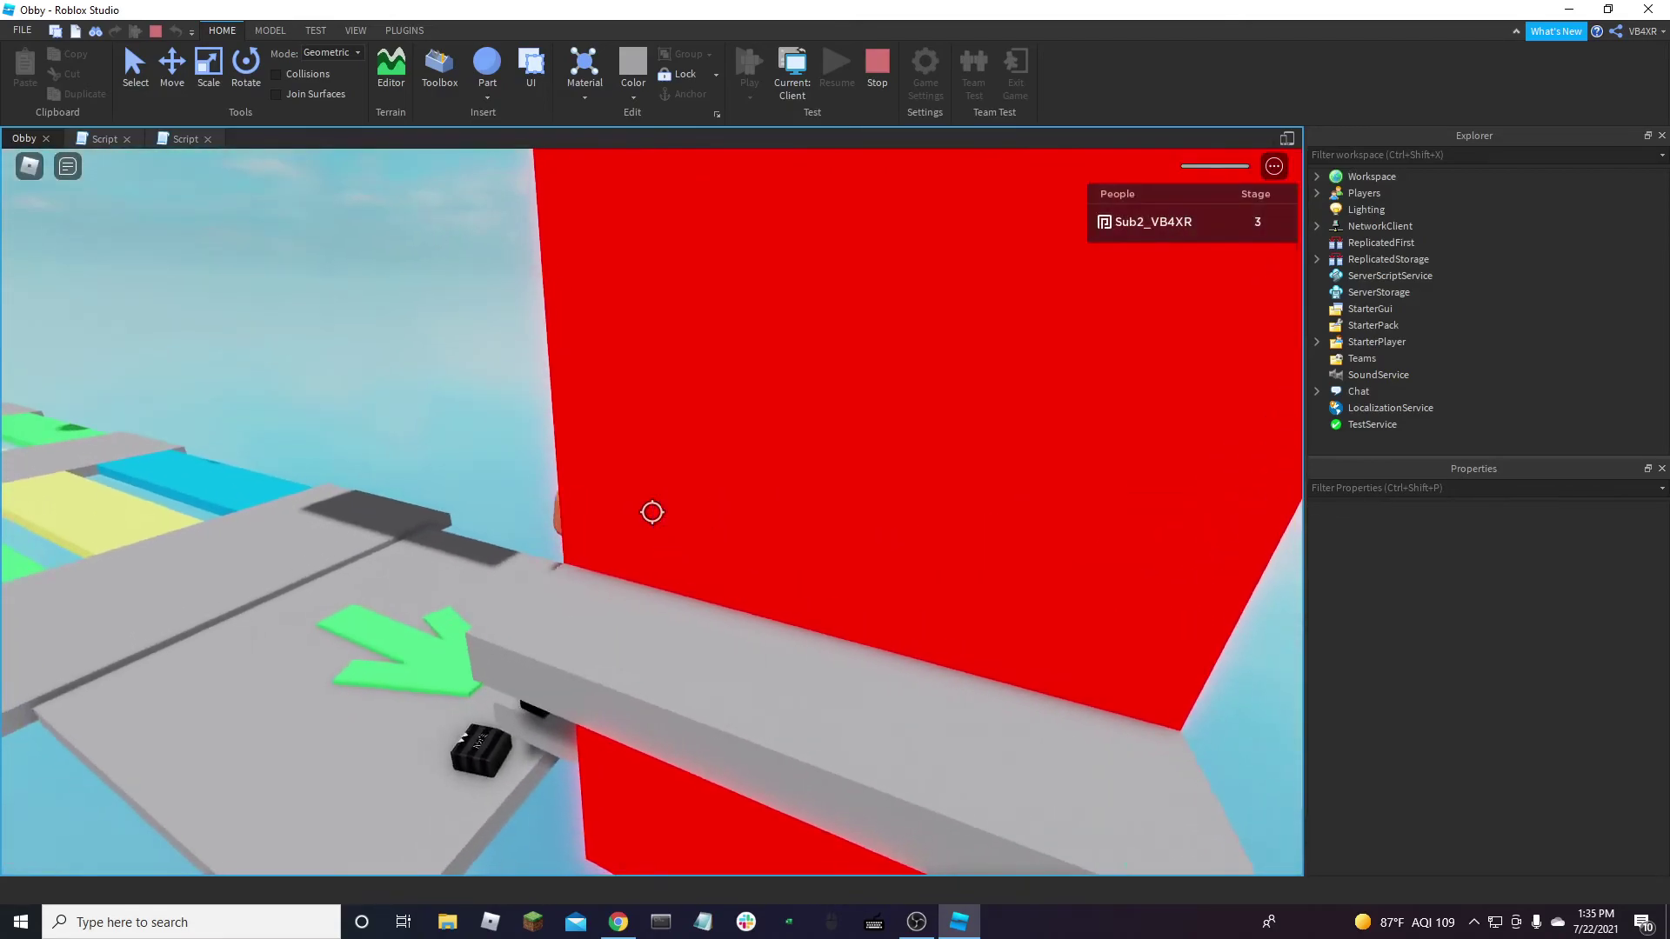
# Try to climb the red block from checkpoint 3 along its side ledges, and end the playtest
pyautogui.press('shift')
pyautogui.moveTo(655, 513); pyautogui.dragTo(655, 513, button='right')
pyautogui.press('shift')
pyautogui.scroll(2, 653, 512)
pyautogui.press('shift')
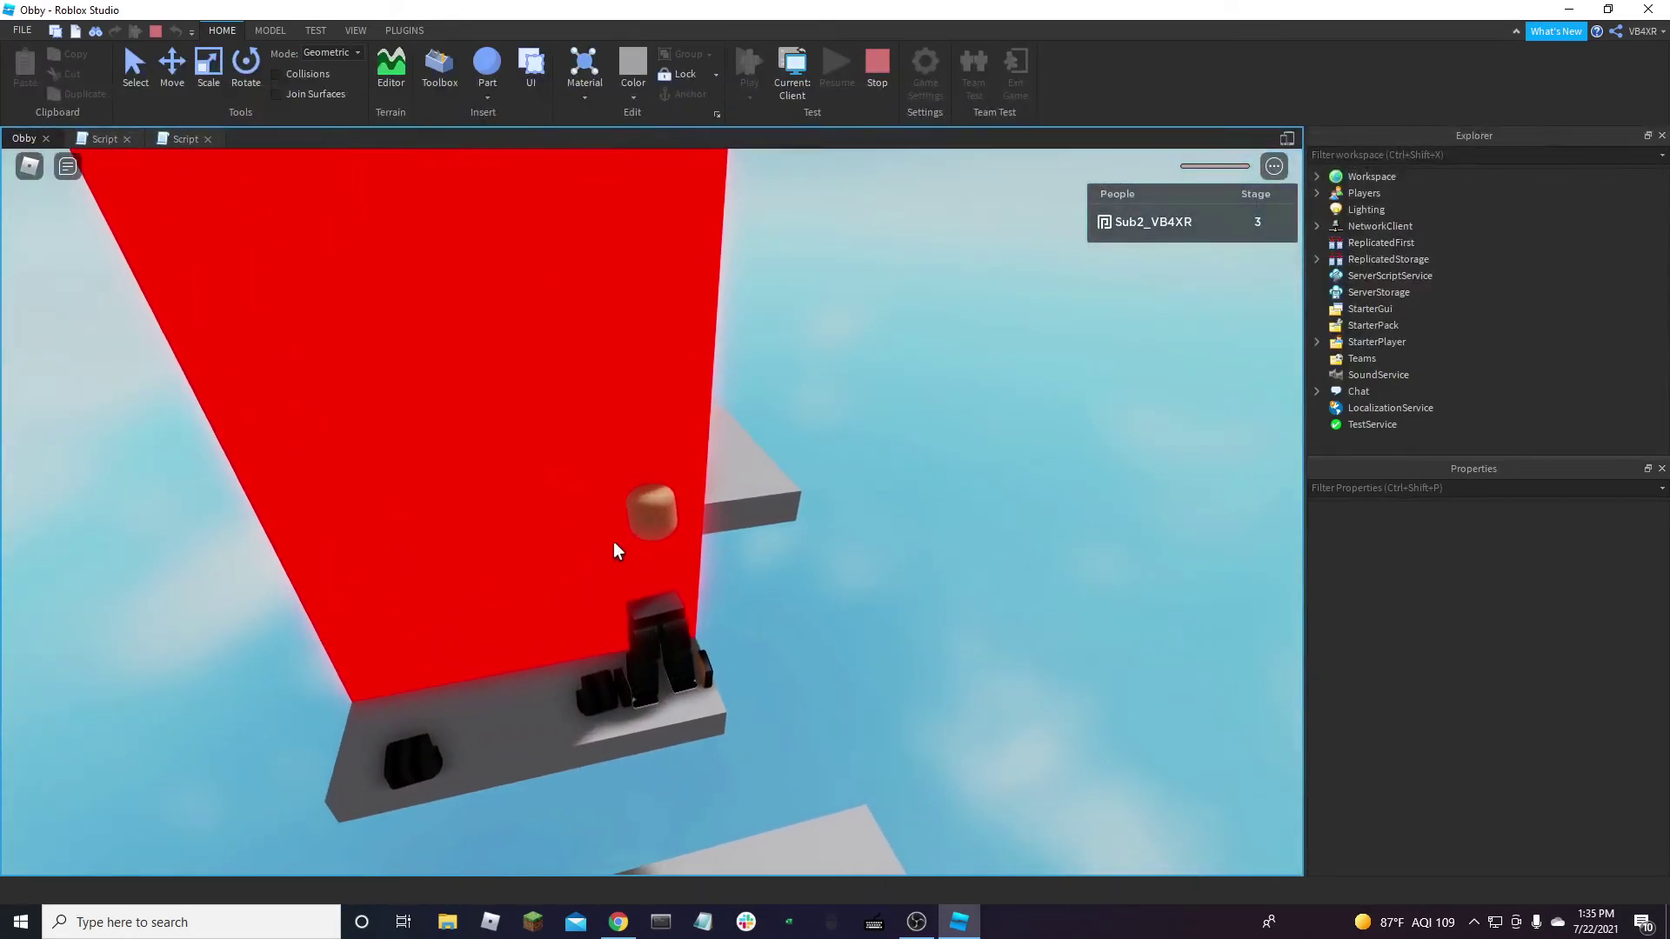
pyautogui.moveTo(796, 470); pyautogui.dragTo(796, 470, button='right')
pyautogui.press('shift')
pyautogui.press('w')
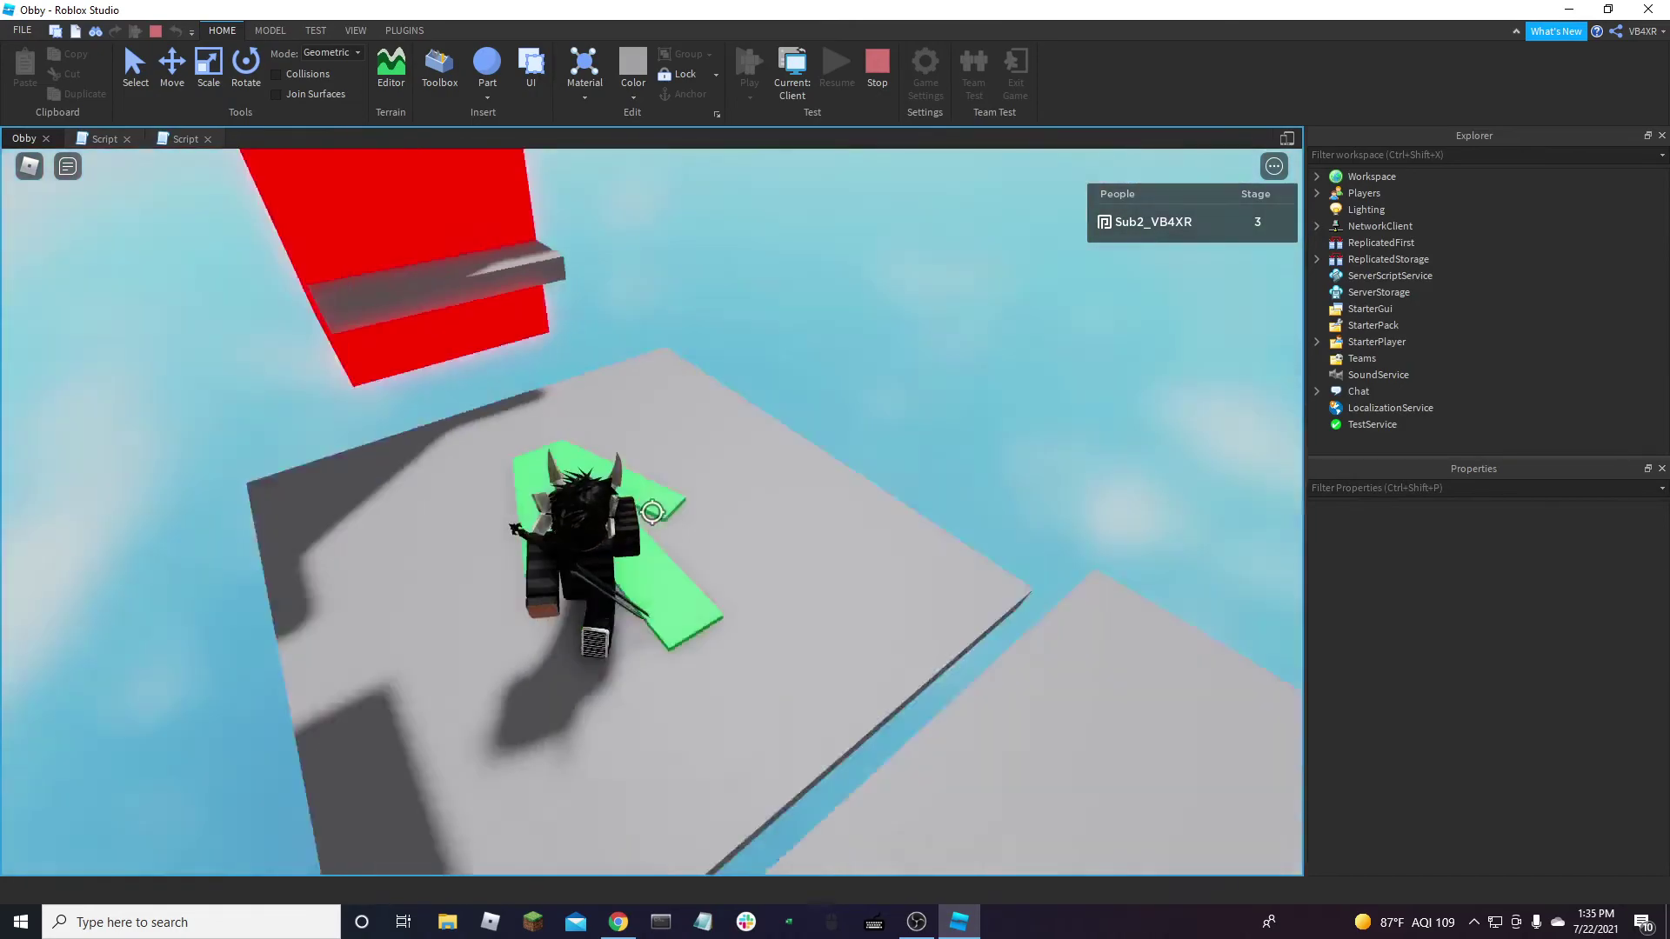
pyautogui.press('space')
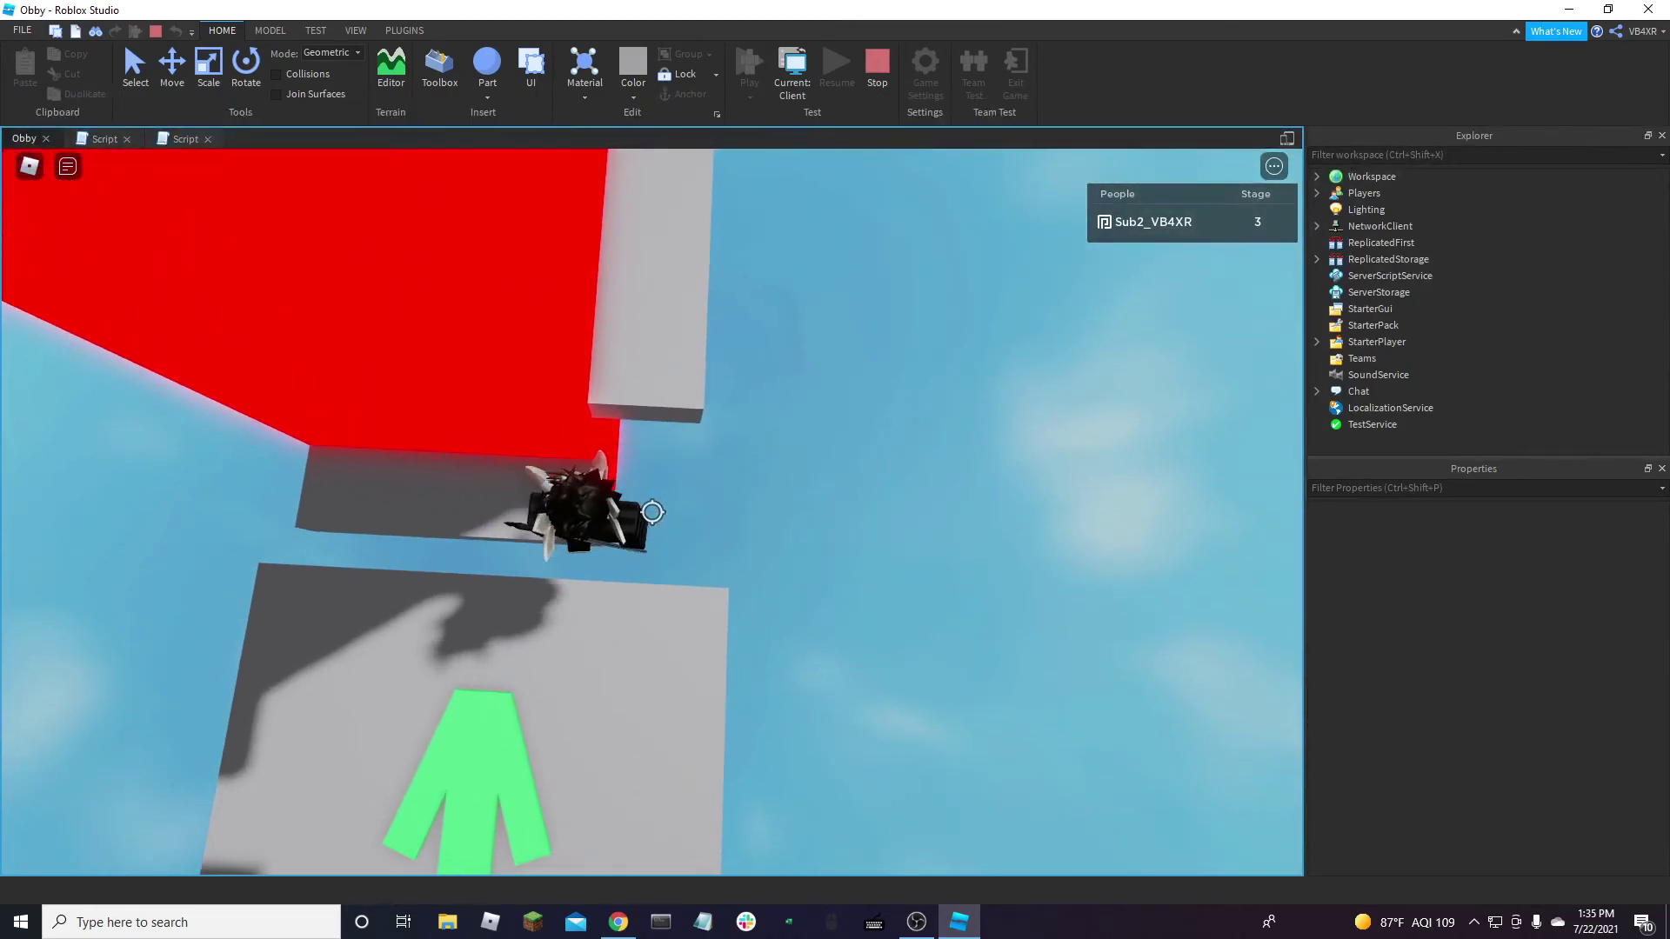
pyautogui.press('space')
pyautogui.press('d')
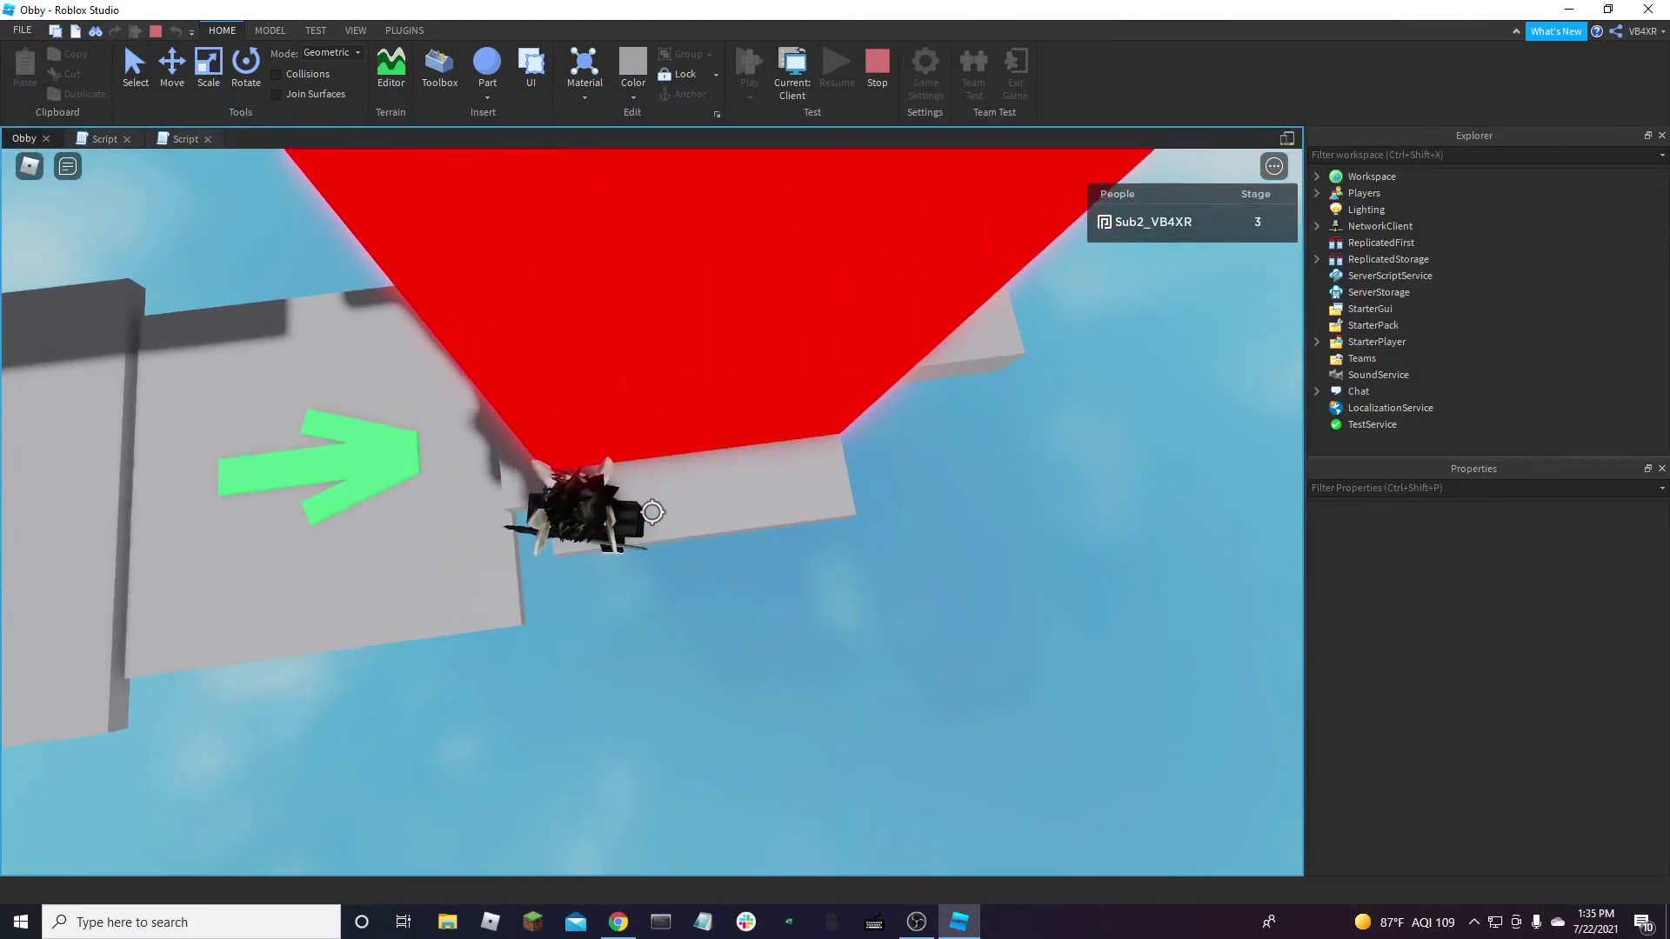
pyautogui.press('d')
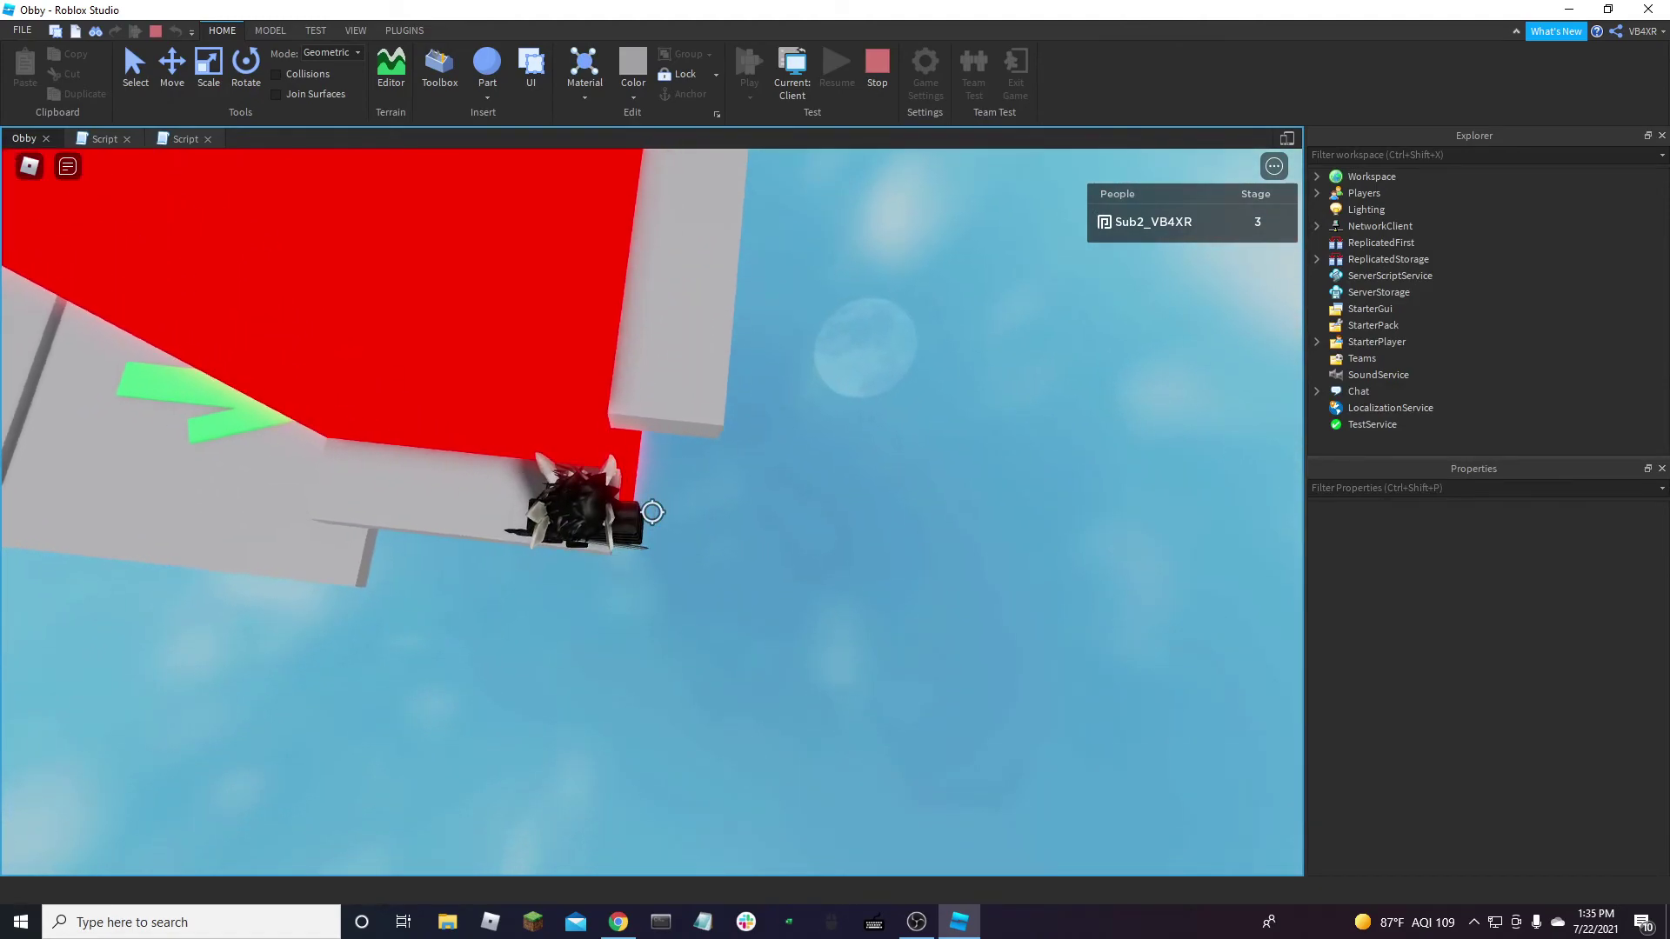
pyautogui.press('space')
pyautogui.press('d')
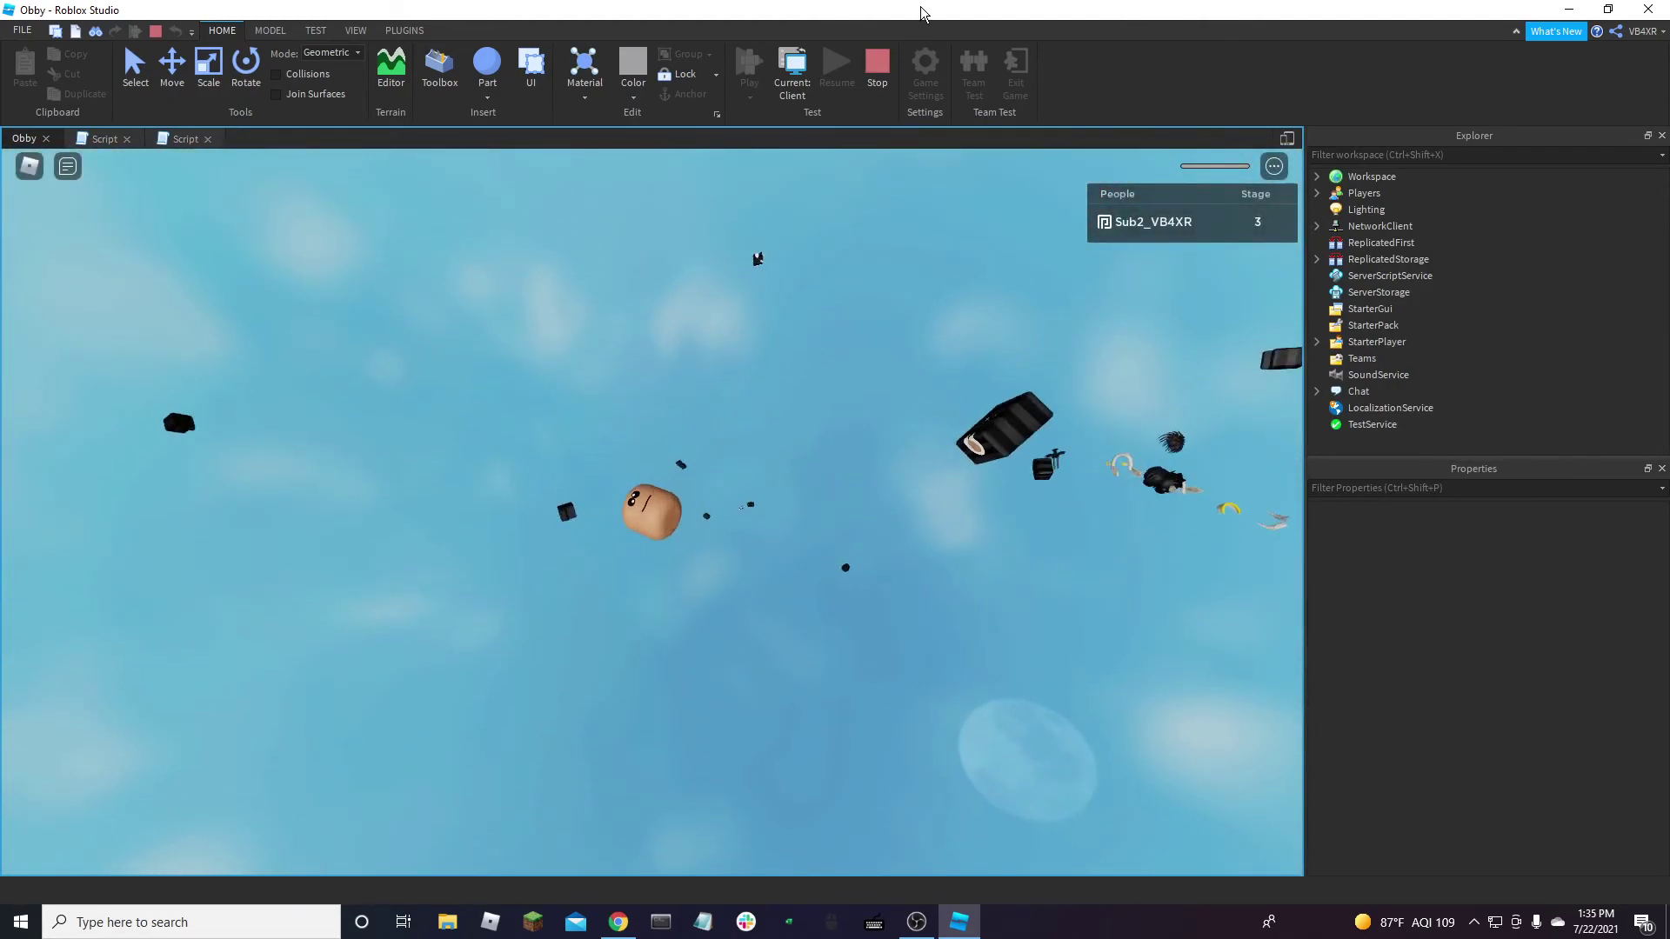
pyautogui.click(877, 59)
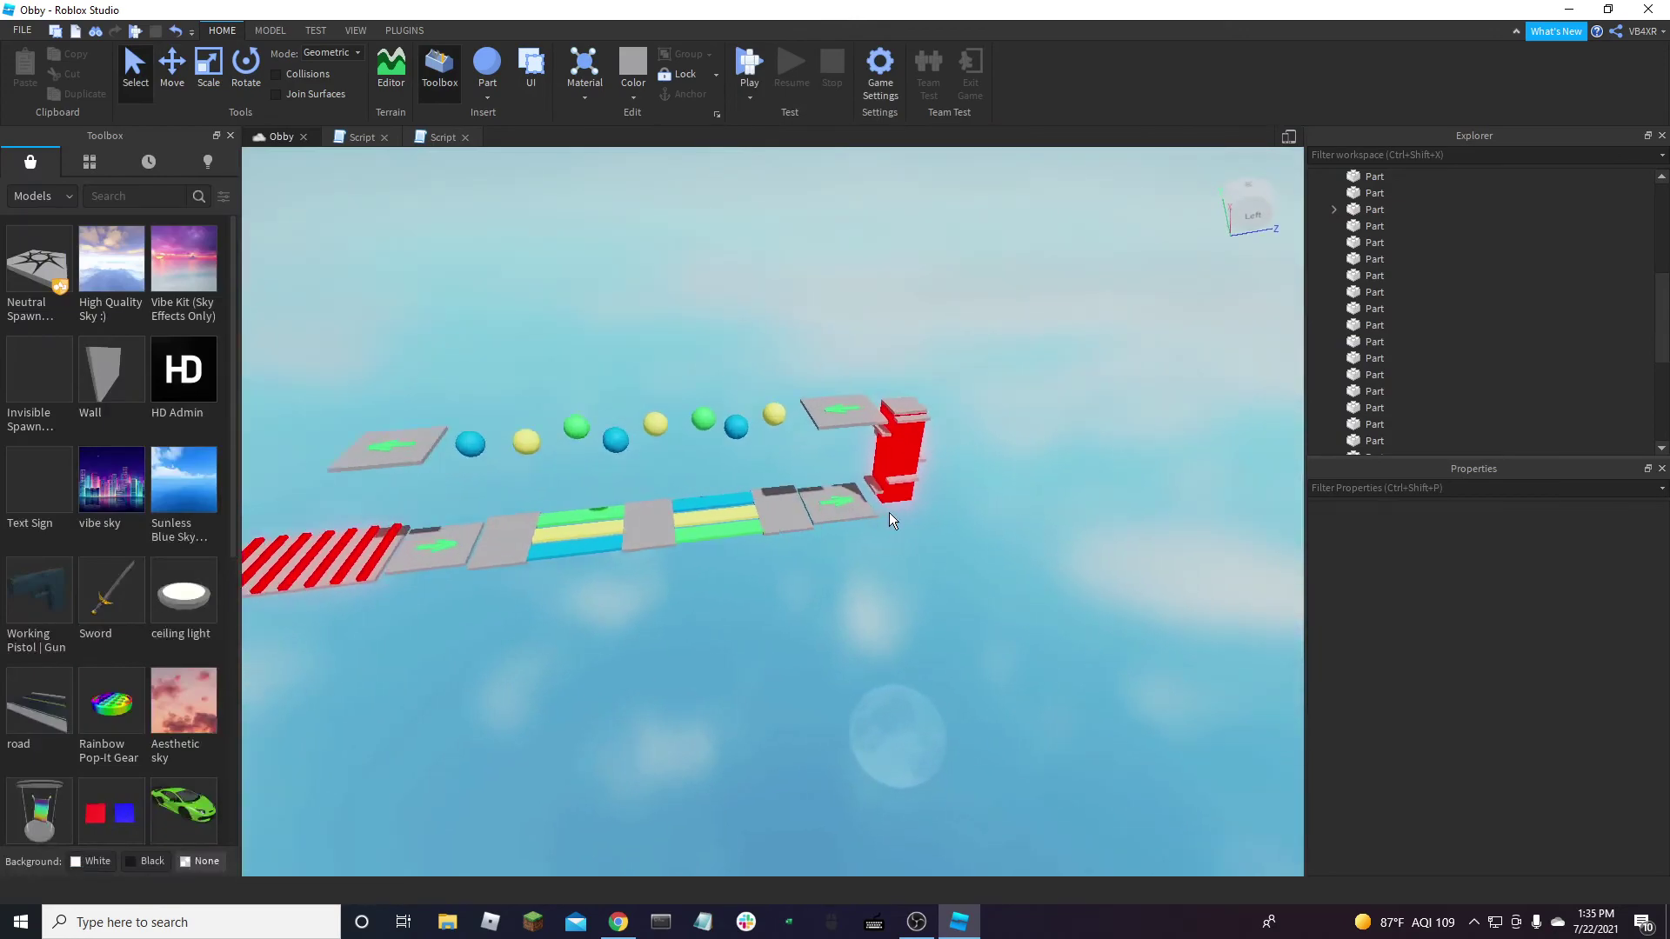
# Widen the two lowest ledges on the red block with duplicates placed against their outer sides
pyautogui.scroll(5, 888, 513)
pyautogui.click(739, 638)
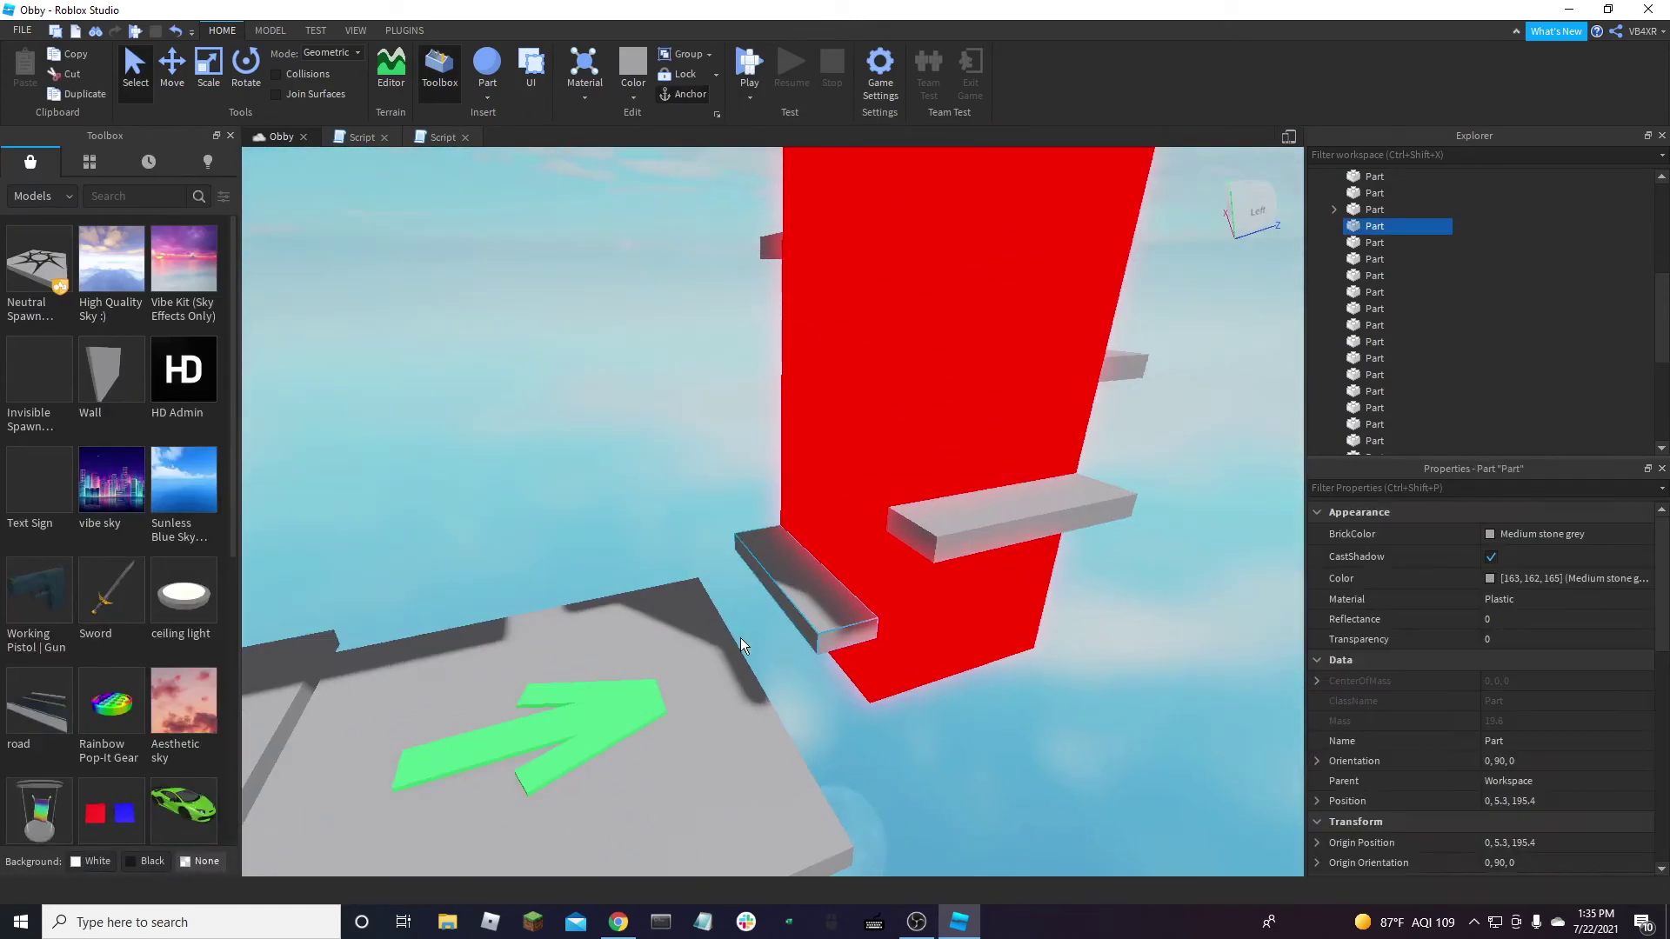
pyautogui.scroll(-5, 1604, 672)
pyautogui.click(868, 560)
pyautogui.moveTo(854, 557); pyautogui.dragTo(795, 577)
pyautogui.scroll(3, 851, 561)
pyautogui.moveTo(795, 576); pyautogui.dragTo(821, 571, button='right')
pyautogui.moveTo(878, 565); pyautogui.dragTo(957, 580)
pyautogui.moveTo(1005, 561); pyautogui.dragTo(950, 506, button='right')
# Duplicate the third and fourth ledges of the red block climb and move the copies outward to widen them
pyautogui.click(715, 328)
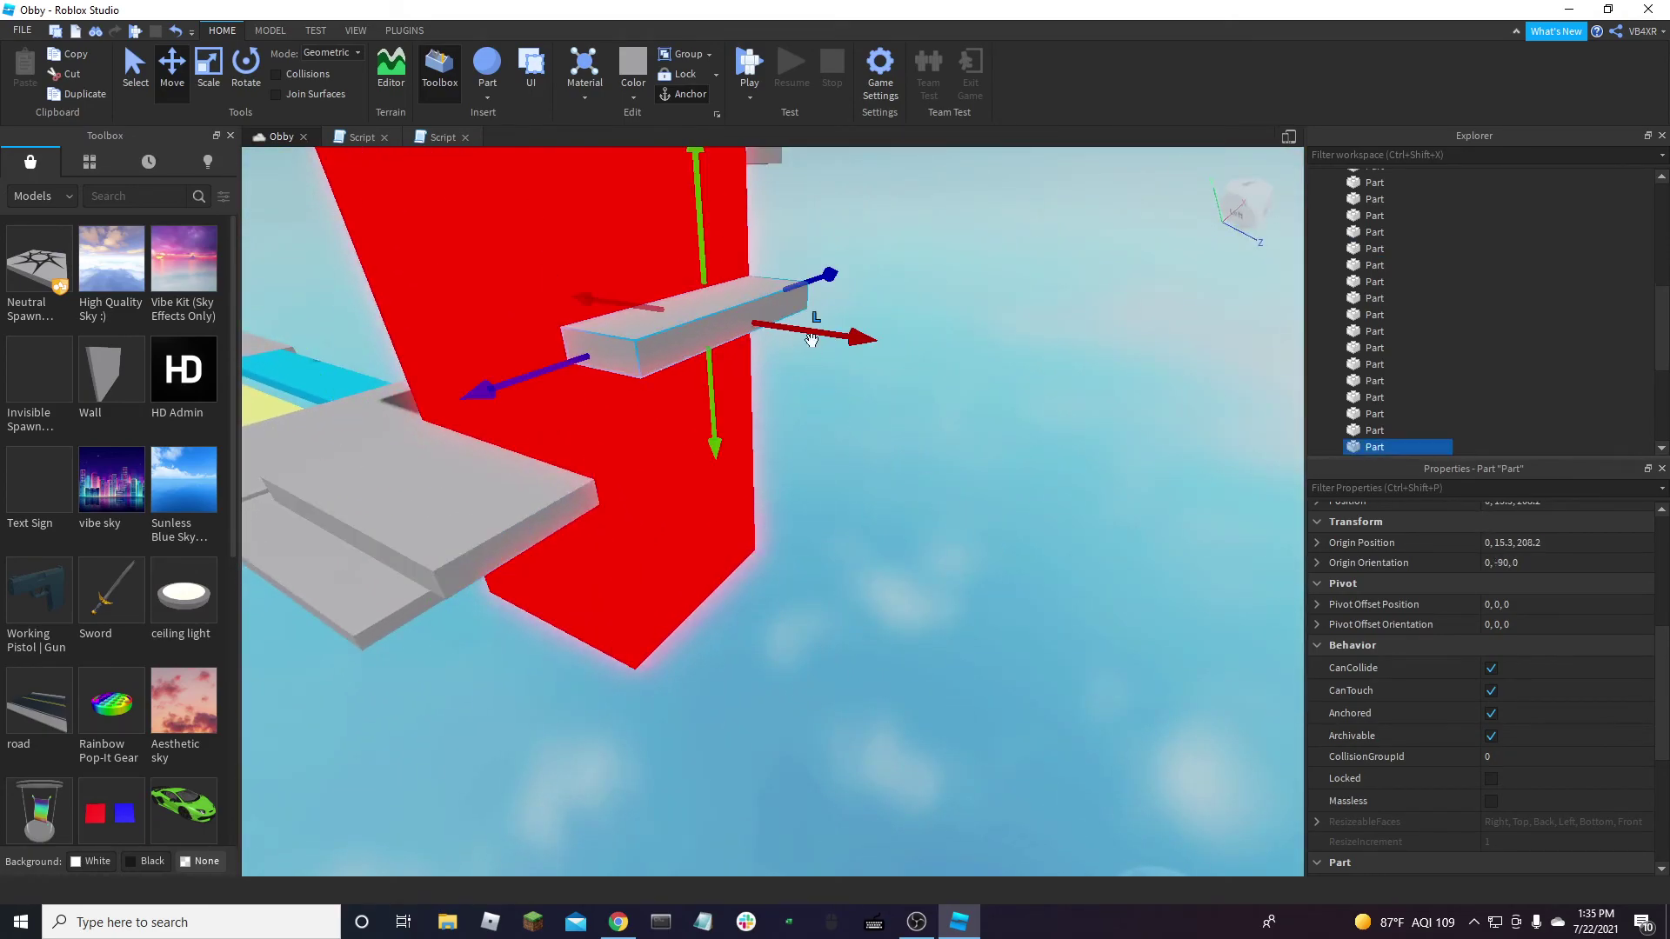
pyautogui.hotkey('ctrl', 'd')
pyautogui.moveTo(813, 346); pyautogui.dragTo(857, 335)
pyautogui.moveTo(914, 327); pyautogui.dragTo(681, 418, button='right')
pyautogui.click(842, 393)
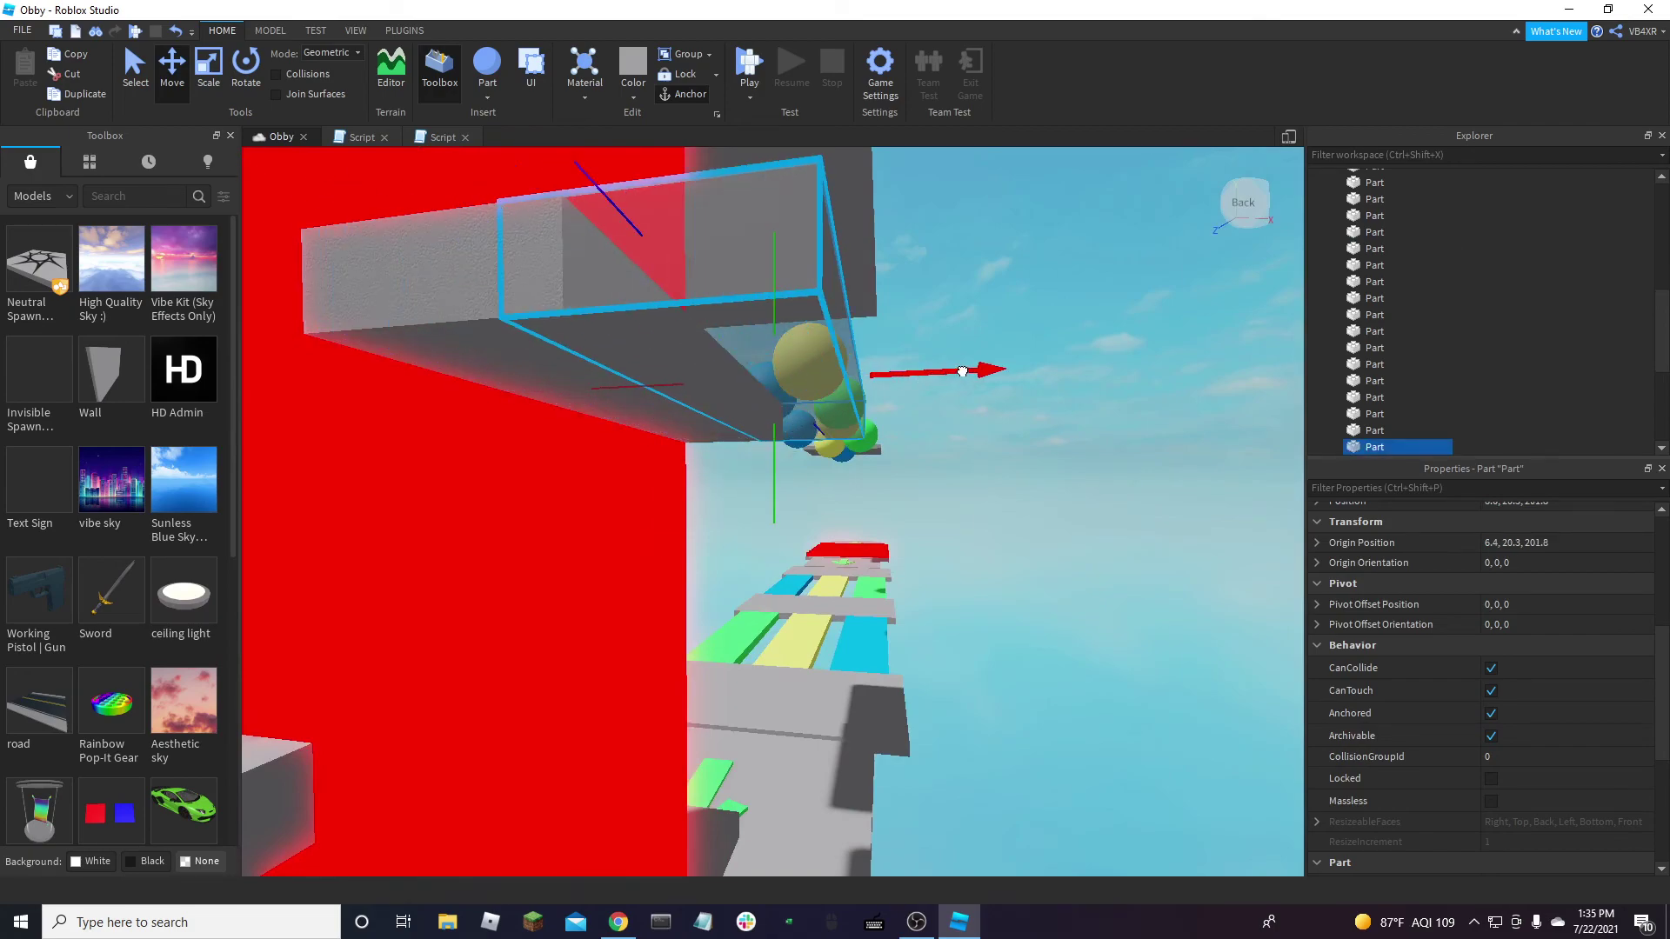
pyautogui.moveTo(1004, 368); pyautogui.dragTo(1004, 389, button='right')
pyautogui.press('s')
# Widen the fifth and sixth ledges near the top of the red block with duplicates shifted outward
pyautogui.click(846, 325)
pyautogui.moveTo(940, 335); pyautogui.dragTo(1018, 335)
pyautogui.press('w')
pyautogui.moveTo(1021, 323); pyautogui.dragTo(1020, 321, button='right')
pyautogui.scroll(-5, 1021, 322)
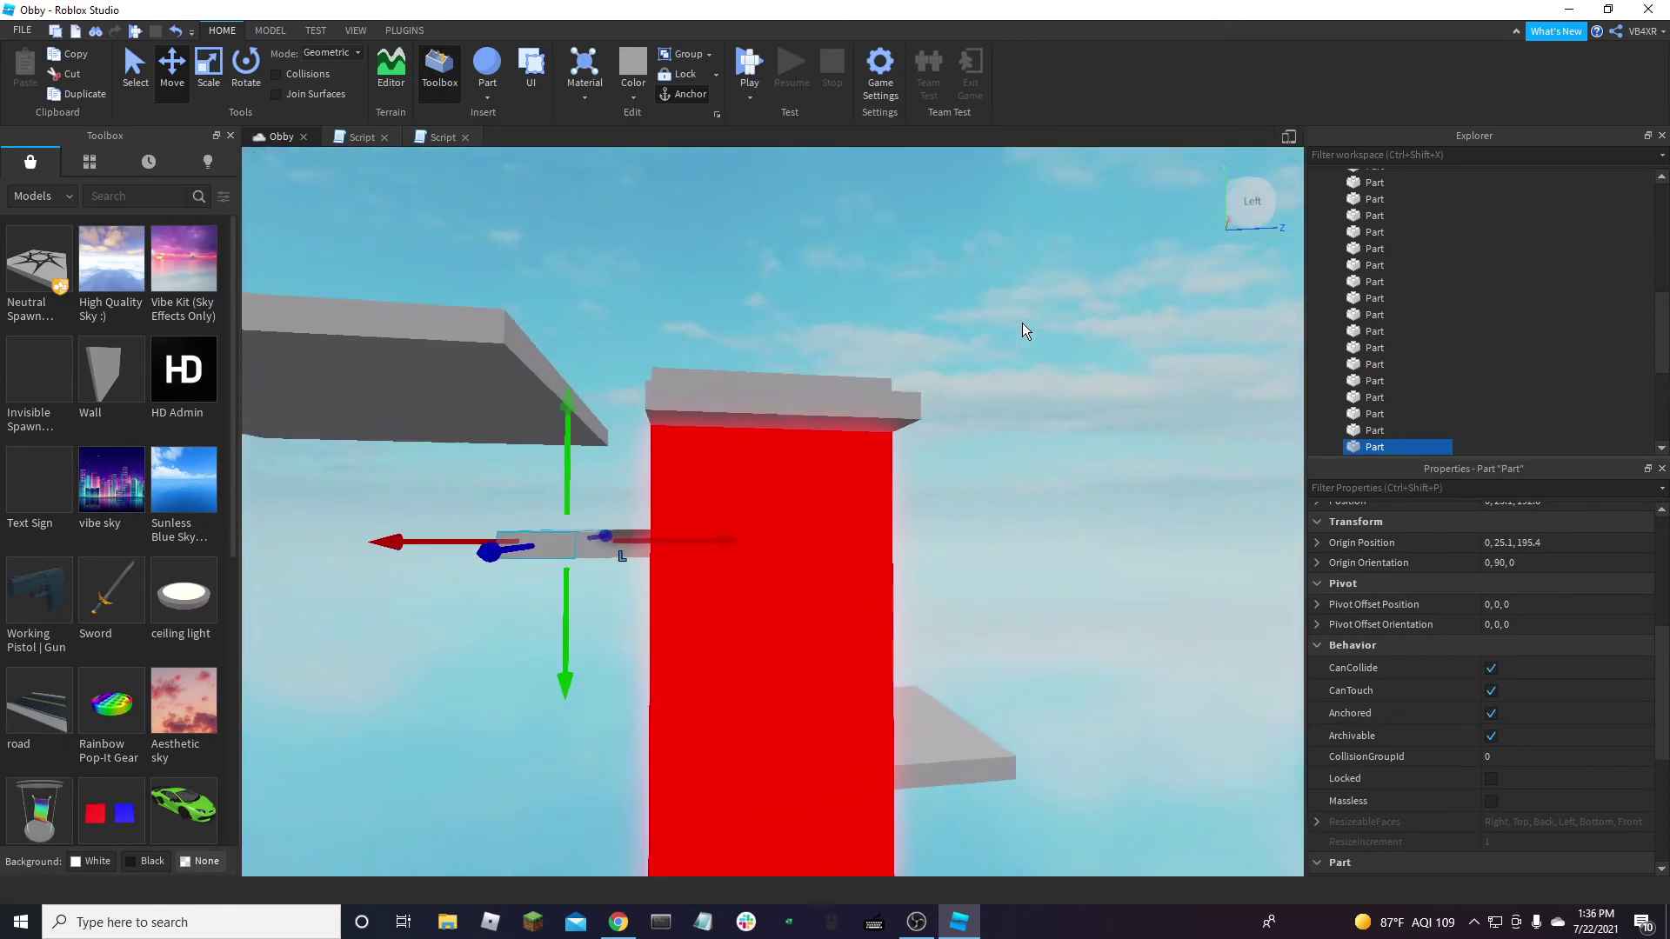
pyautogui.click(790, 419)
pyautogui.scroll(5, 816, 400)
pyautogui.moveTo(816, 400); pyautogui.dragTo(816, 400, button='right')
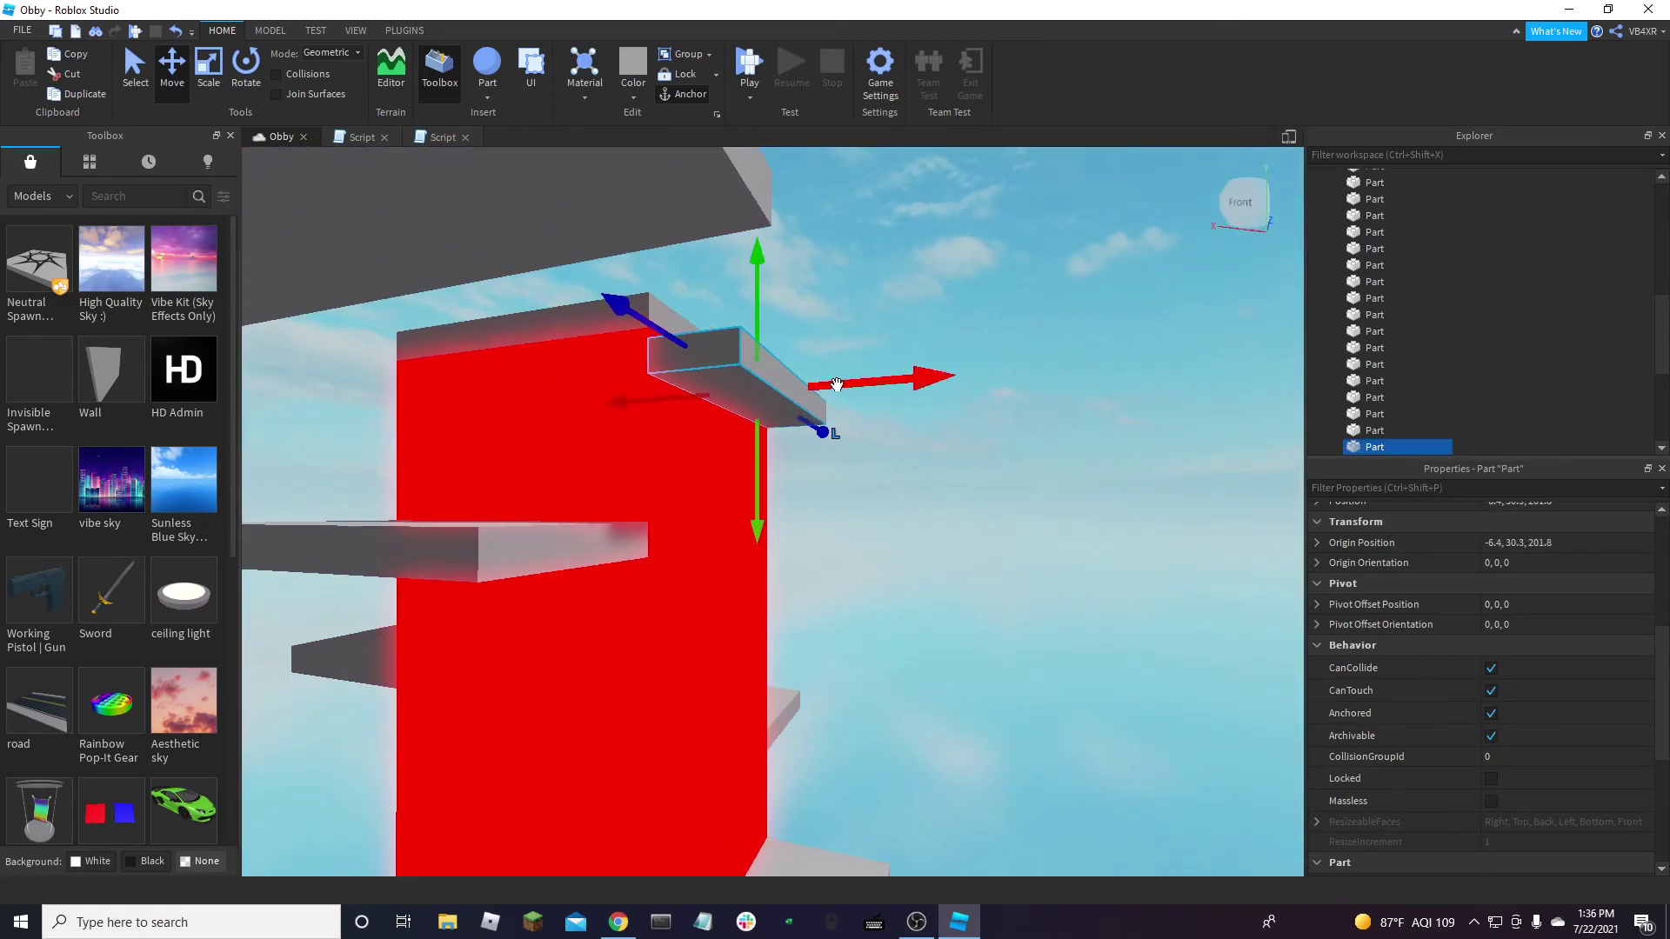
pyautogui.click(1076, 547)
pyautogui.scroll(-12, 1076, 548)
pyautogui.moveTo(1076, 547); pyautogui.dragTo(1076, 548, button='right')
pyautogui.scroll(-4, 911, 506)
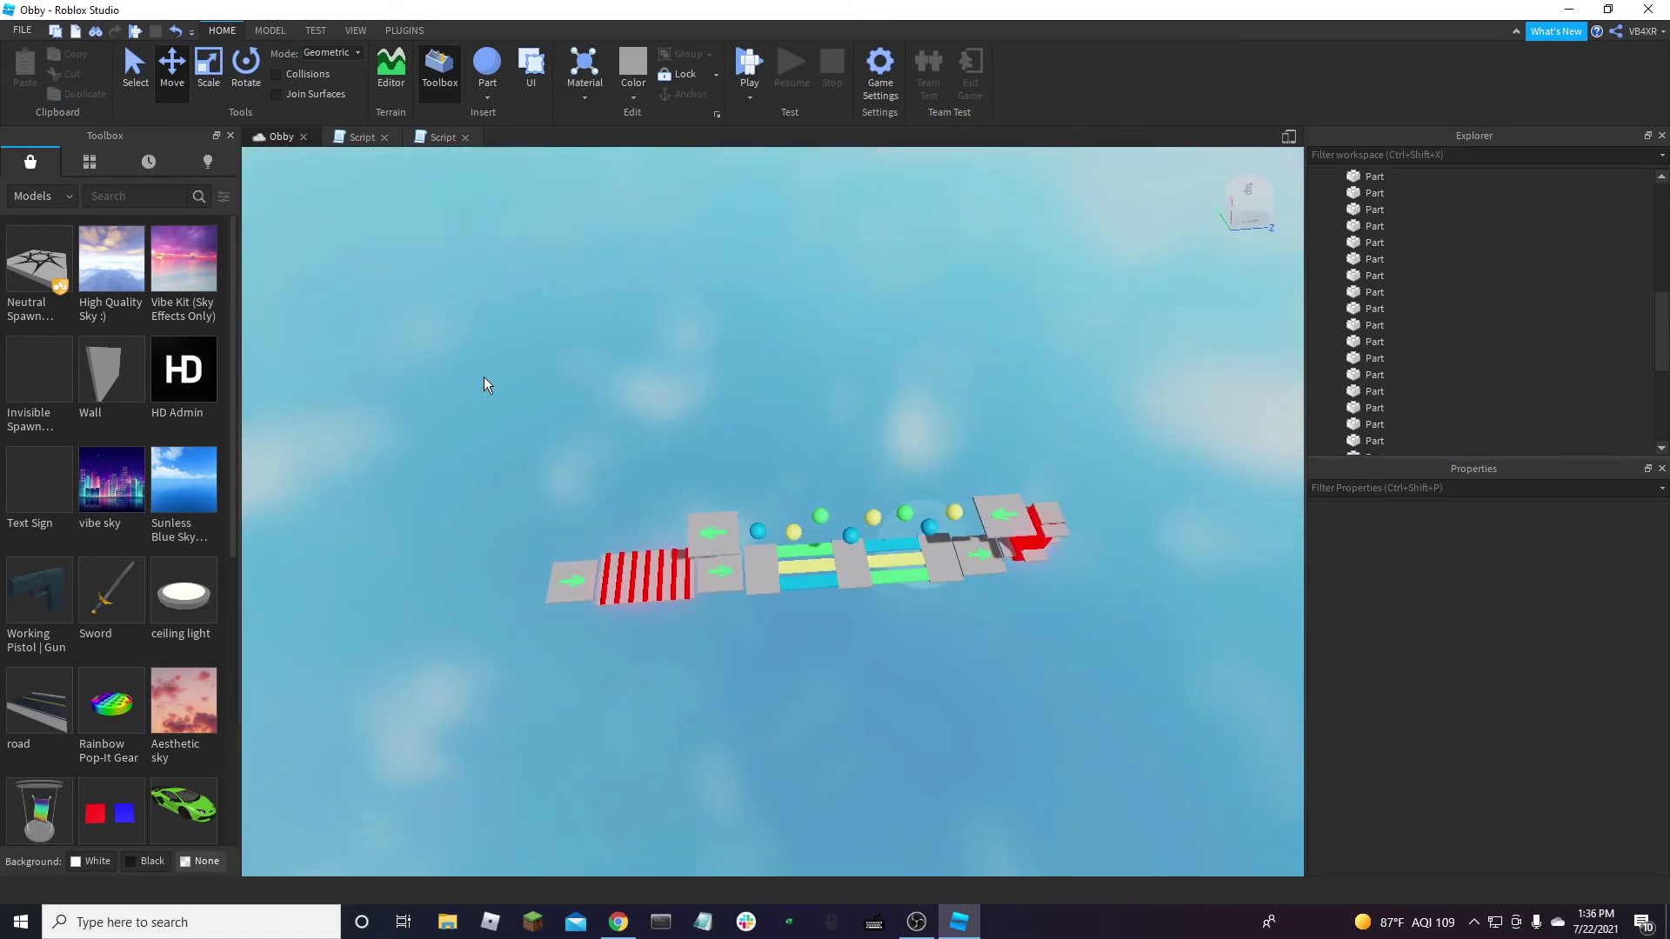
pyautogui.moveTo(461, 331); pyautogui.dragTo(462, 330, button='right')
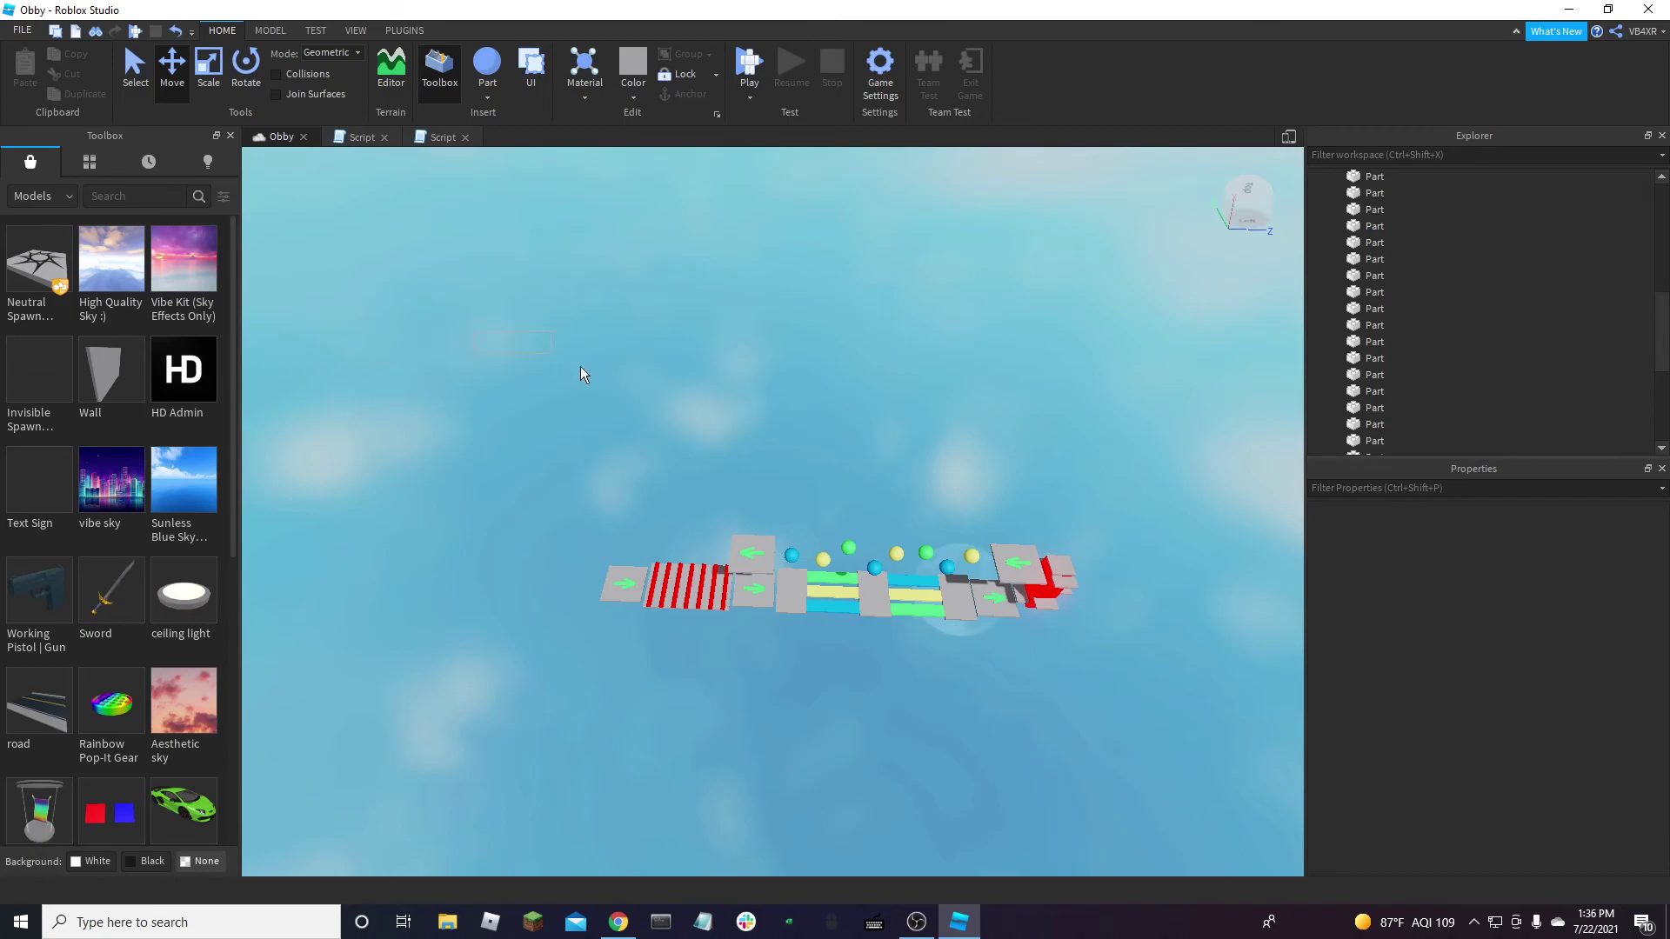
pyautogui.moveTo(1019, 619); pyautogui.dragTo(1134, 711)
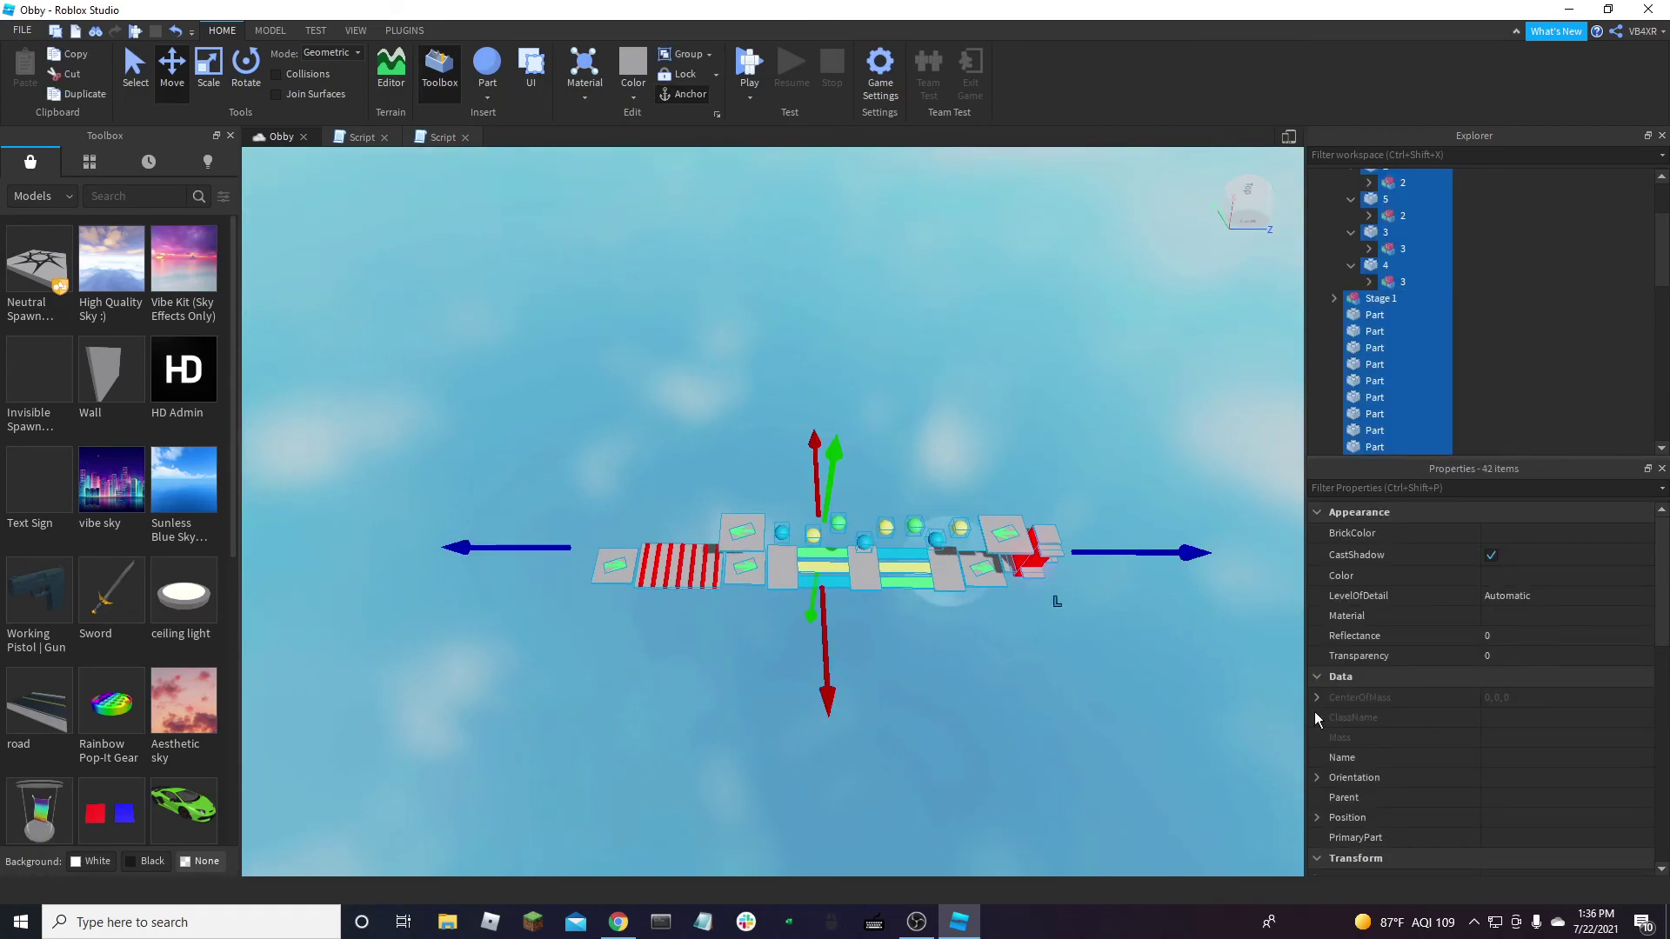
pyautogui.click(759, 186)
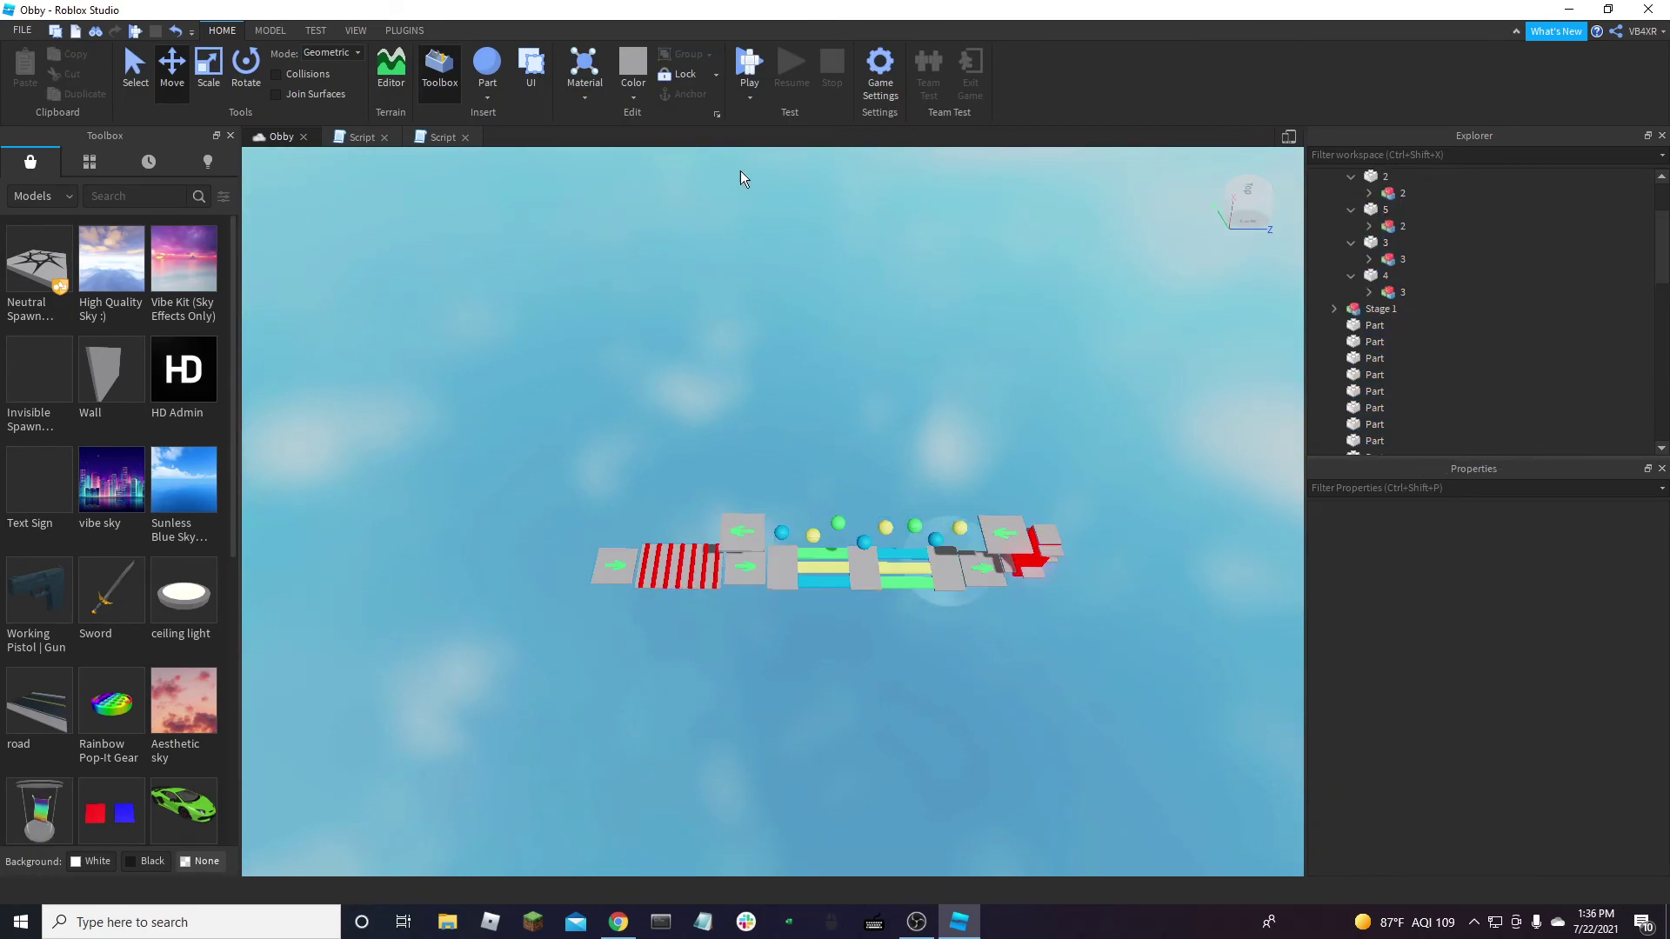
# Start a playtest and jump over the red stripes of the first stage to reach checkpoint 2
pyautogui.hotkey('alt', 'Tab')
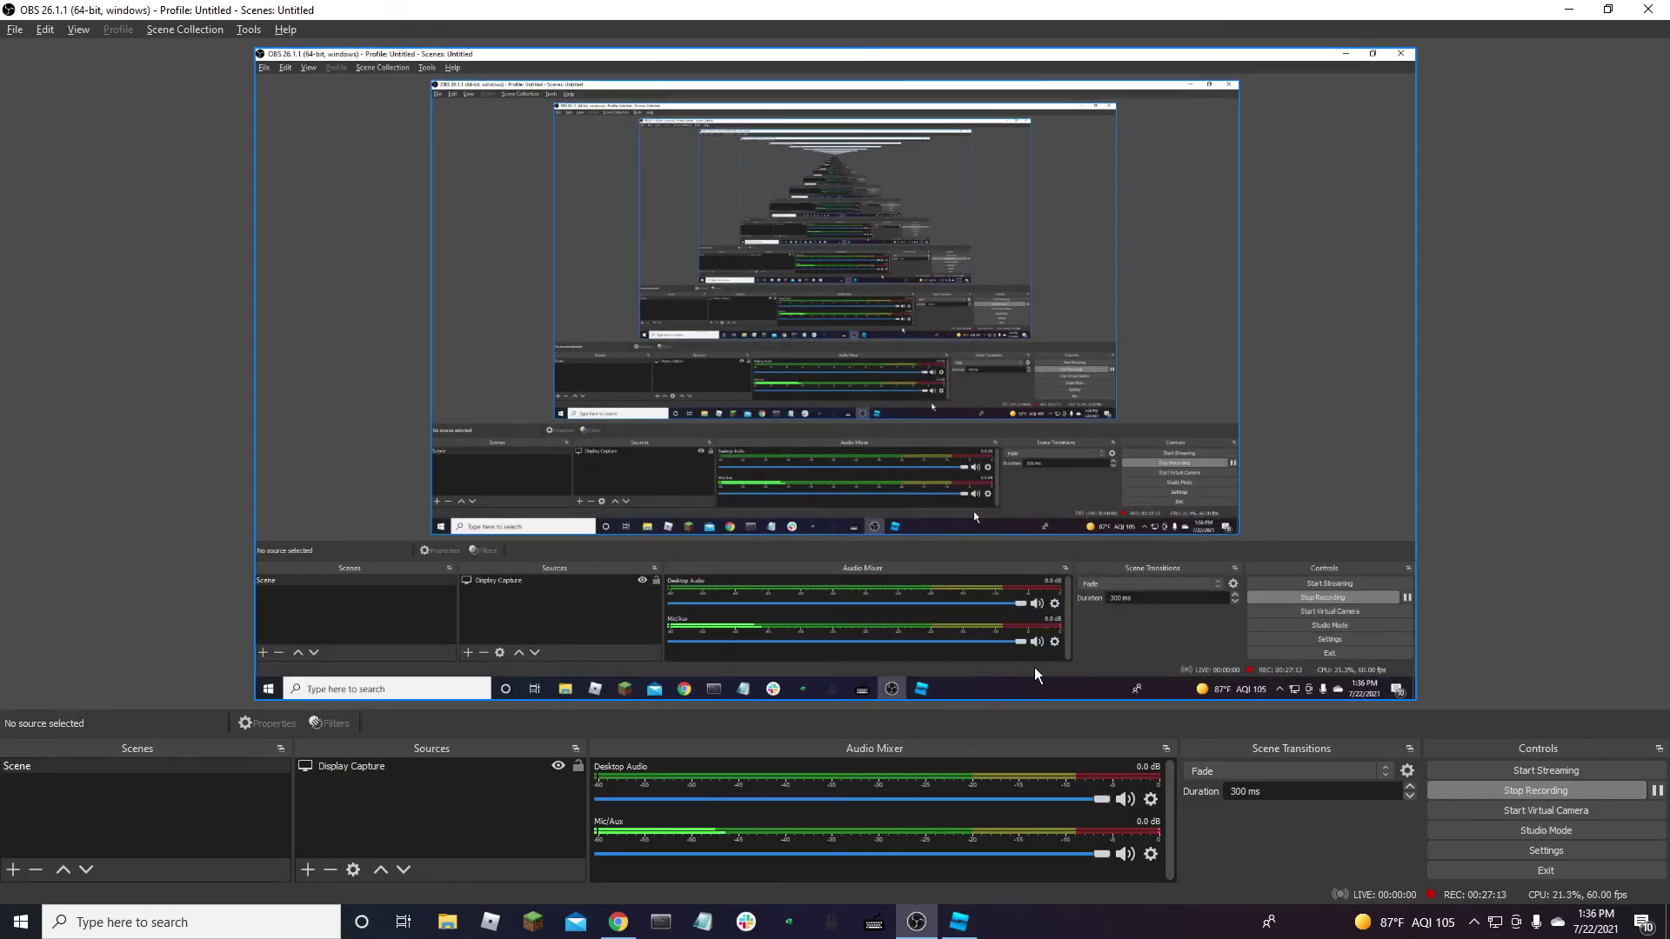
pyautogui.hotkey('alt', 'Tab')
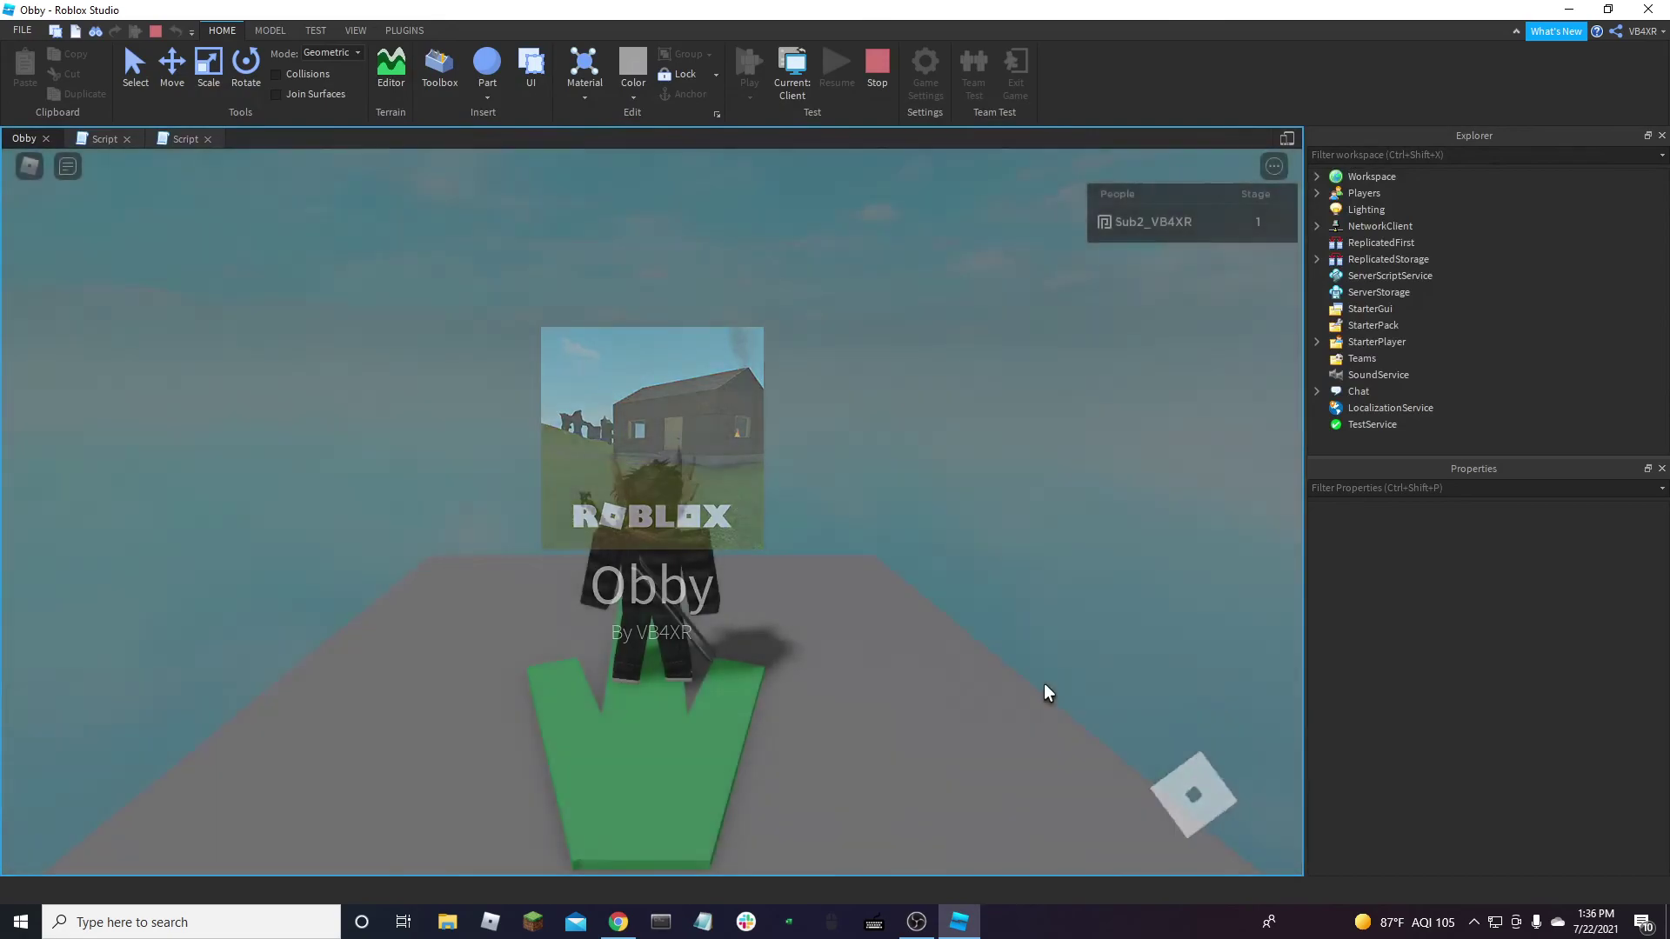
pyautogui.press('w')
pyautogui.press('space')
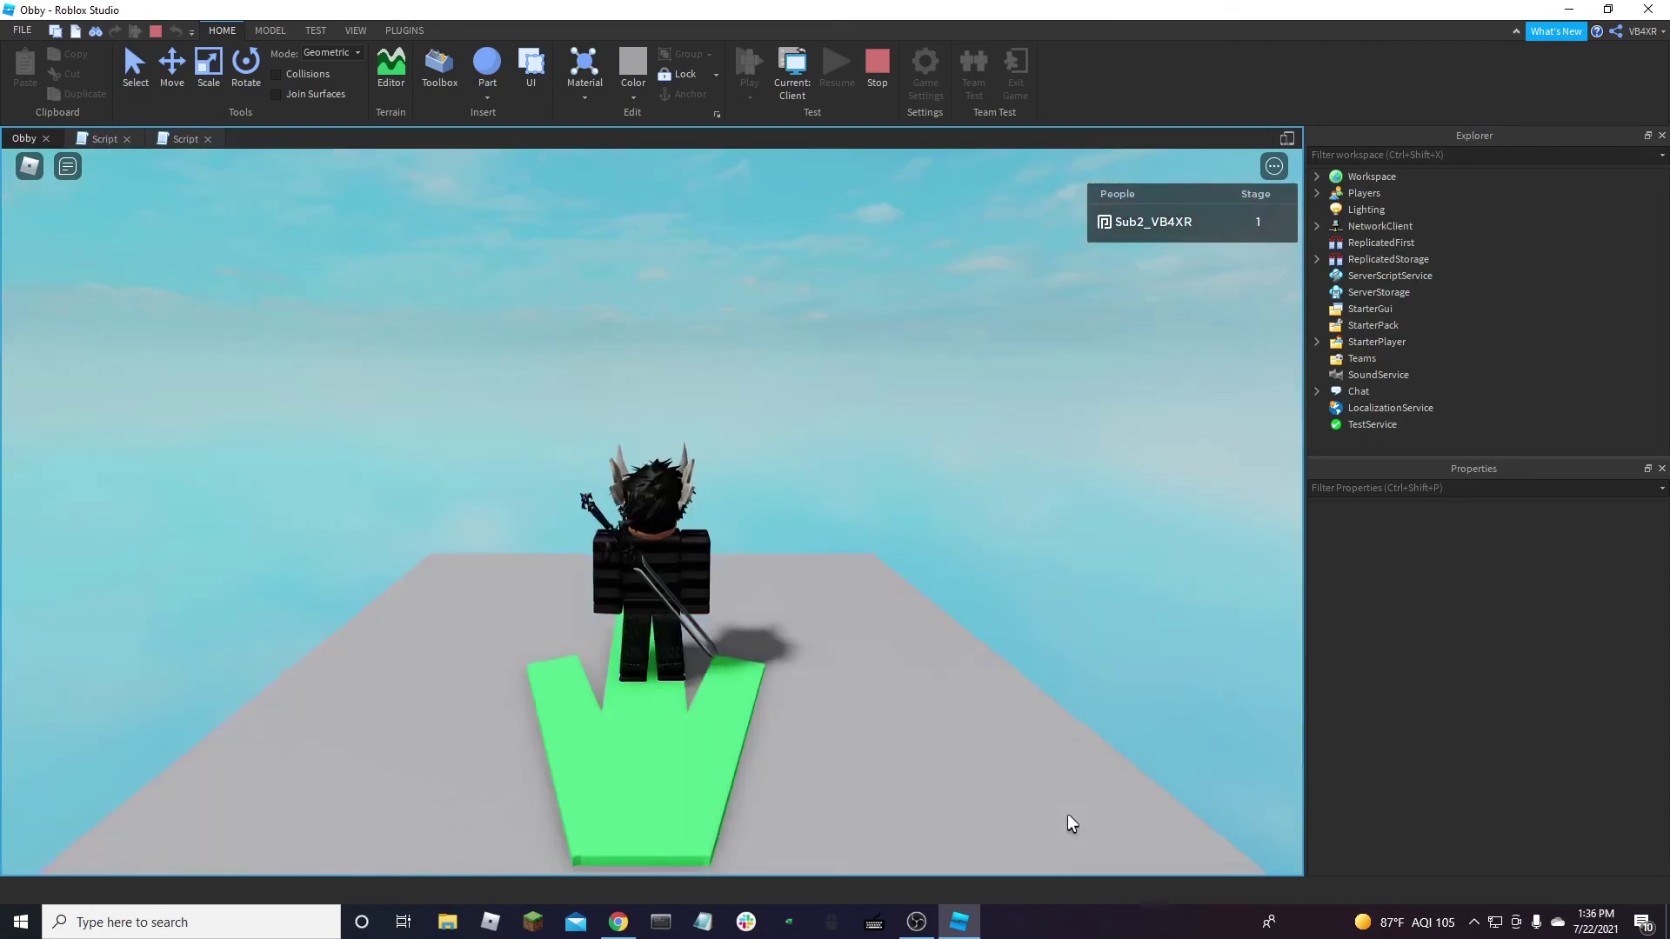
pyautogui.moveTo(1059, 804); pyautogui.dragTo(1059, 804, button='right')
pyautogui.press('w')
pyautogui.press('space')
pyautogui.press('space')
pyautogui.press('space')
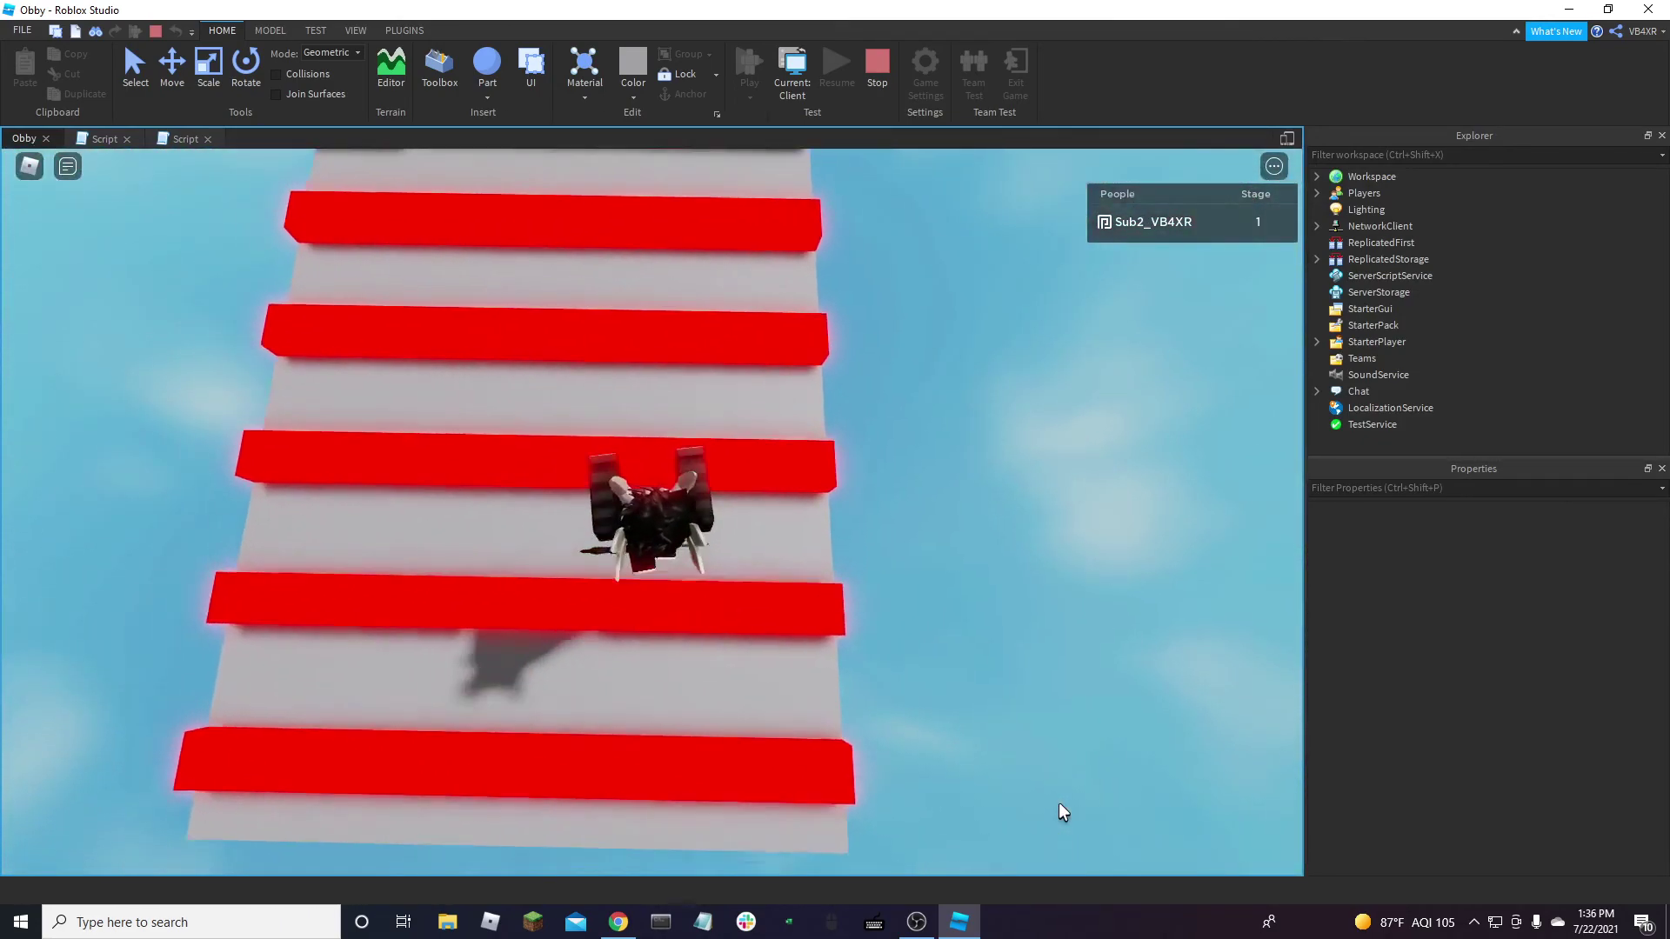
pyautogui.press('space')
pyautogui.press('space')
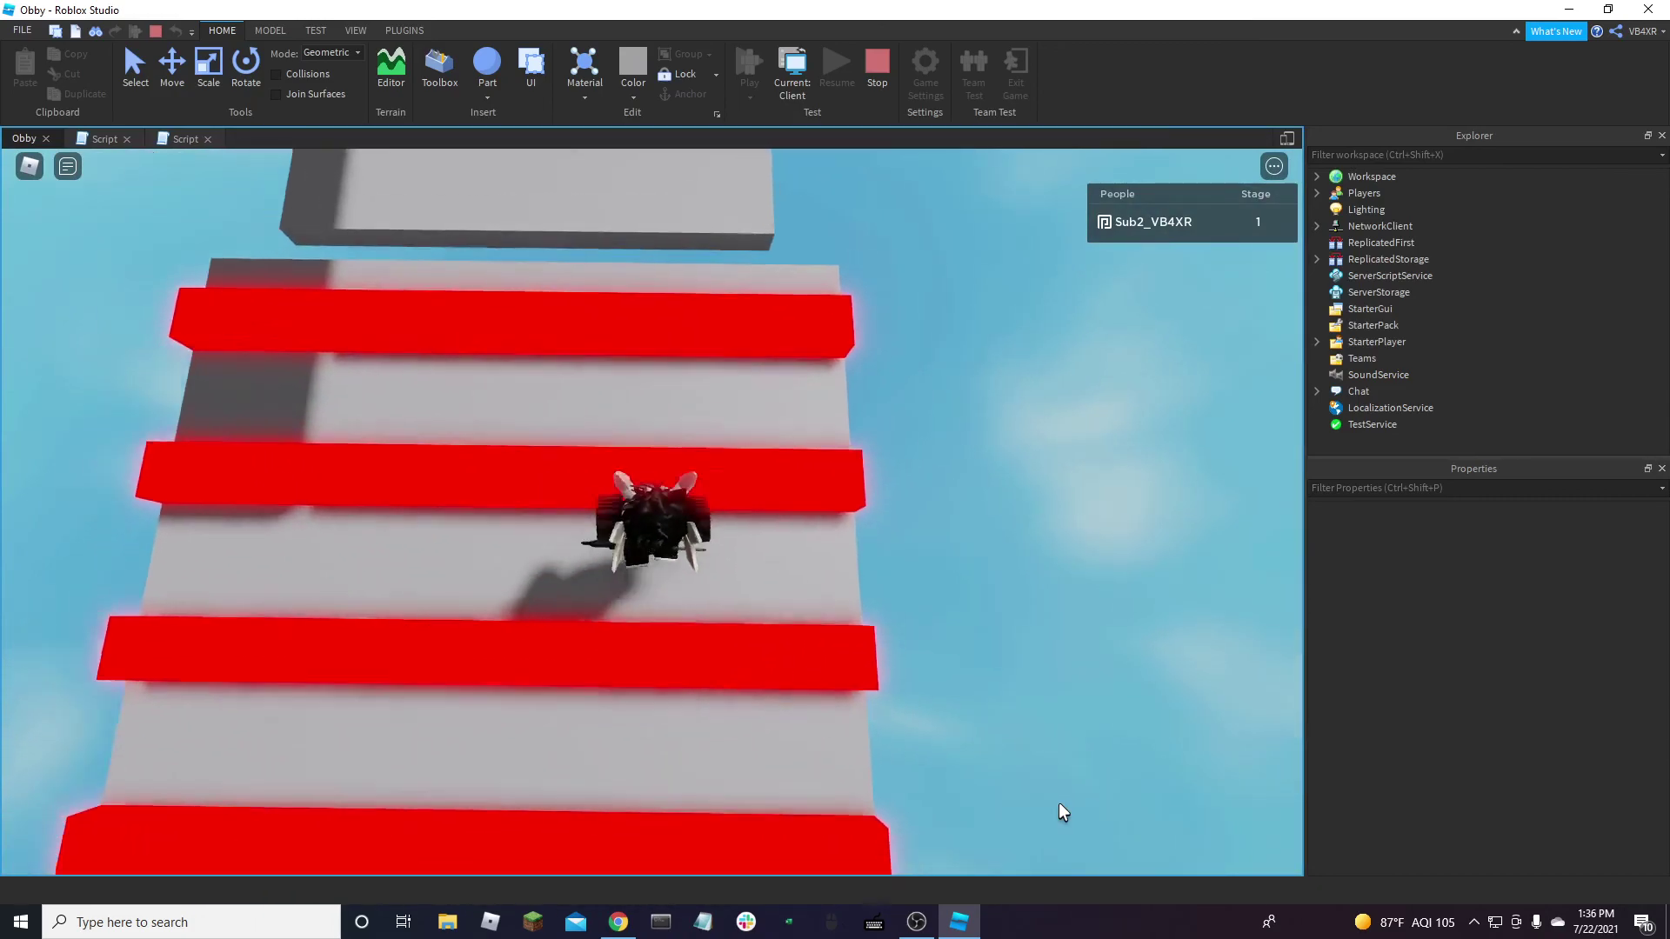
pyautogui.moveTo(1058, 805); pyautogui.dragTo(1058, 804, button='right')
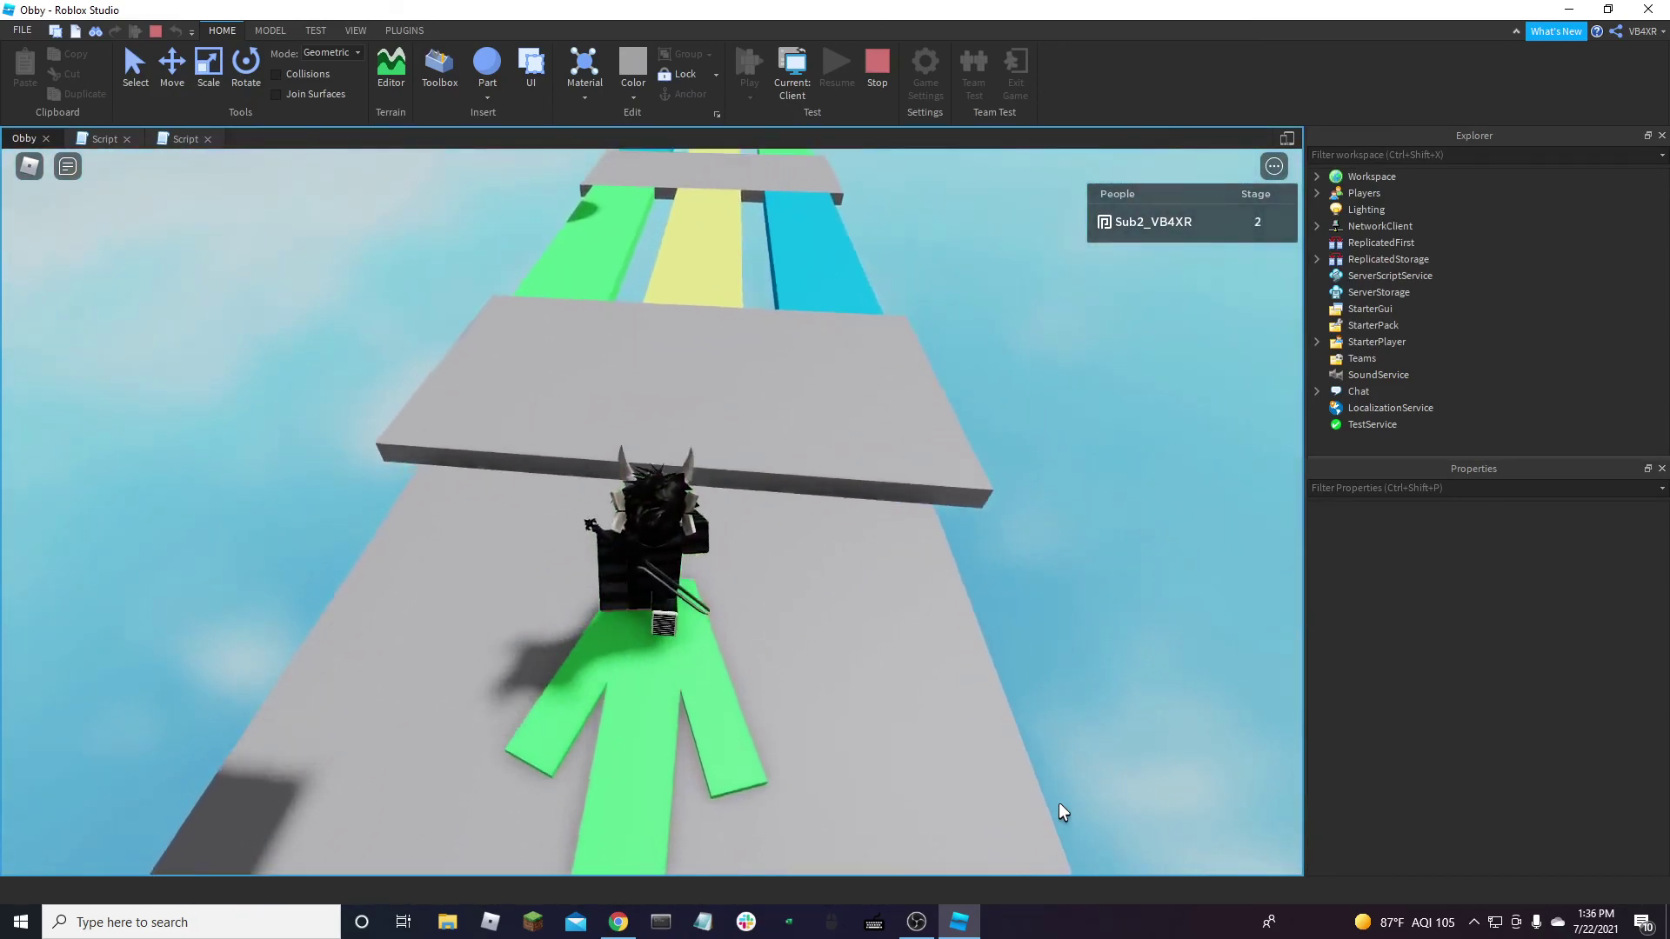
# Run across the green, yellow and blue plank stage from checkpoint 2 to checkpoint 3
pyautogui.press('shift')
pyautogui.press('w')
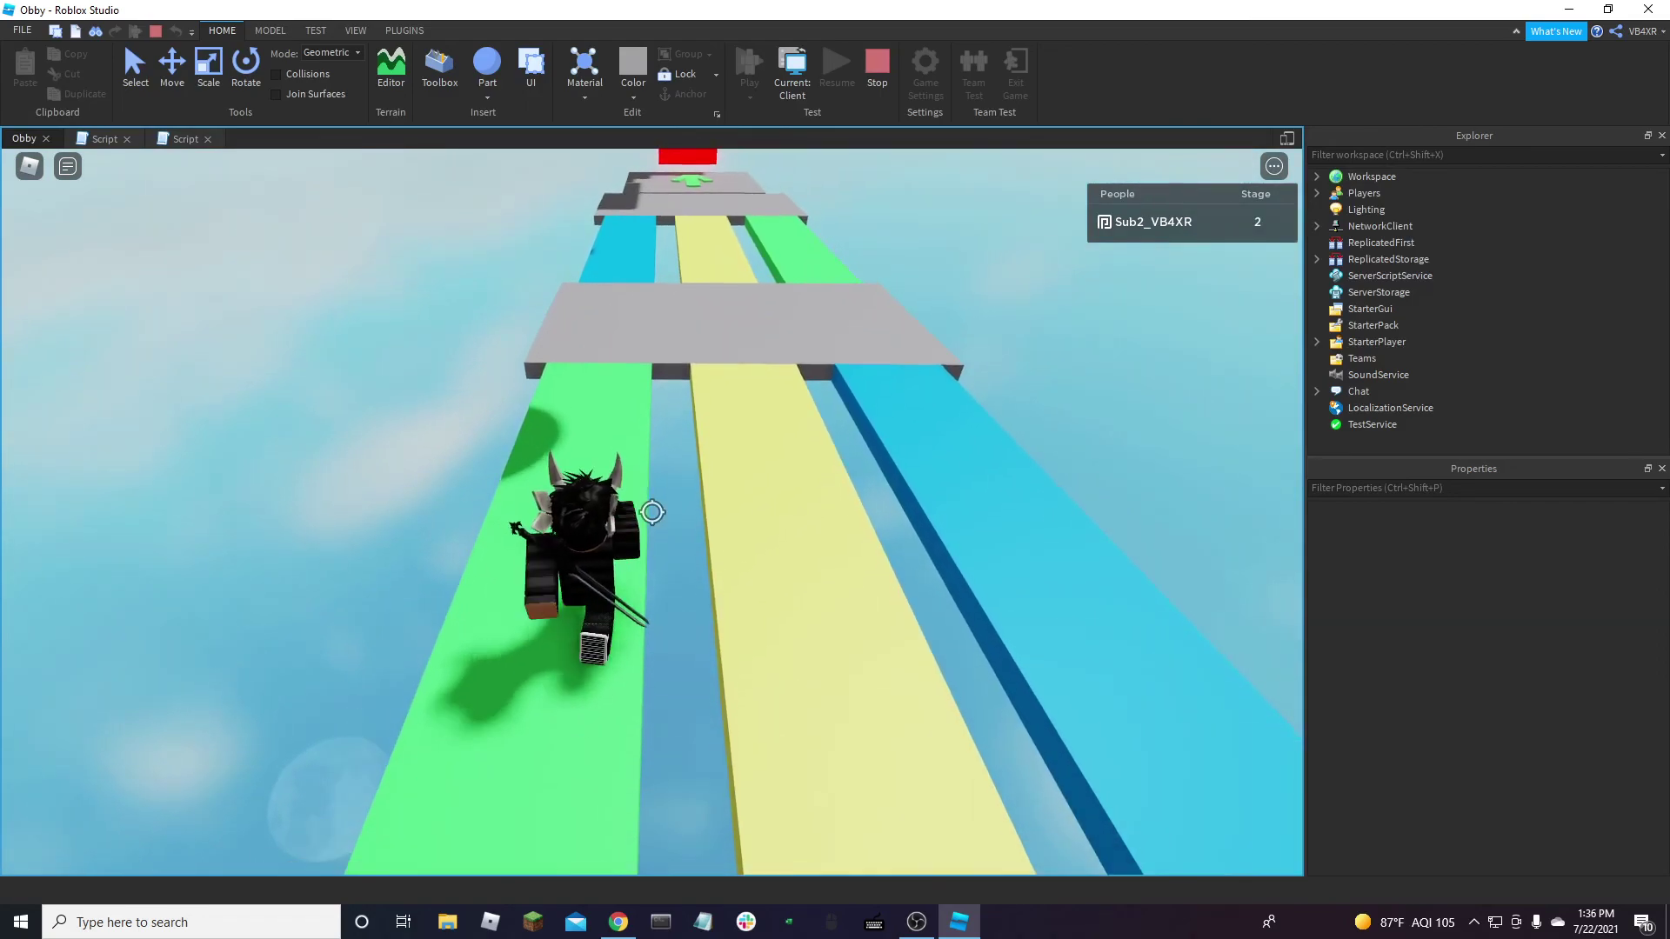
pyautogui.press('w')
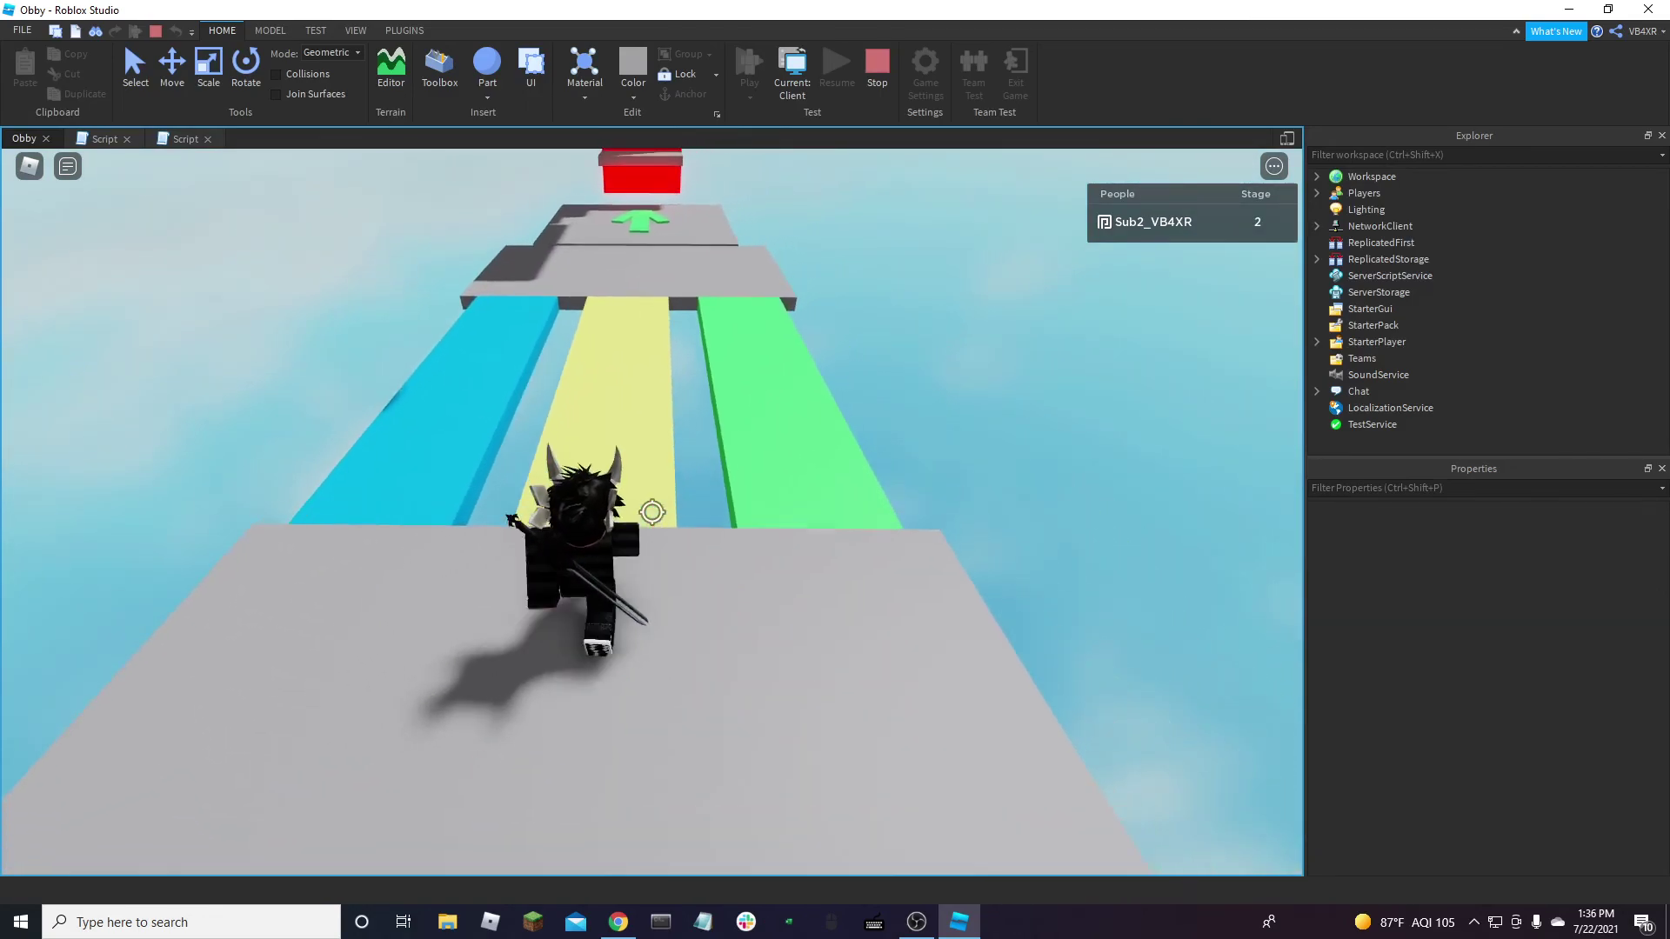
pyautogui.press('w')
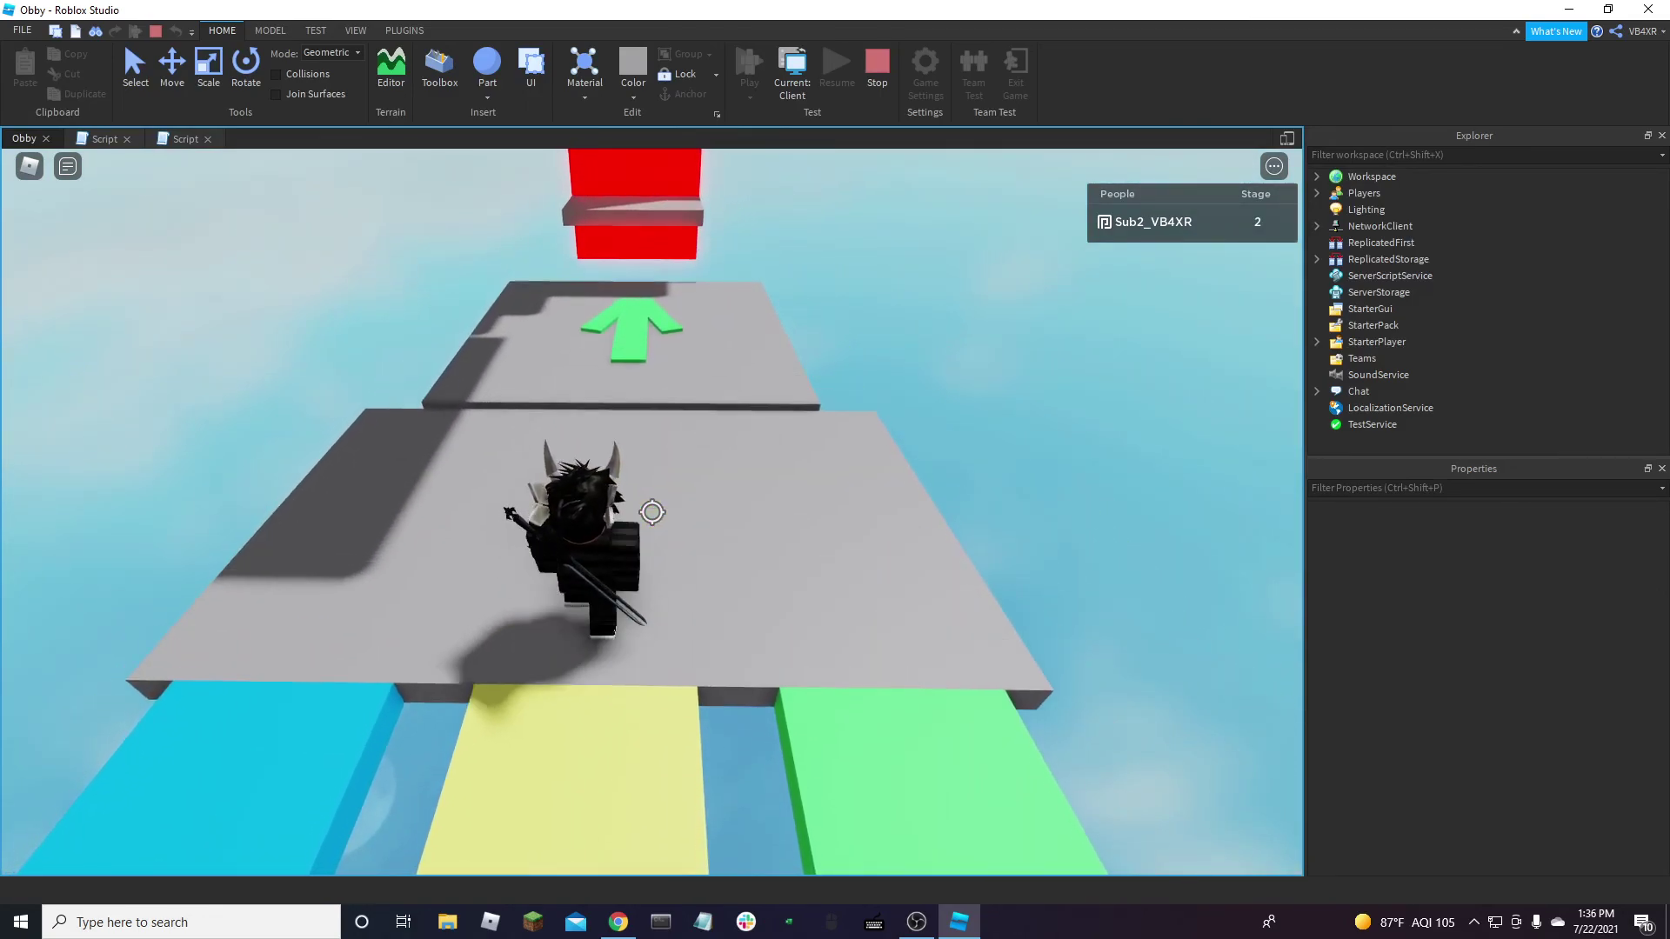
pyautogui.press('space')
# Climb the widened ledges around the red block from checkpoint 3 up to the checkpoint 4 platform
pyautogui.press('w')
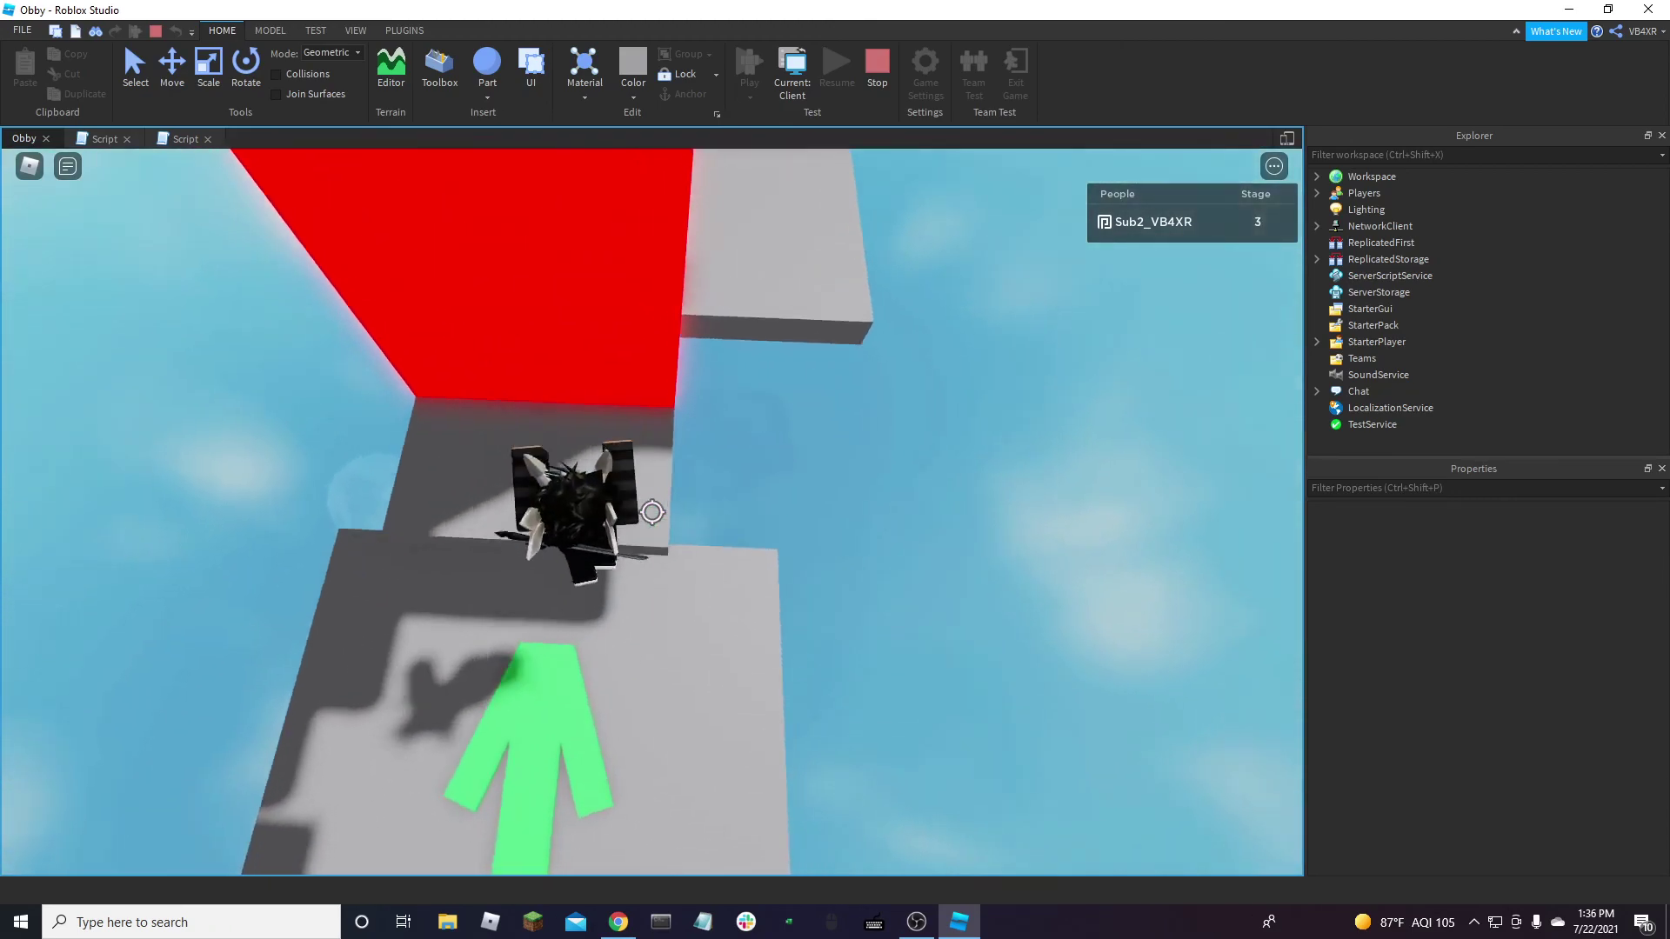
pyautogui.press('w')
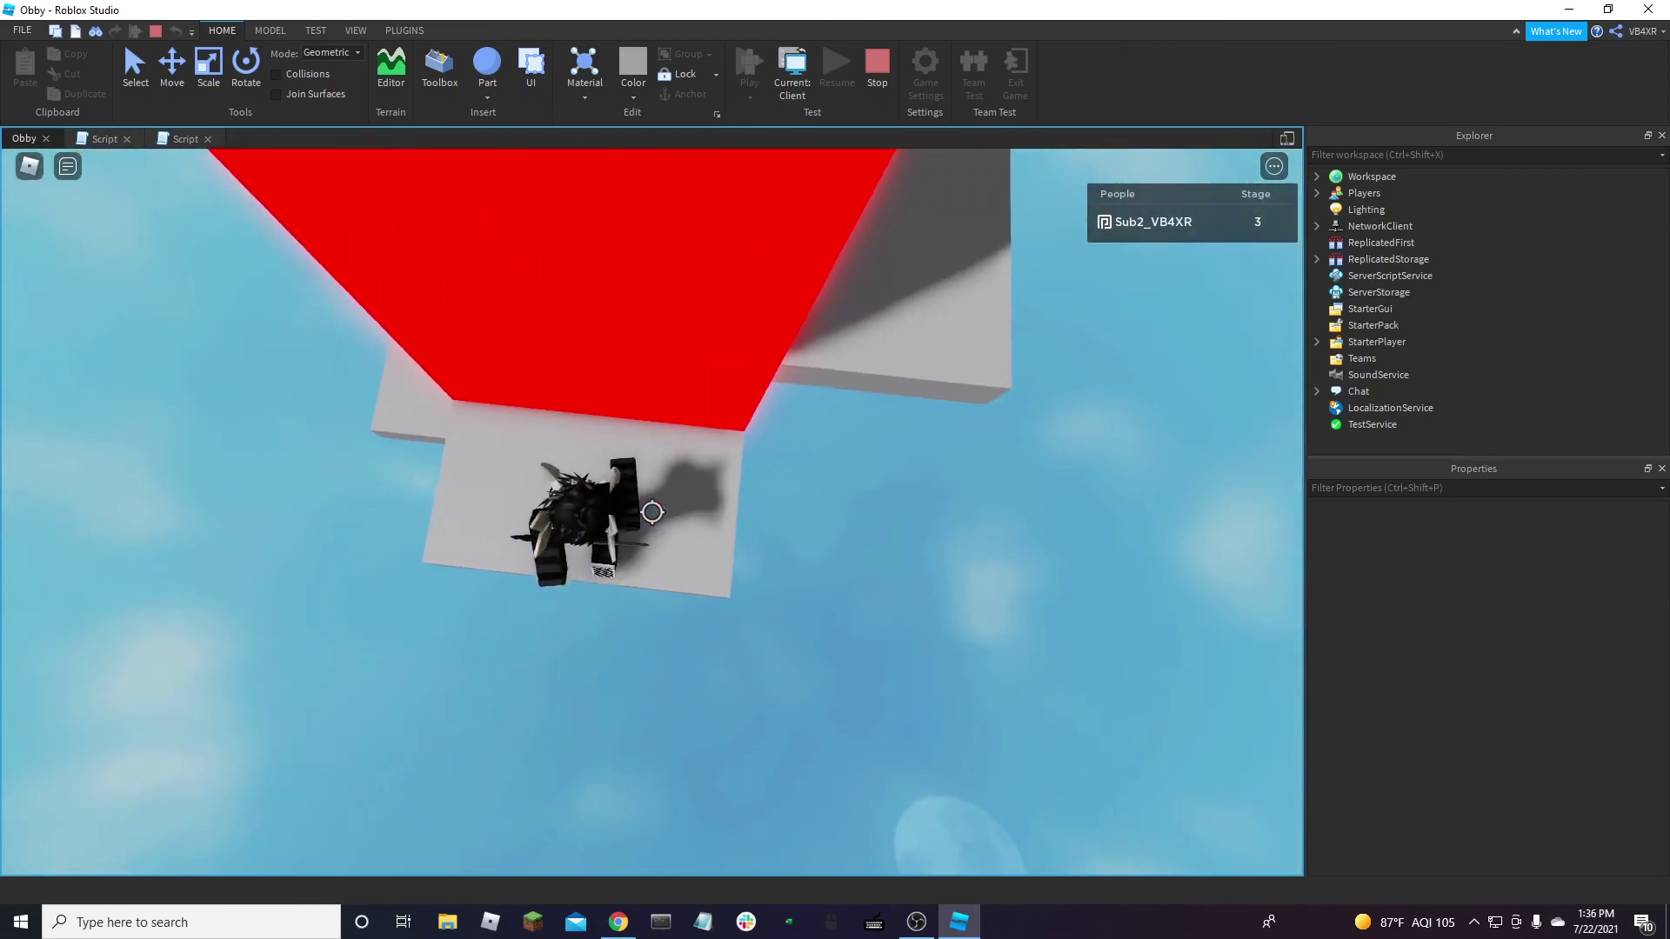
pyautogui.press('space')
pyautogui.press('space')
pyautogui.press('w')
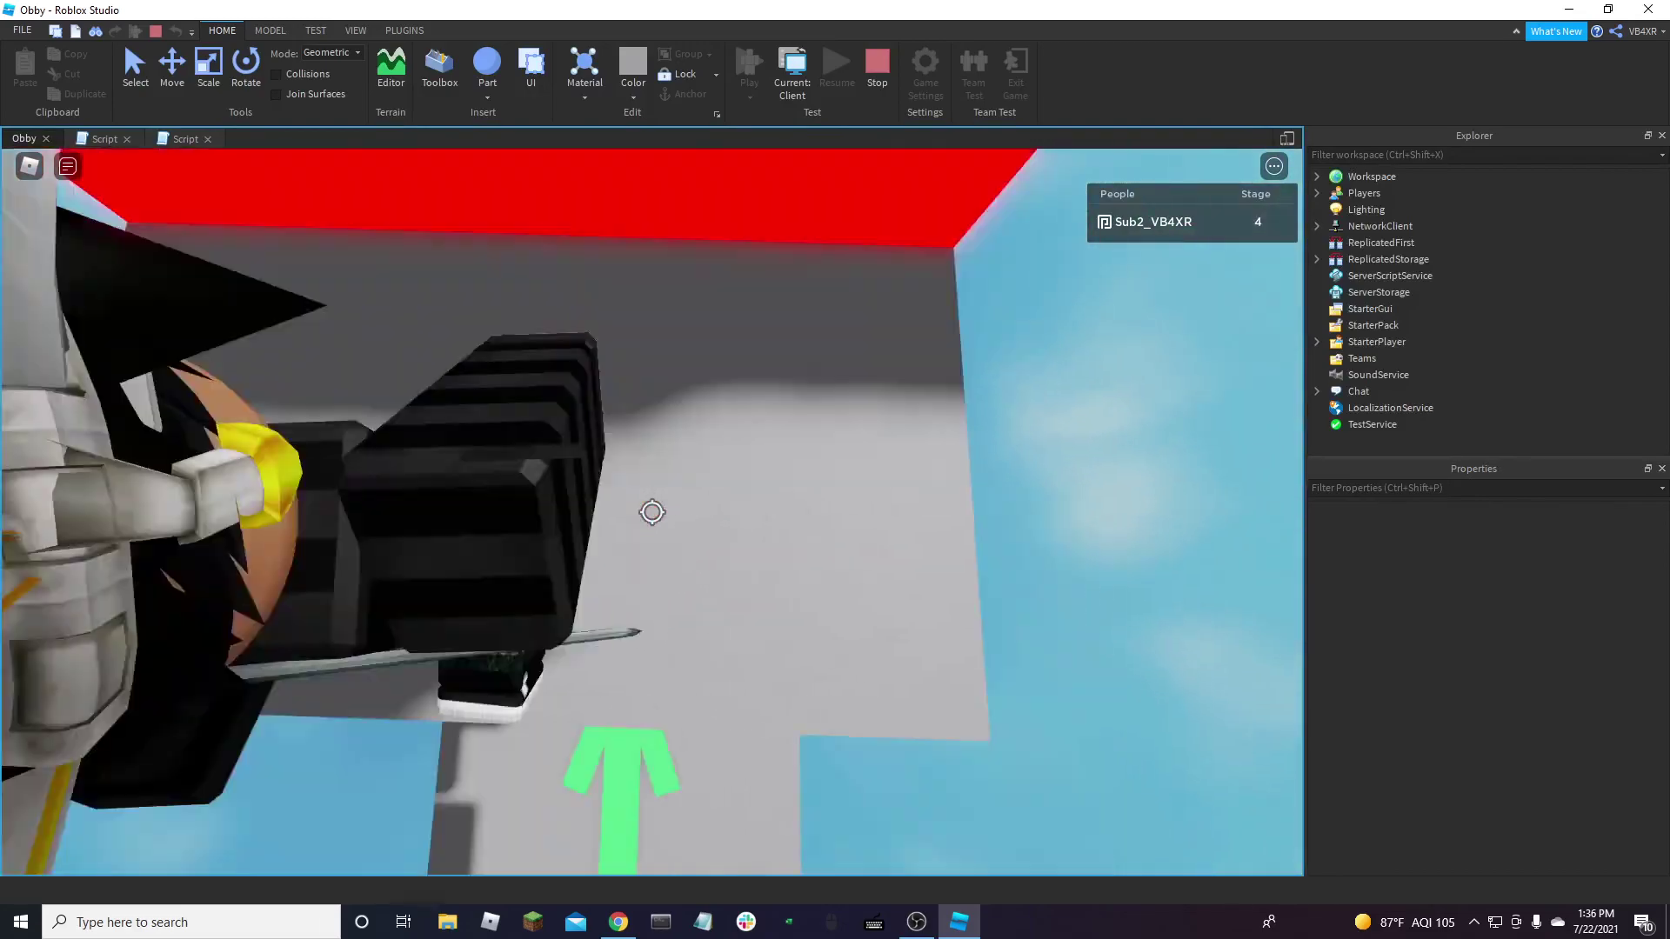
pyautogui.press('space')
pyautogui.press('w')
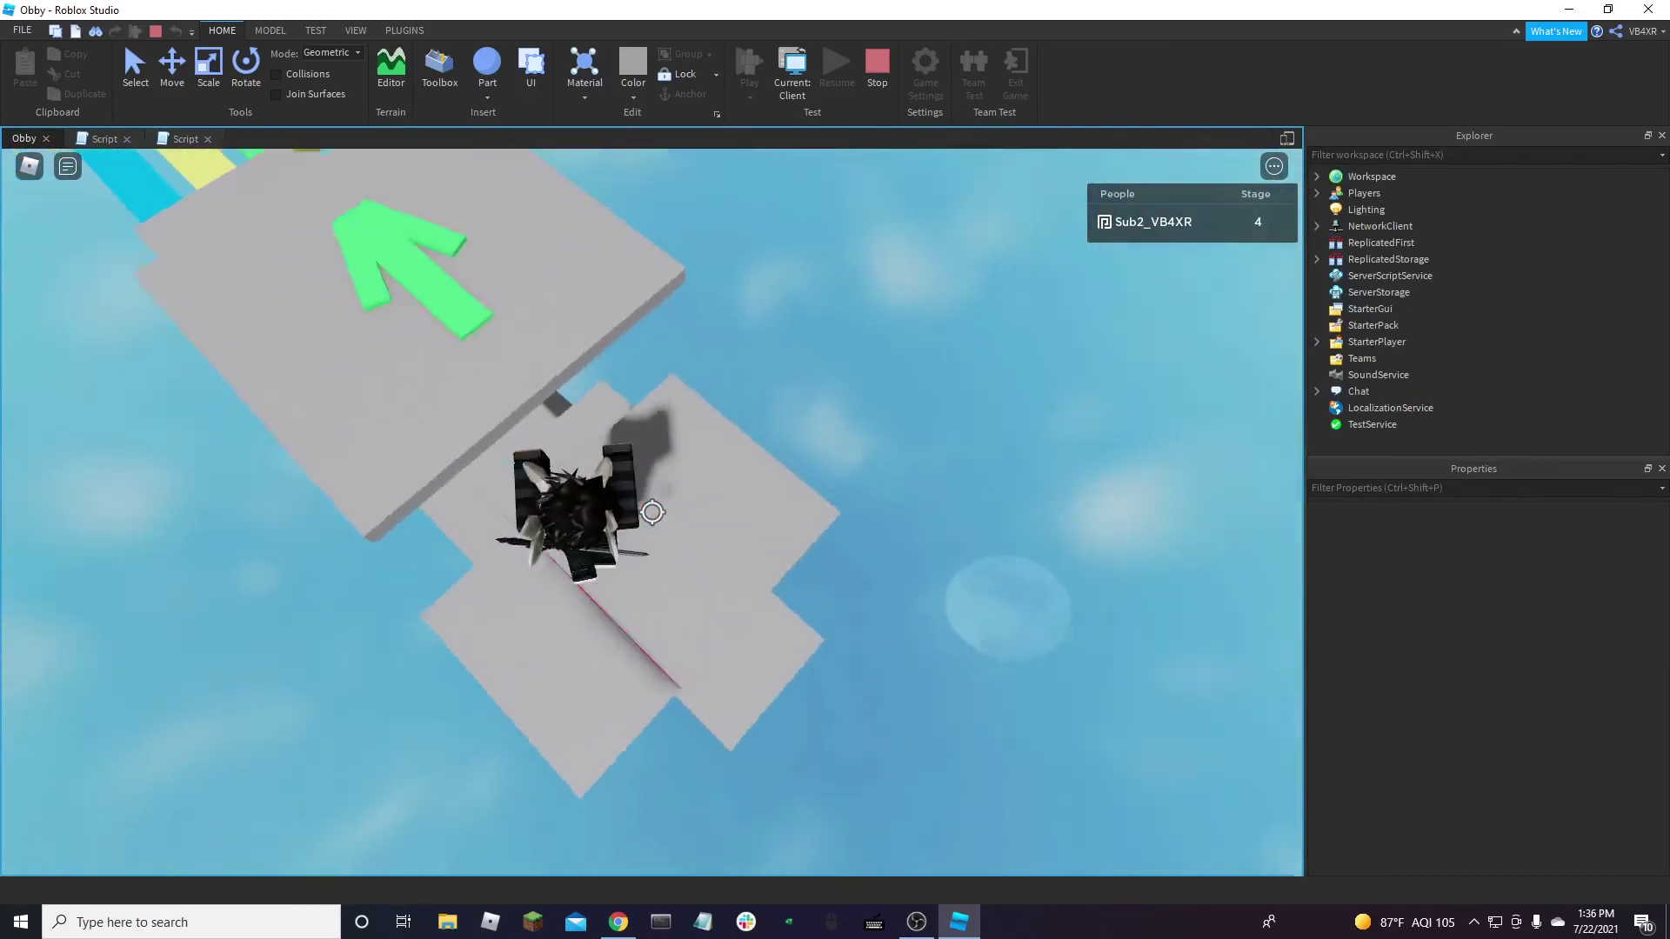
pyautogui.press('s')
pyautogui.press('a')
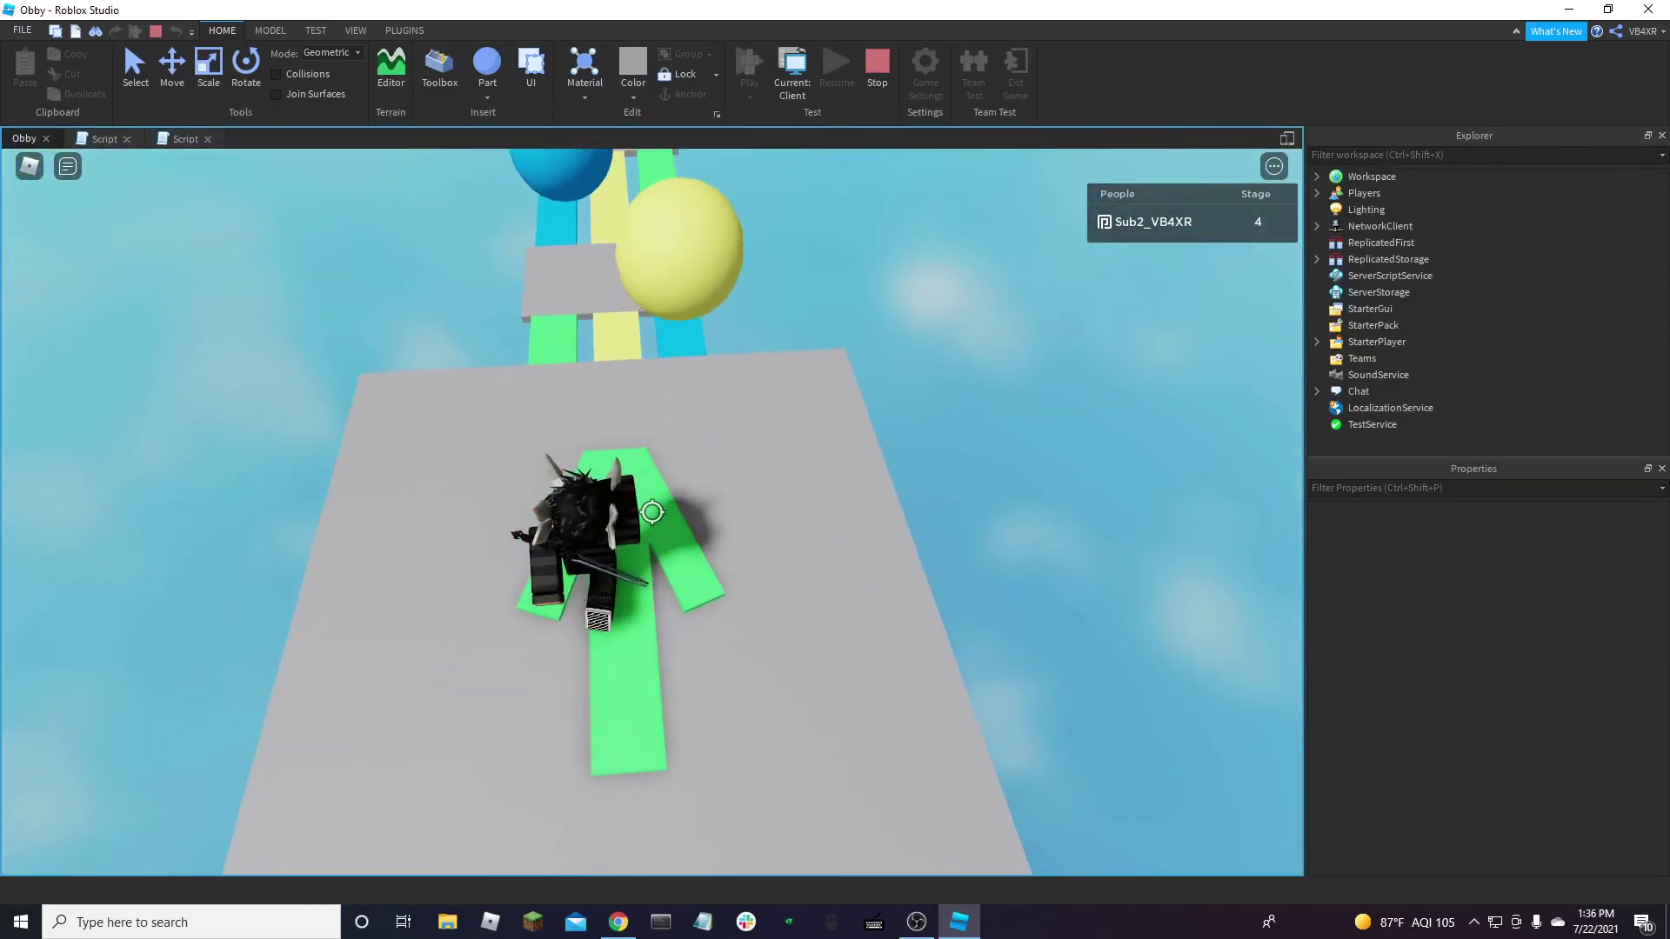
# Jump across the floating colored spheres from checkpoint 4 to checkpoint 5, and end the playtest
pyautogui.press('d')
pyautogui.press('a')
pyautogui.press('w')
pyautogui.press('w')
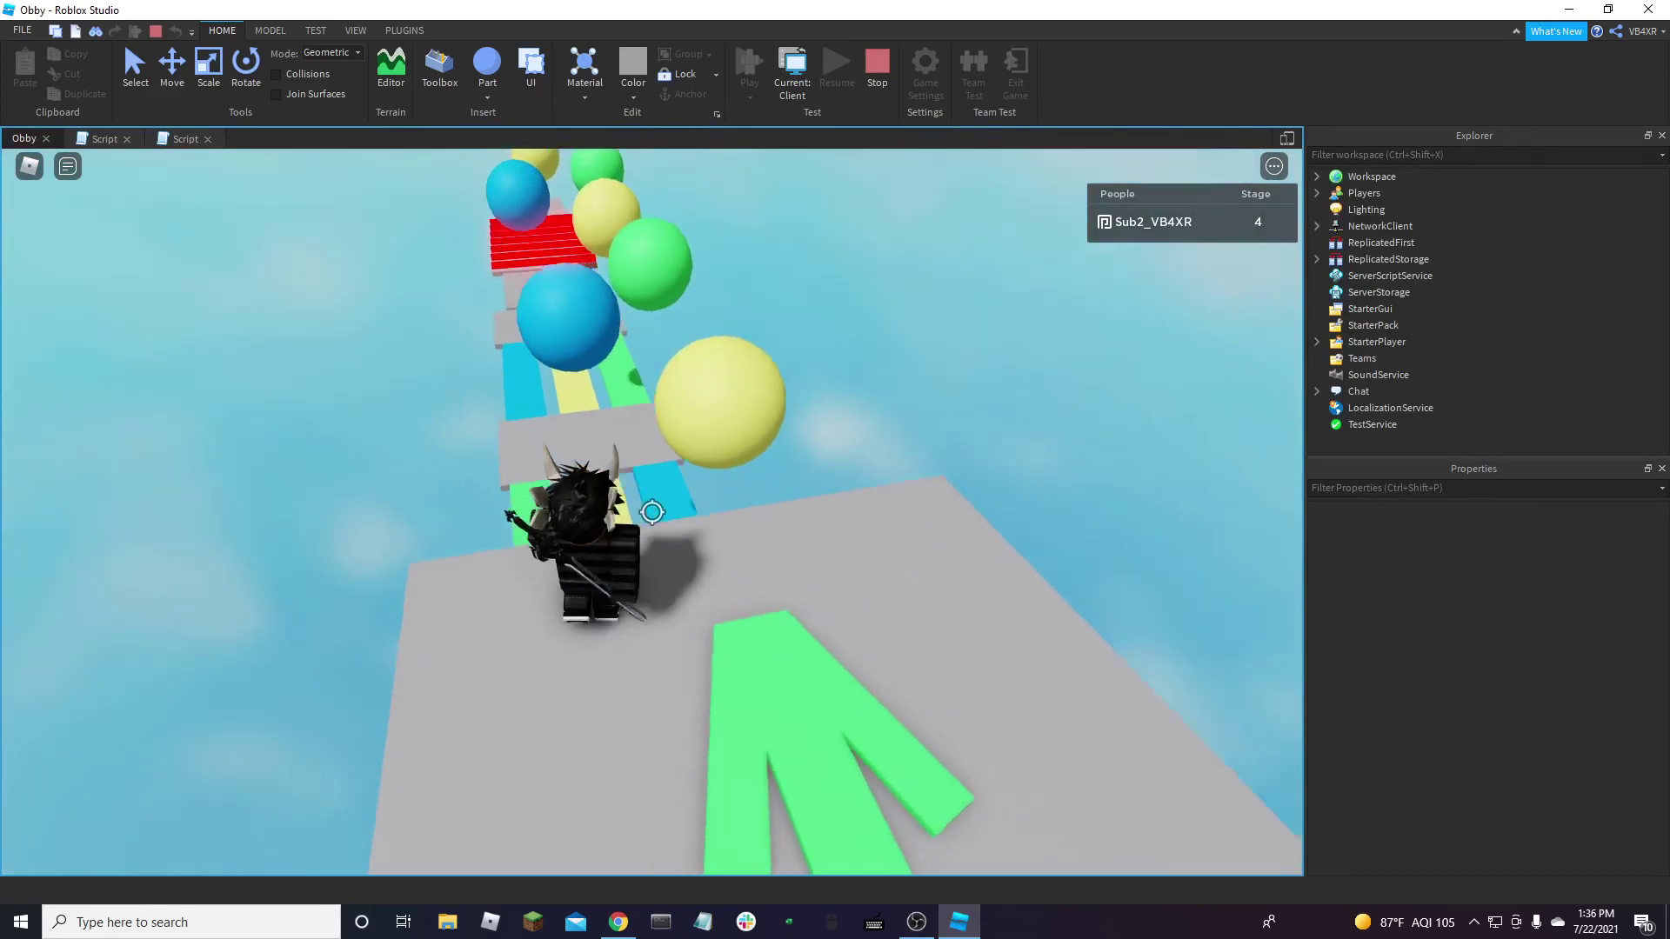
pyautogui.press('space')
pyautogui.press('w')
pyautogui.press('space')
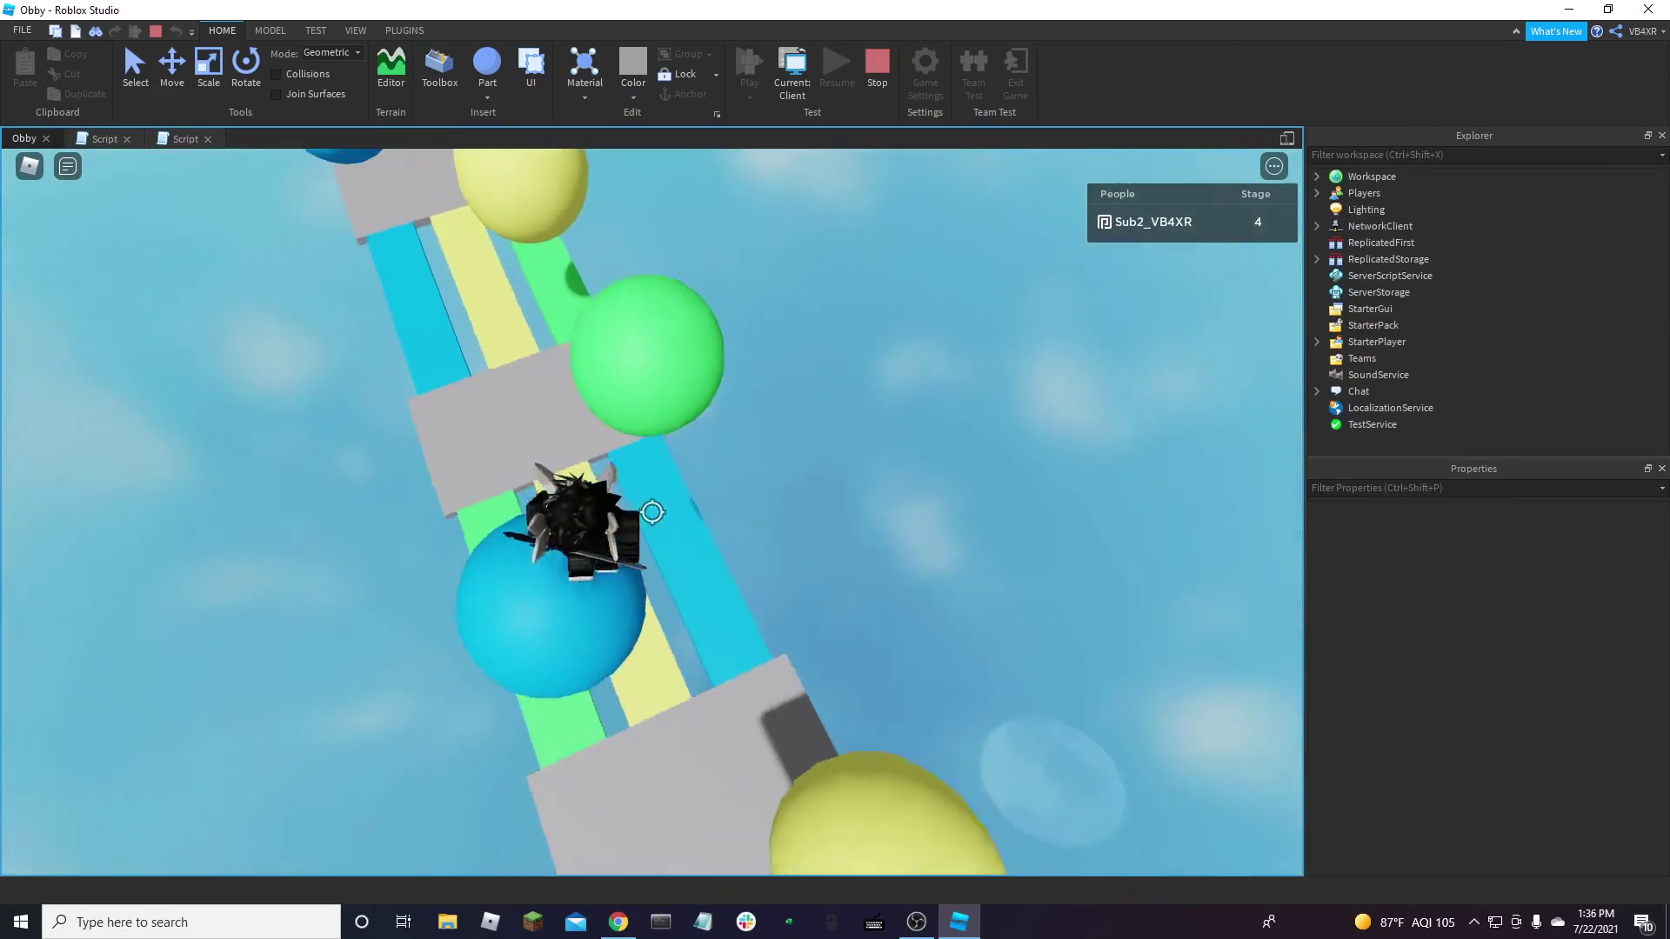
pyautogui.press('w')
pyautogui.press('space')
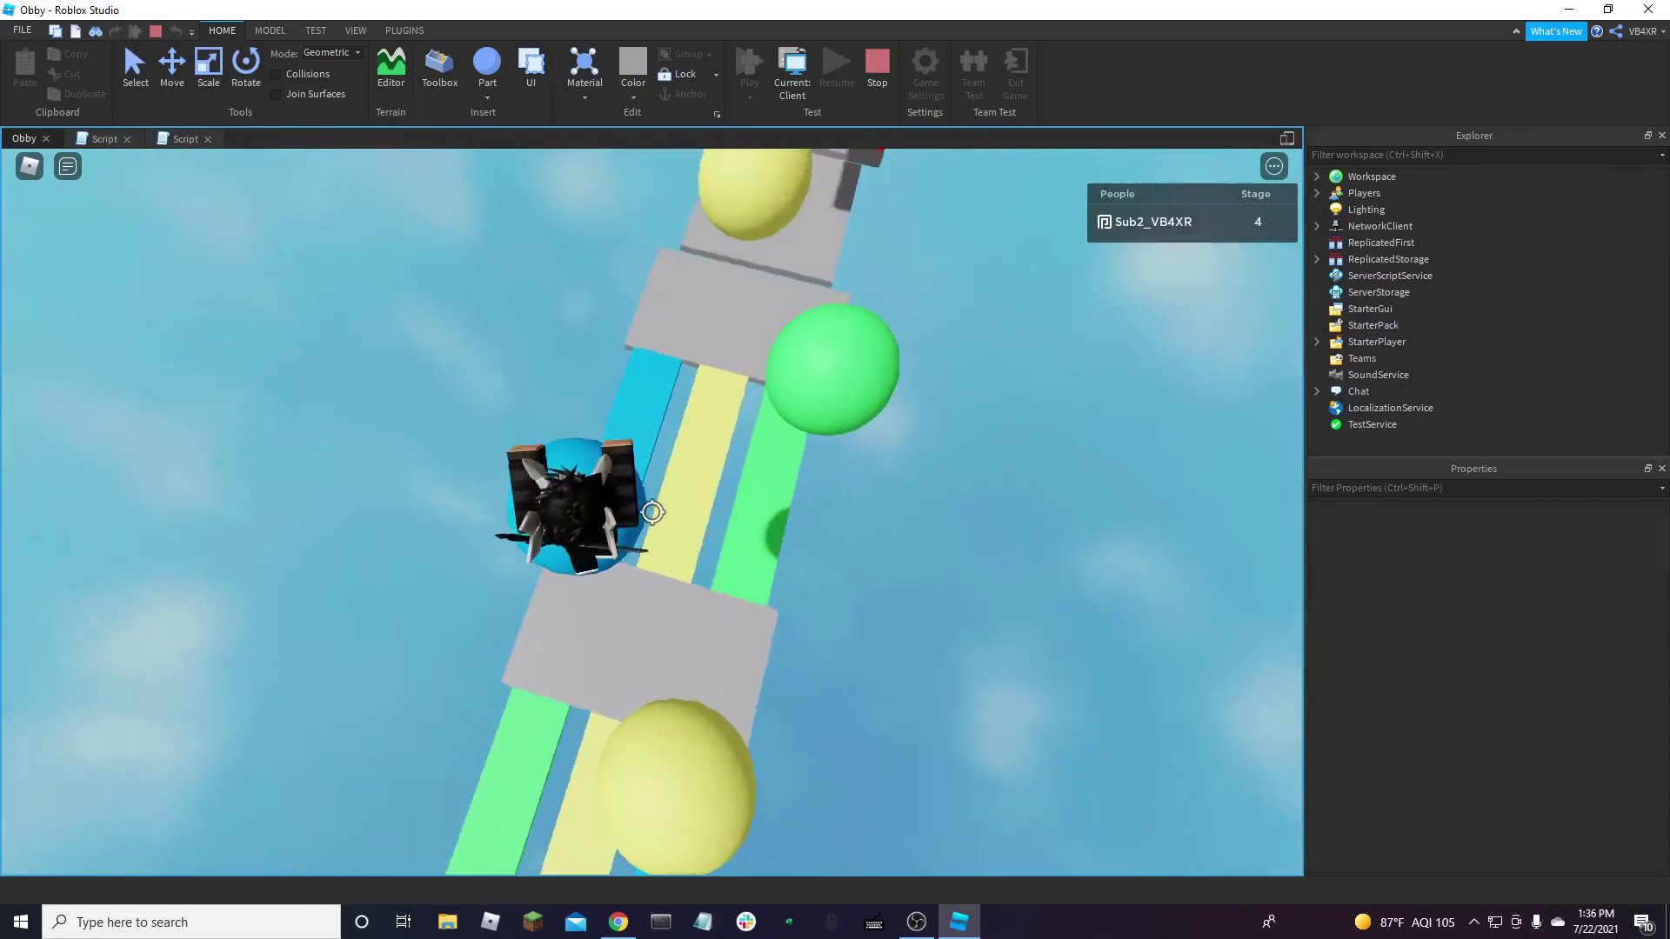
pyautogui.press('w')
pyautogui.press('space')
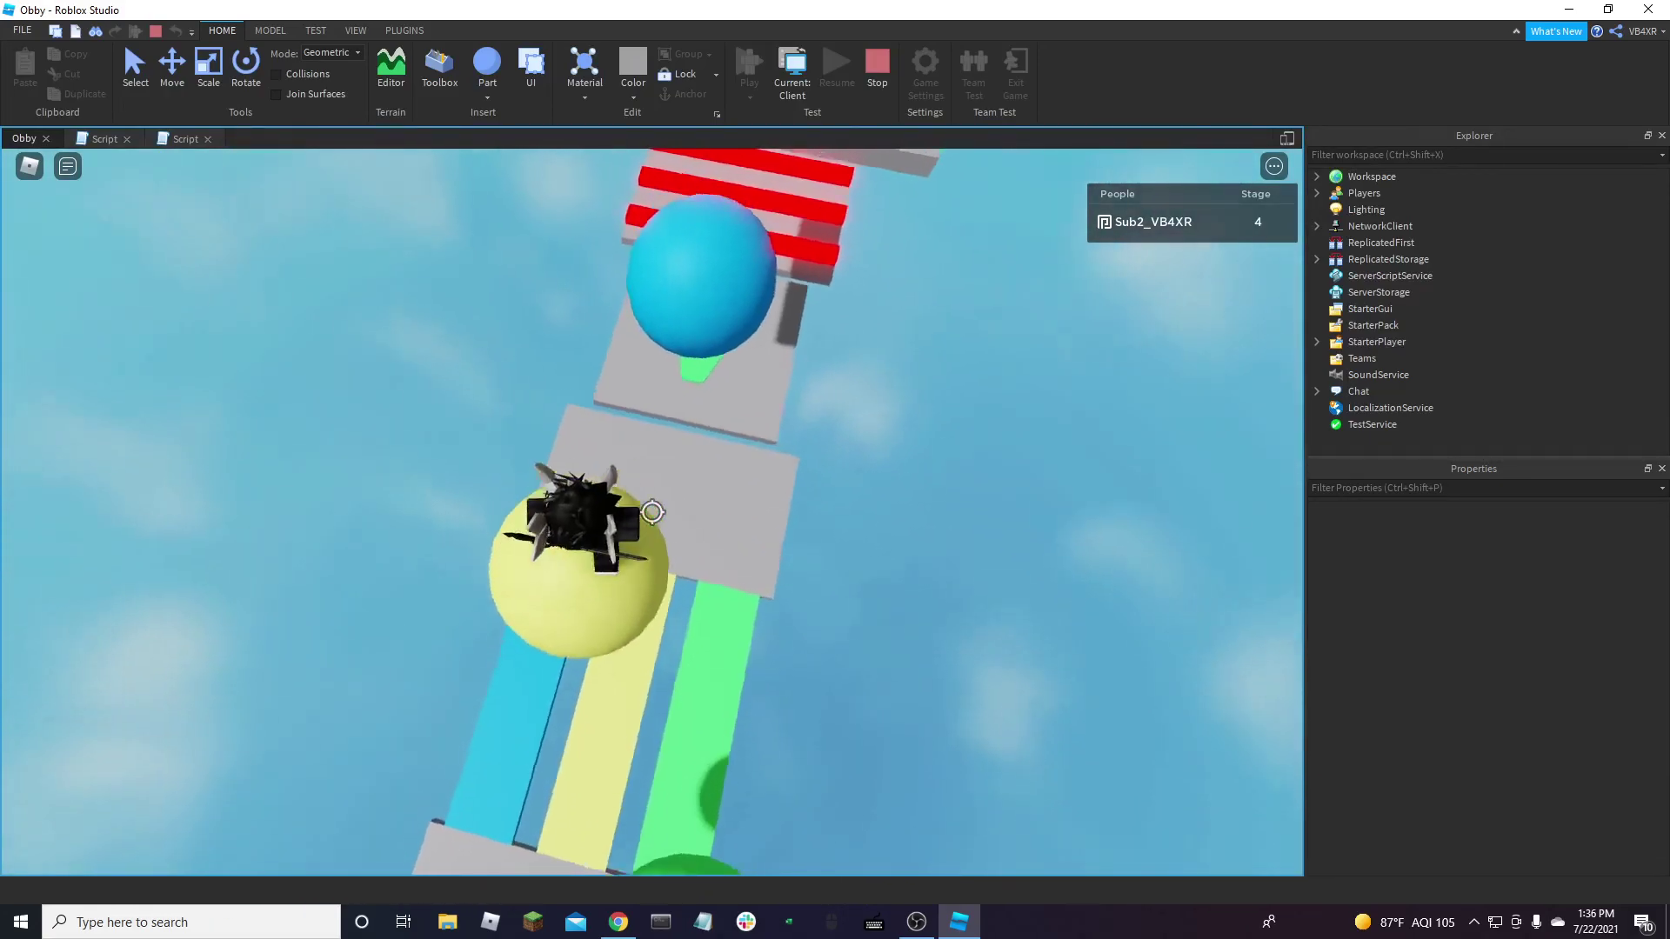
pyautogui.press('w')
pyautogui.press('shift')
pyautogui.moveTo(644, 205); pyautogui.dragTo(643, 206, button='right')
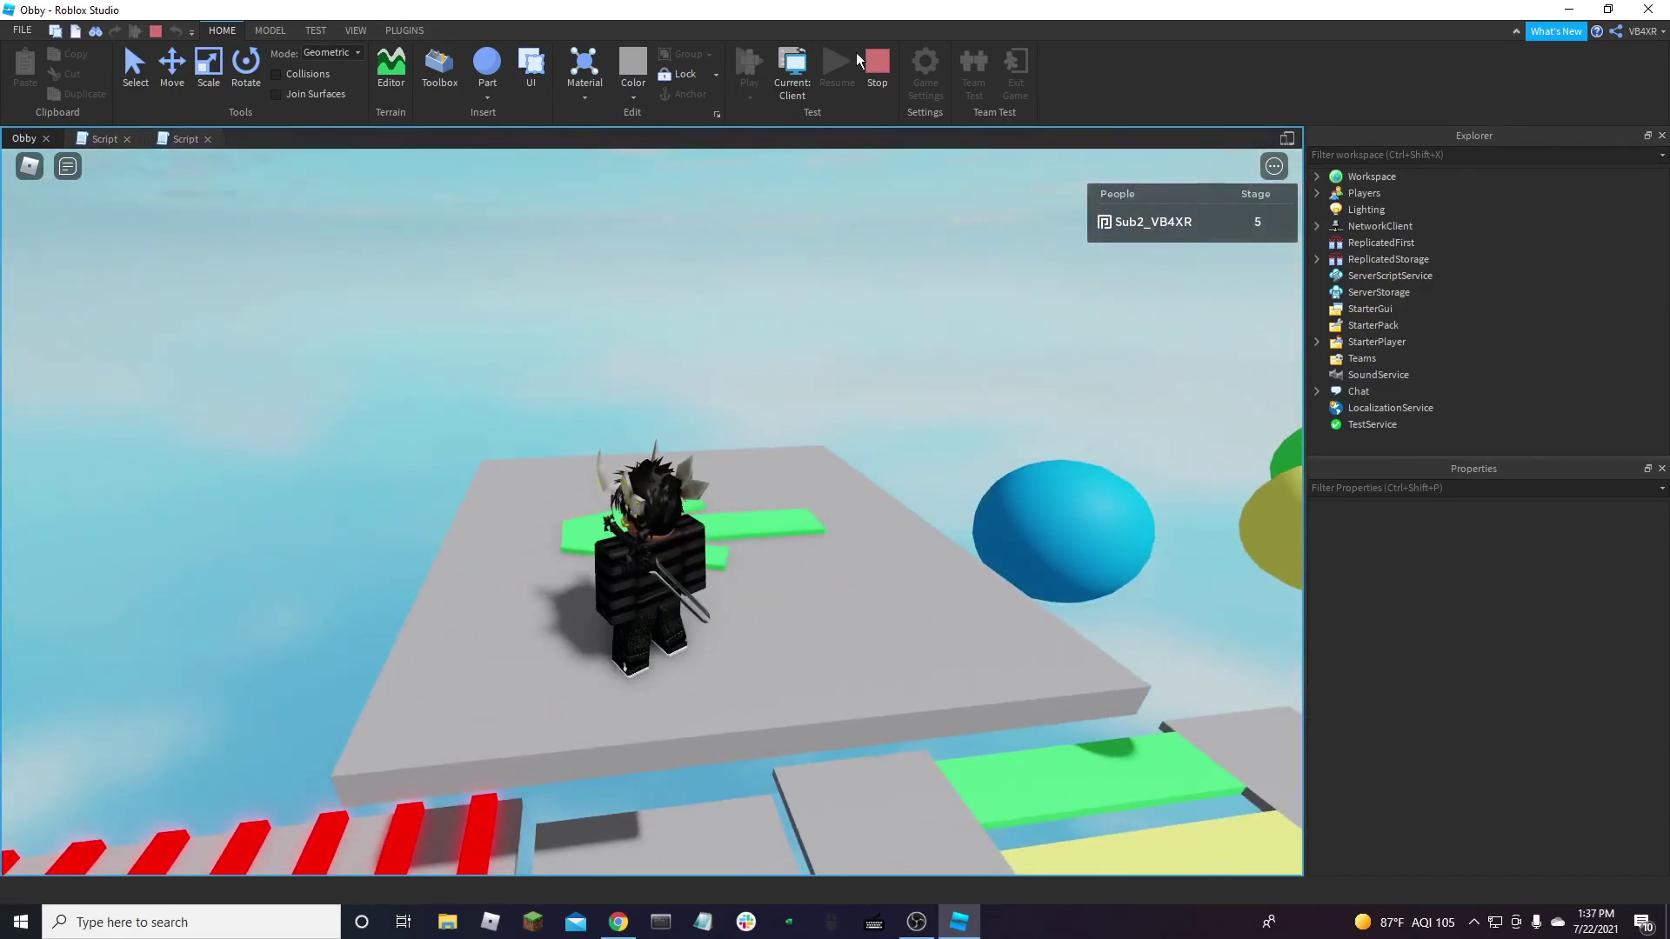
pyautogui.hotkey('shift', 'F5')
# Examine the layout of the whole obby course from an overhead view, and switch to OBS
pyautogui.moveTo(899, 643); pyautogui.dragTo(899, 644, button='right')
pyautogui.press('w')
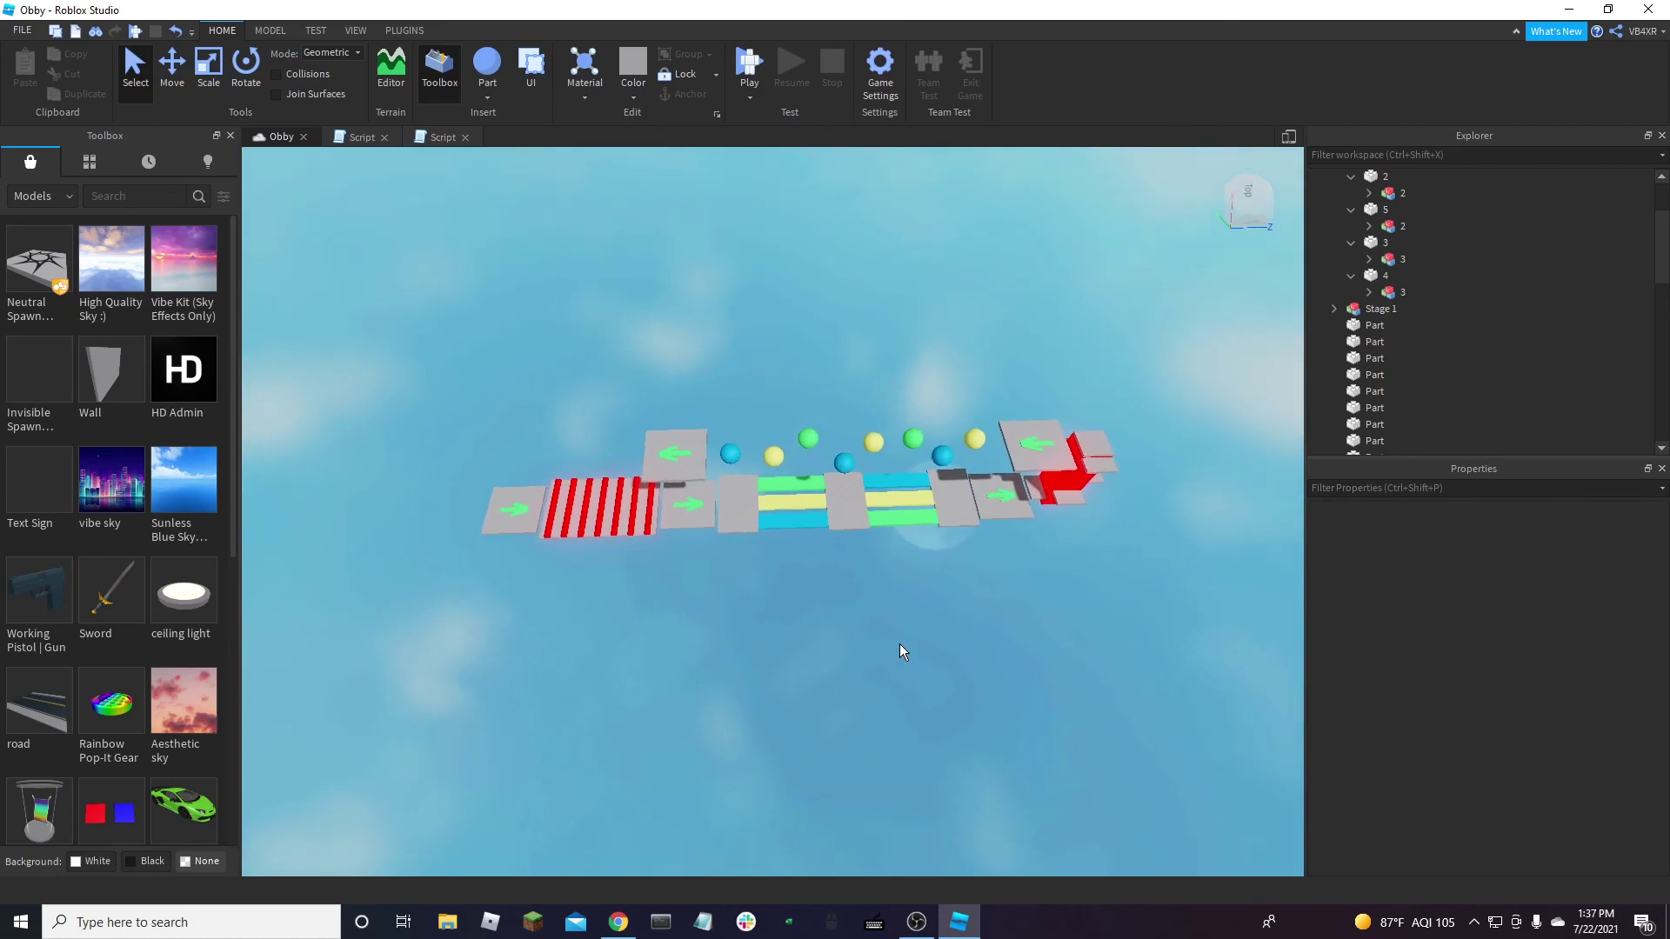
pyautogui.press('w')
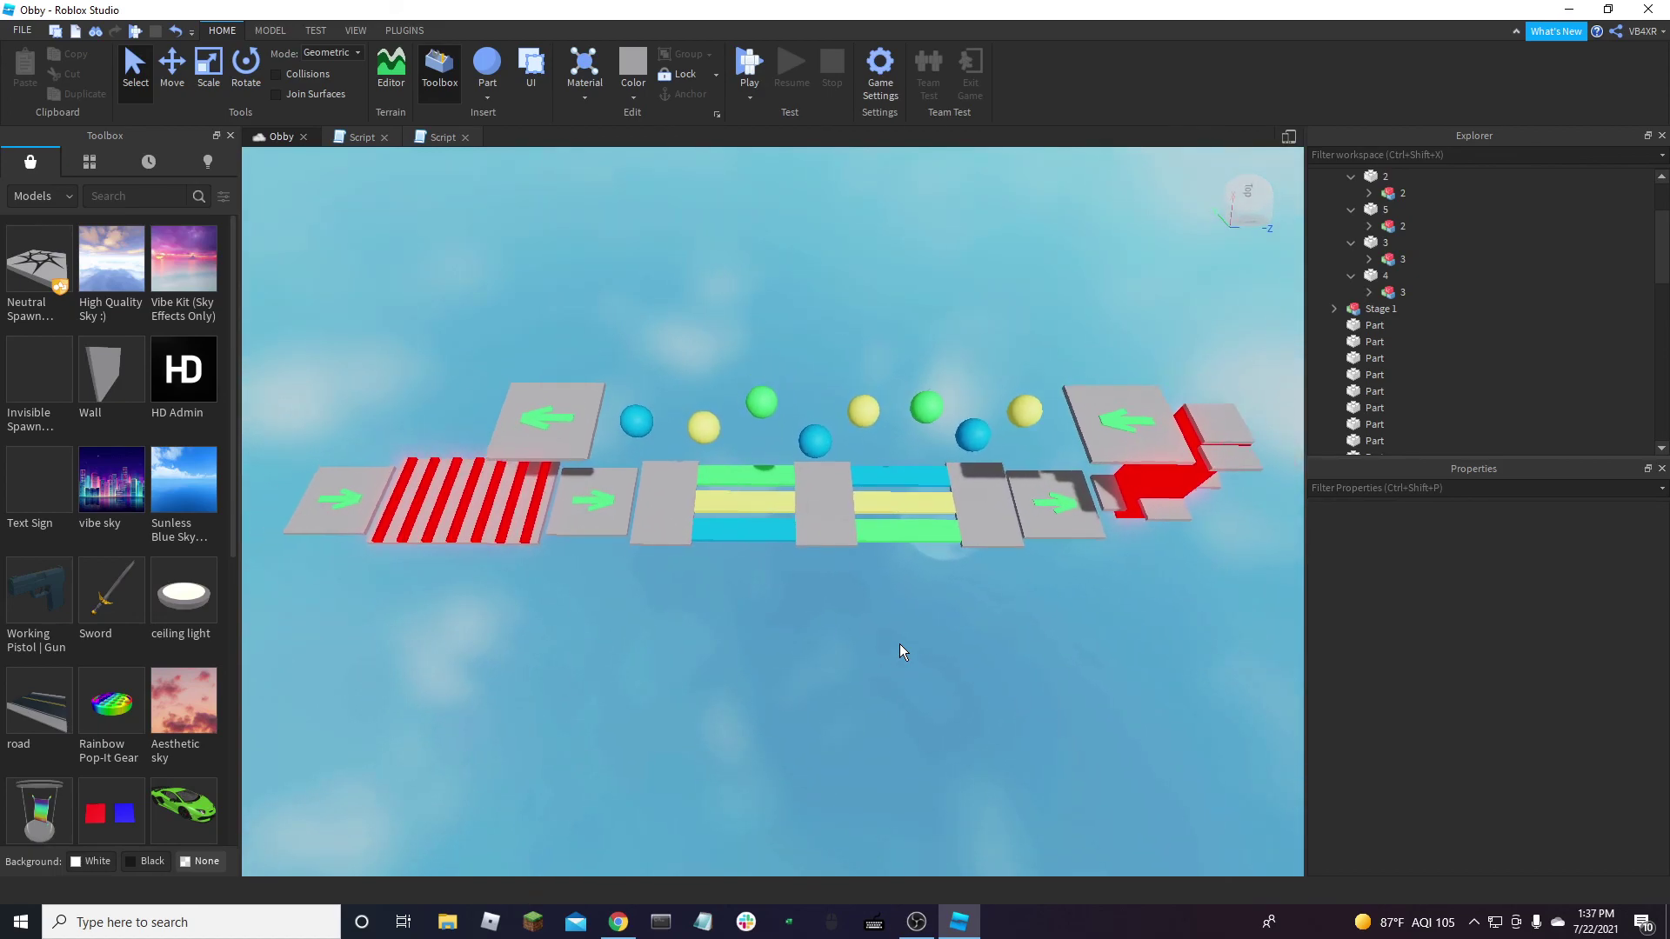
pyautogui.press('s')
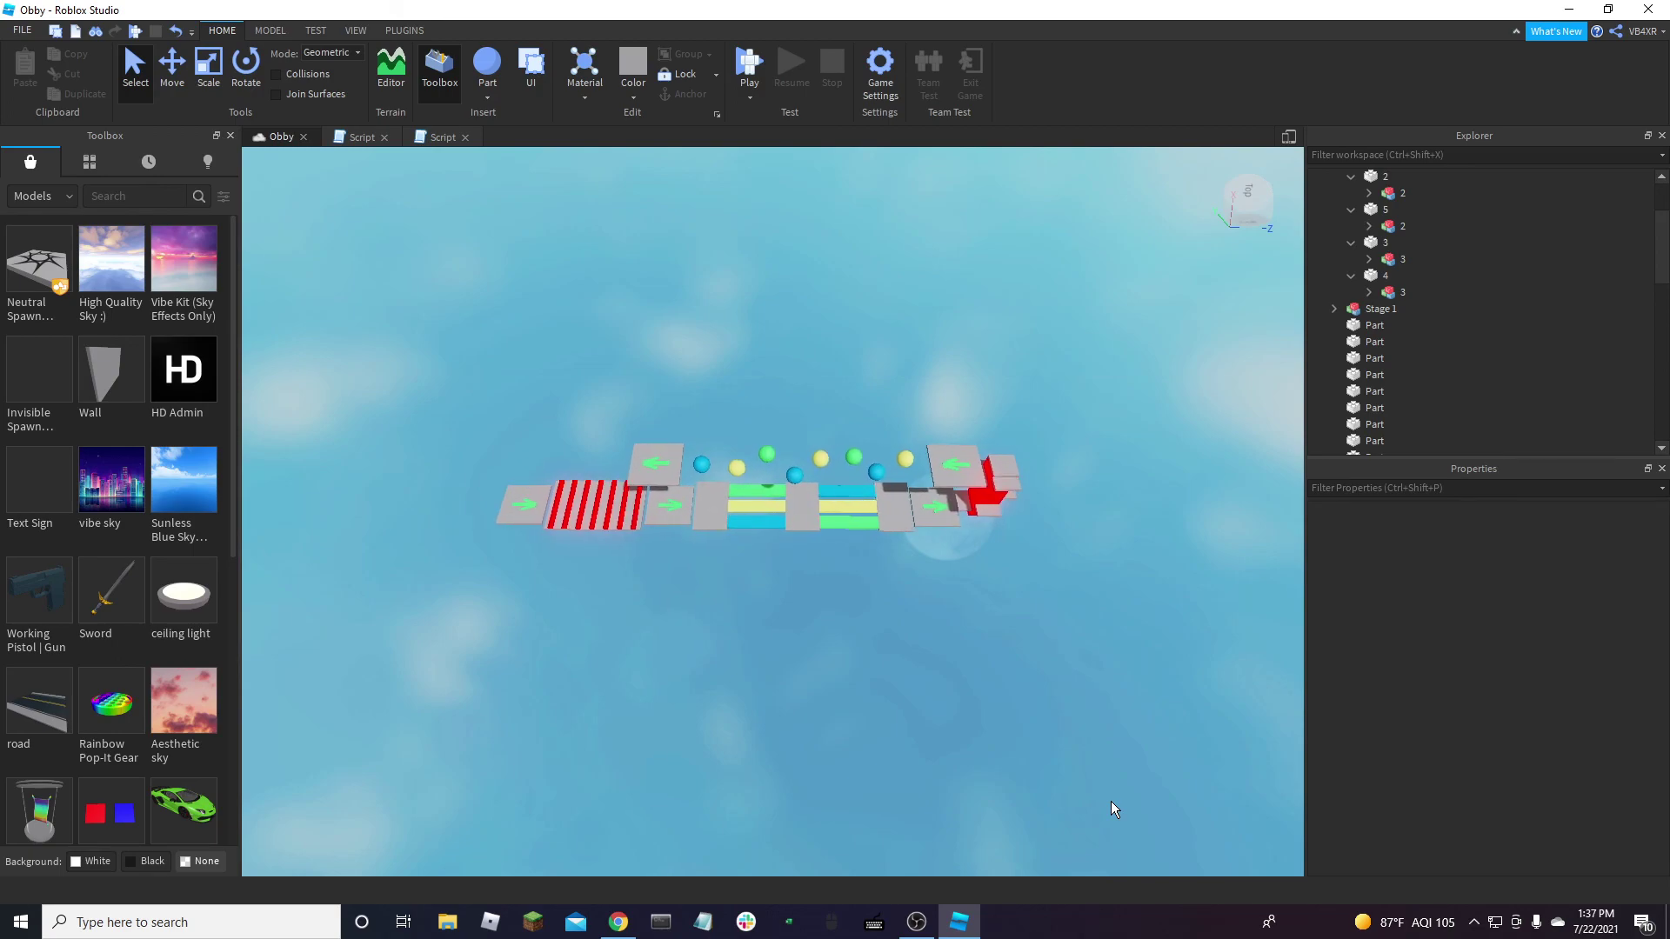
pyautogui.press('w')
pyautogui.press('w')
pyautogui.press('s')
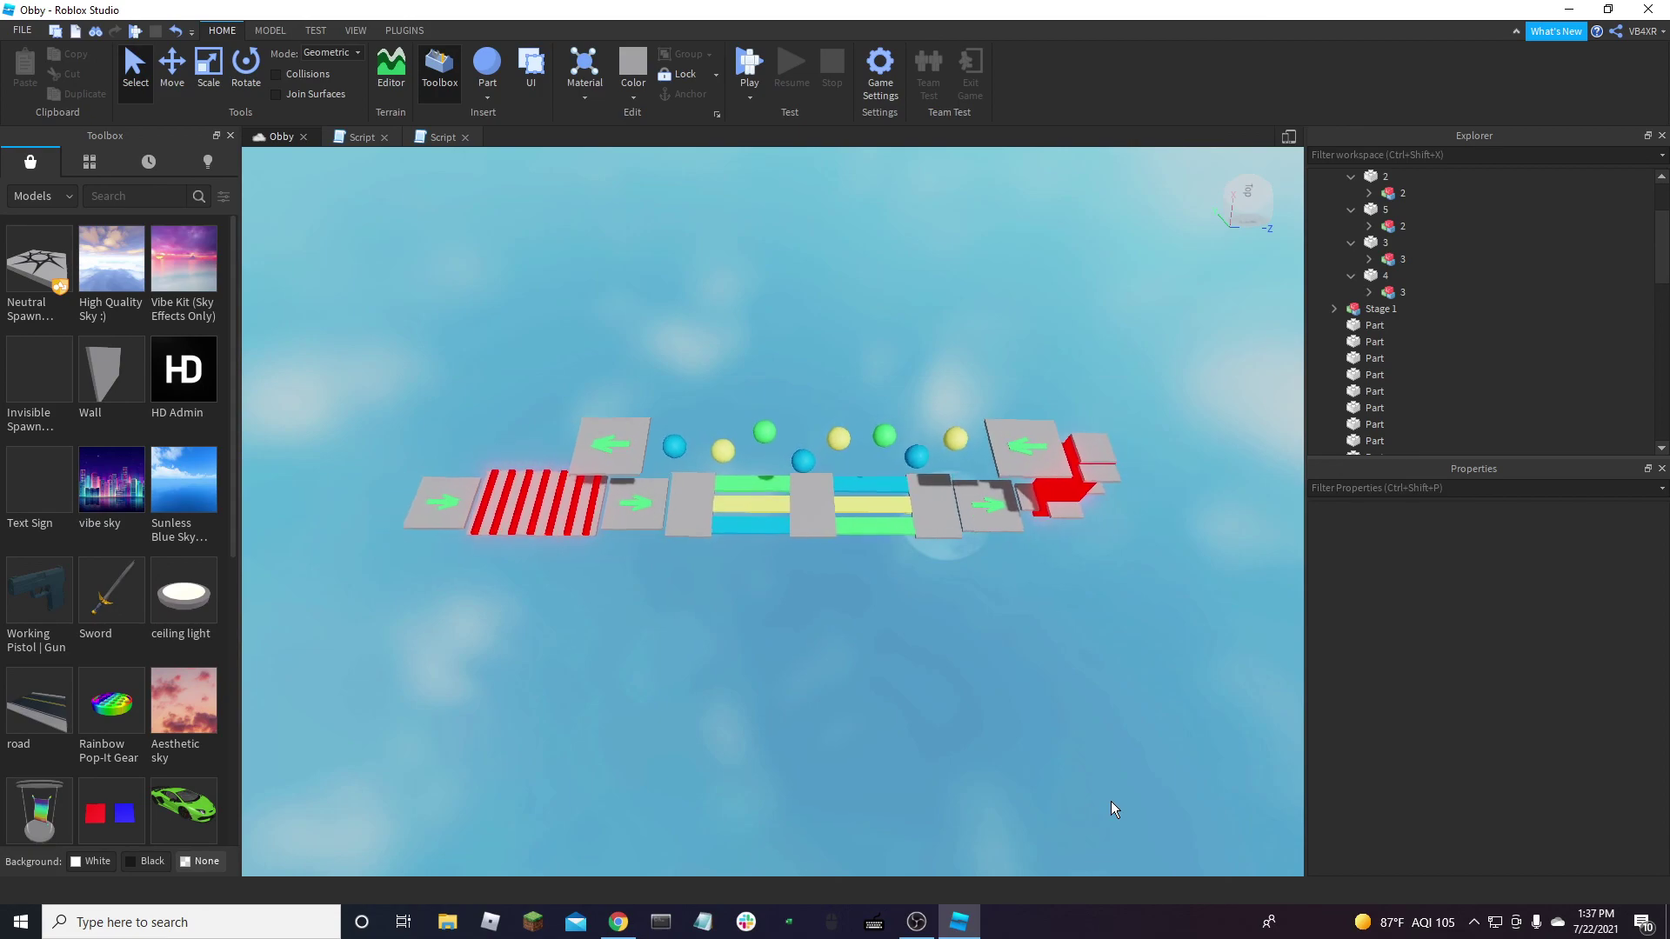
pyautogui.press('w')
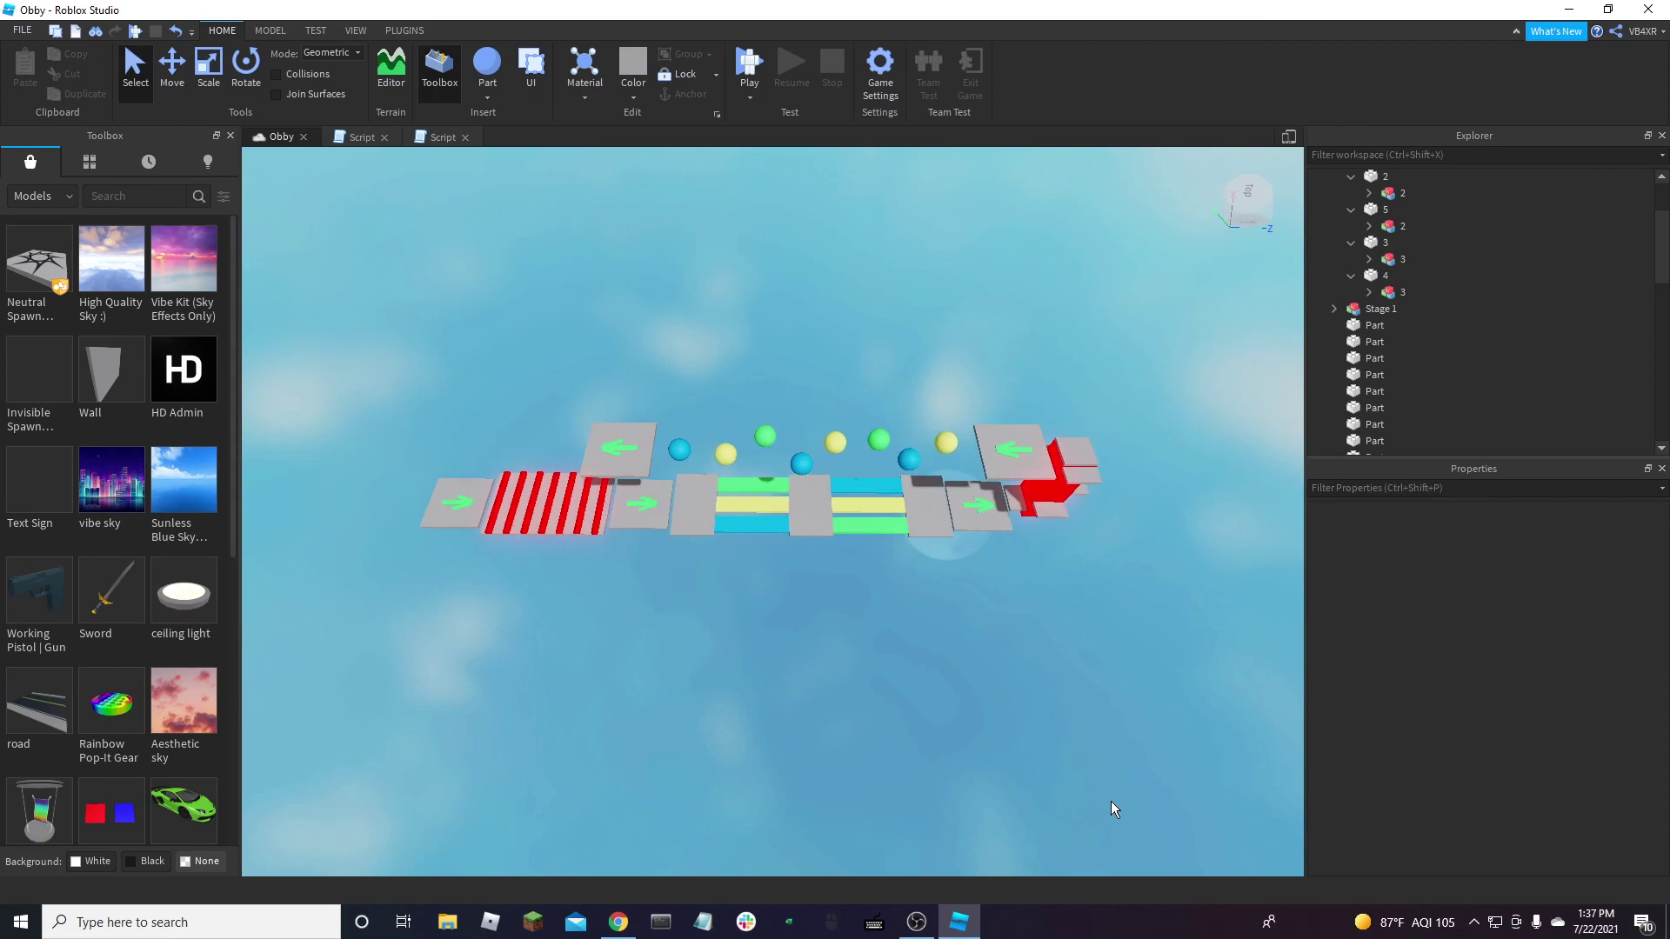
pyautogui.click(915, 921)
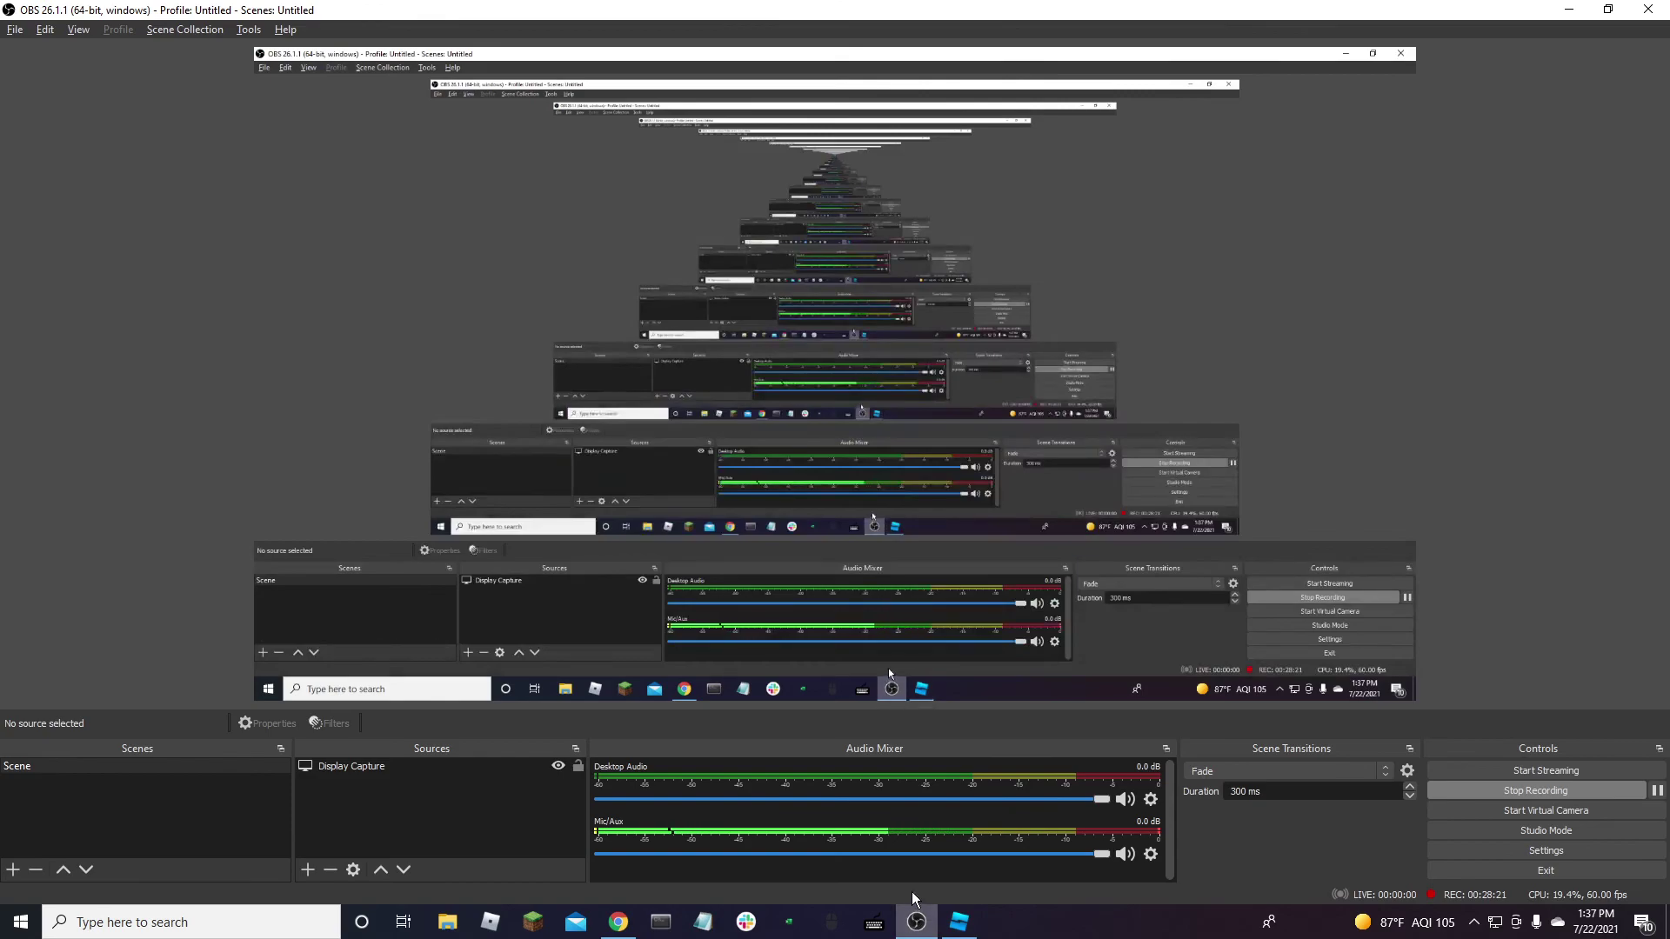